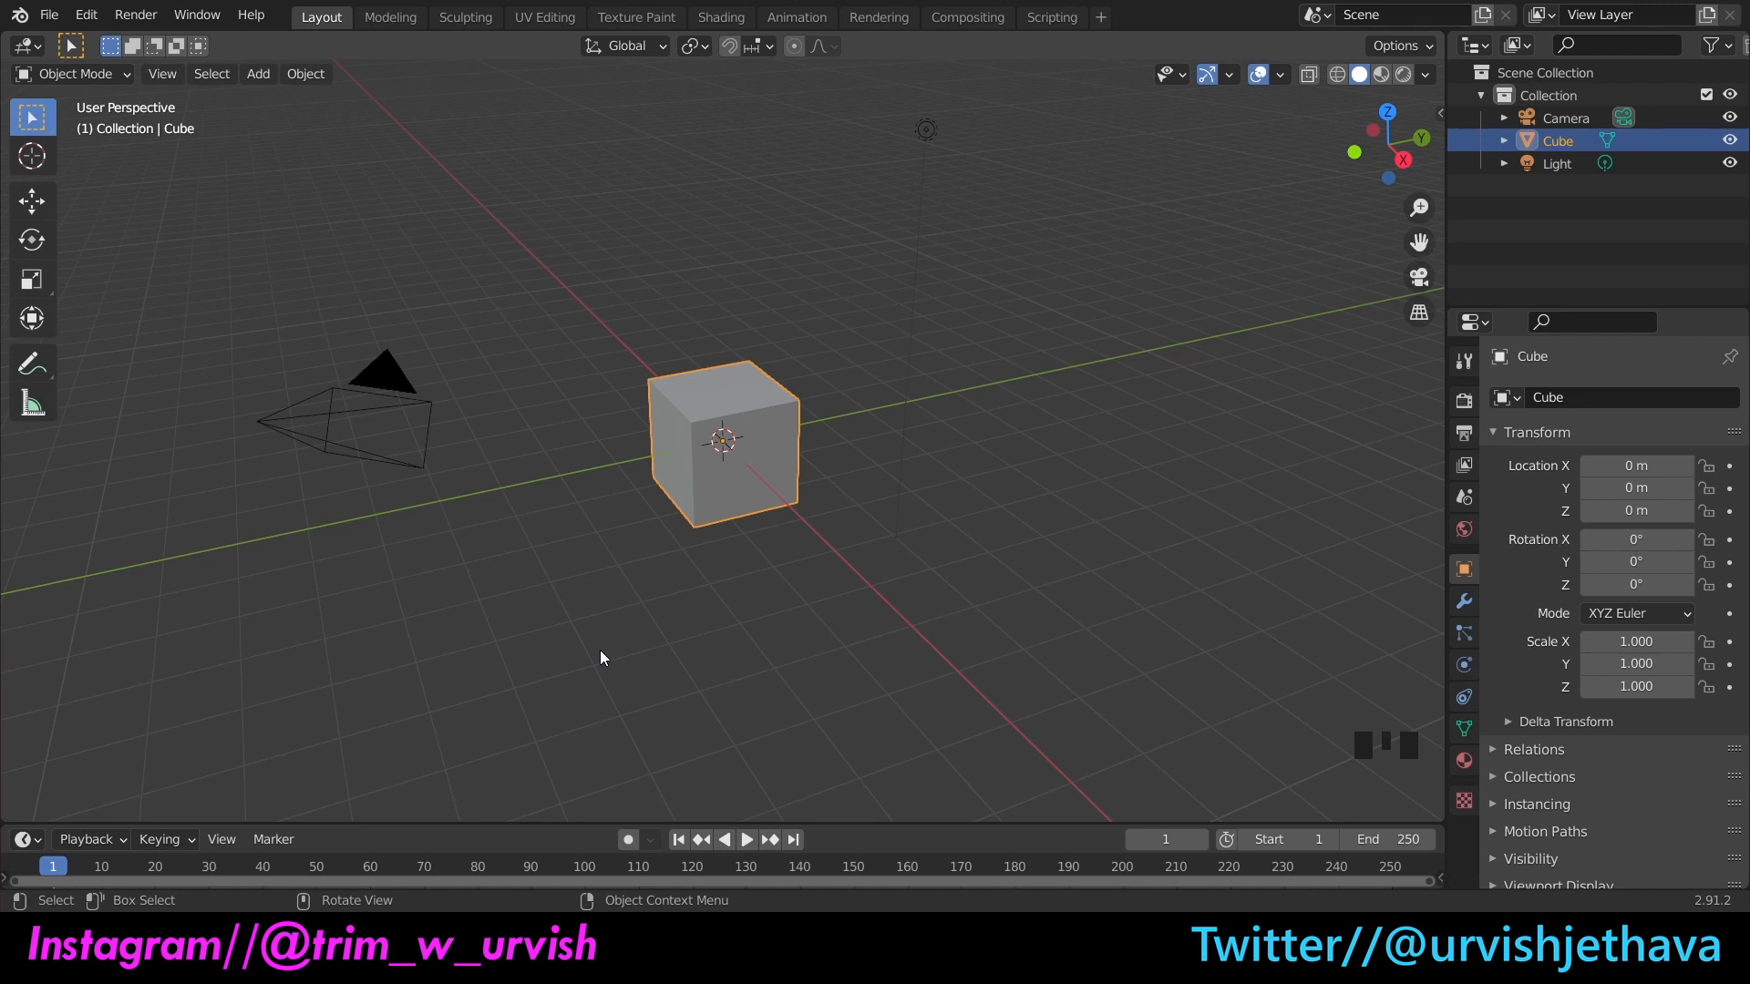
key(Escape)
key(Escape)
key(s)
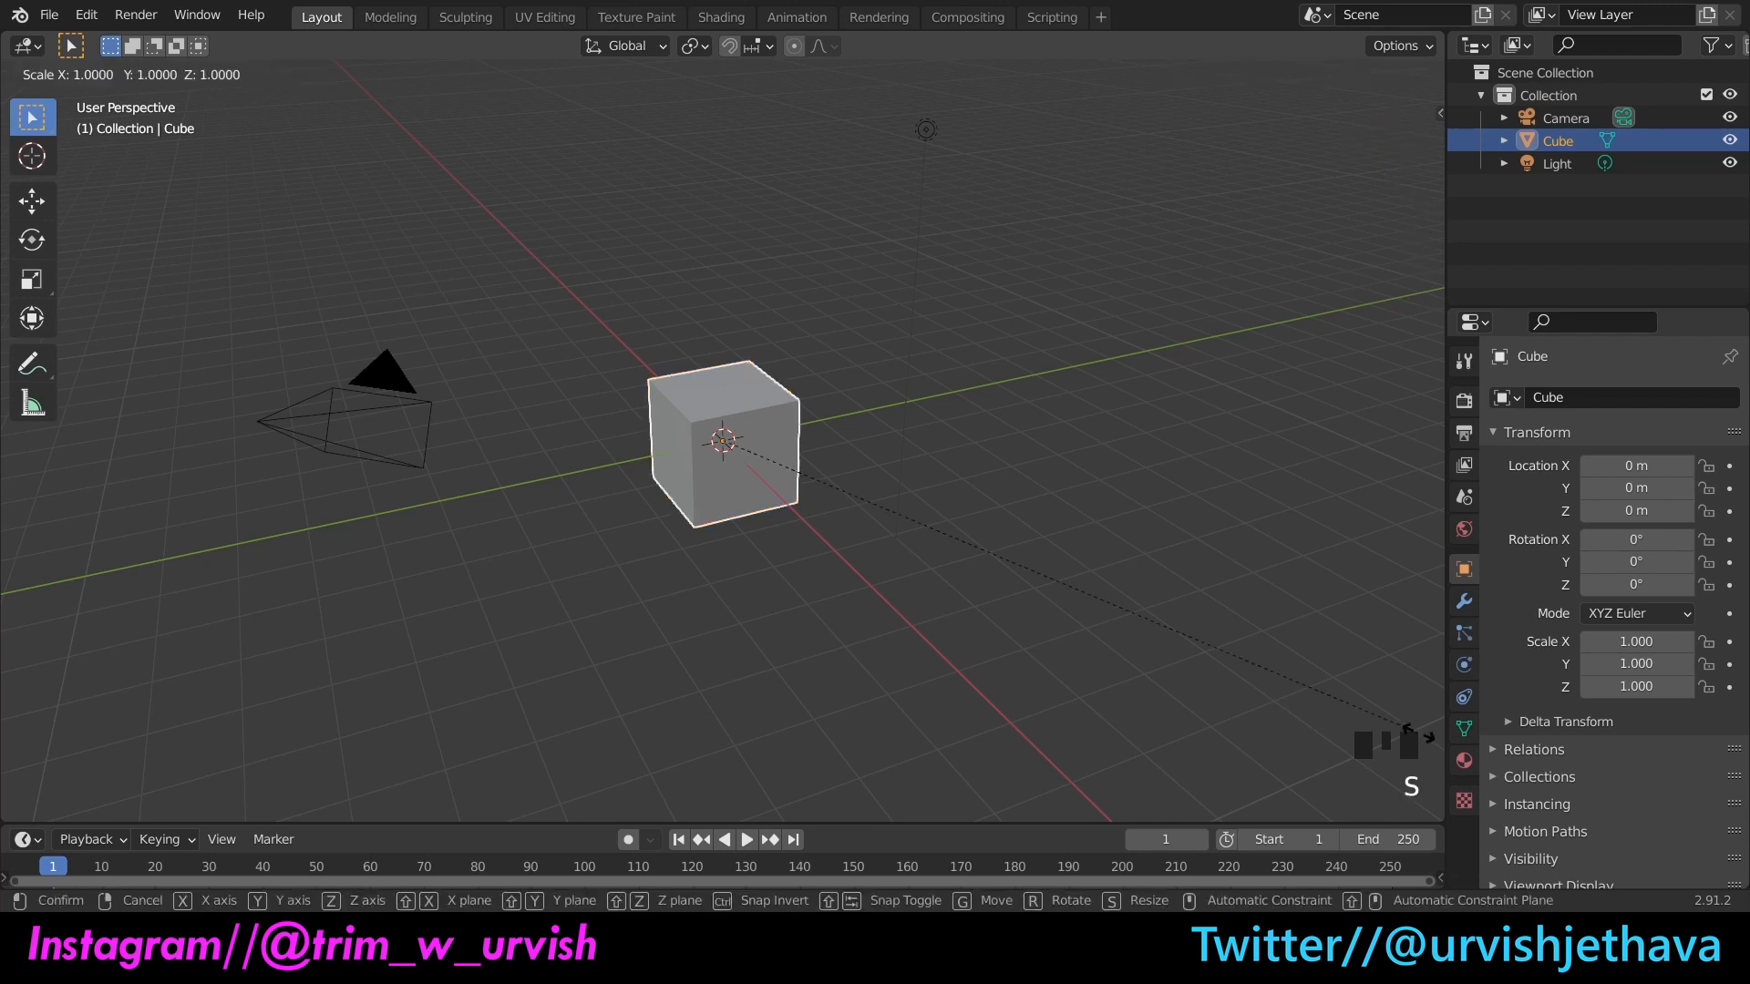
click(1419, 734)
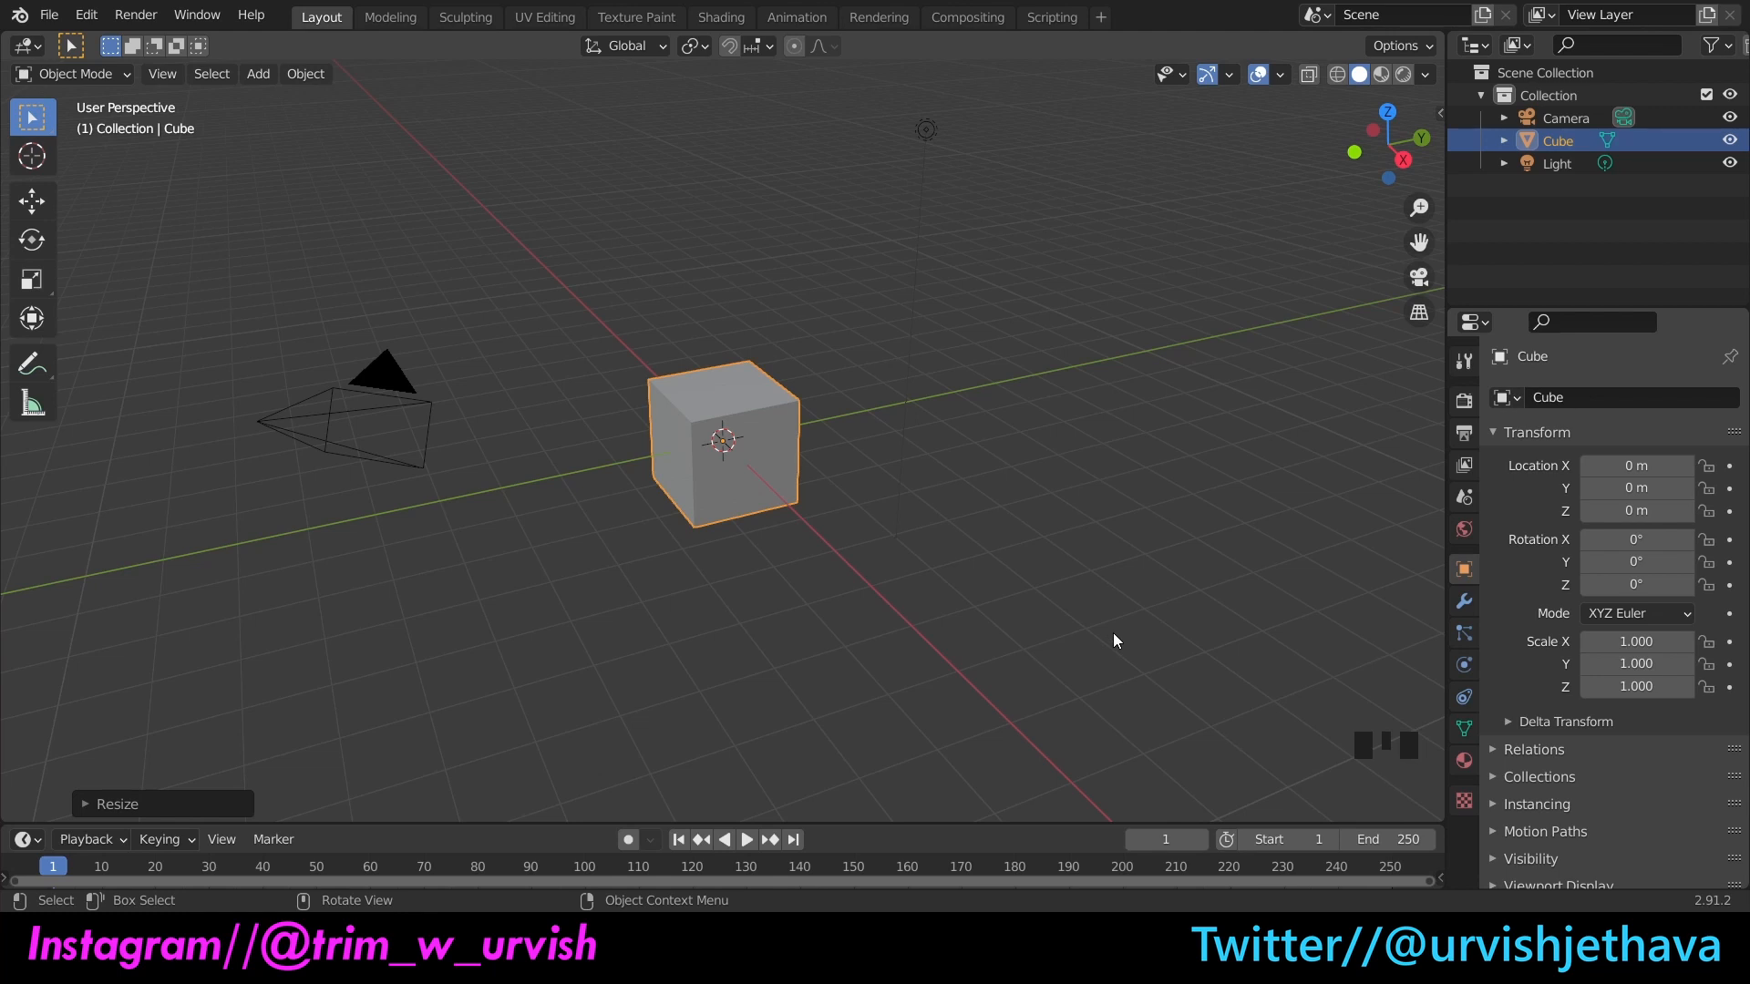
Step: Delete the default cube and add a mesh circle at the origin
right_click(722, 463)
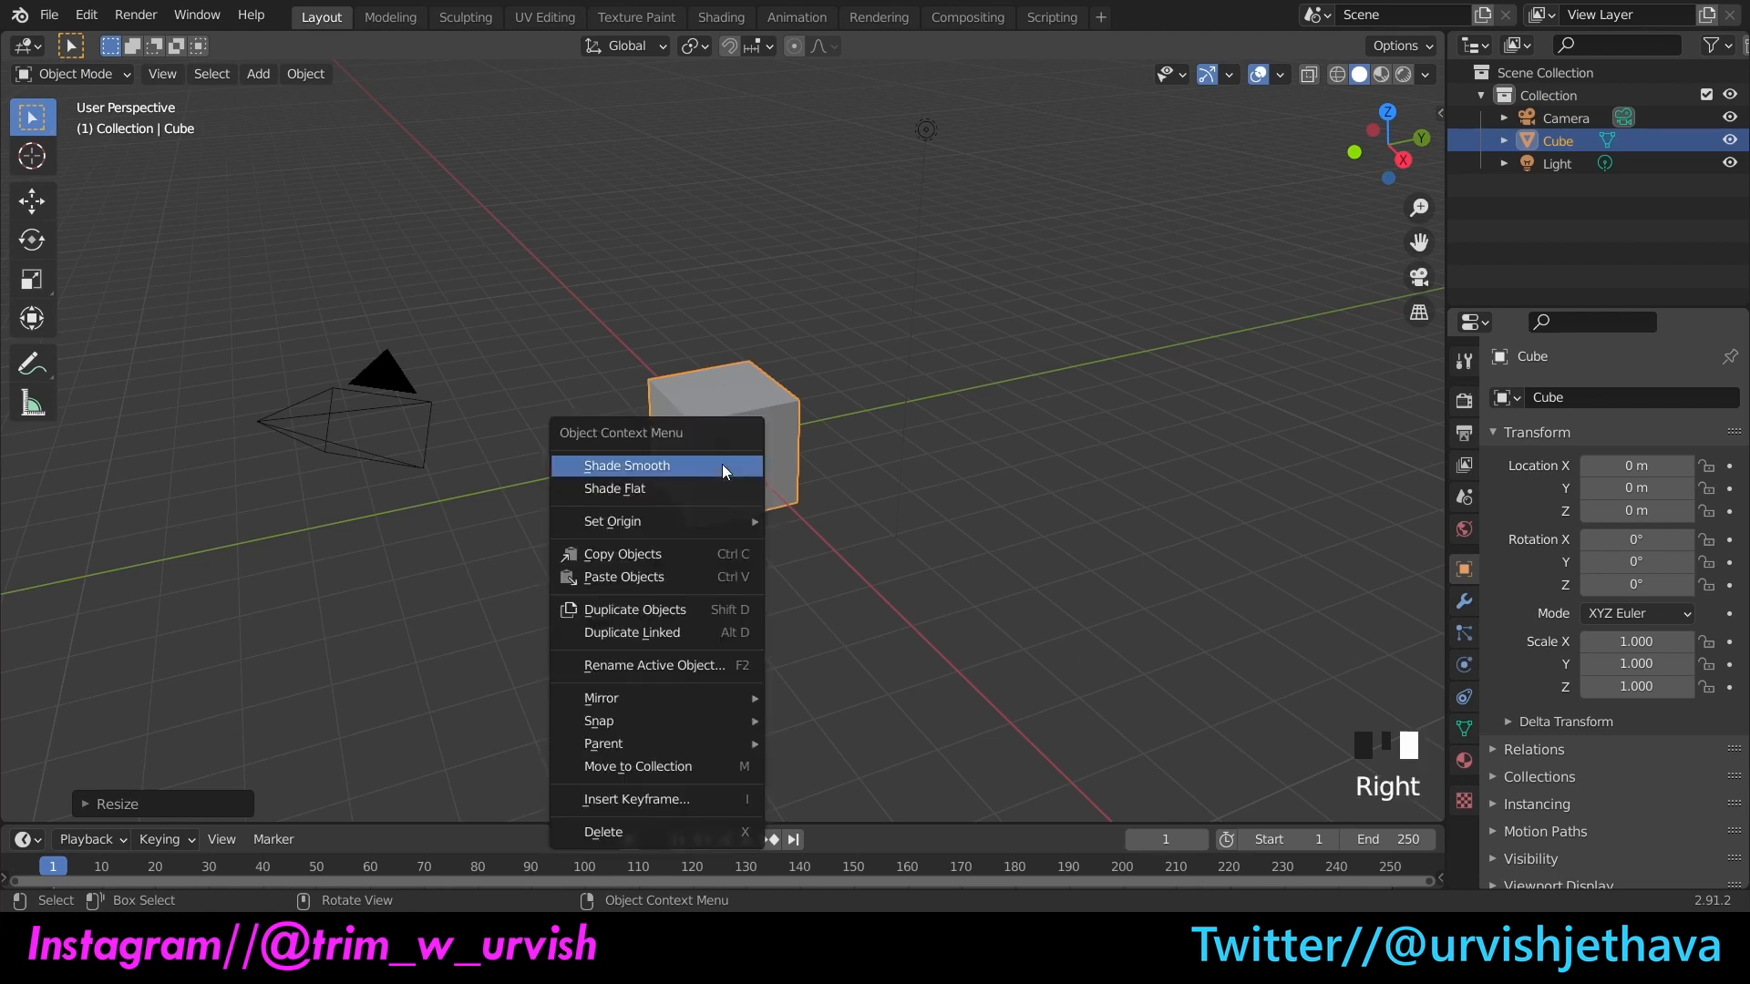
click(629, 833)
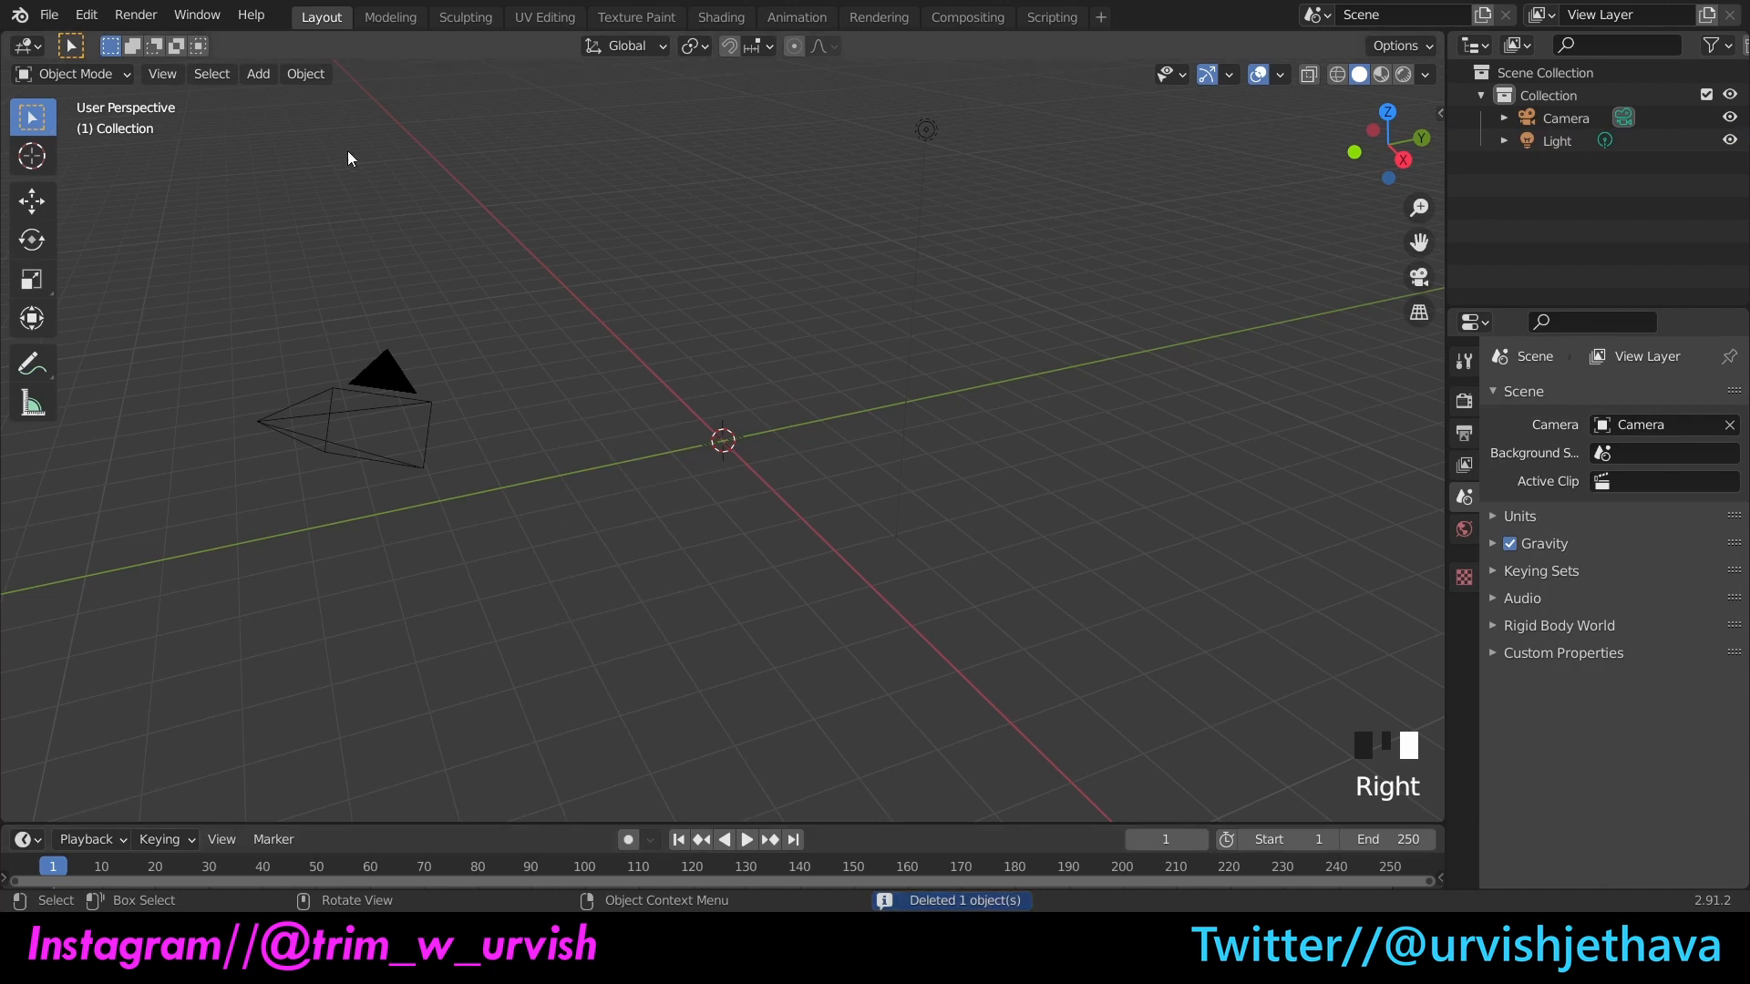
click(256, 77)
mouse_move(294, 103)
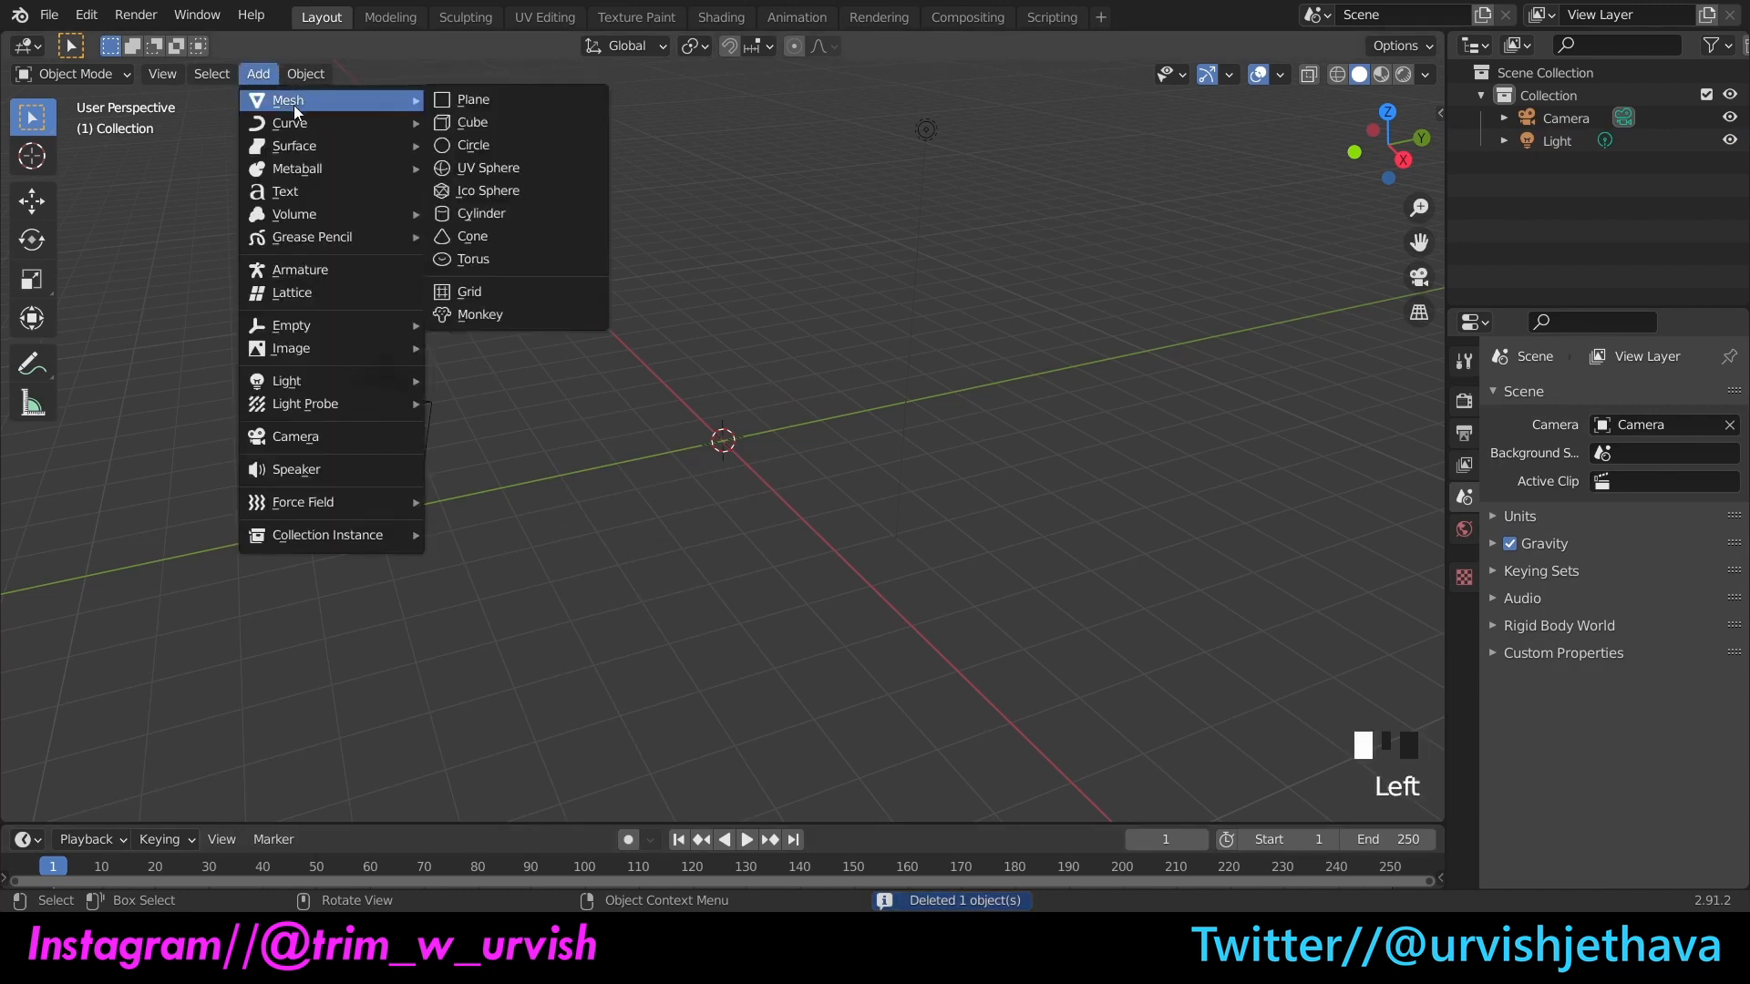
click(534, 151)
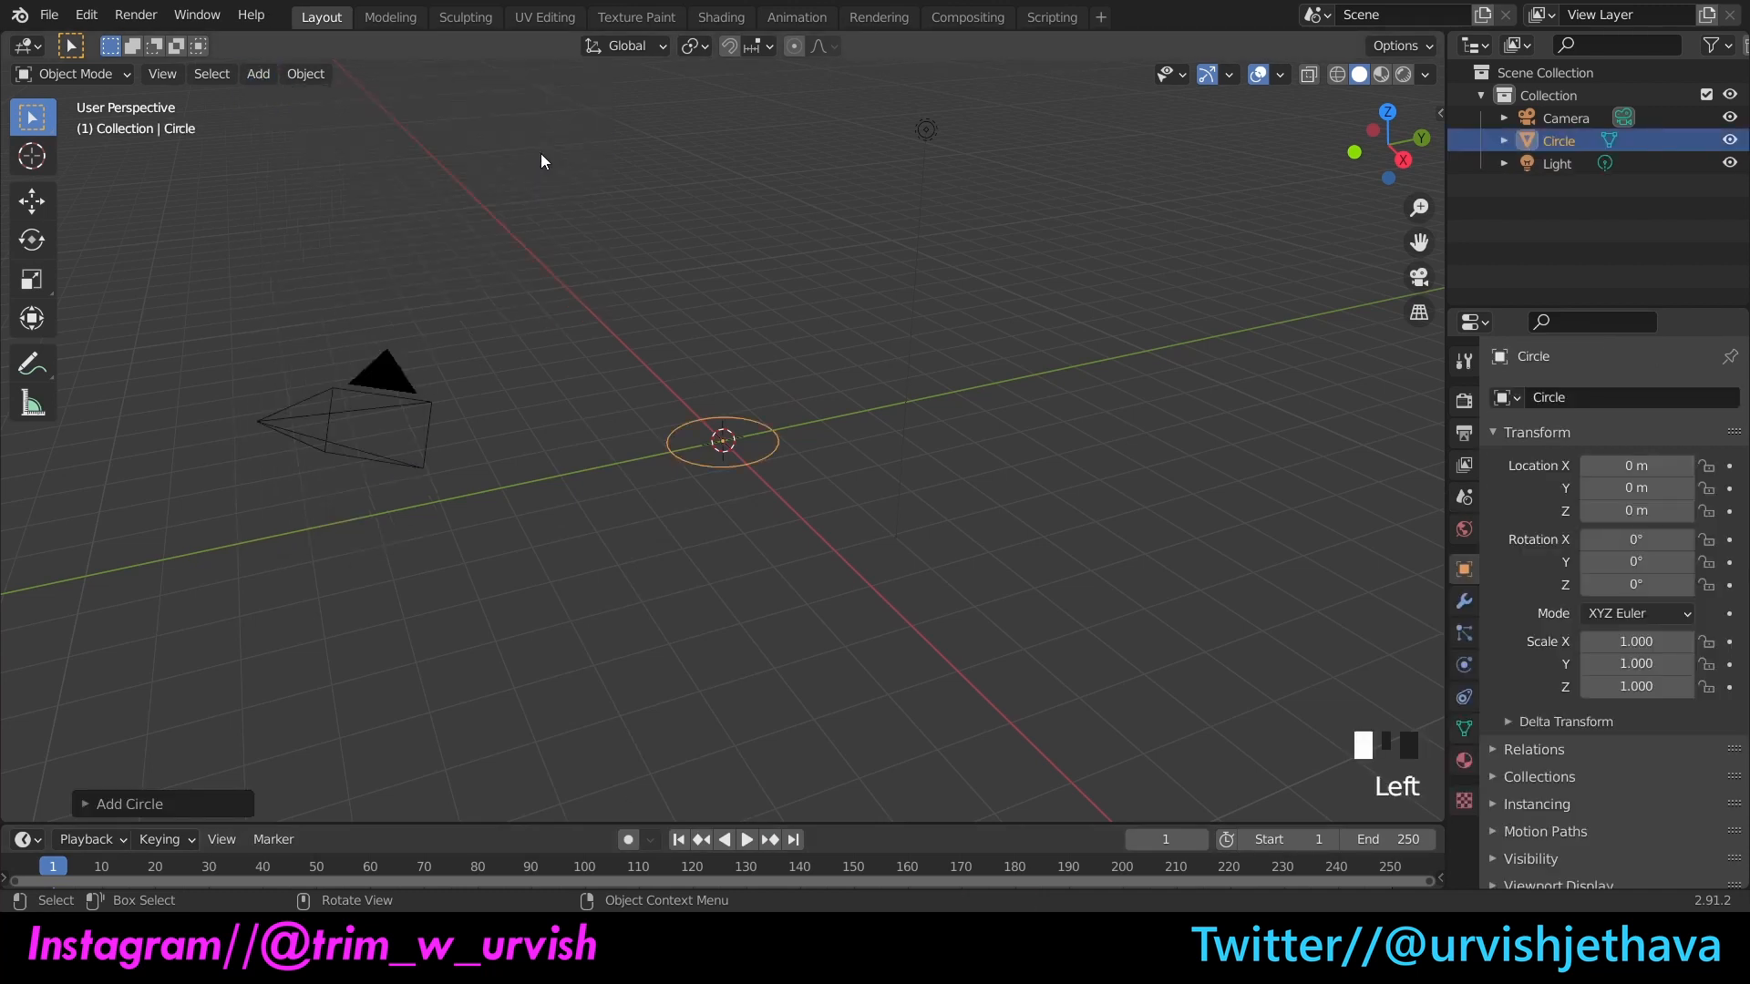
Step: Give the new circle an Ngon fill and set its number of vertices to 19
click(84, 804)
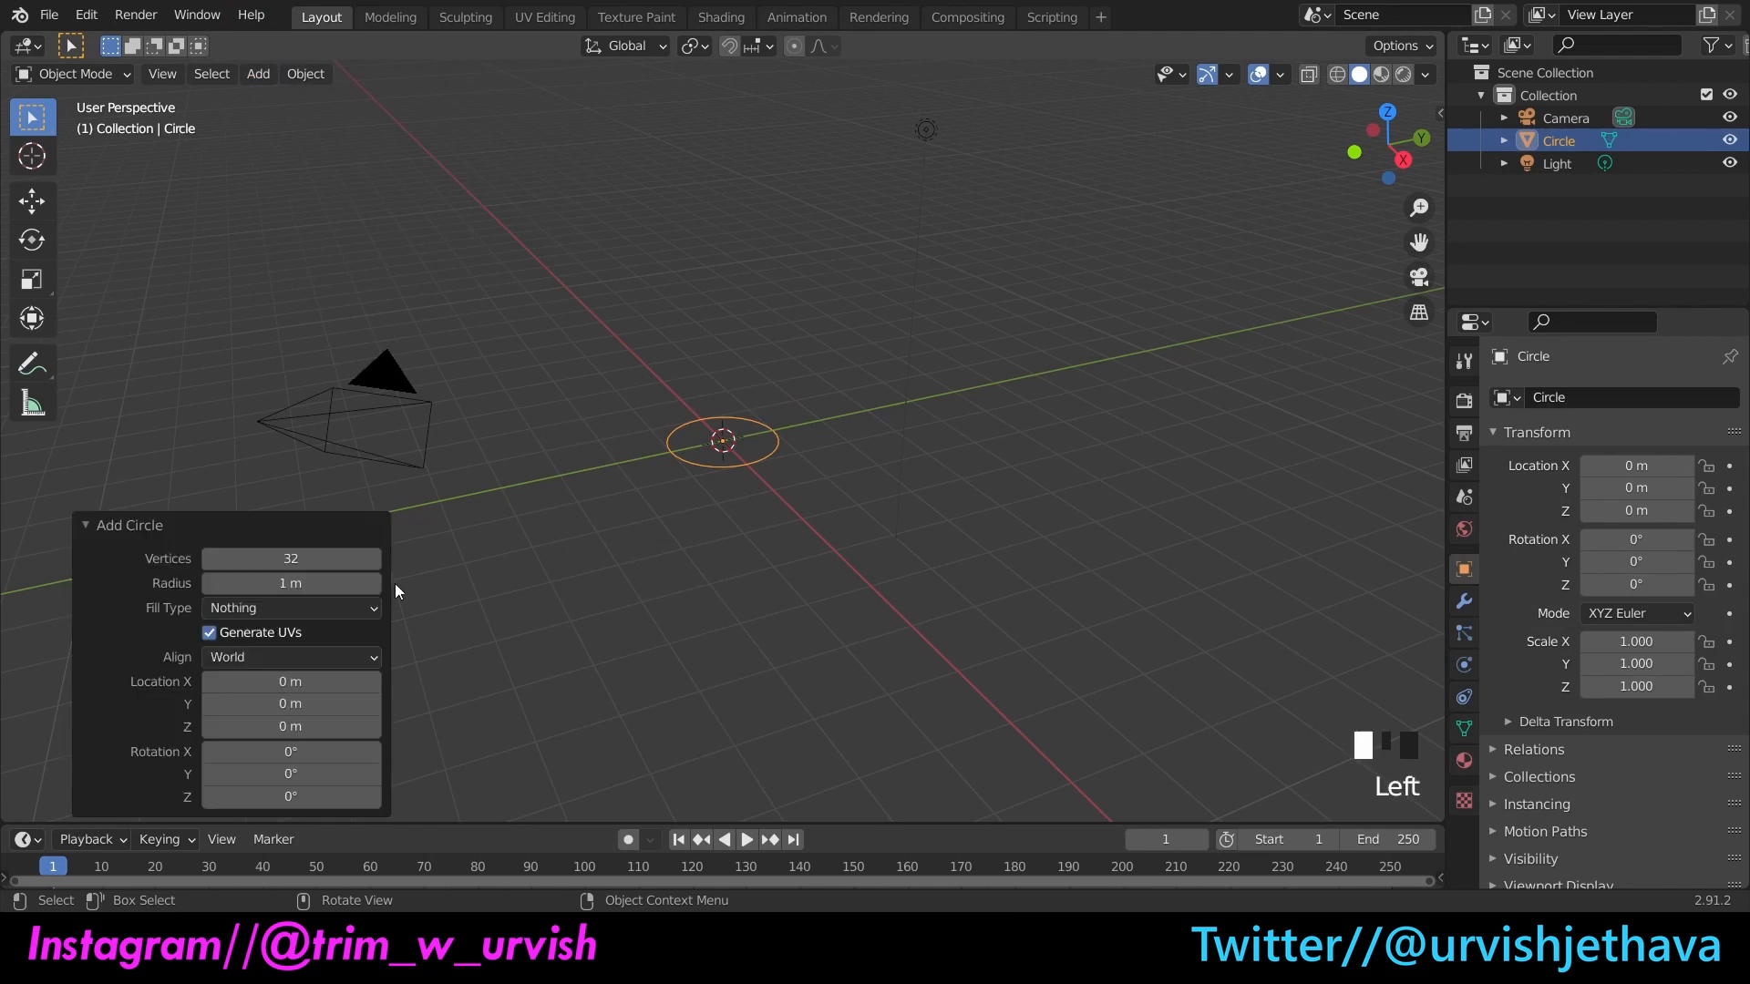
click(346, 609)
click(305, 617)
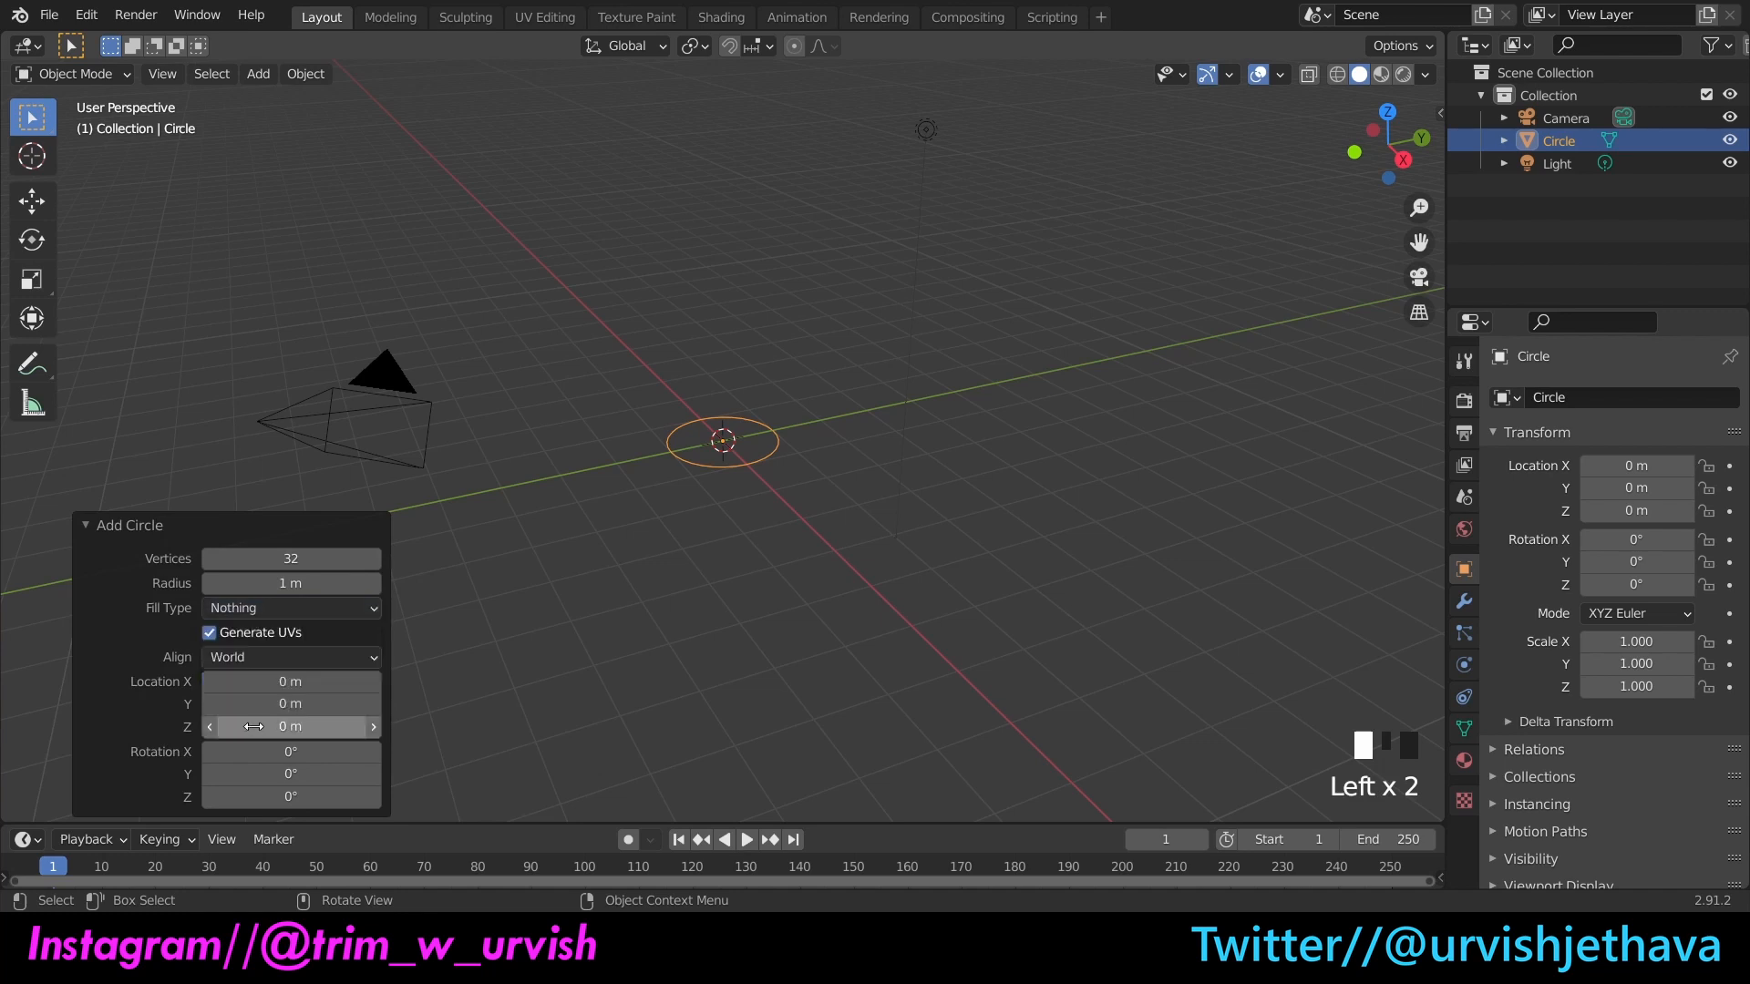
click(293, 607)
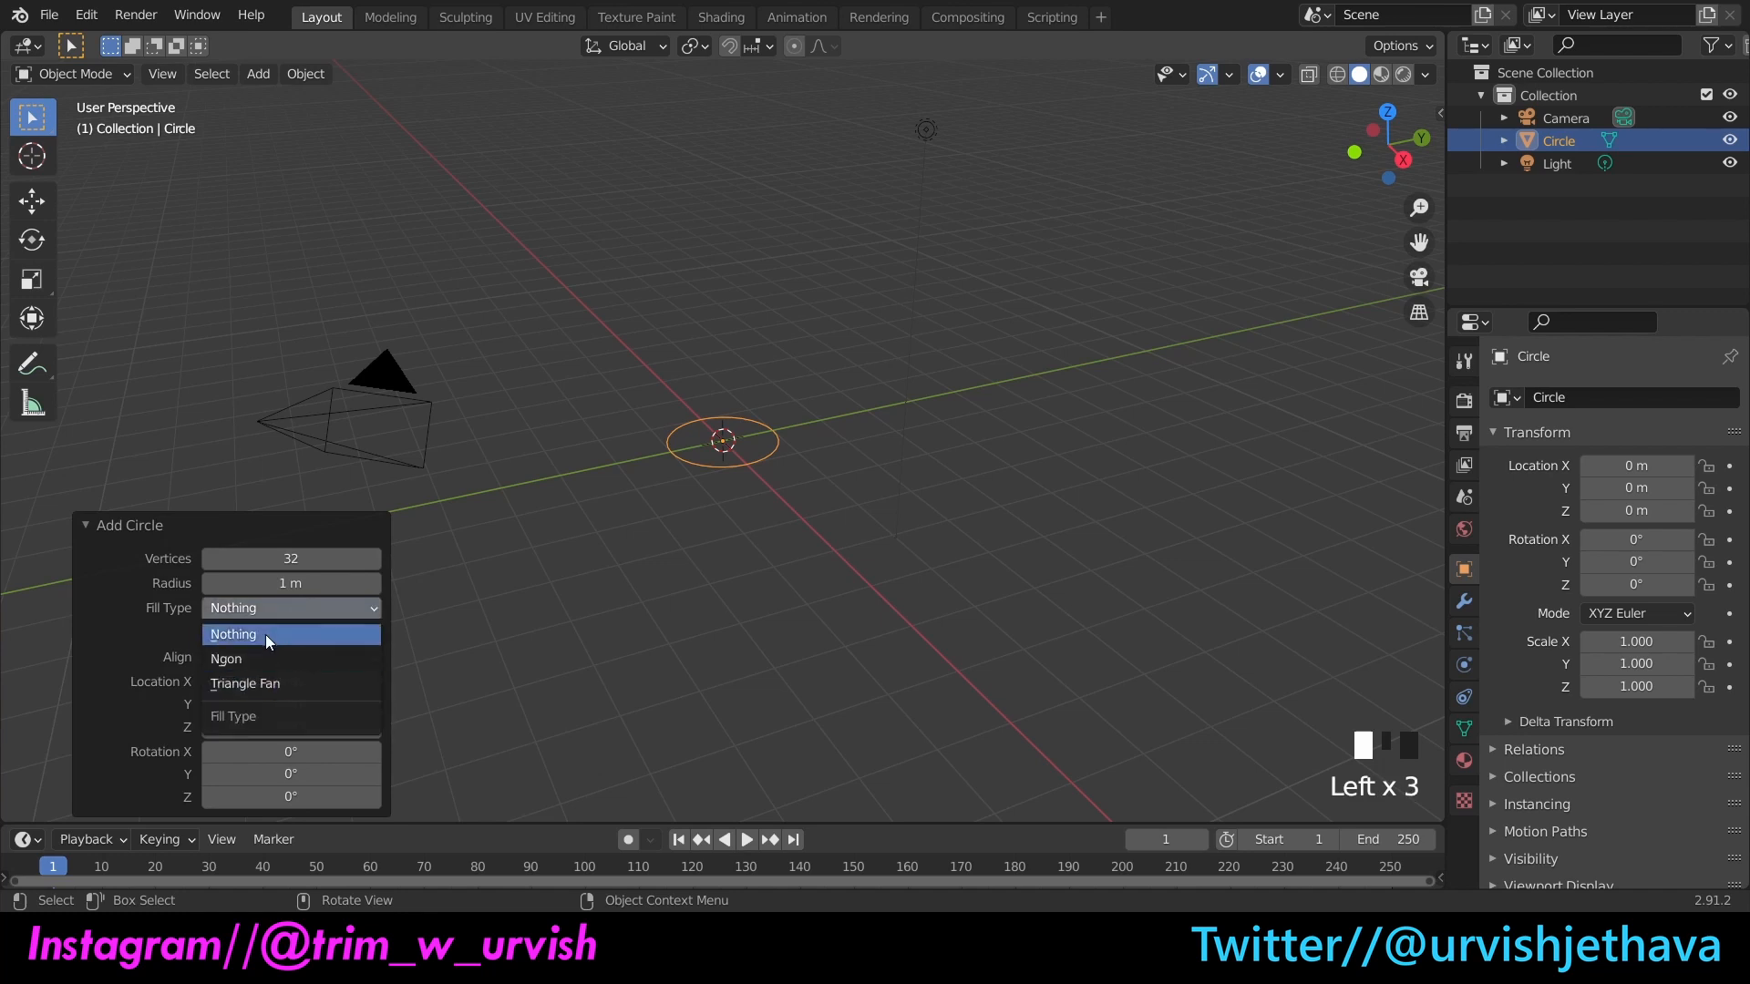
click(275, 659)
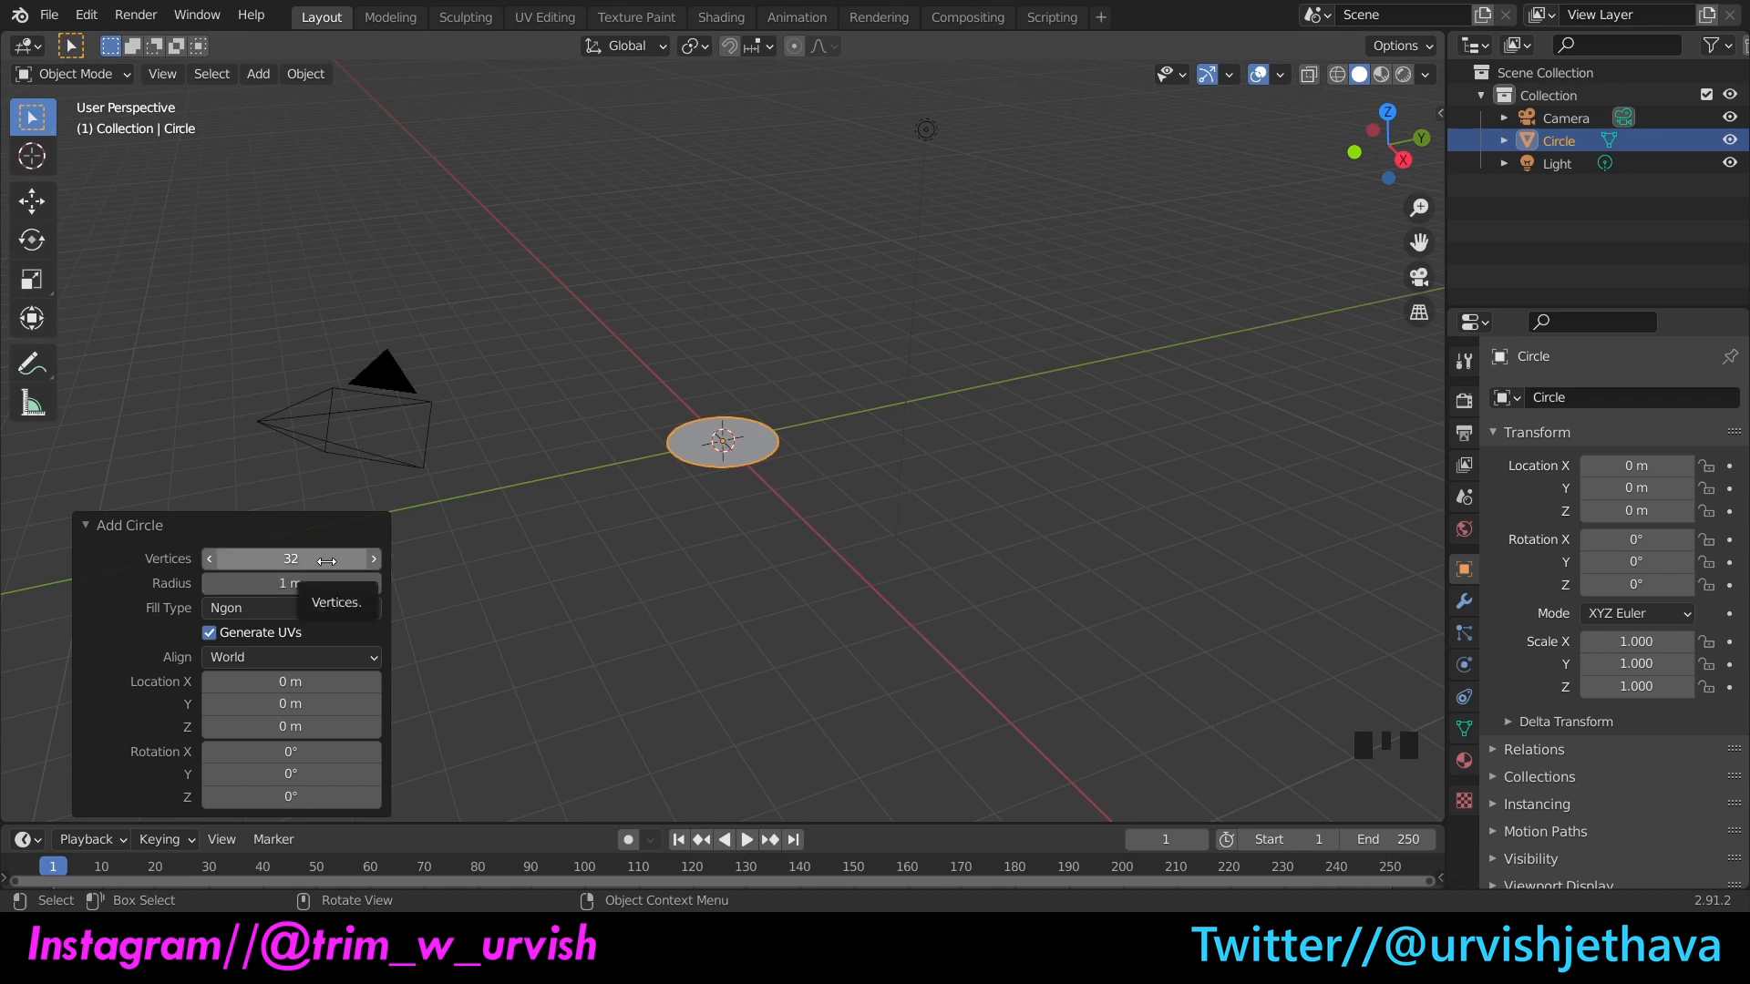
drag(310, 557, 327, 563)
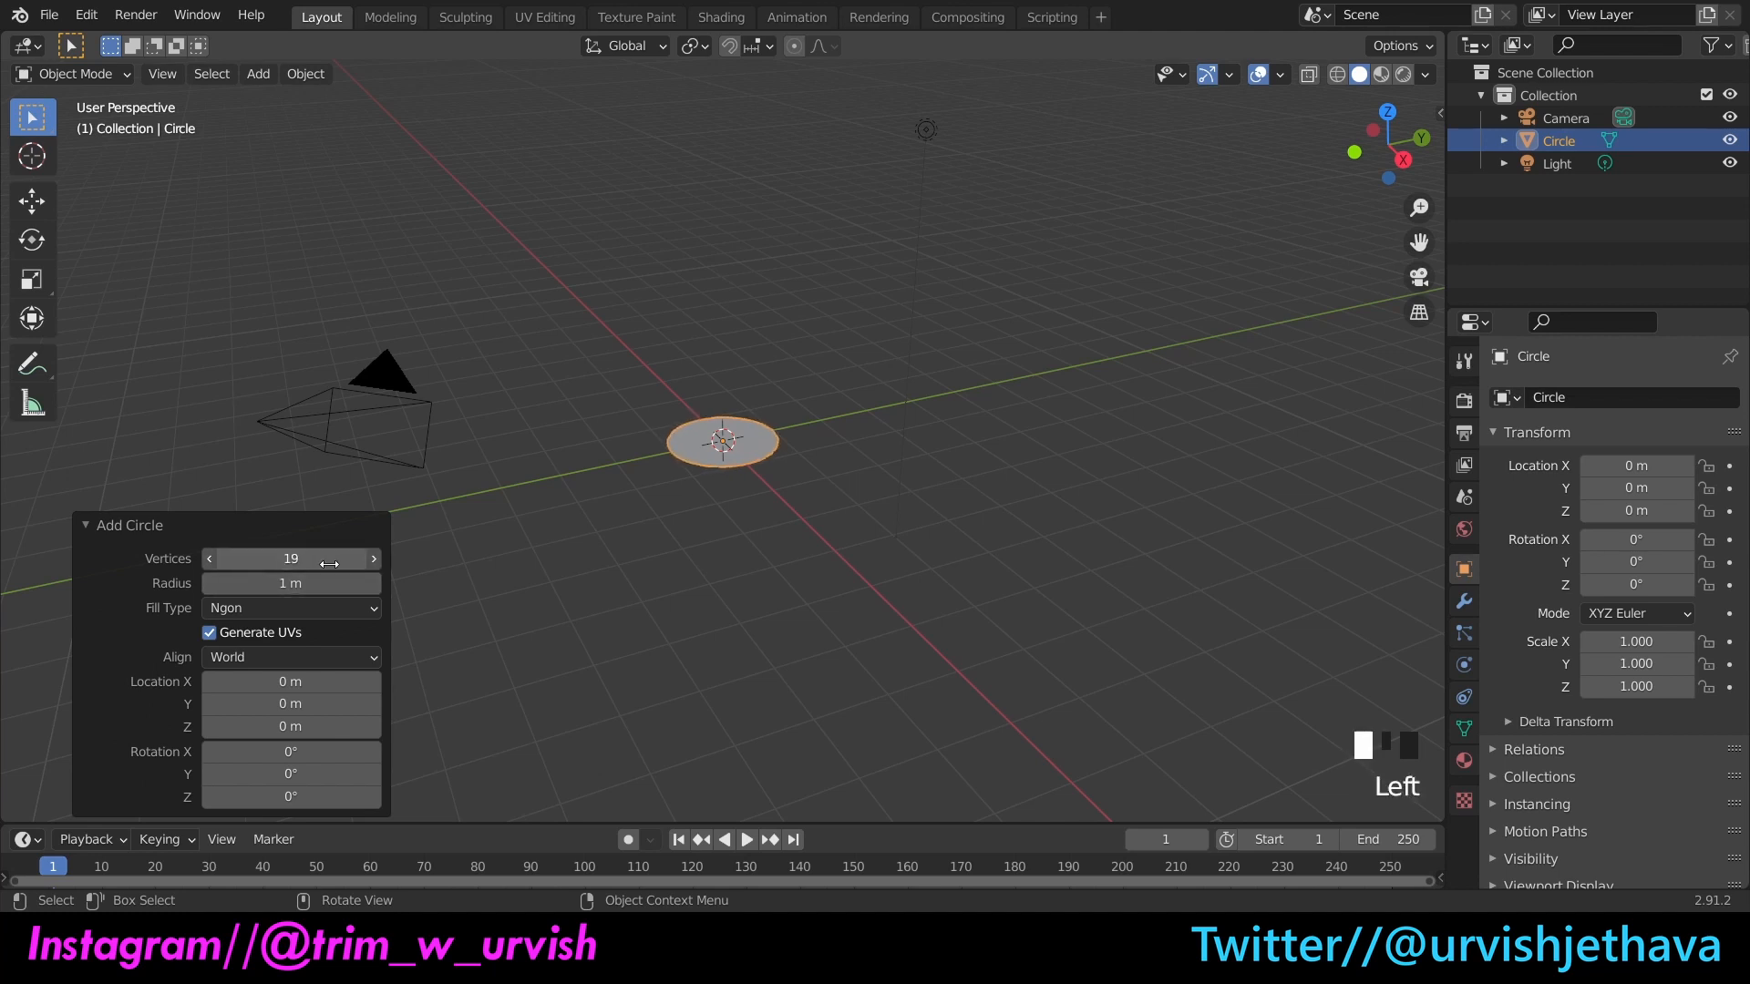
click(545, 569)
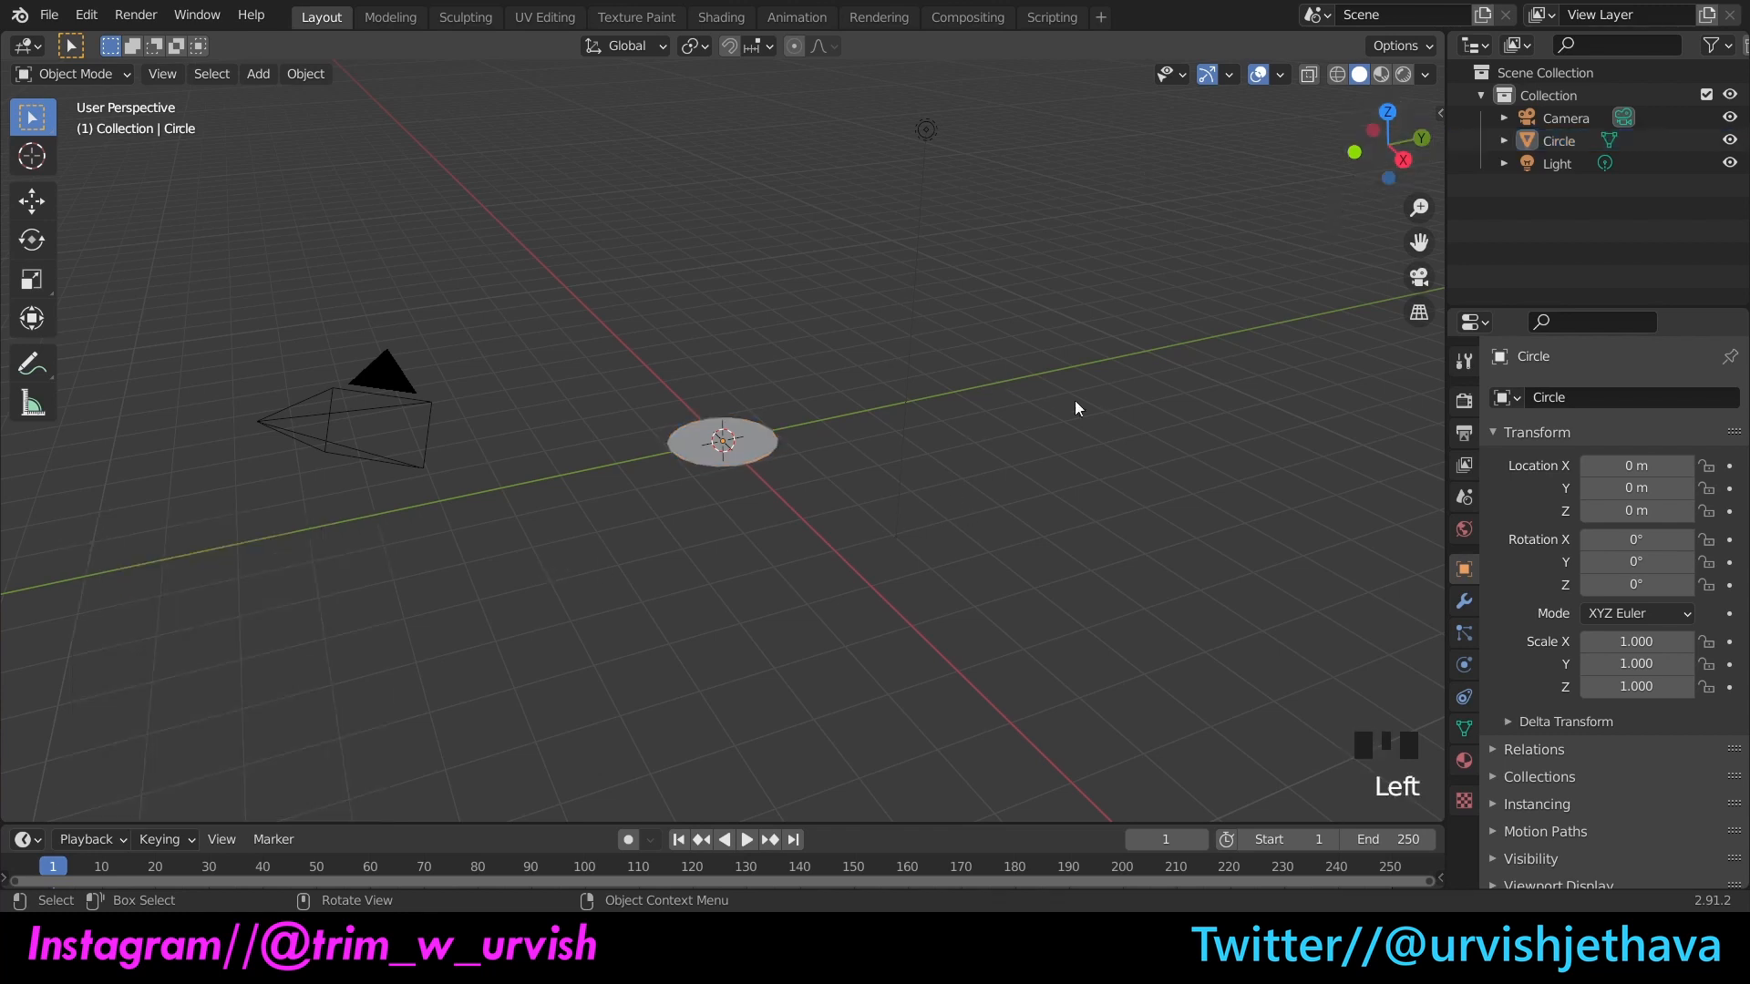
Step: Put the filled circle into Edit Mode and clear the vertex selection
key(Tab)
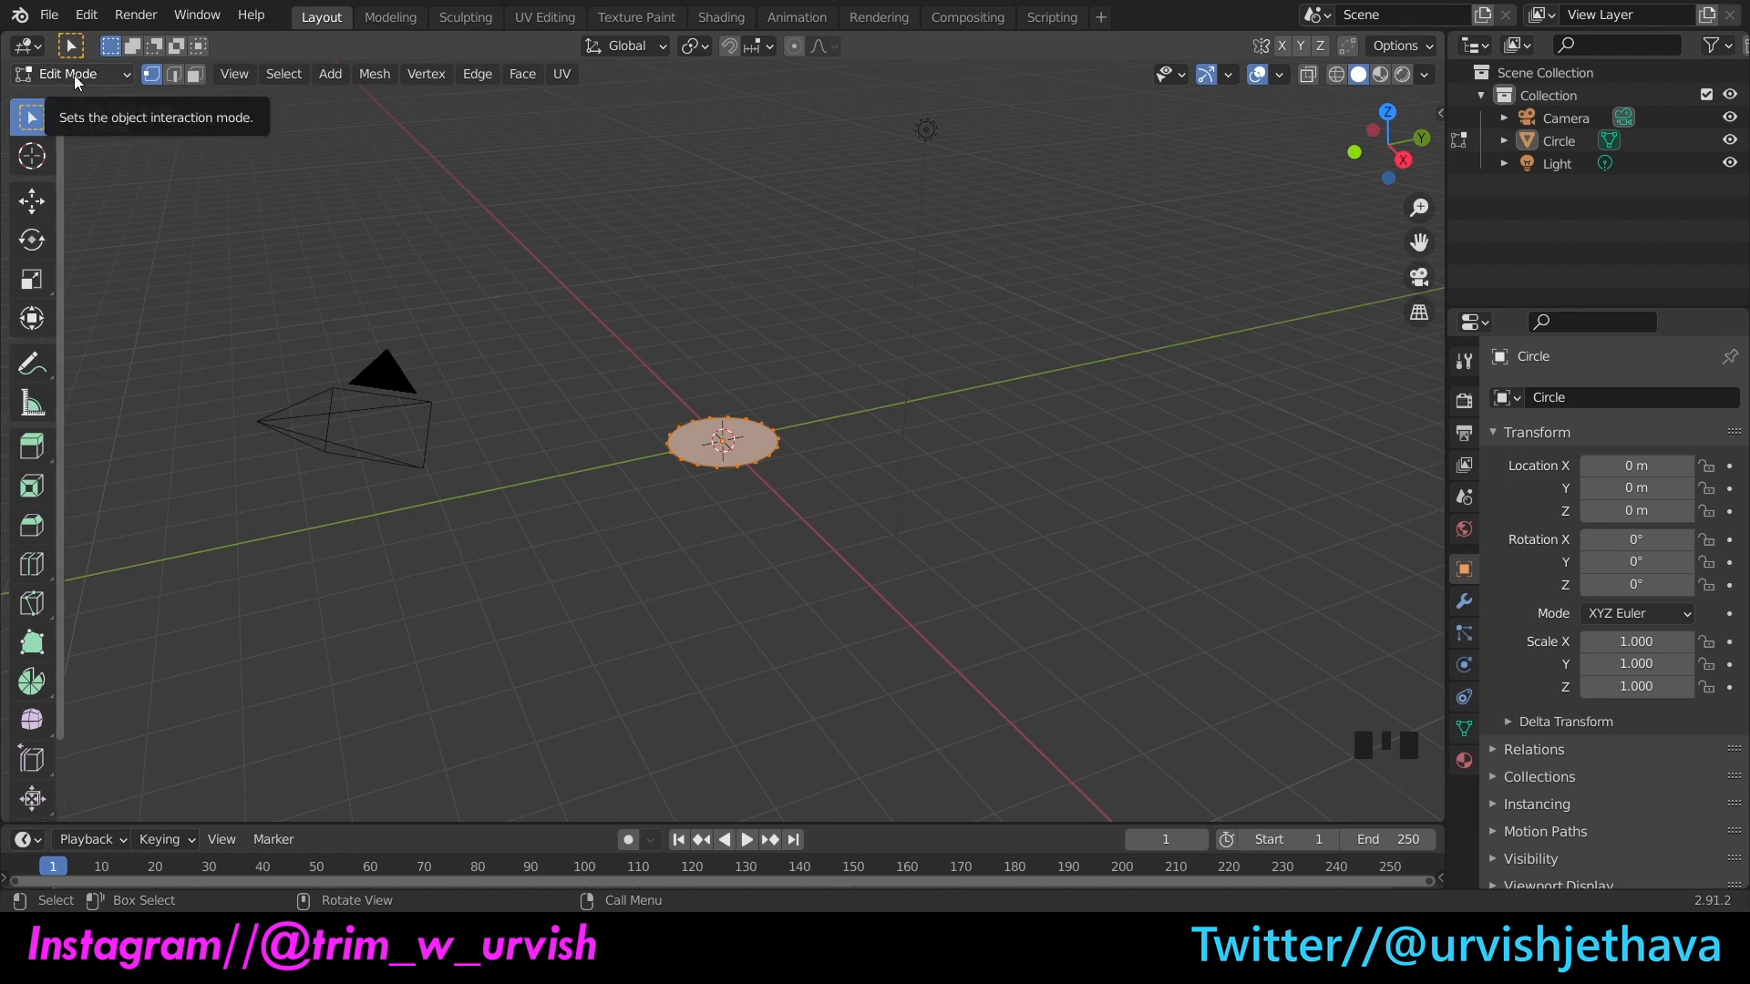
key(Tab)
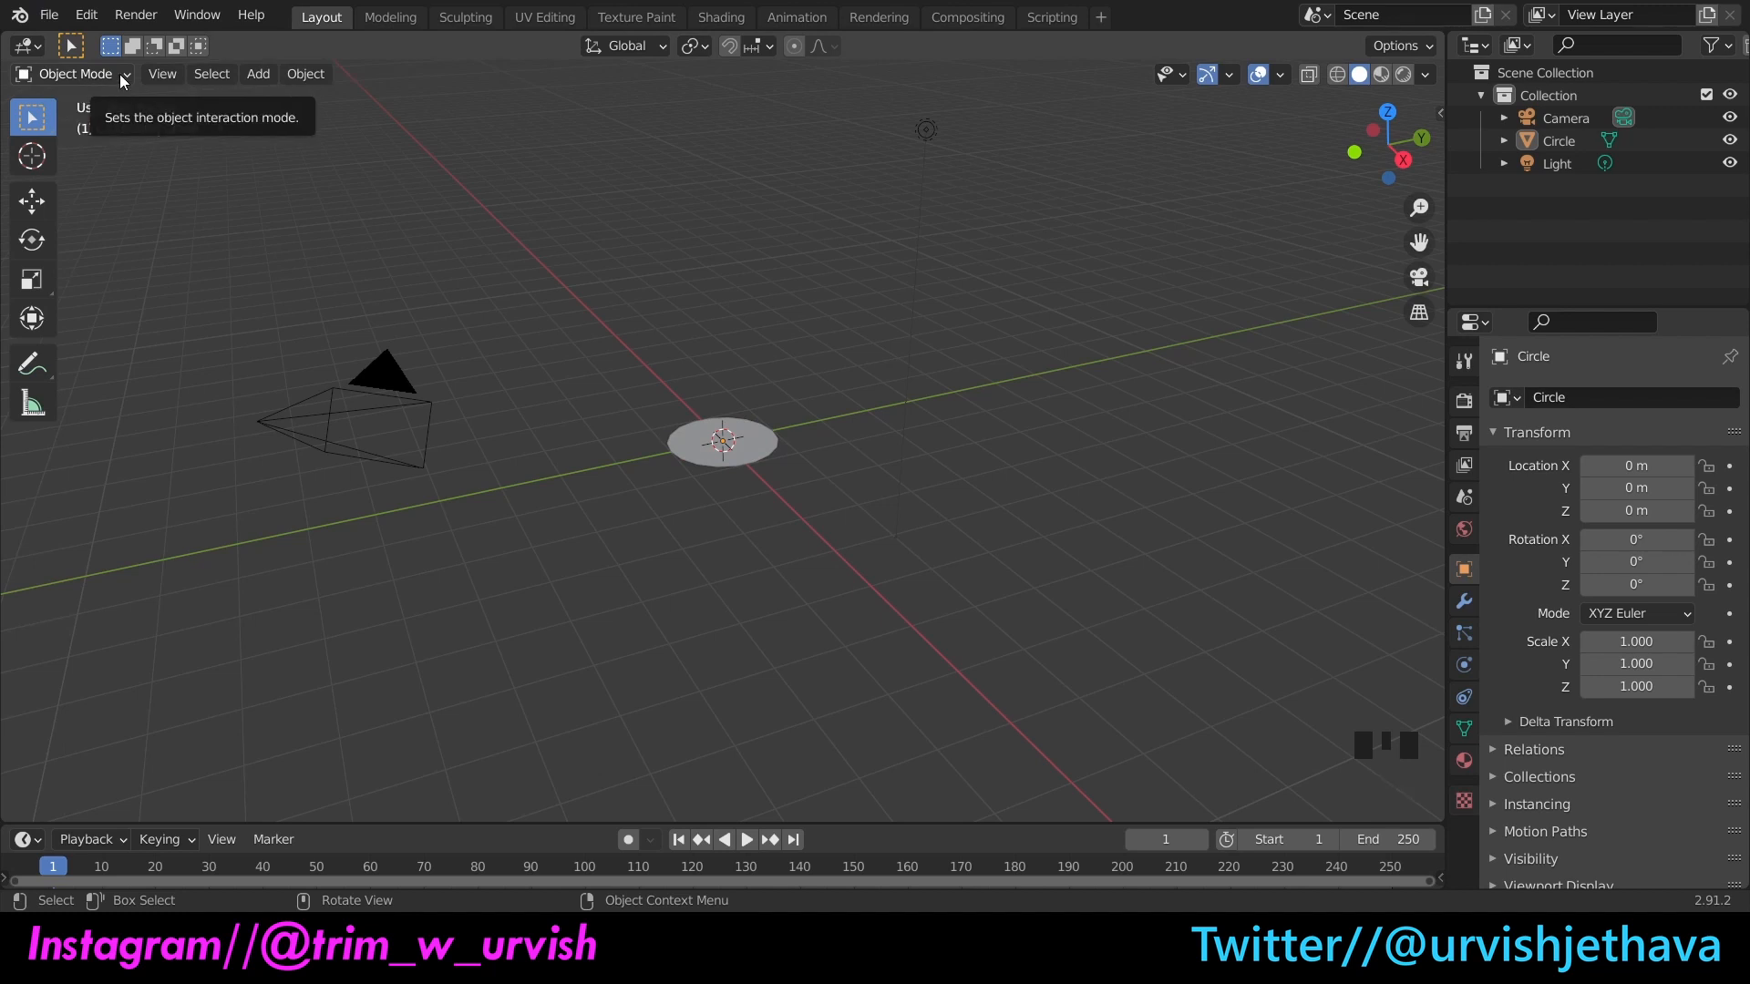
key(Tab)
click(1044, 617)
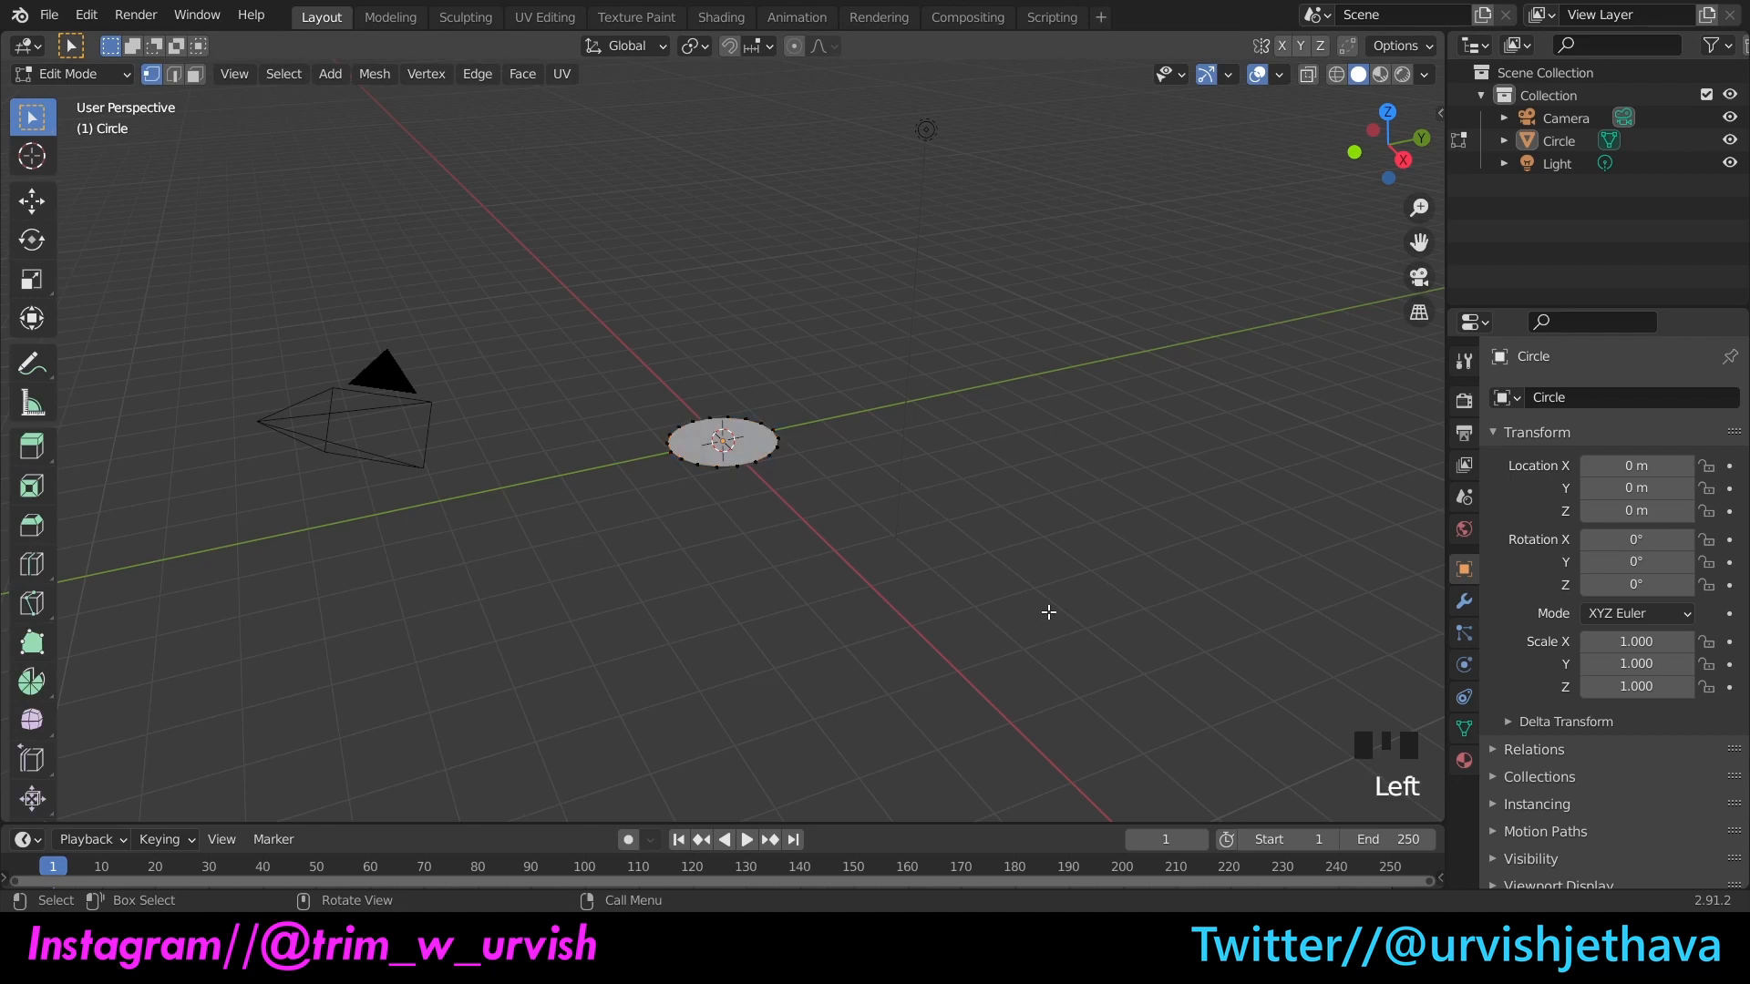
Step: In face select mode, extrude the circle's face upward by about 0.78 m to form a disc, and deselect it
click(194, 75)
drag(1349, 147, 914, 412)
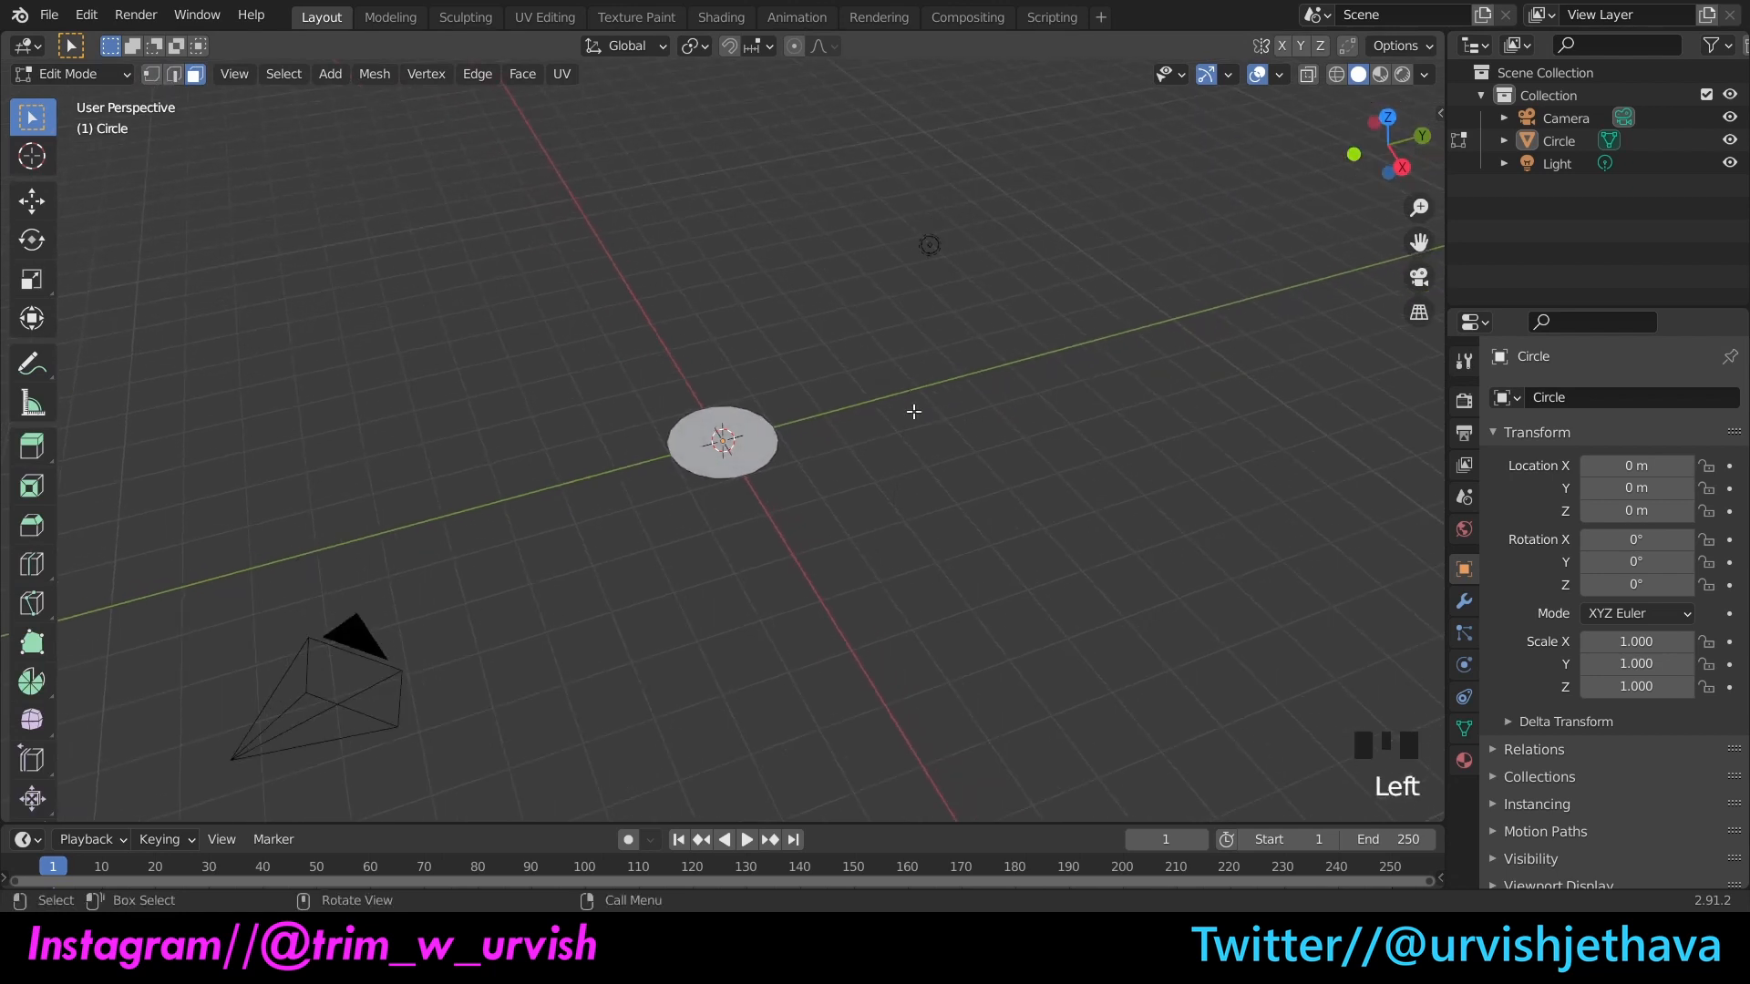
click(744, 423)
mouse_move(1402, 175)
mouse_down()
mouse_move(1389, 139)
mouse_move(1402, 175)
mouse_up()
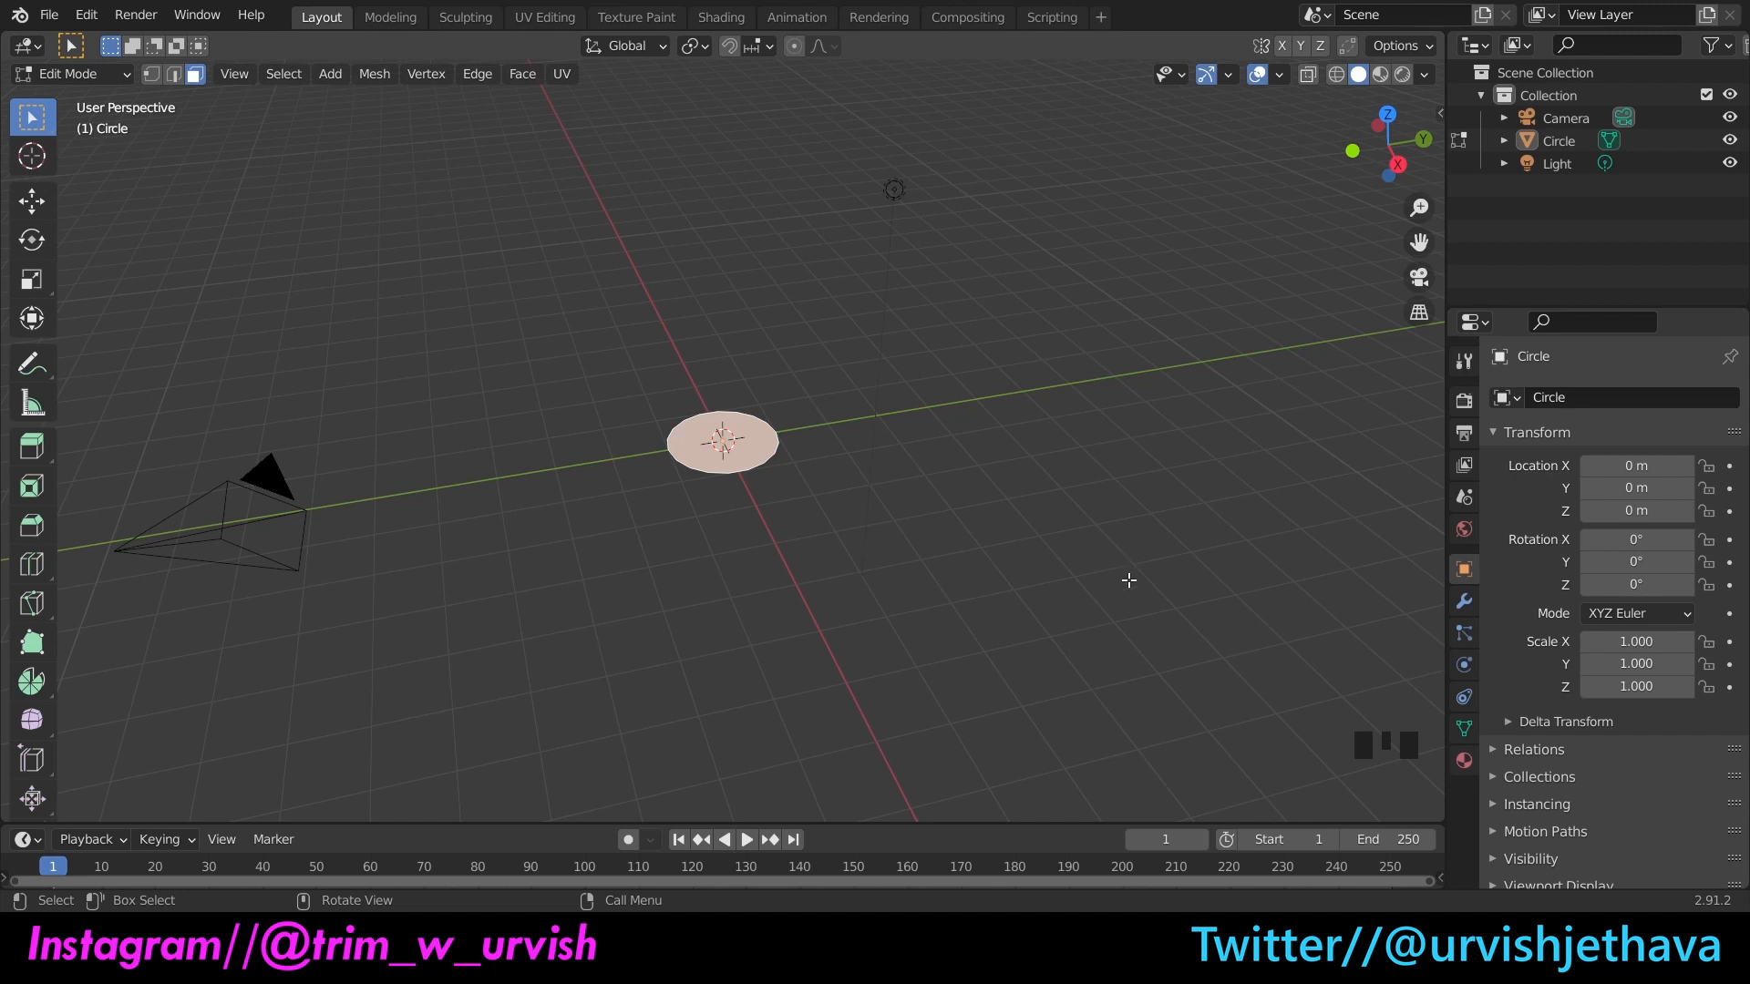
key(e)
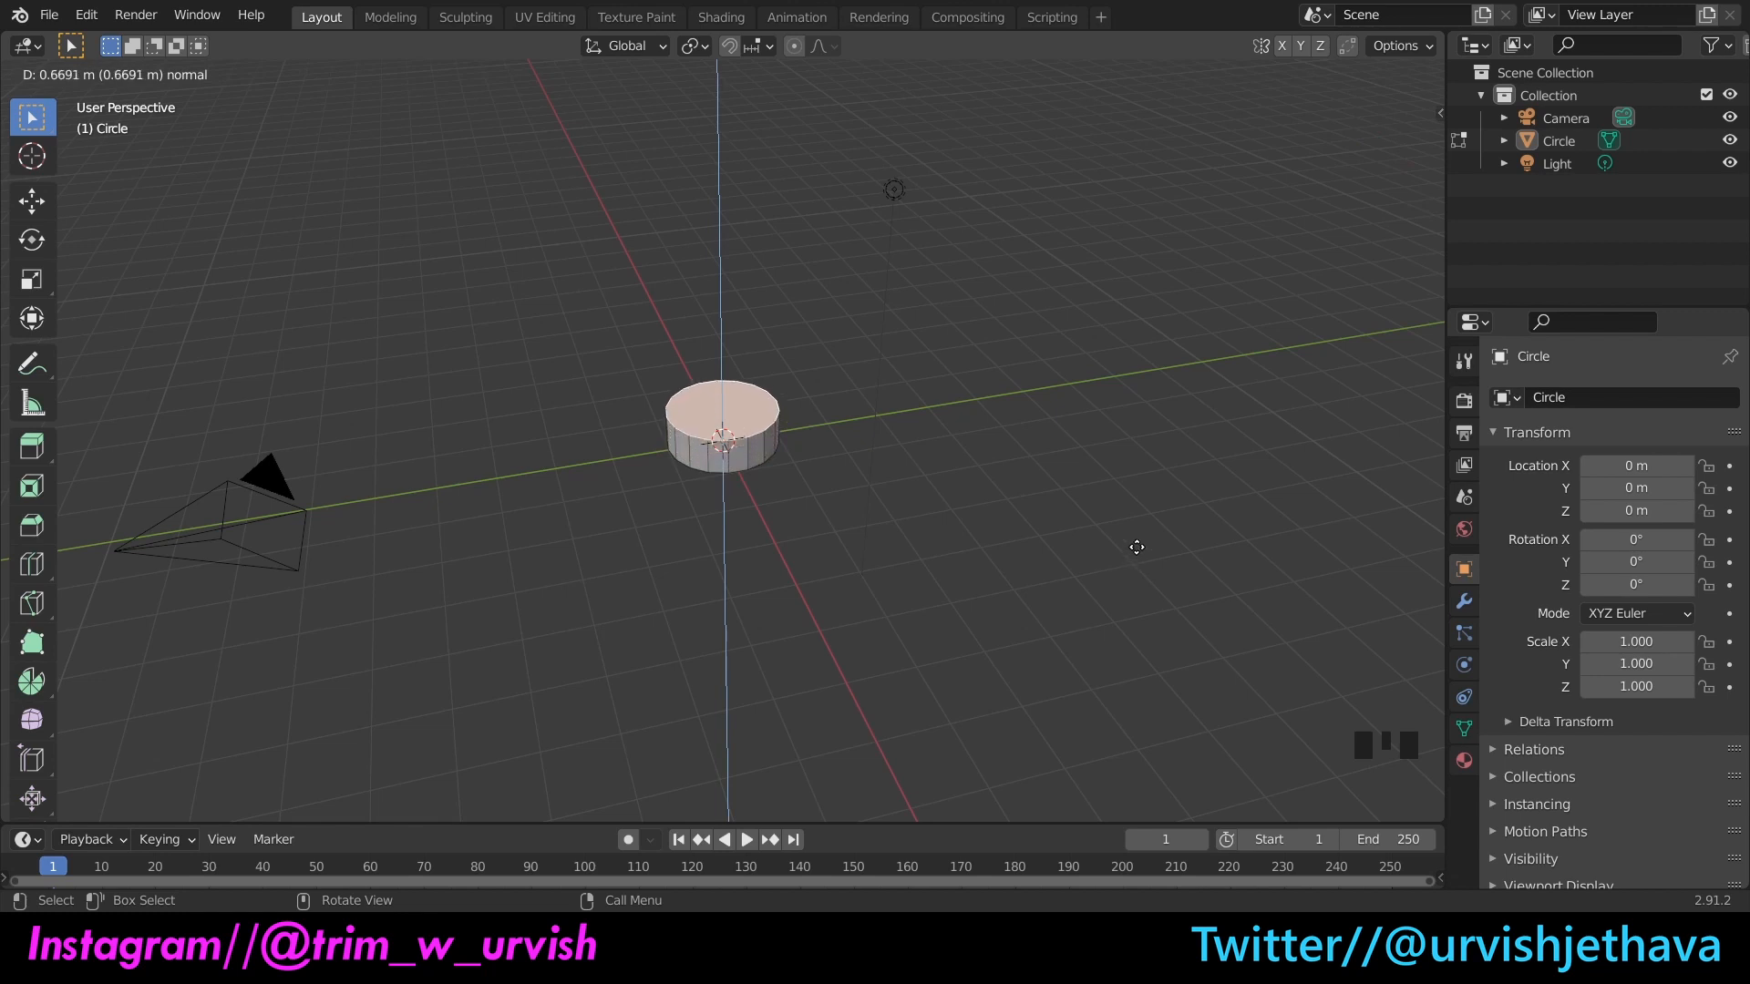
click(1139, 543)
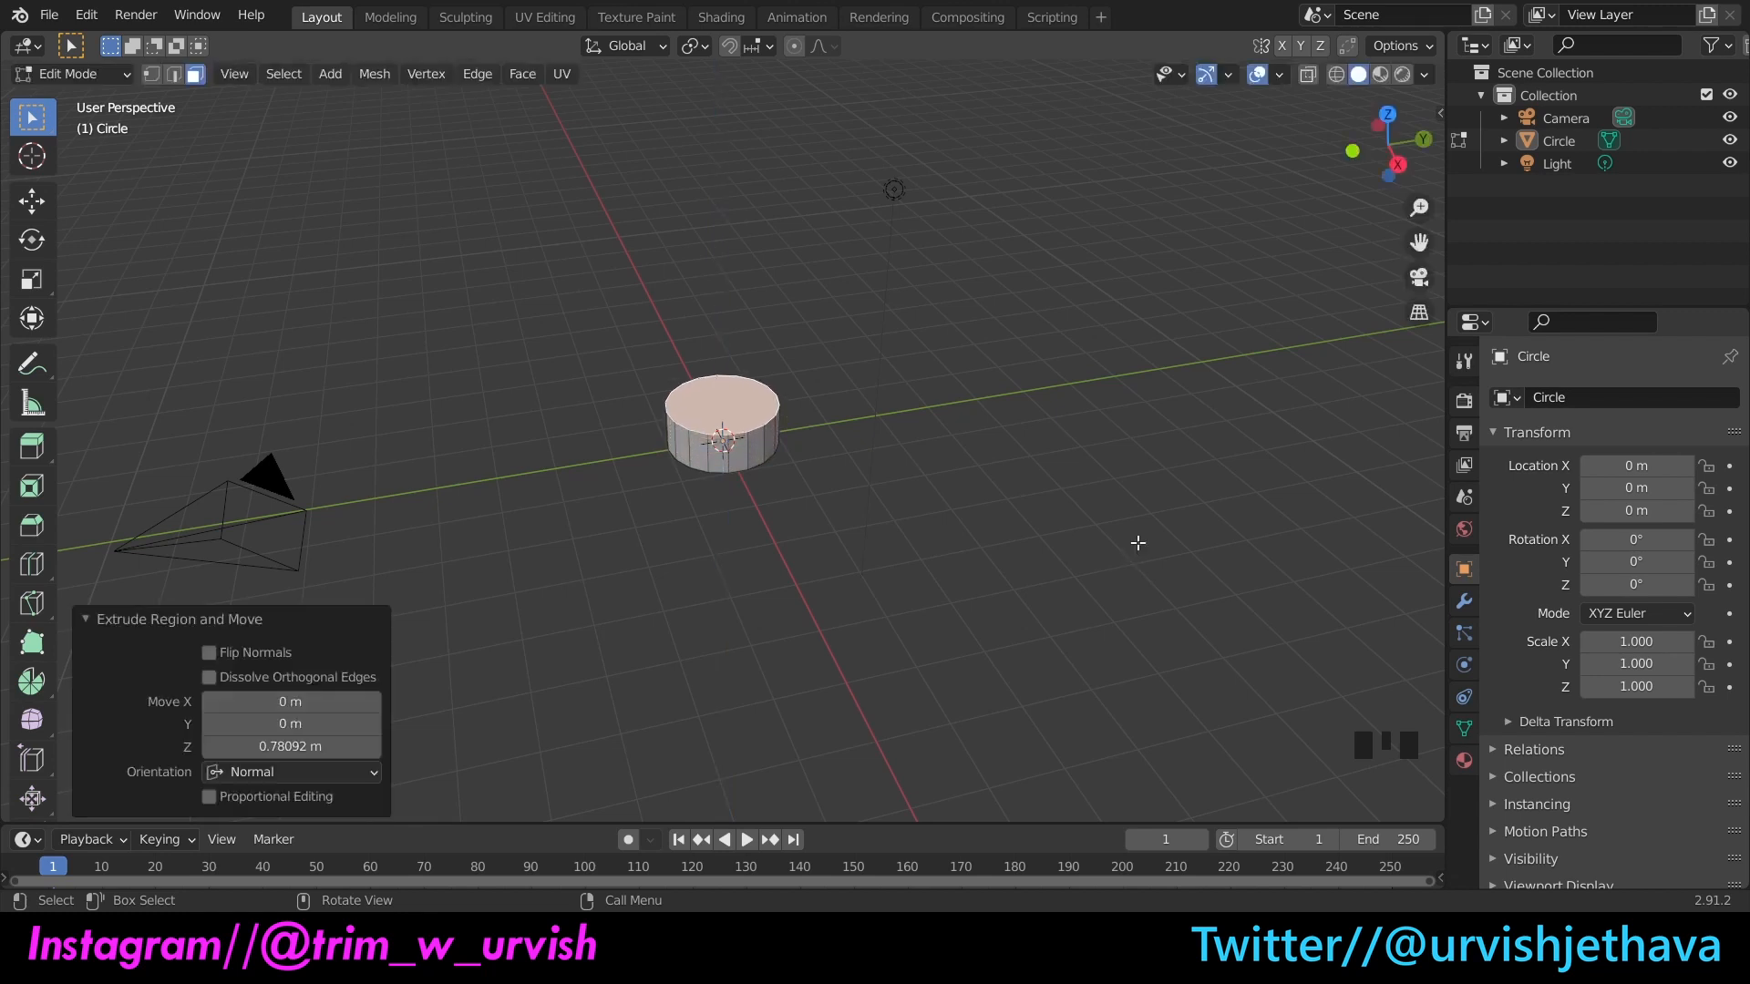
click(1099, 616)
Step: Add one horizontal loop cut at mid-height around the disc's side wall with factor 0, and return to the selection tool
drag(1378, 186, 1262, 273)
scroll(924, 430, up, 2)
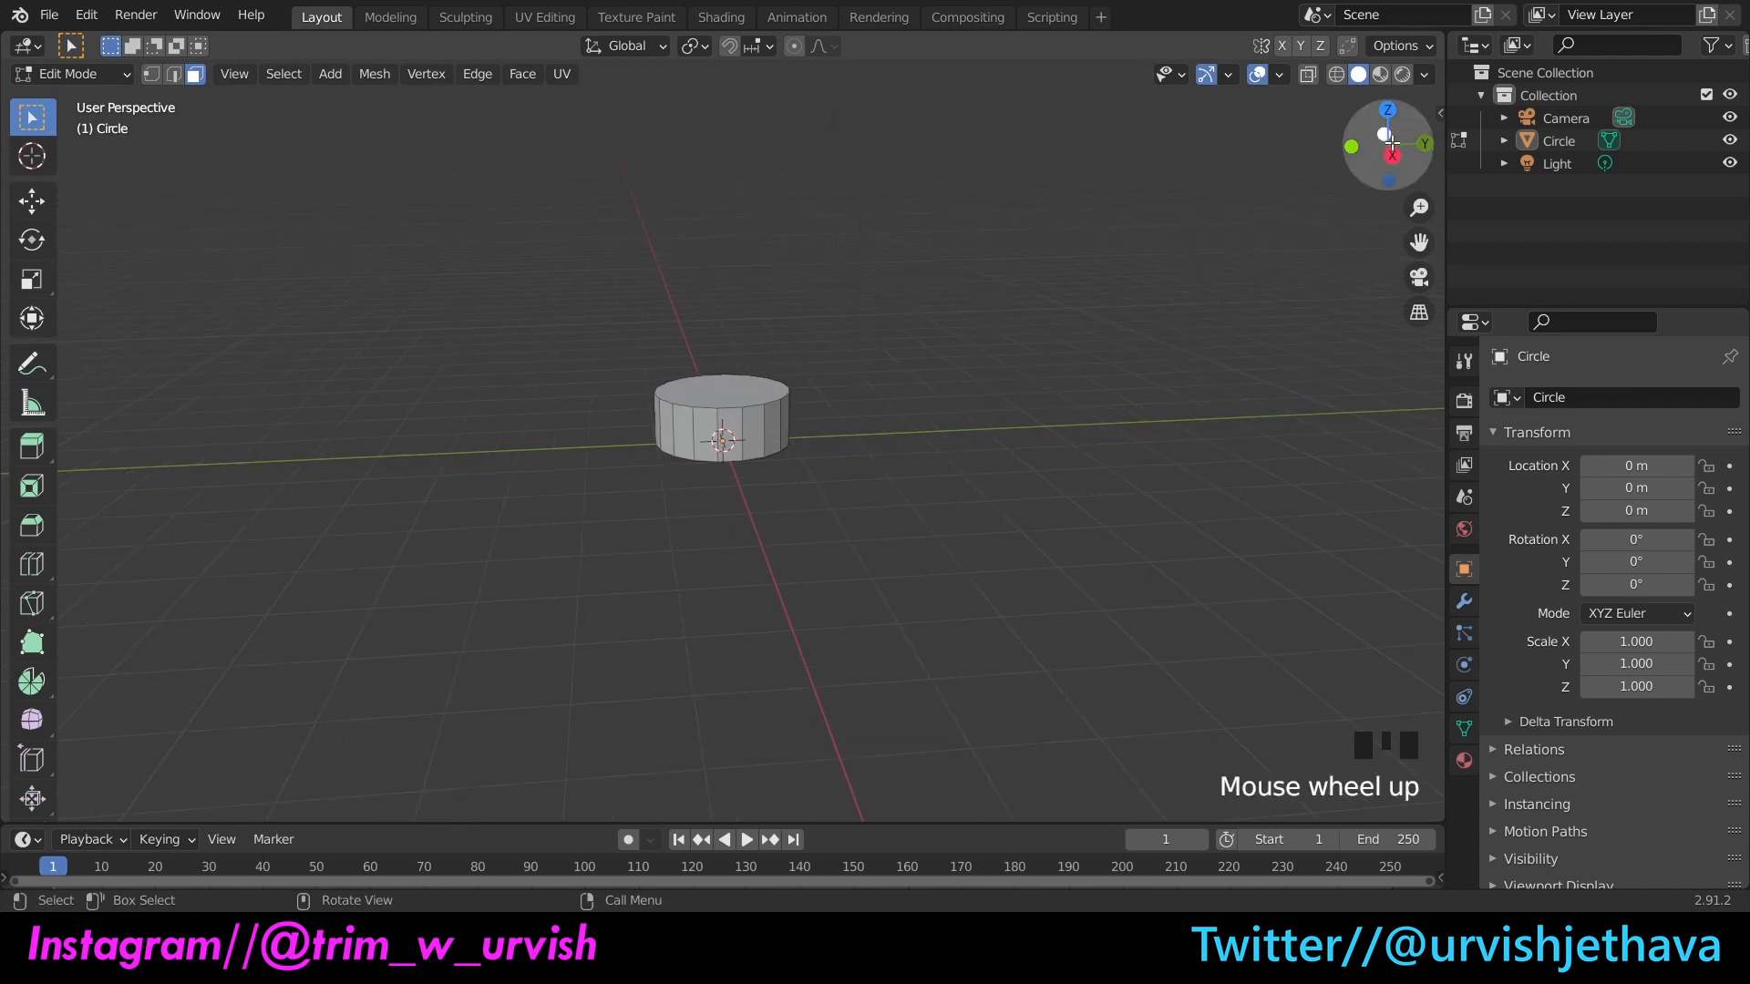
drag(1392, 143, 1387, 148)
scroll(953, 337, up, 2)
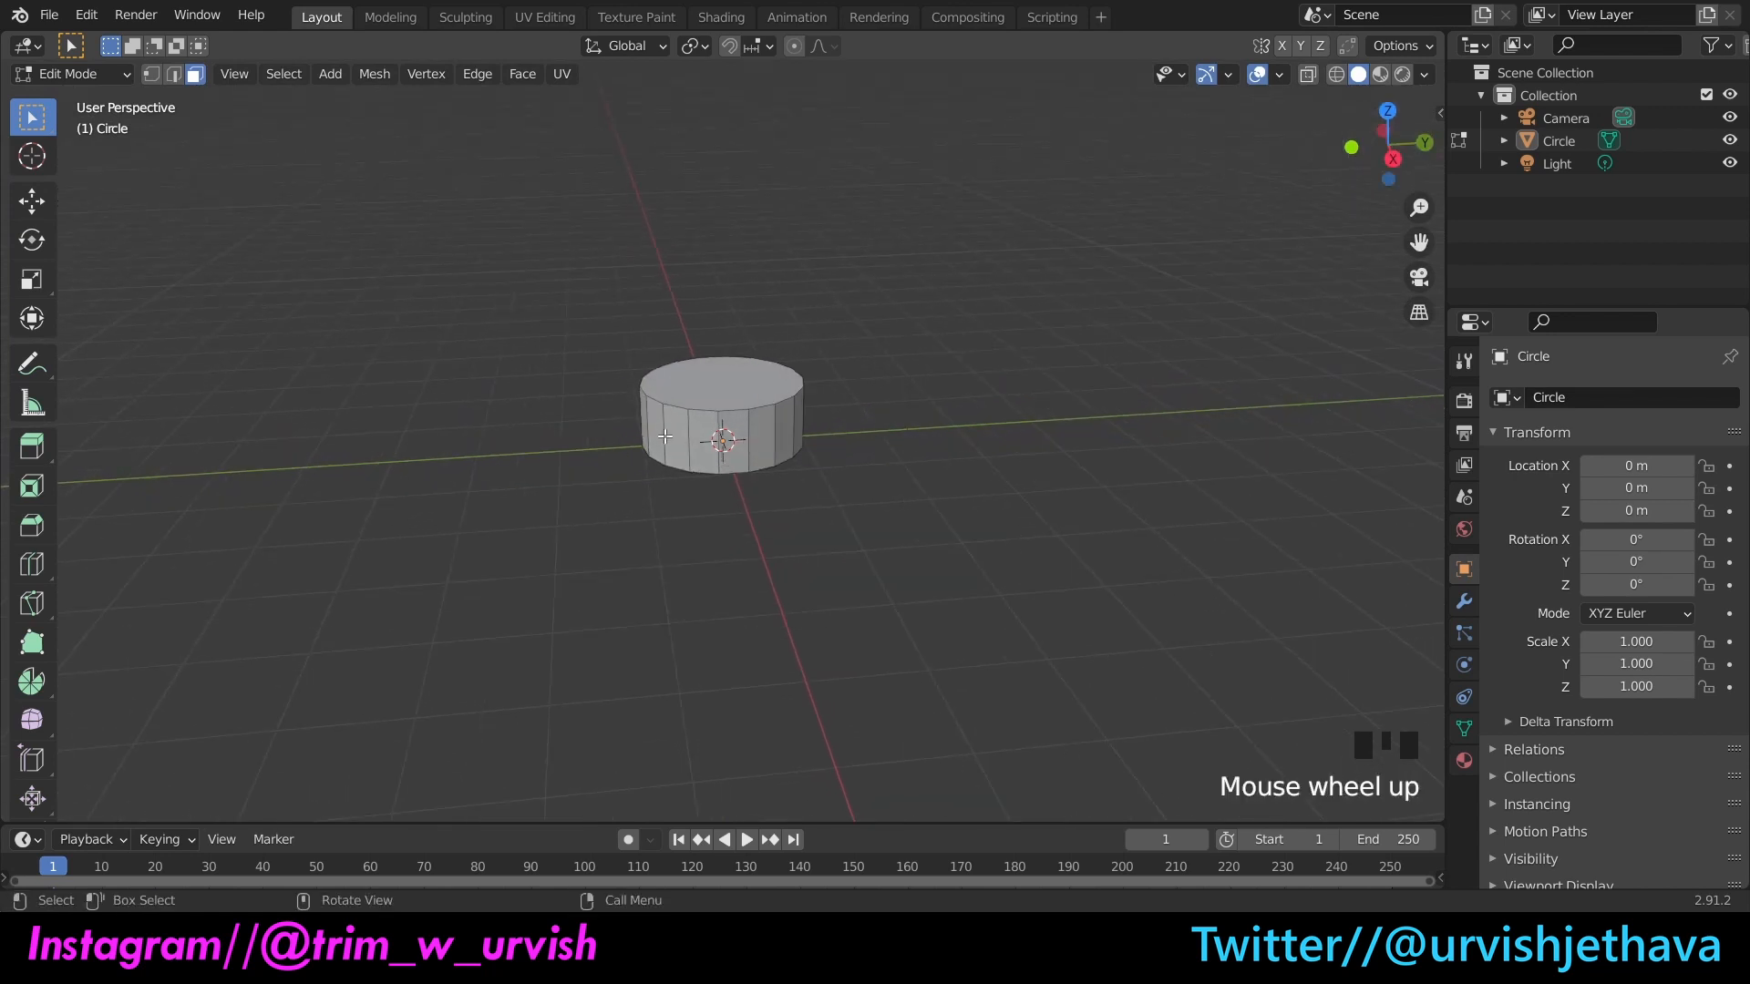
scroll(679, 426, up, 1)
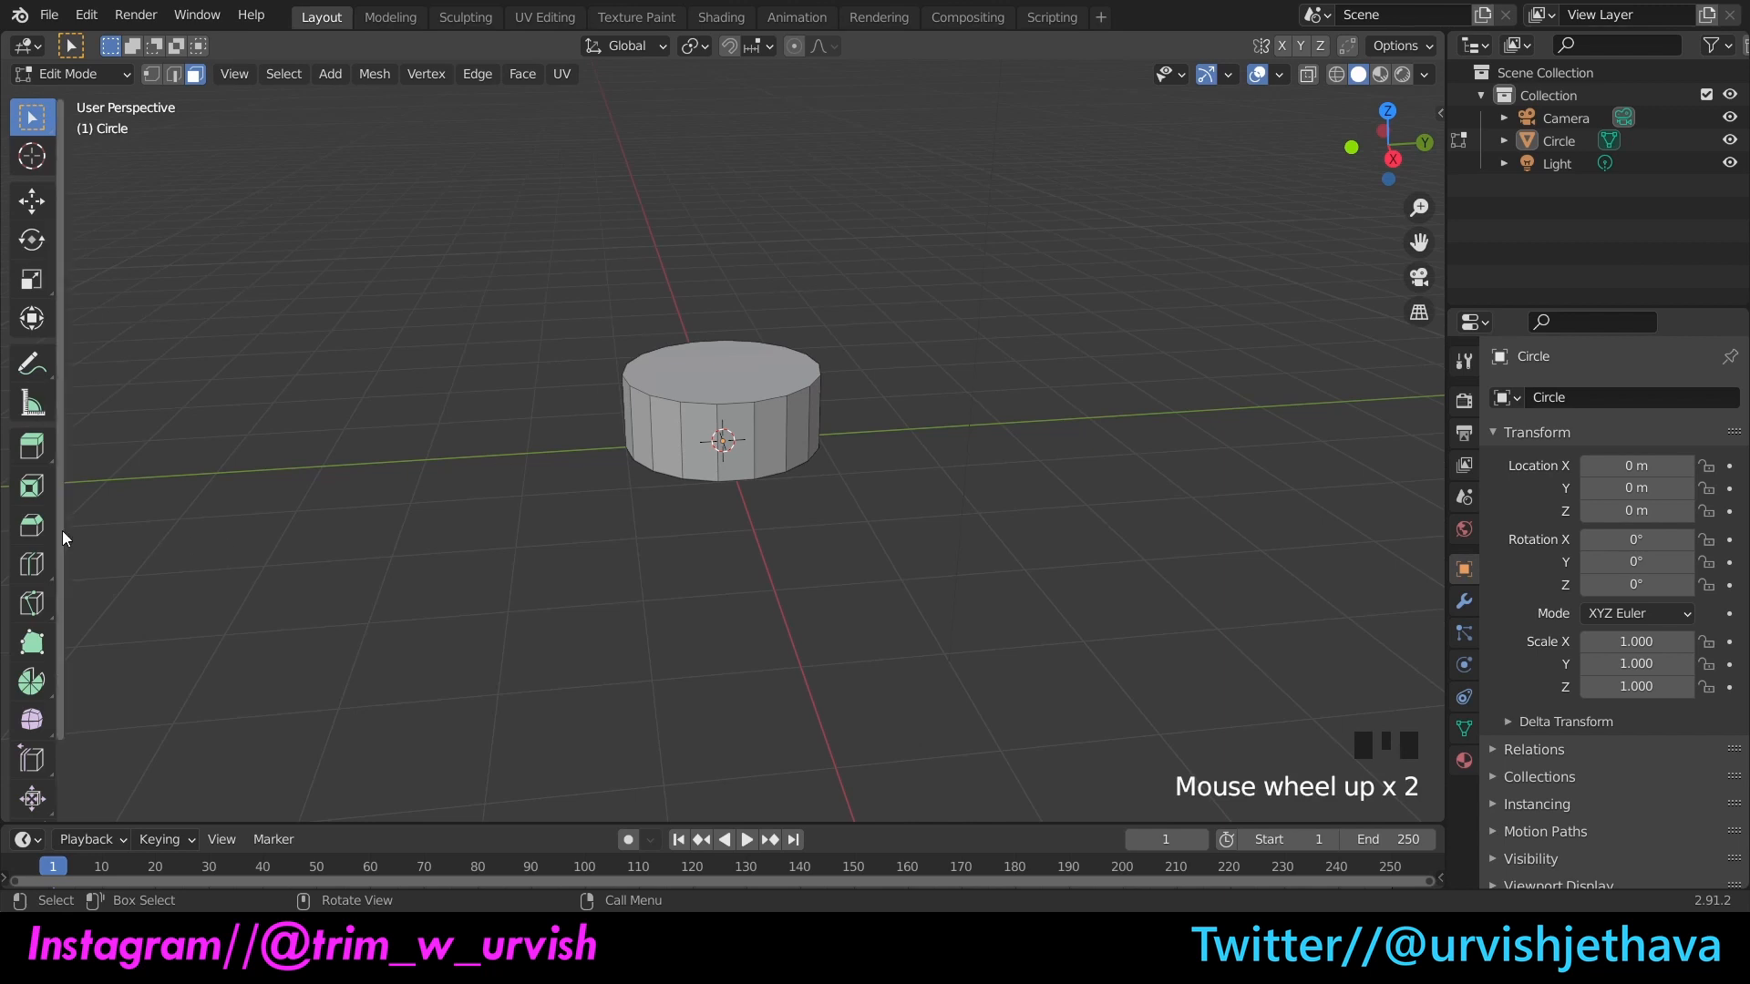
click(33, 565)
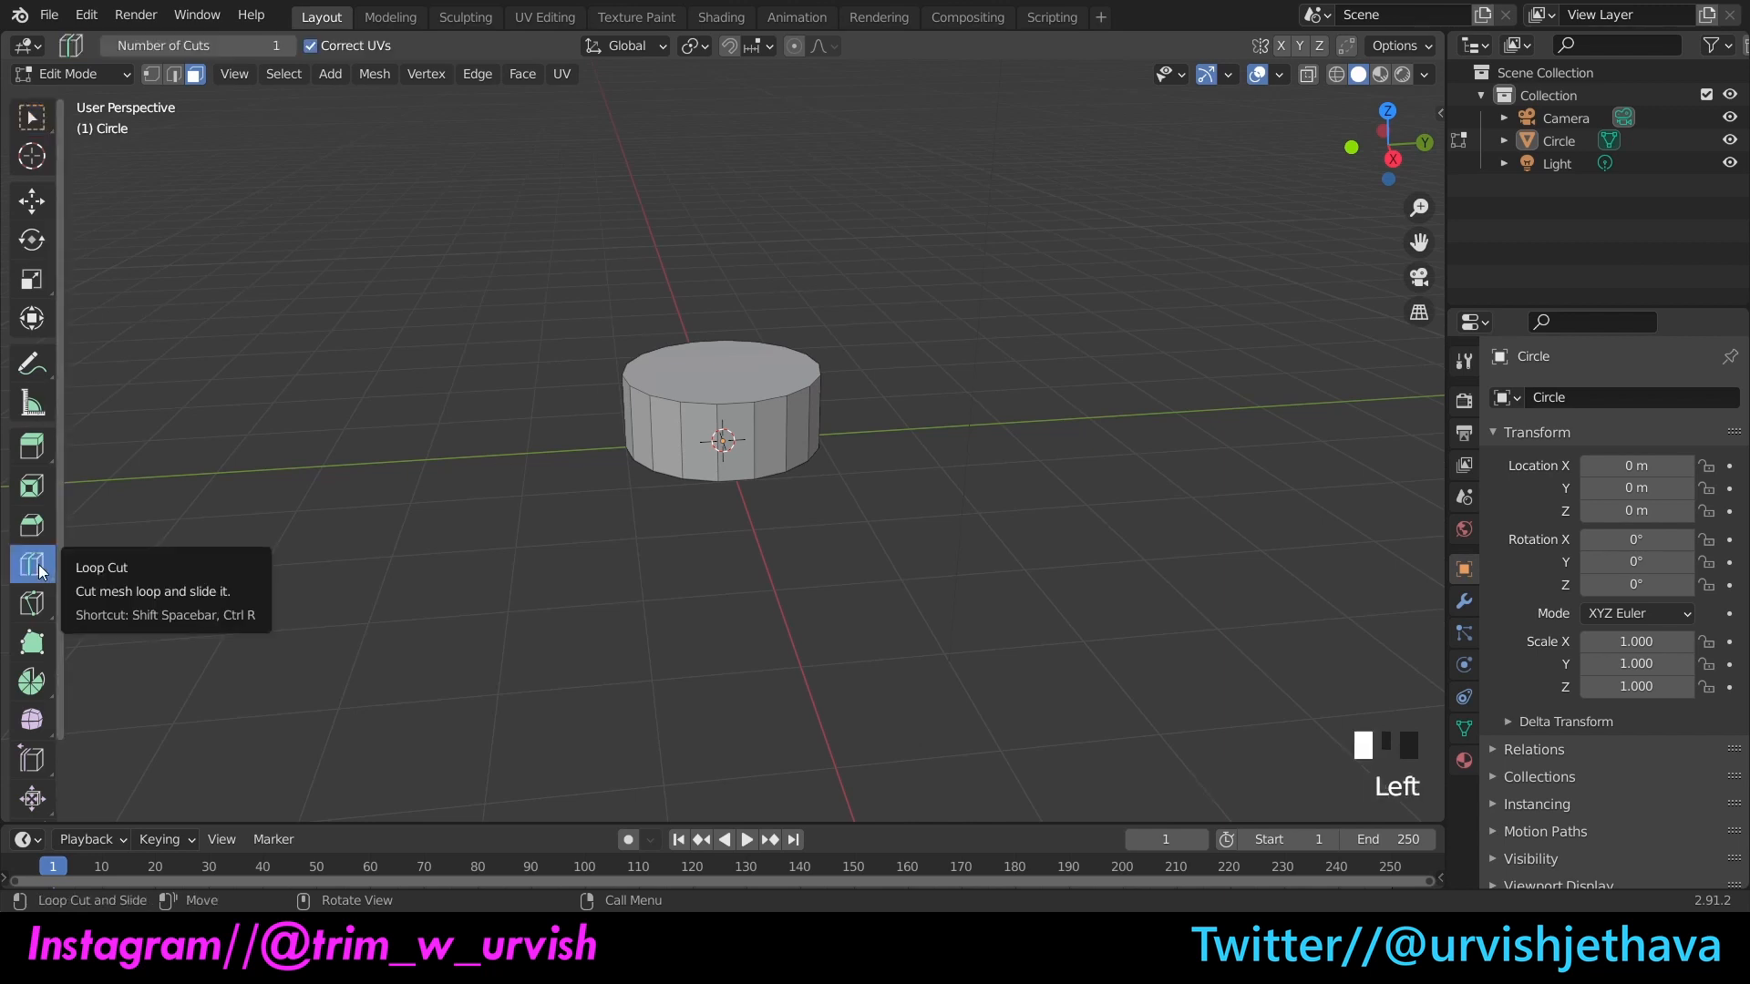
click(669, 418)
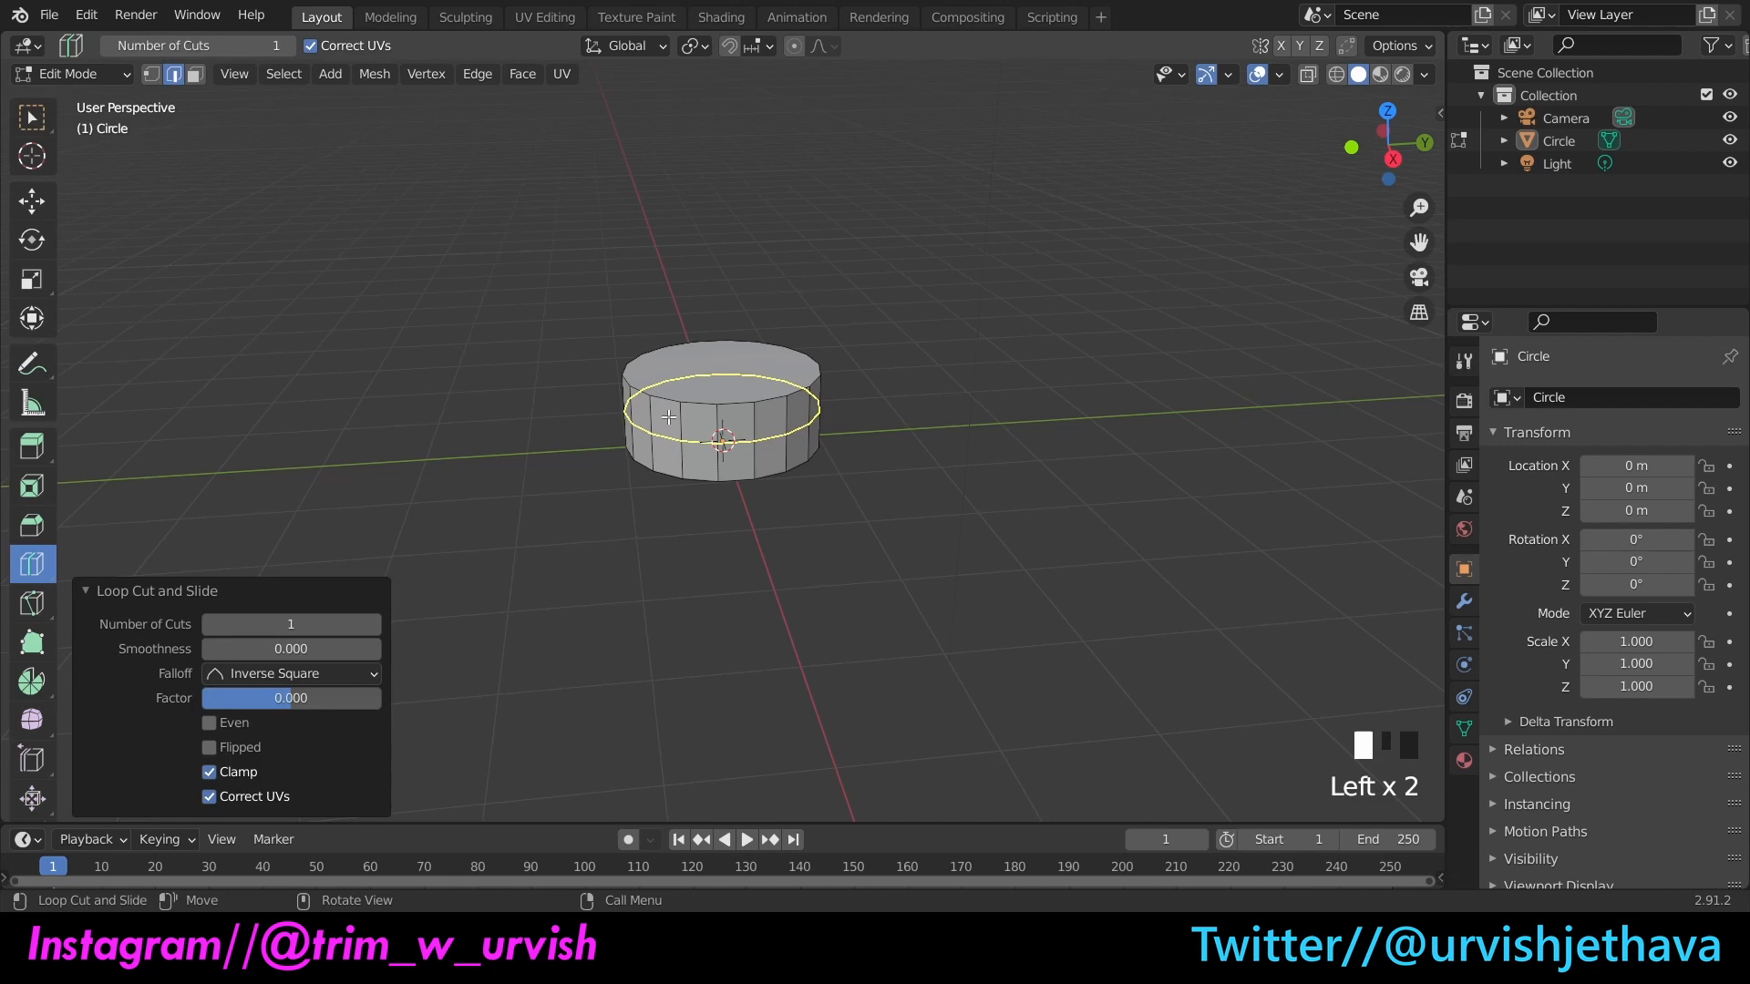
click(402, 484)
click(493, 599)
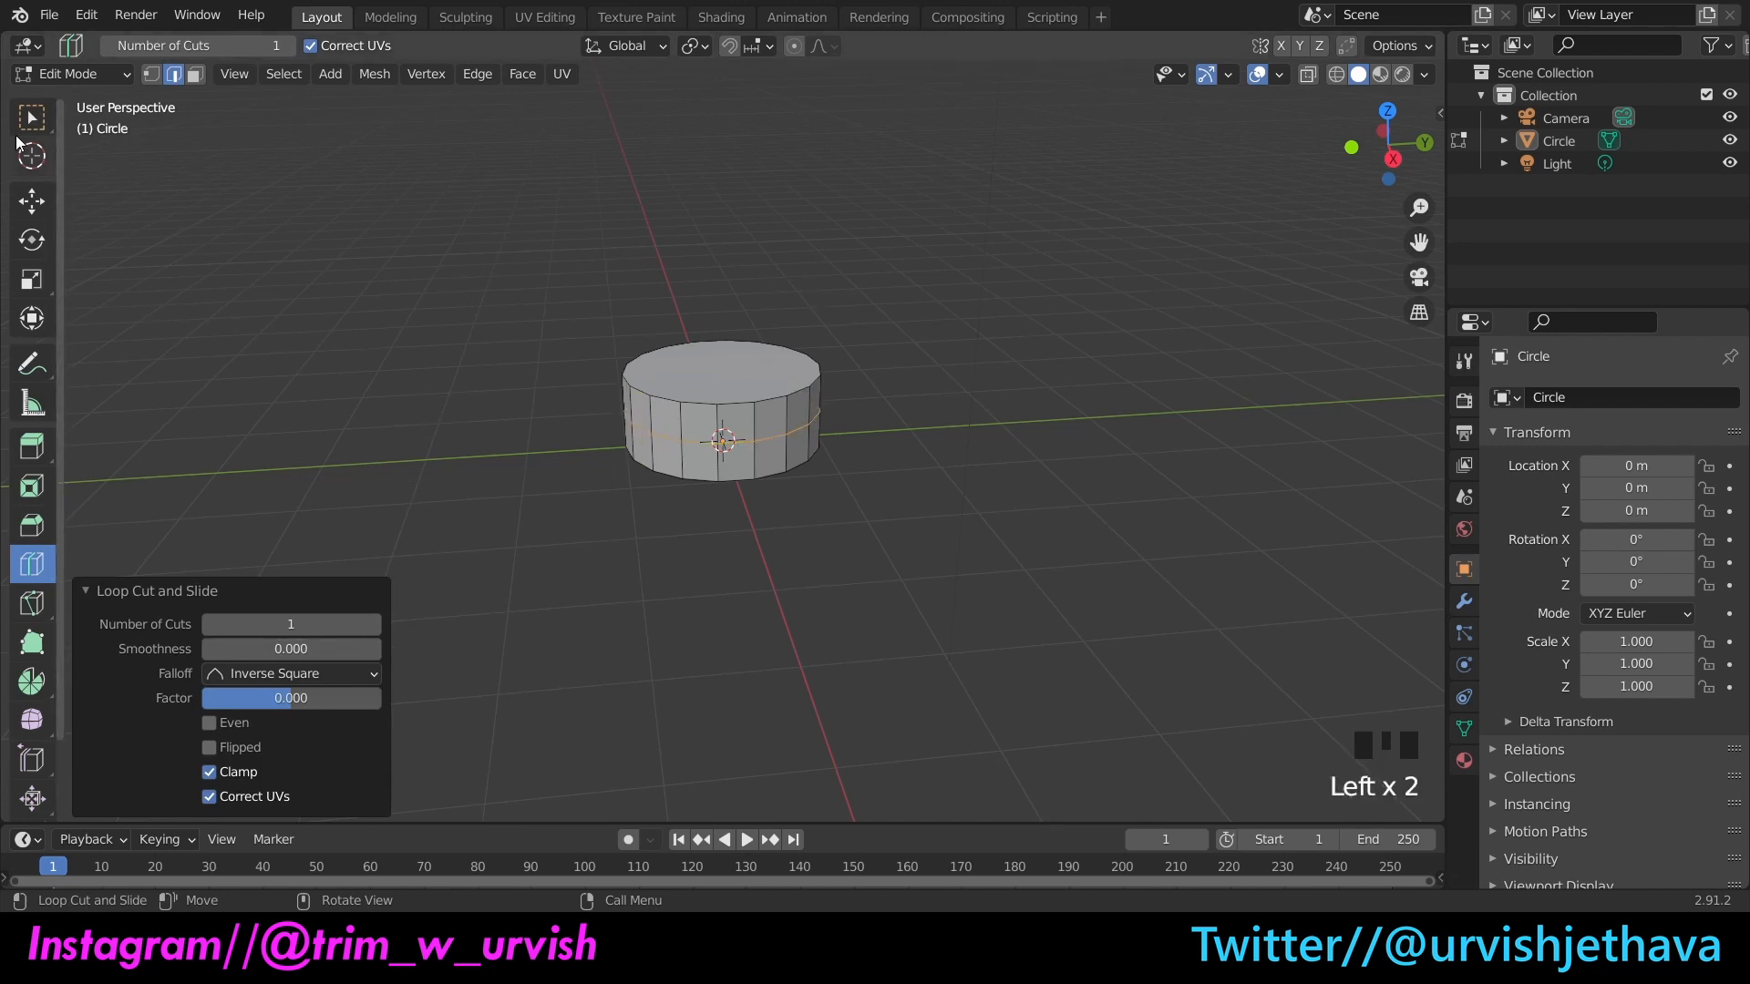
click(31, 117)
click(548, 596)
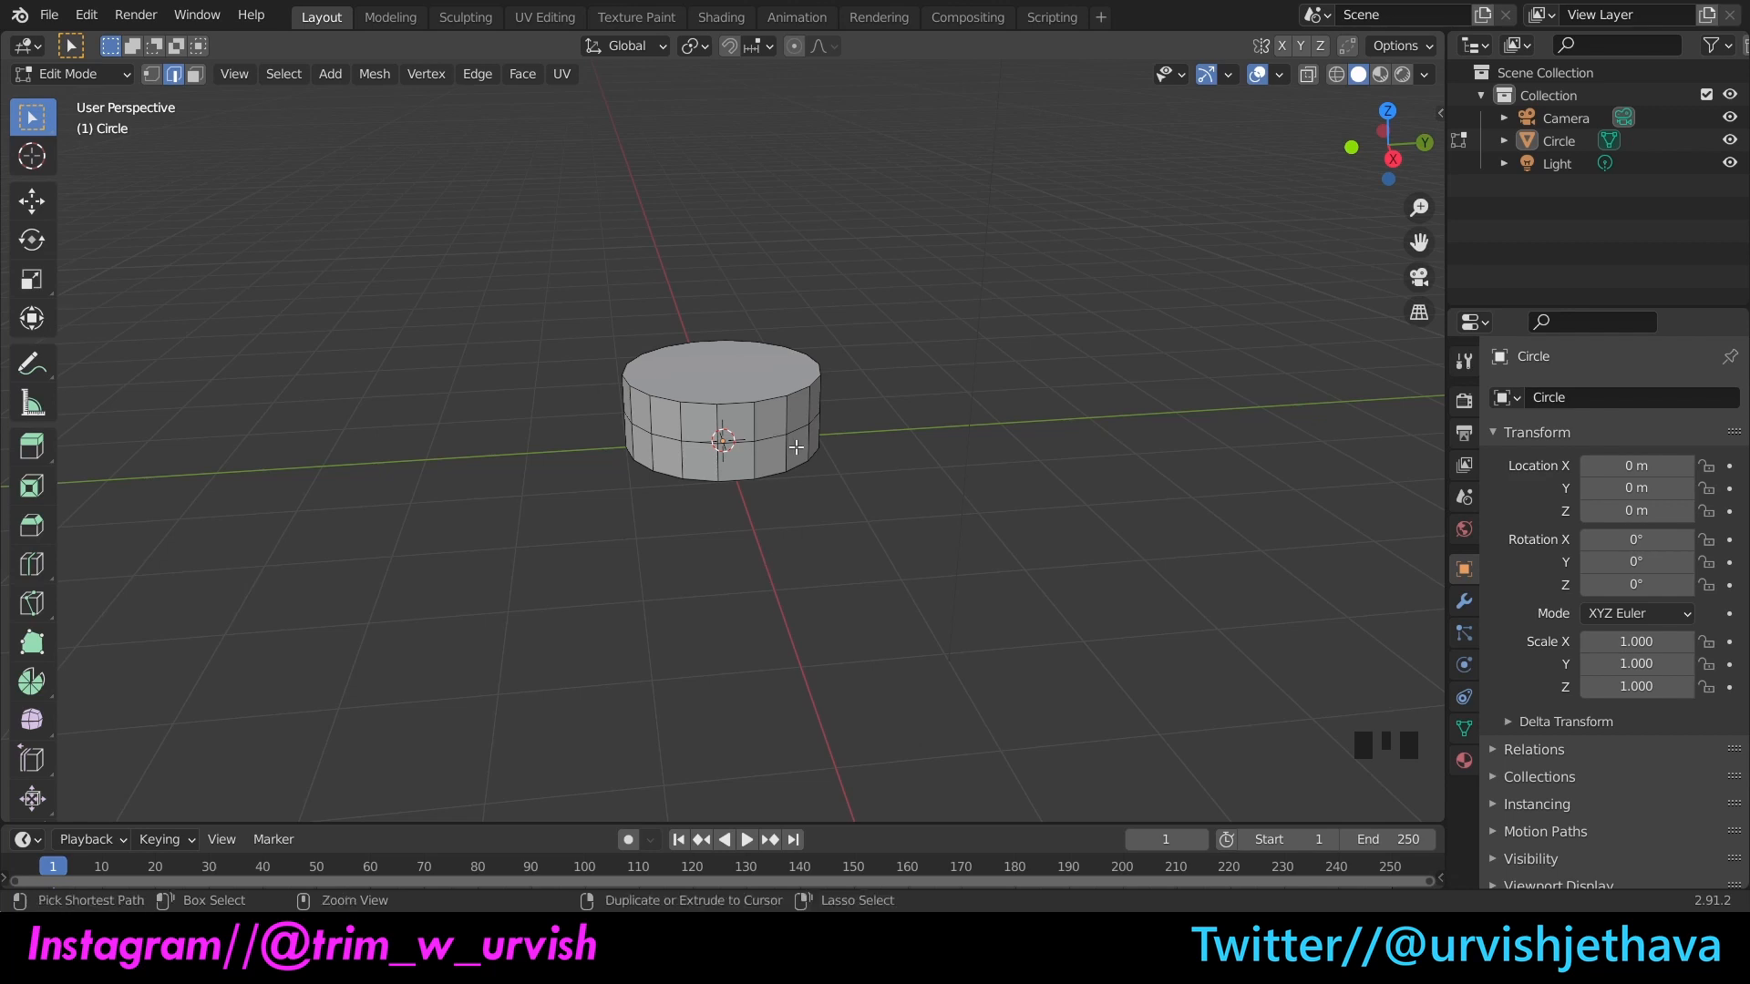
key(ctrl+r)
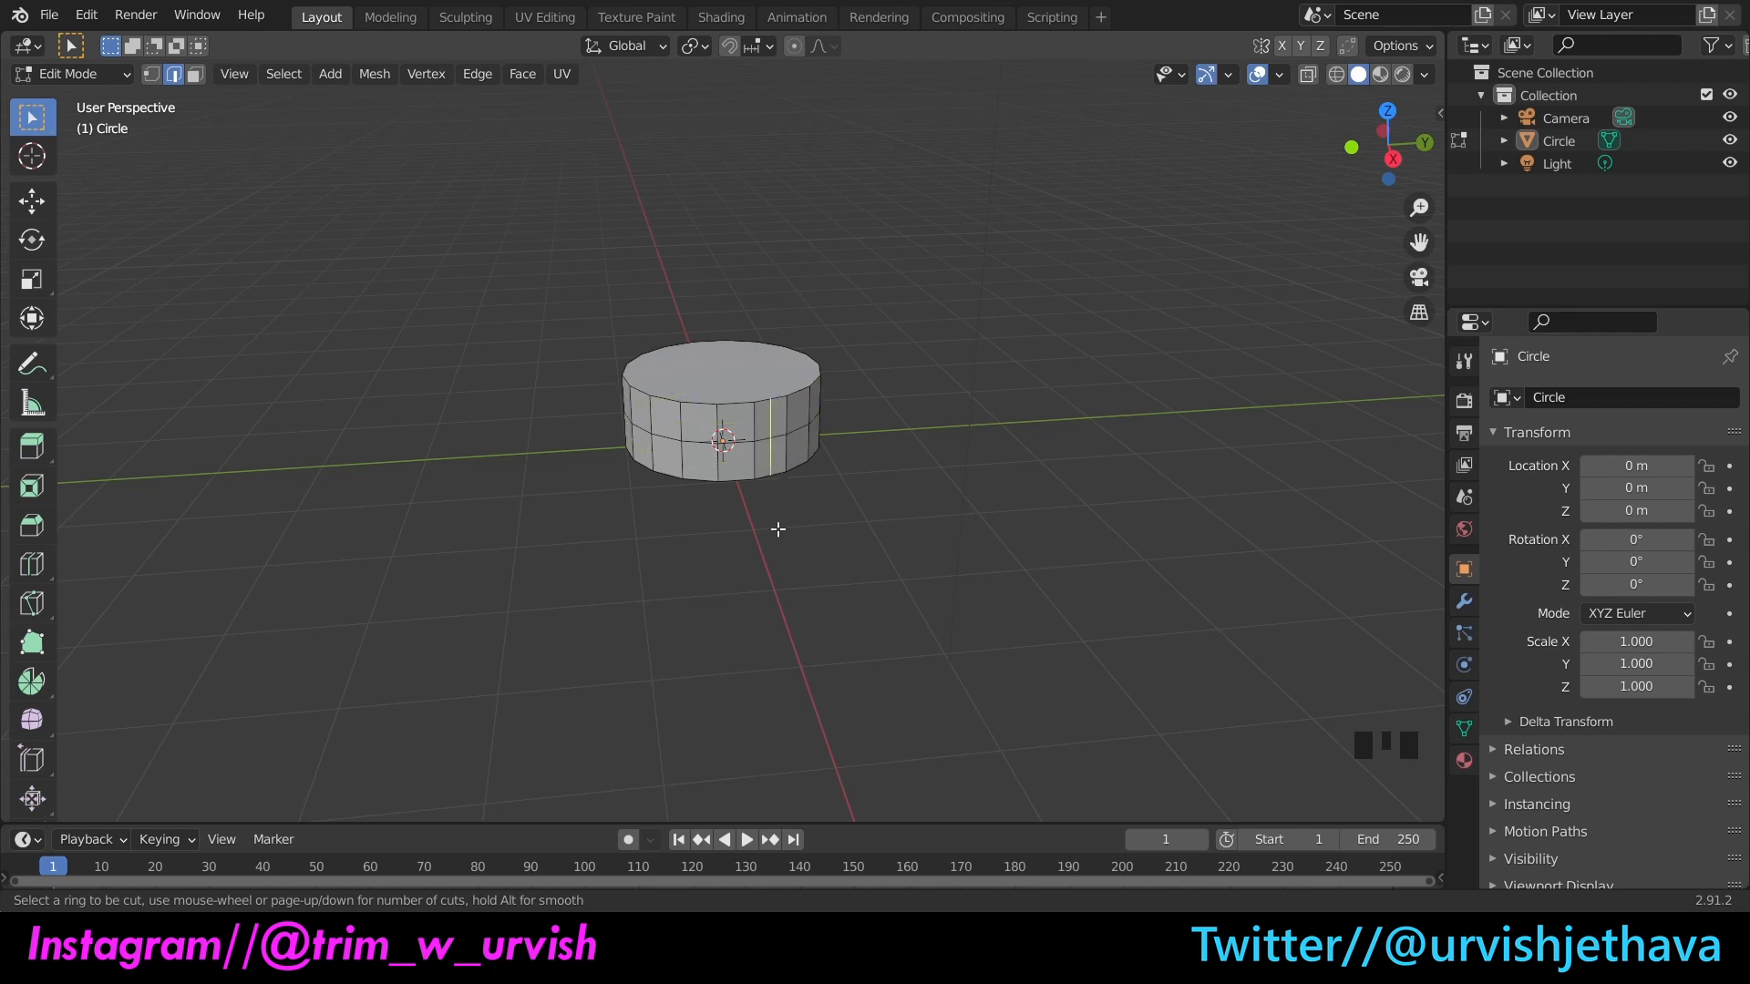
key(Escape)
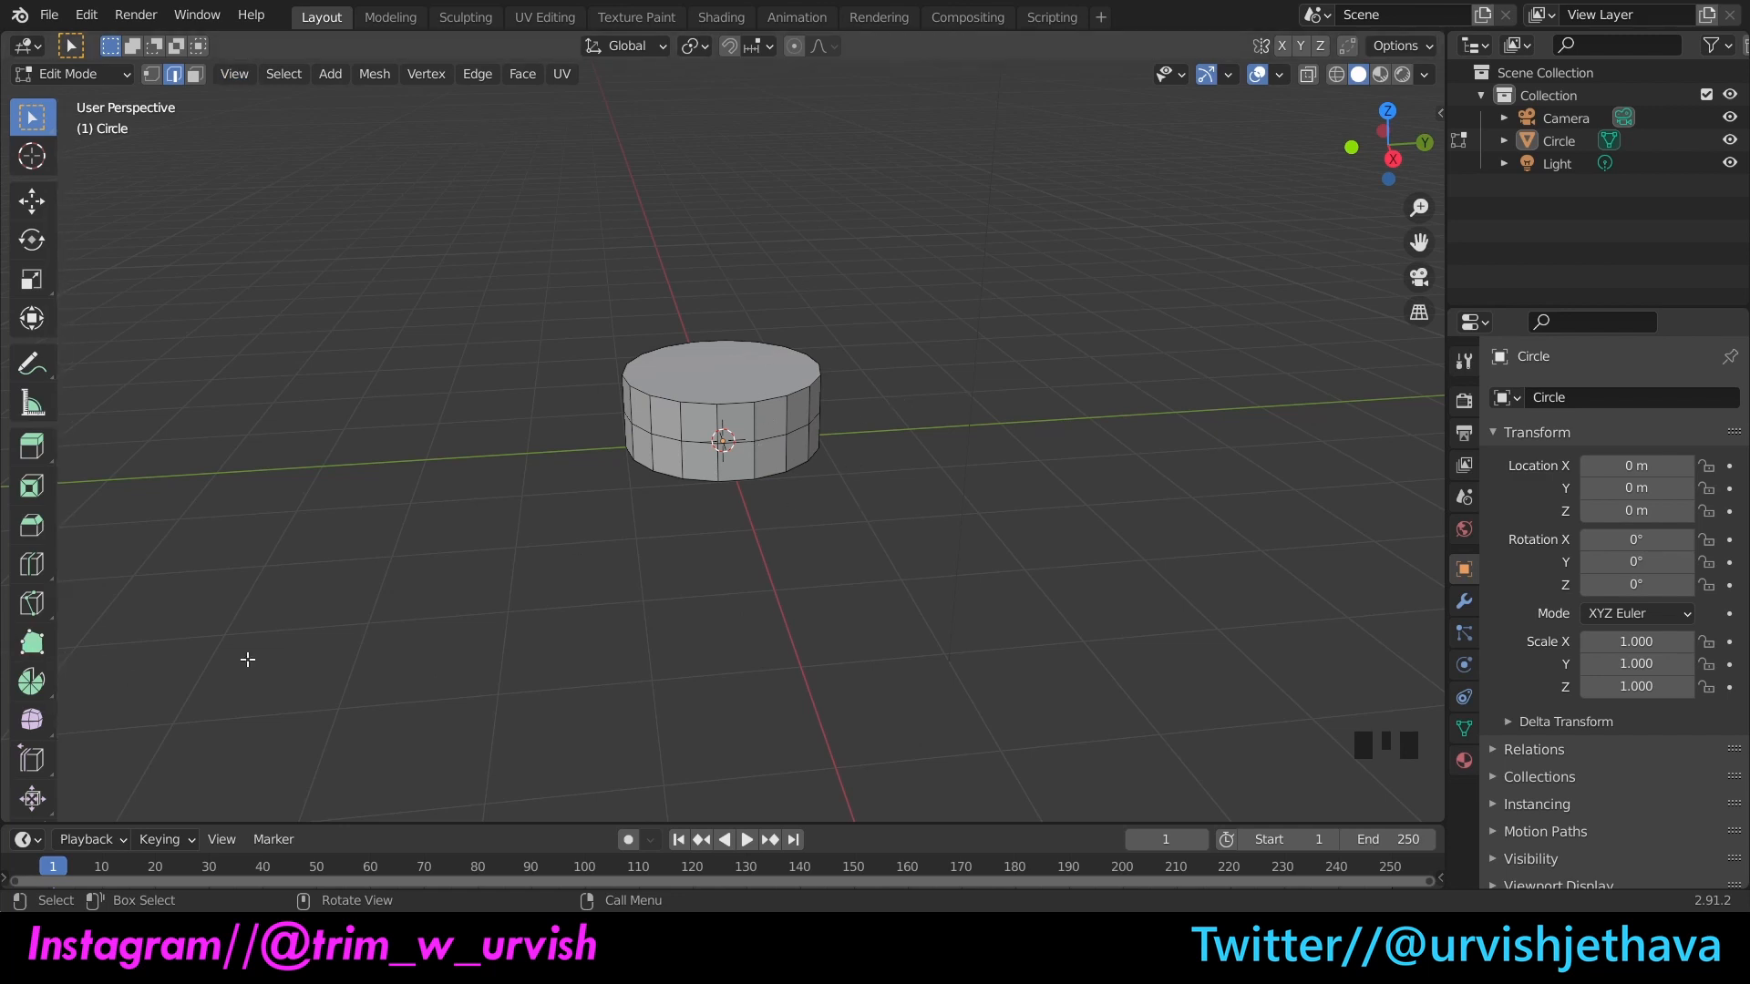
Step: Select the whole mid-height edge loop around the disc's side wall, adding the edges of each visible side in turn
drag(1424, 148, 1415, 153)
scroll(630, 443, up, 3)
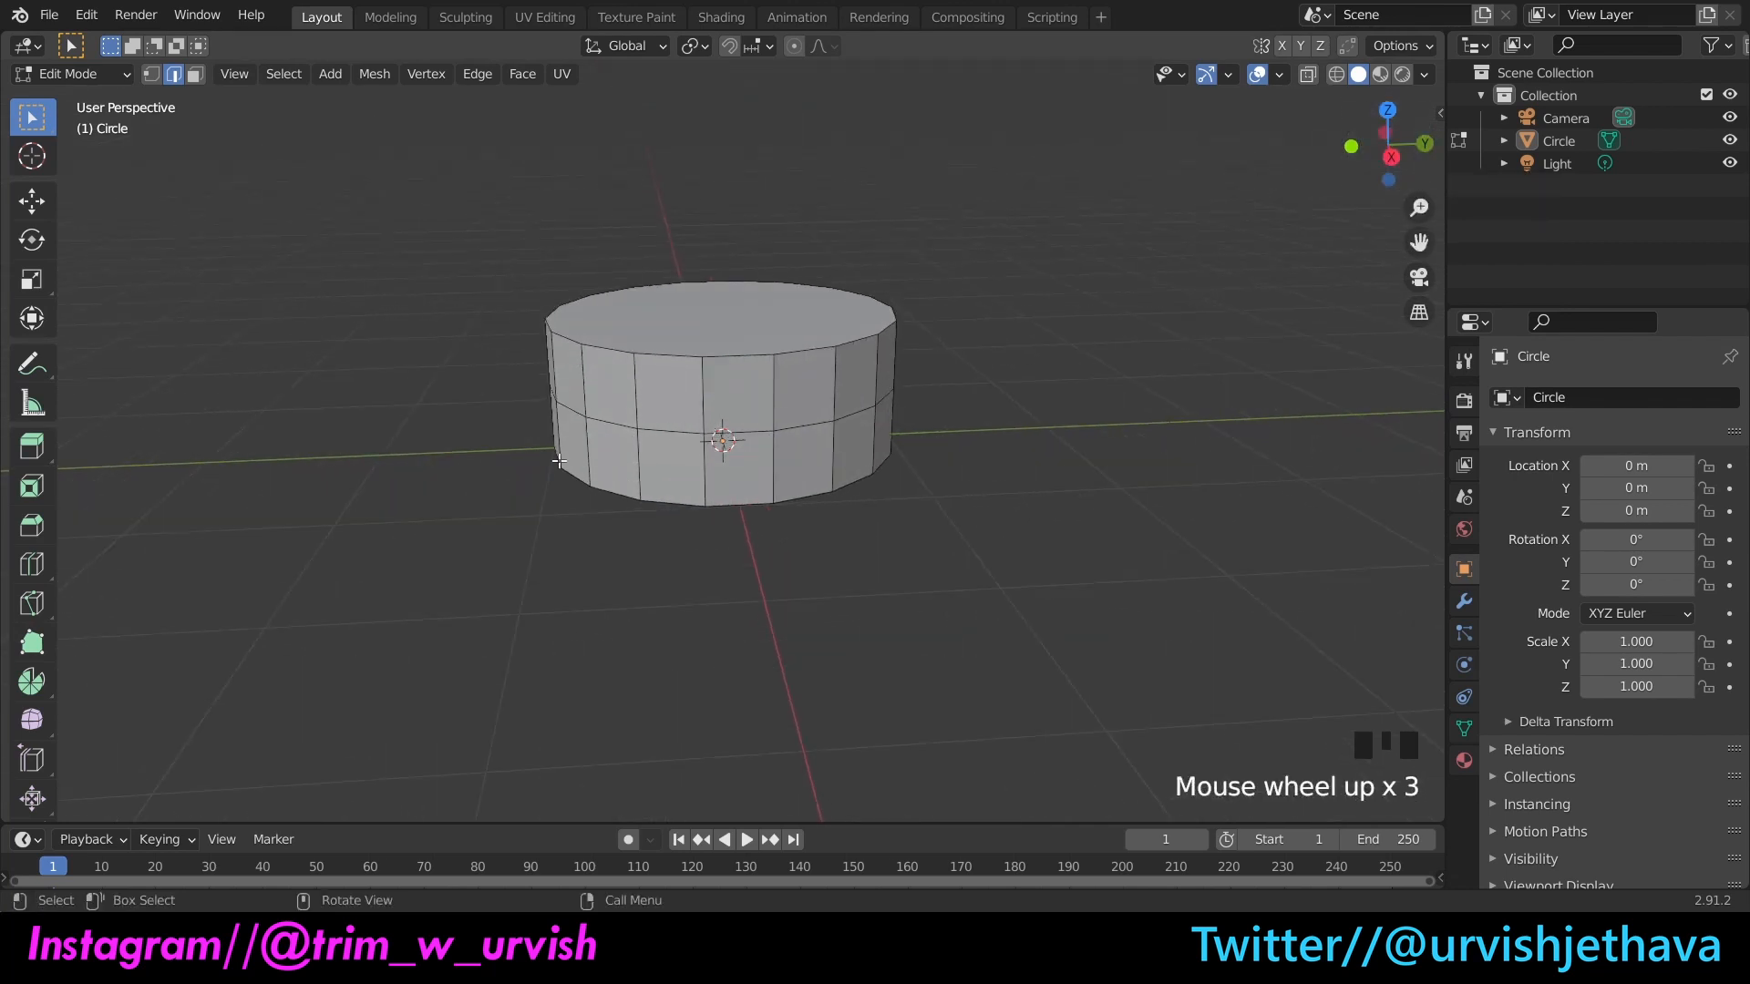
shift+drag(474, 407, 891, 437)
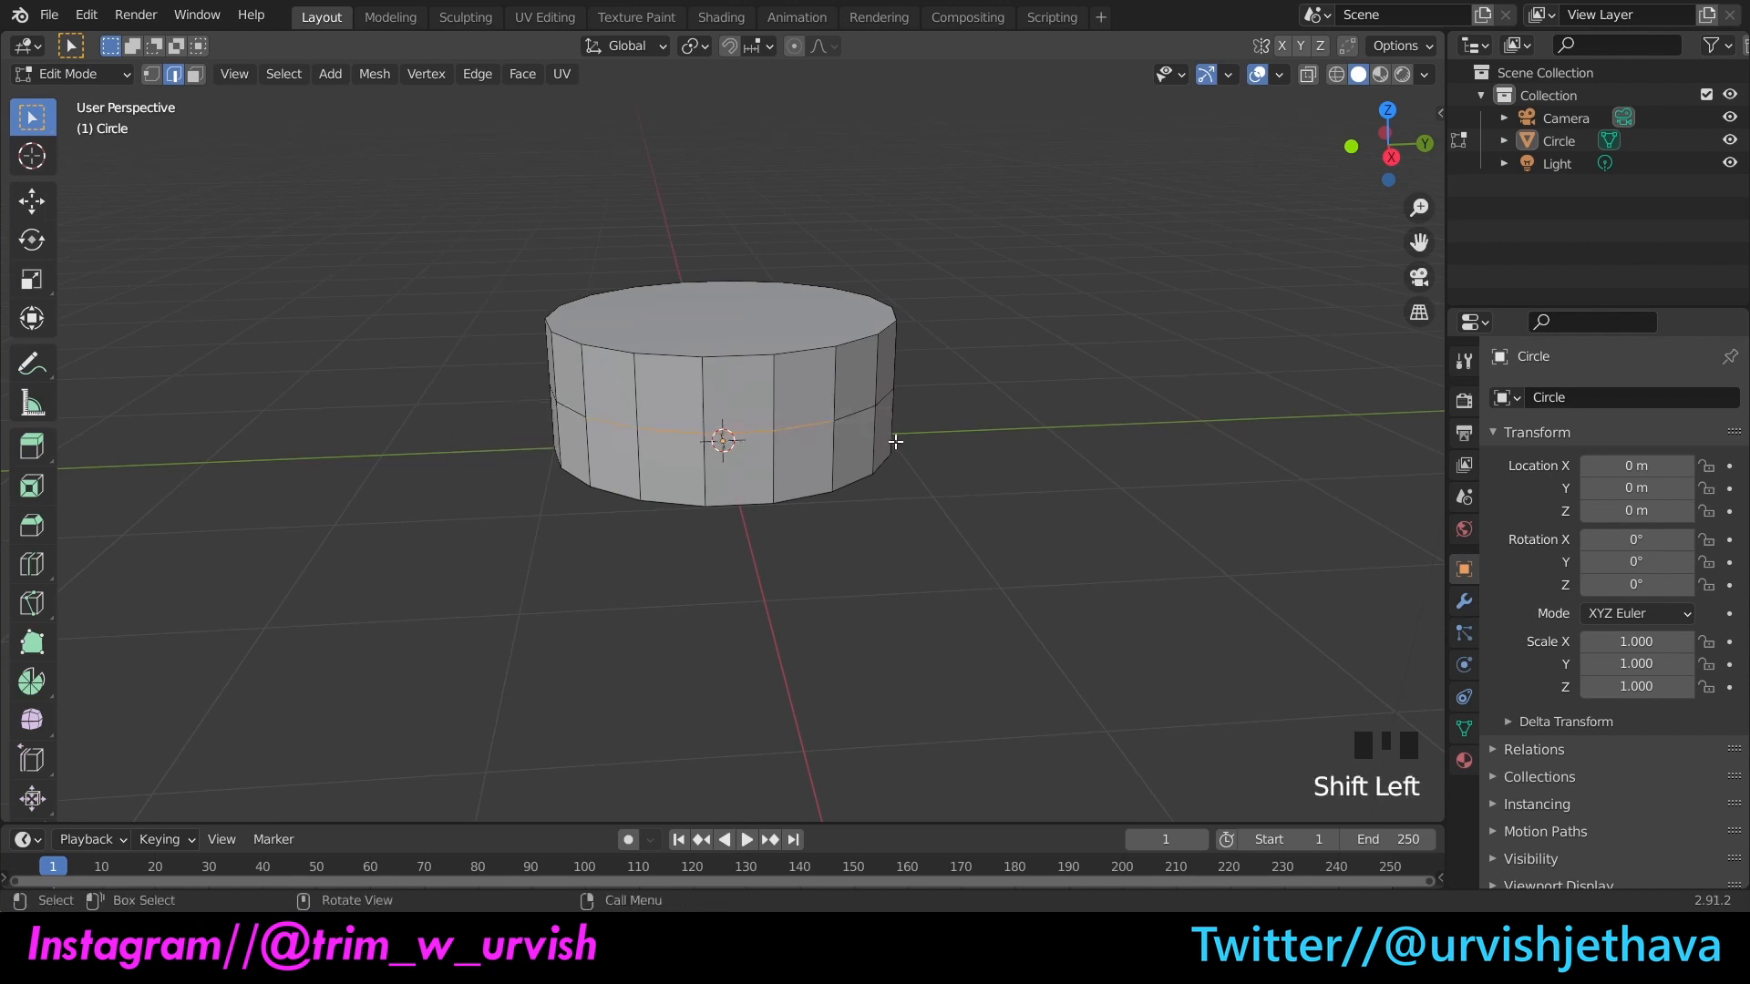
drag(1388, 146, 1431, 153)
shift+drag(559, 379, 900, 425)
drag(1419, 139, 929, 316)
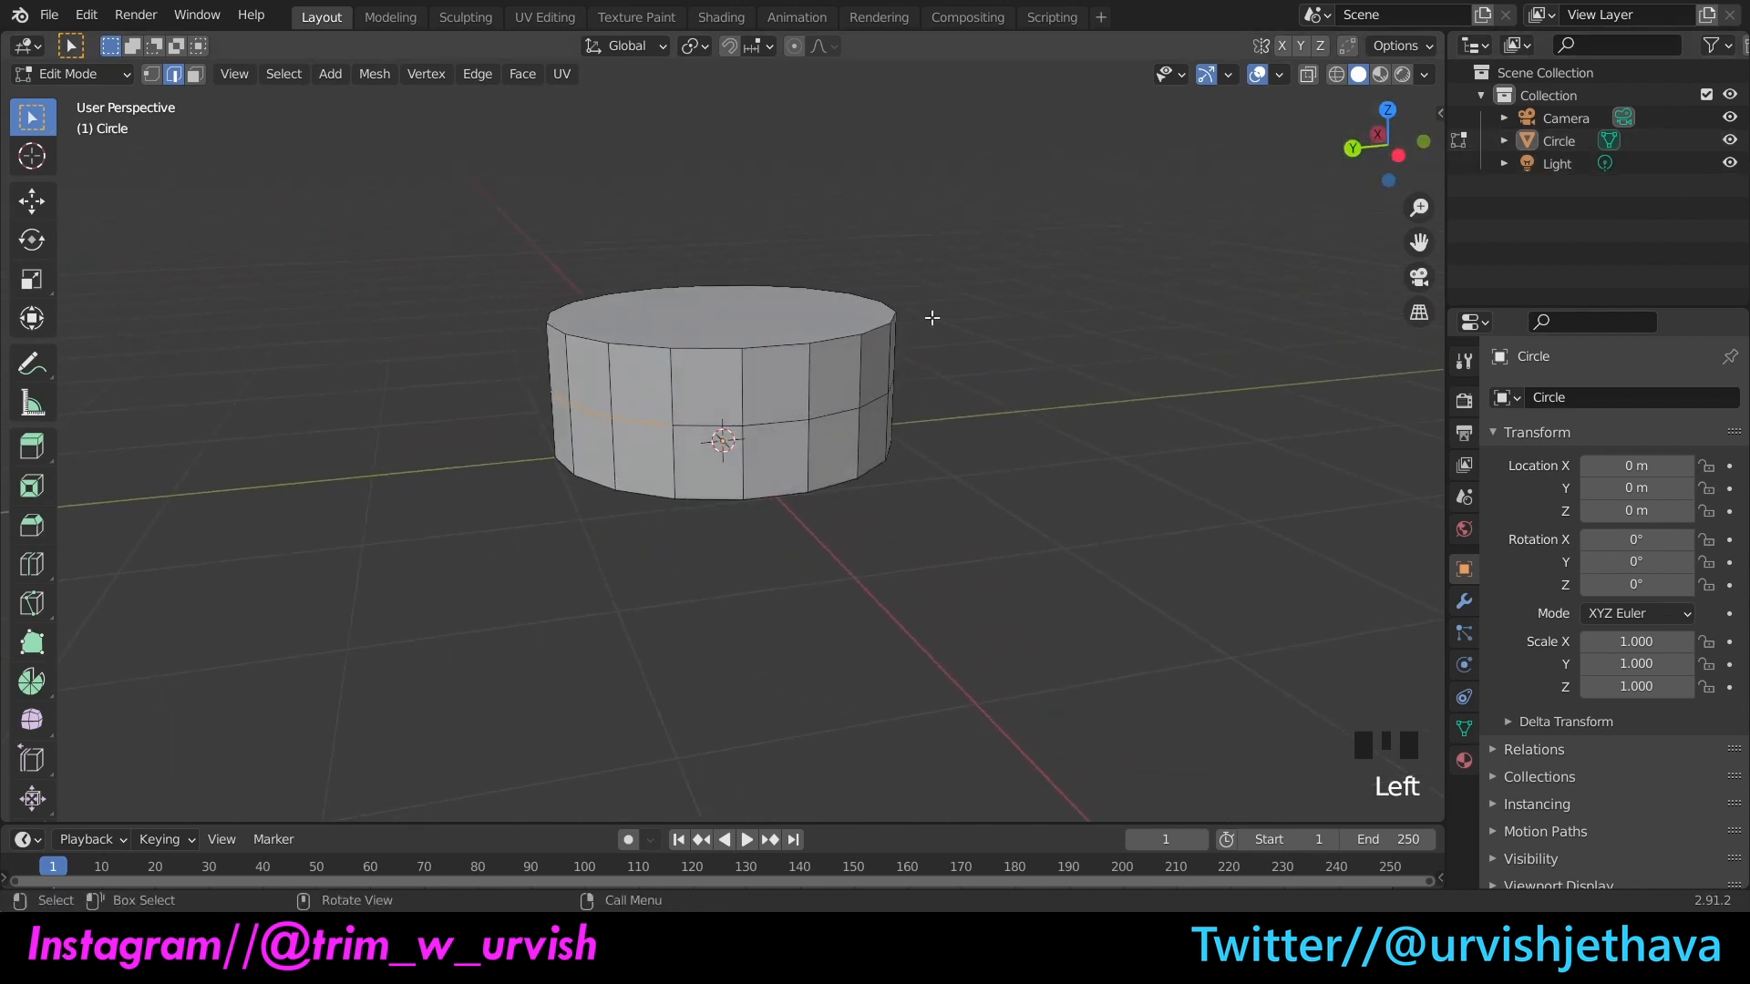
shift+drag(620, 402, 966, 443)
drag(1408, 154, 1322, 157)
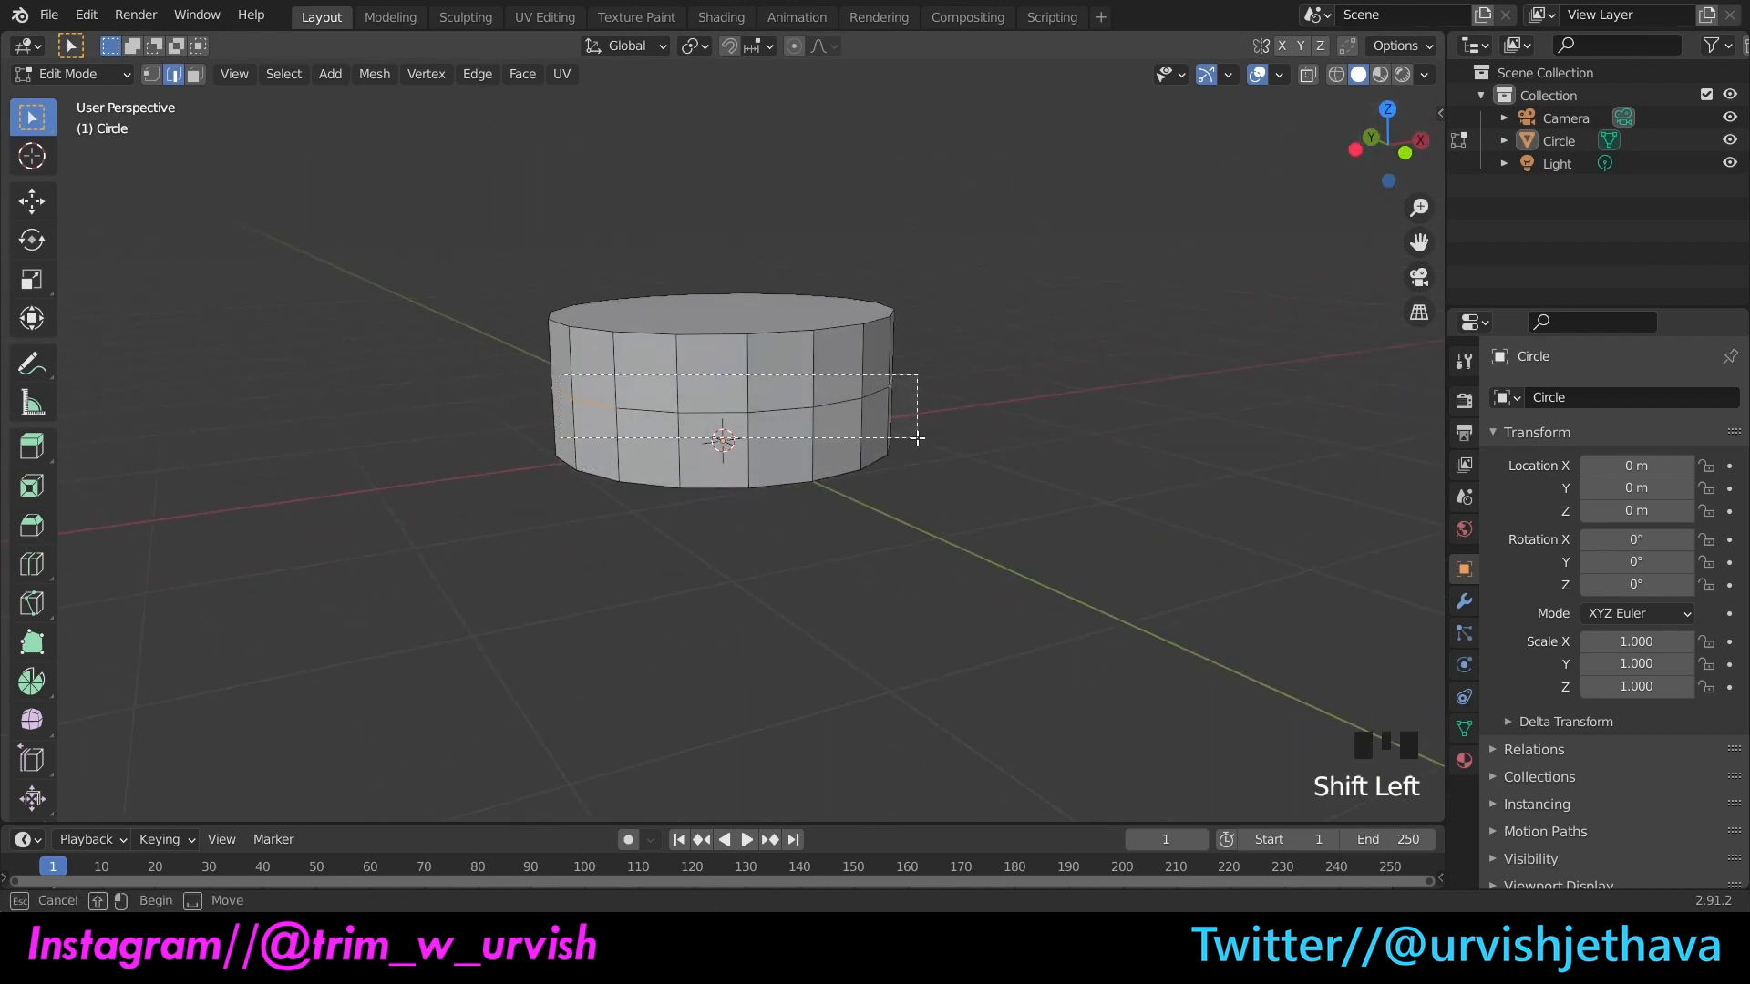
shift+drag(917, 438, 917, 439)
drag(1386, 144, 1413, 169)
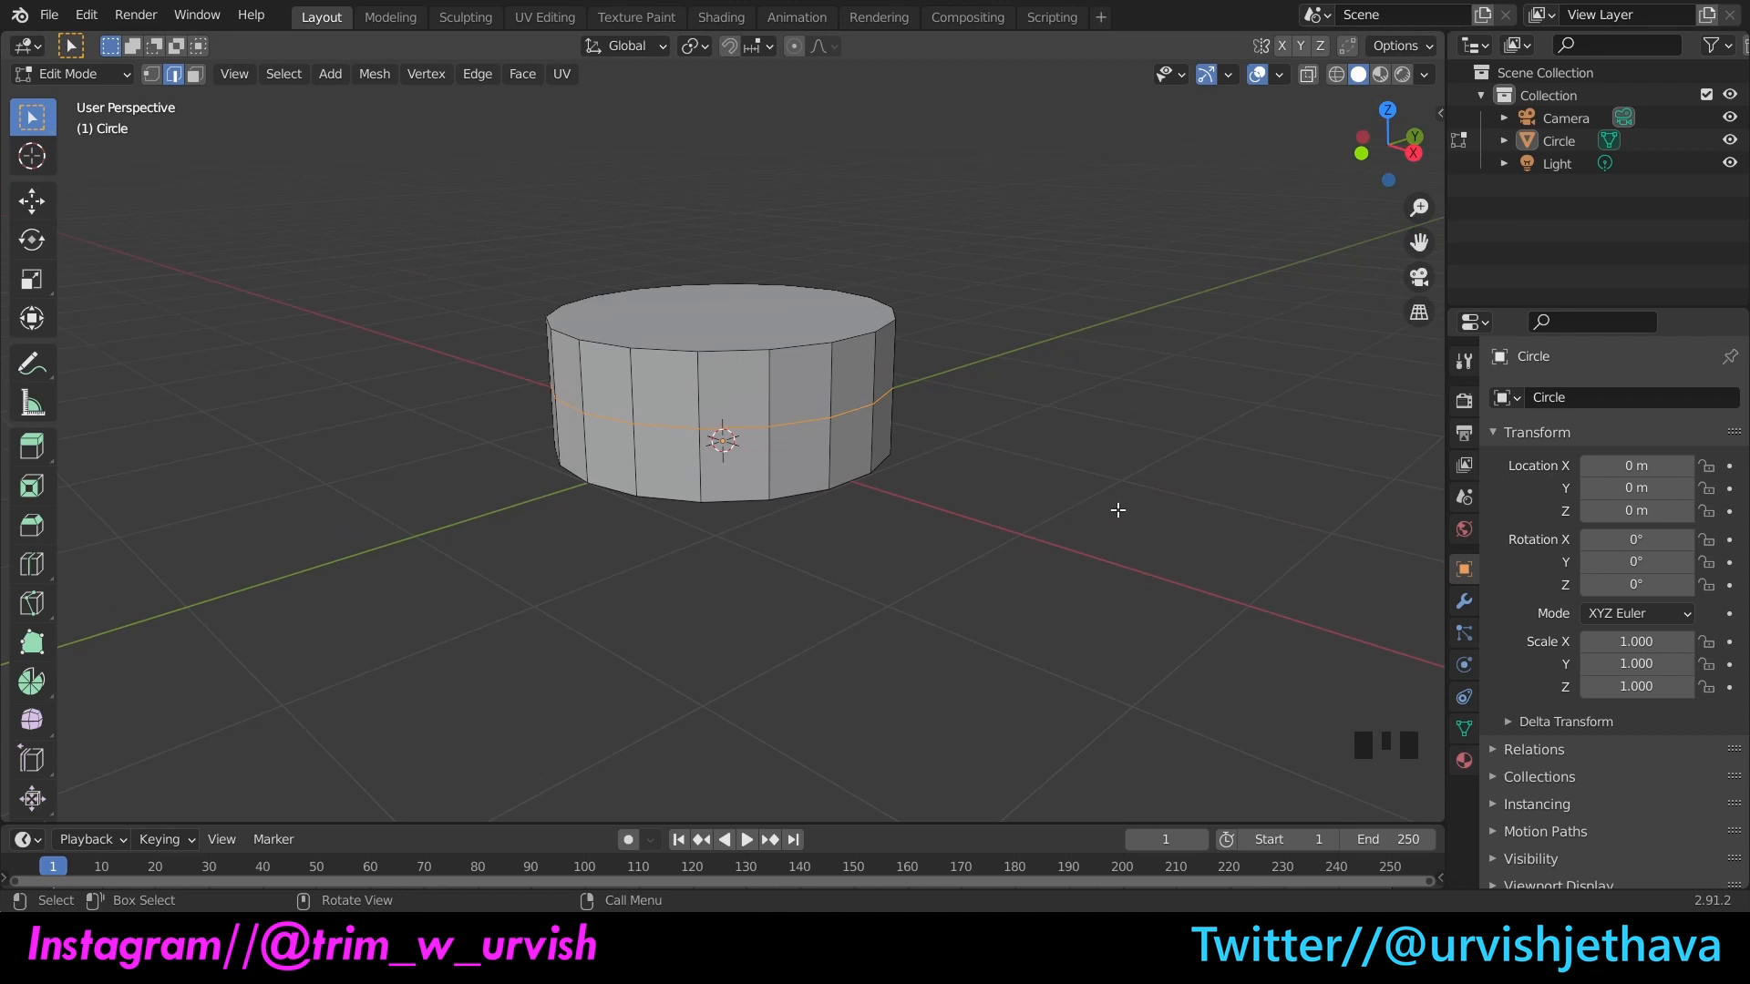
Step: Move the selected edge loop up along Z by about 0.24 m, and deselect it
key(g)
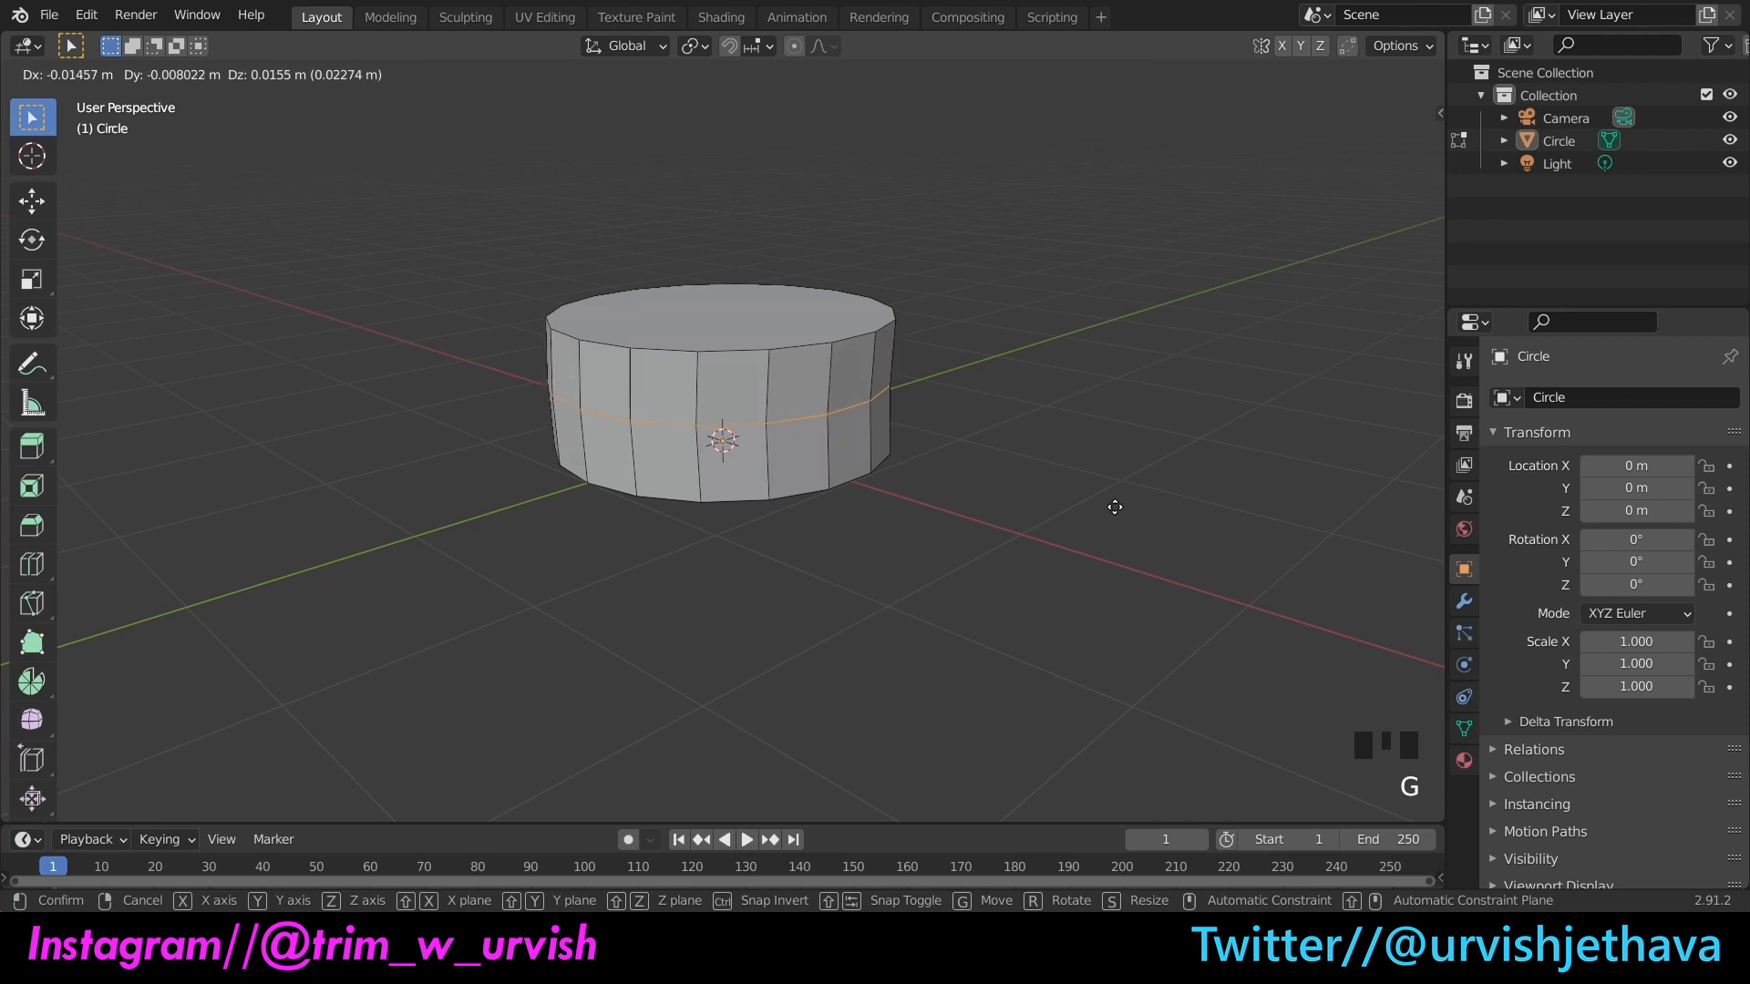
key(z)
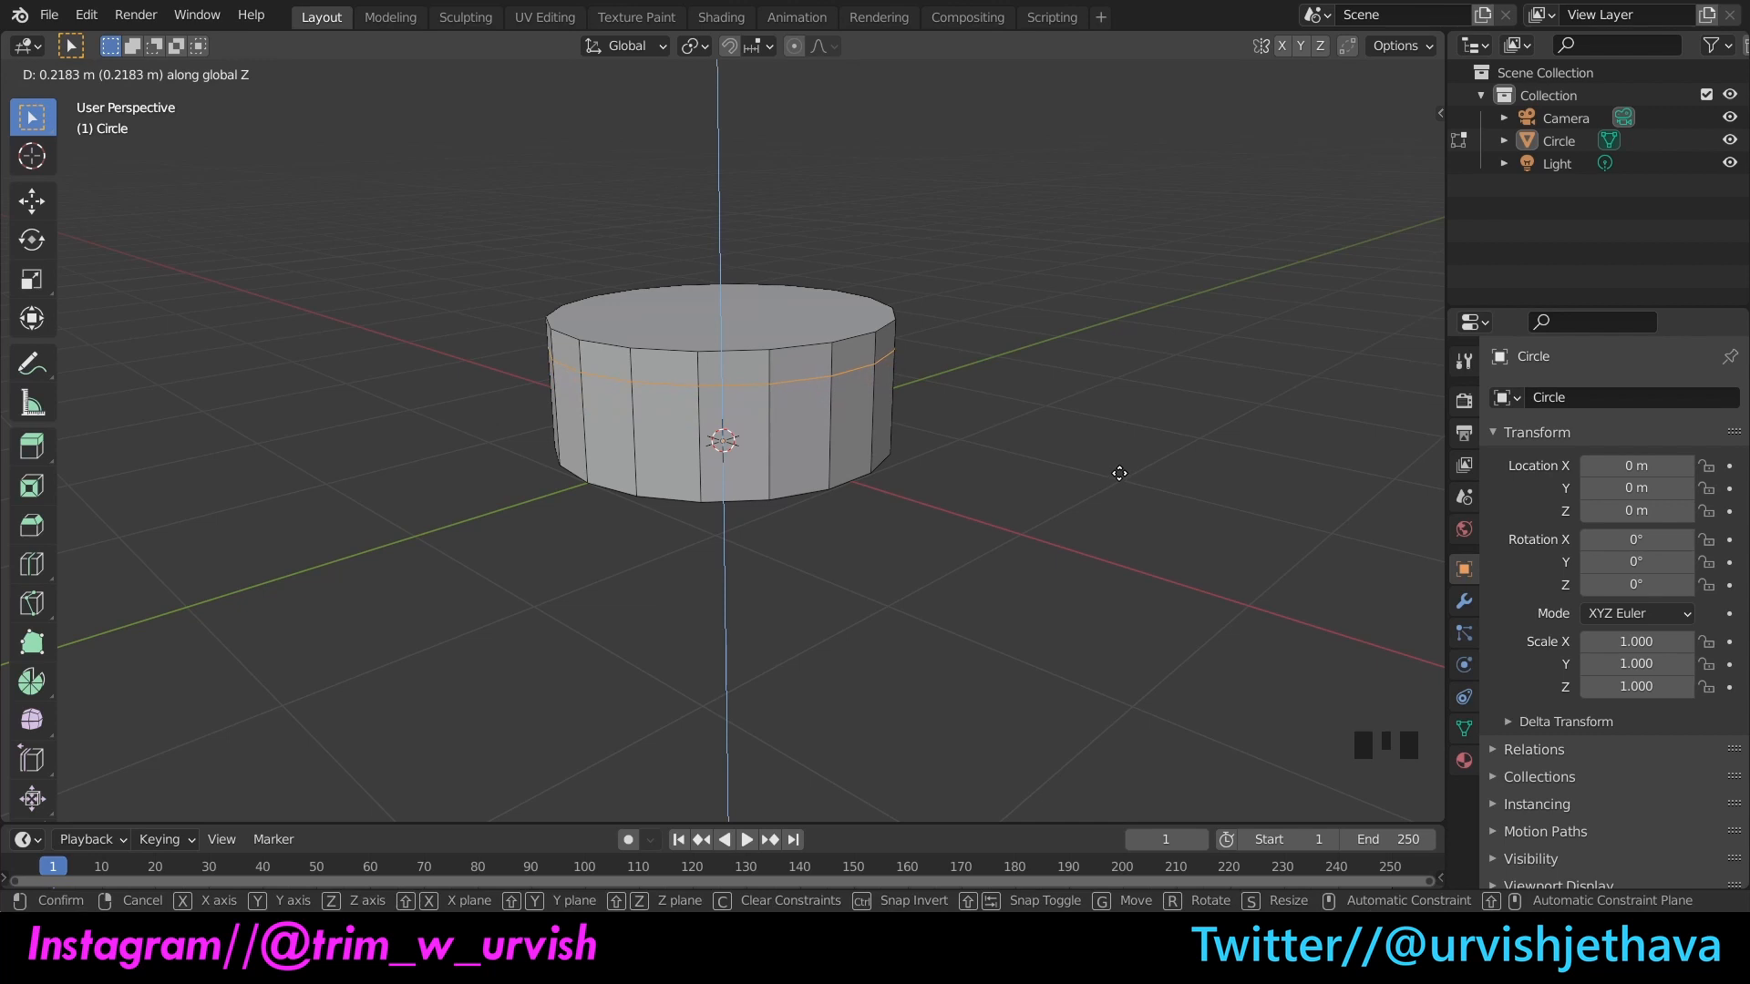
click(1124, 468)
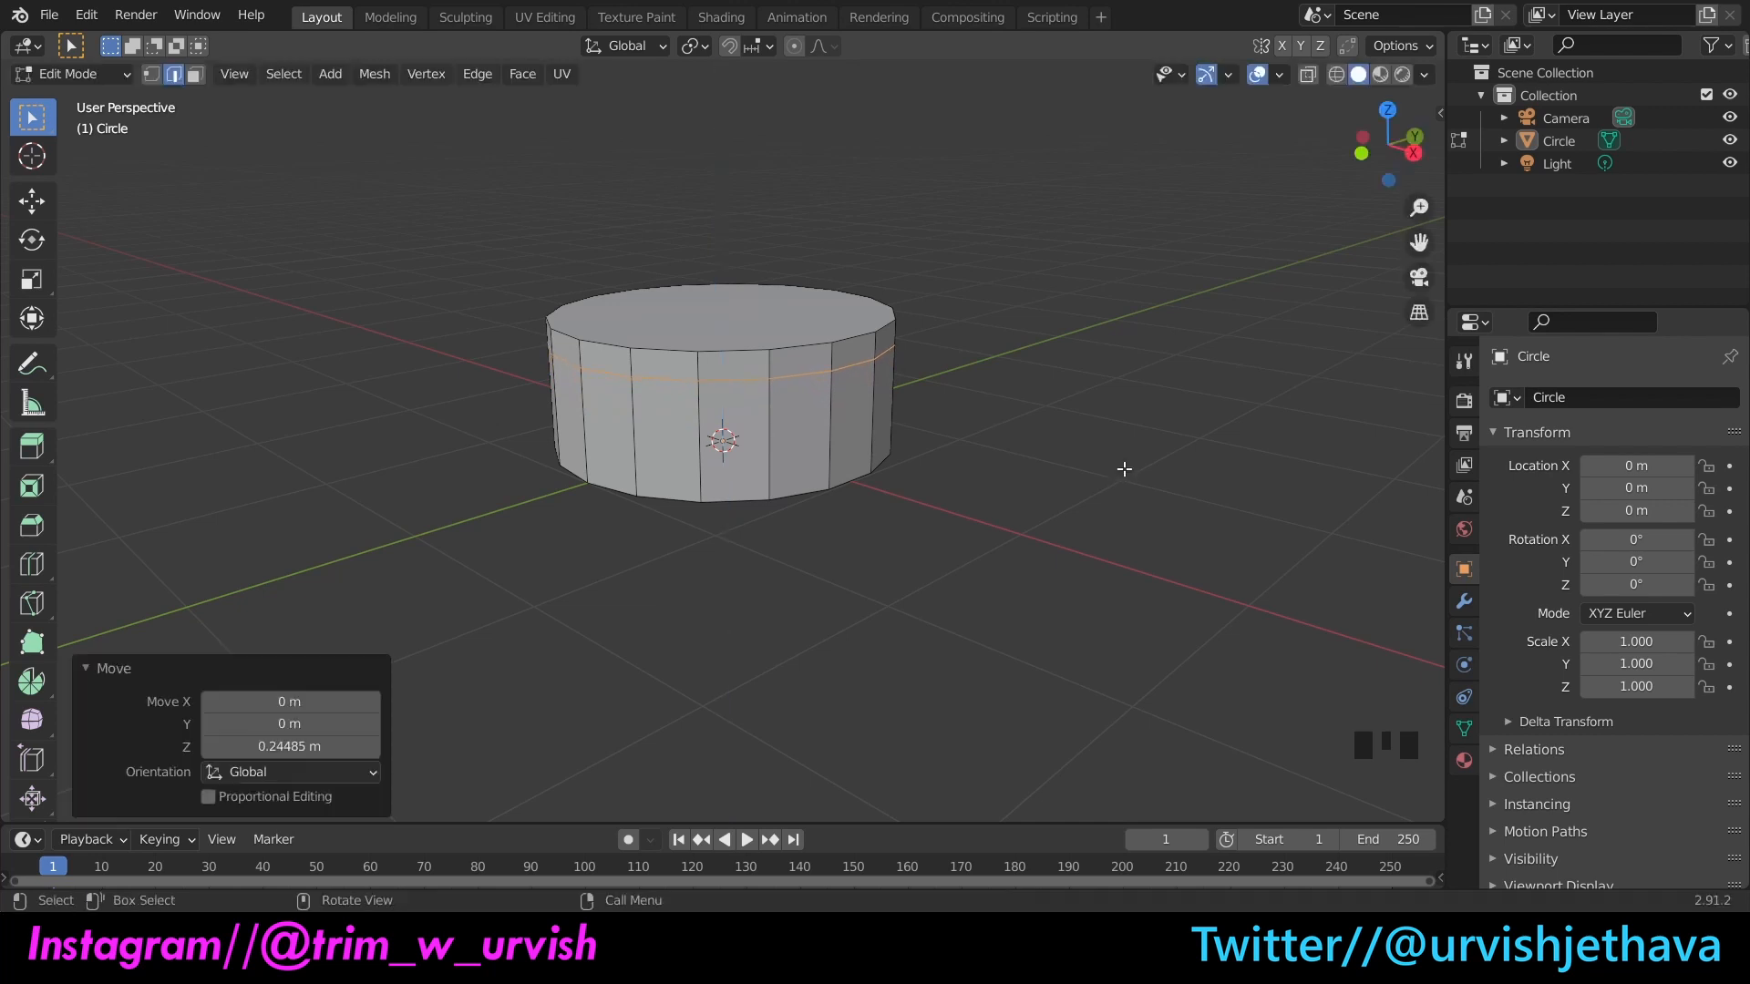
click(1124, 468)
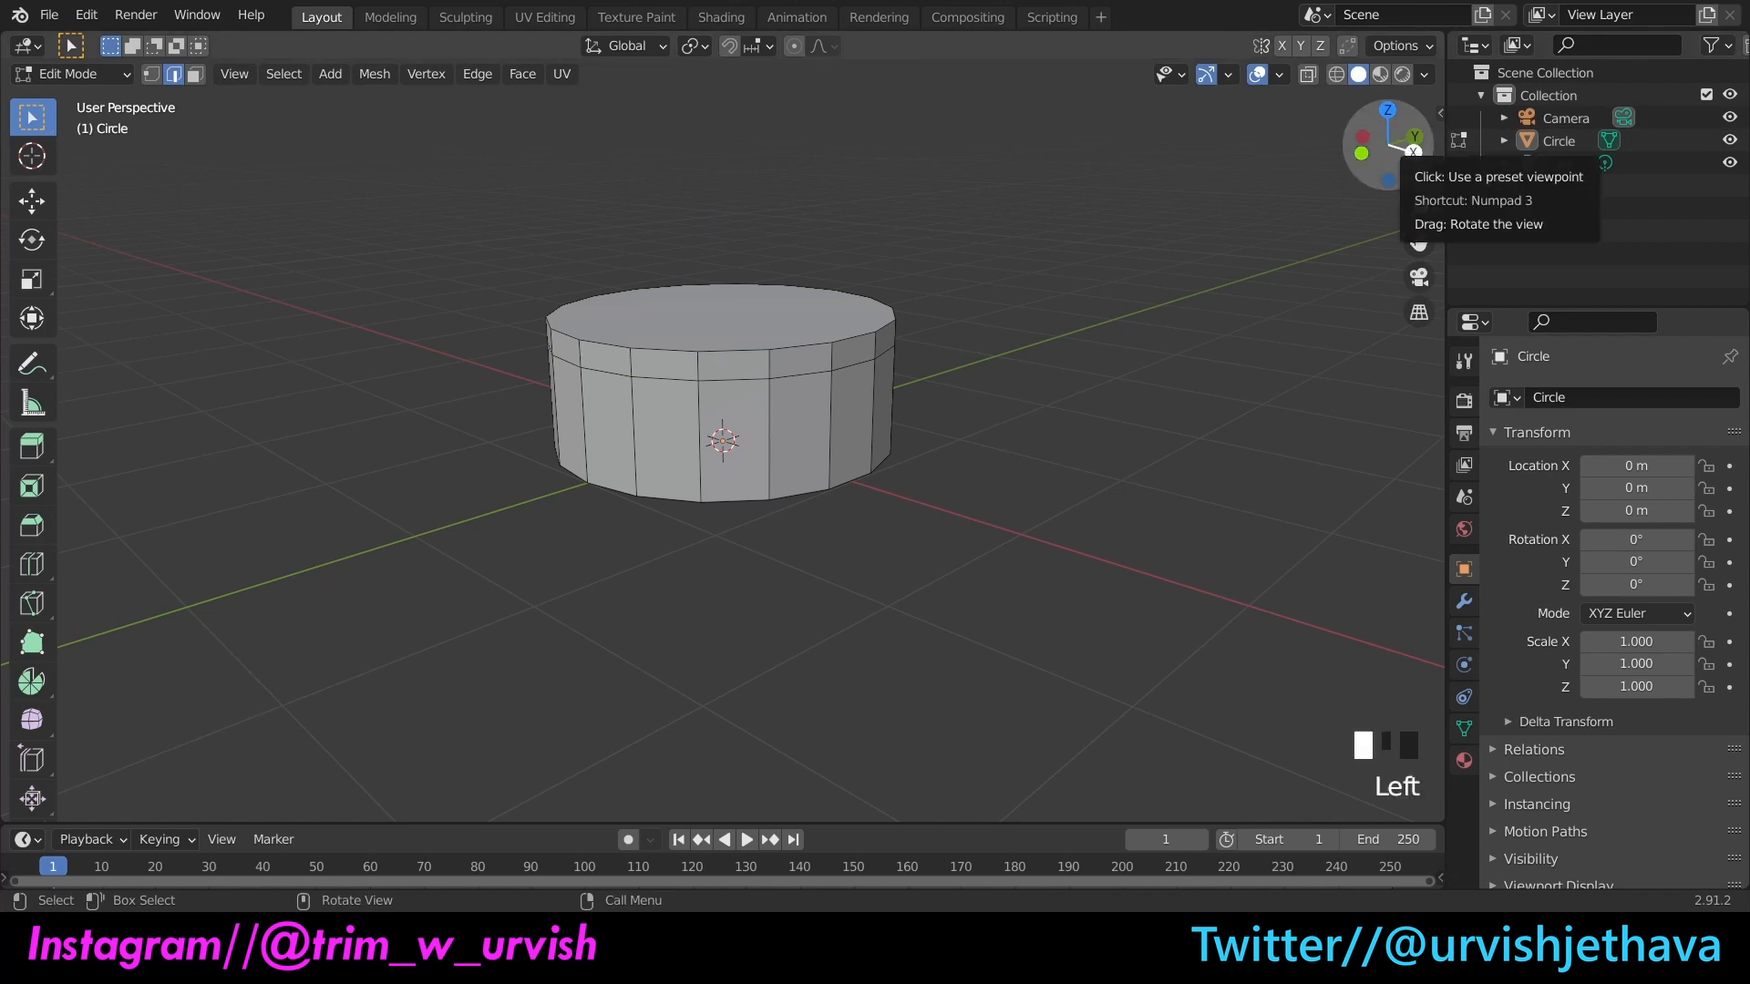
Step: In face select mode, scale the disc's top face down to about 0.41 to slope the upper rim, and deselect it
mouse_move(1384, 151)
mouse_down()
mouse_move(1366, 177)
mouse_move(1374, 122)
mouse_move(1393, 146)
mouse_up()
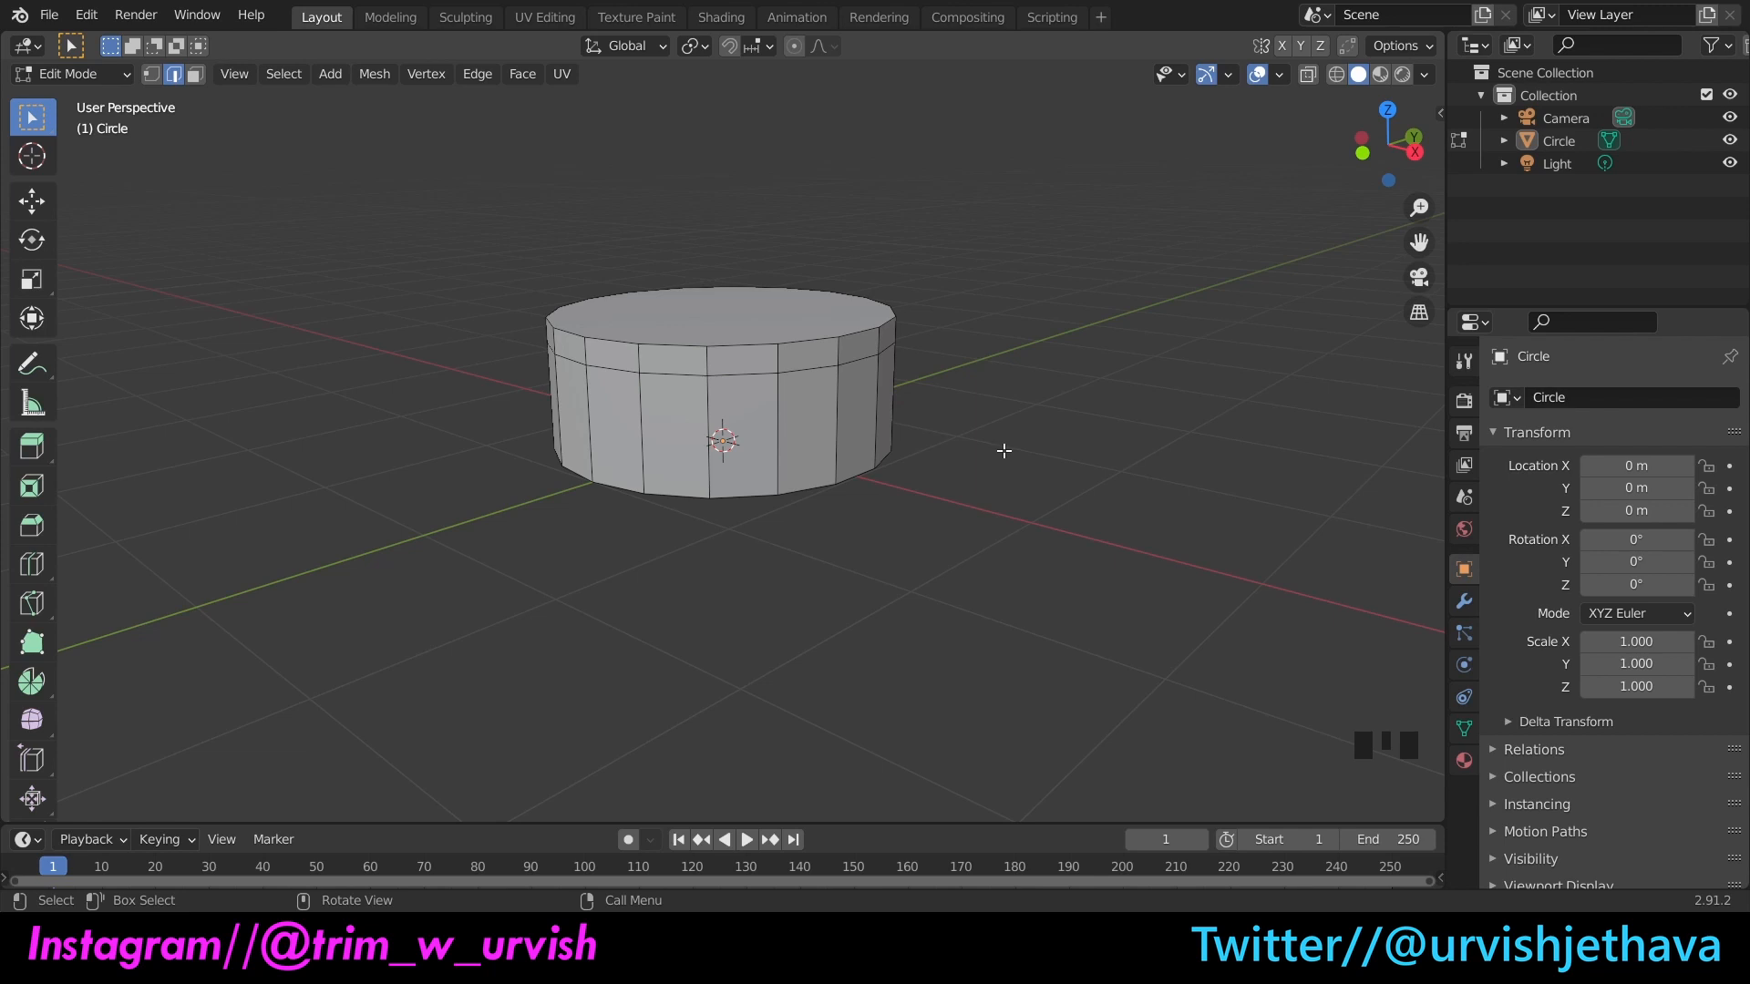
drag(1394, 136, 1374, 173)
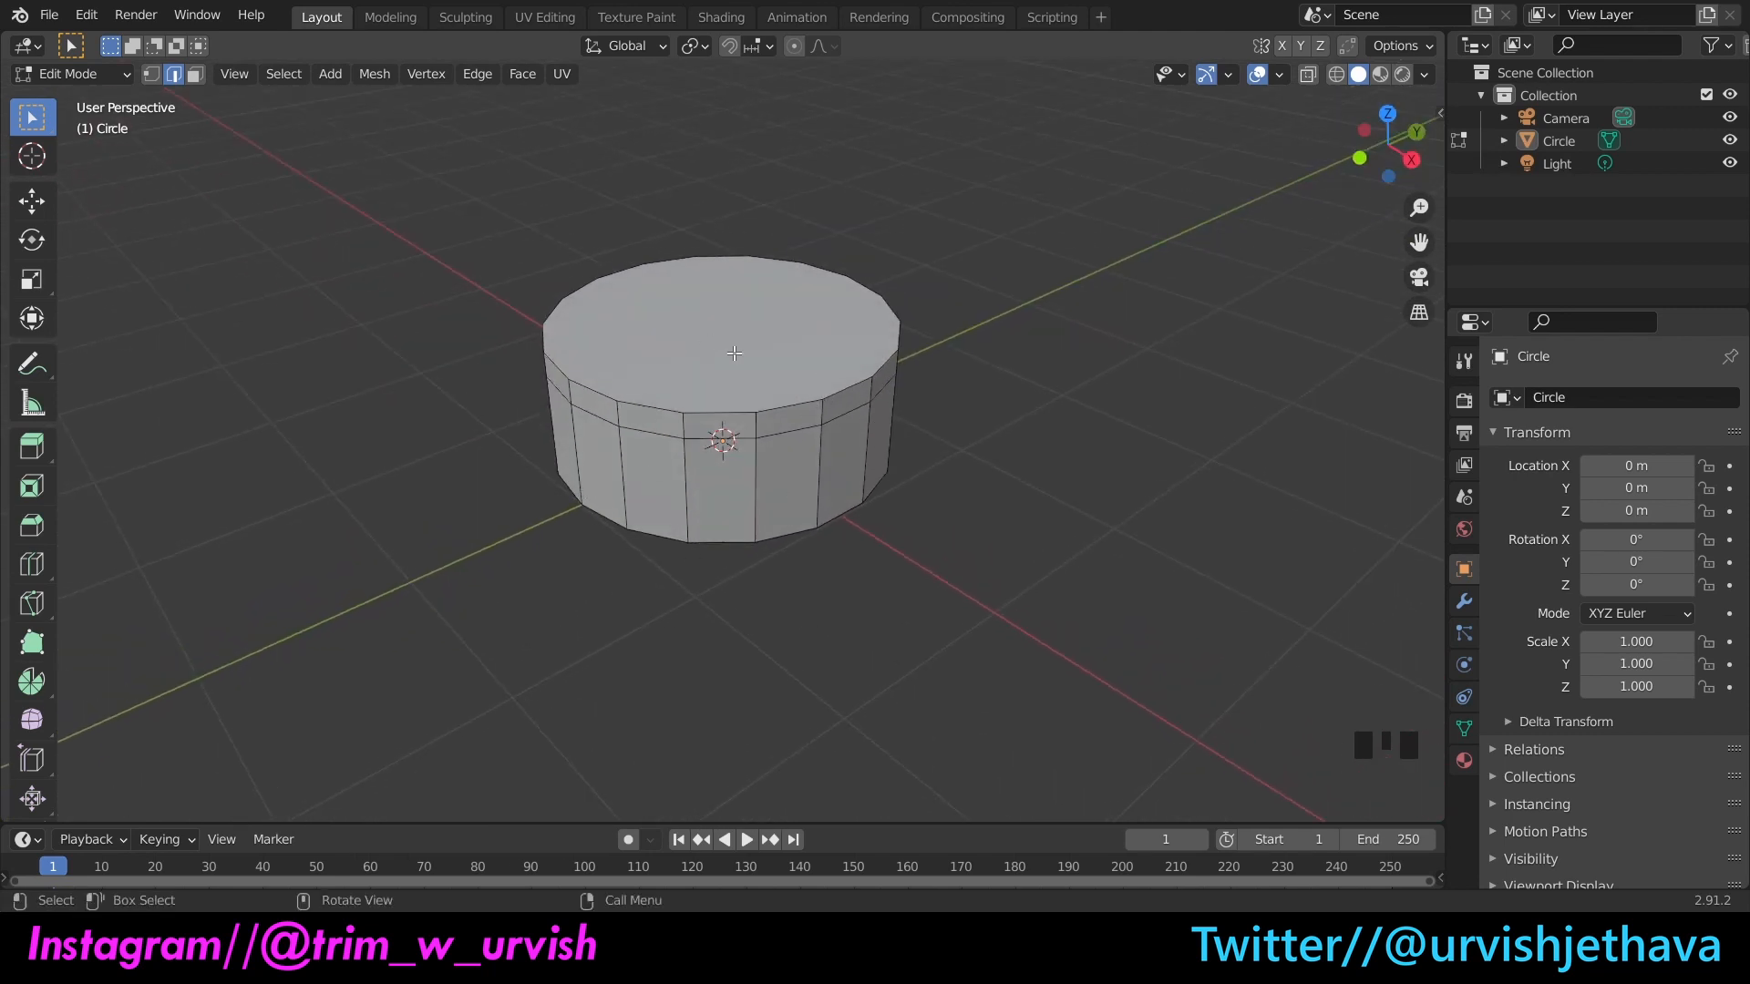
click(193, 76)
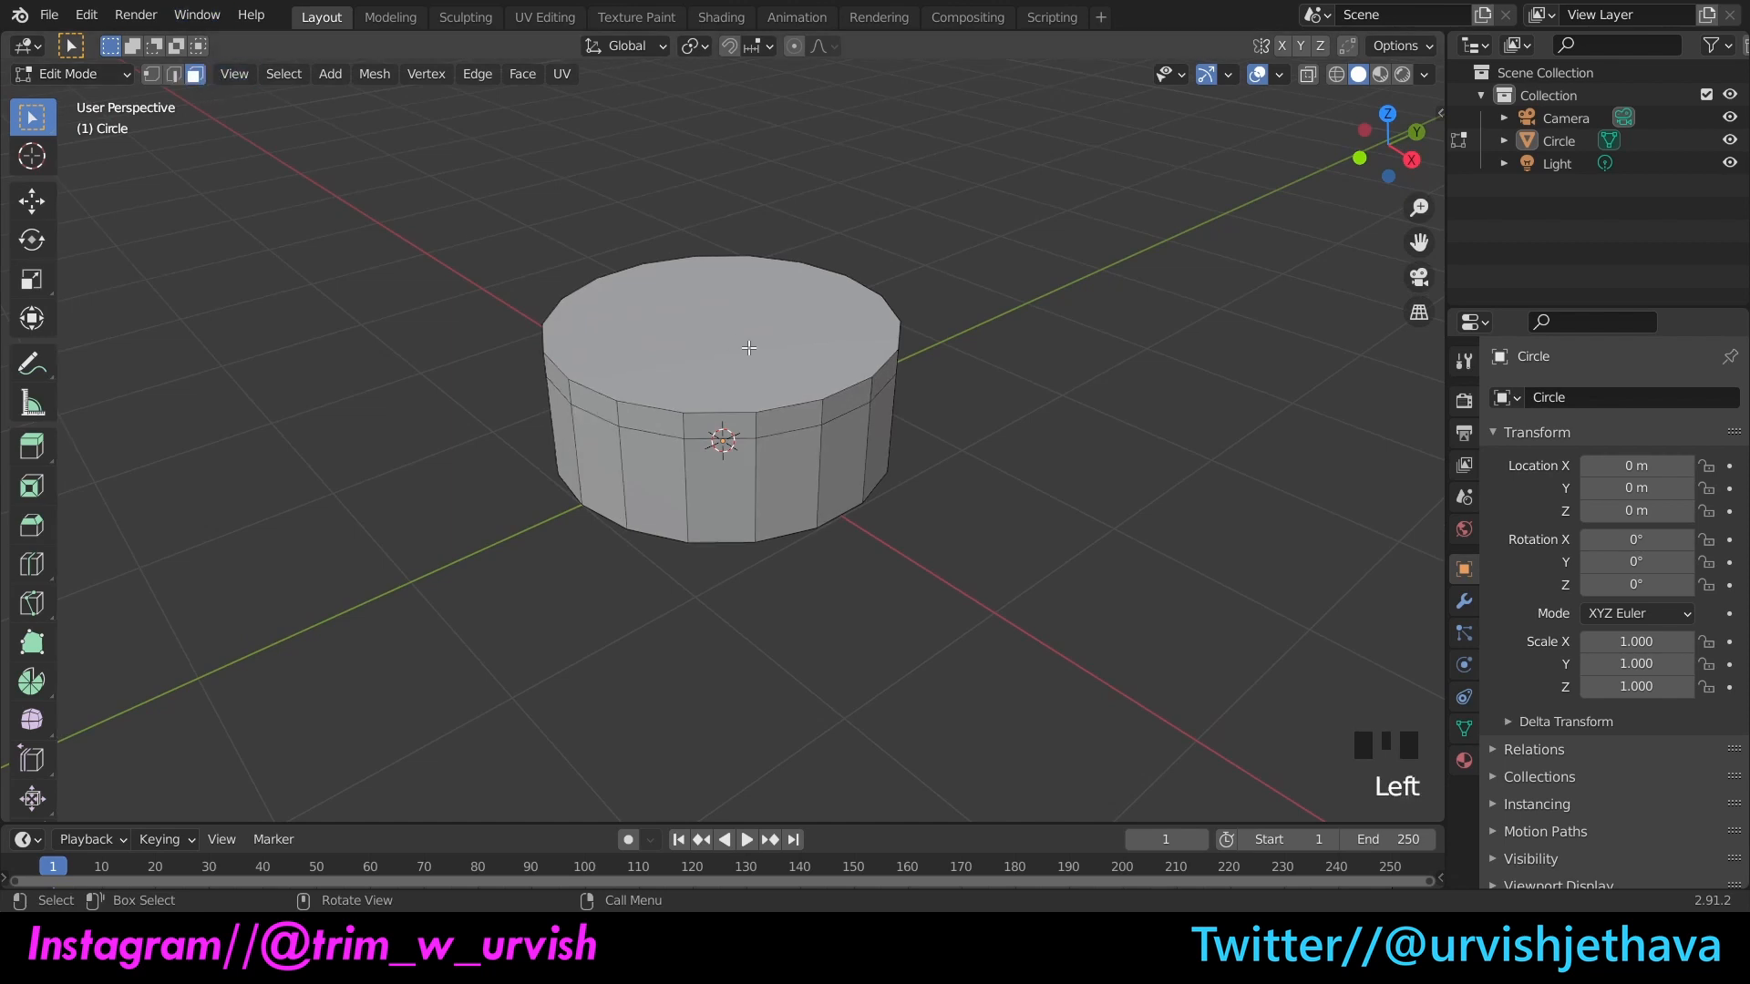
click(748, 348)
drag(1376, 146, 1379, 181)
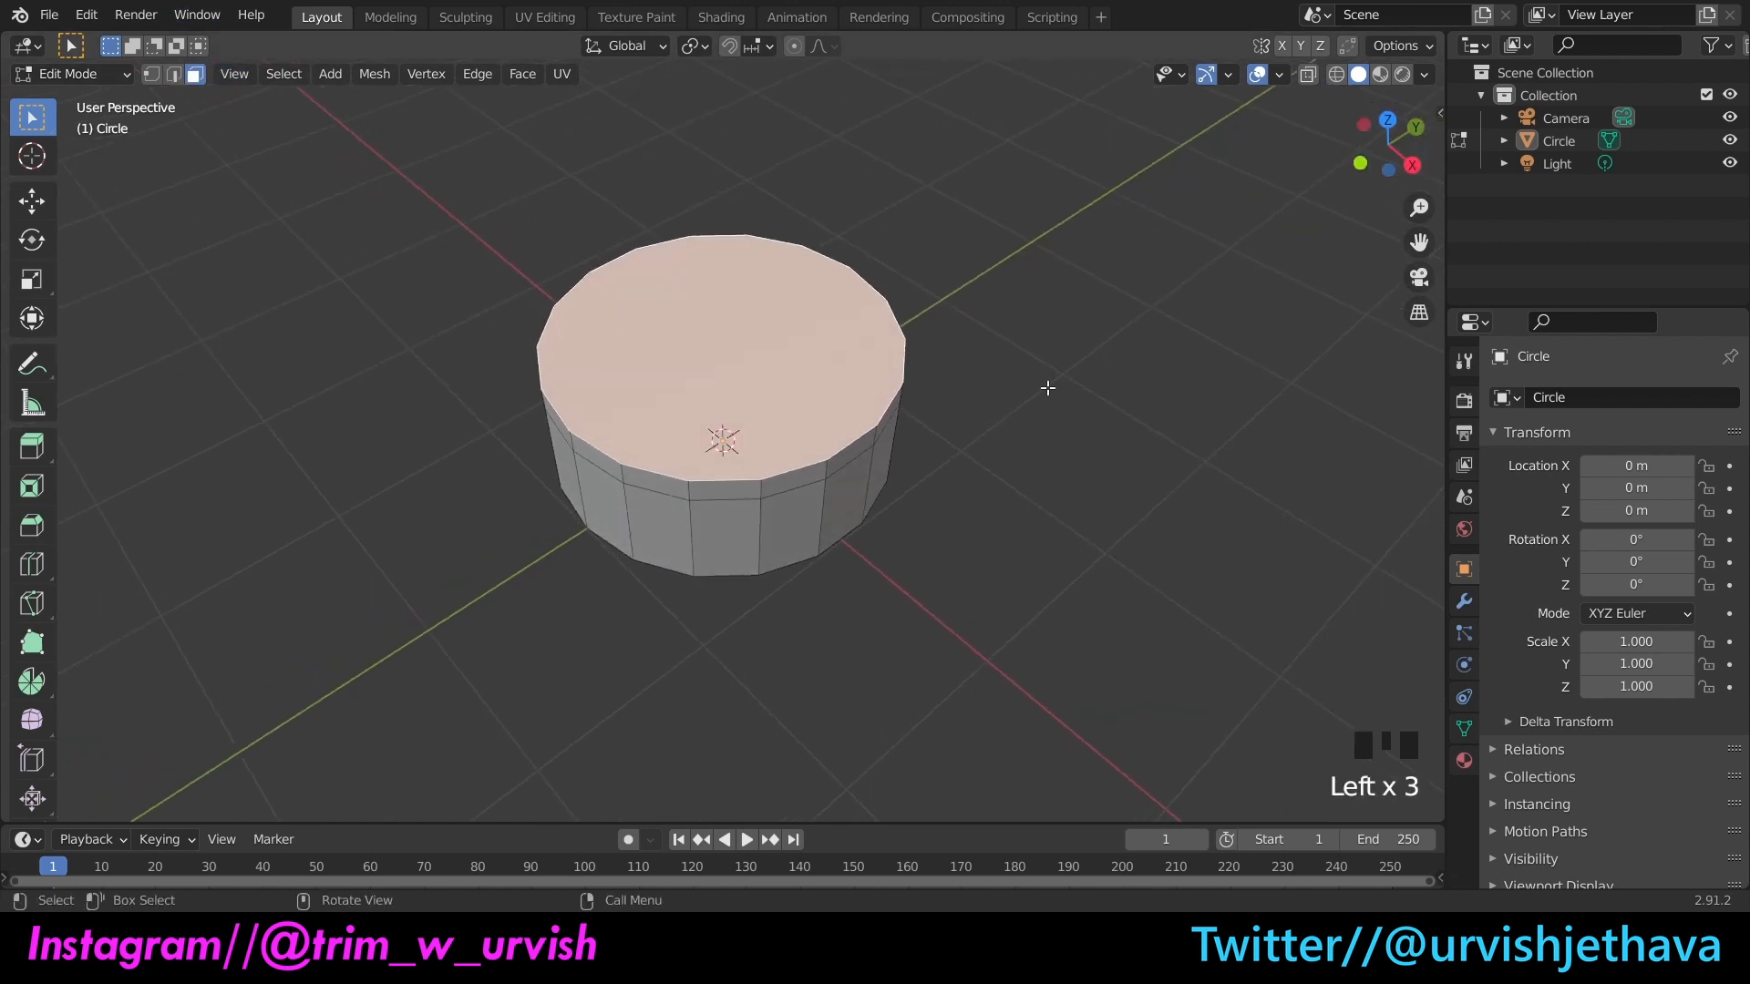
key(s)
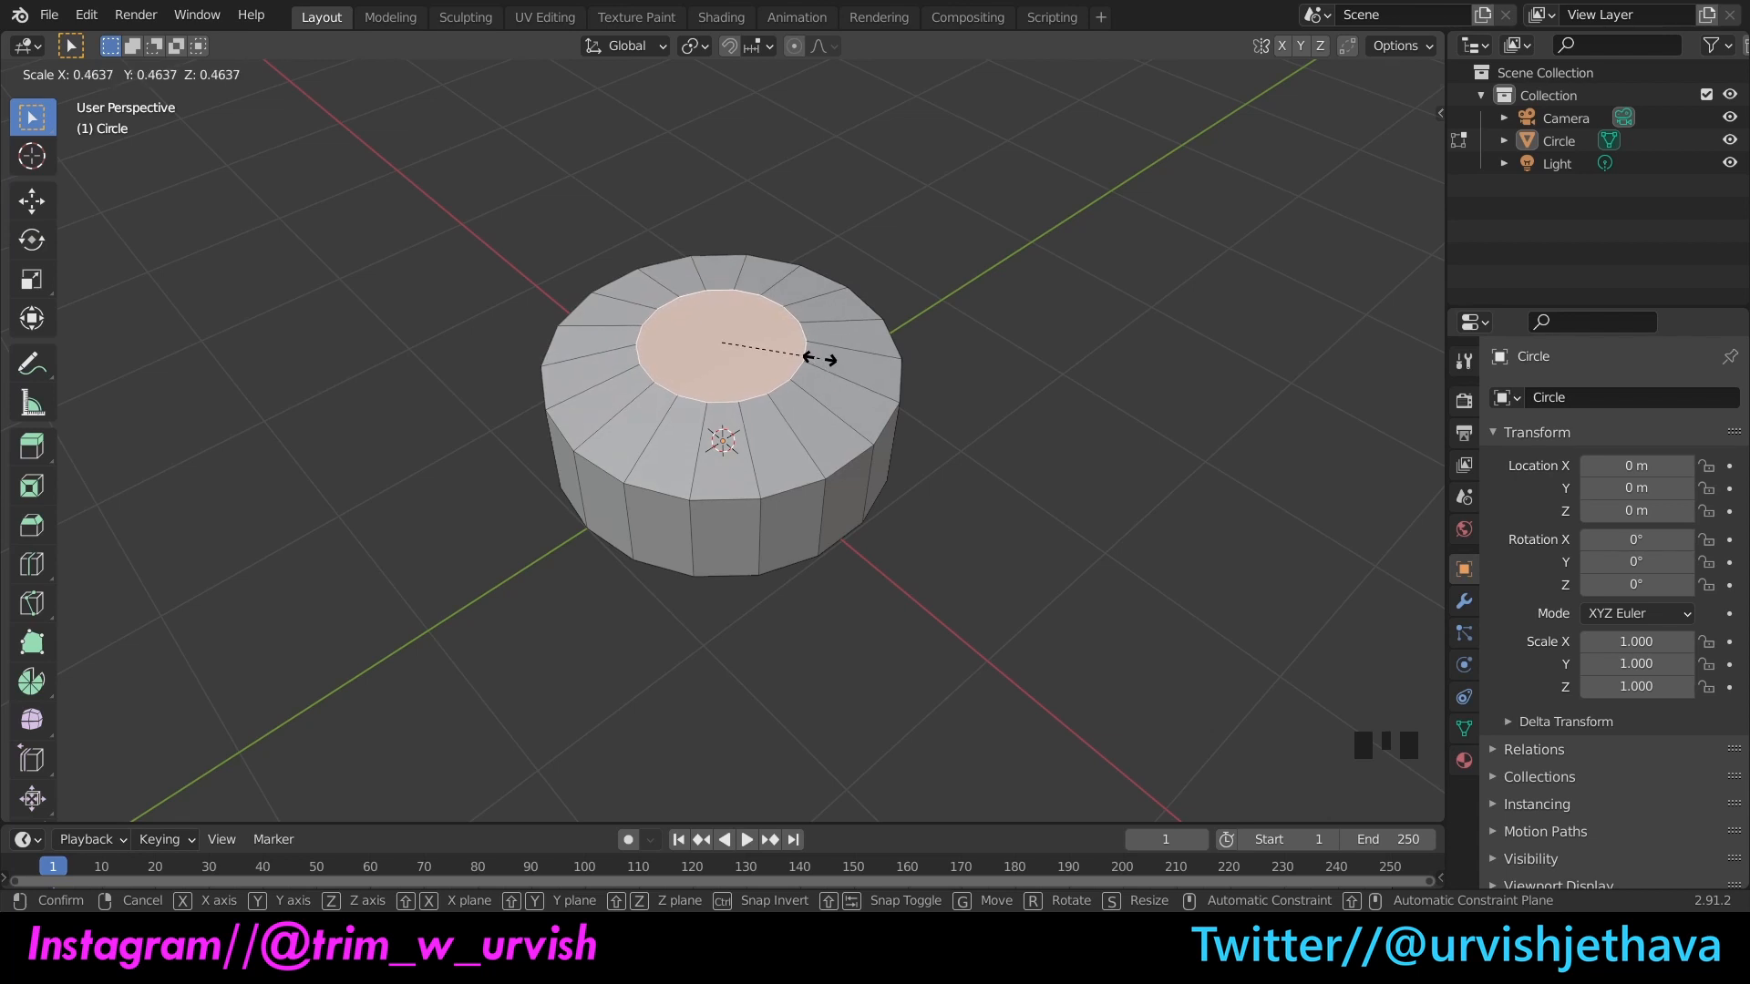
click(809, 355)
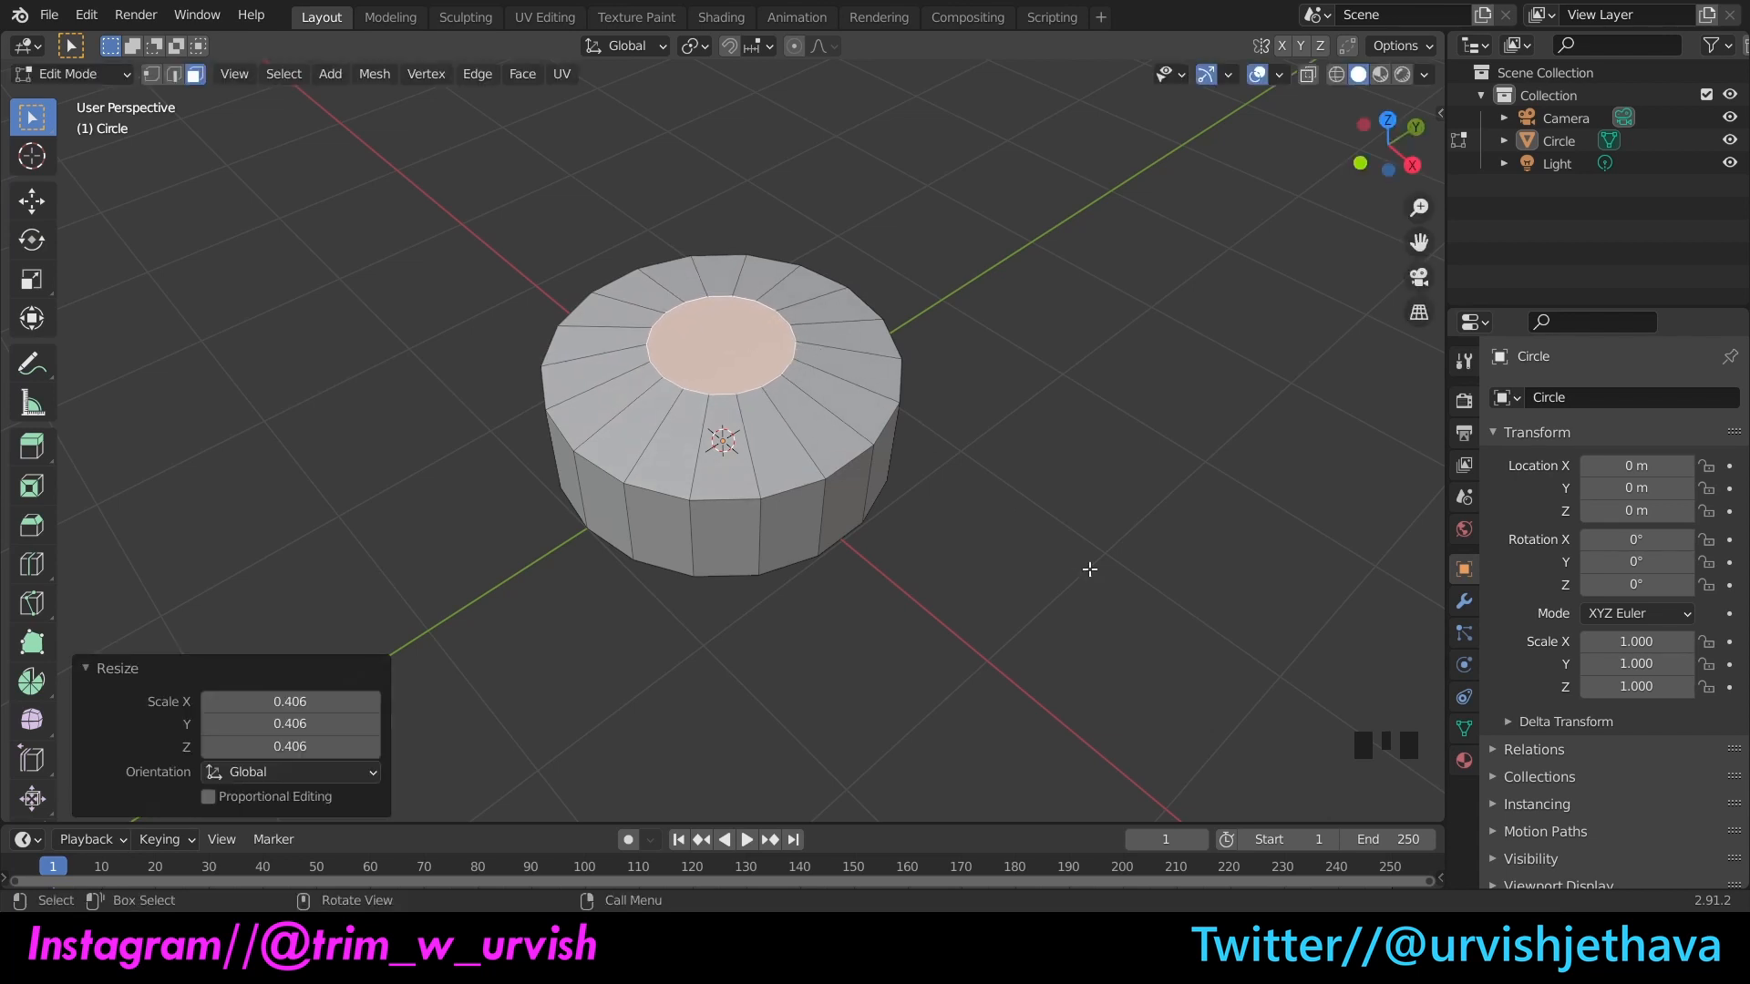
click(1091, 567)
Step: Scale the small top face down slightly further, to about 0.95, and clear the selection
drag(1378, 137, 1428, 73)
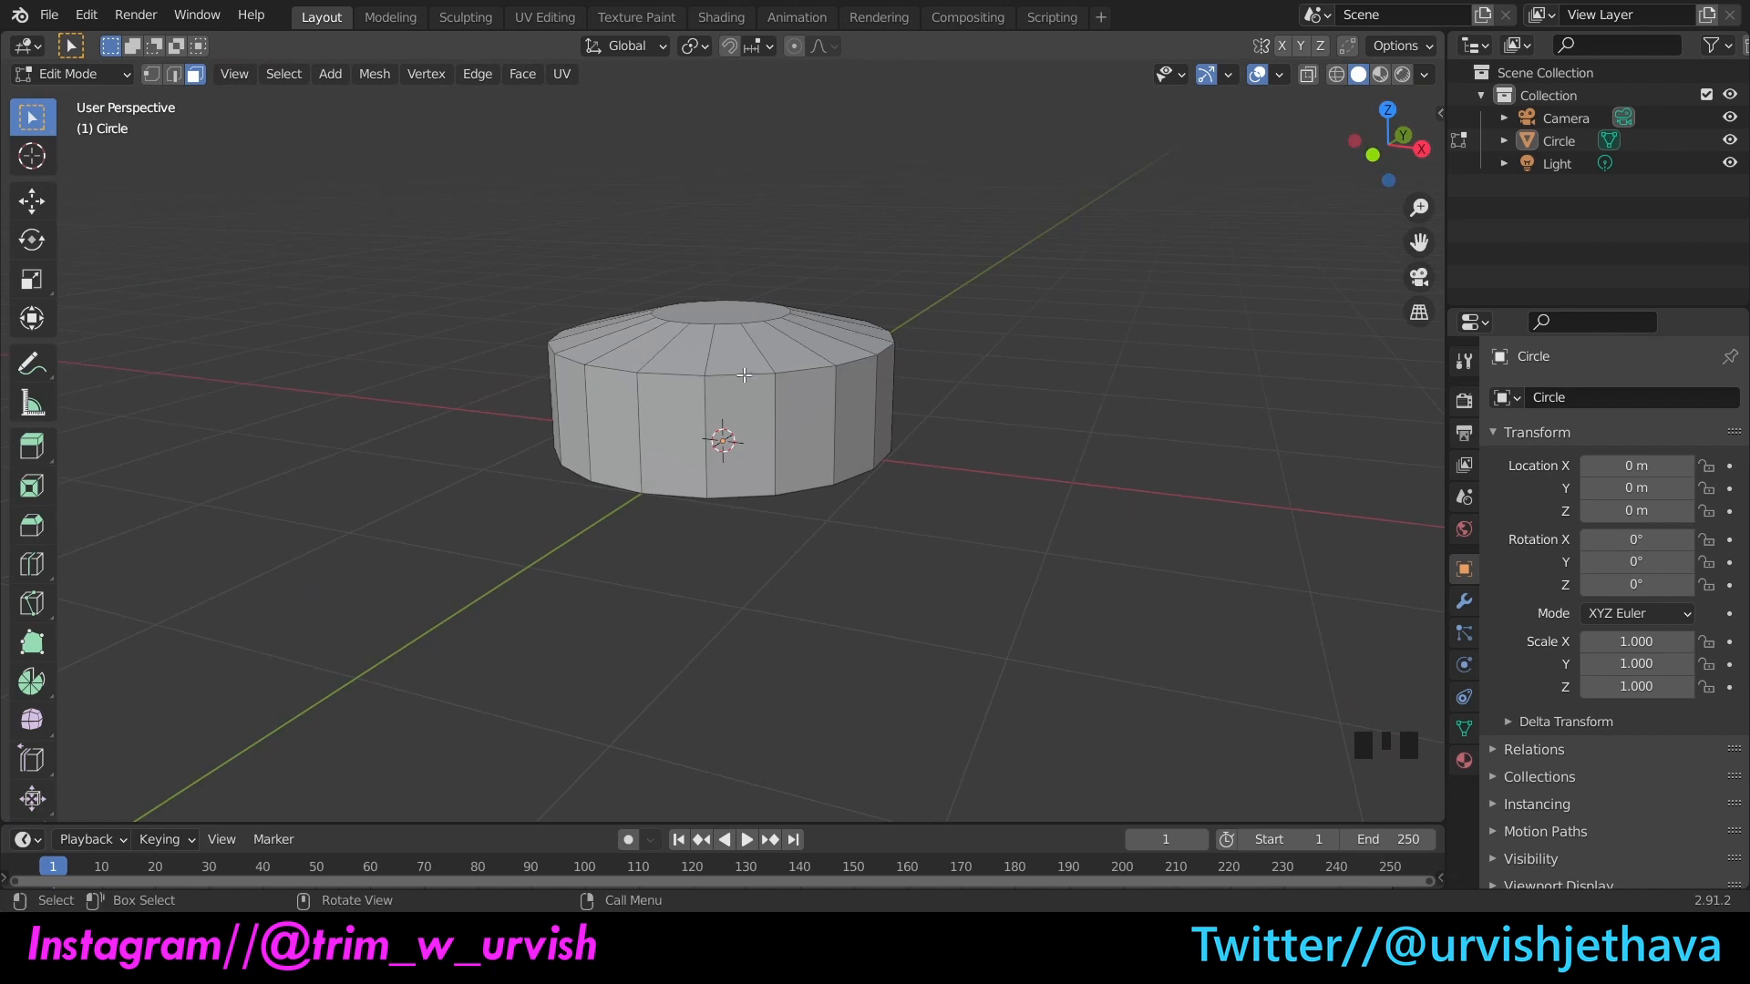
drag(1381, 137, 774, 300)
scroll(1378, 148, down, 2)
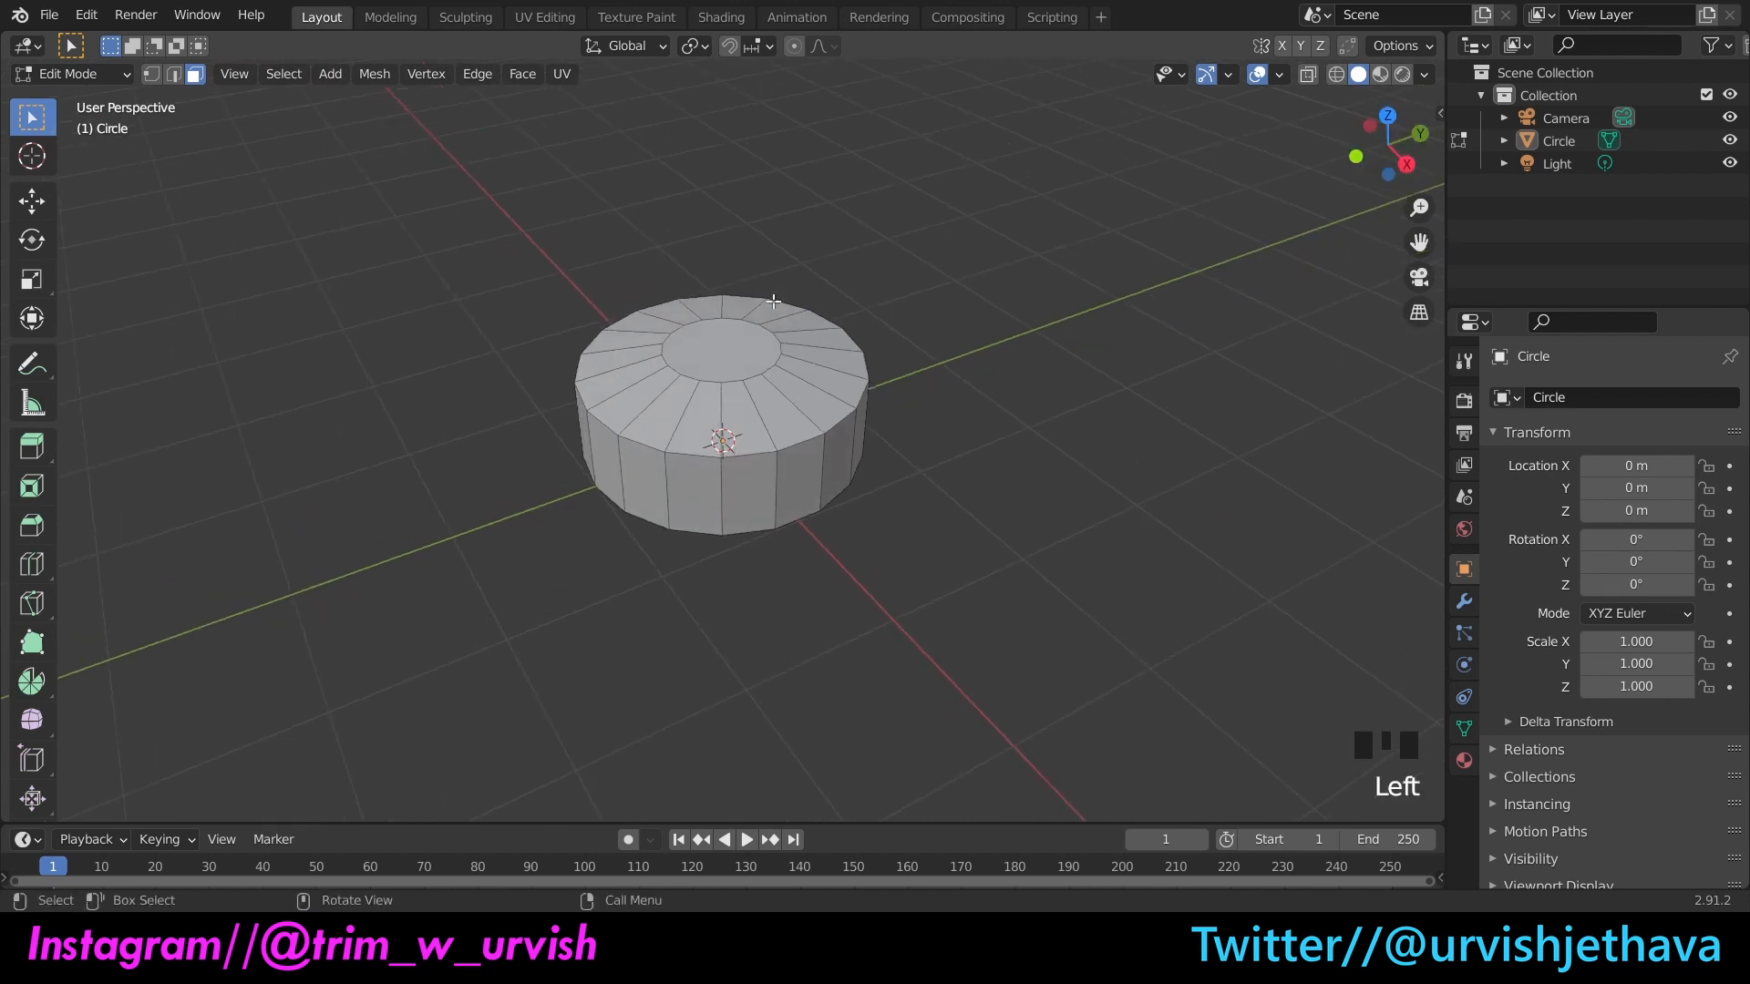
click(716, 359)
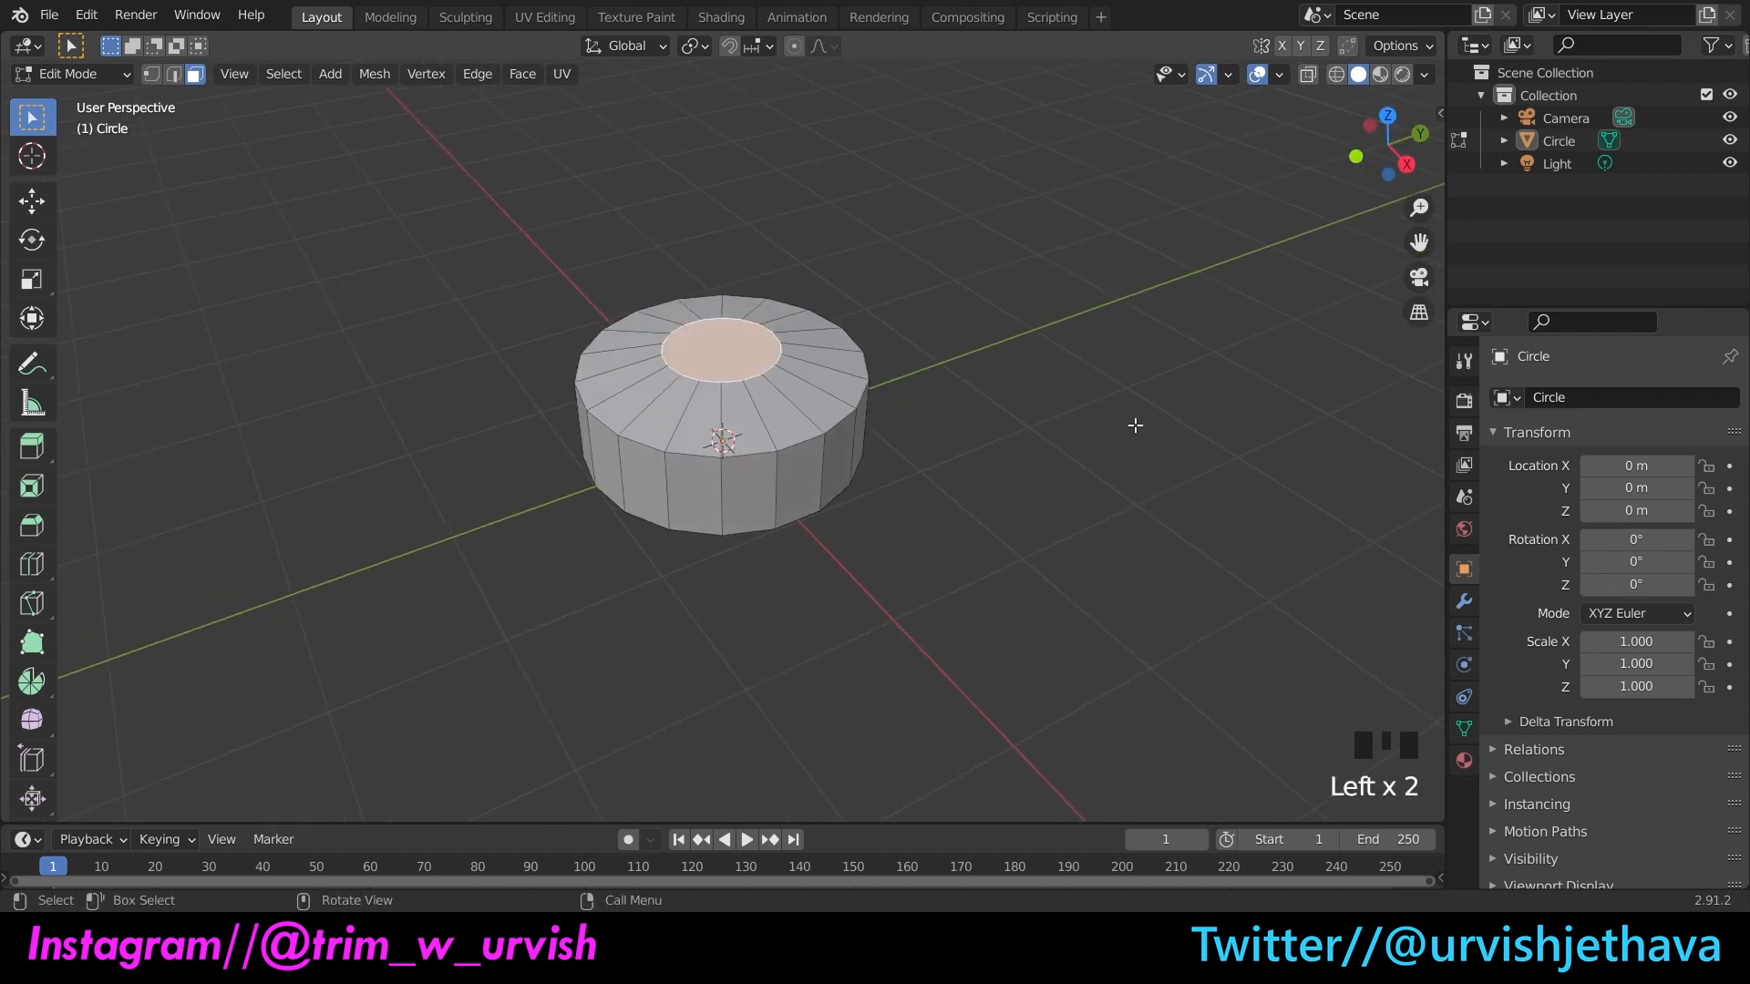
key(s)
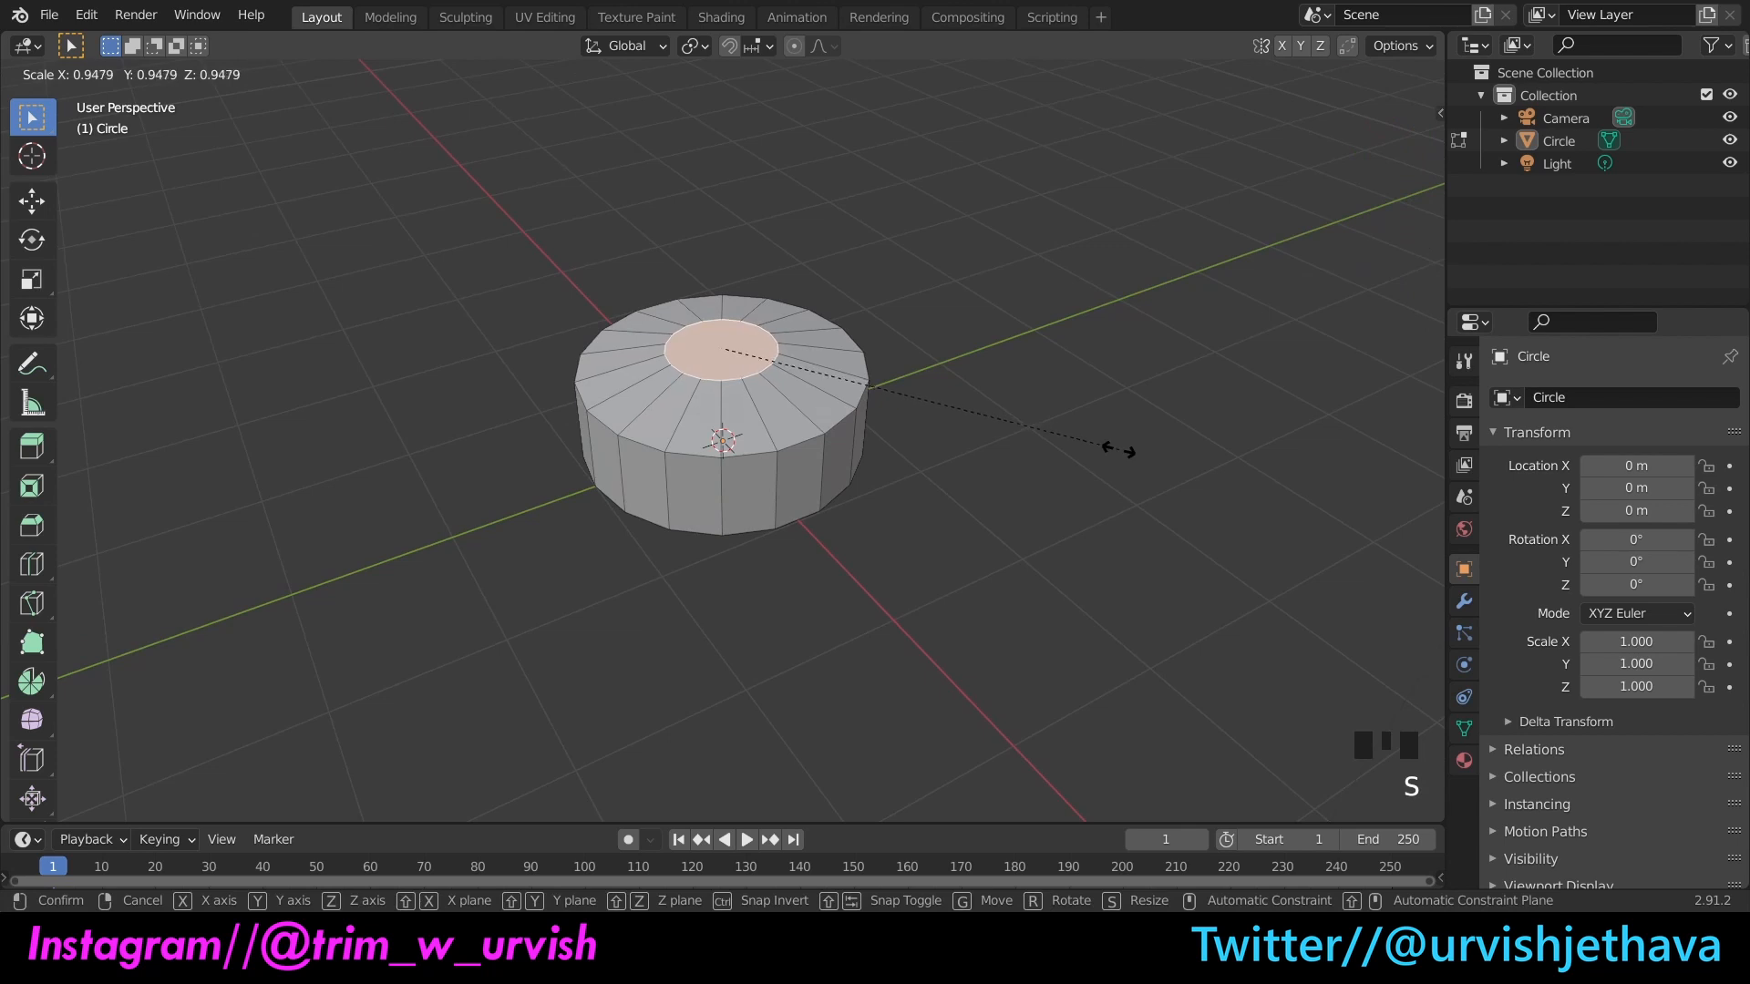
click(1117, 449)
click(1184, 344)
Step: Extrude the small top face upward in two successive segments of about 0.34 m and 0.37 m to start a neck
scroll(1184, 227, down, 6)
drag(1363, 155, 1276, 173)
scroll(1274, 174, up, 5)
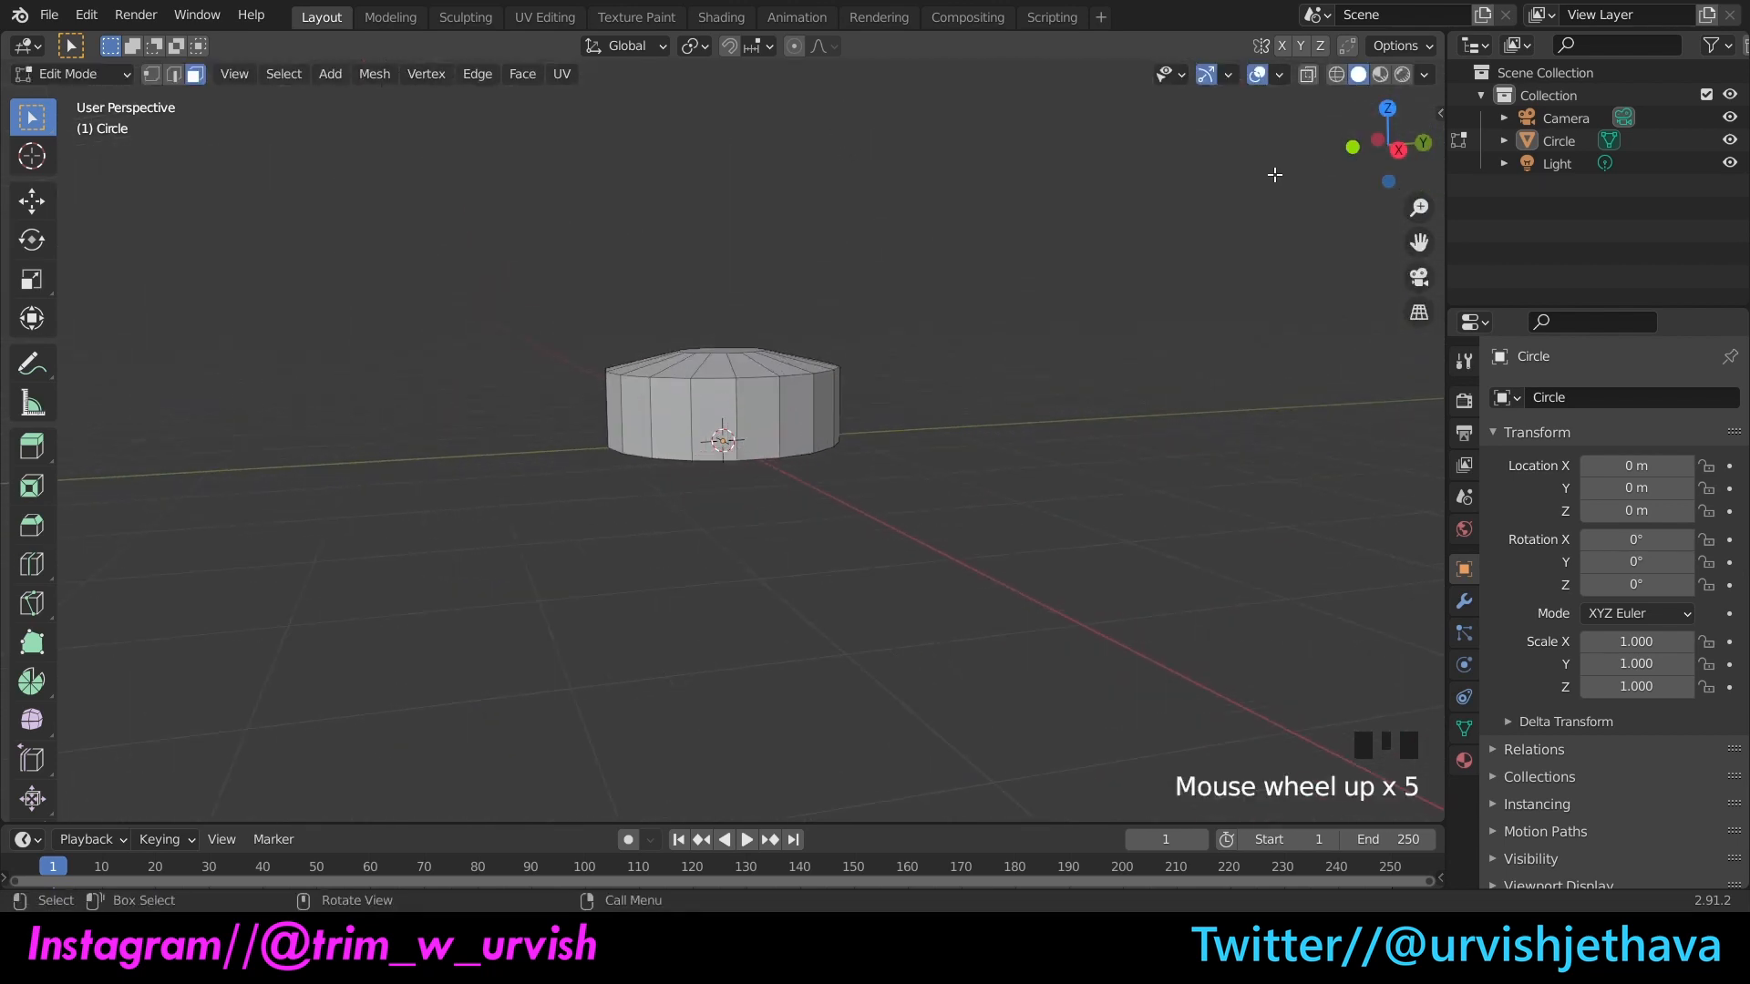
scroll(1292, 175, up, 2)
scroll(1294, 177, down, 2)
drag(1387, 147, 1382, 187)
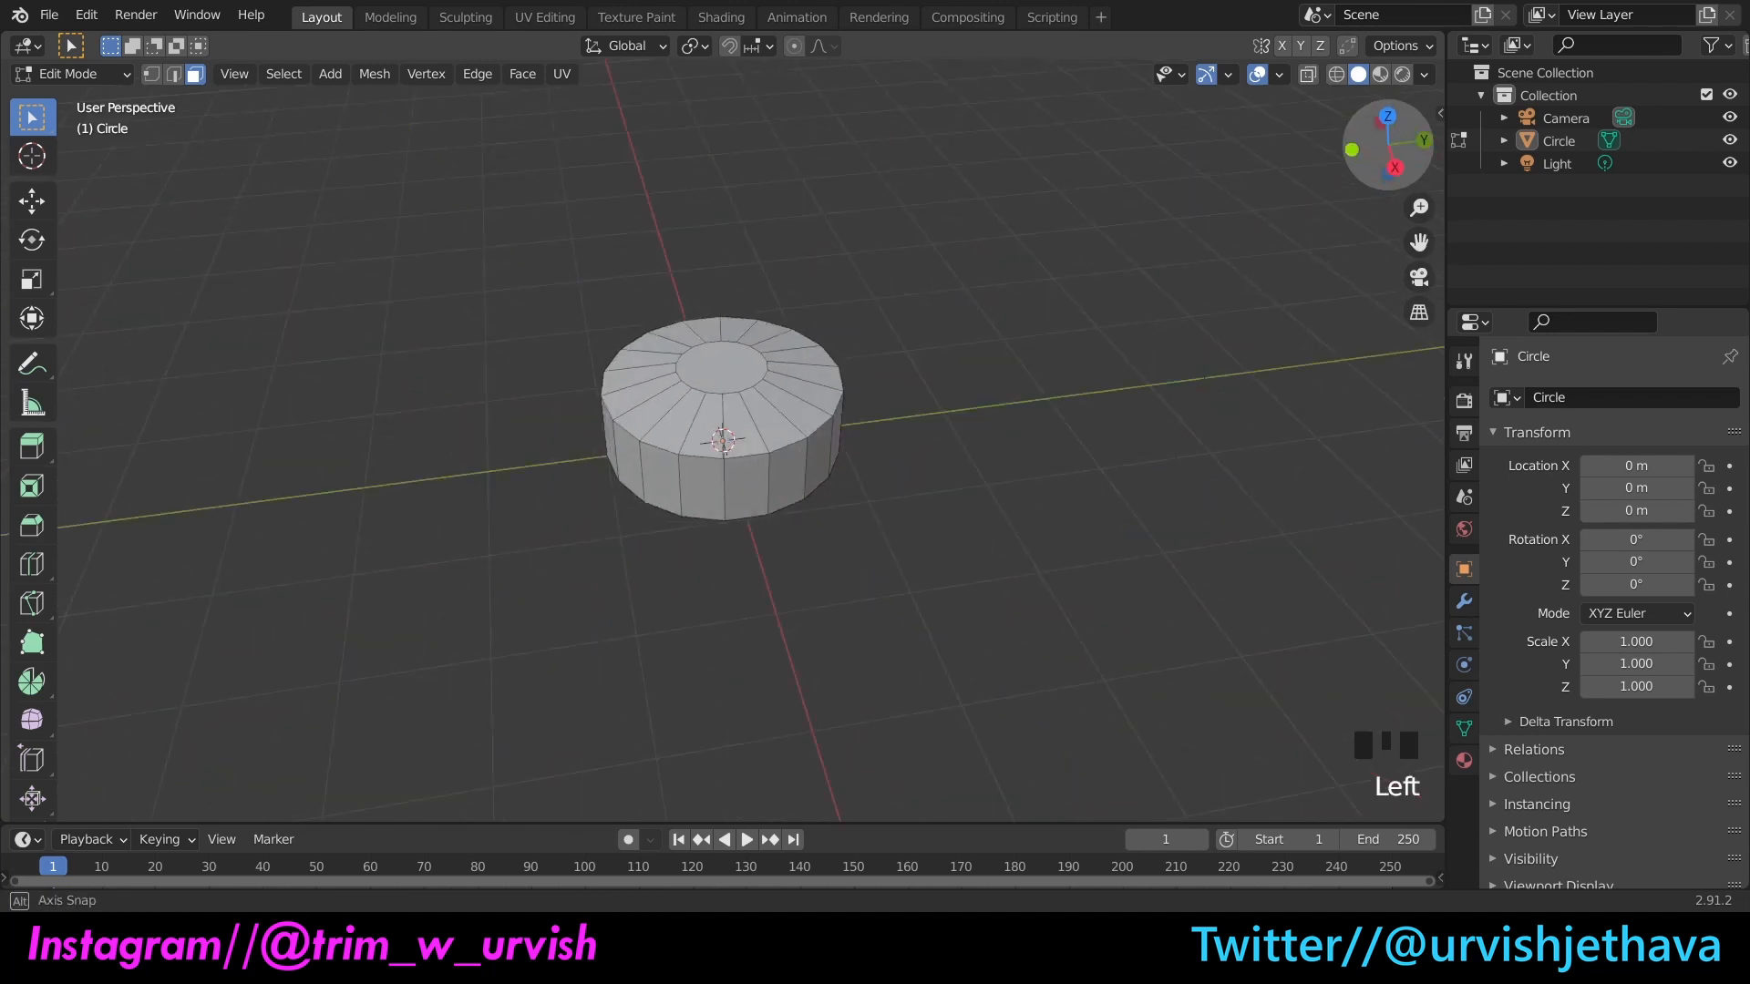
drag(1256, 239, 1322, 212)
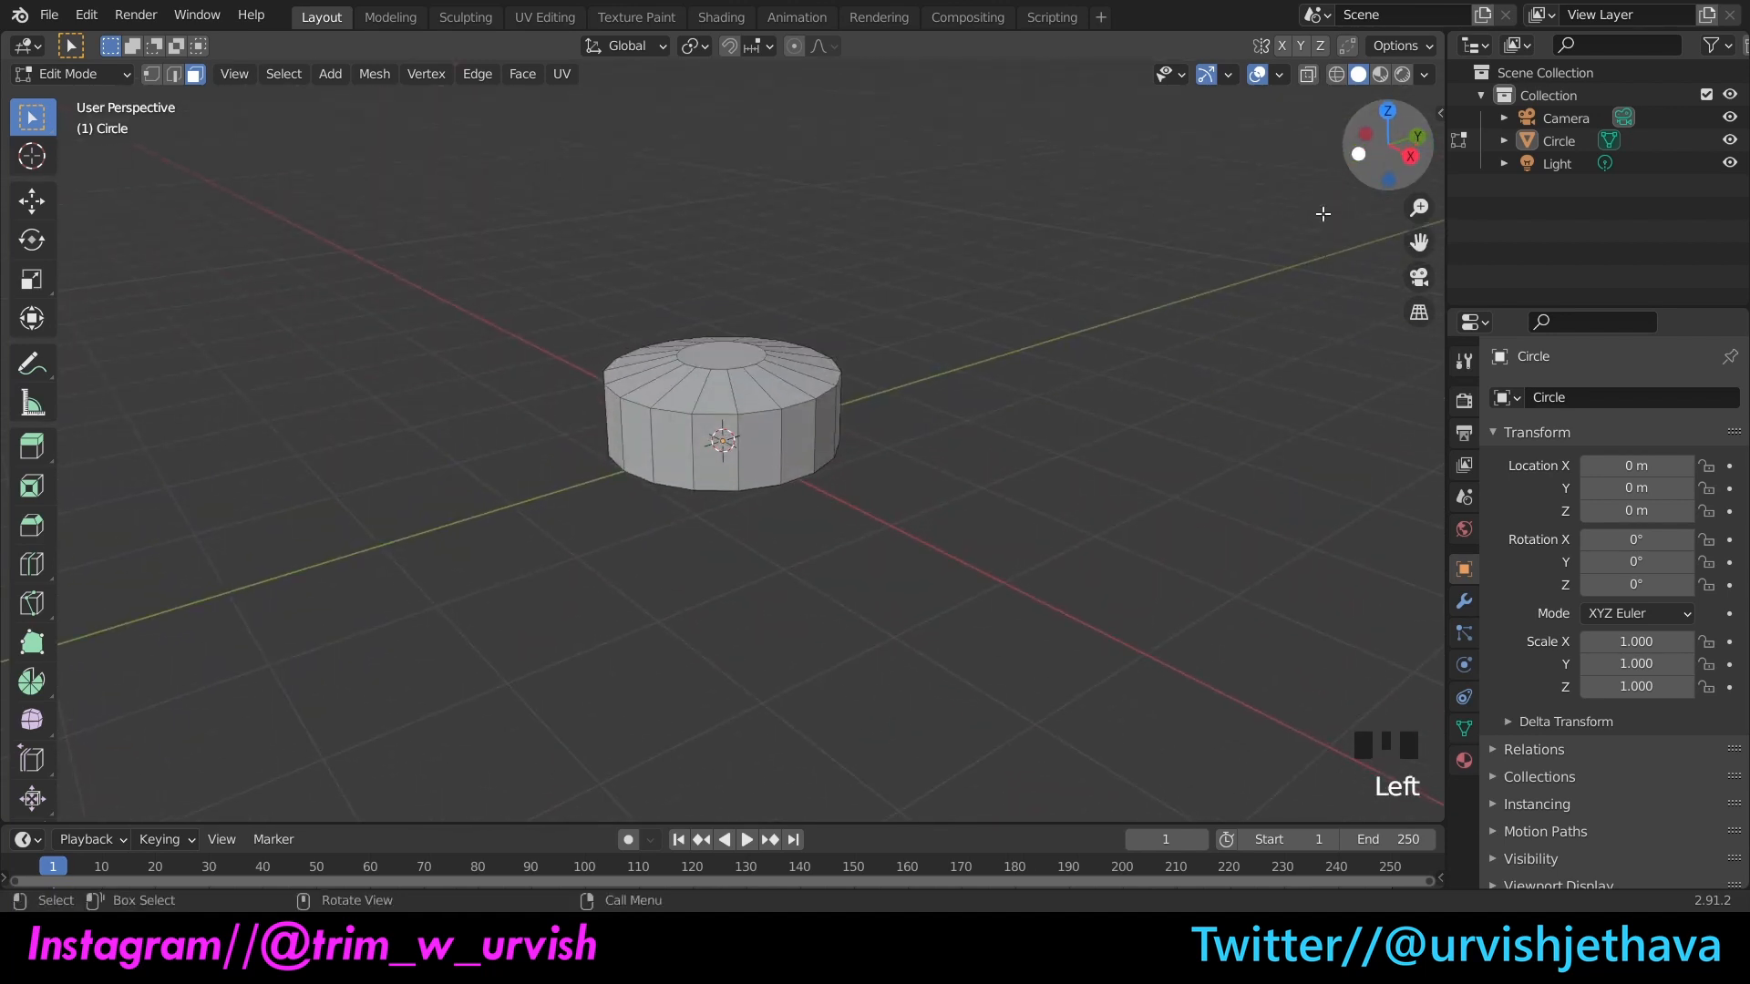
click(739, 351)
key(e)
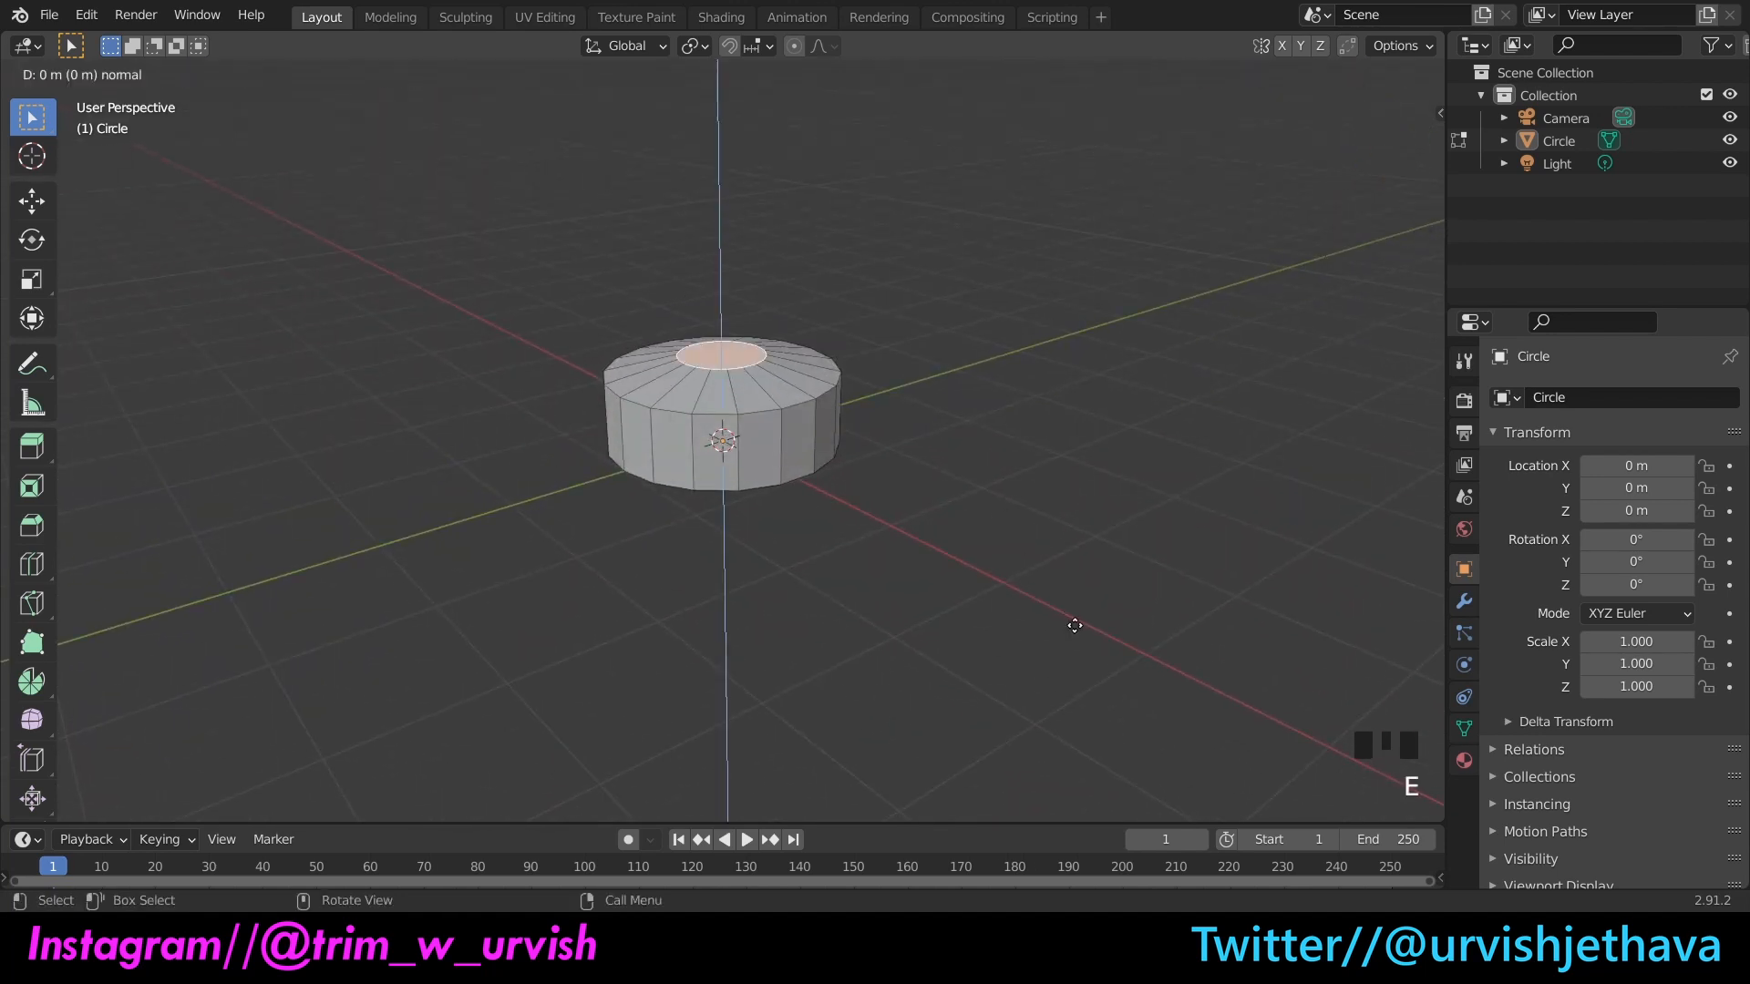
click(1083, 585)
key(e)
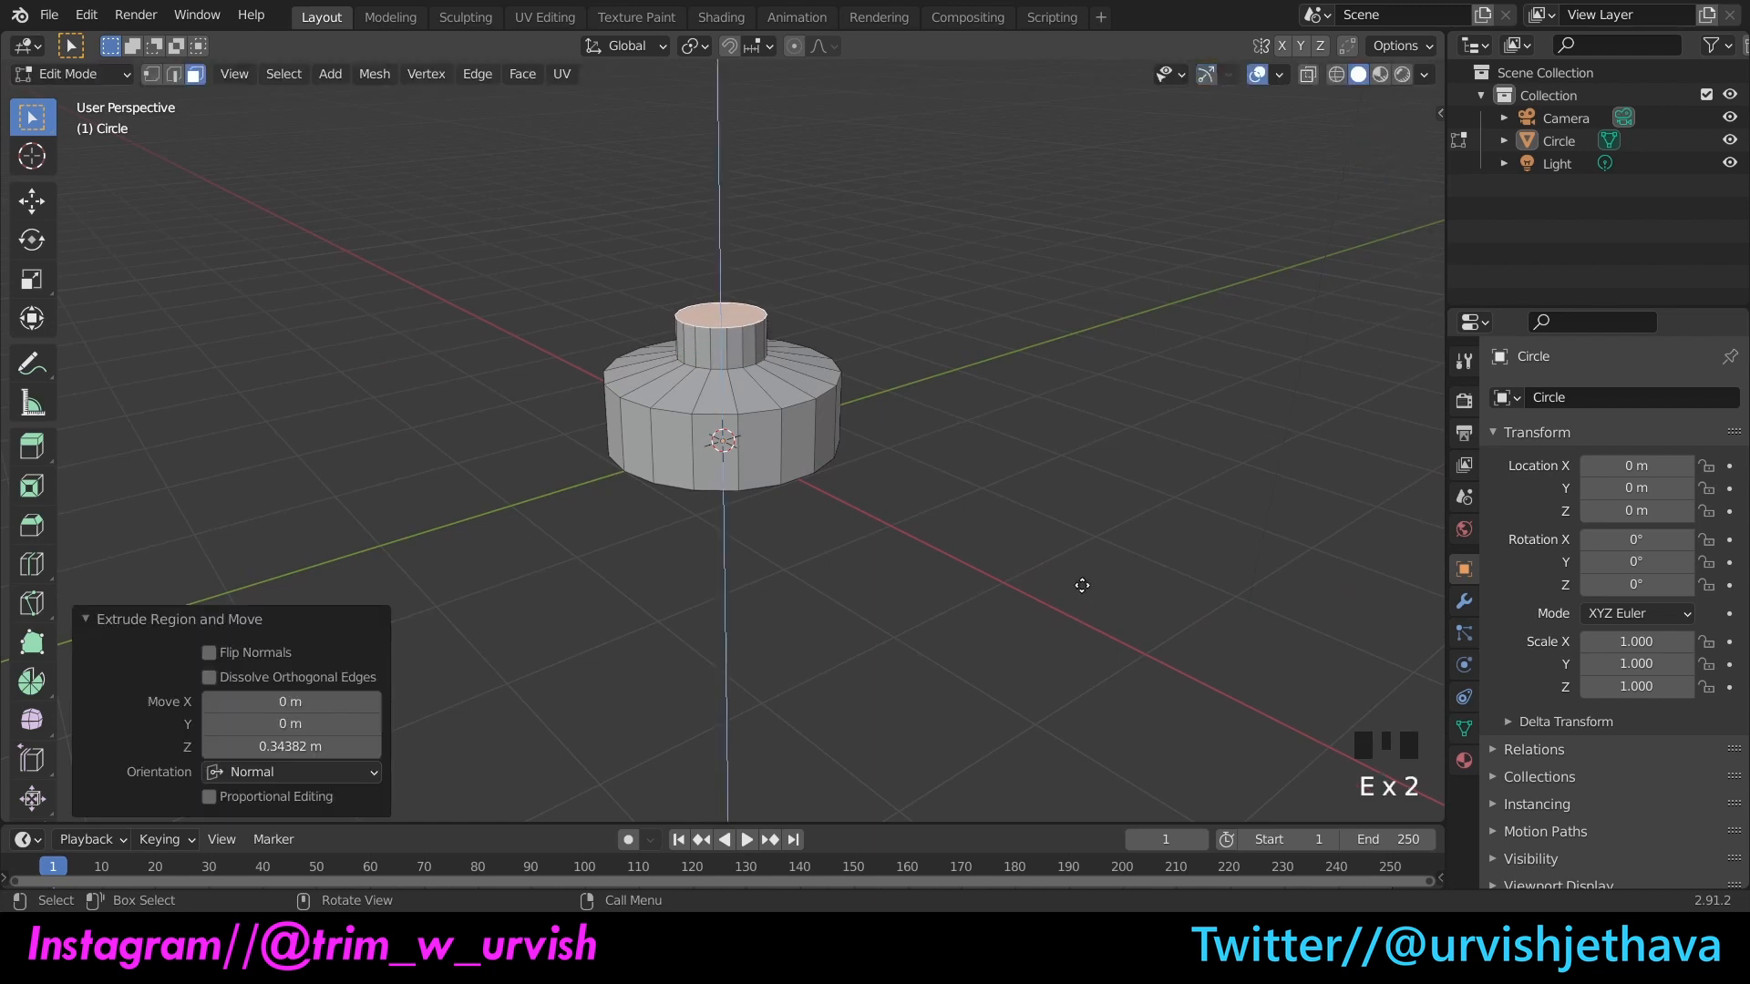
click(1068, 541)
Step: Extrude the neck's top face upward by two more segments of about 0.37 m and 0.35 m, and deselect it
key(e)
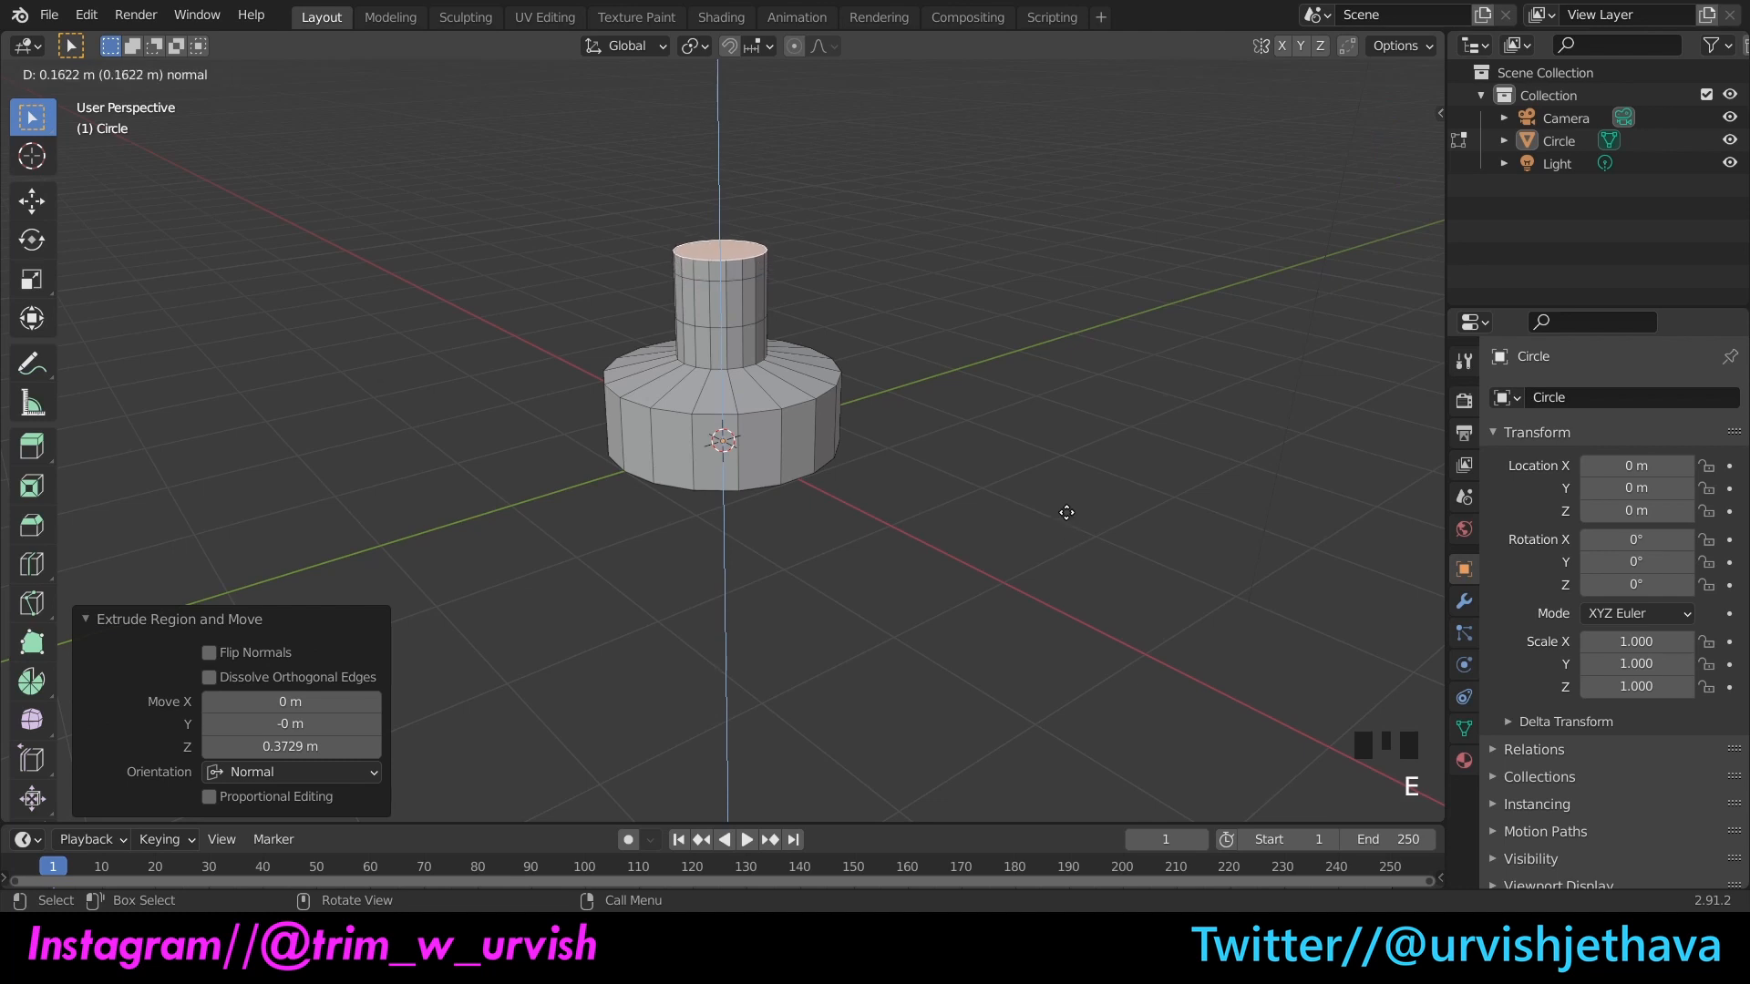
click(1067, 495)
key(e)
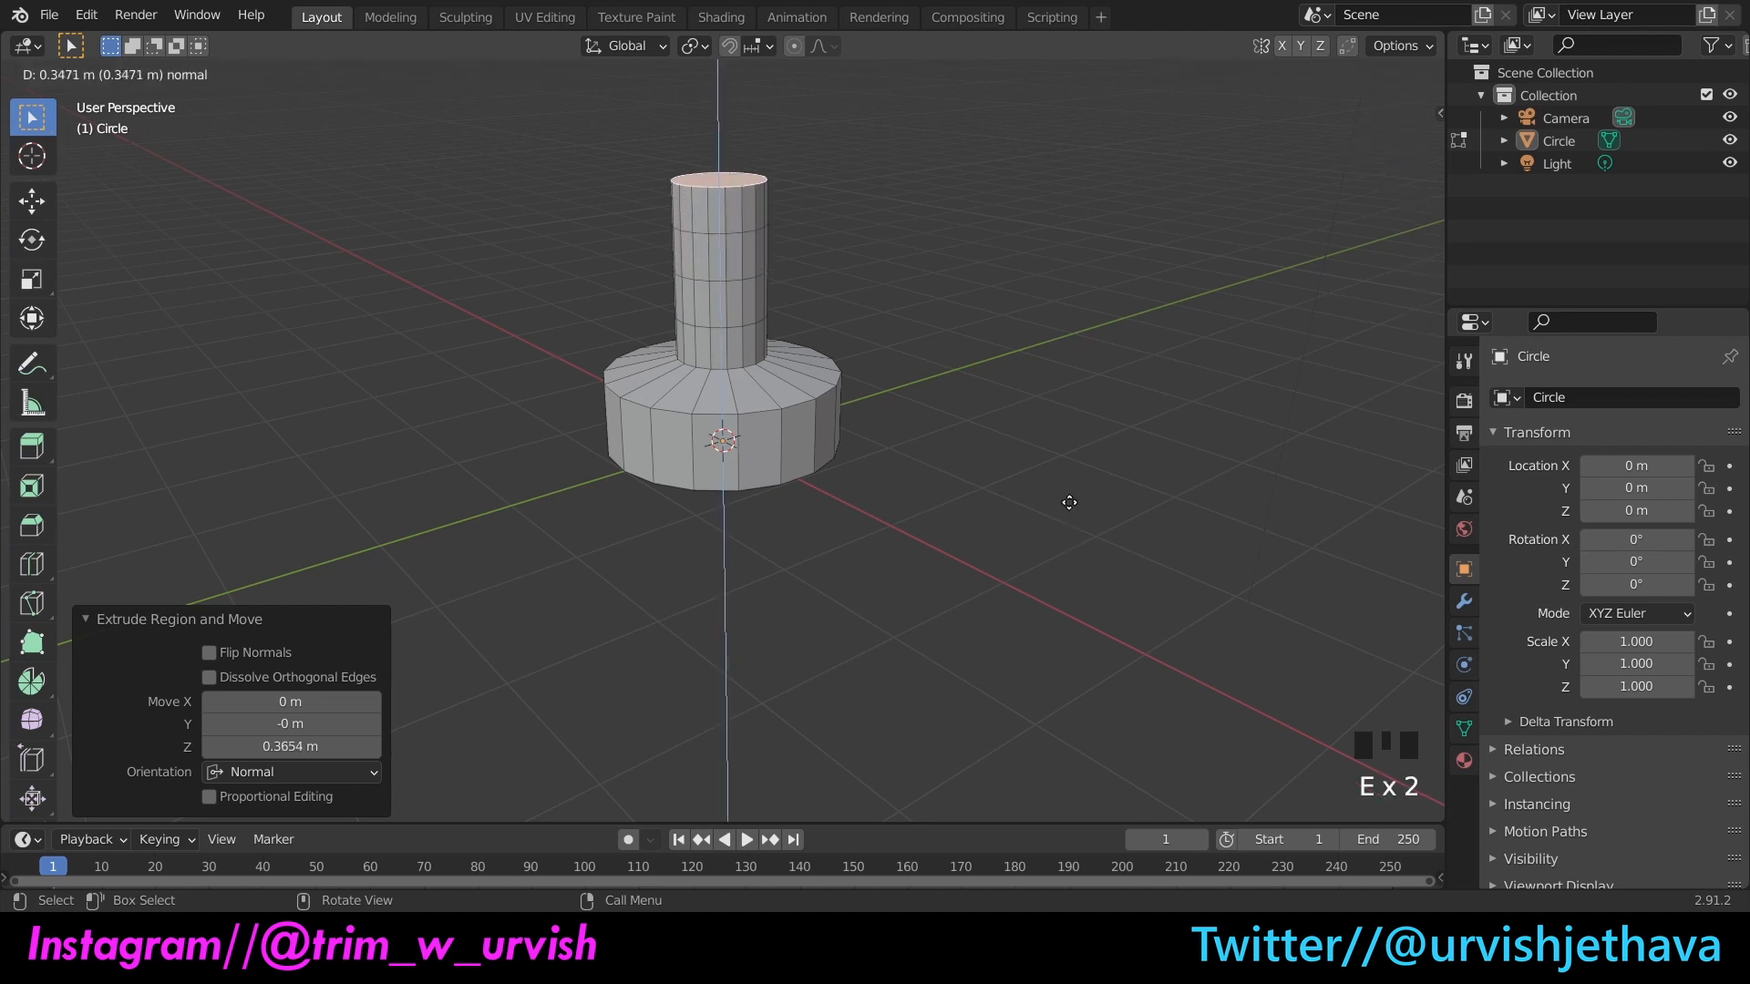
click(1070, 504)
click(1061, 451)
scroll(1215, 274, down, 2)
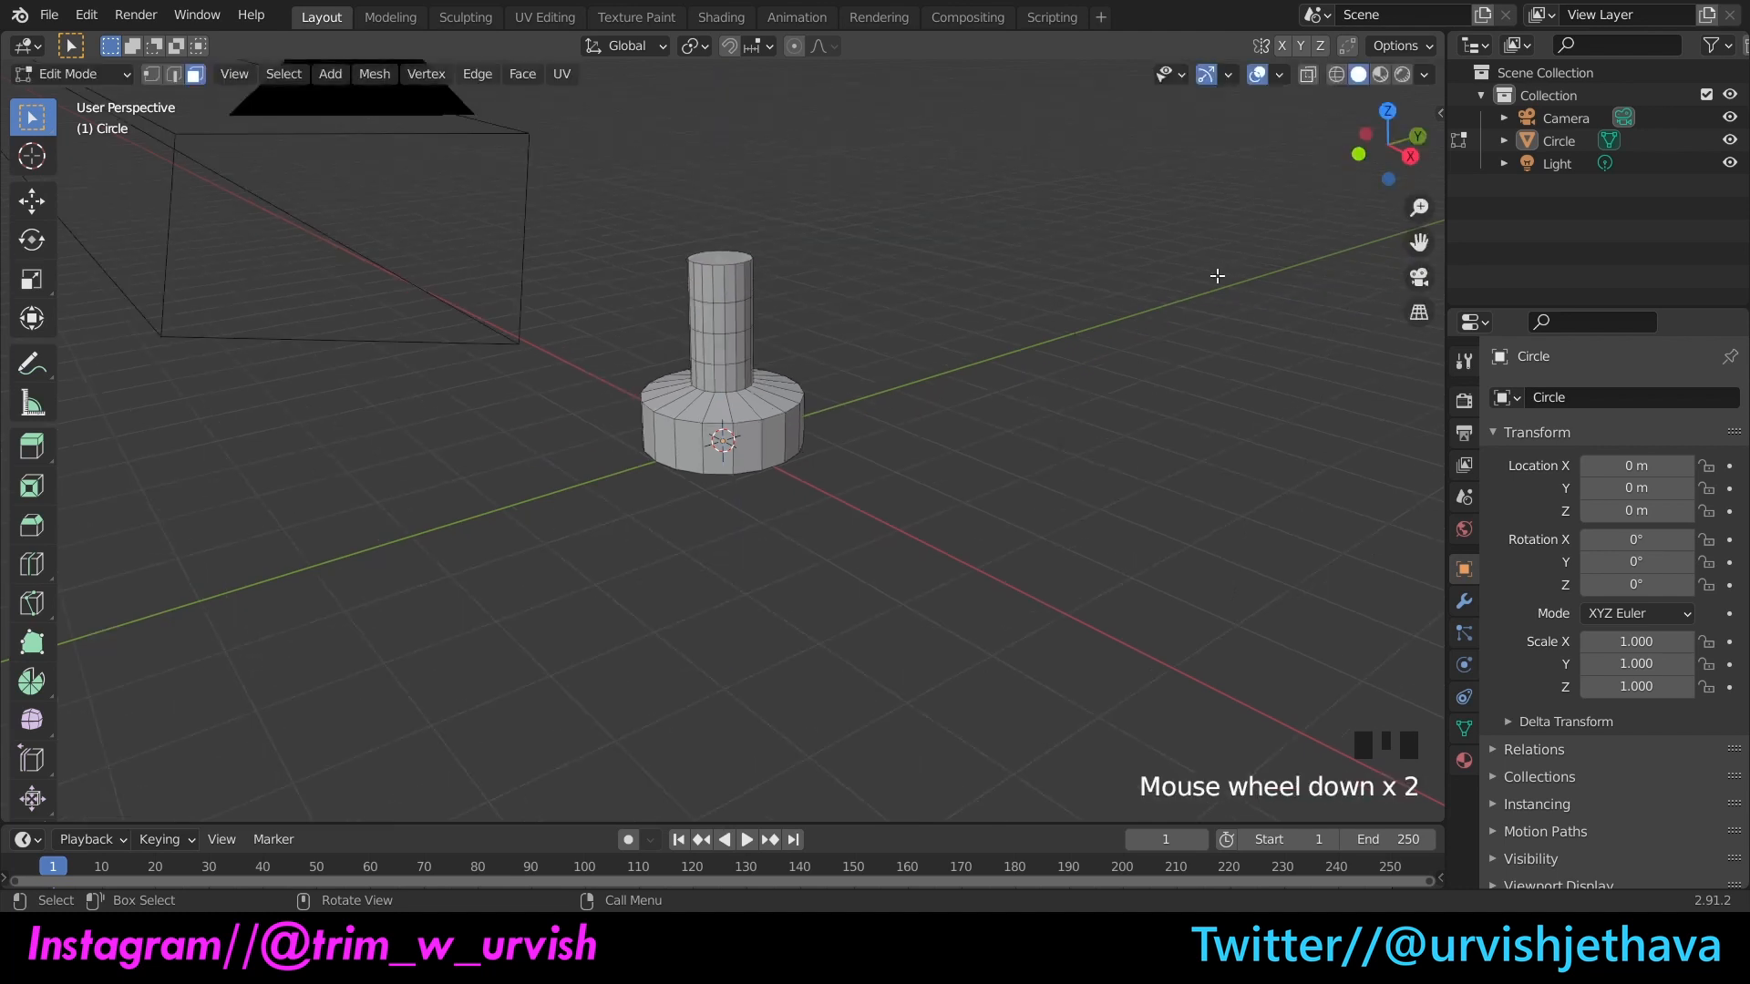
scroll(1203, 243, up, 4)
scroll(1387, 146, down, 2)
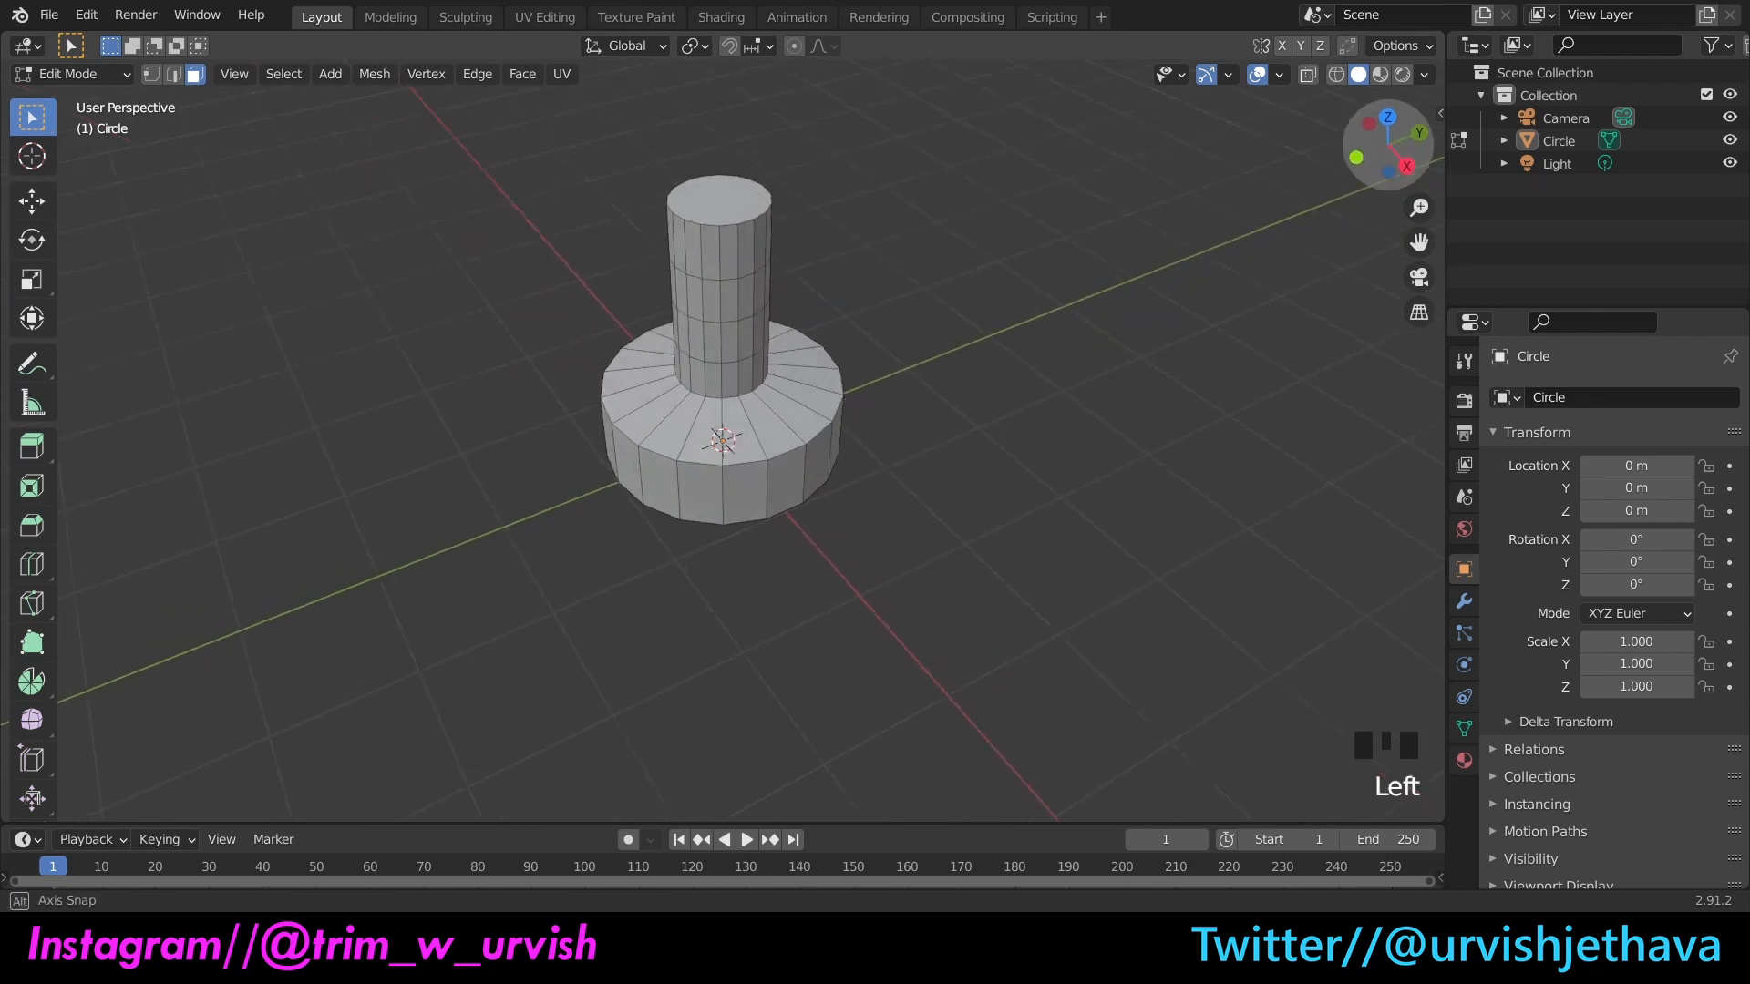
scroll(953, 249, up, 2)
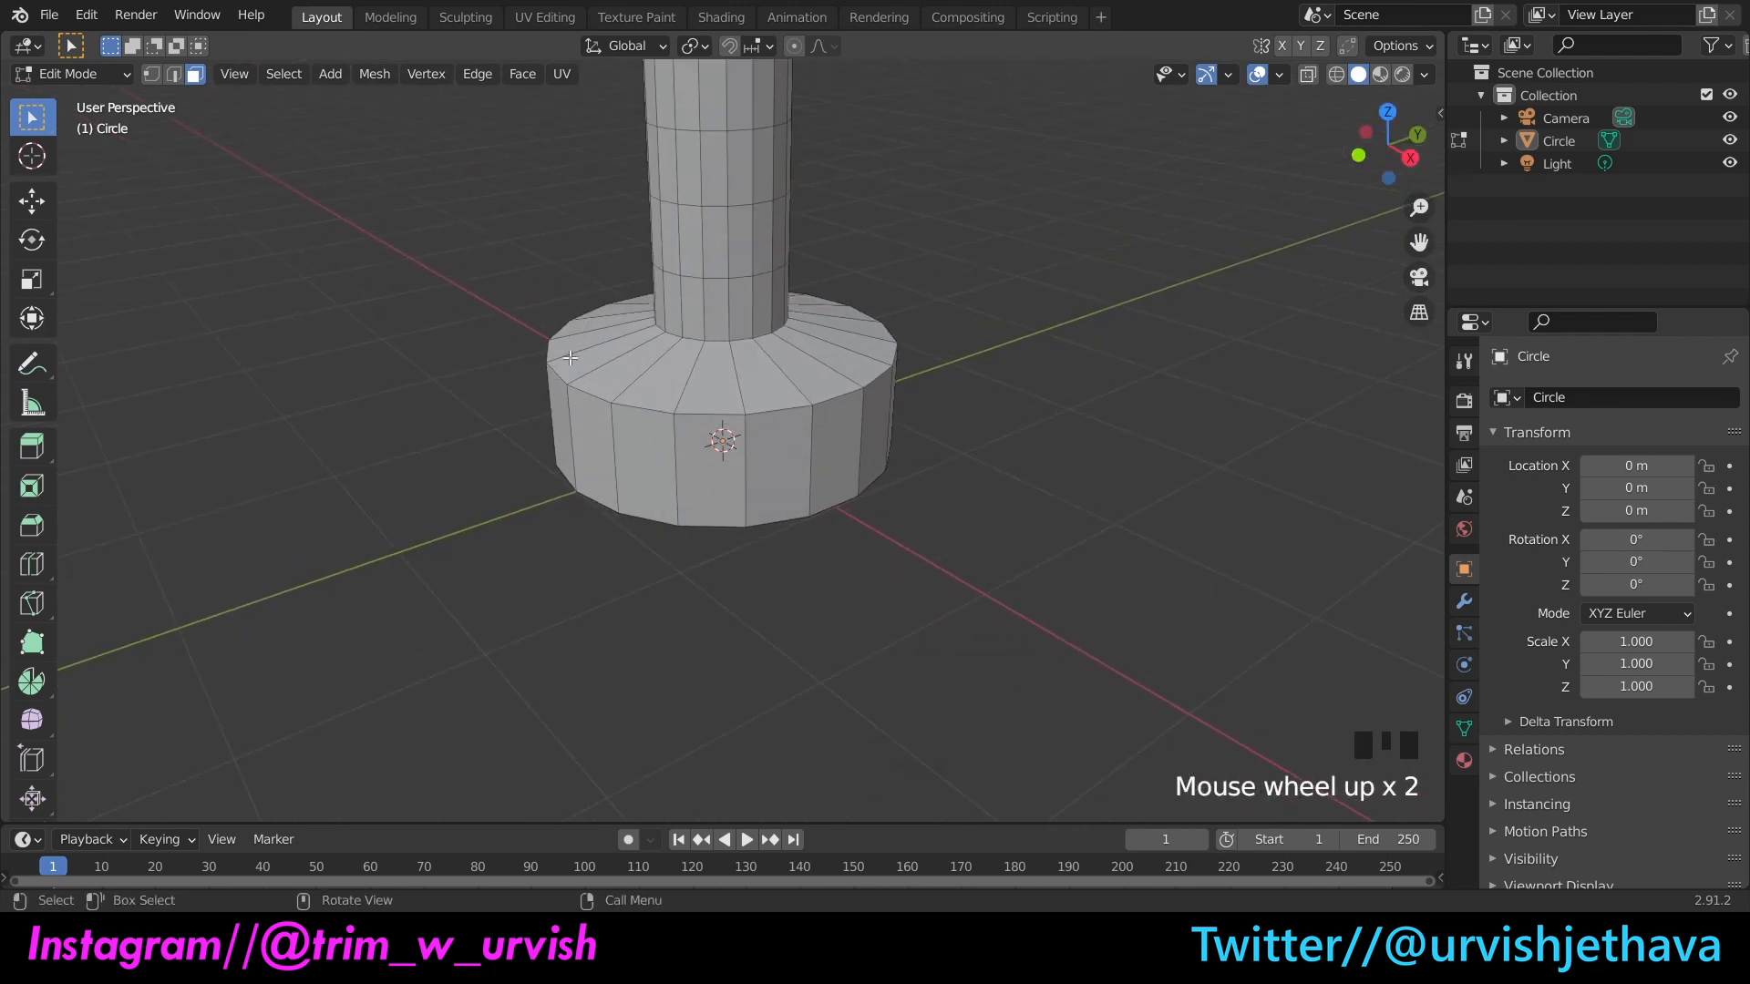
drag(1391, 149, 1386, 134)
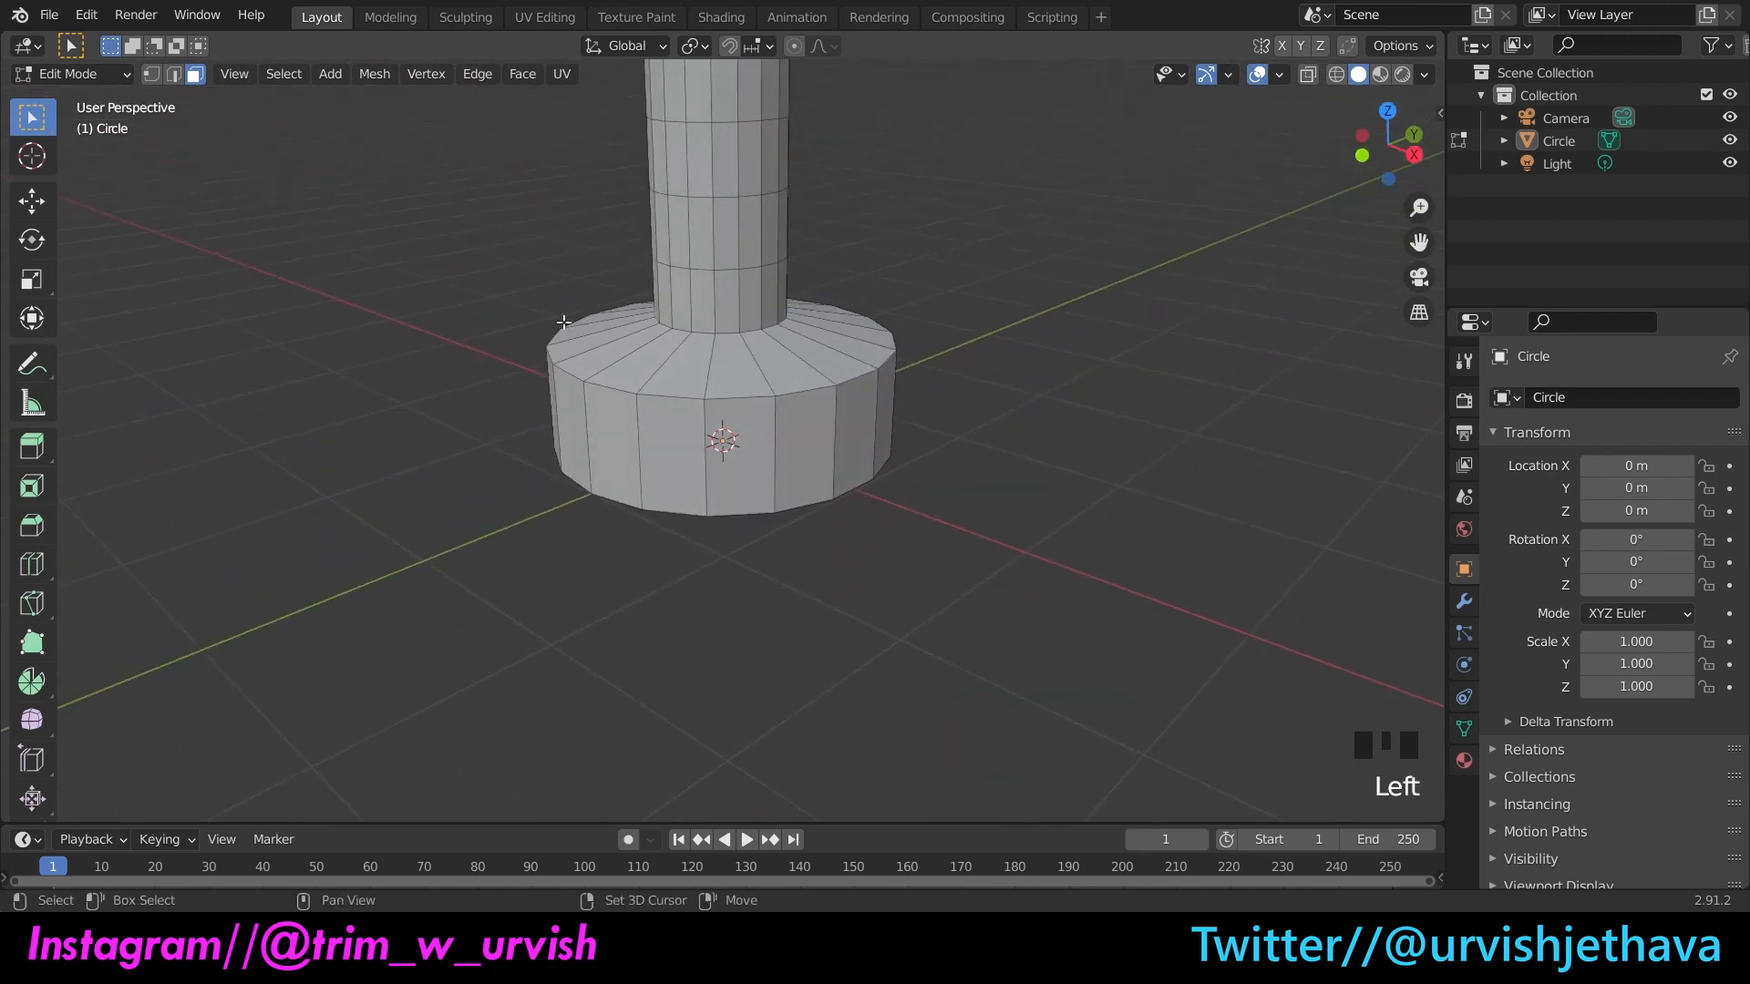
shift+drag(626, 296, 671, 328)
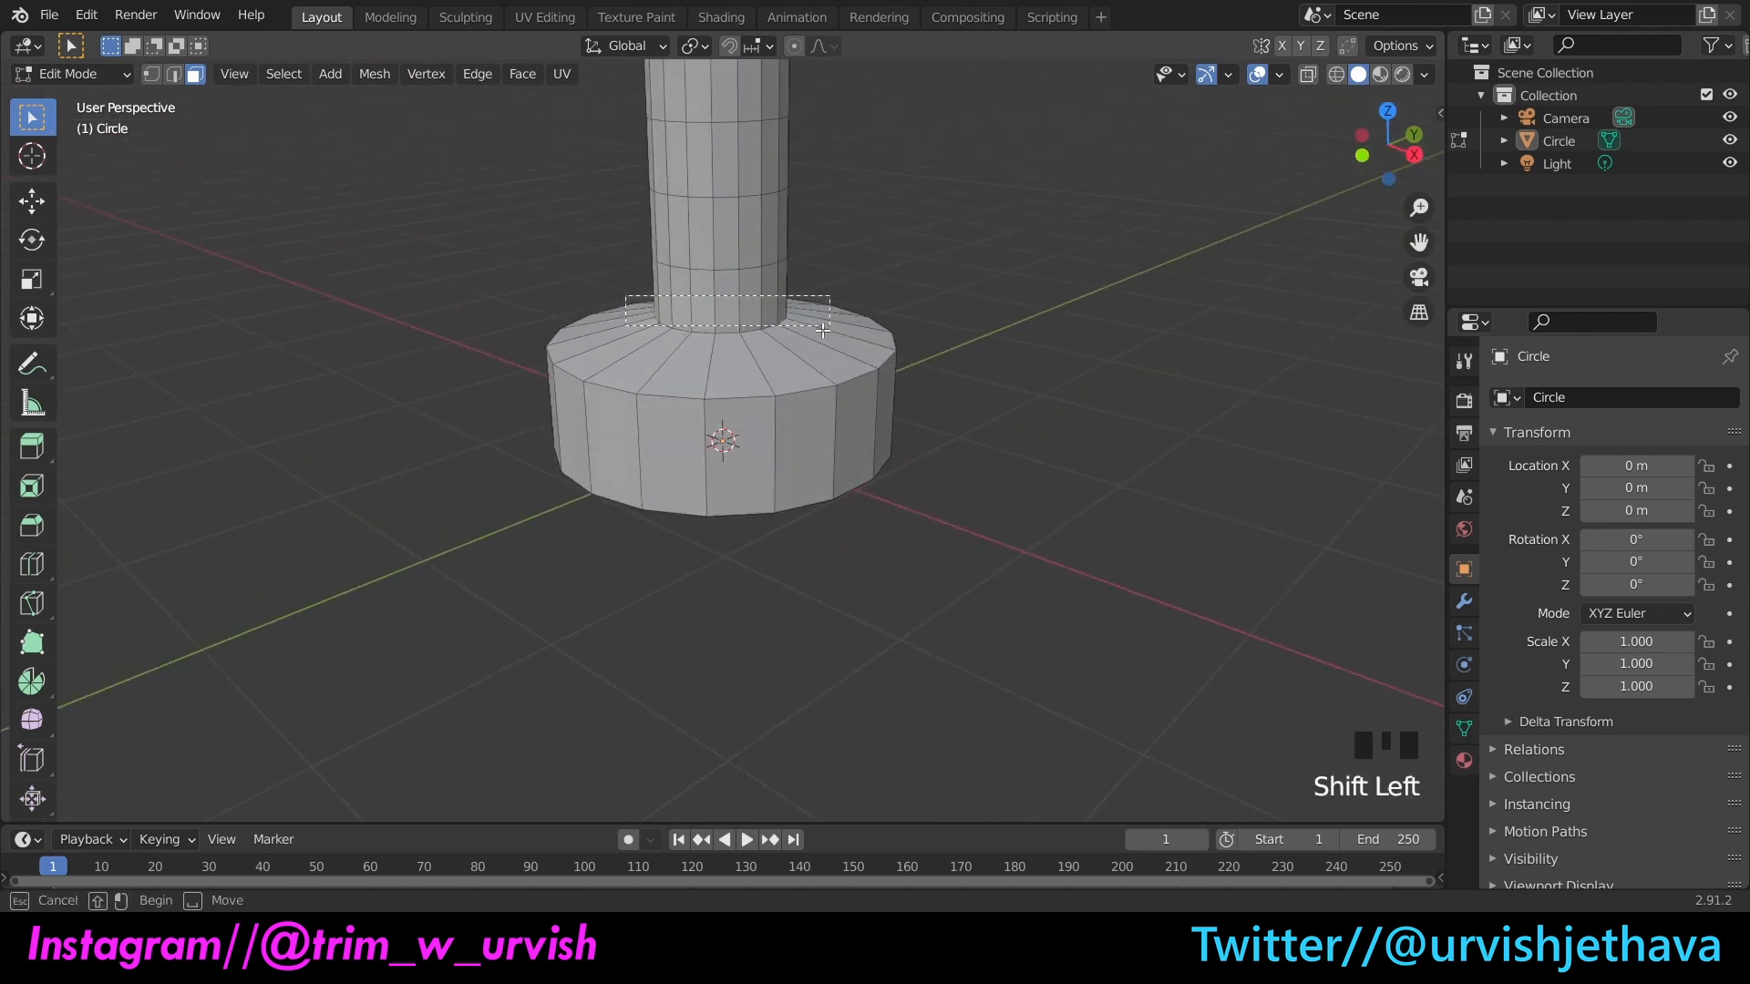
shift+drag(822, 348, 822, 348)
click(1101, 539)
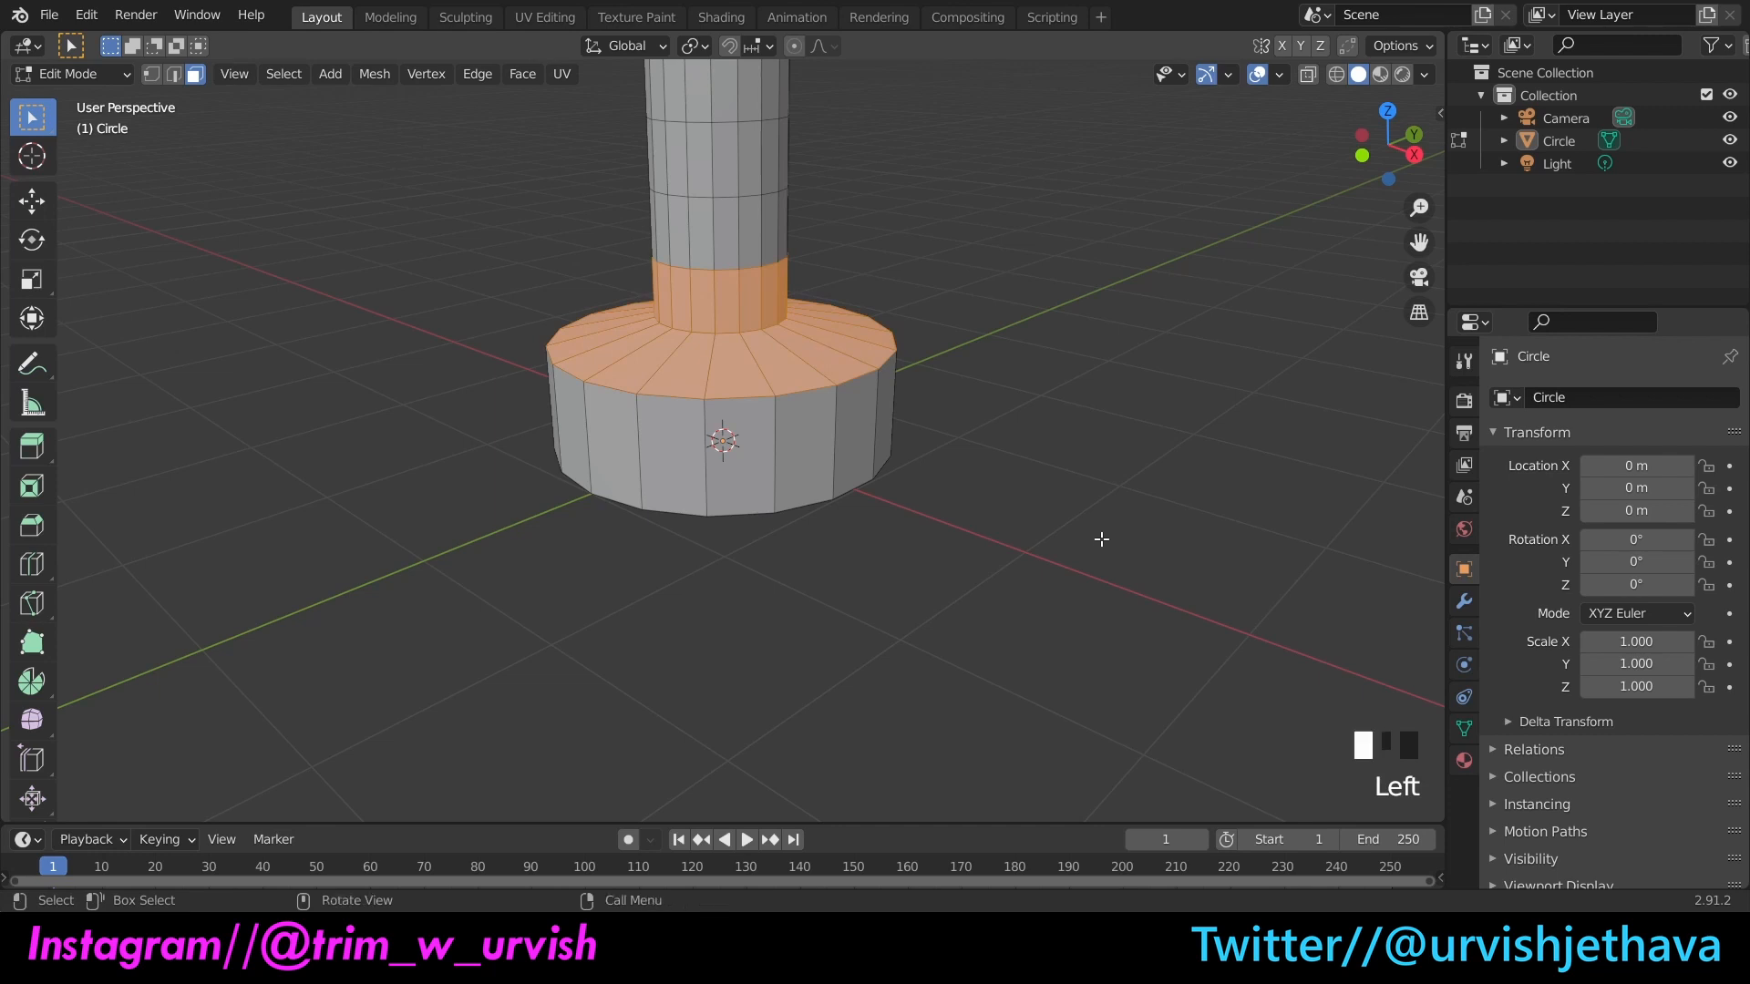
Step: In edge select mode, select the full edge loop at the neck's base, scale it down to about 0.80, and deselect it
click(172, 77)
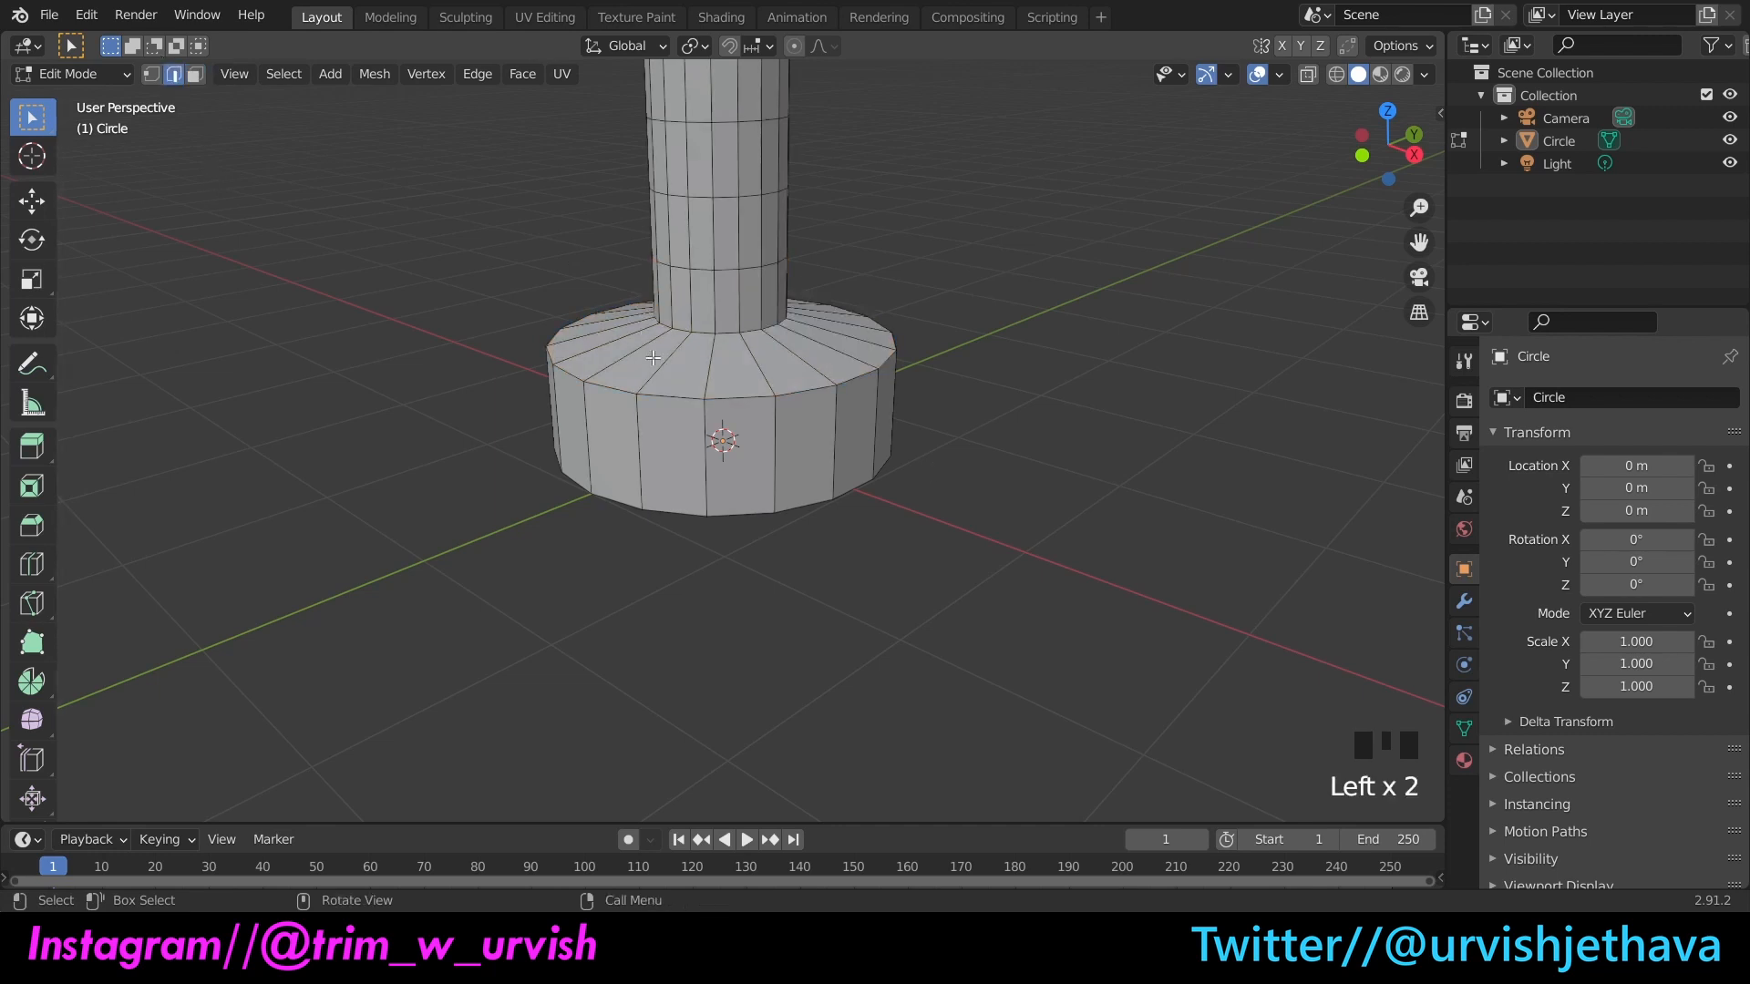
shift+drag(632, 301, 812, 342)
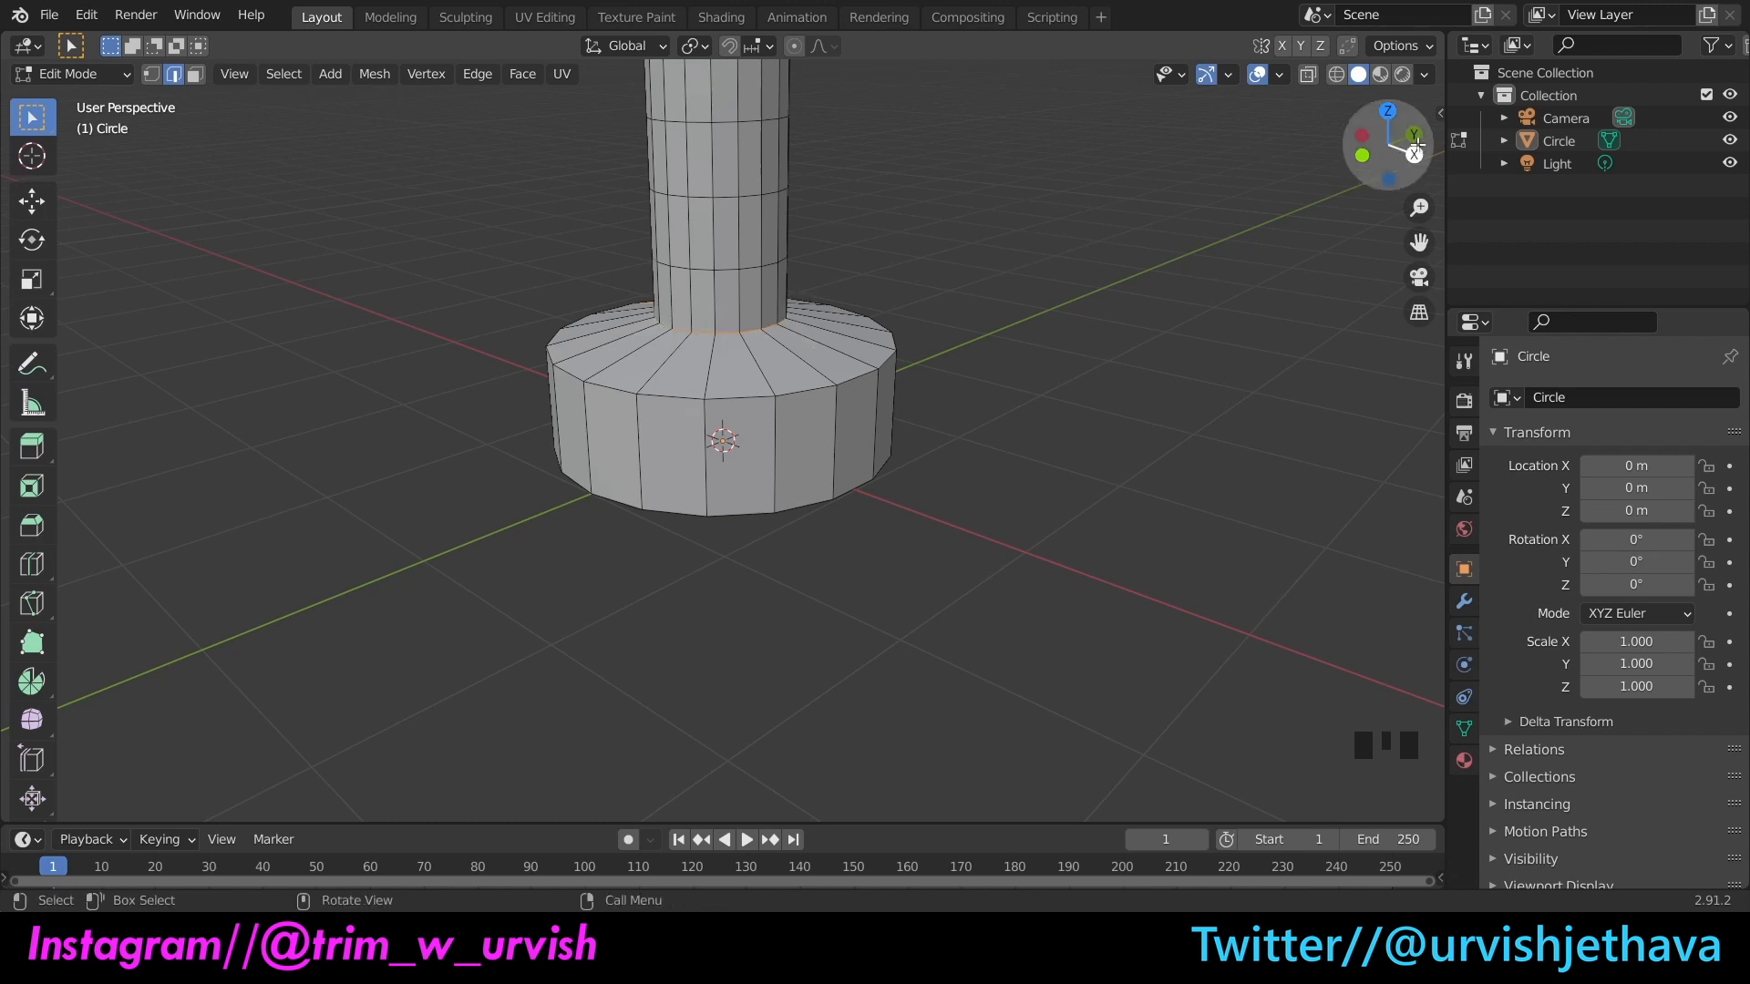
drag(1386, 153, 1028, 178)
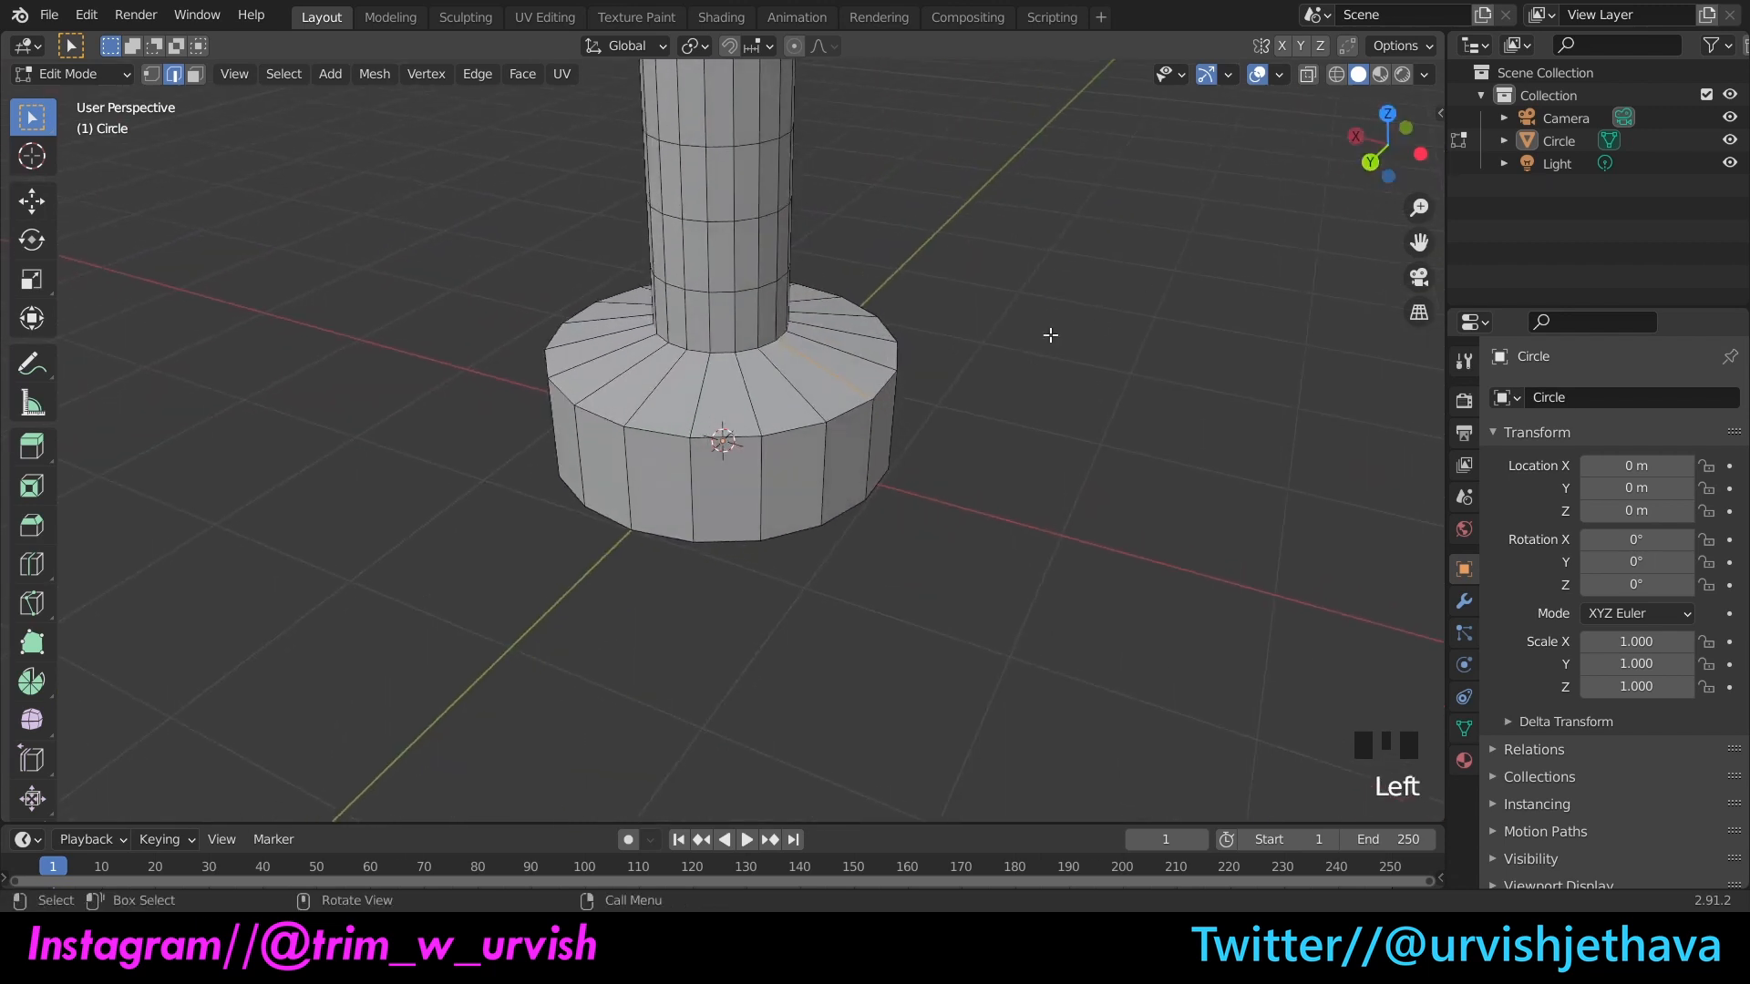
shift+drag(639, 317, 786, 362)
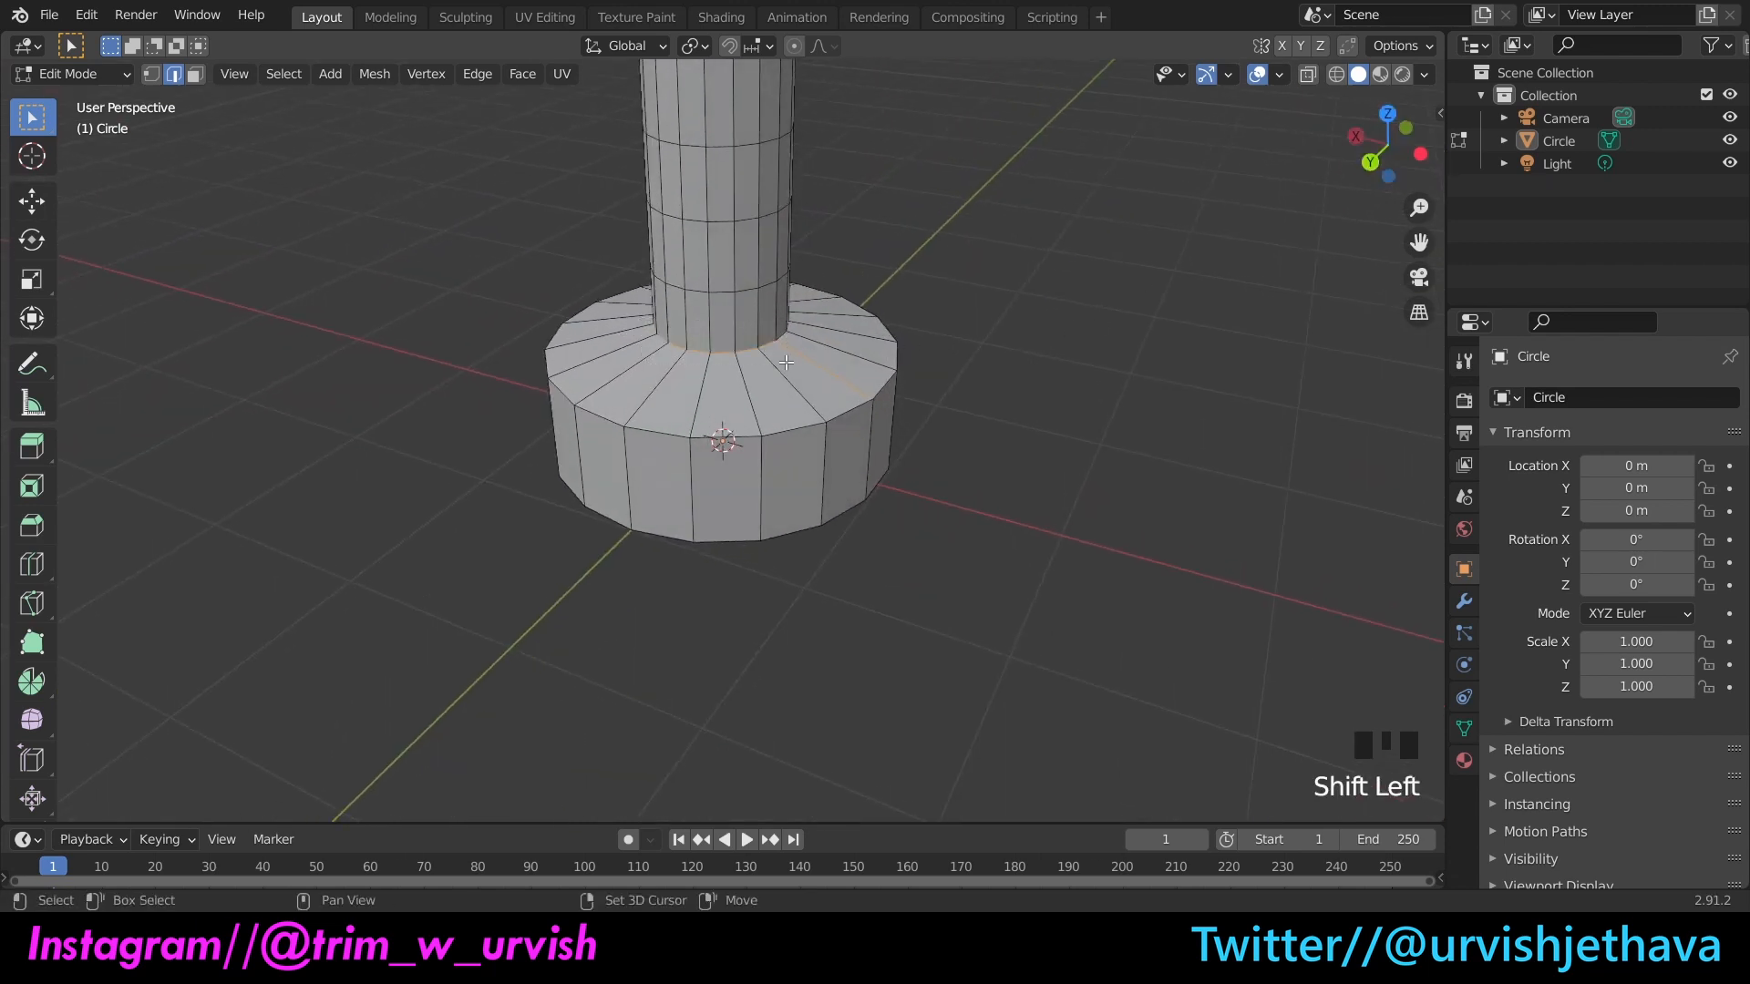
shift+click(828, 377)
shift+drag(1404, 129, 784, 356)
drag(1399, 137, 1327, 320)
key(s)
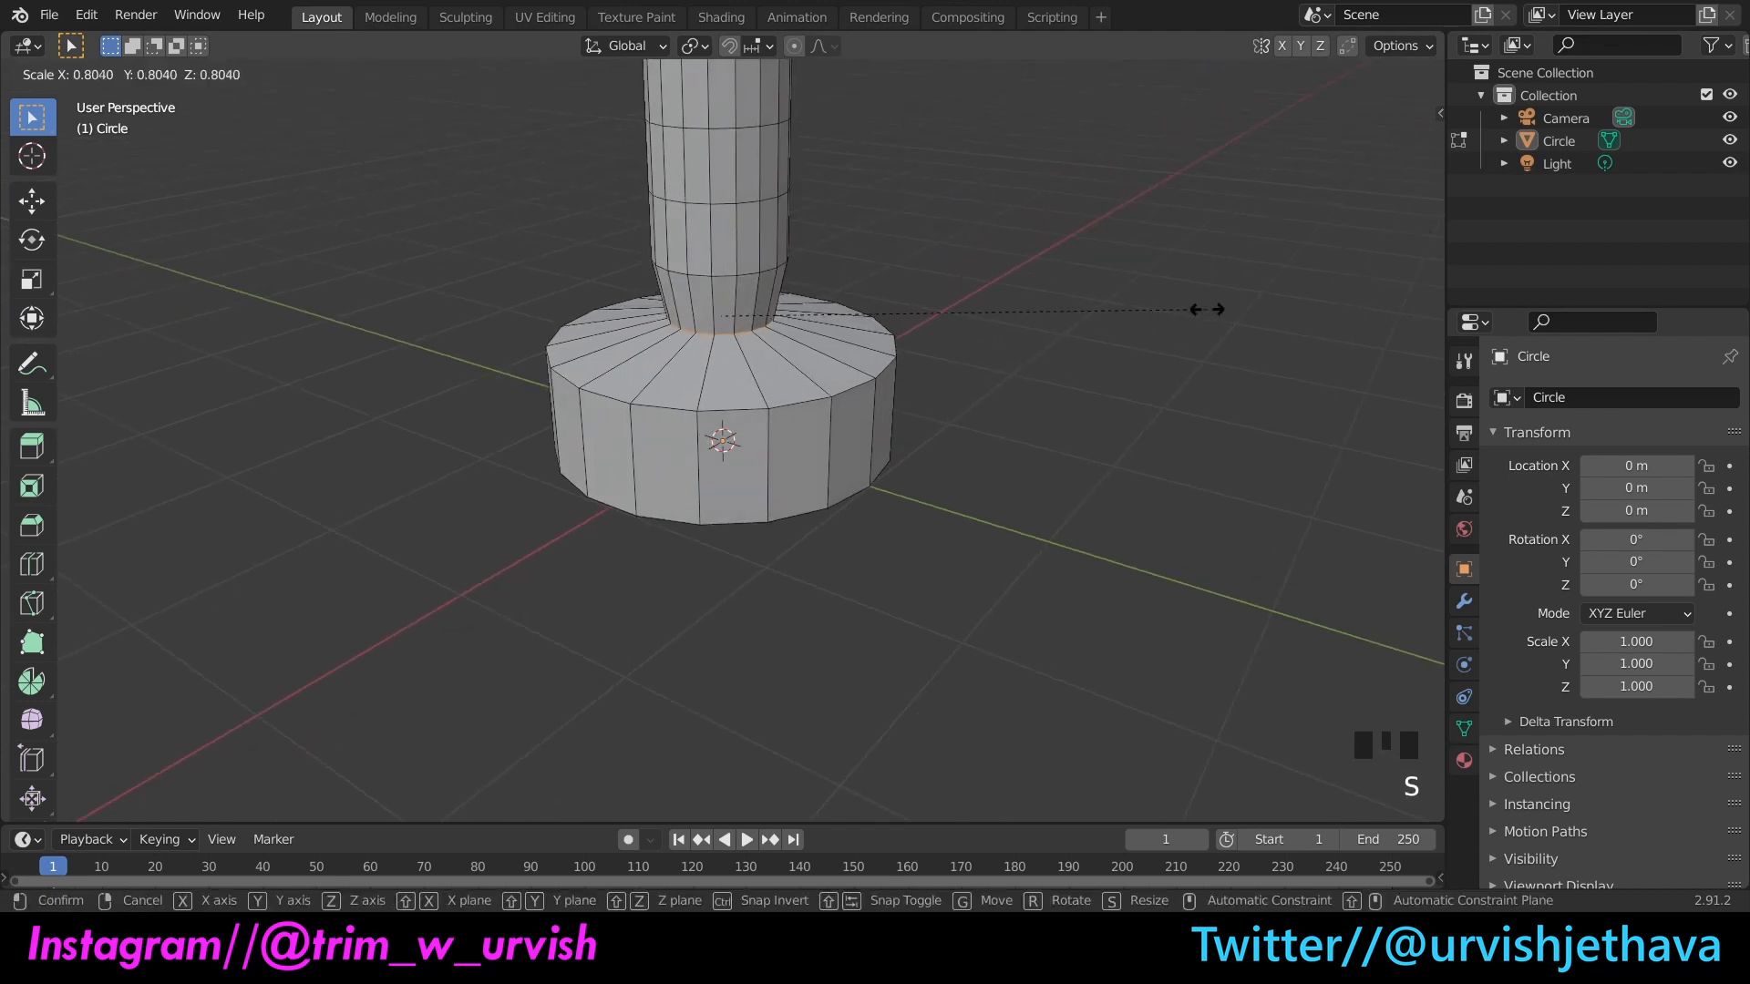
click(1207, 310)
click(1187, 375)
Step: Select the complete edge loop at the top of the neck's lowest segment
mouse_move(1388, 146)
mouse_down()
mouse_move(1394, 205)
mouse_move(1400, 155)
mouse_up()
shift+drag(613, 232, 824, 314)
drag(1388, 145, 1458, 150)
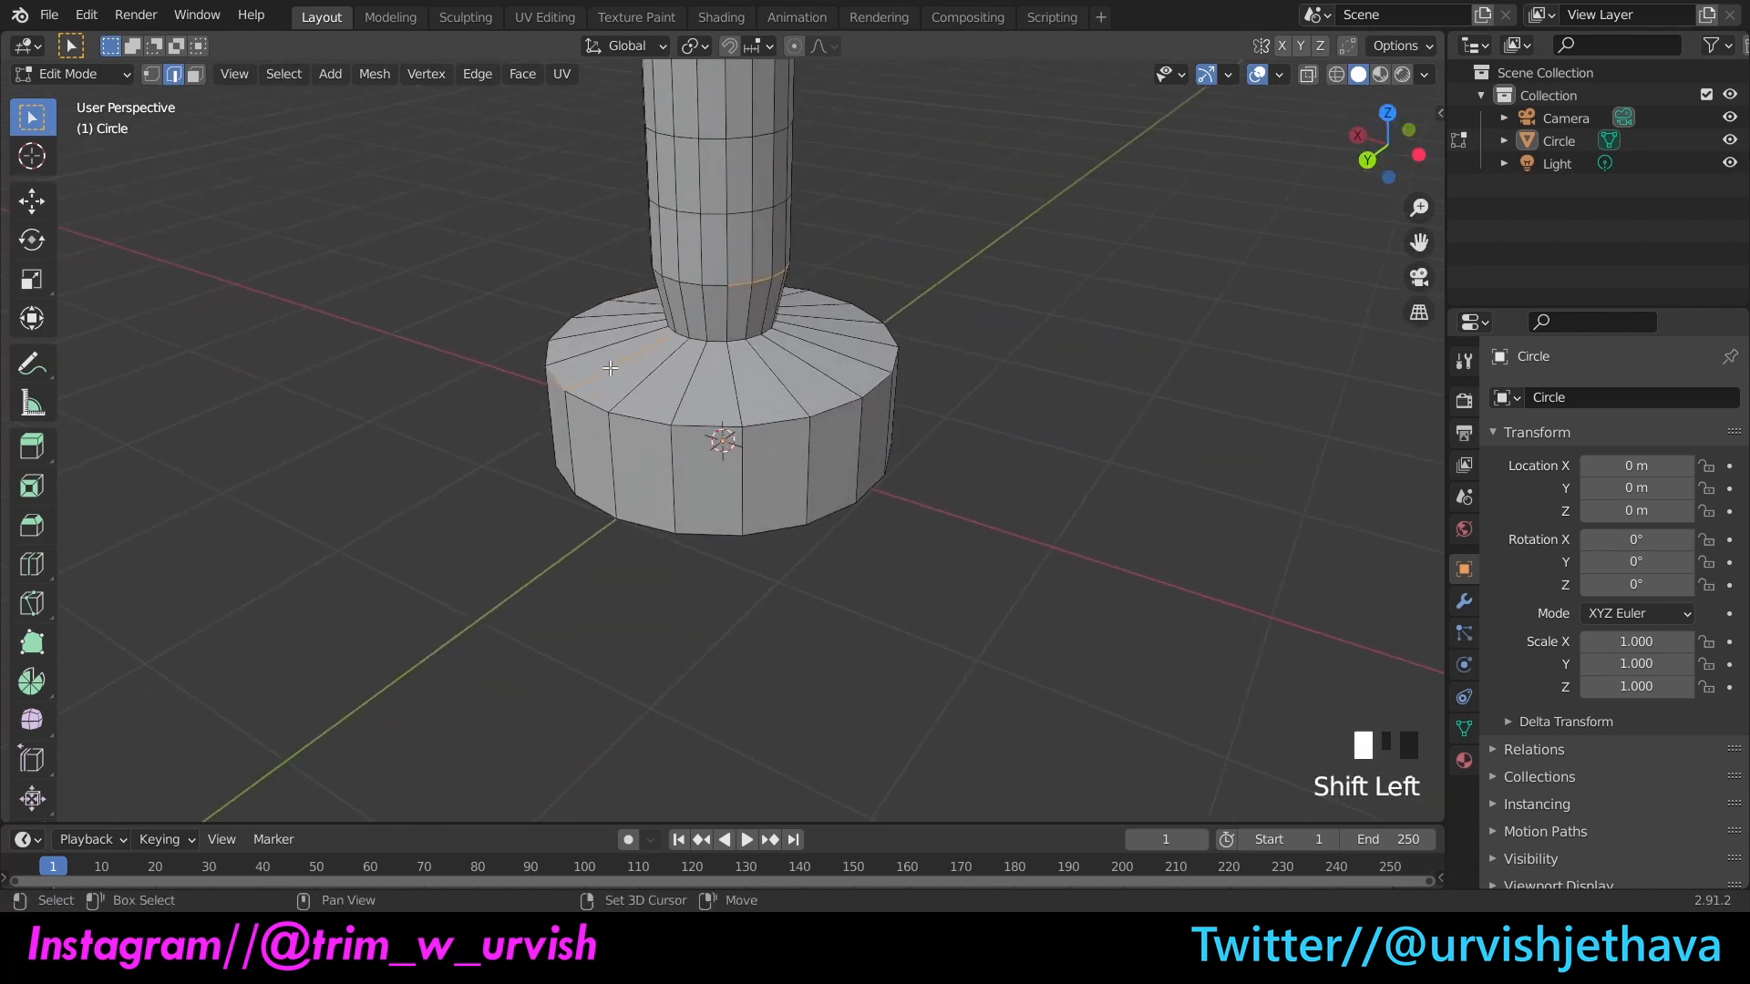
shift+click(560, 376)
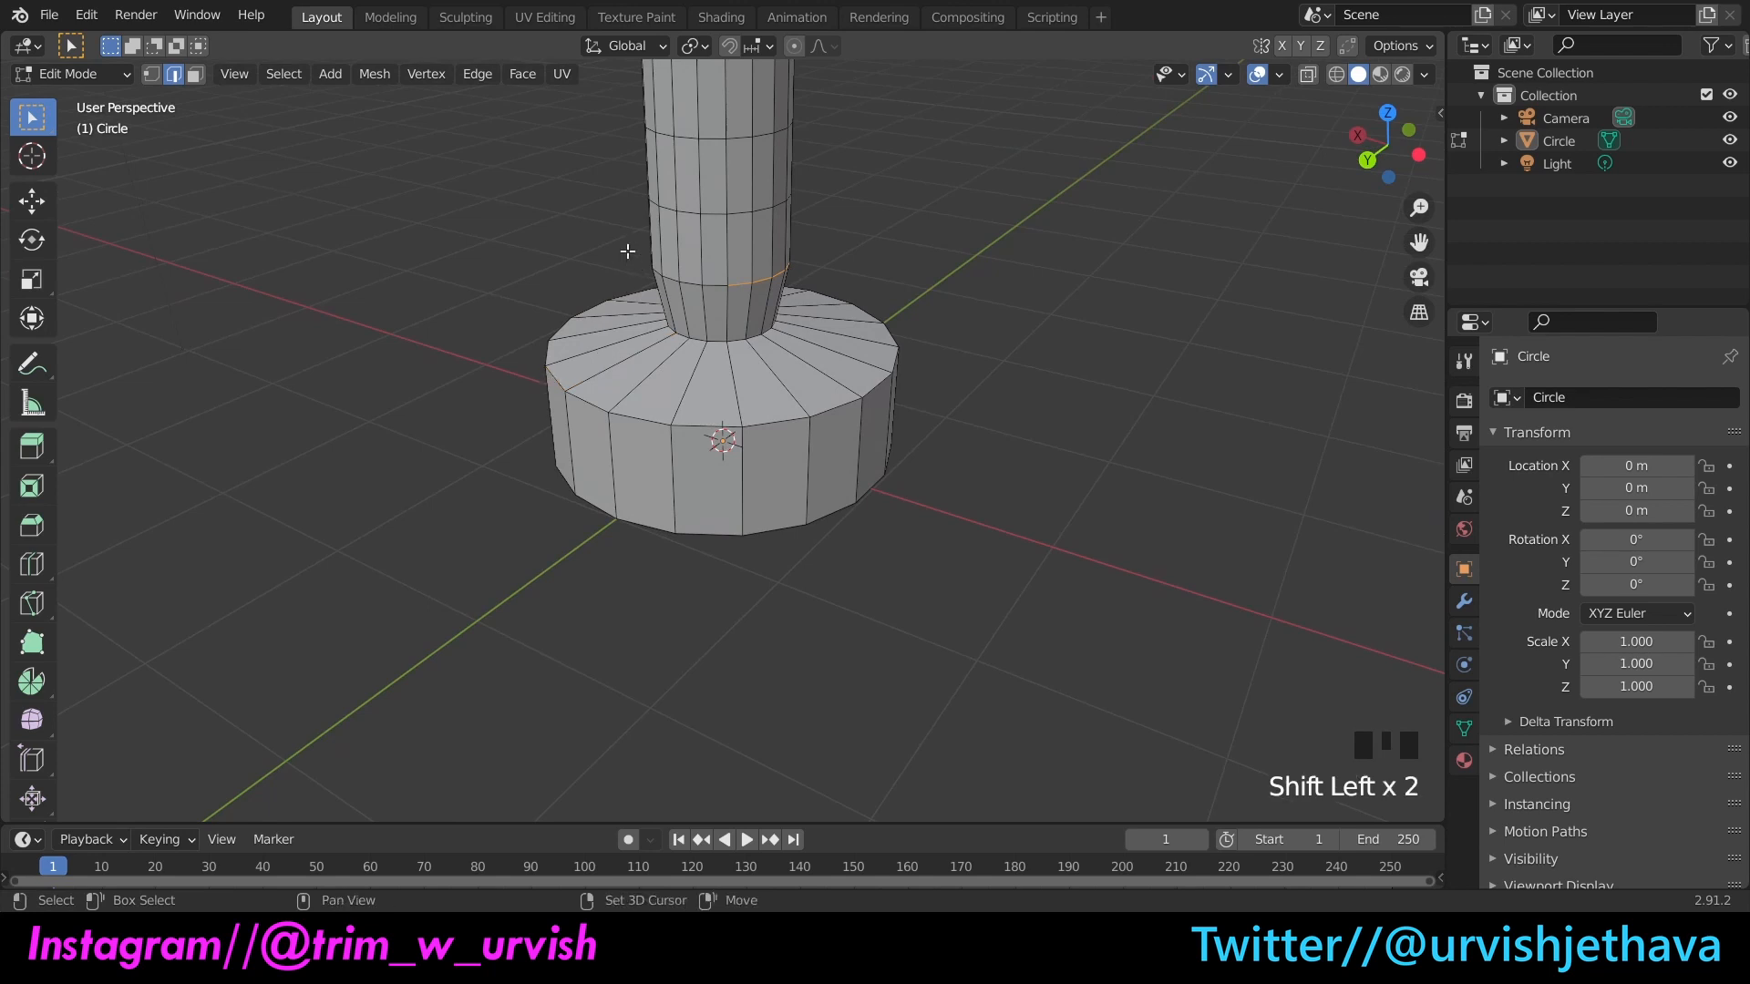
shift+click(660, 278)
drag(1407, 147, 697, 245)
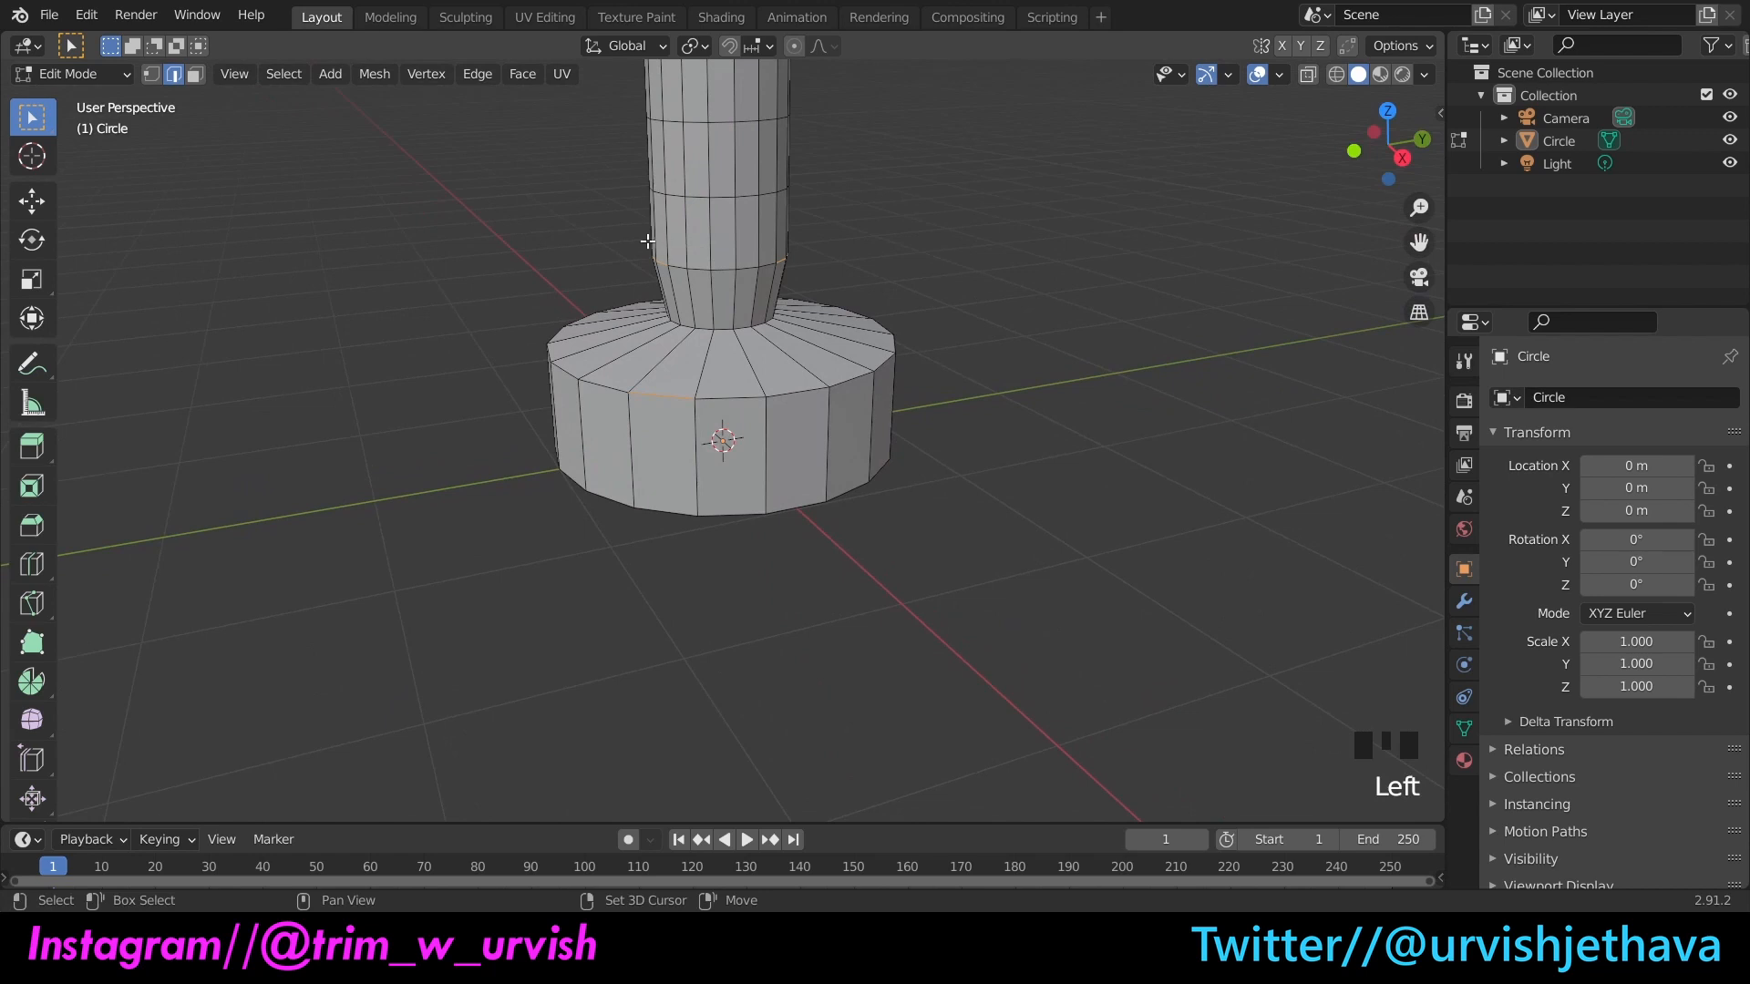
shift+click(777, 261)
drag(1404, 147, 1240, 264)
Step: Try to scale the selected neck loop down to about 0.87, and undo the scaling
key(s)
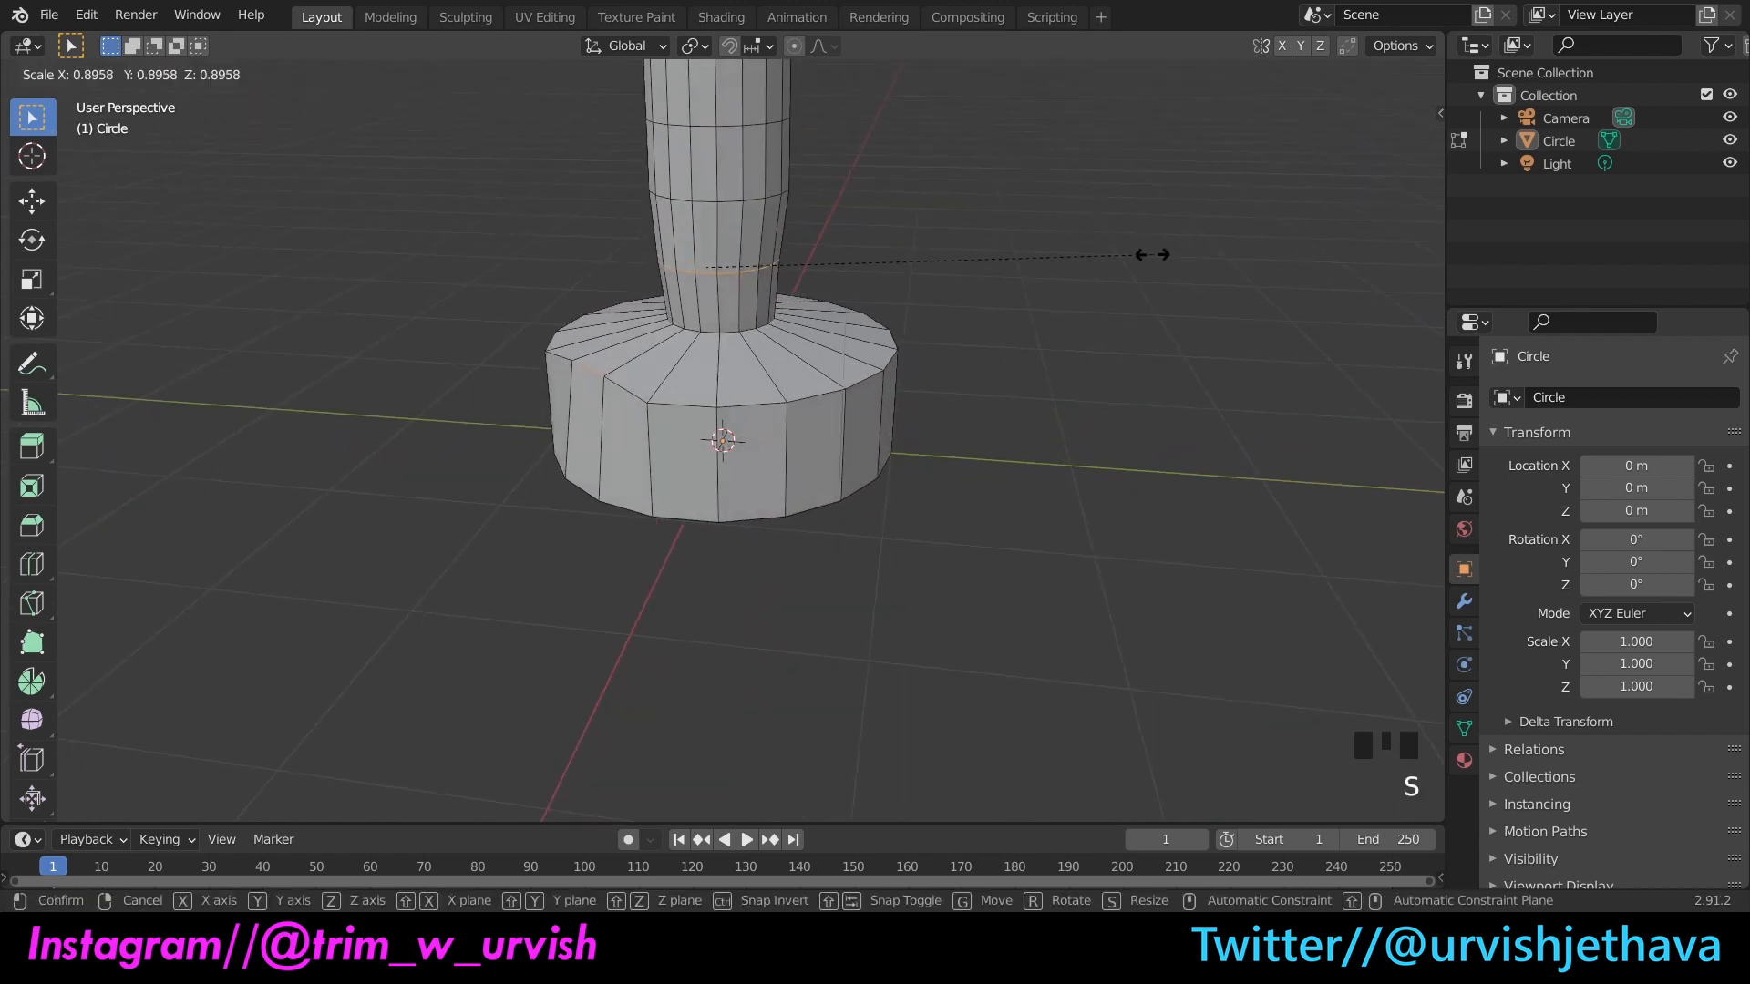
click(1142, 255)
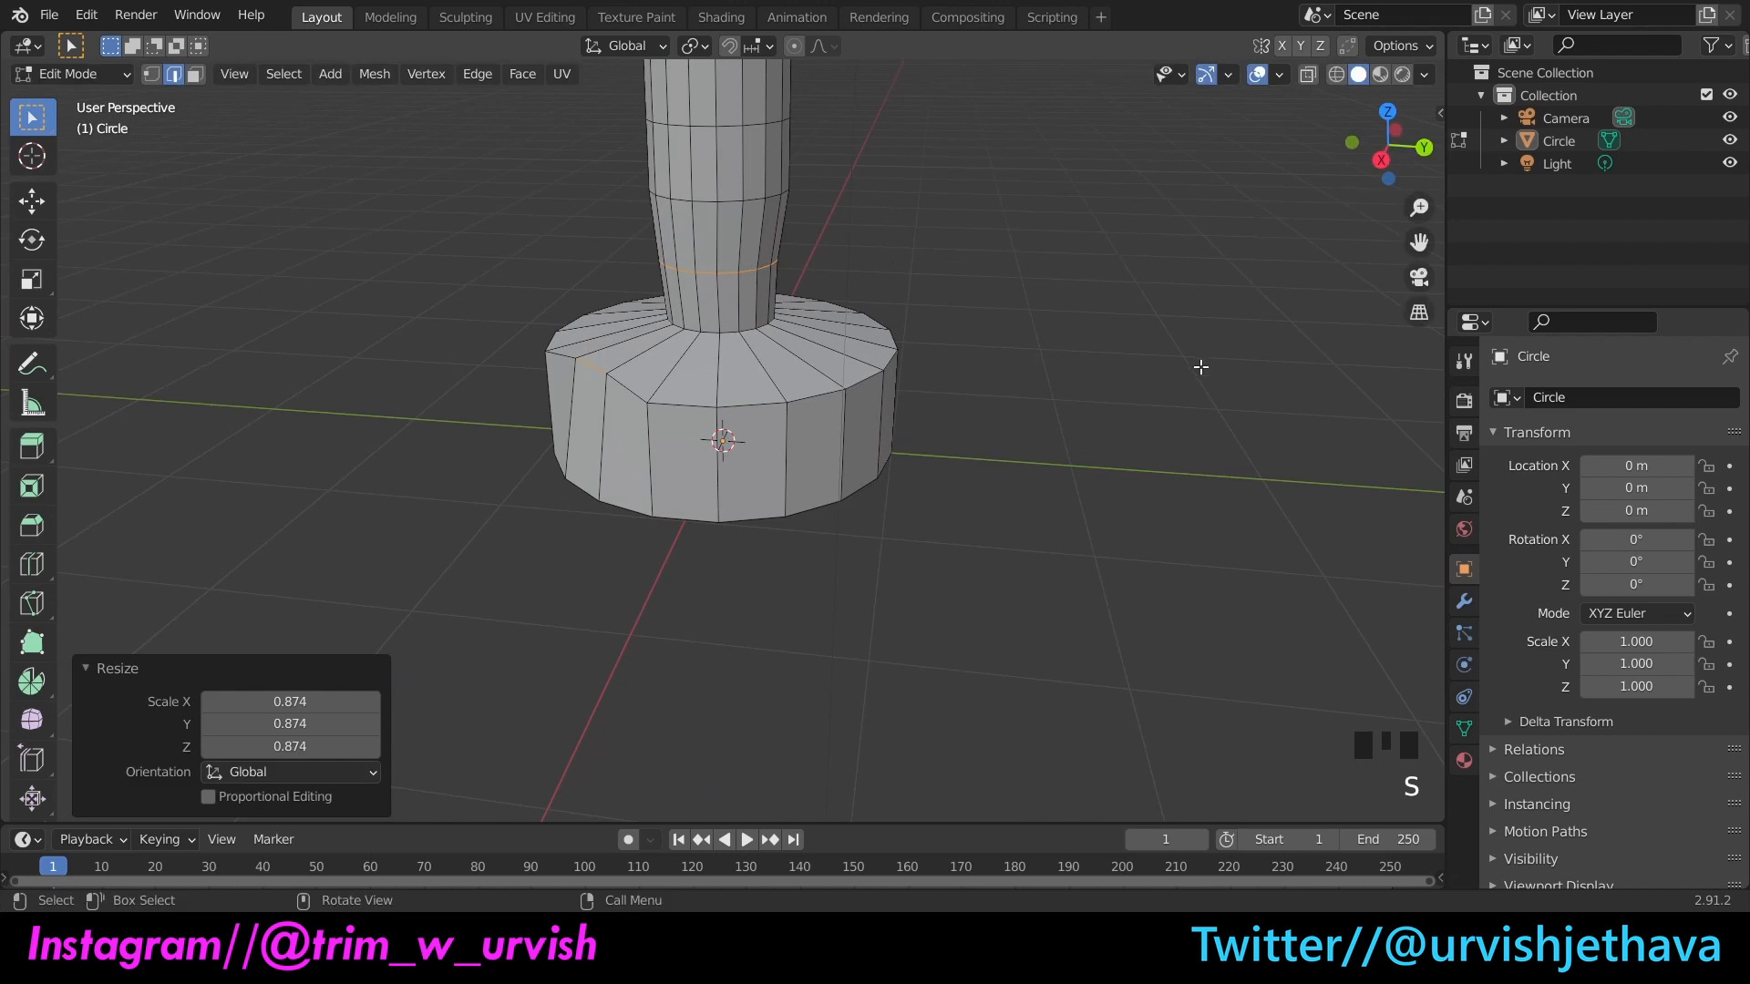
click(1213, 407)
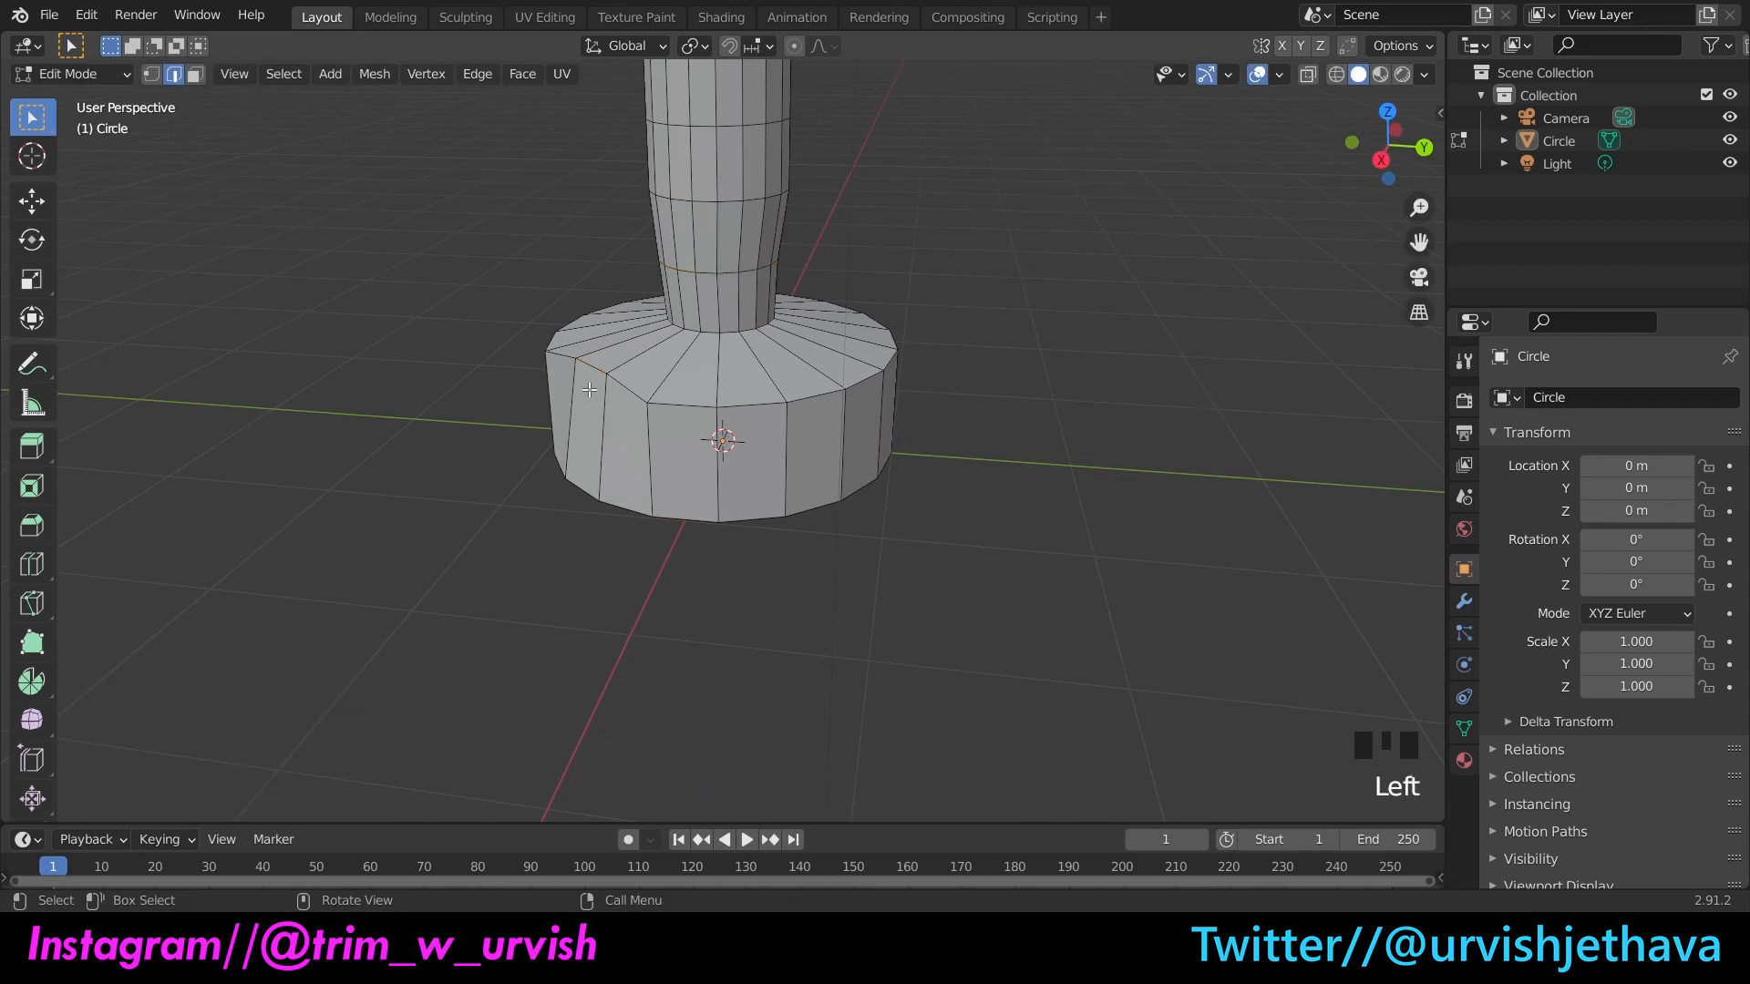
key(ctrl)
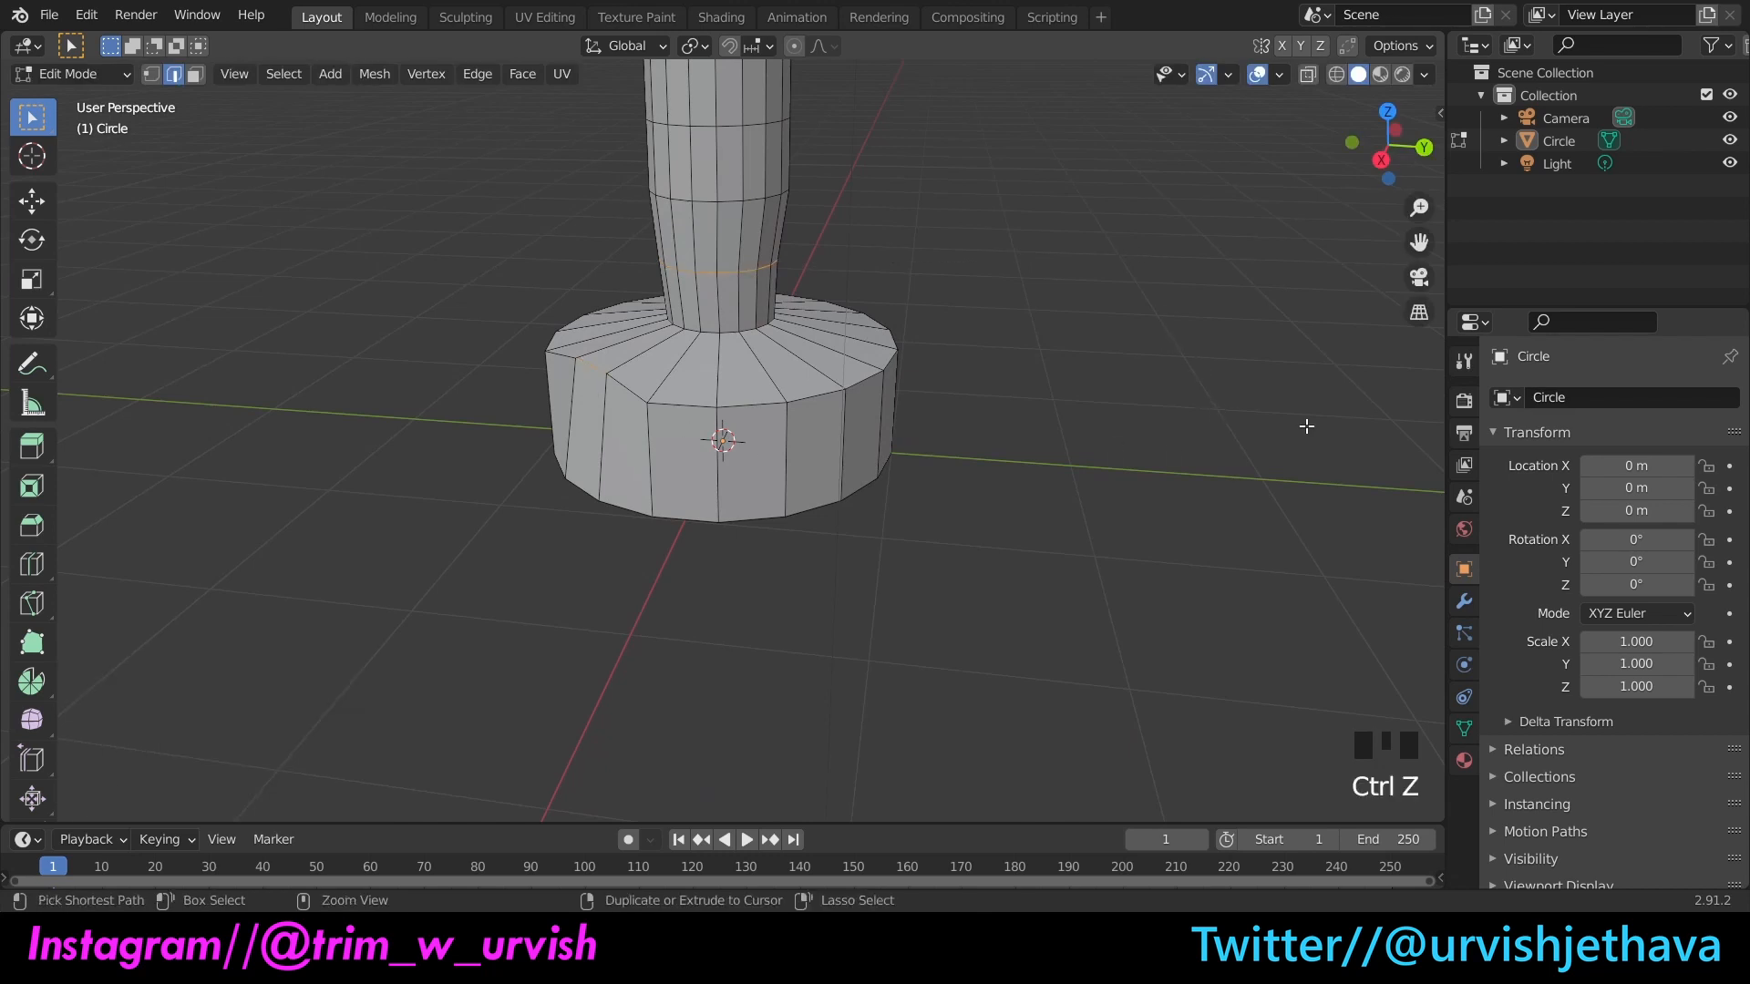
key(ctrl+z)
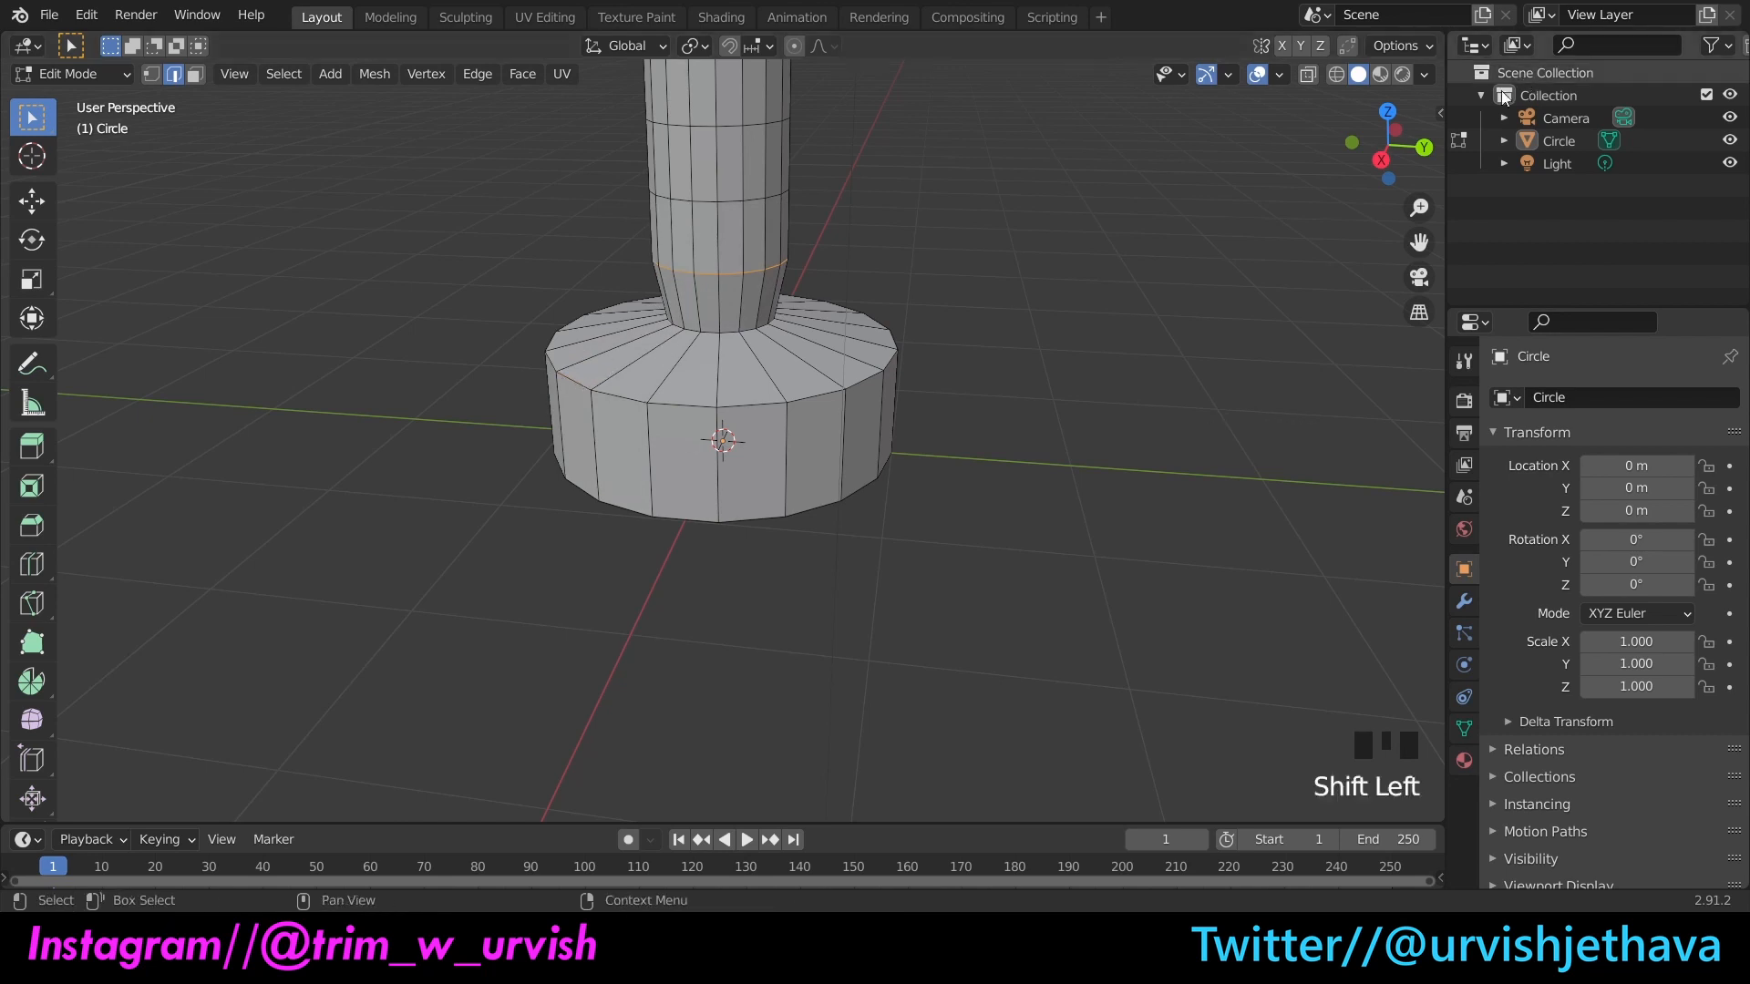
Step: Scale the edge loop above the neck's lowest segment down to match the narrowed base loop, and deselect it
drag(1388, 146, 1124, 280)
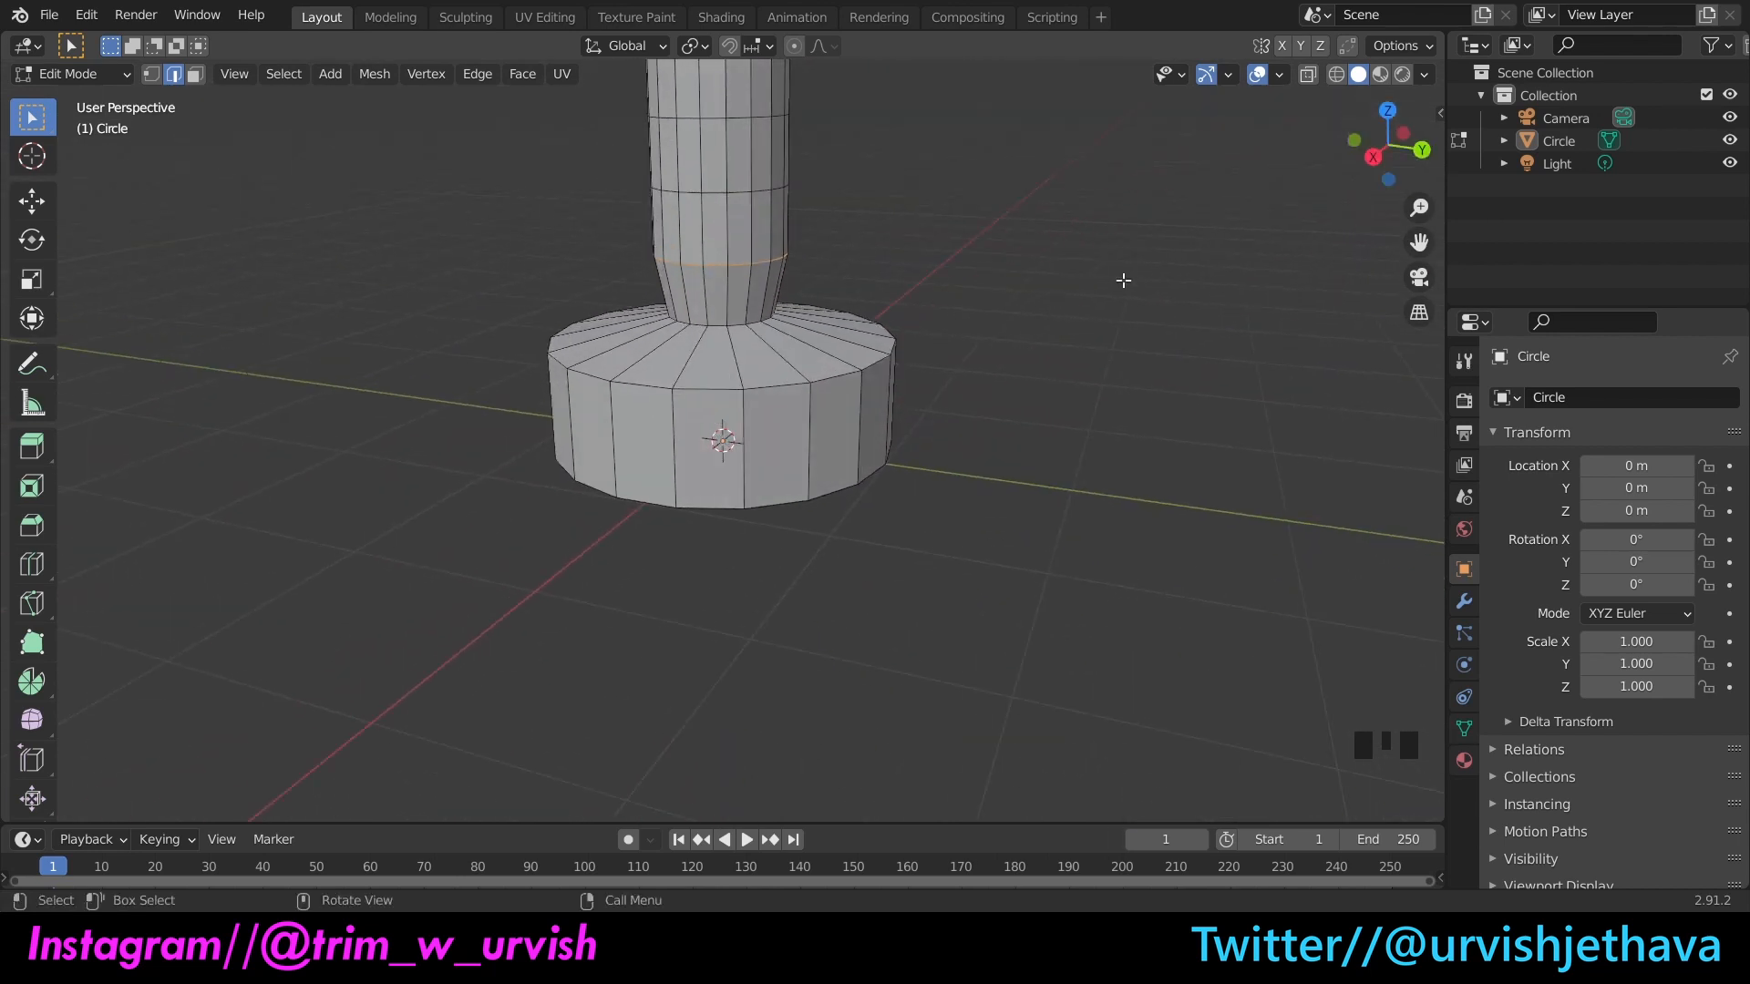
key(s)
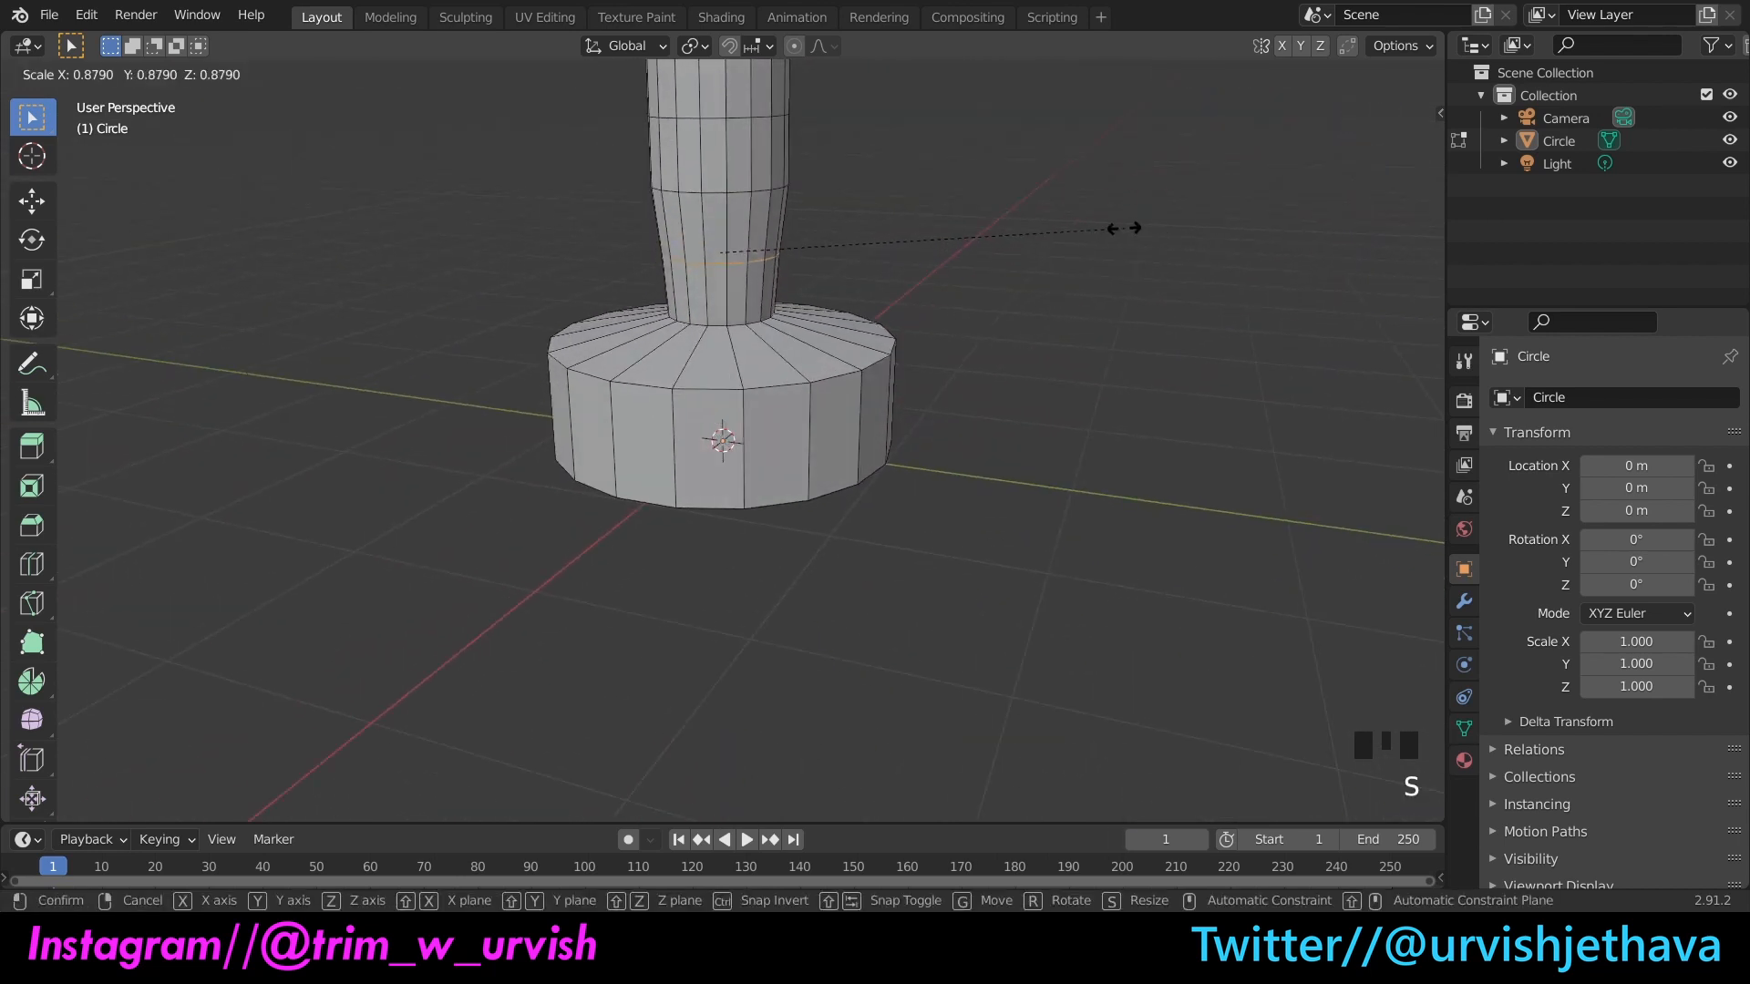
click(1064, 219)
click(1158, 355)
Step: Select the next edge loop up, at the middle of the neck, and scale it down to about 0.74
scroll(1372, 156, down, 4)
drag(1373, 156, 1194, 119)
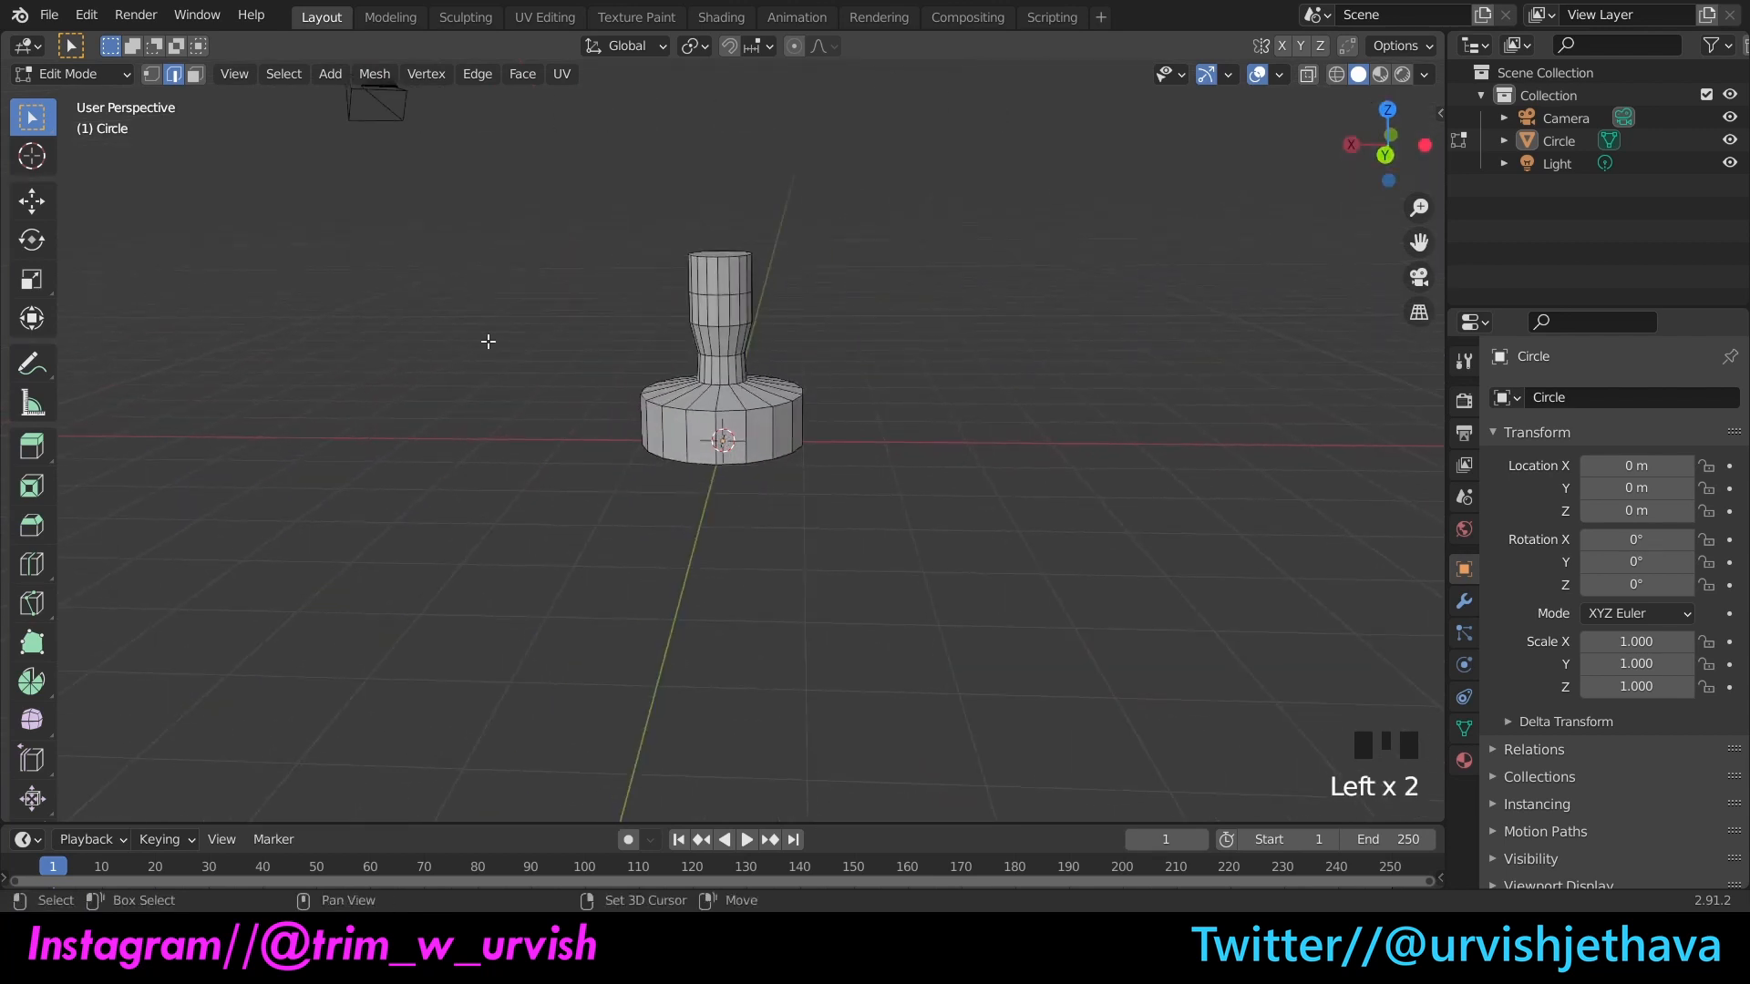
shift+click(662, 311)
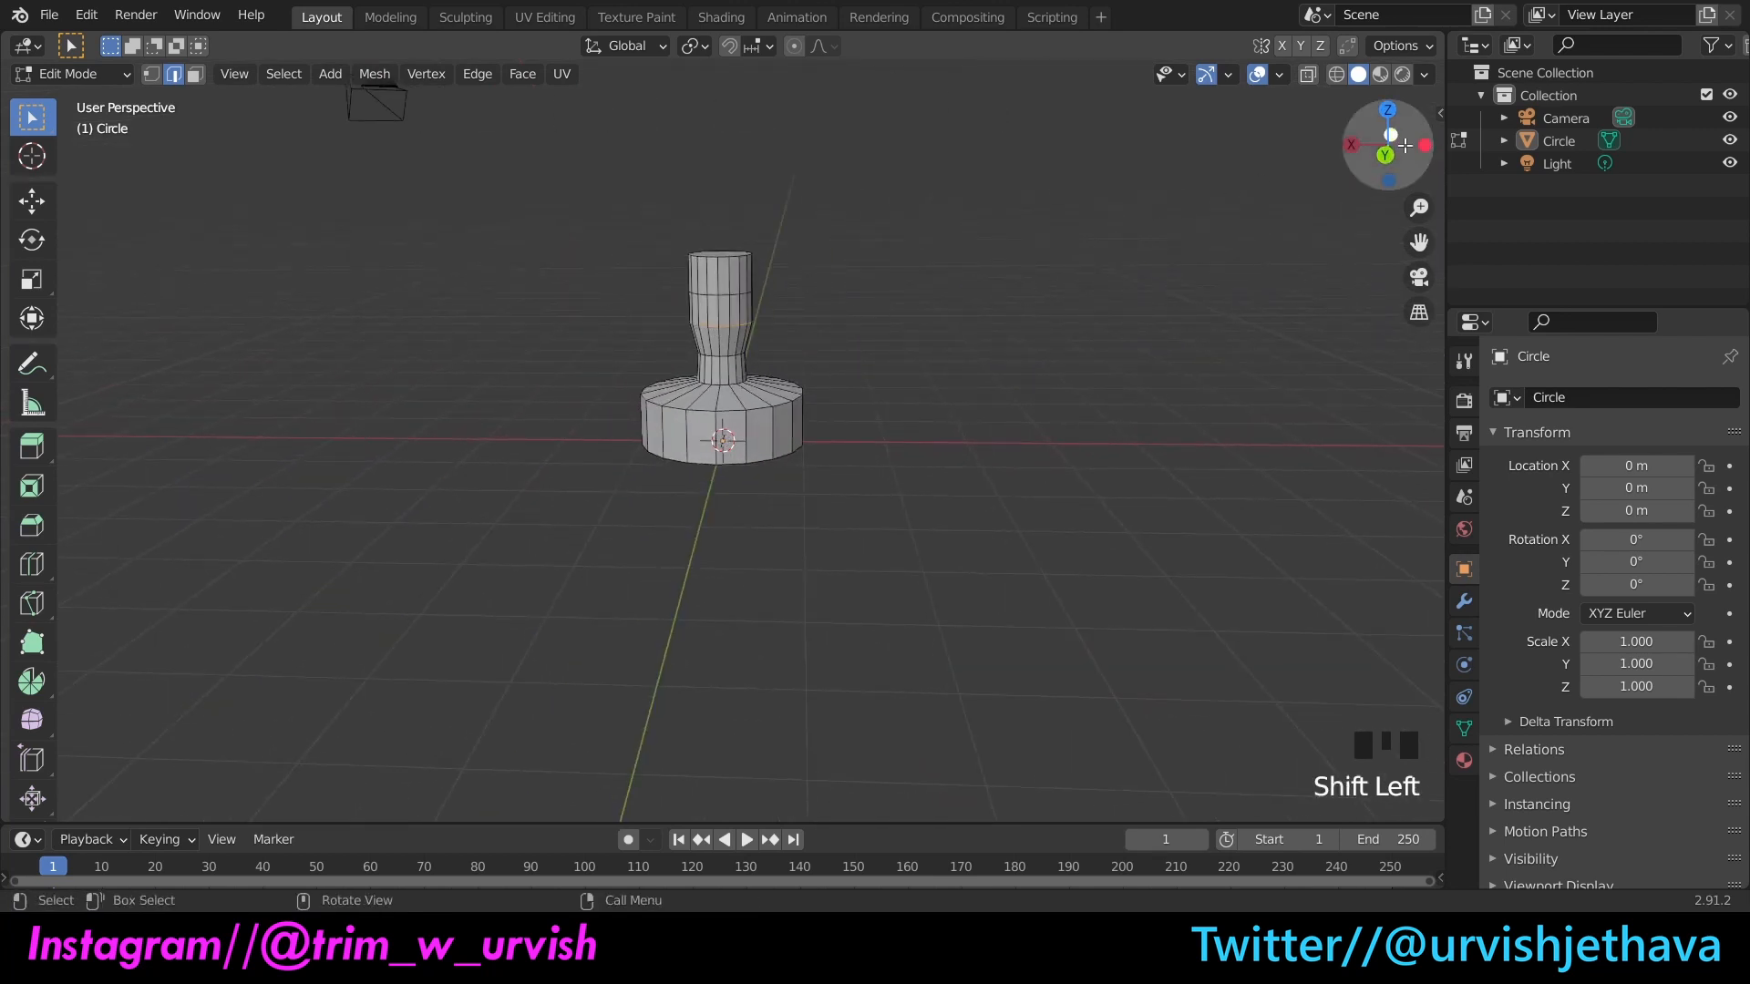
drag(1405, 145, 811, 323)
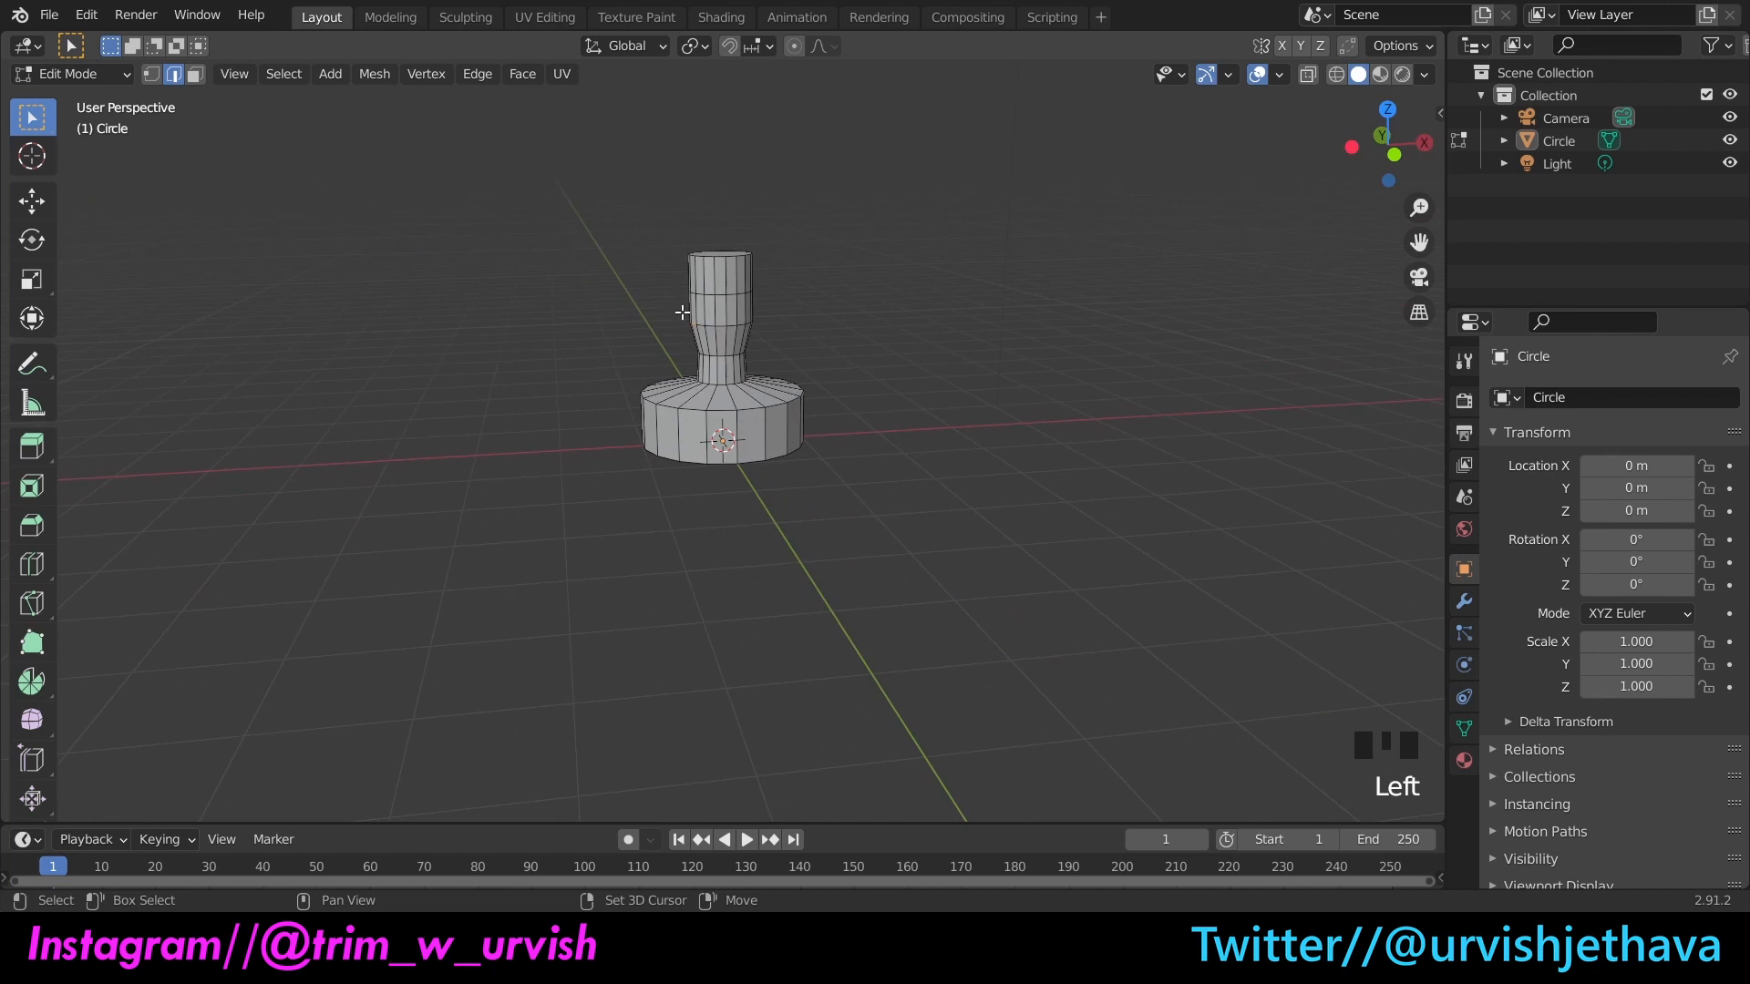
shift+drag(682, 313, 783, 345)
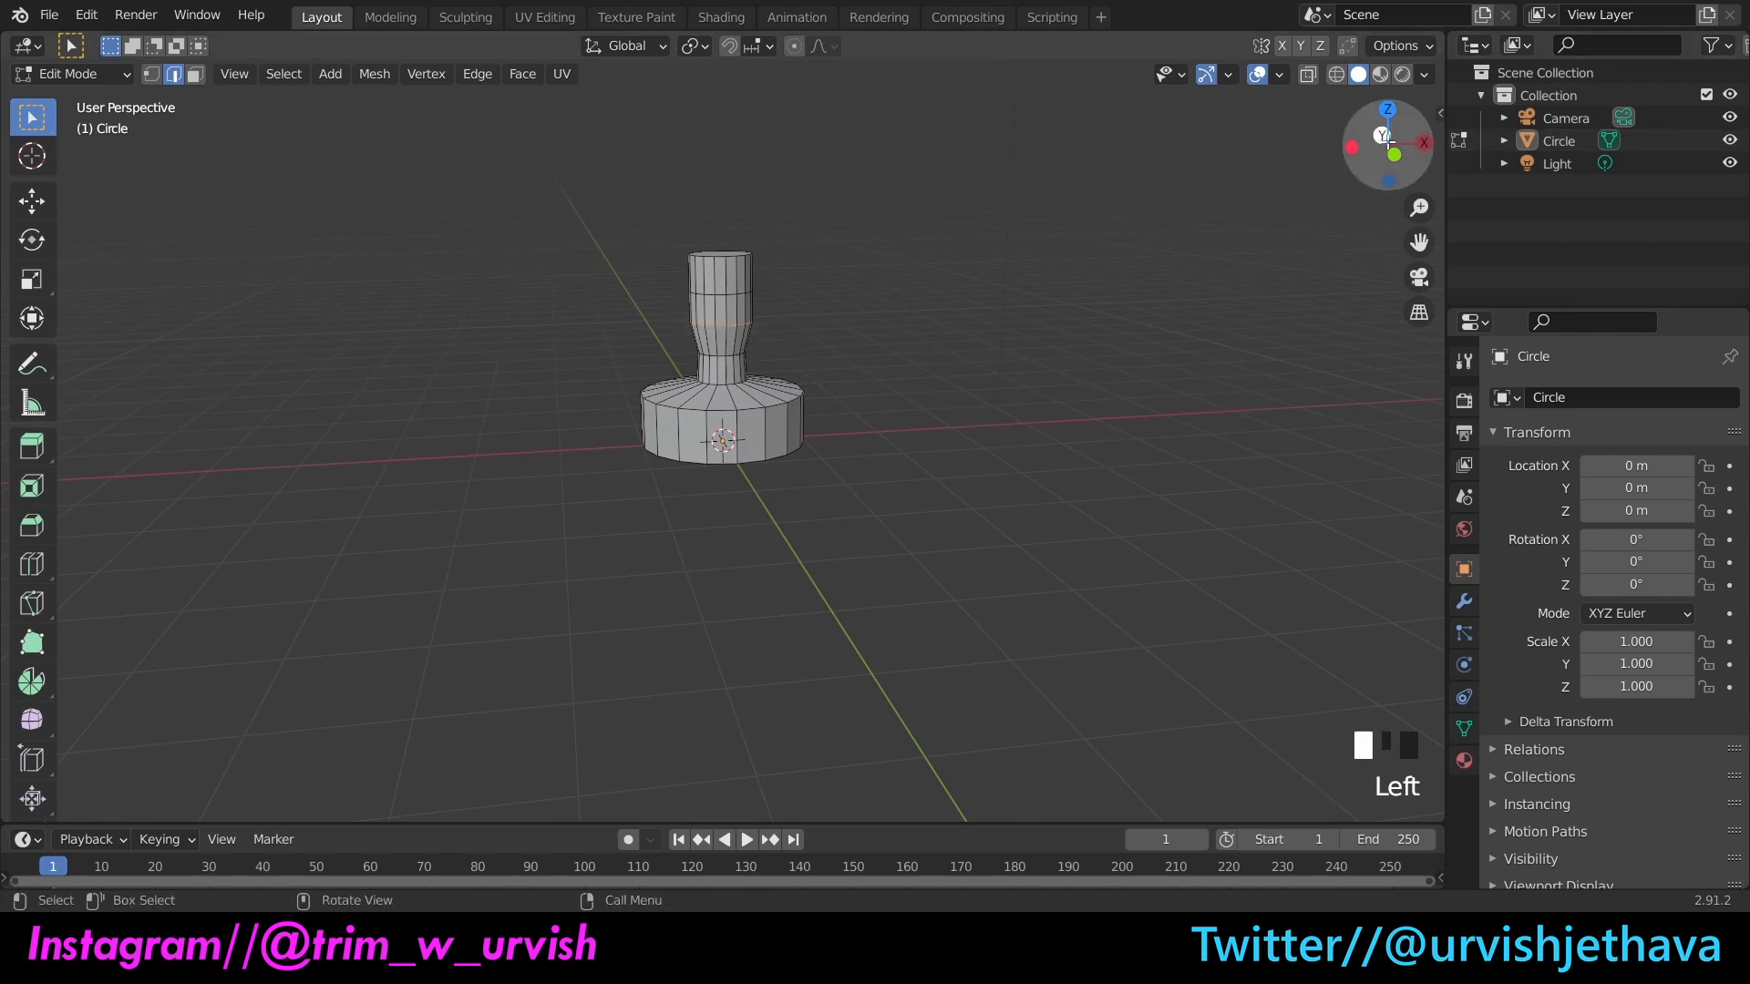
drag(1404, 144, 1375, 153)
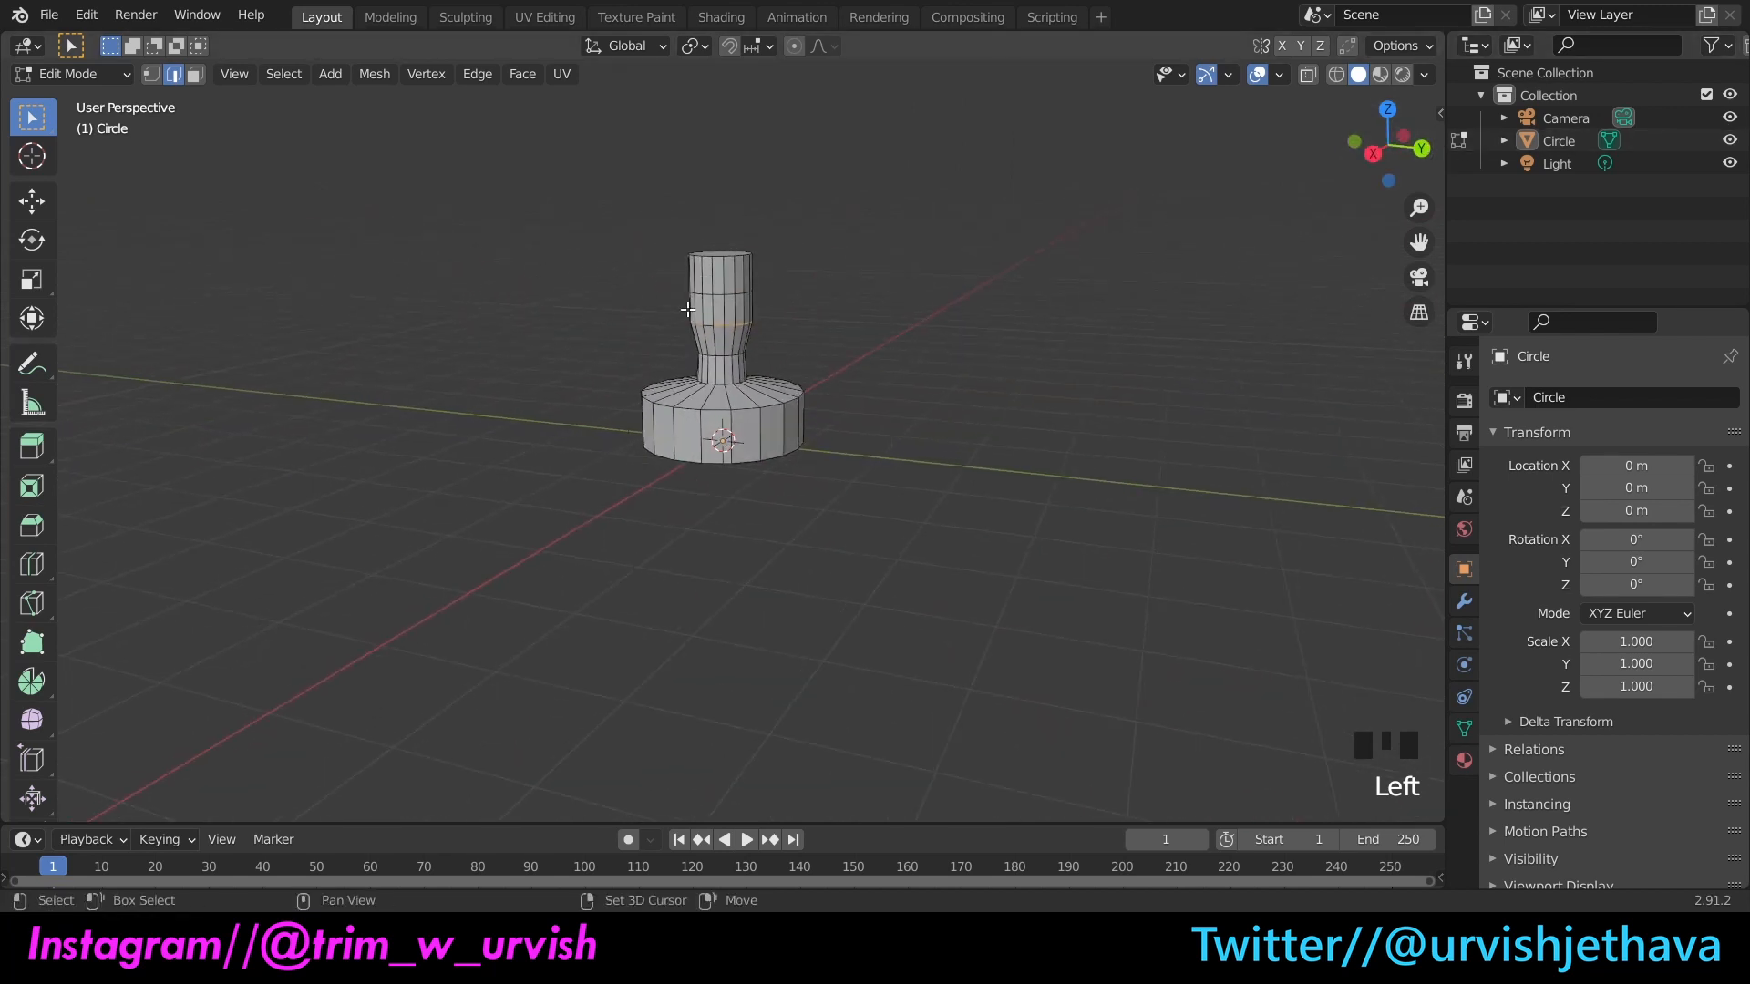
shift+click(689, 317)
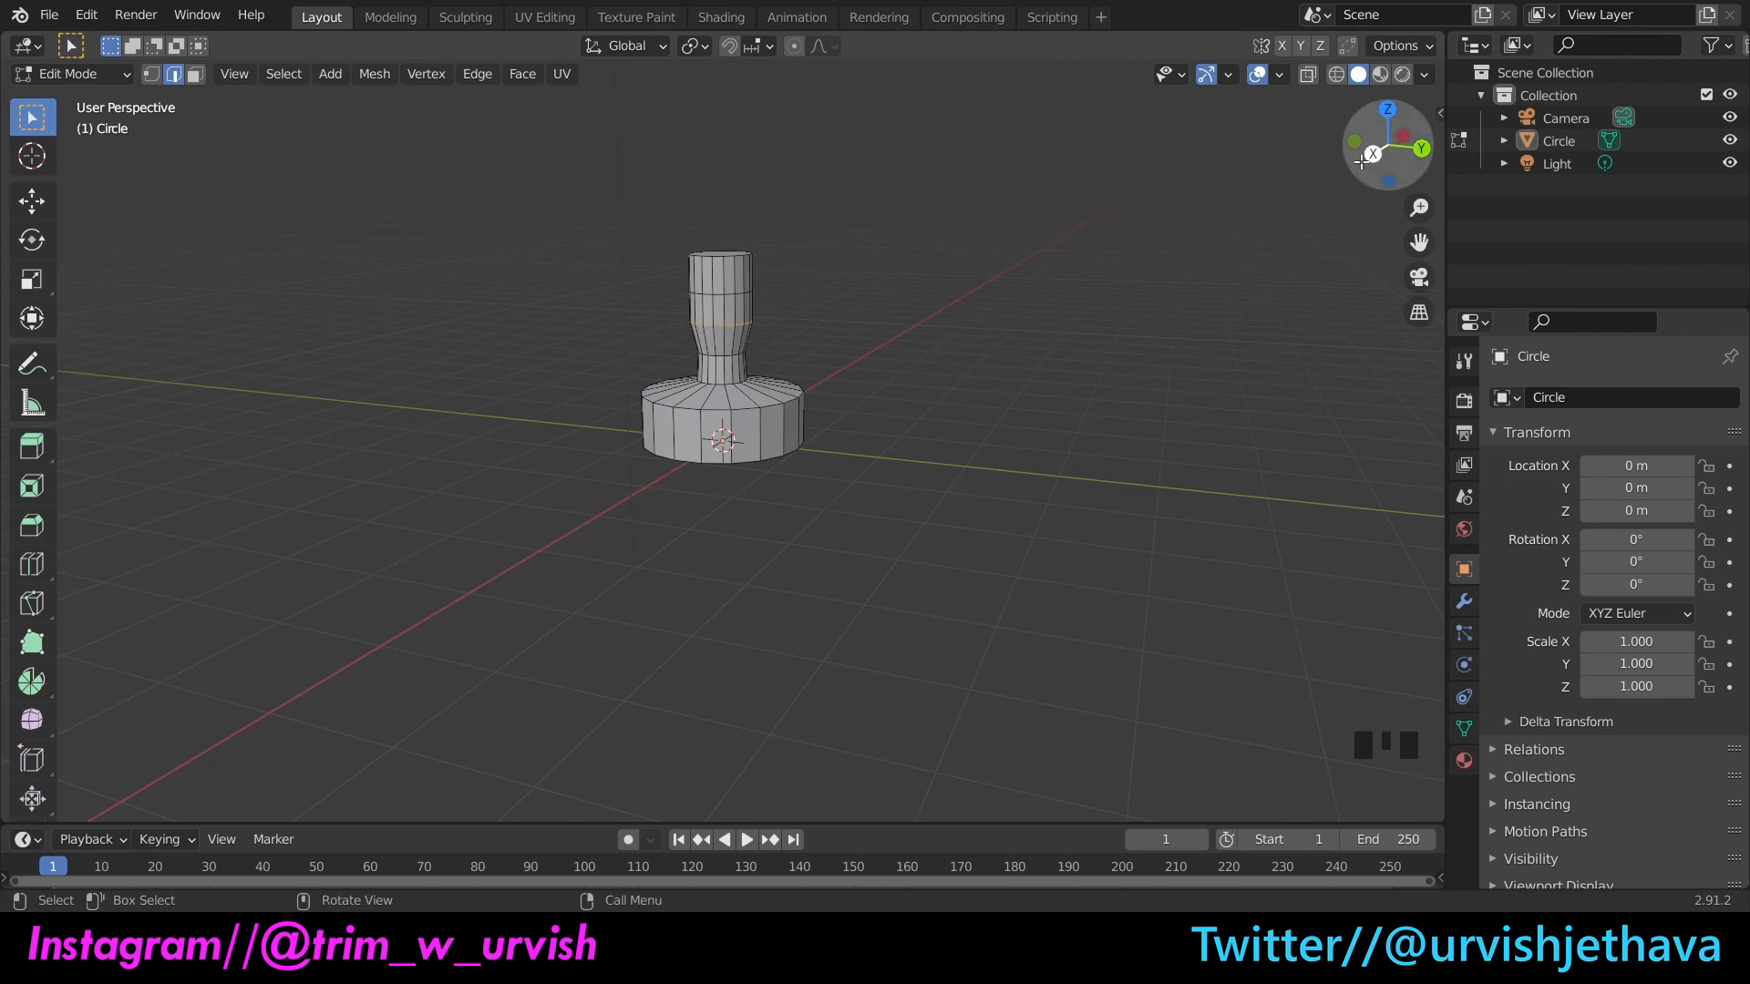
drag(1360, 162, 1335, 155)
scroll(1280, 132, up, 2)
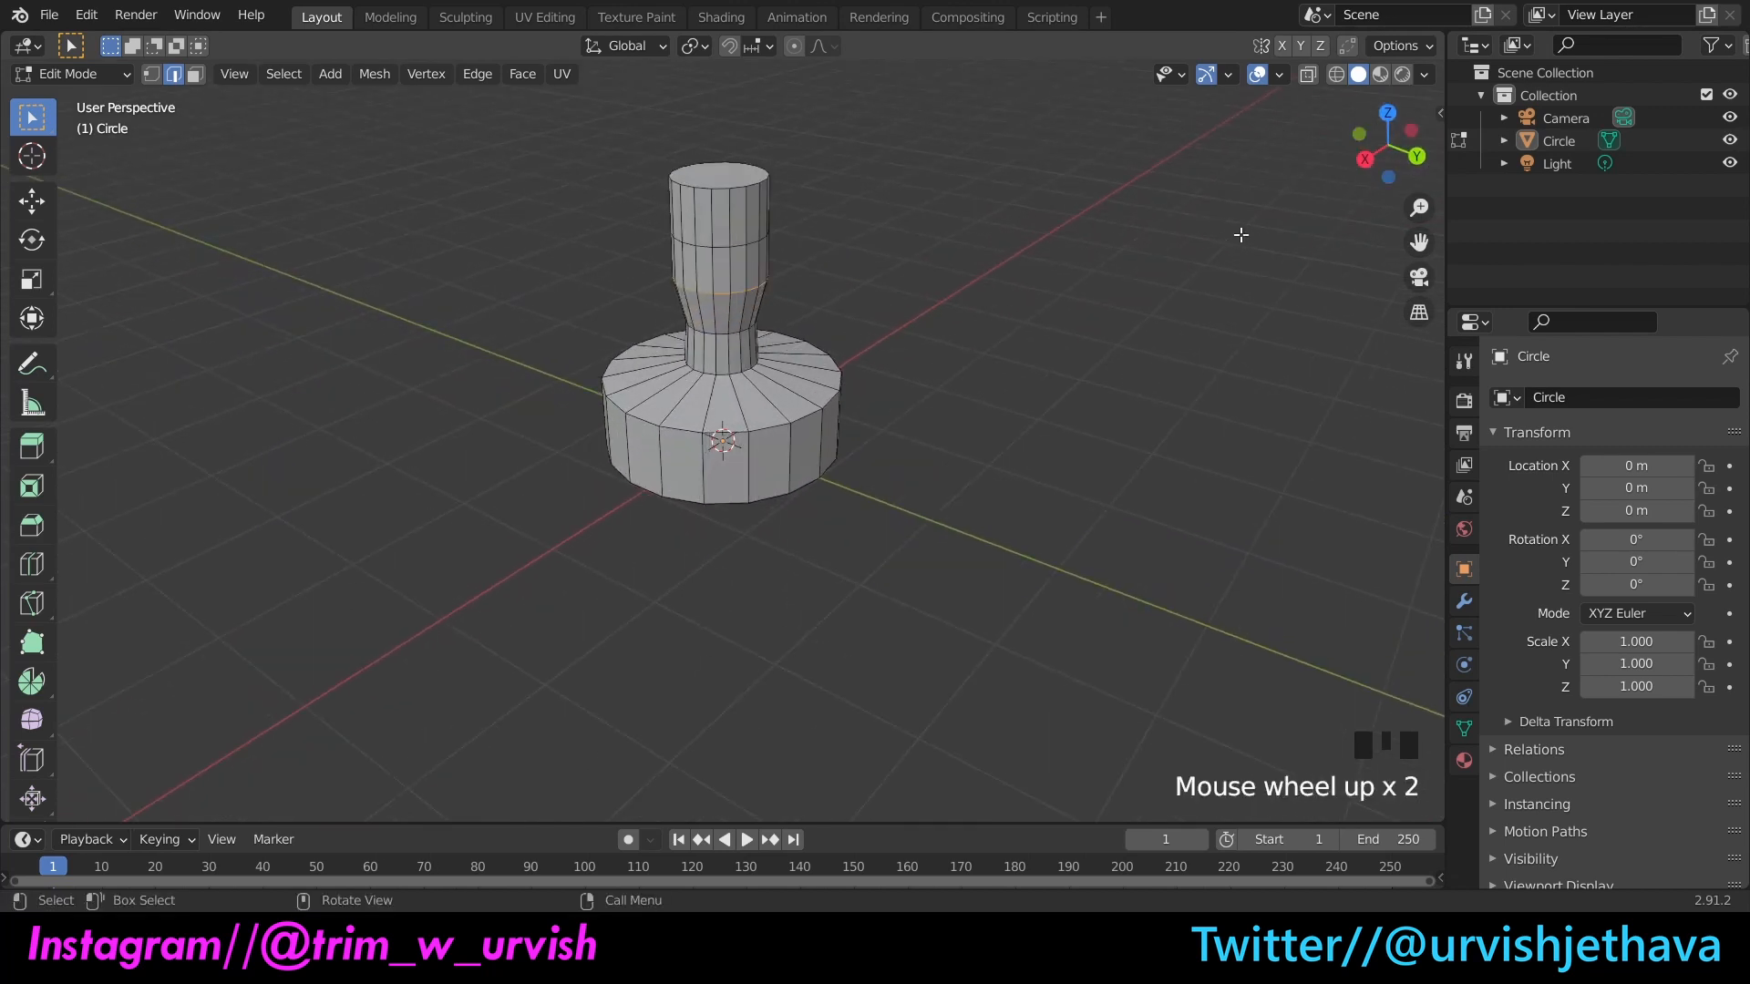
key(s)
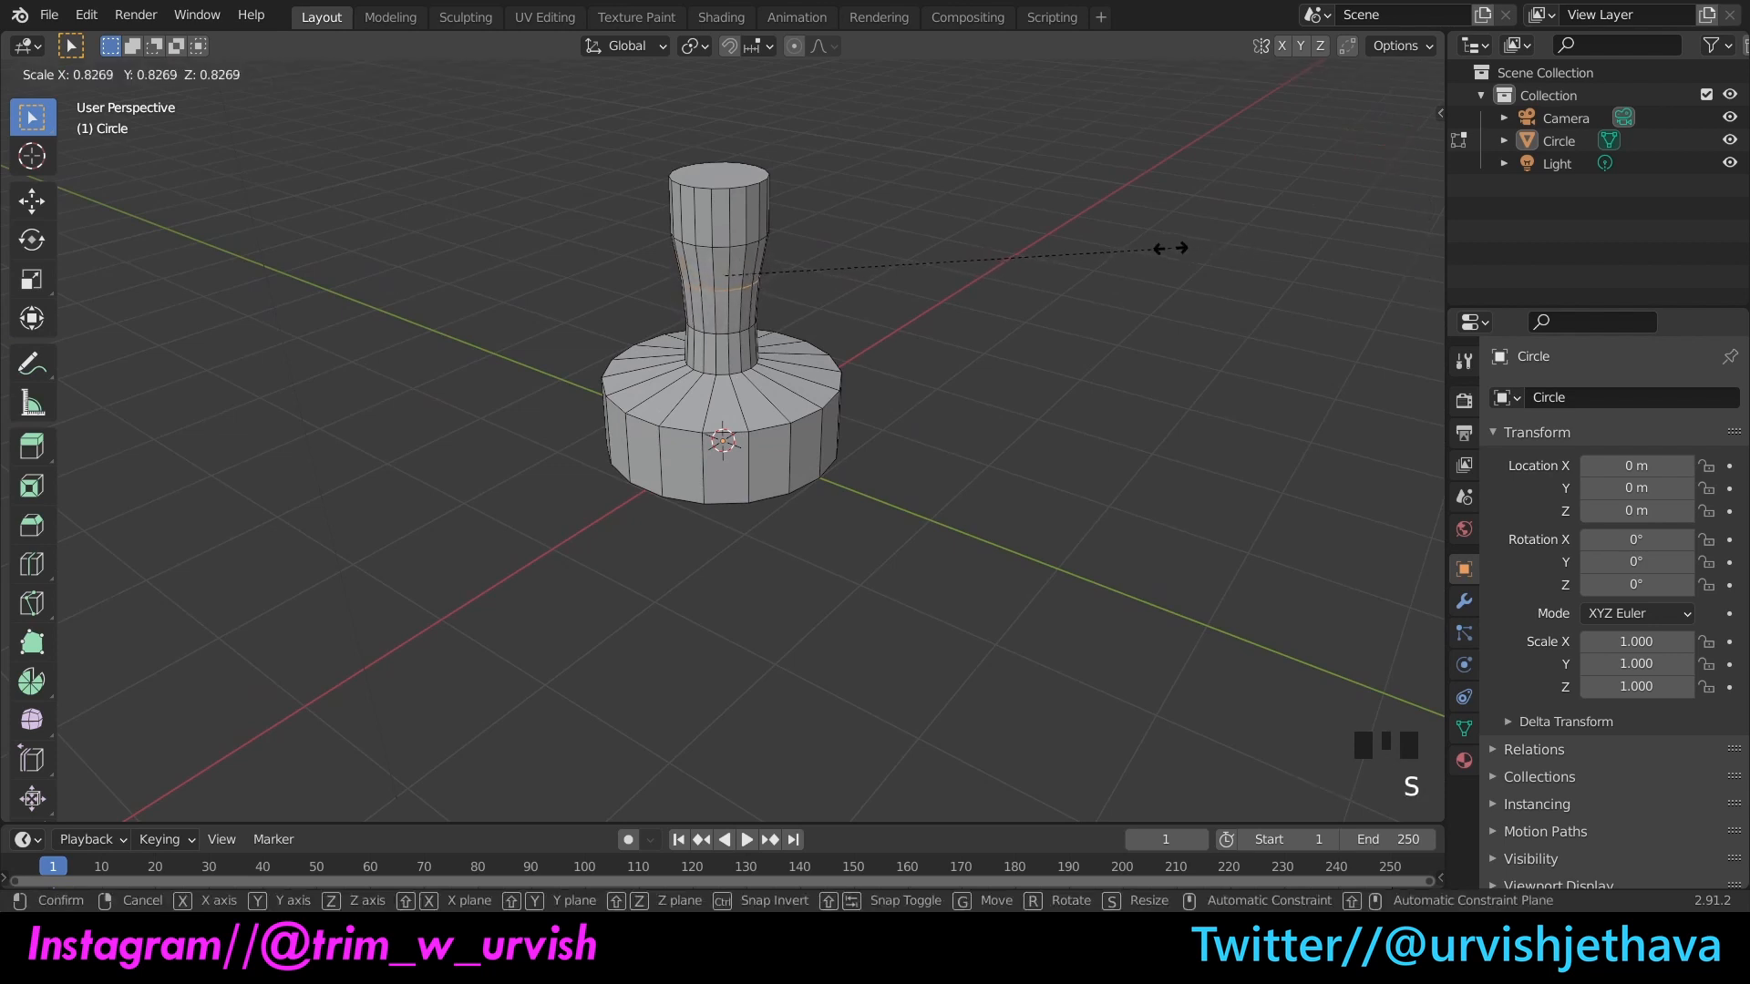
click(1125, 250)
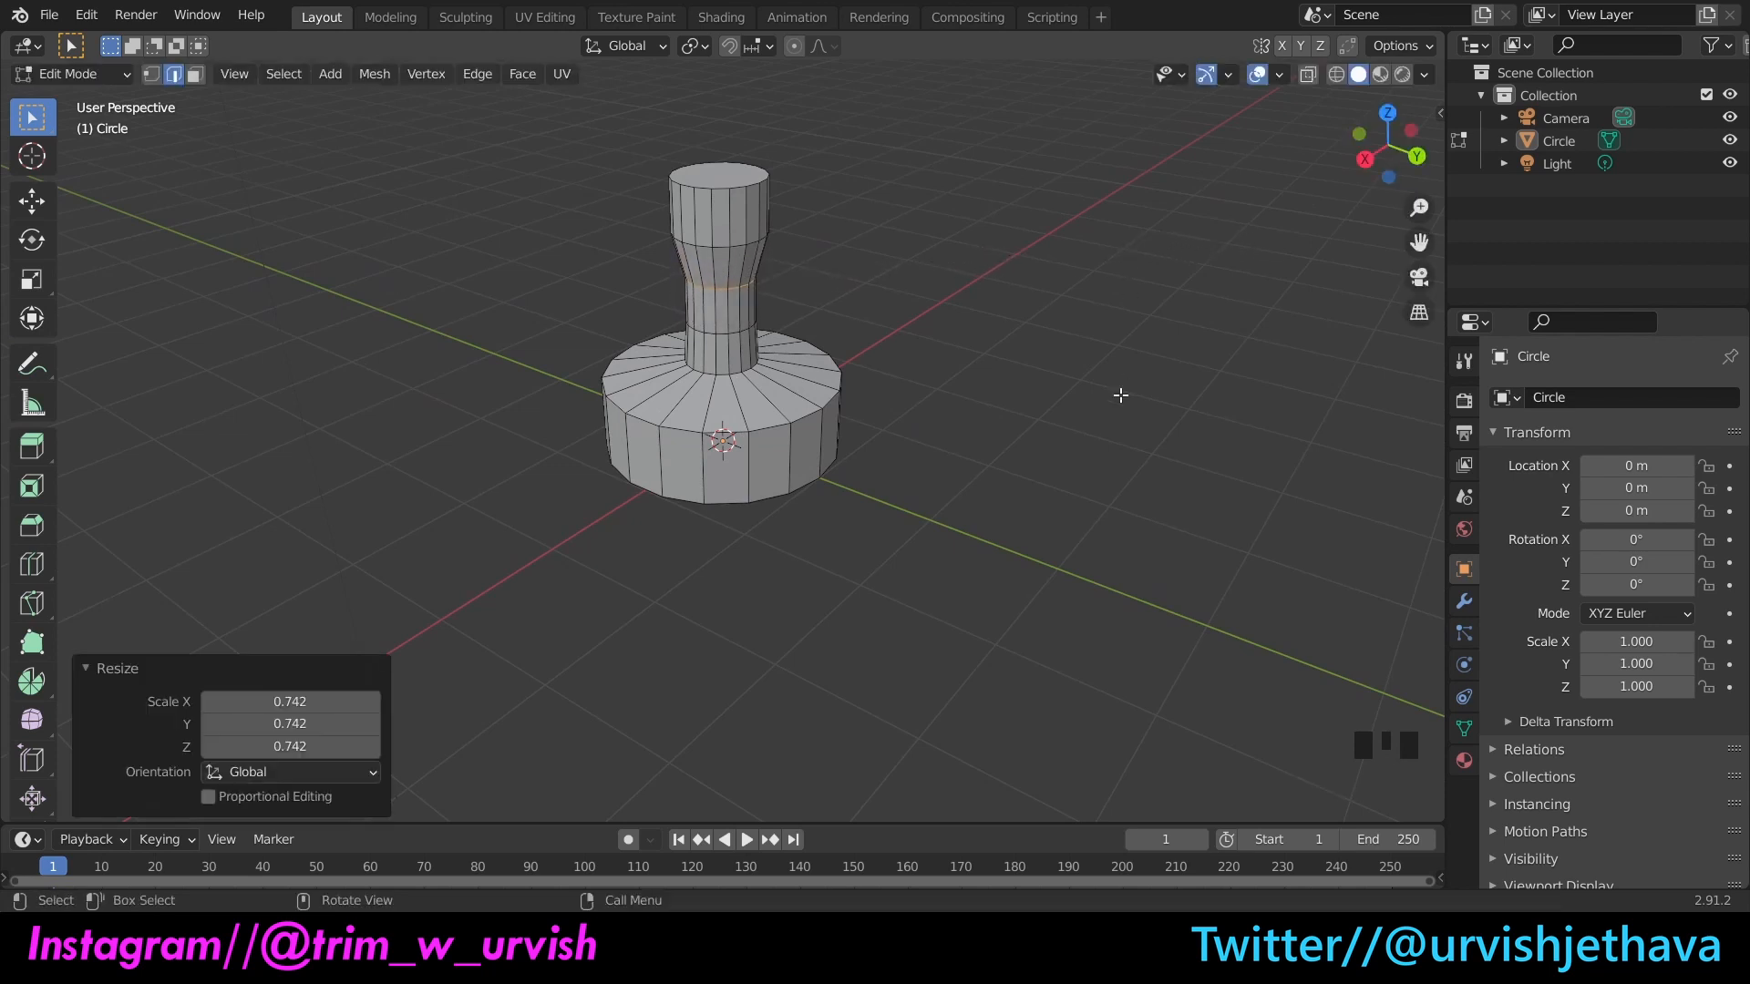
Step: Select the edge loop just below the neck's top segment and scale it down to match the narrowed loops beneath it
drag(1356, 150, 1054, 104)
scroll(1034, 126, down, 2)
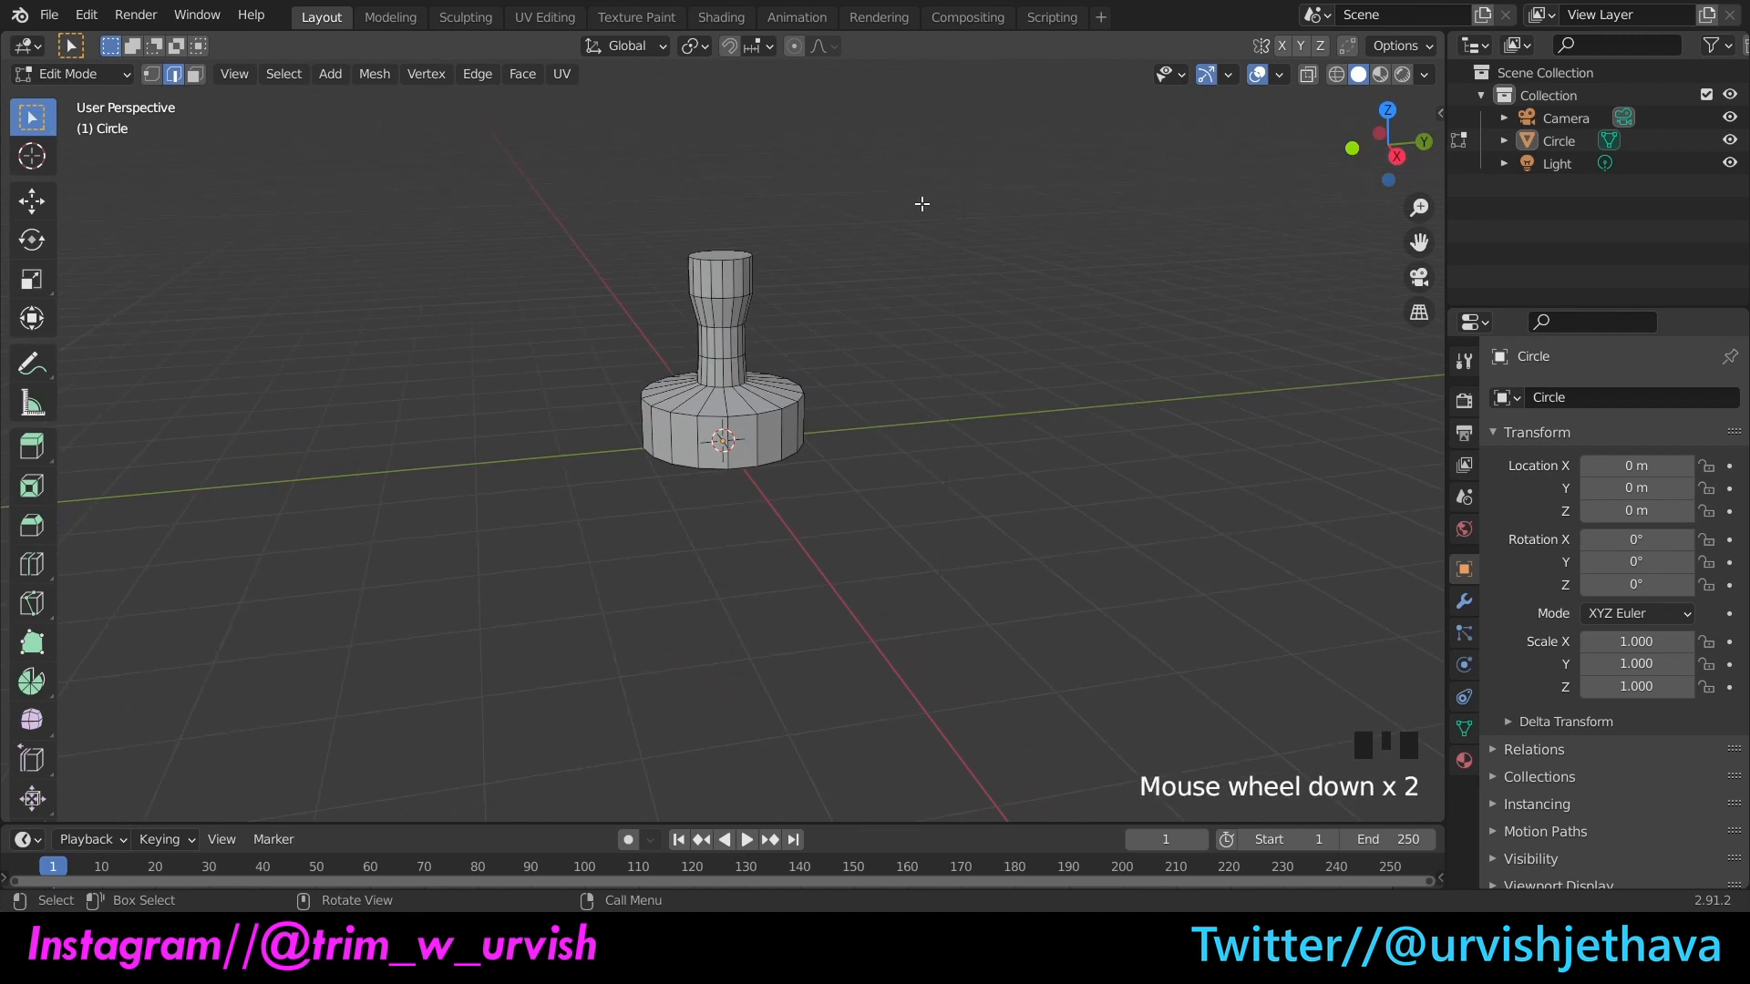
scroll(922, 205, up, 2)
shift+drag(610, 198, 866, 242)
drag(1354, 146, 892, 195)
shift+drag(649, 208, 812, 256)
drag(1384, 140, 931, 205)
shift+drag(683, 198, 799, 241)
drag(1376, 147, 1151, 226)
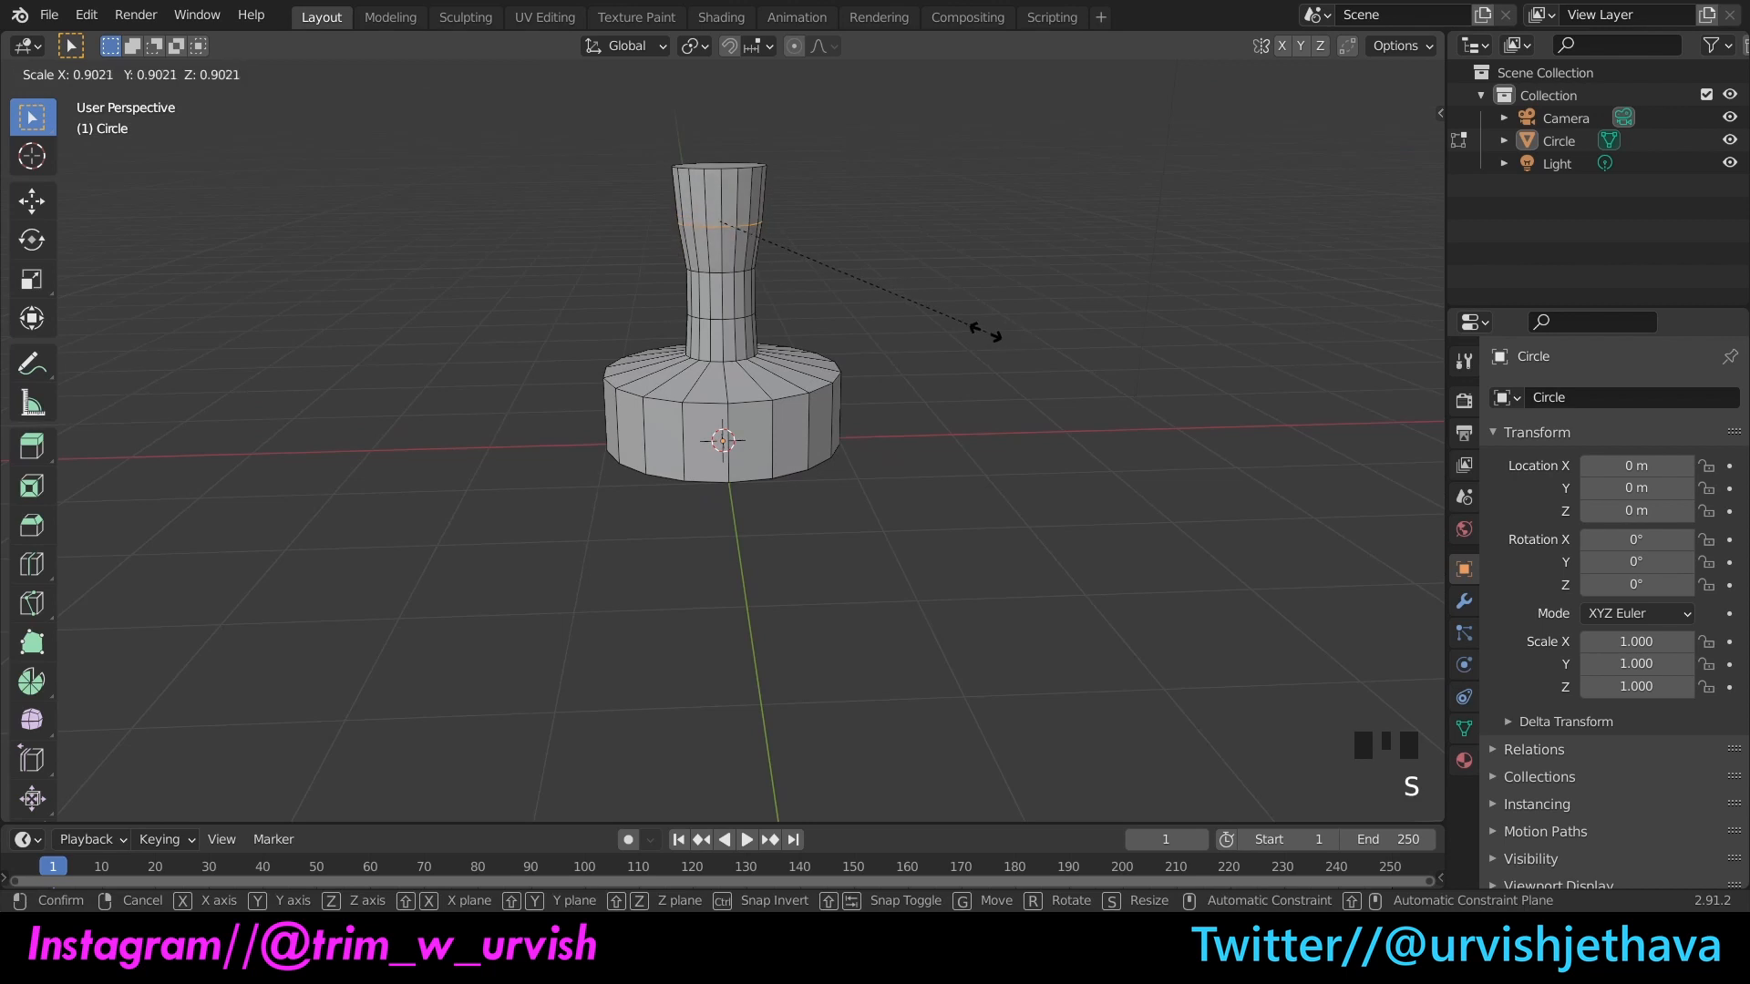
click(928, 330)
mouse_move(1388, 145)
mouse_down()
mouse_move(1358, 160)
mouse_move(1388, 128)
mouse_move(1318, 200)
mouse_move(1391, 163)
mouse_up()
scroll(729, 410, down, 3)
scroll(806, 174, up, 3)
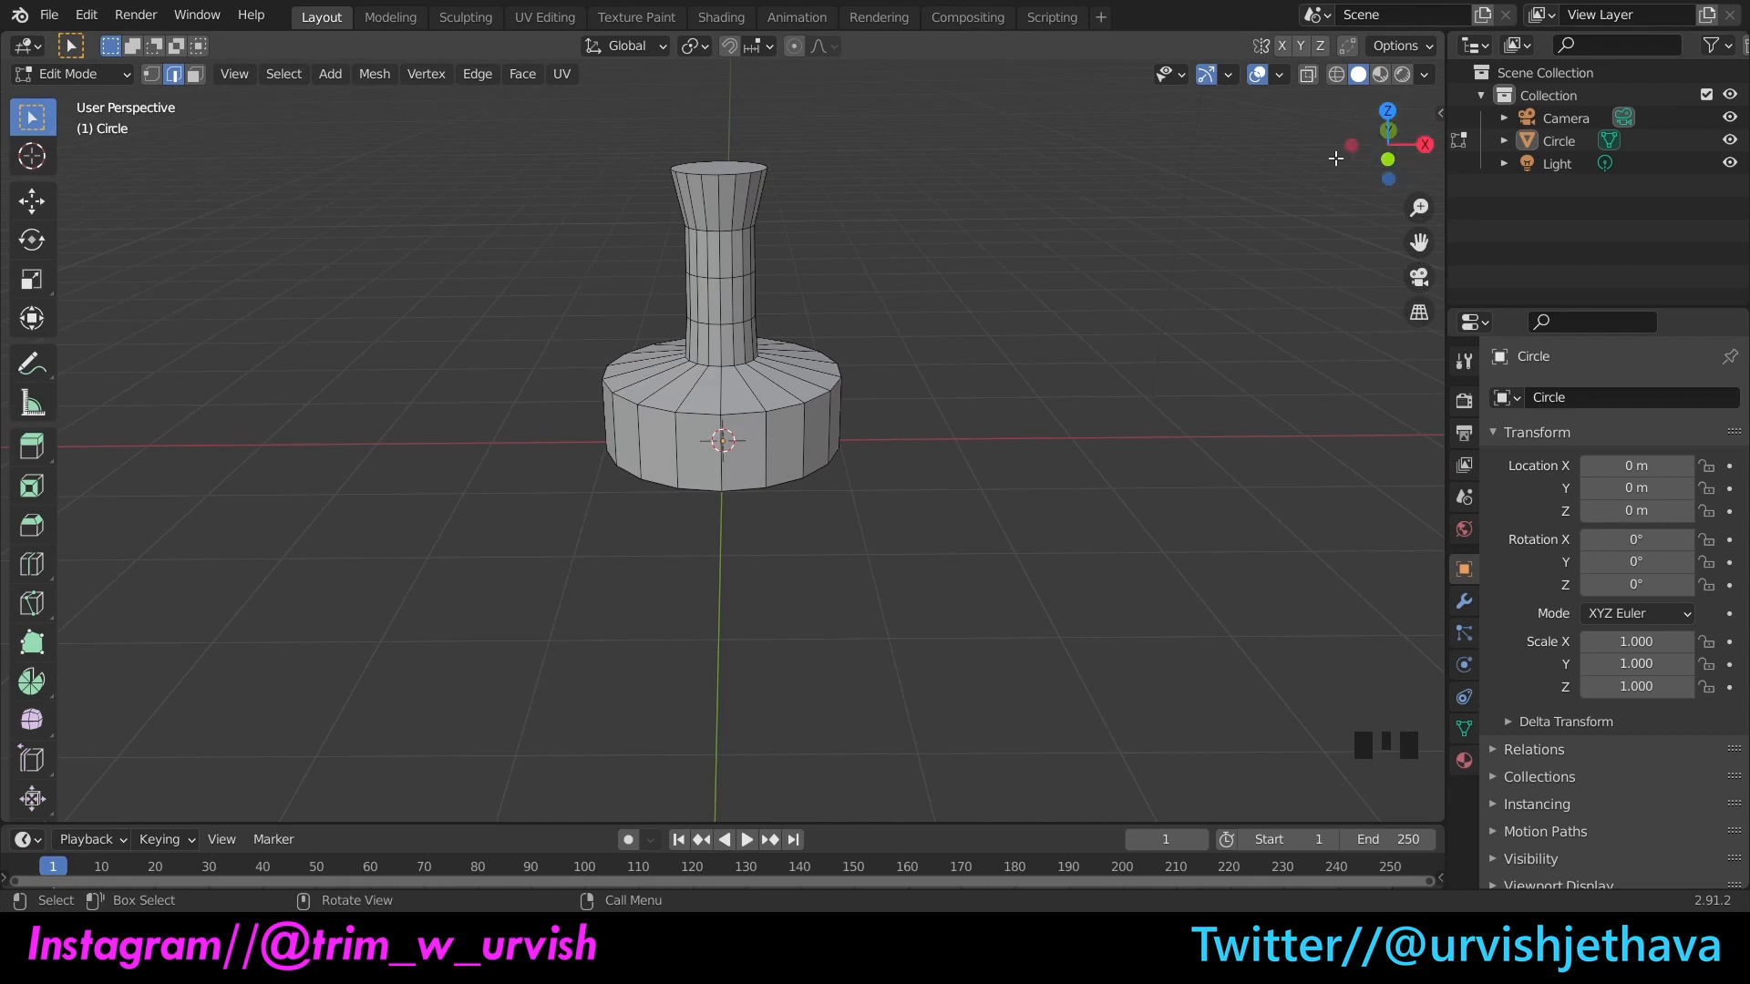
scroll(1338, 161, down, 1)
scroll(1208, 161, up, 1)
scroll(1230, 173, up, 1)
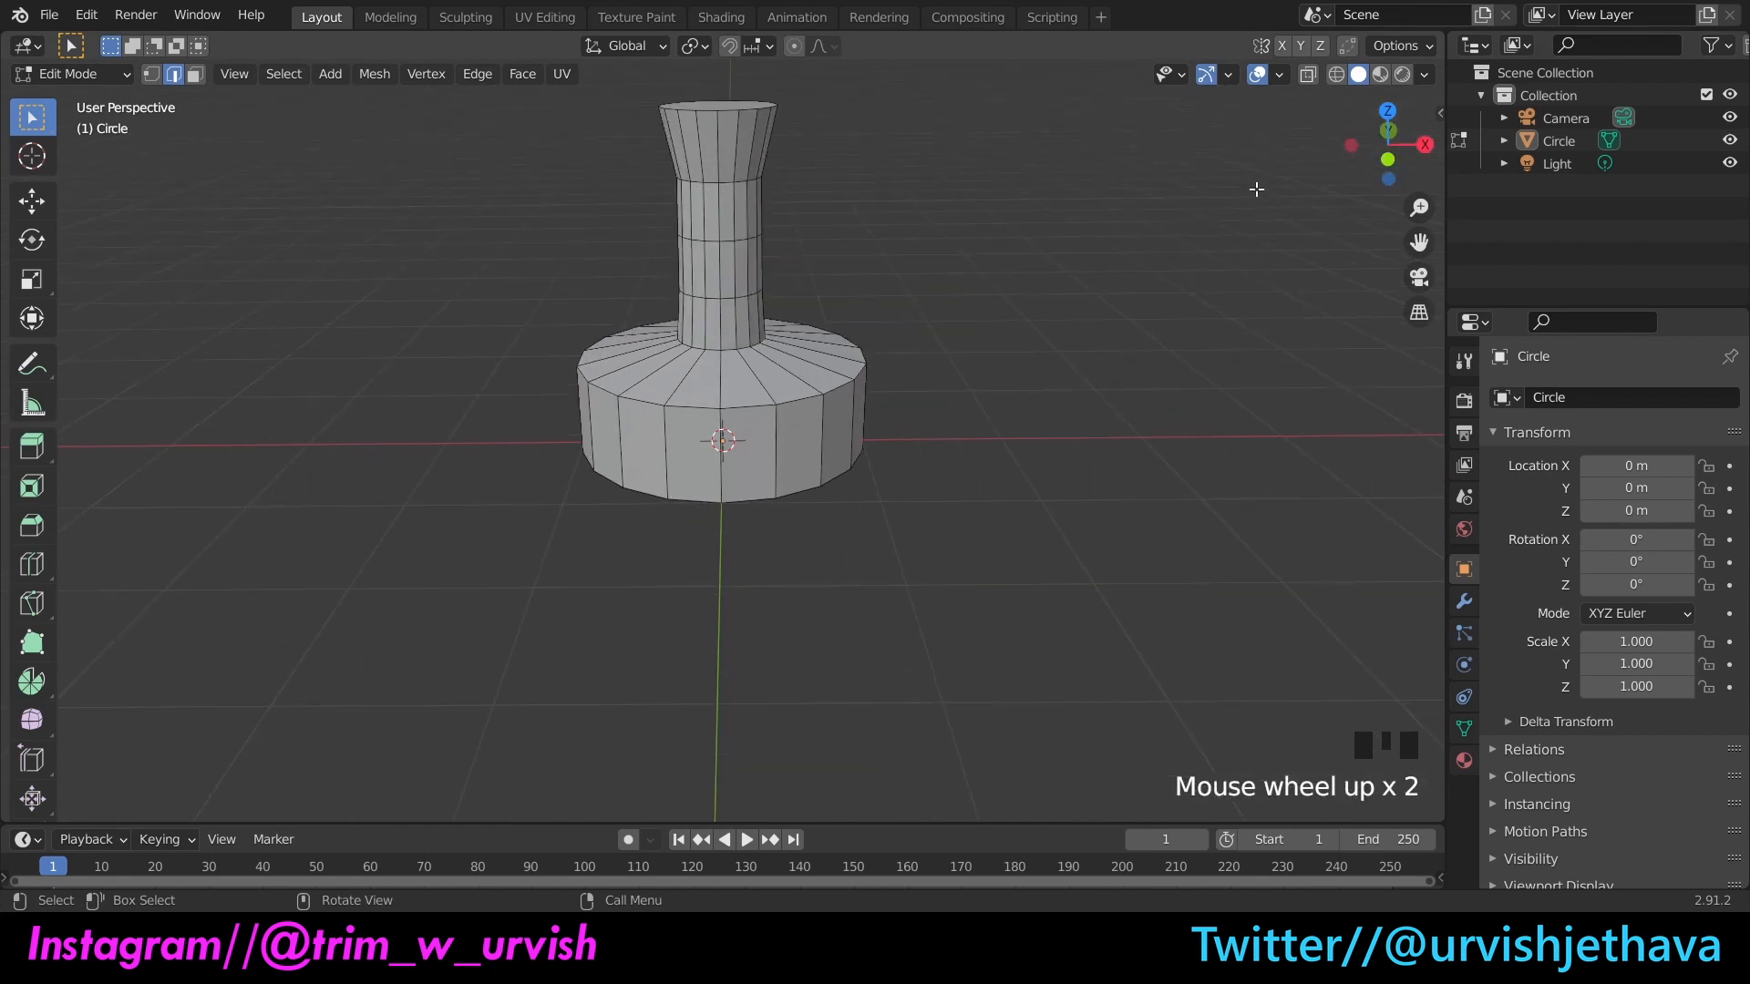
scroll(1258, 180, down, 1)
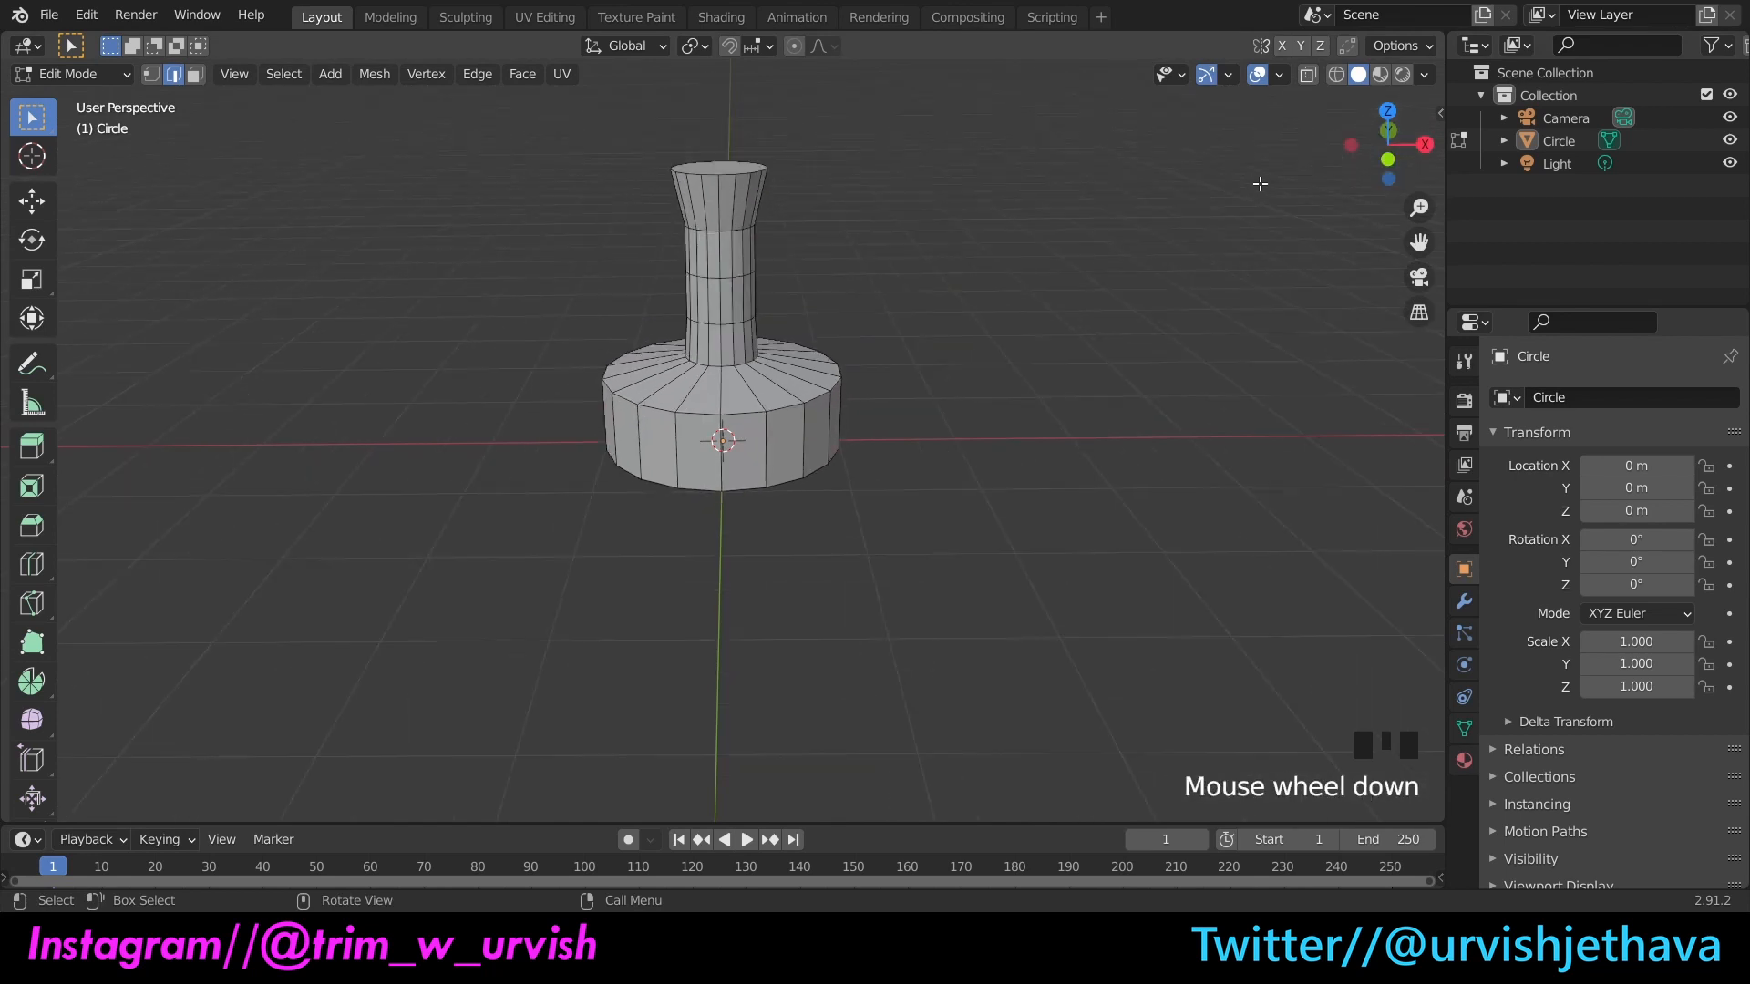
scroll(807, 249, up, 2)
scroll(1217, 135, down, 2)
Step: Scale the neck's top face down to about 0.77, deselect it, and switch to face select mode
drag(1377, 135, 1358, 141)
scroll(659, 178, up, 1)
scroll(720, 149, down, 1)
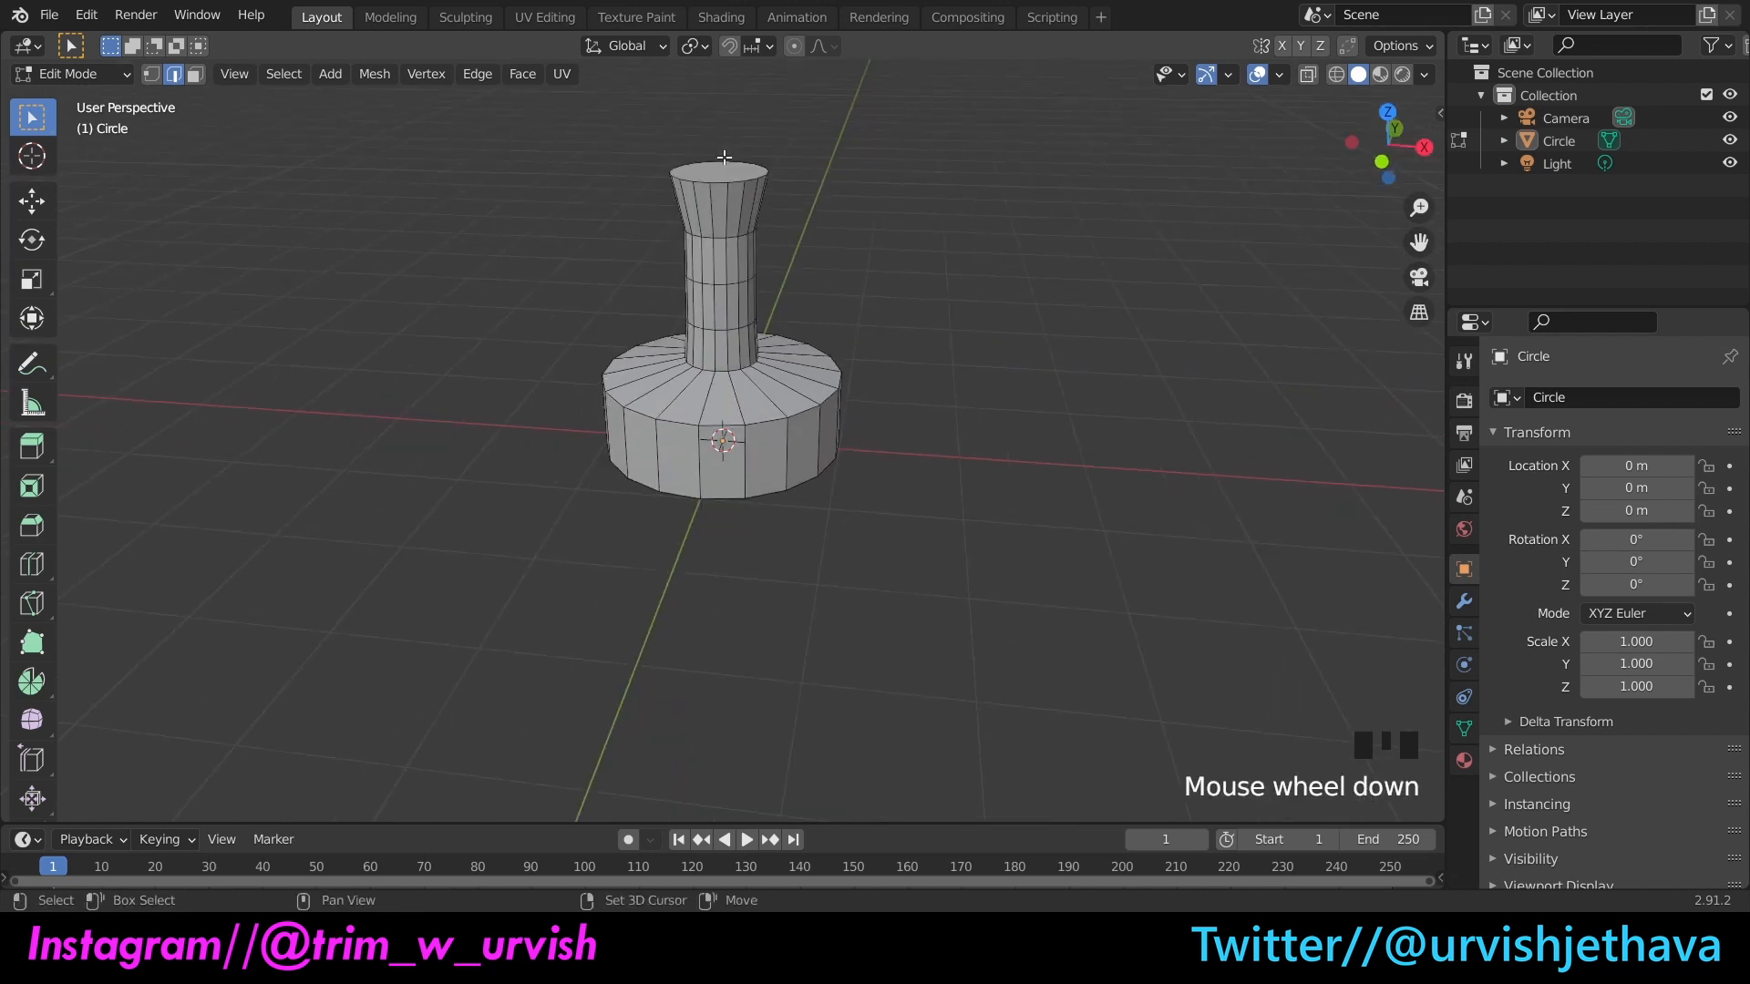
shift+click(676, 168)
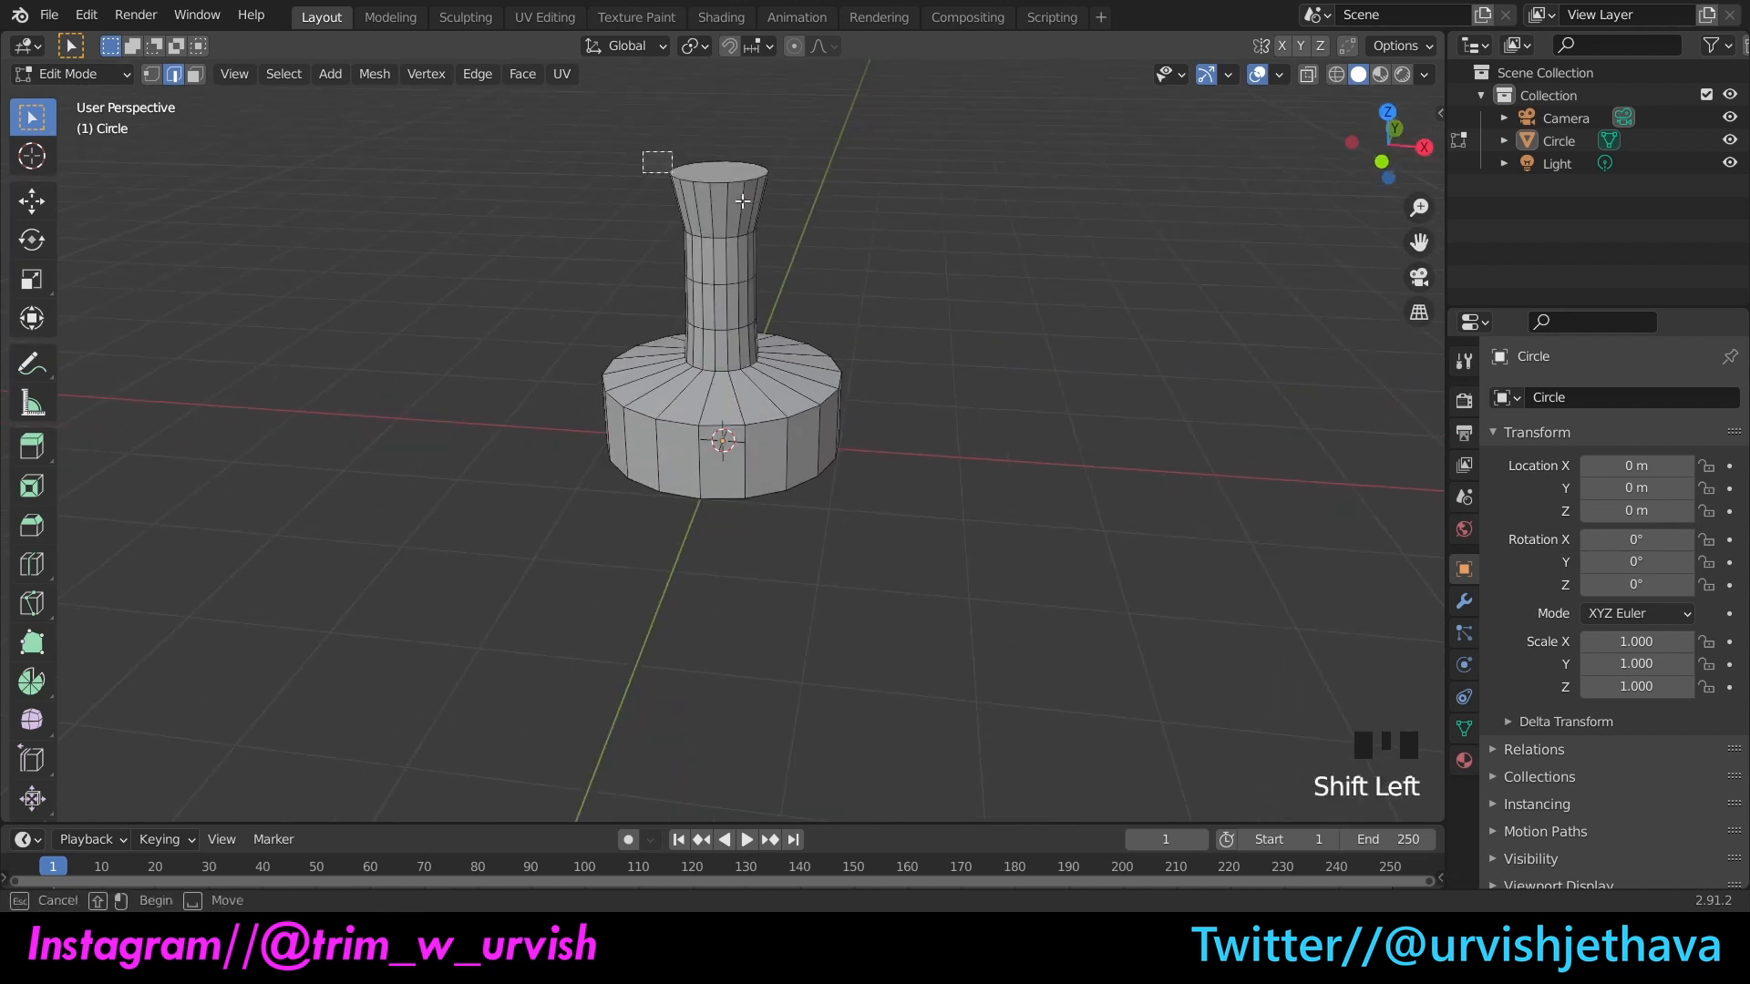
key(s)
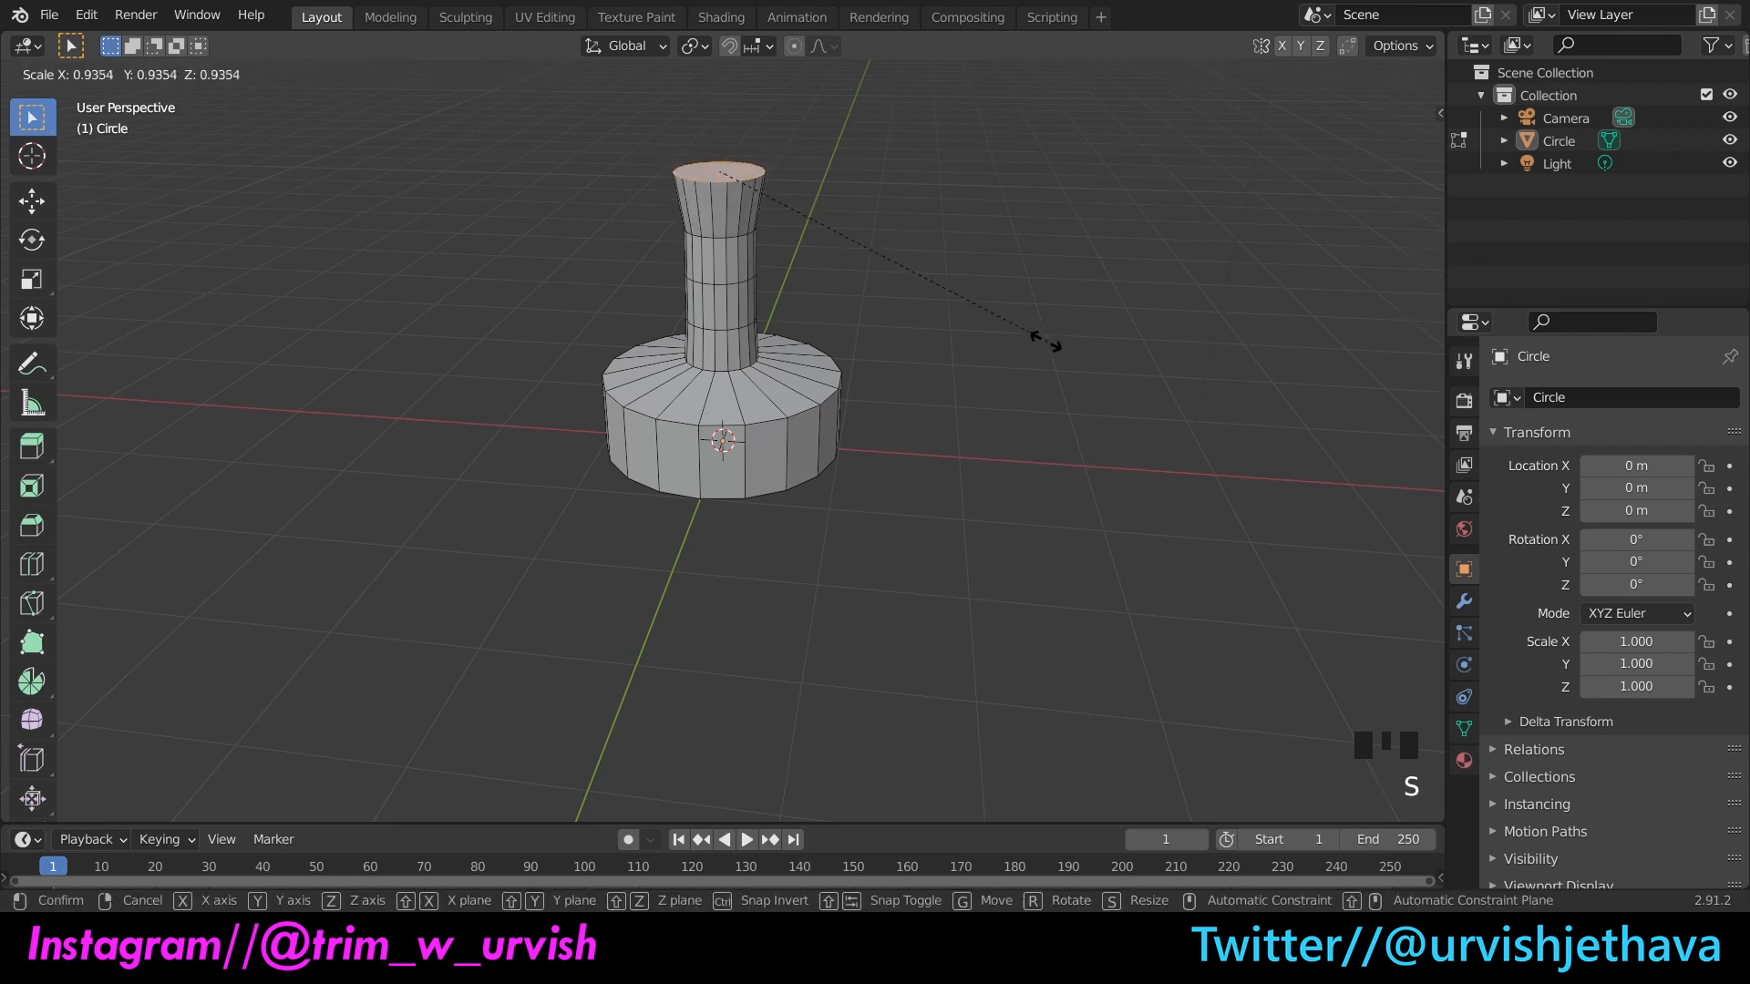
click(983, 326)
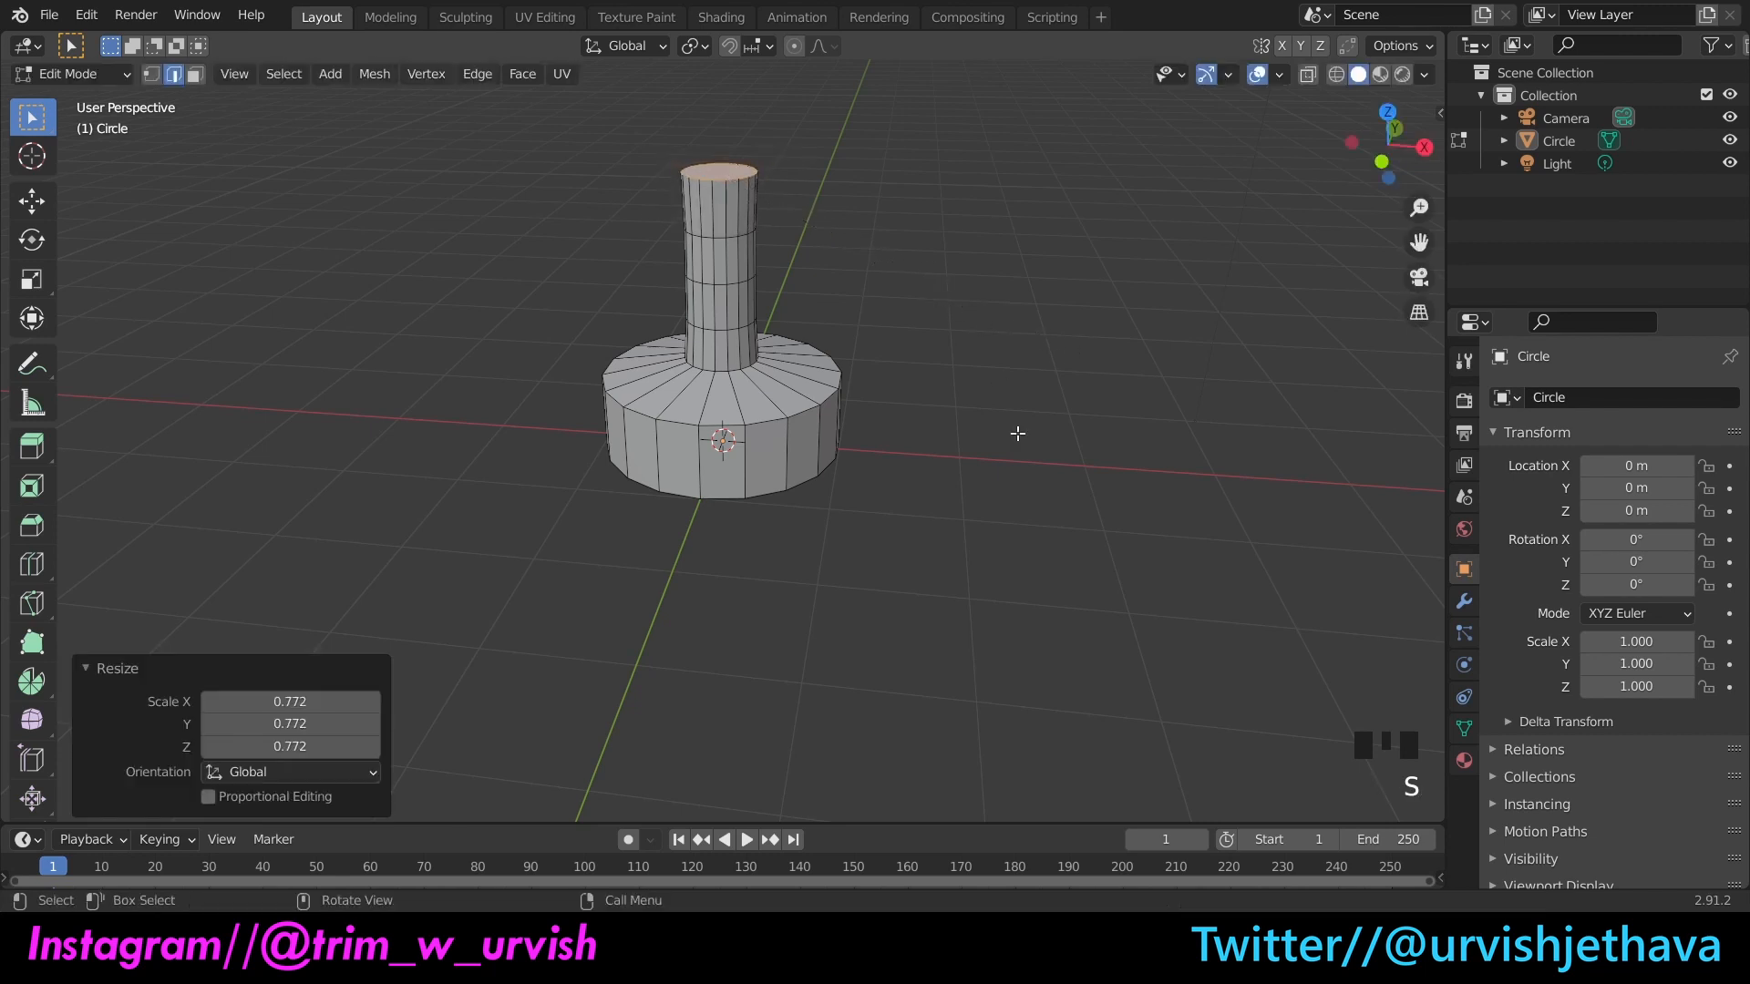
click(1004, 303)
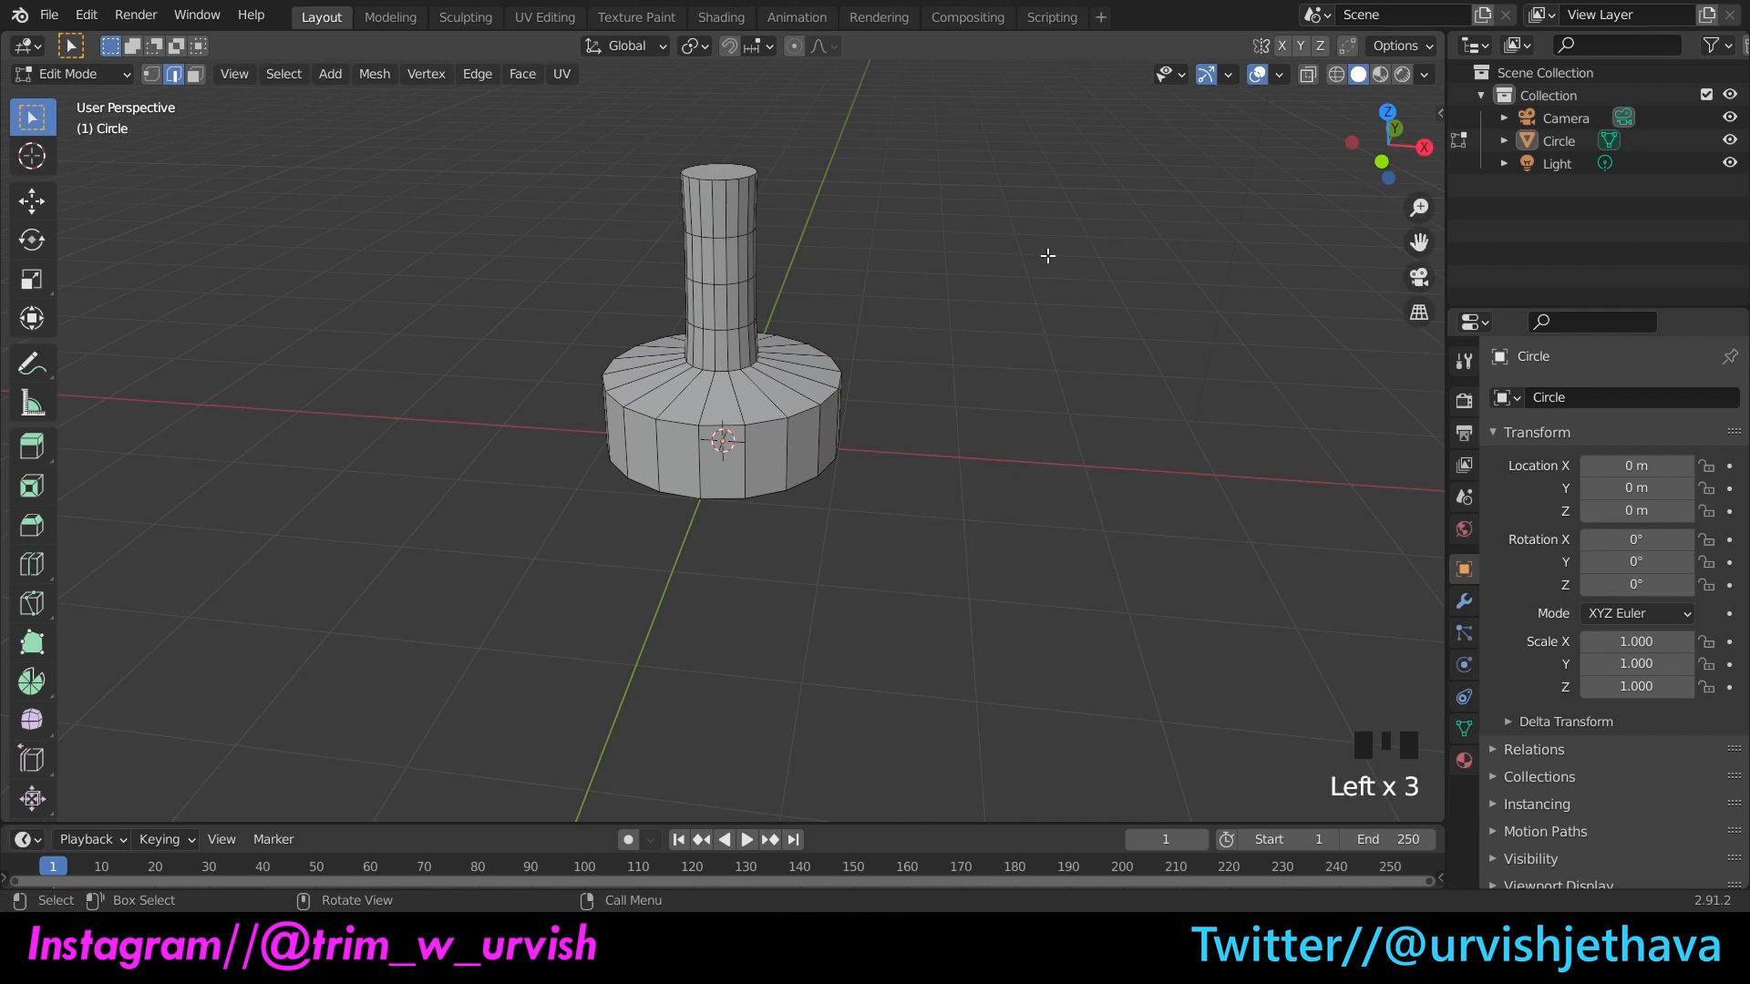
click(195, 73)
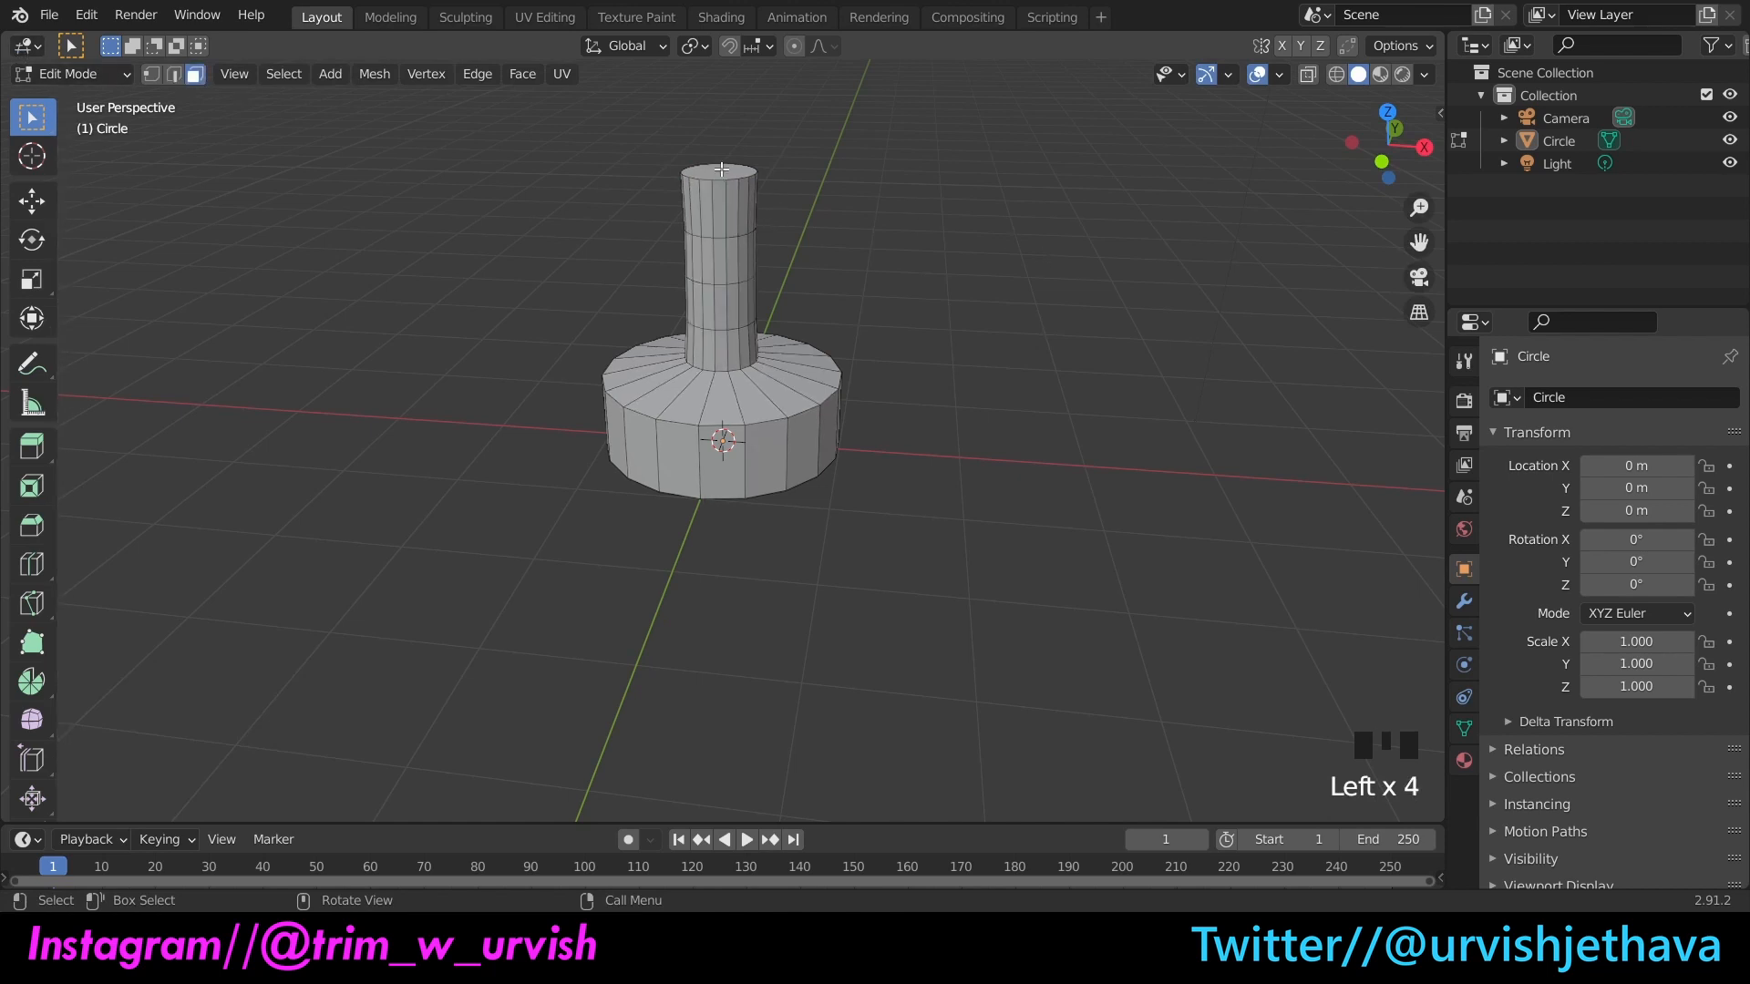
Step: Move the neck's top face down about 0.15 m along Z and deselect it
key(g)
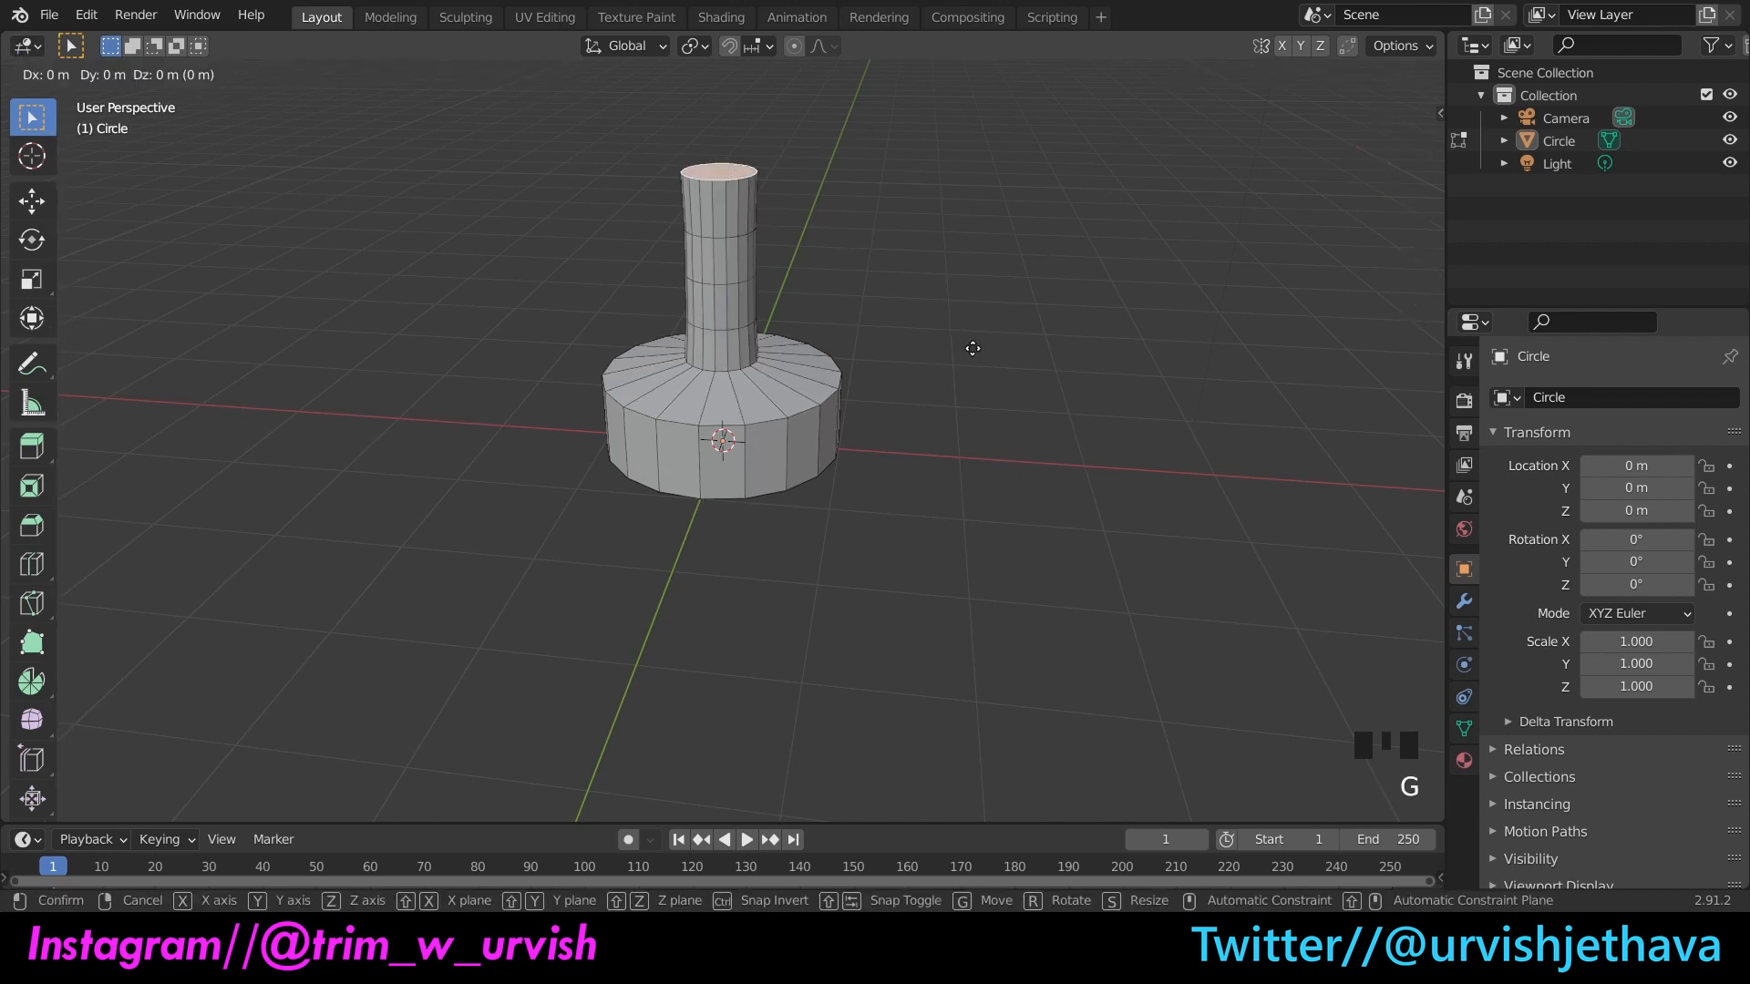
key(z)
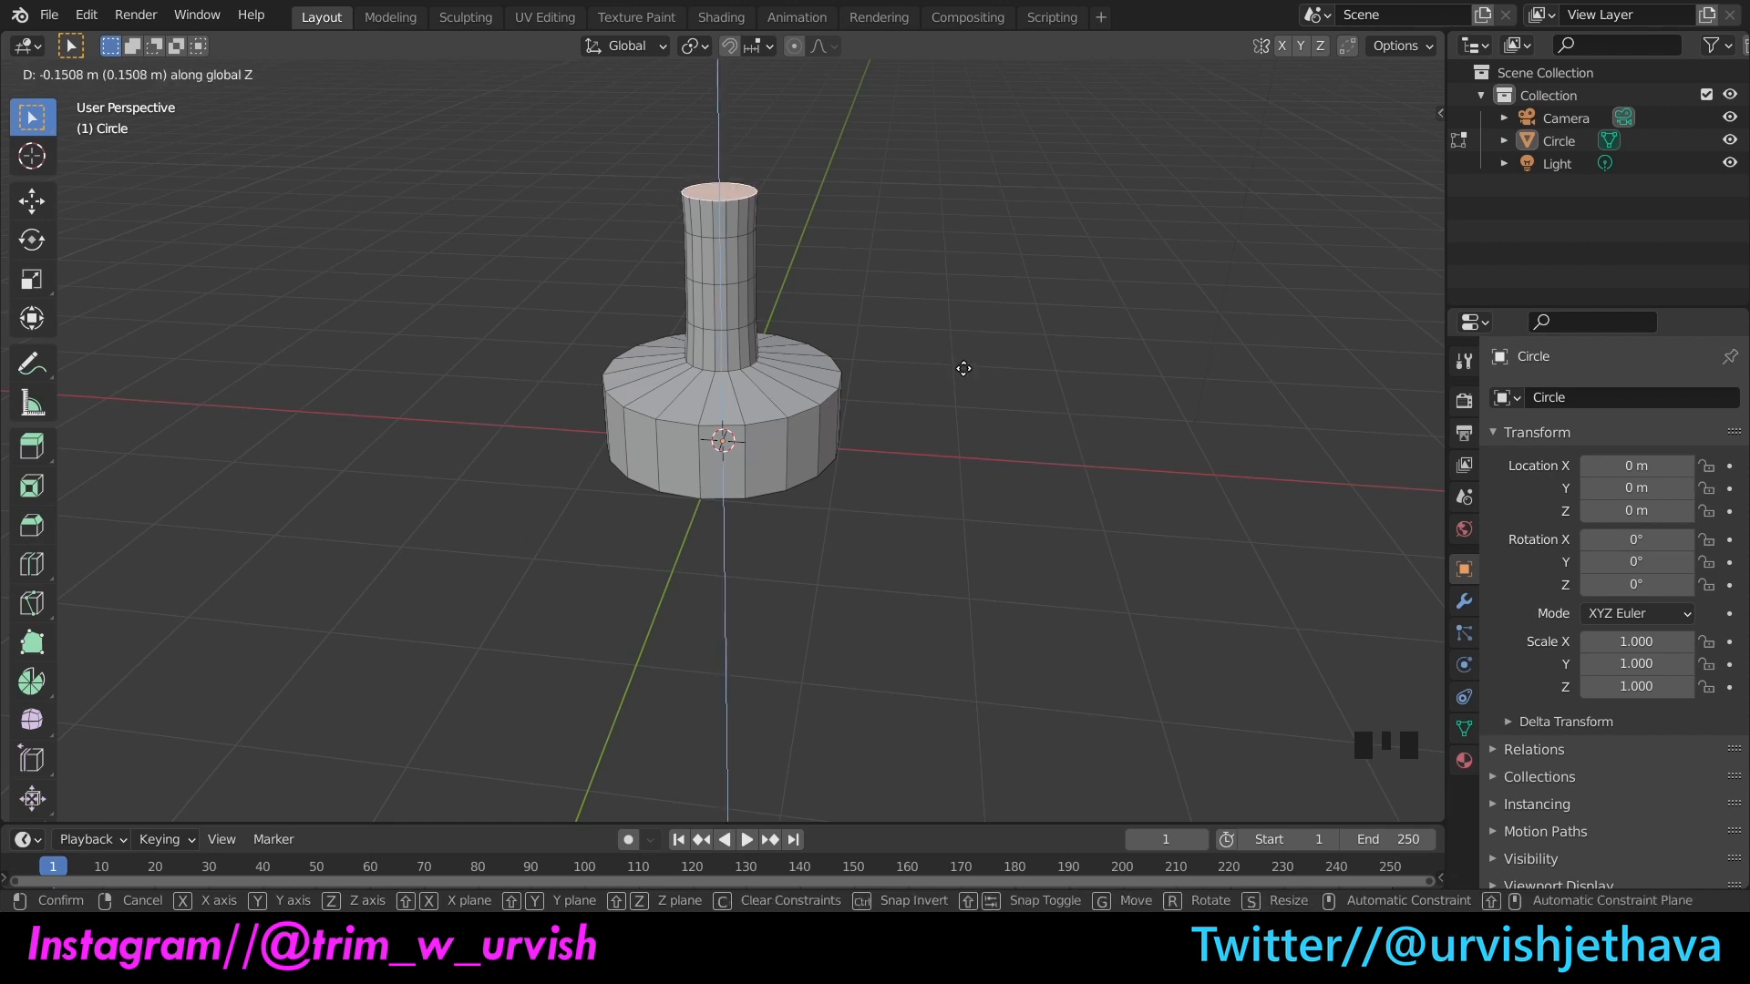
click(963, 368)
click(989, 396)
drag(1381, 150, 1582, 153)
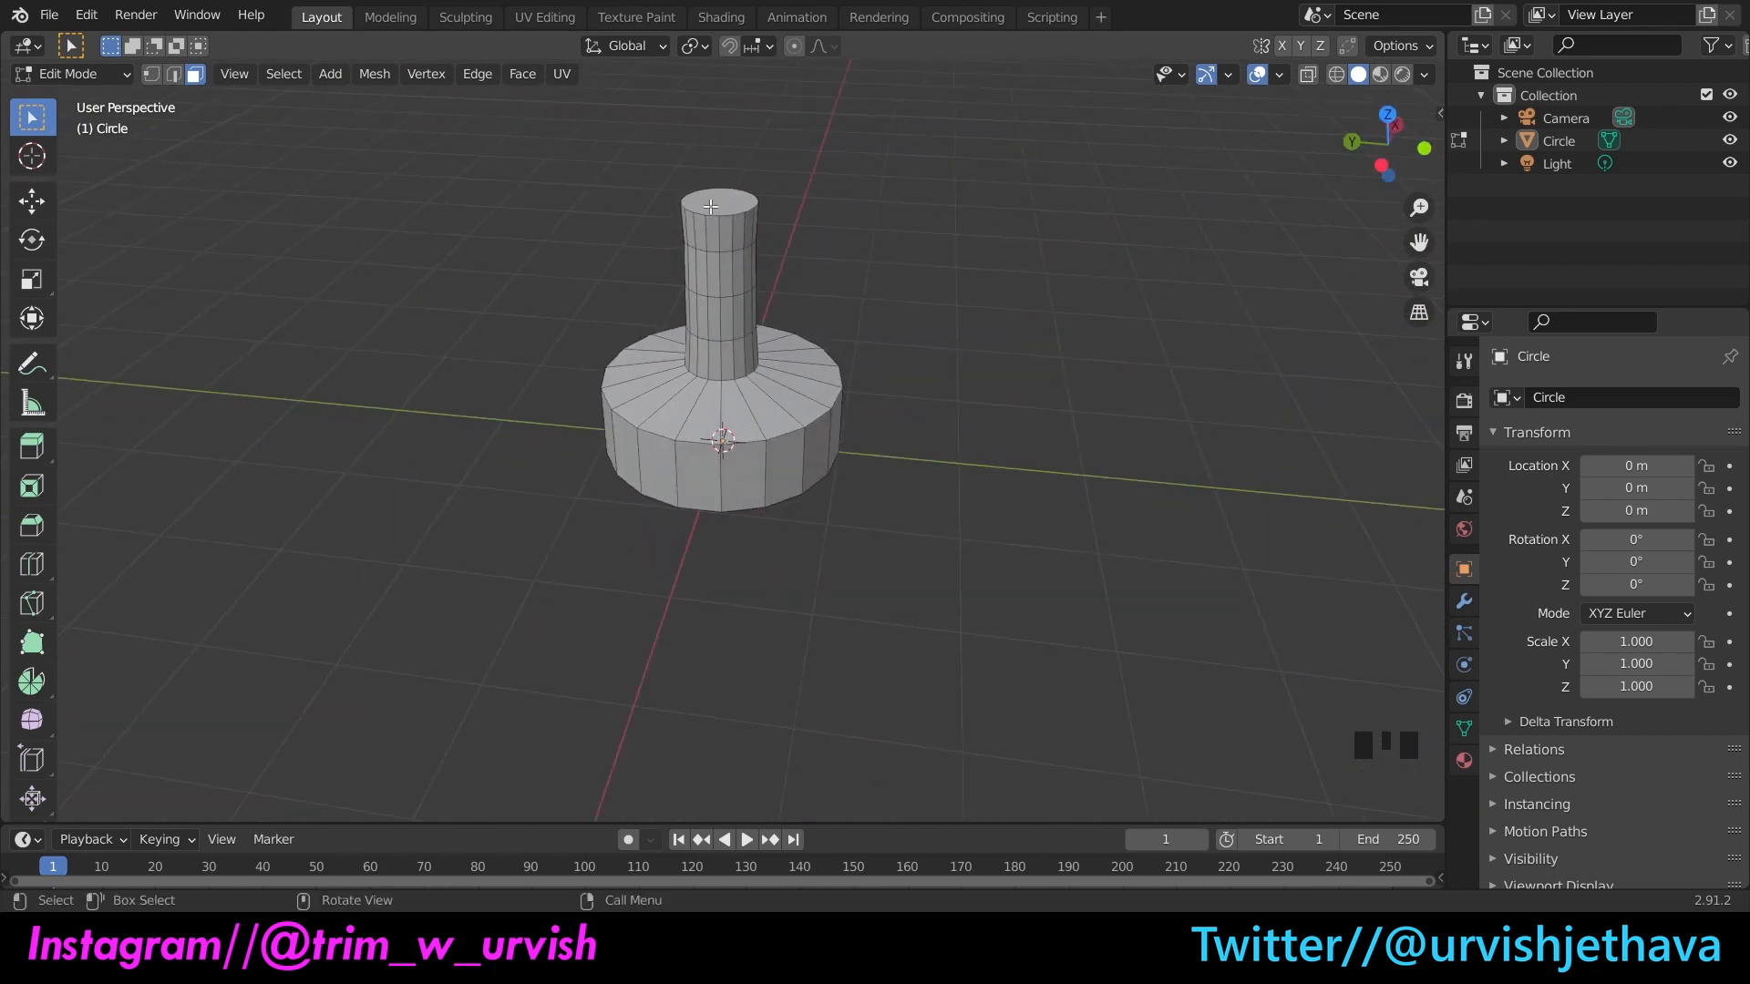
drag(1364, 169, 1362, 154)
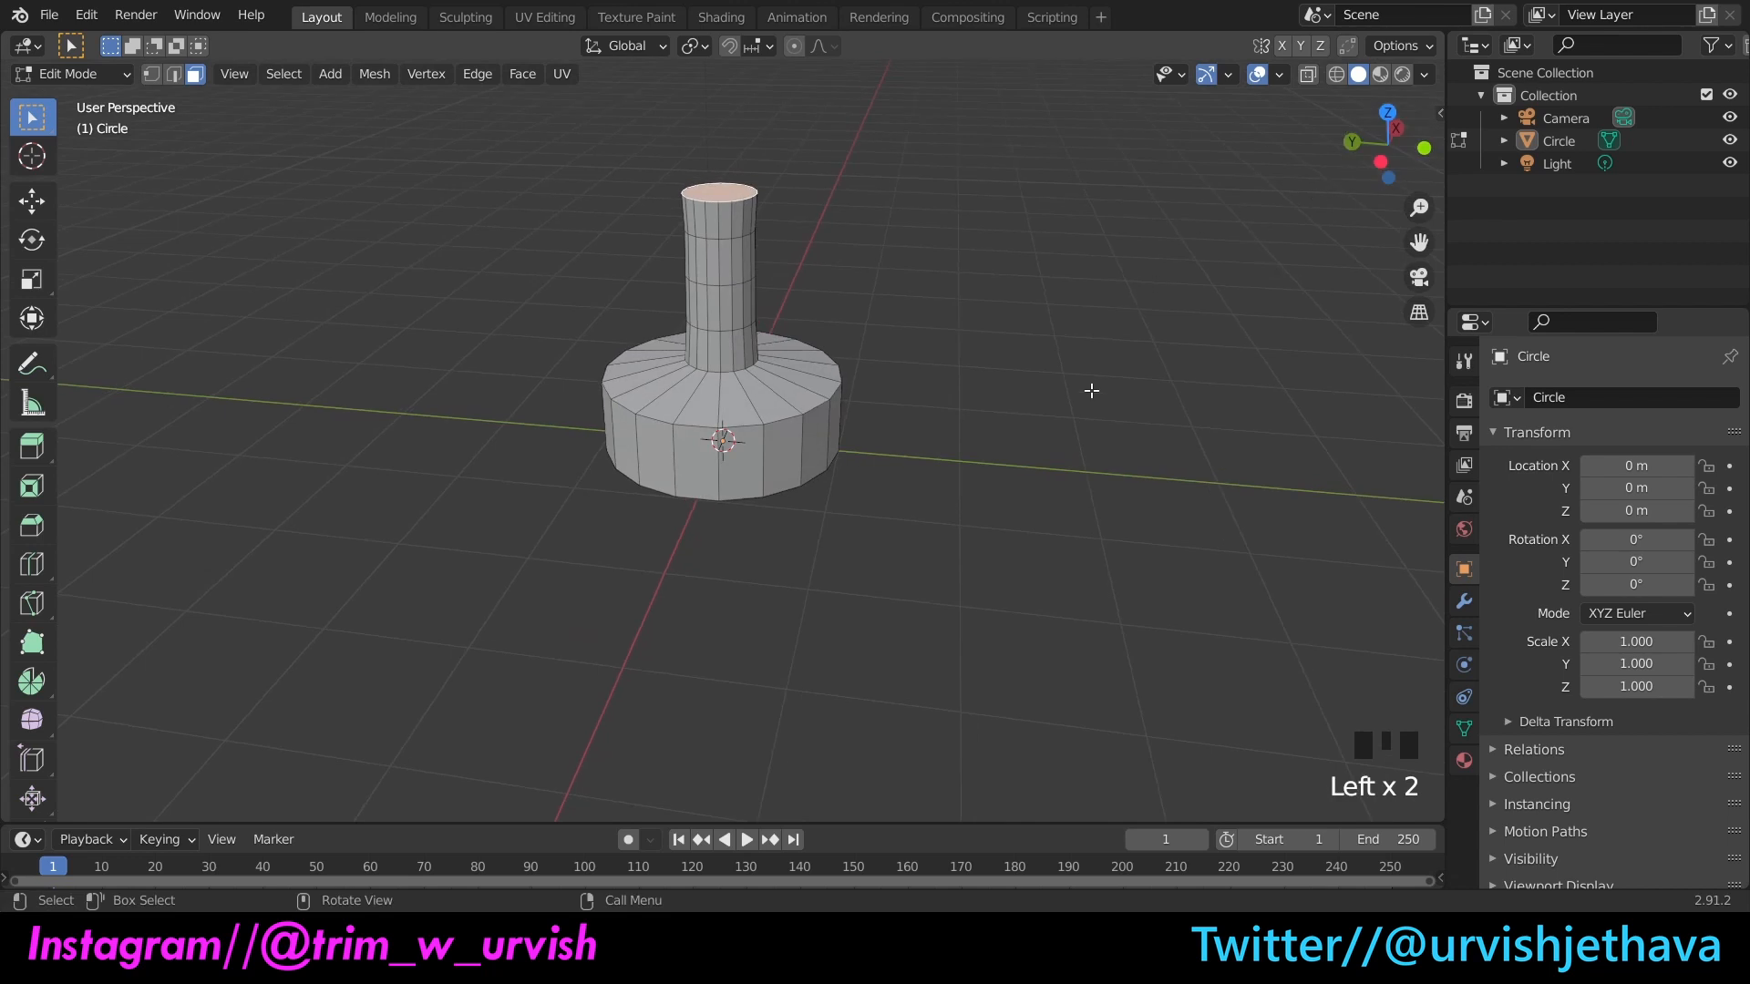
key(s)
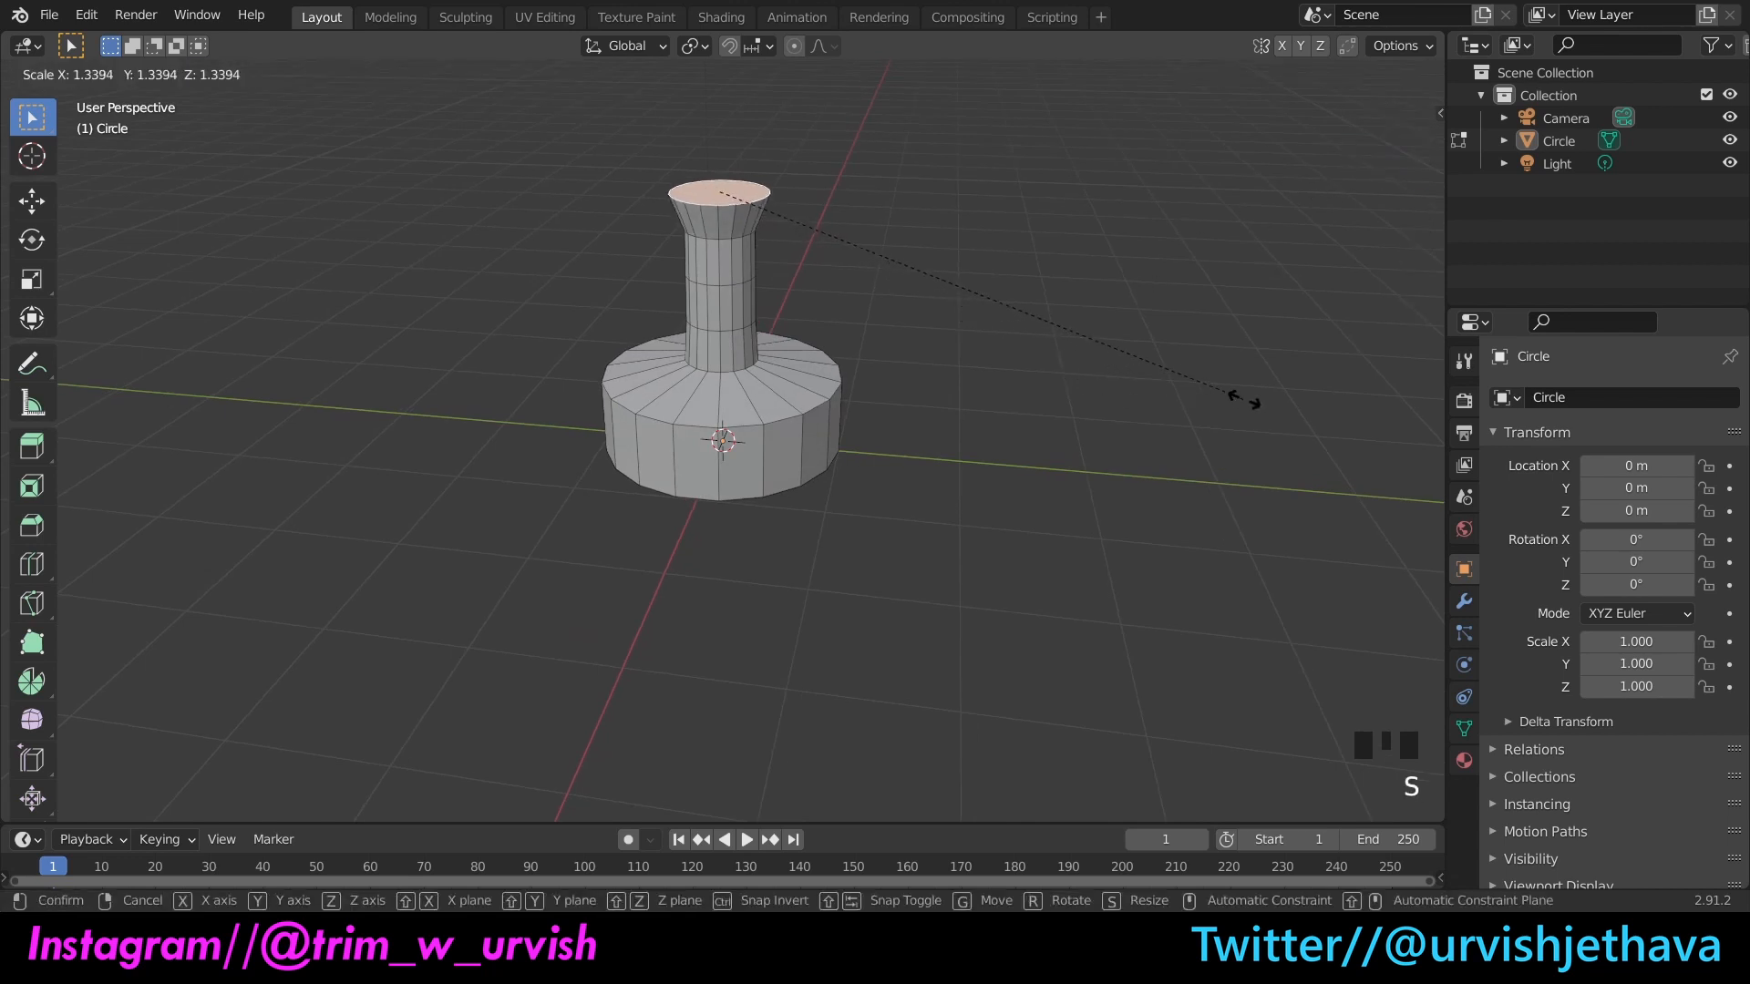
click(1299, 408)
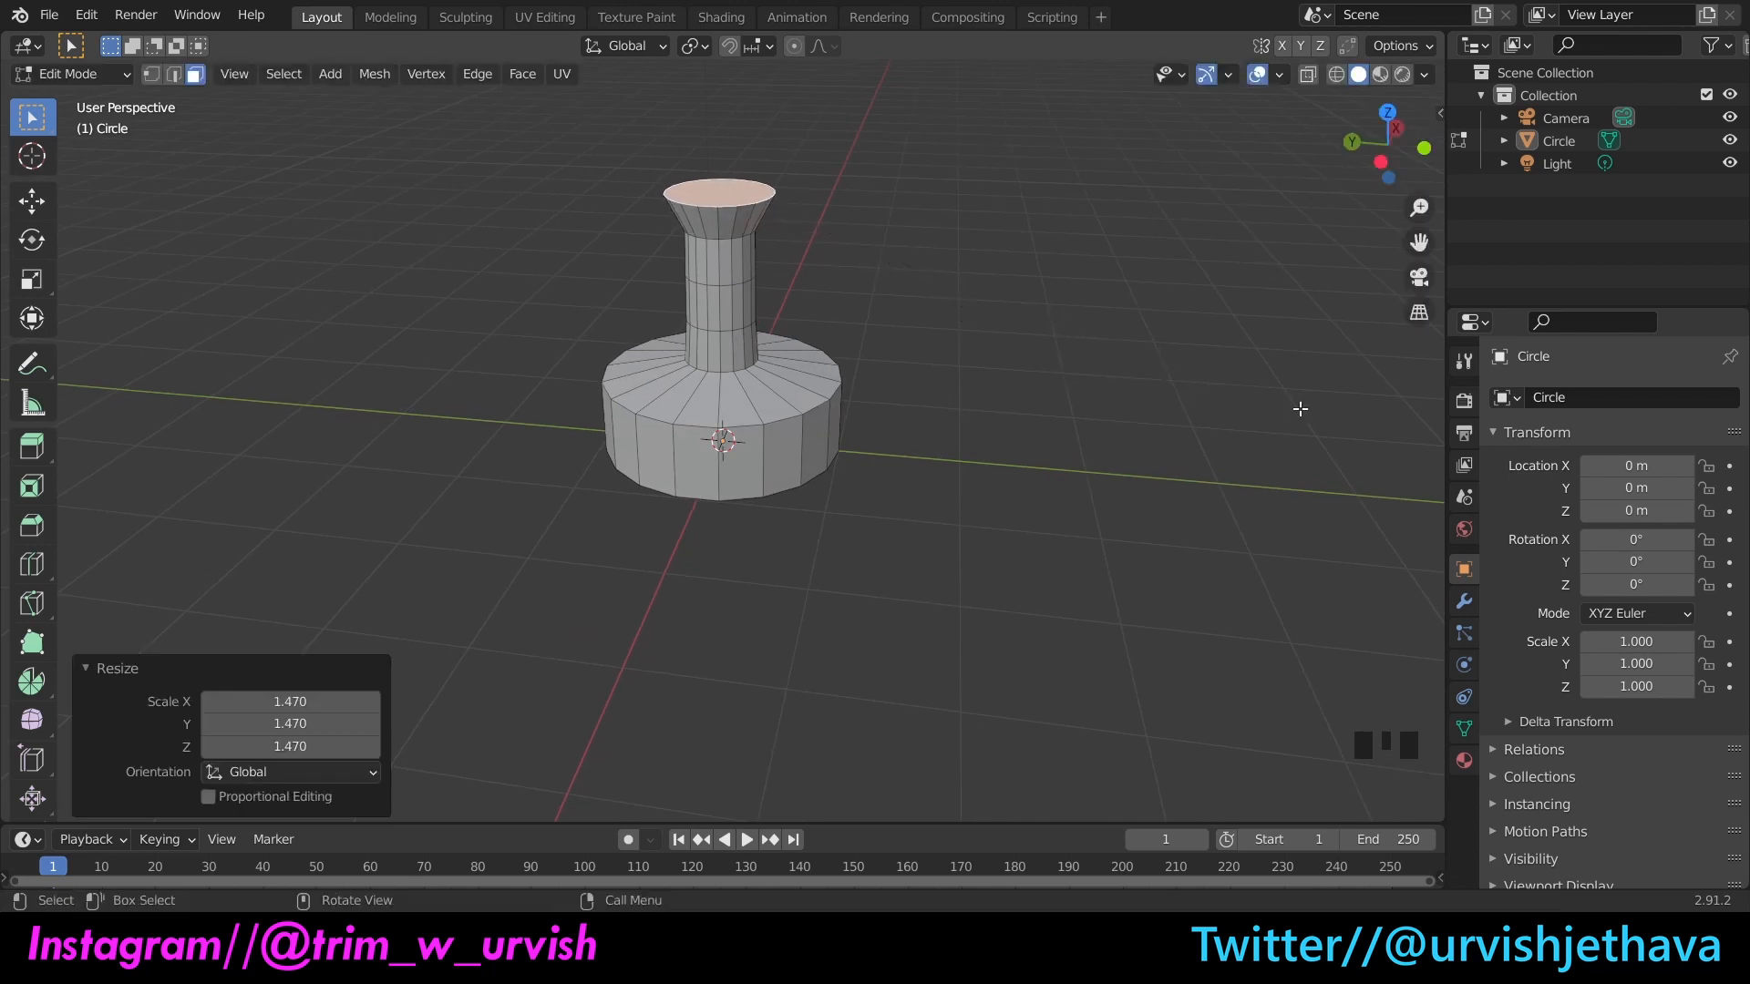
key(ctrl+z)
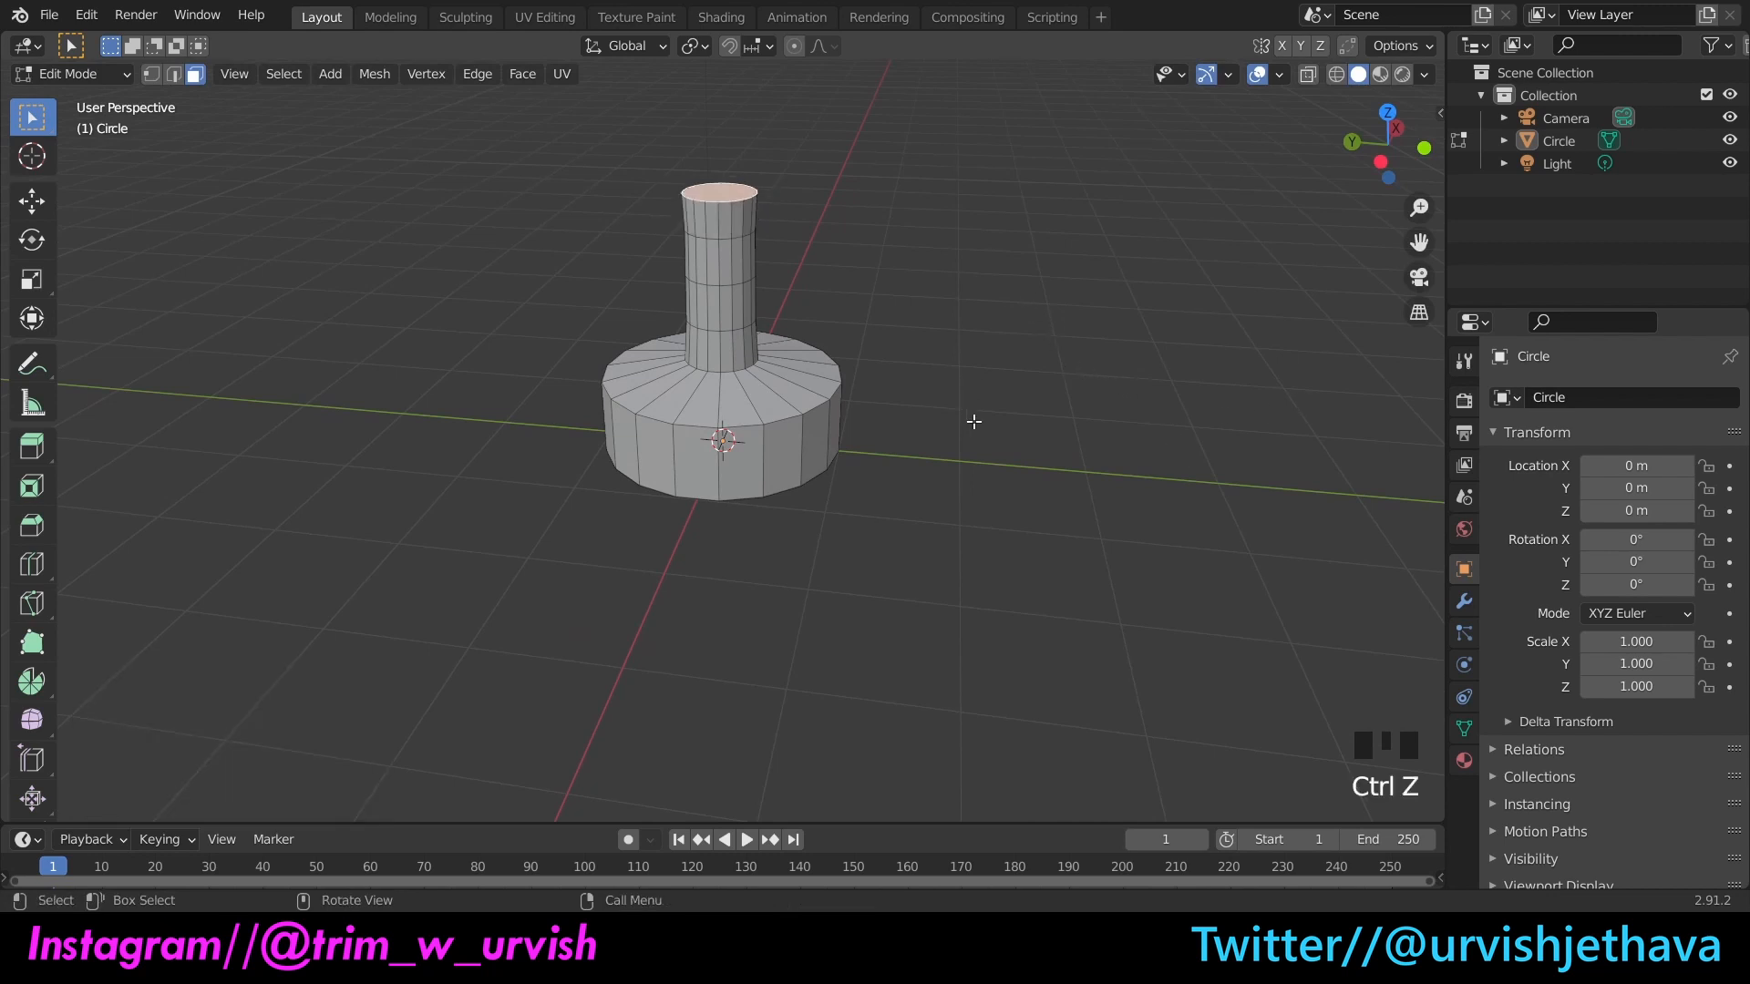
Step: Extrude the neck's top face upward by about 0.11 m and deselect it
key(e)
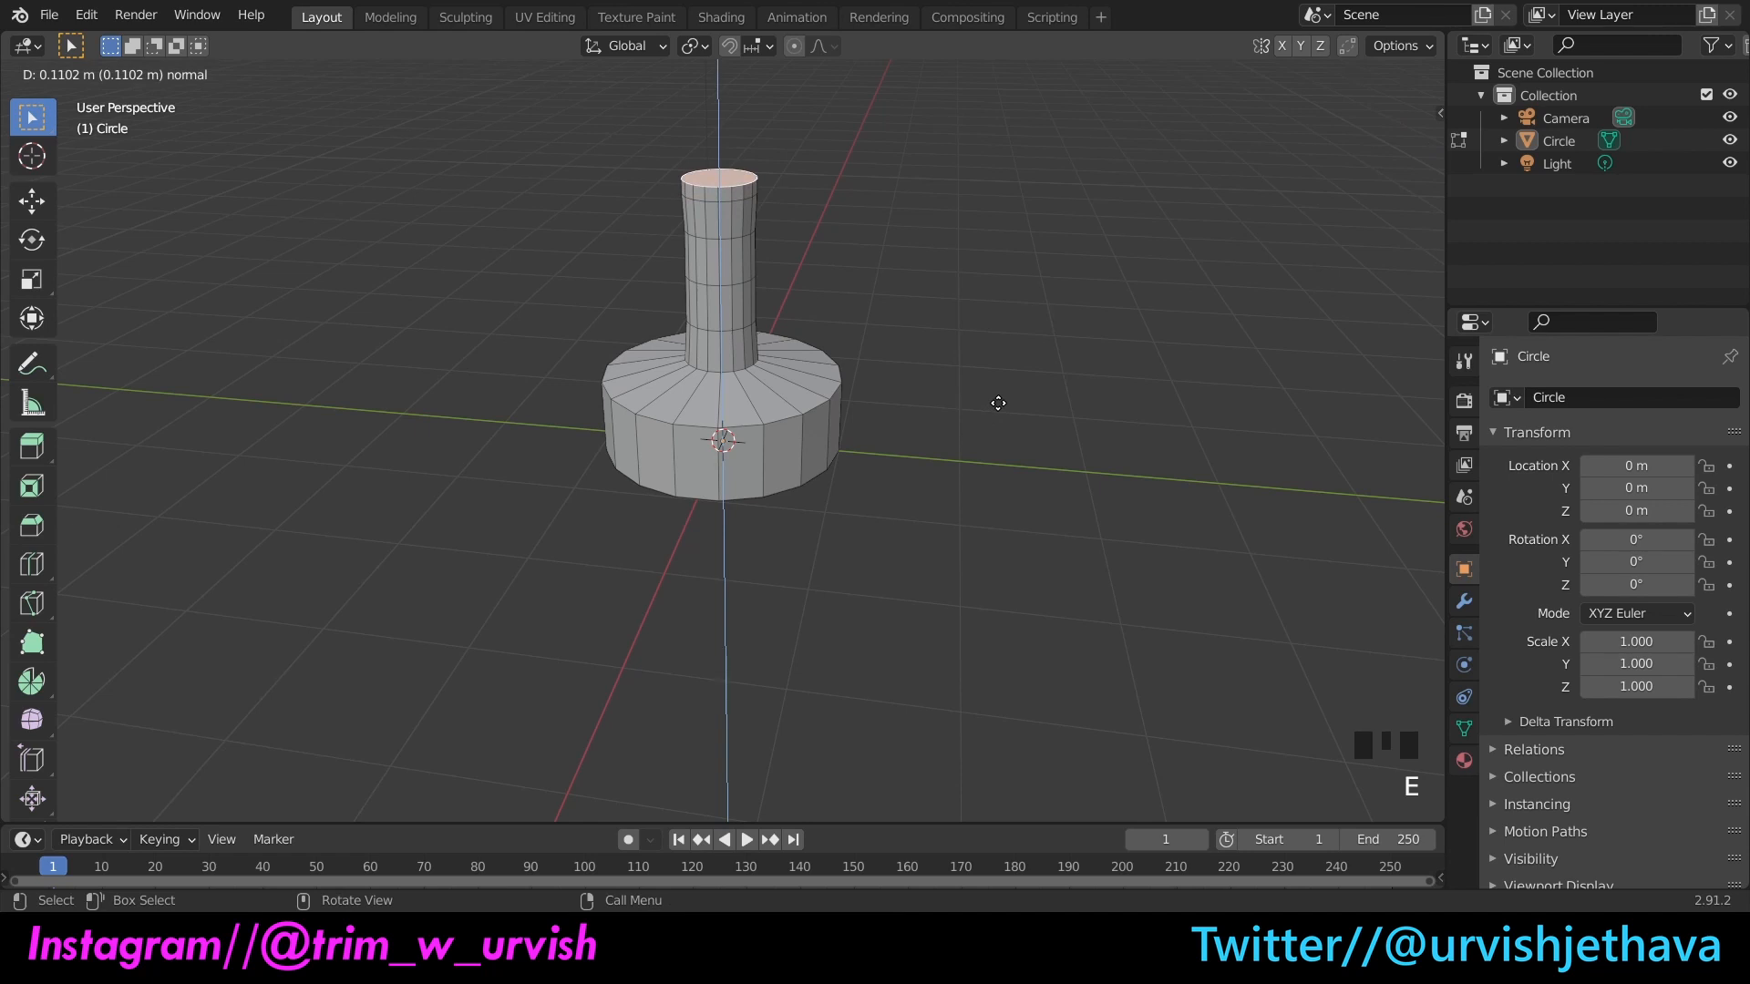
click(998, 401)
click(1003, 427)
Step: In edge select mode, select the full edge loop just below the neck's top face and scale it down to about 0.91
drag(1424, 151, 1109, 262)
scroll(689, 210, up, 1)
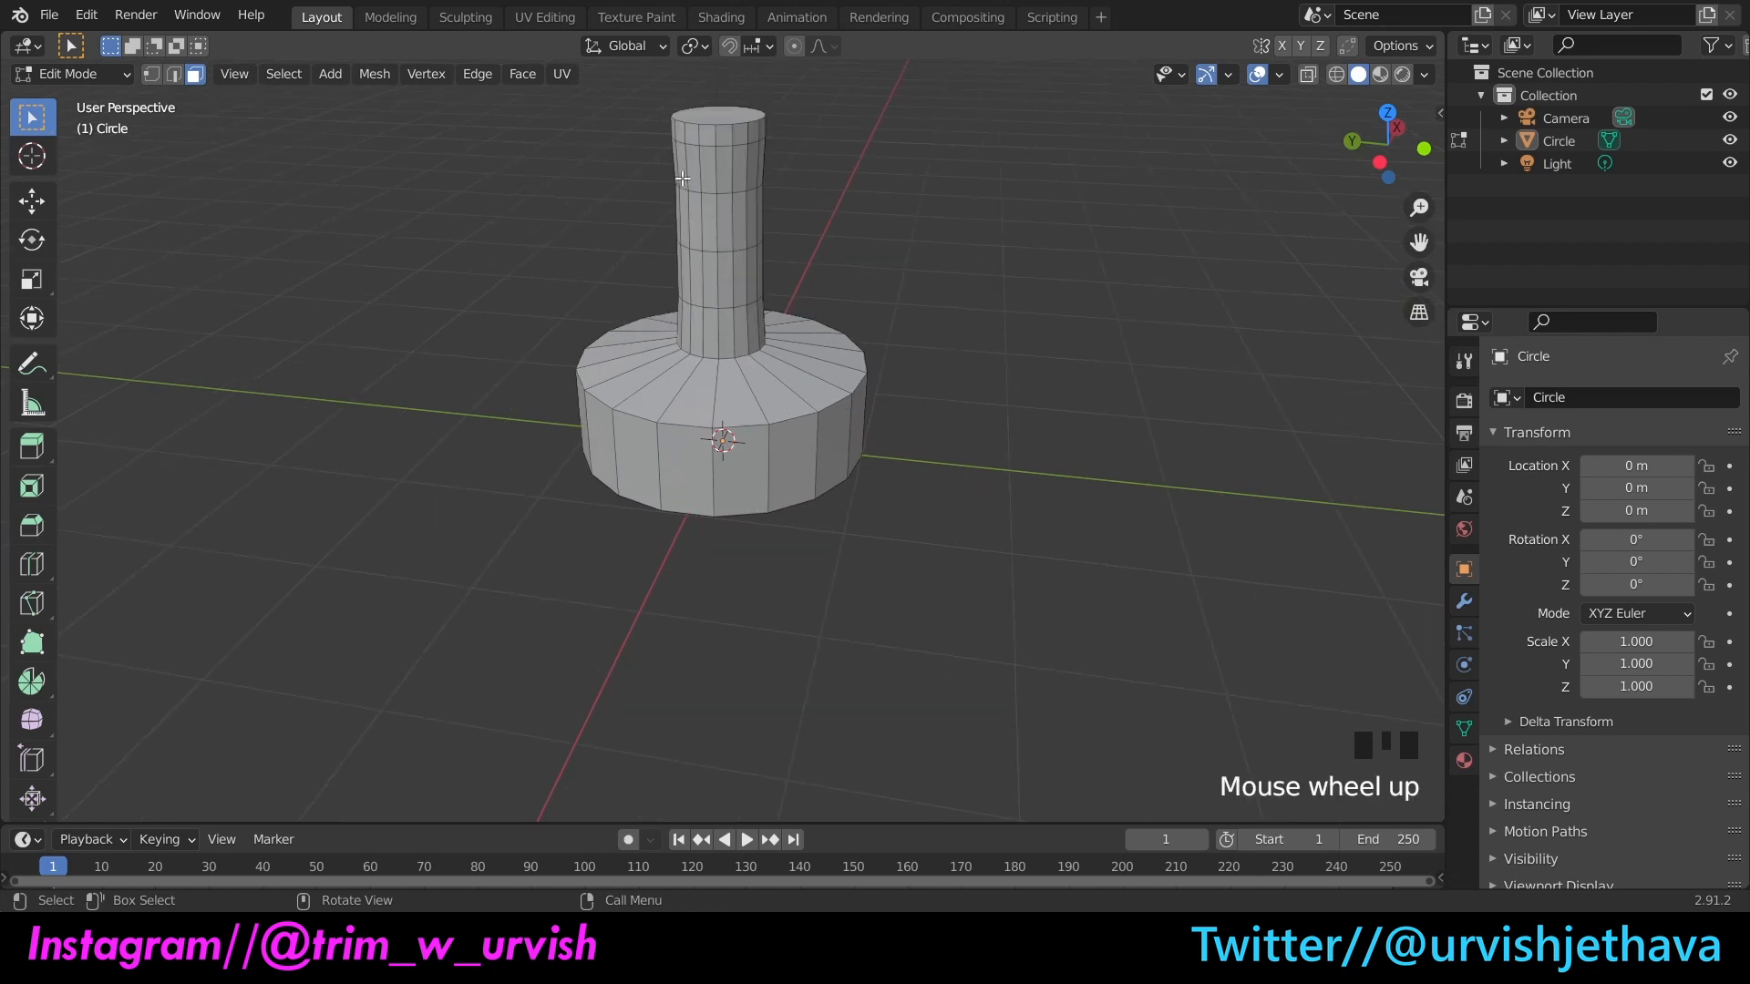
shift+drag(644, 122, 782, 155)
click(890, 239)
click(174, 74)
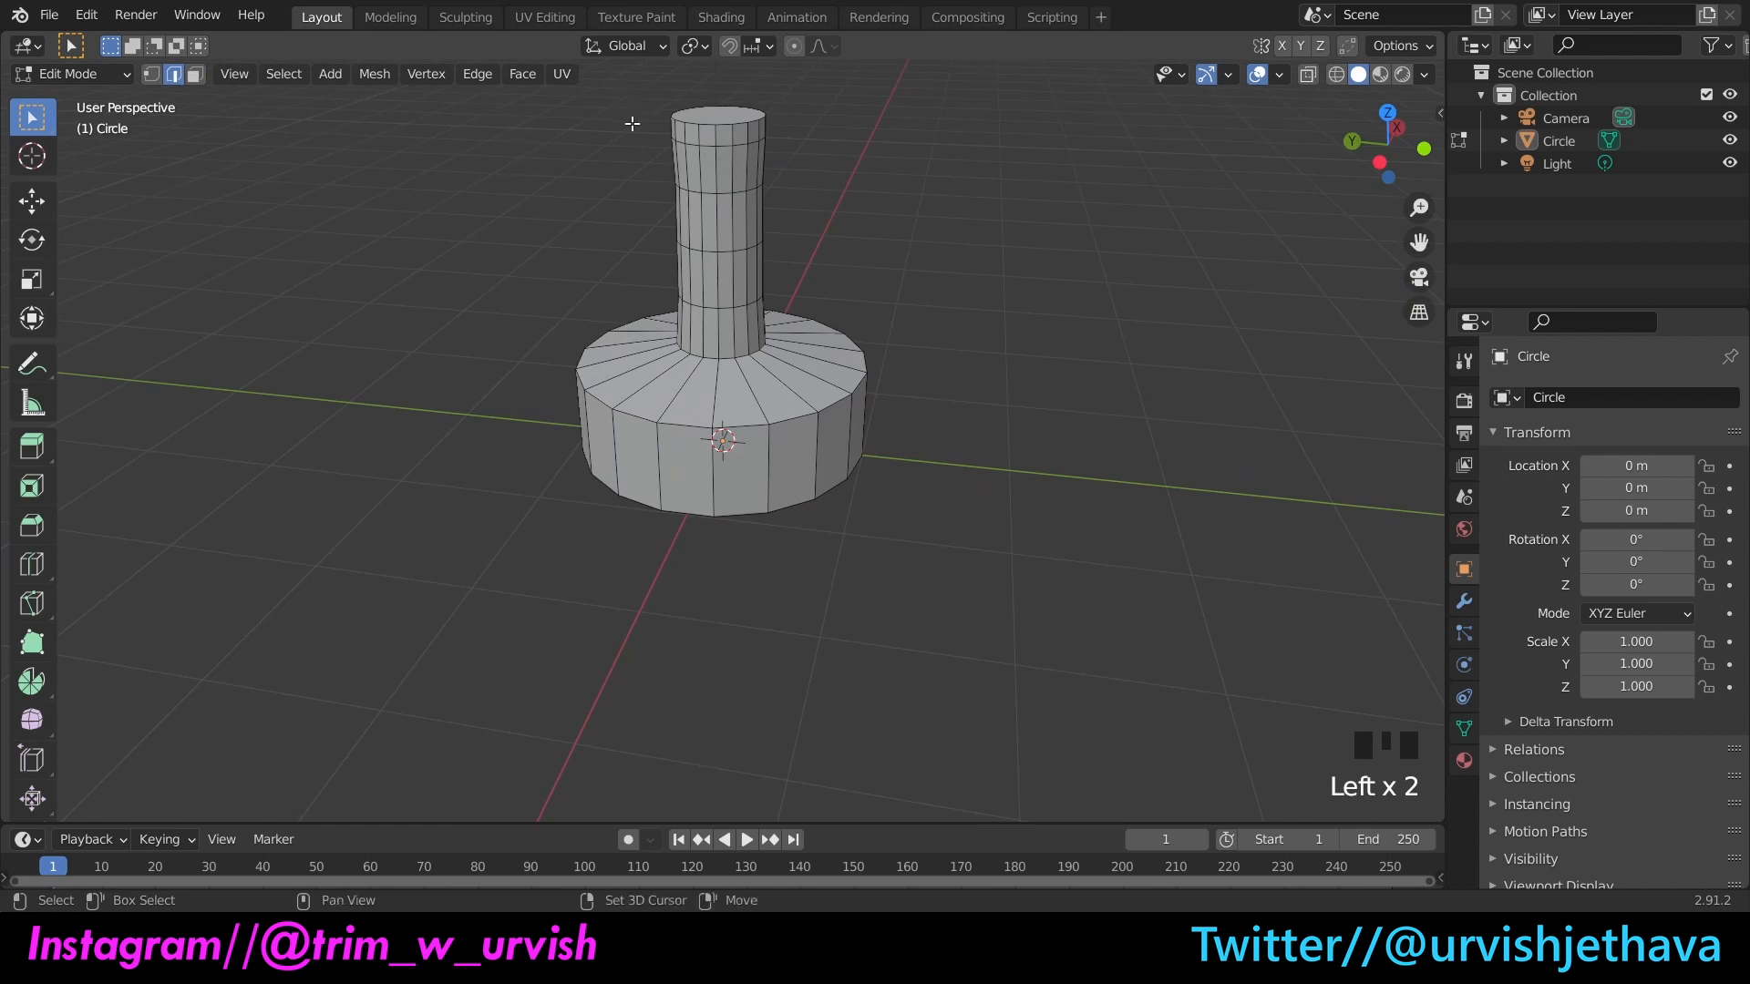
shift+drag(632, 123, 712, 189)
shift+drag(595, 143, 789, 161)
drag(1387, 138, 613, 280)
shift+drag(679, 137, 801, 145)
click(945, 227)
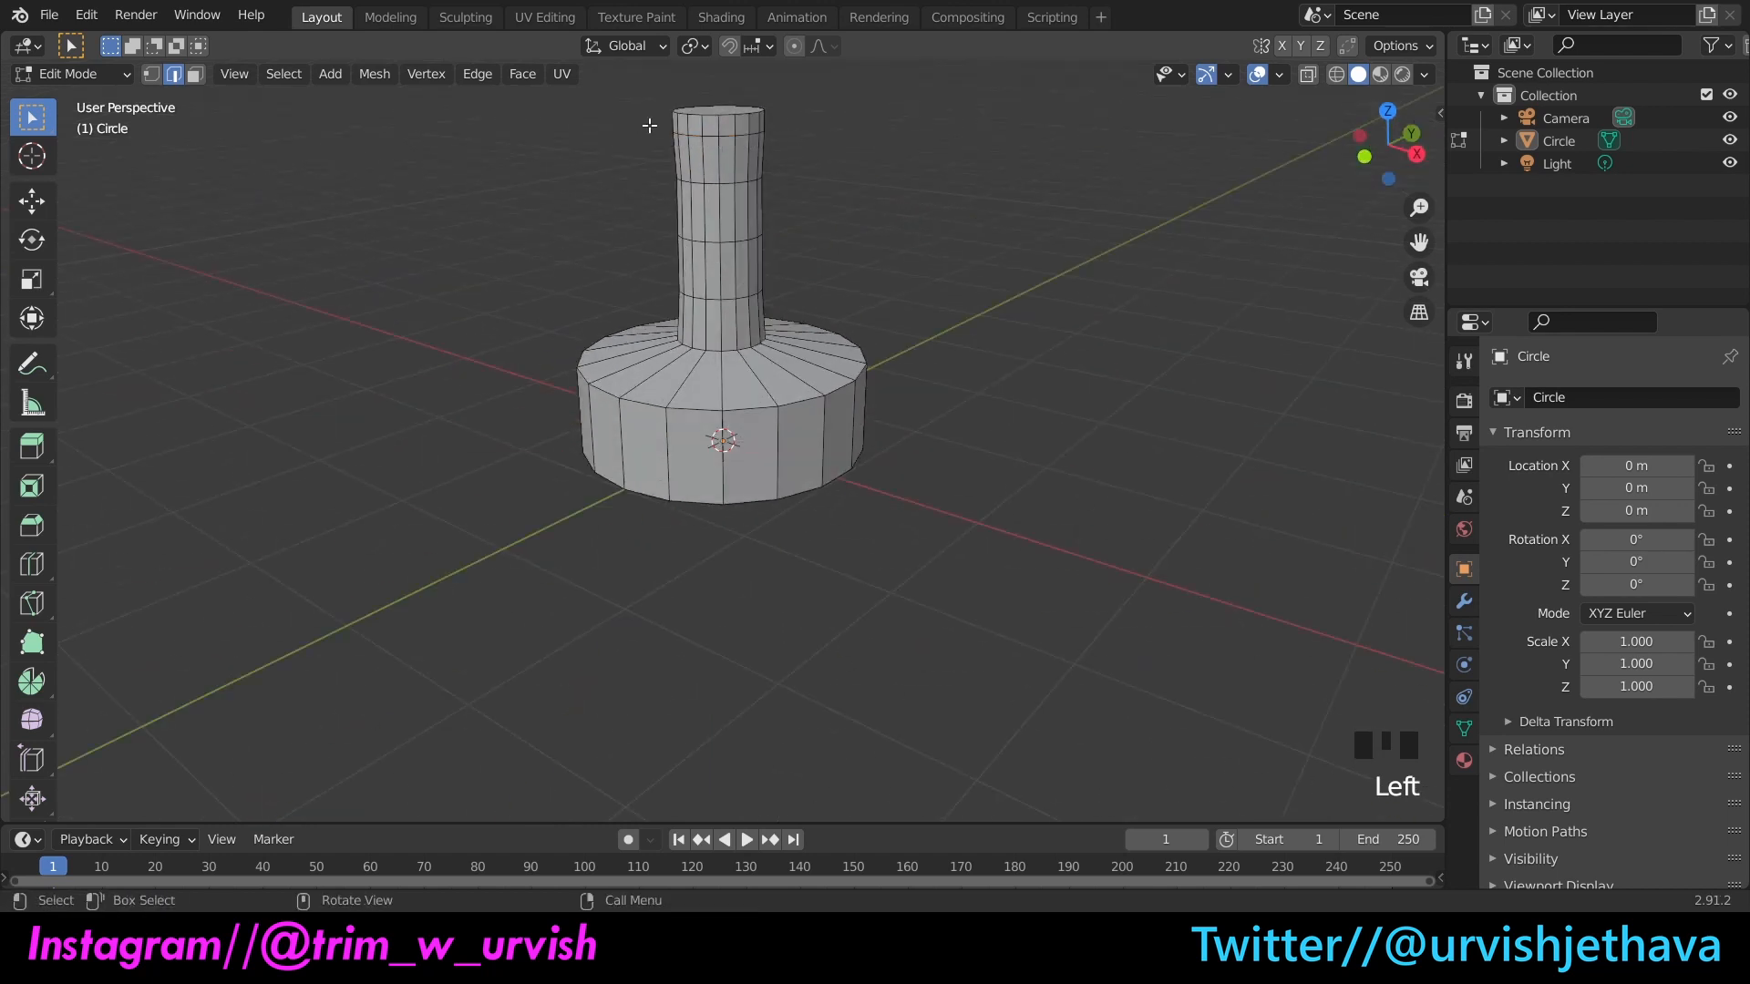
shift+drag(654, 122, 773, 156)
drag(1388, 146, 975, 128)
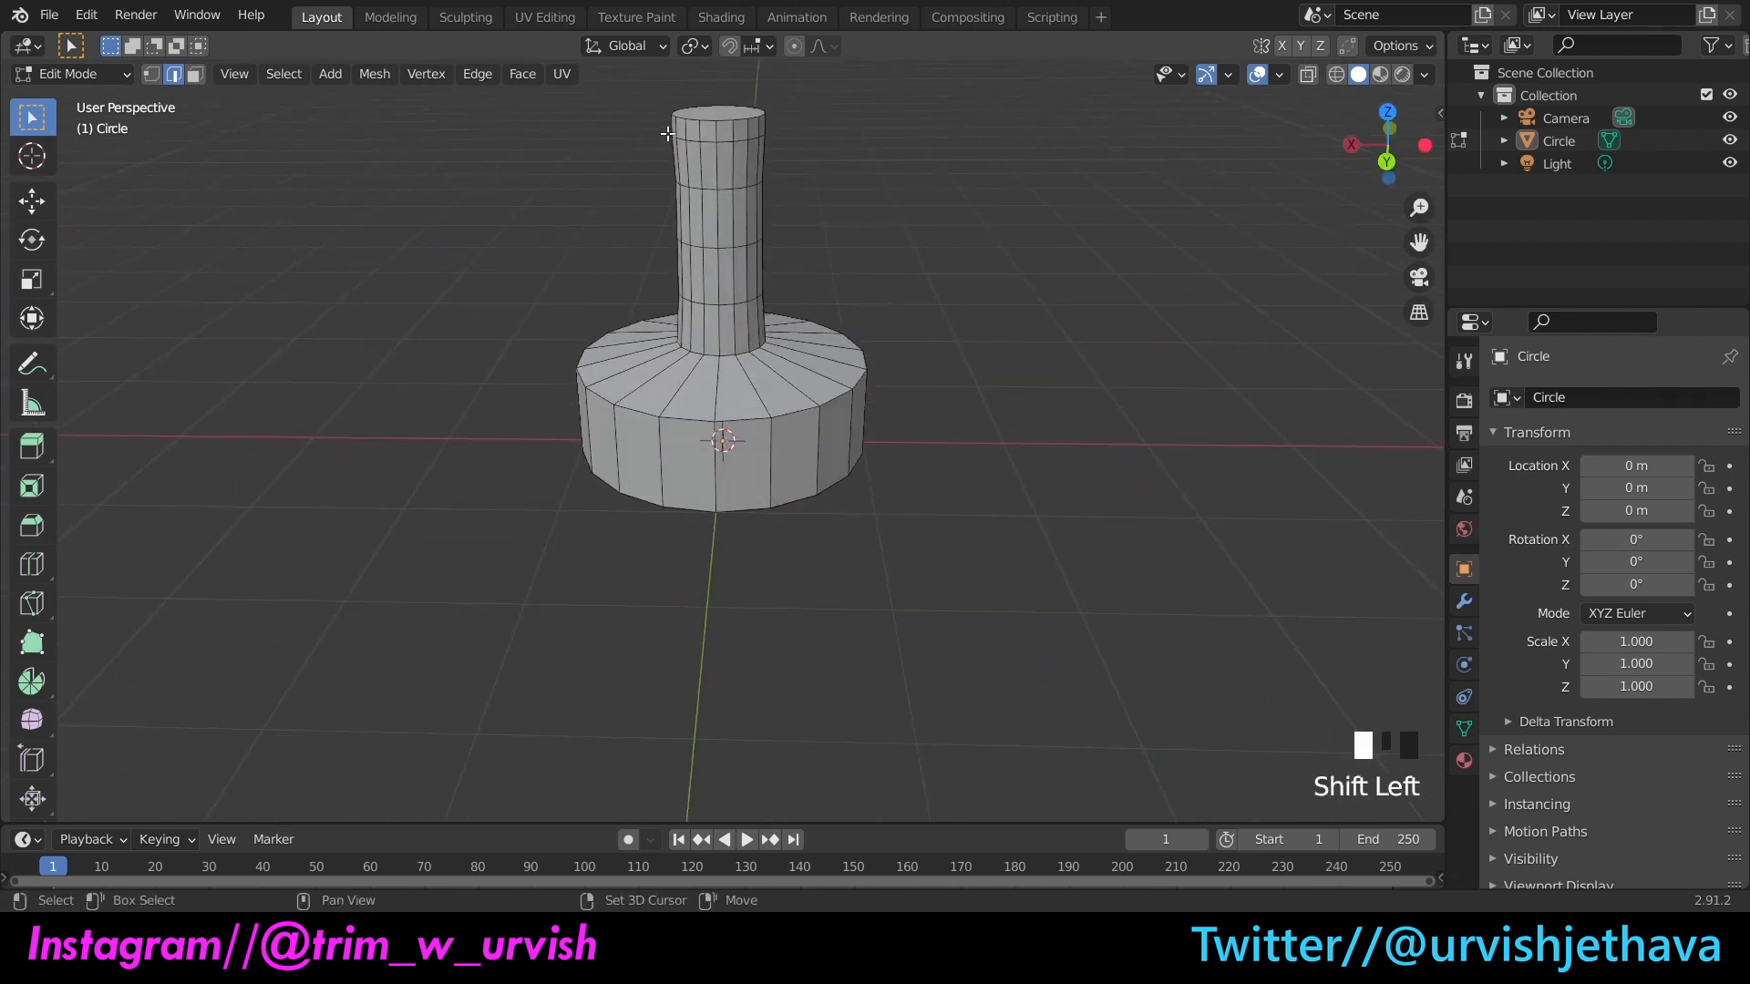
shift+drag(668, 134, 785, 160)
drag(1391, 145, 1240, 150)
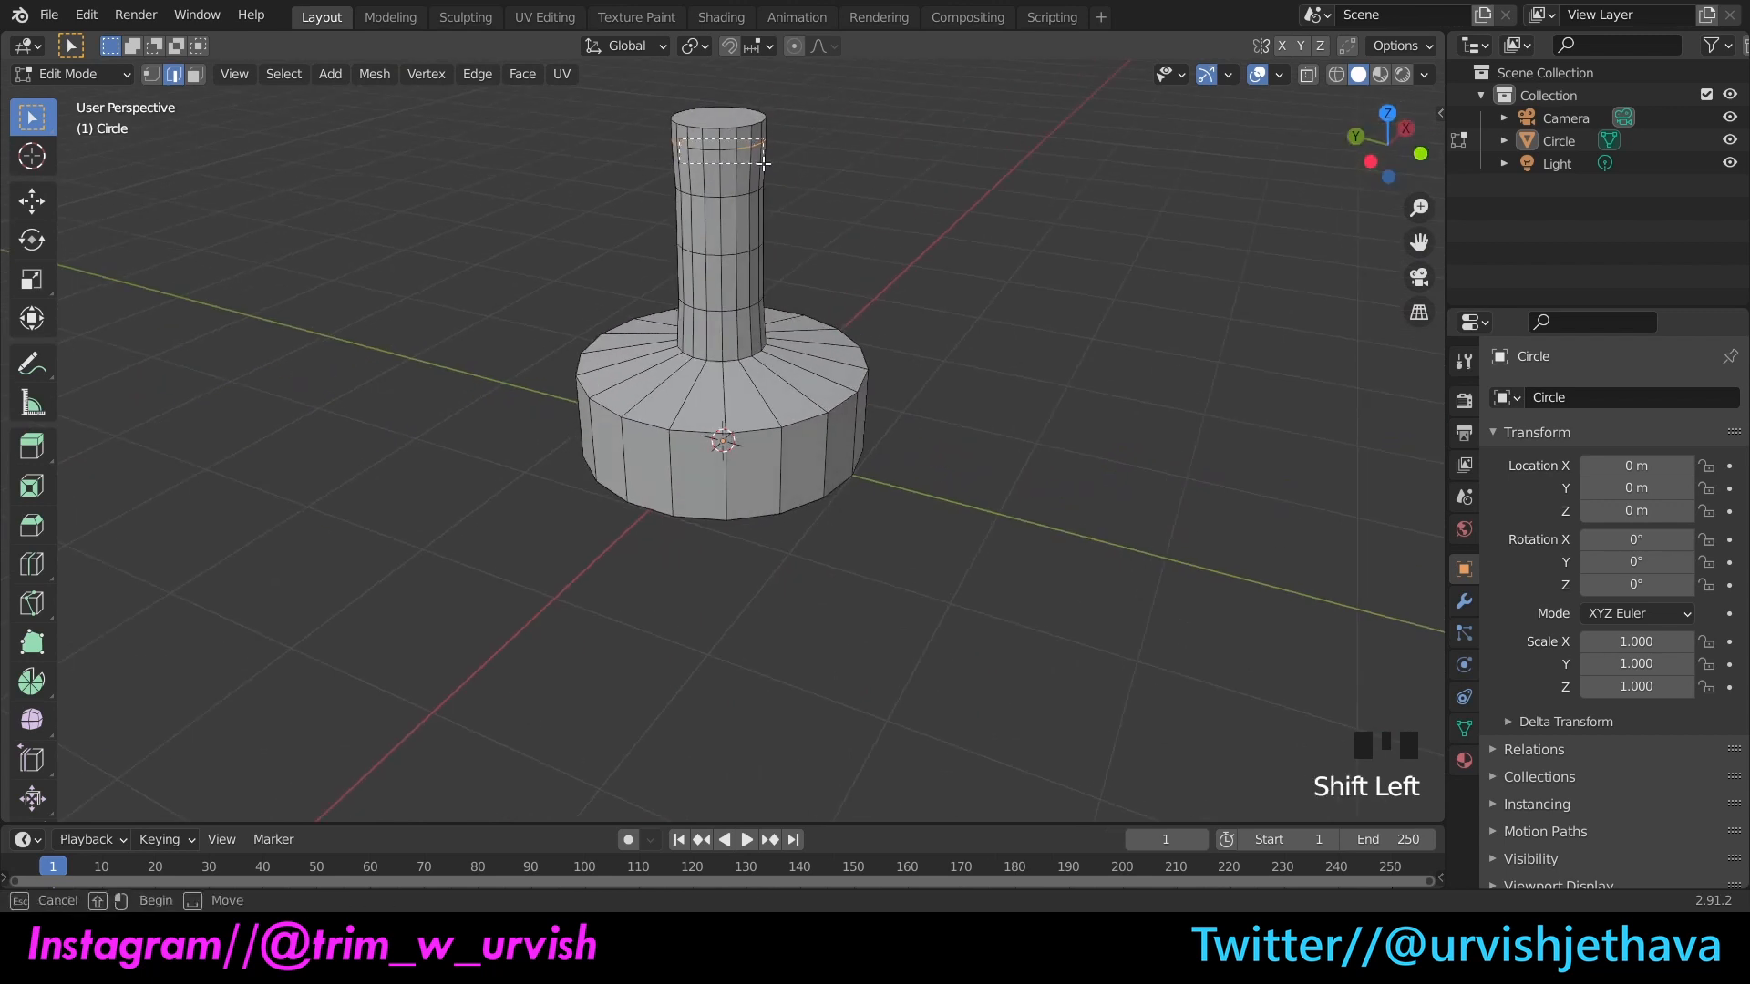
drag(1389, 148, 544, 426)
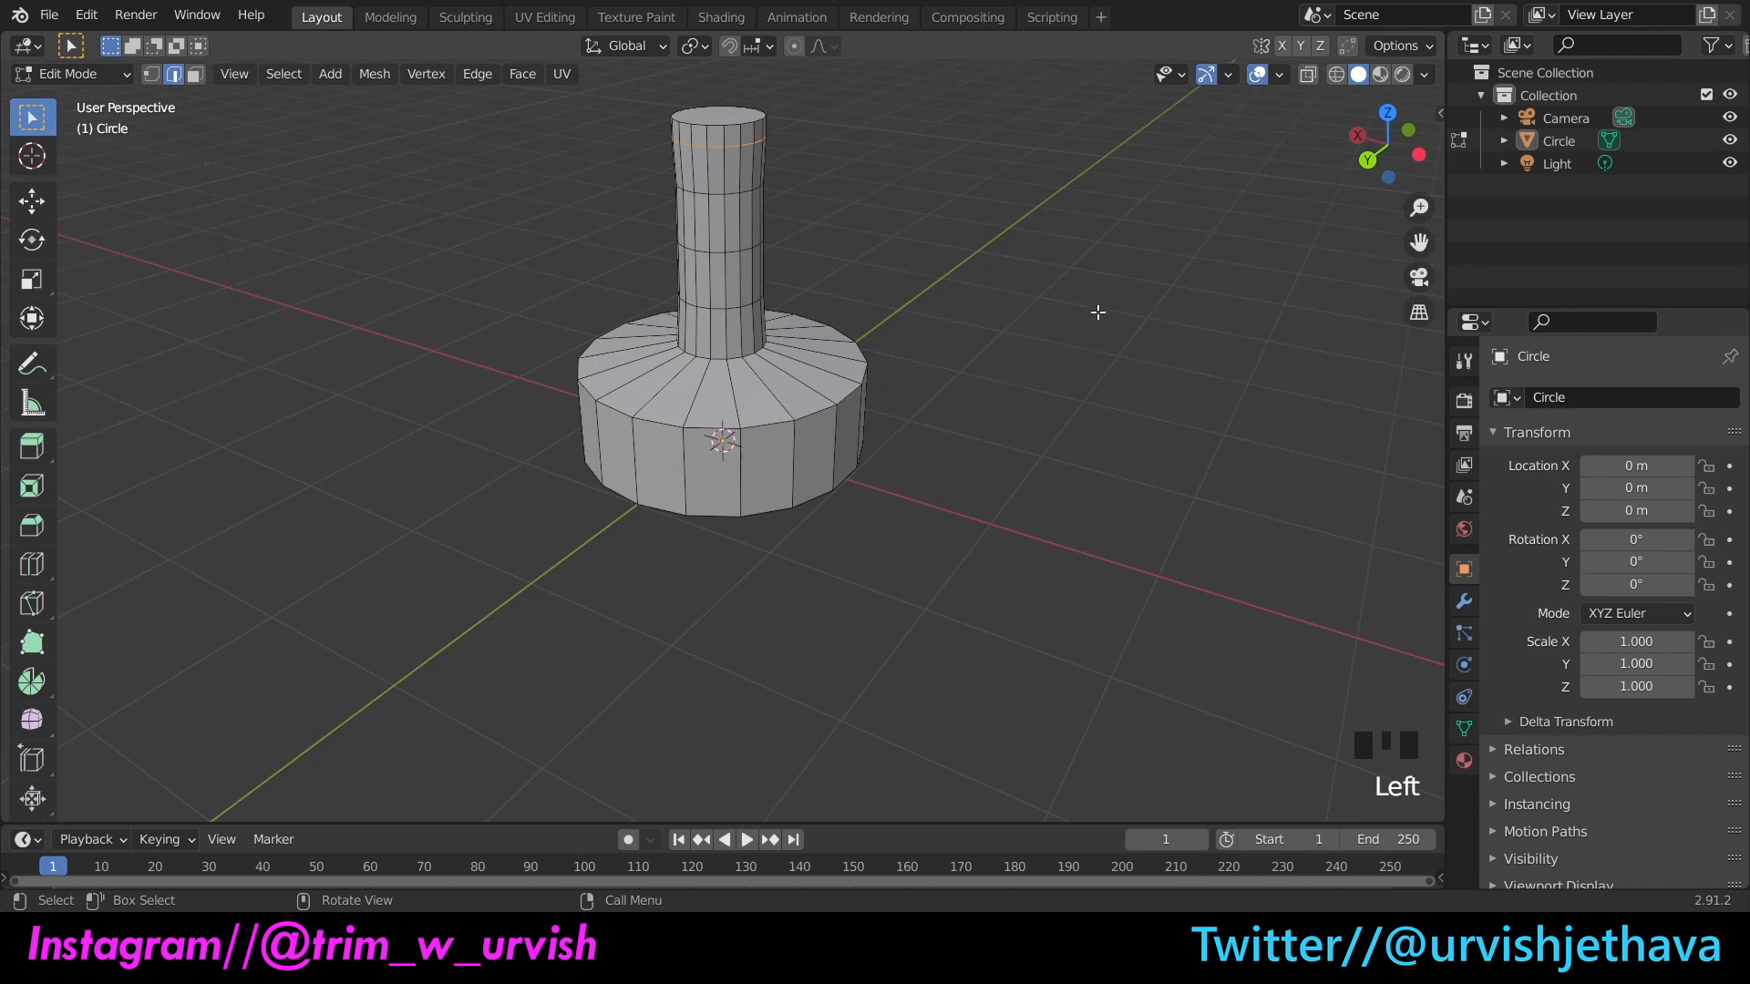
key(s)
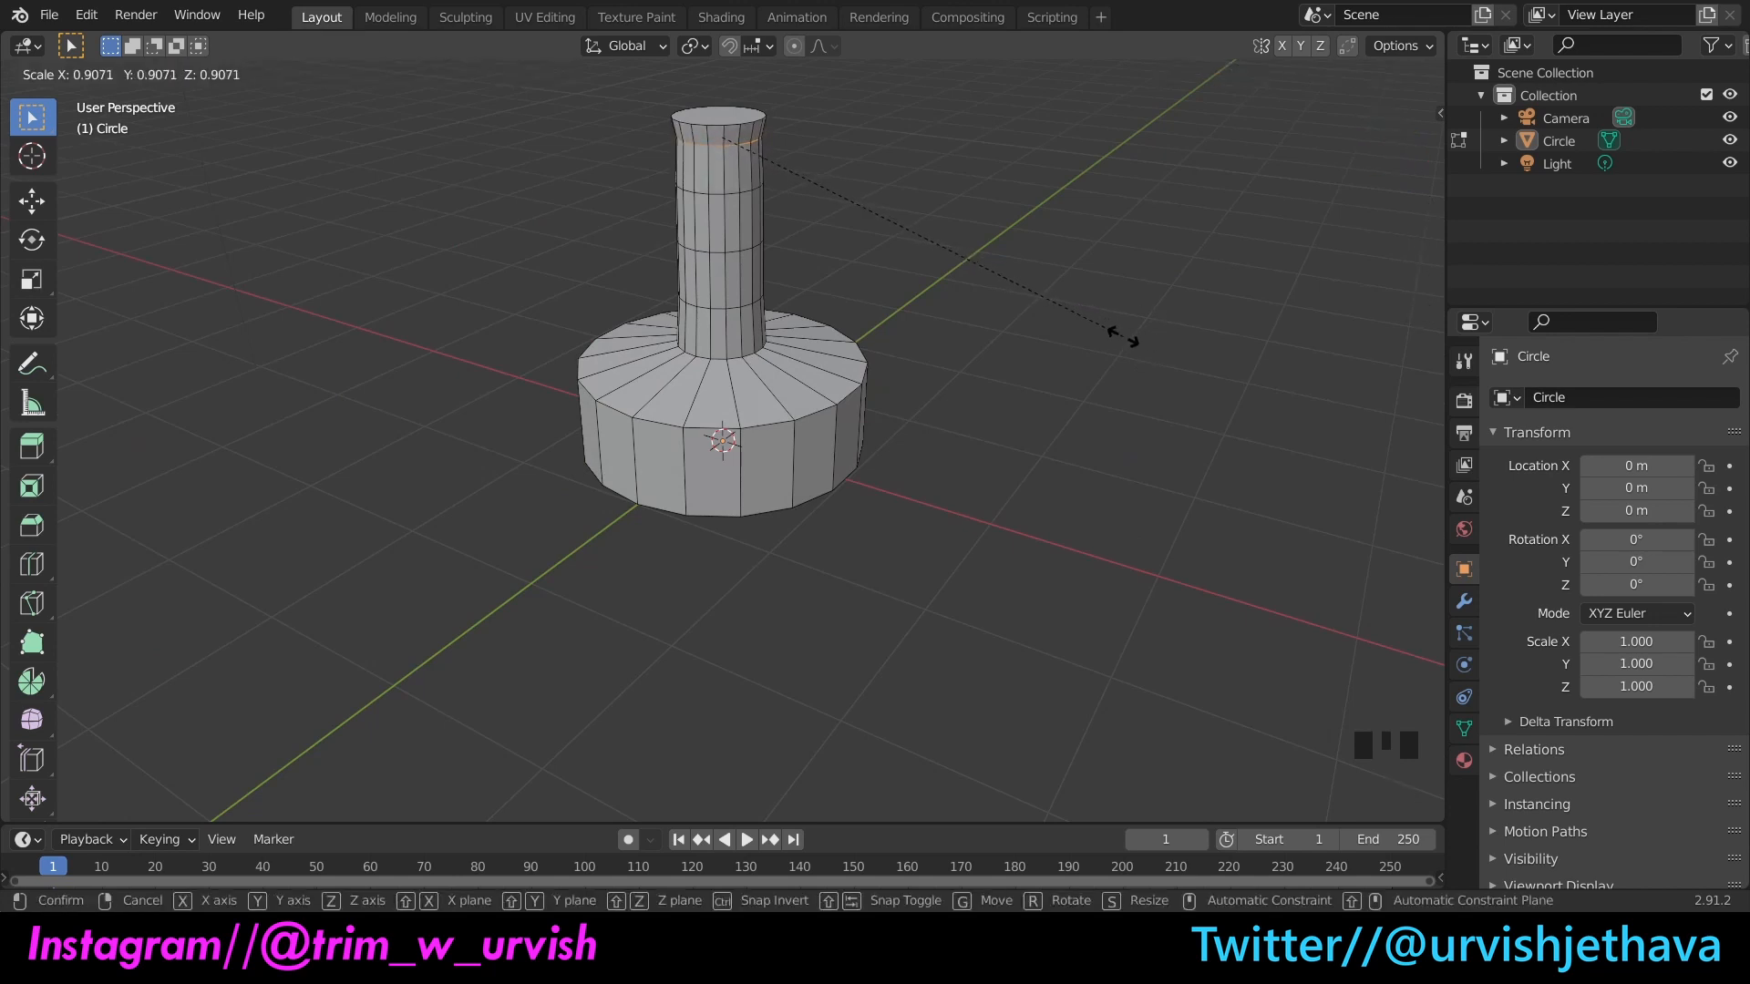
click(1123, 337)
Step: Switch to face select mode and scale the neck's top face up to about 1.37
drag(1387, 148, 1352, 153)
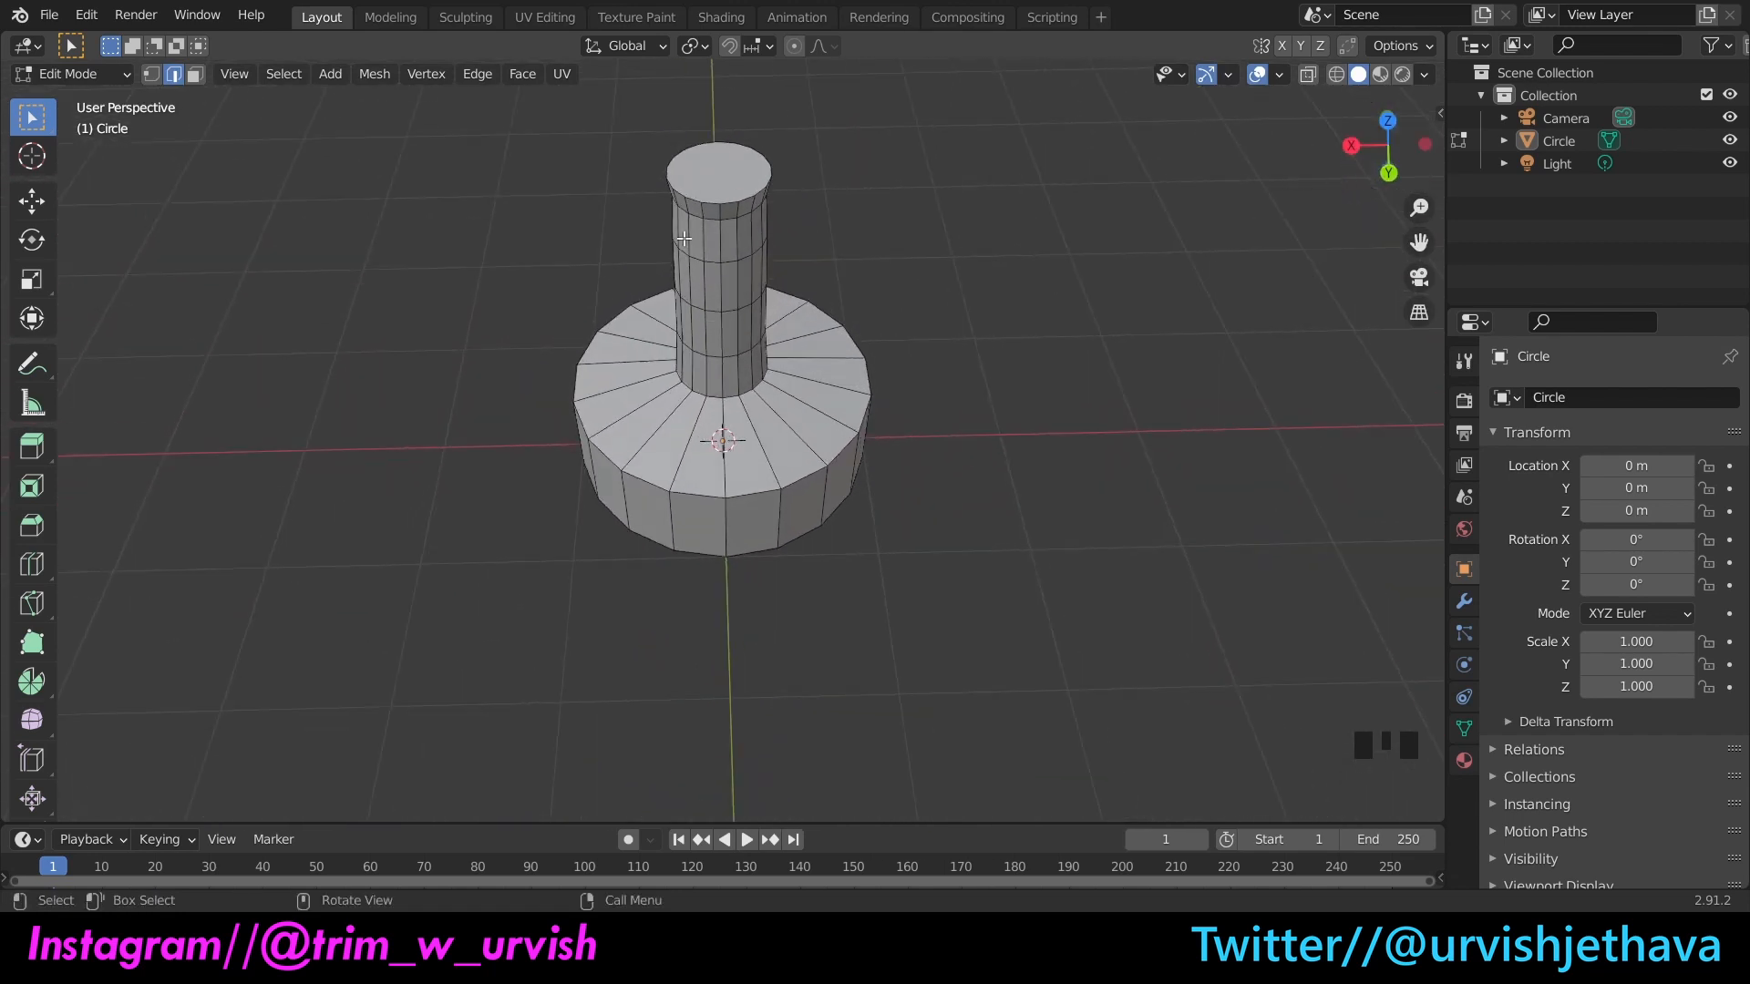
click(194, 74)
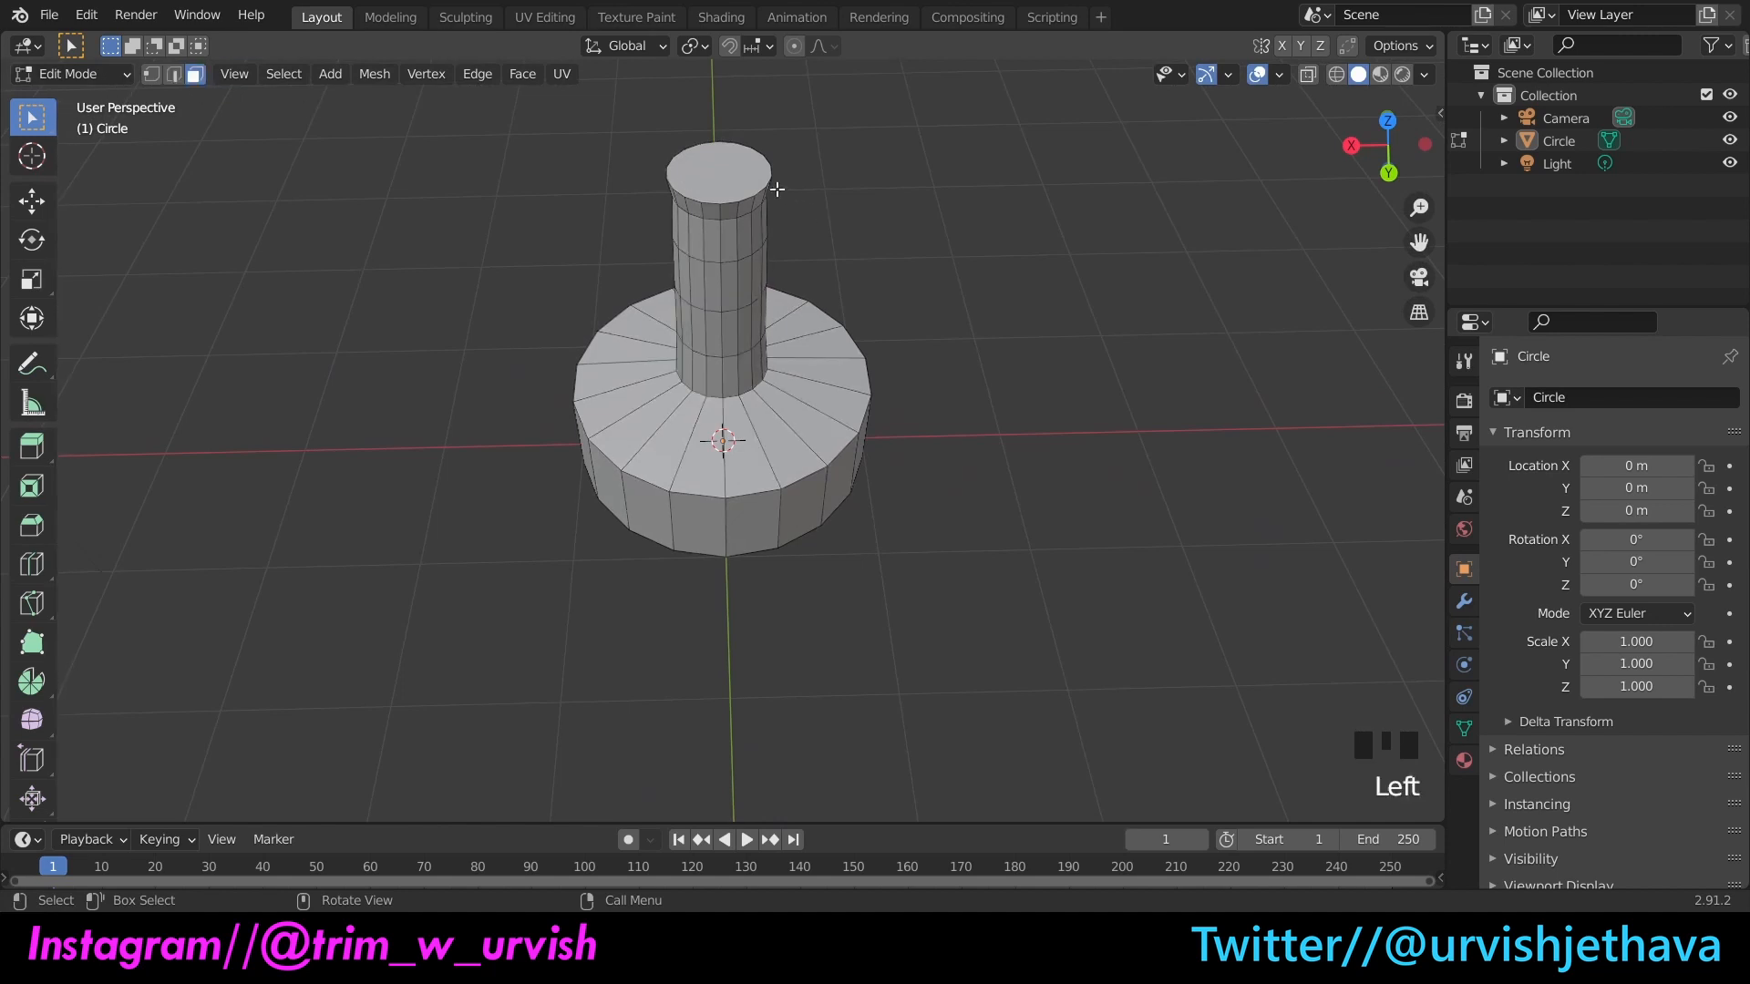
click(747, 170)
drag(1374, 162, 1371, 140)
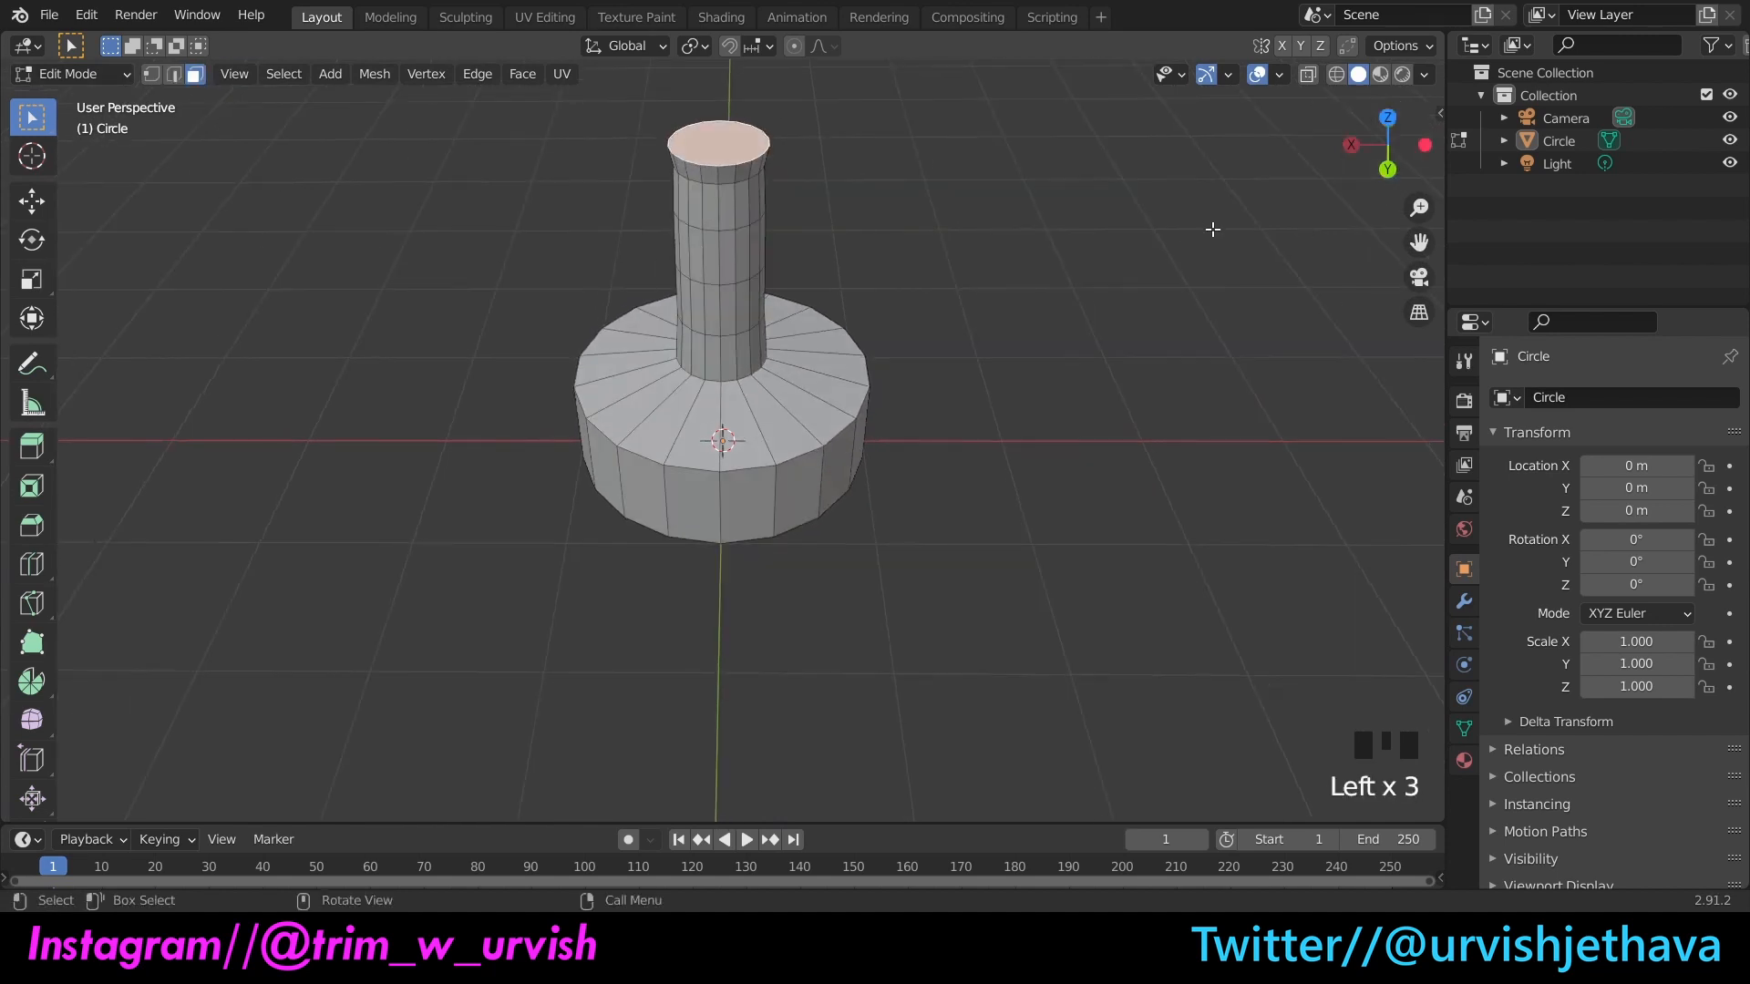
key(s)
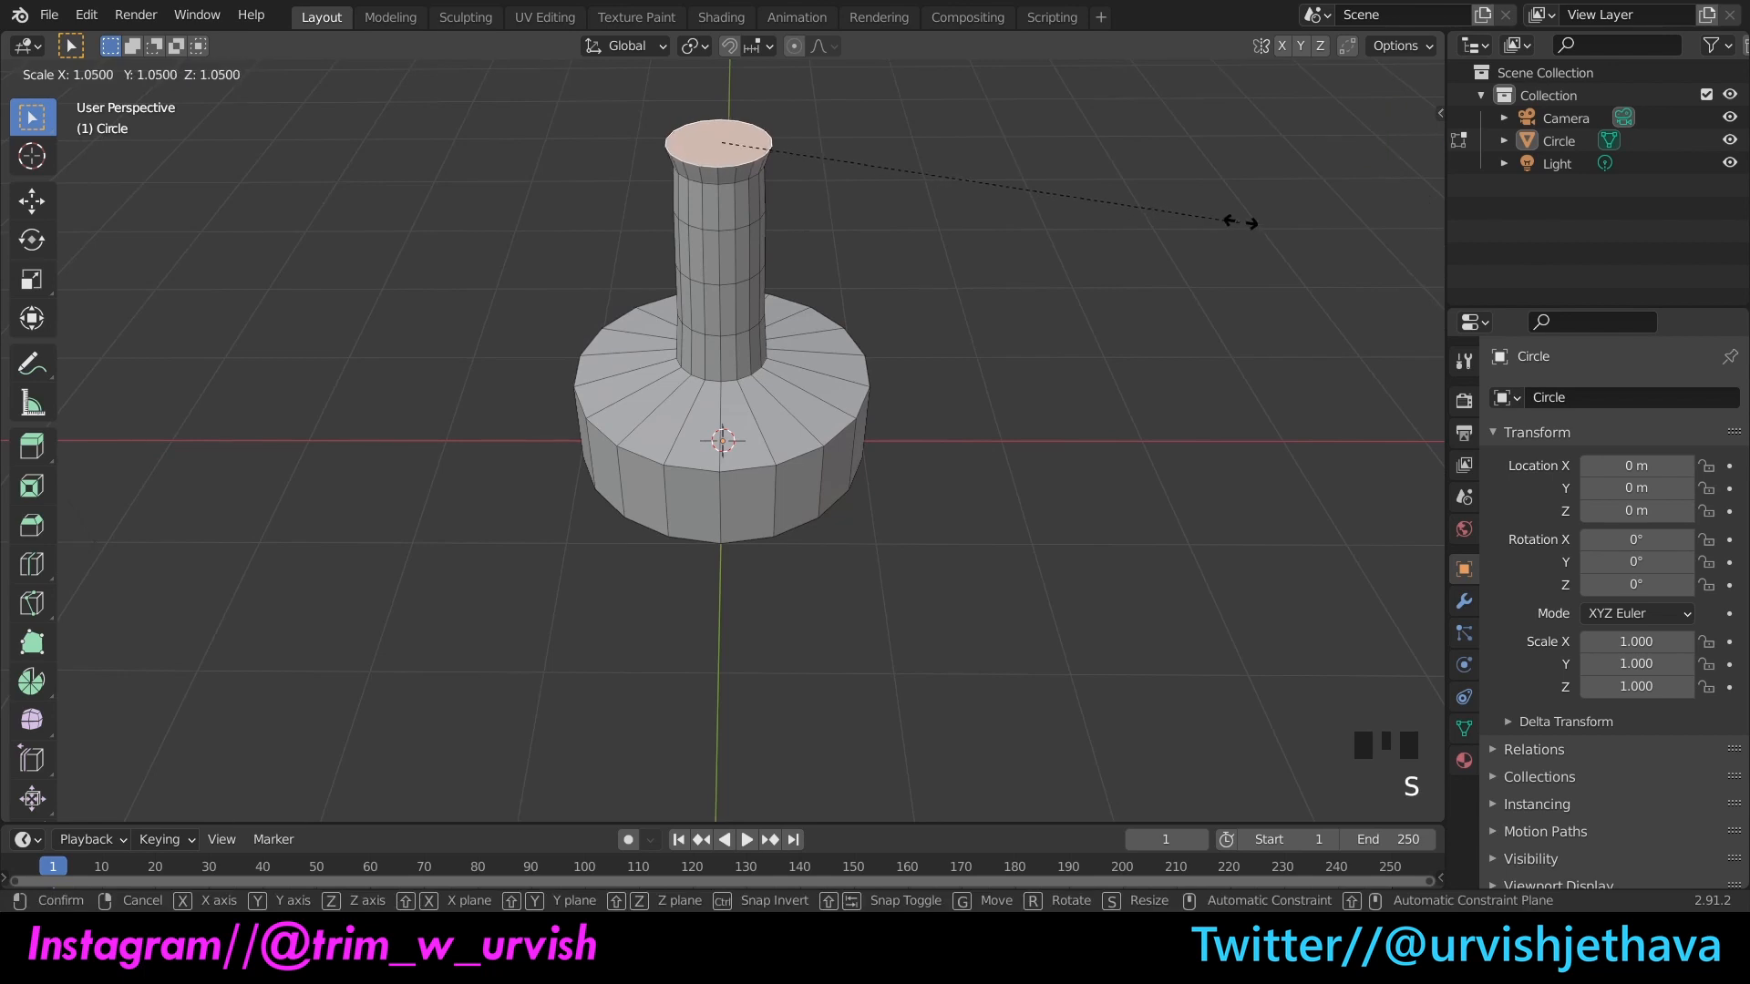
click(1400, 236)
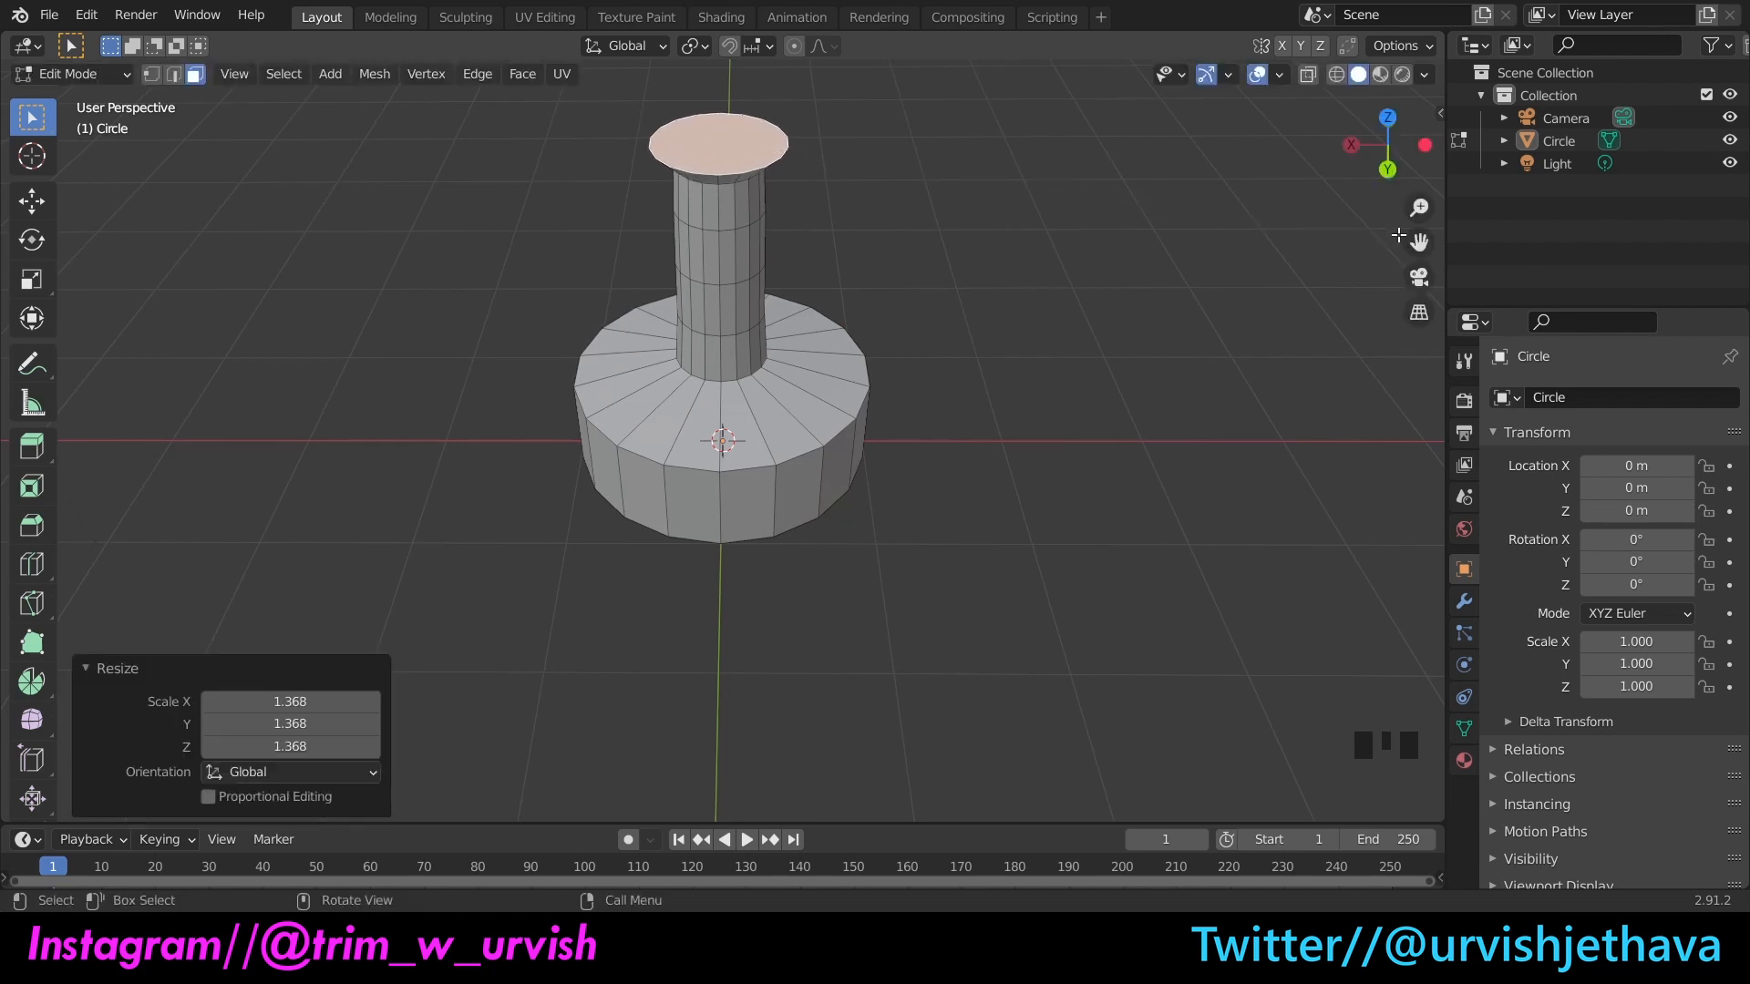
Step: Extrude the widened top face upward by about 0.22 m, scale the new face up slightly, and deselect it
scroll(1185, 273, down, 2)
mouse_move(1387, 146)
mouse_down()
mouse_move(1381, 114)
mouse_move(1359, 246)
mouse_move(1386, 146)
mouse_up()
click(720, 245)
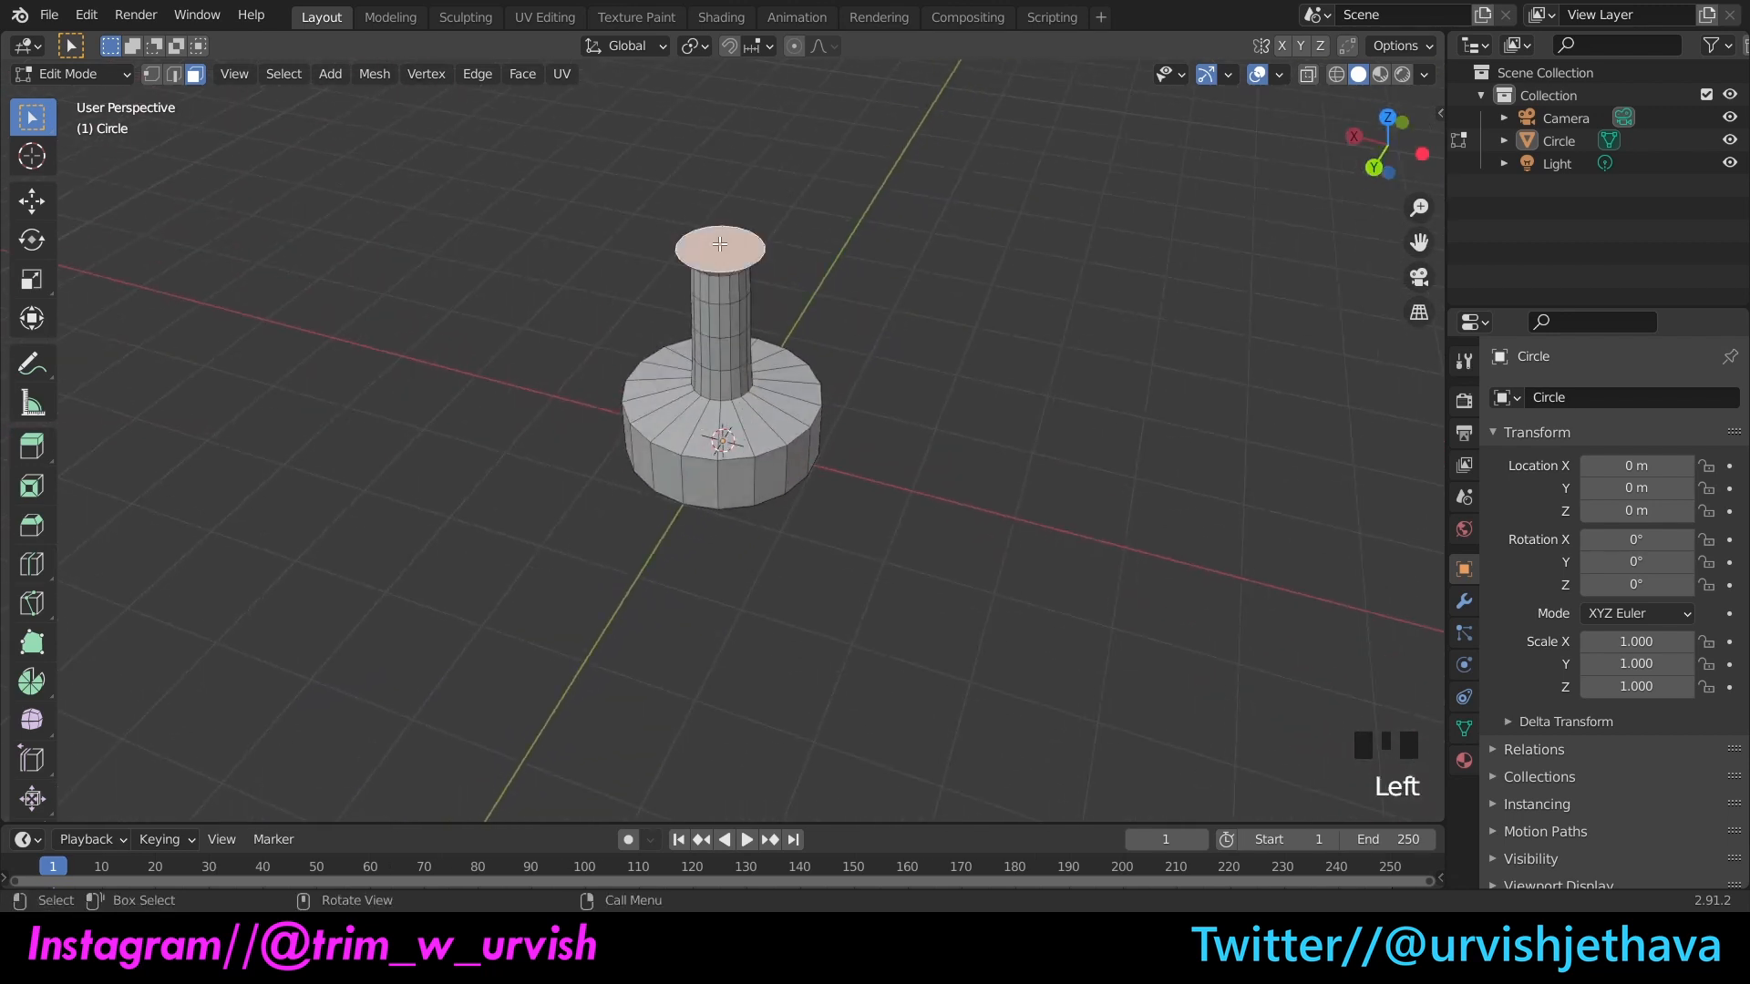
key(e)
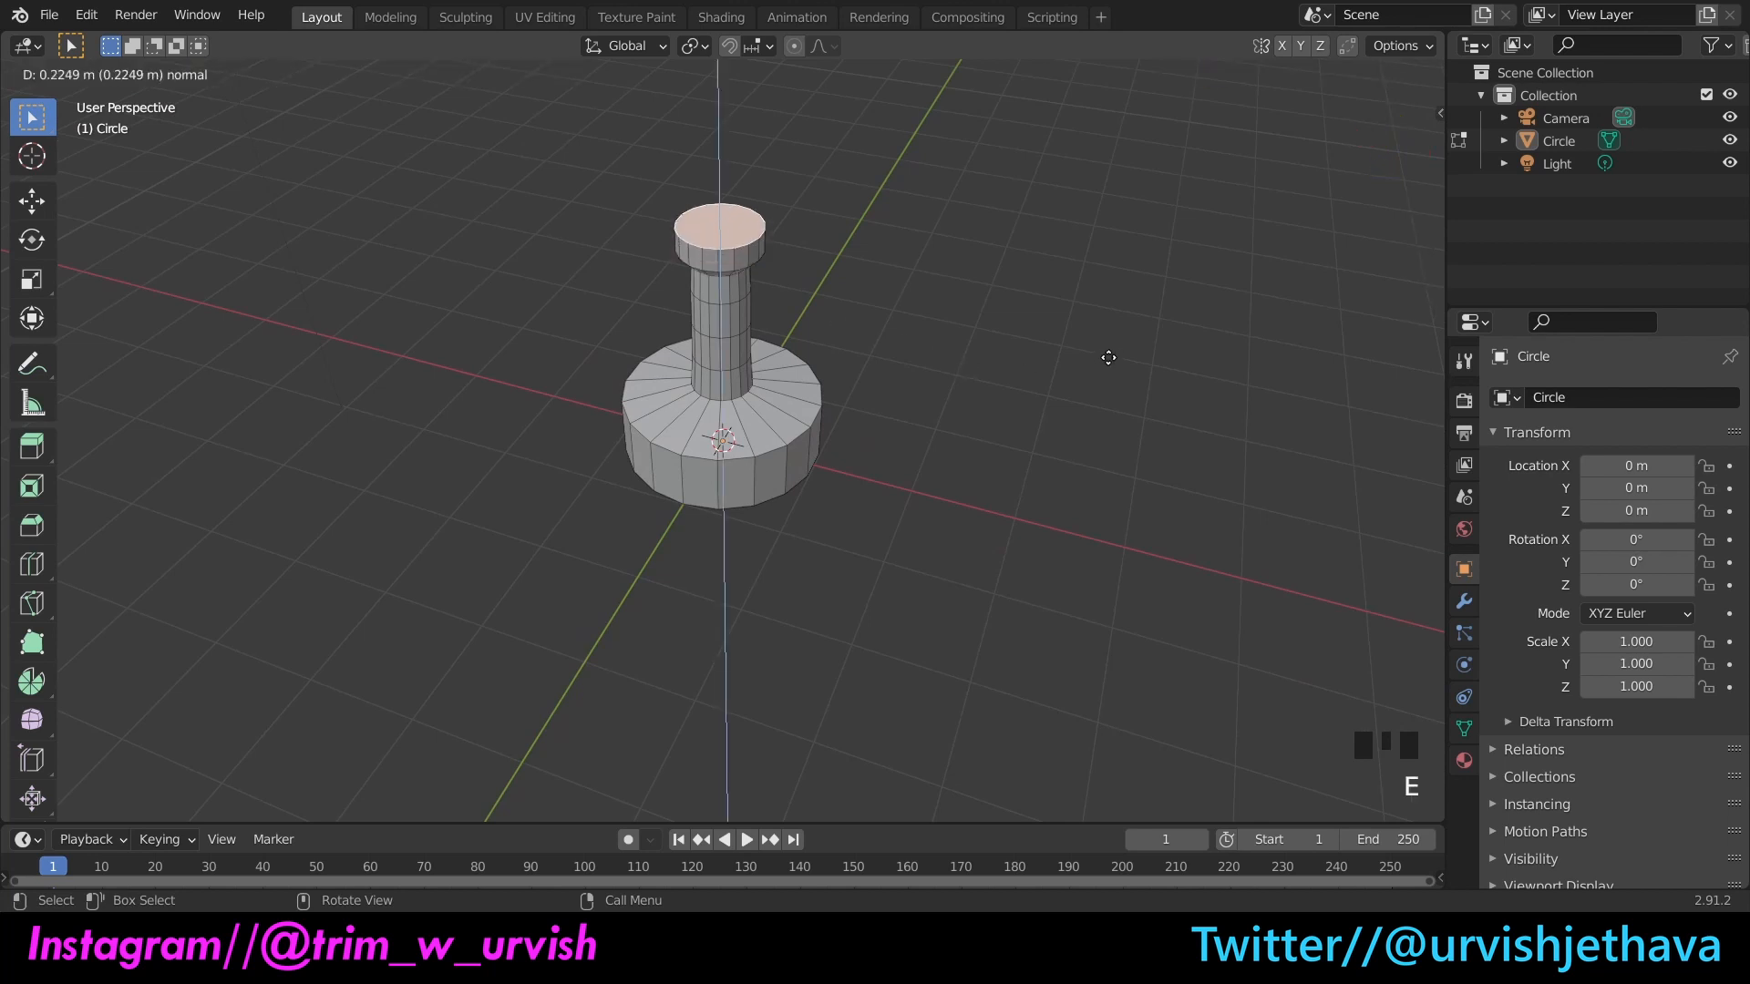
click(1108, 358)
key(s)
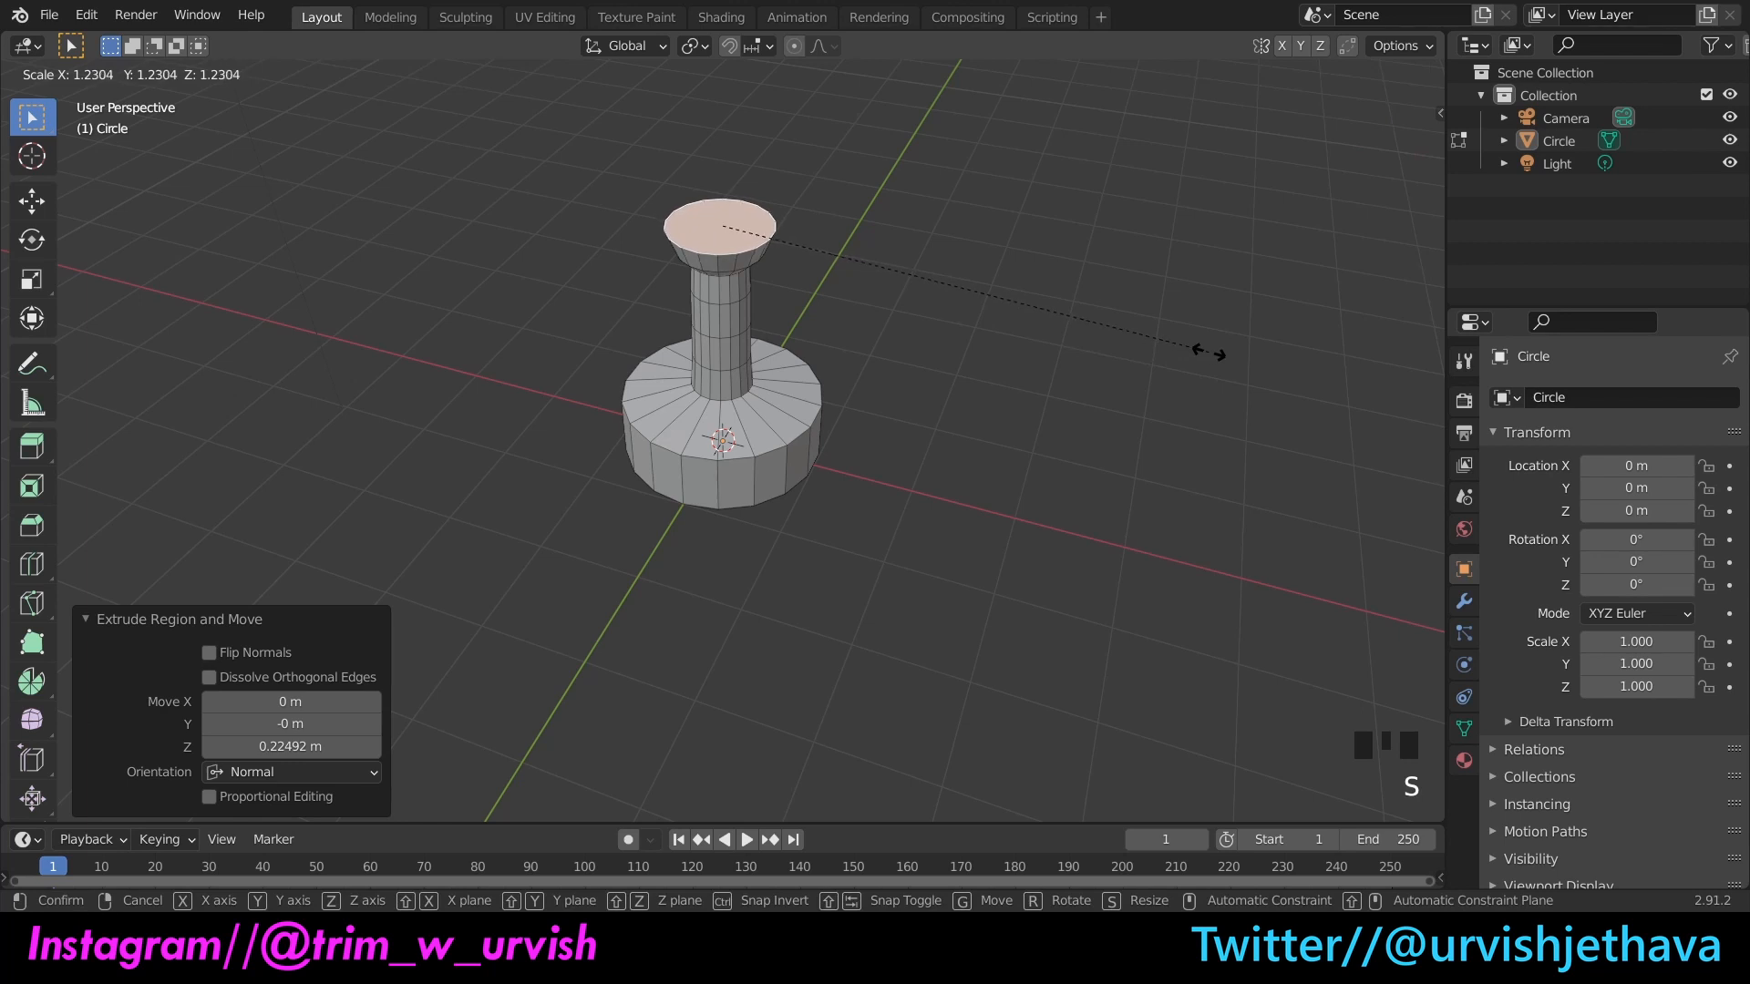
click(1164, 379)
click(1154, 391)
Step: Scale the flared top face up further to about 1.13 and deselect it
drag(1360, 164, 1076, 324)
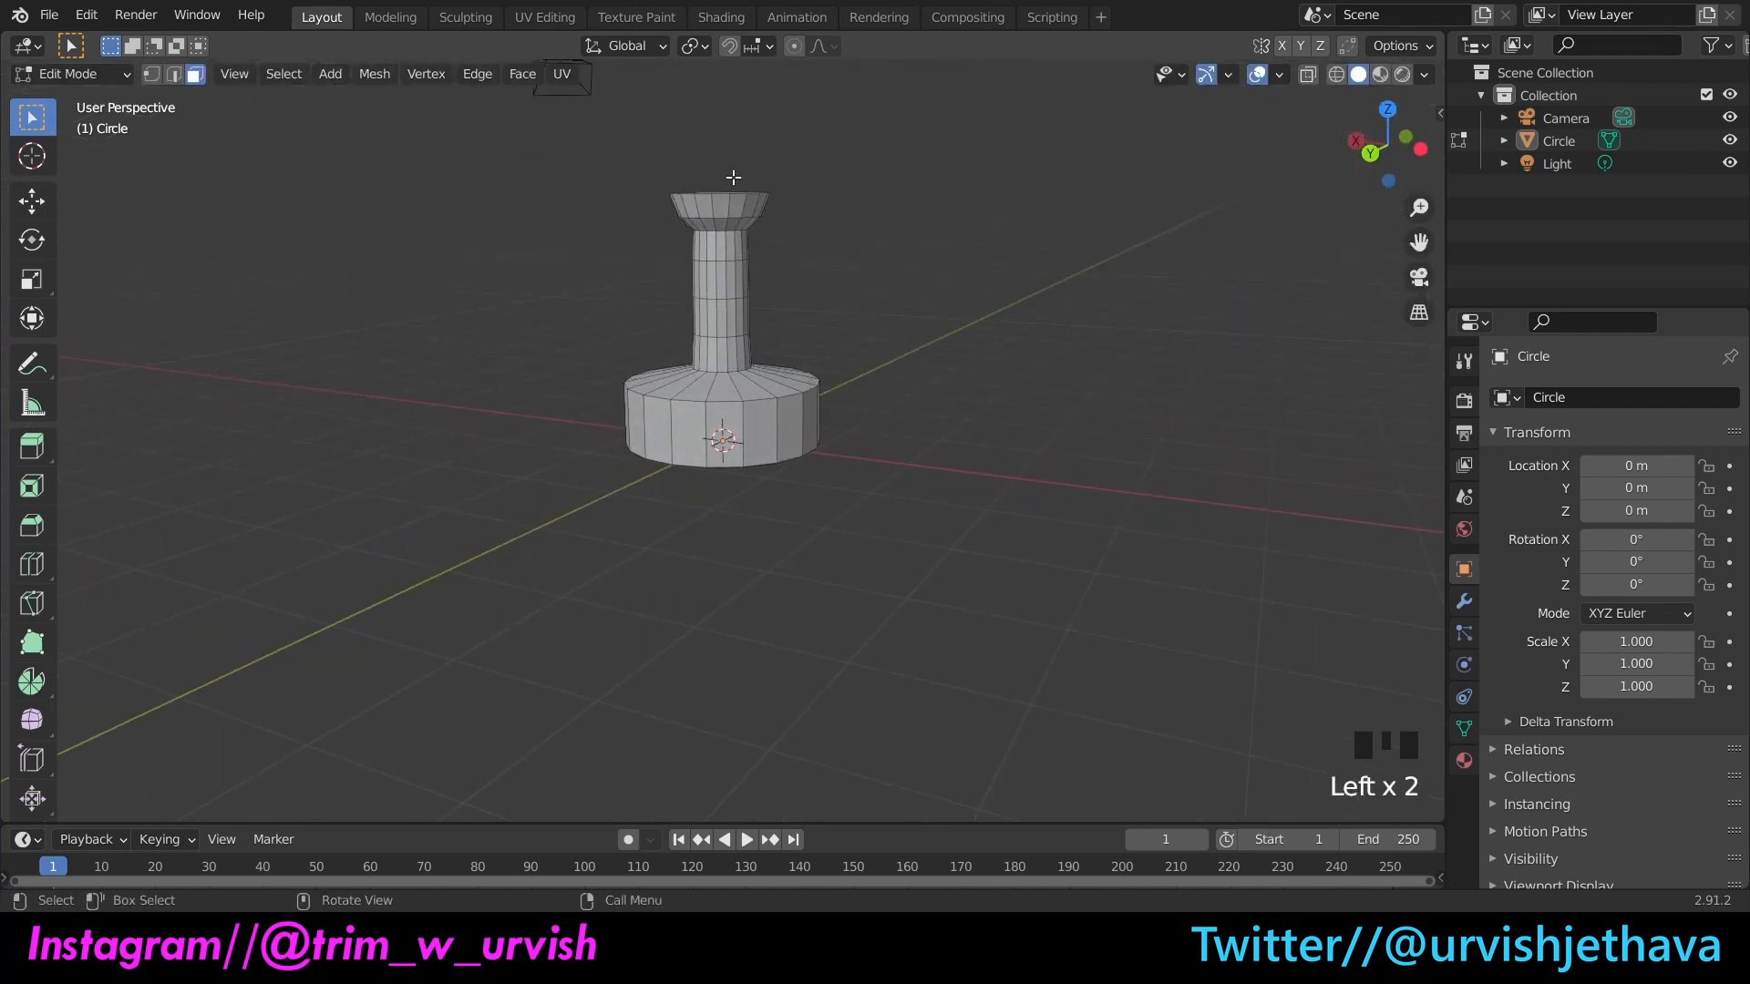
drag(1366, 155, 1347, 205)
click(734, 219)
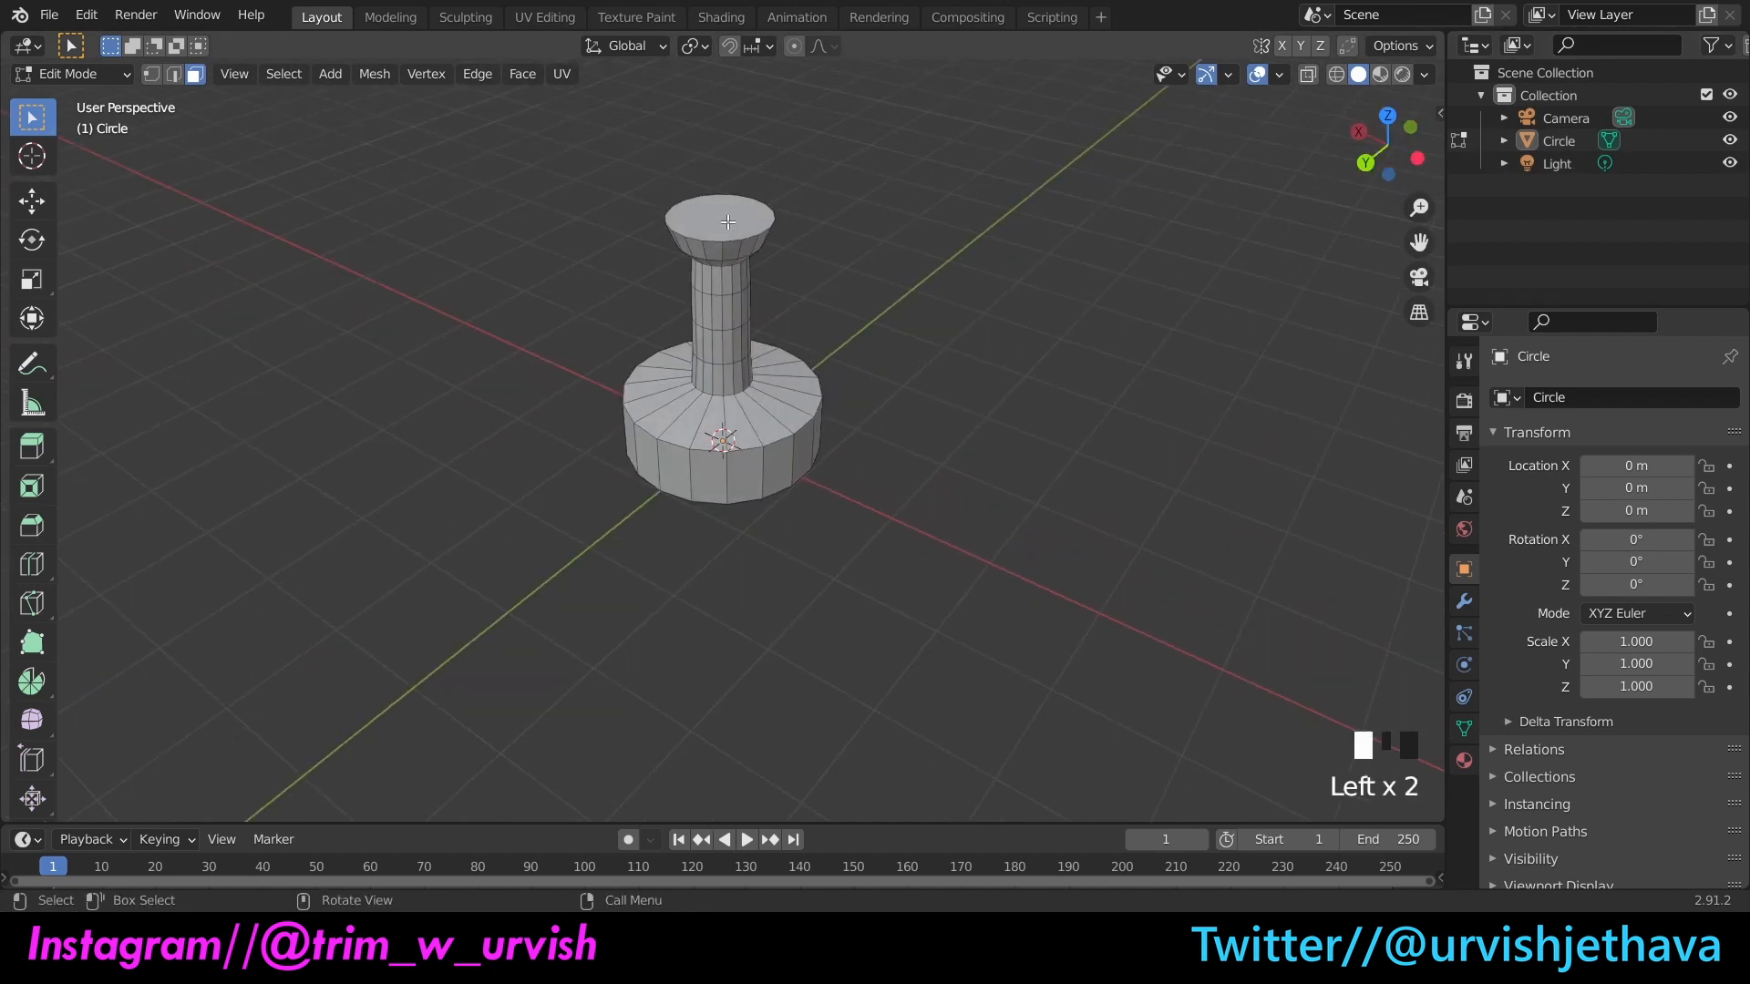
key(s)
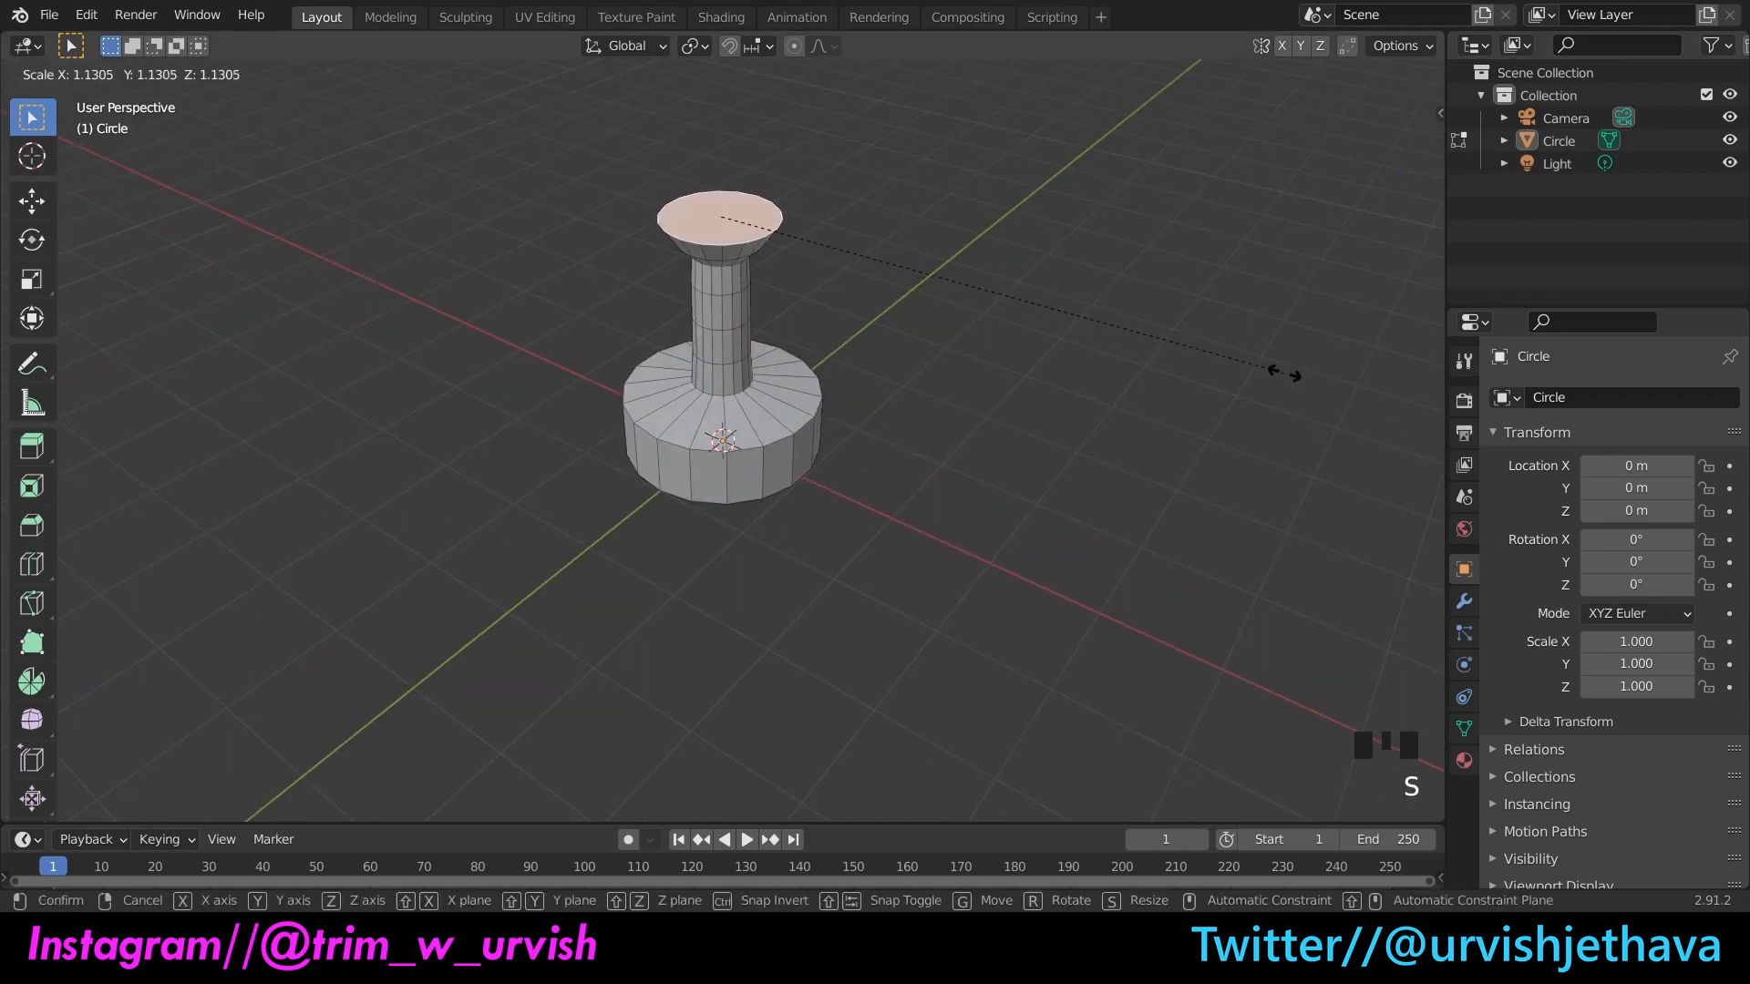
click(1293, 373)
click(1198, 429)
Step: Extrude the flared top face upward by about 0.24 m and scale the new face up to about 1.2
mouse_move(1363, 161)
mouse_down()
mouse_move(1433, 84)
mouse_move(1351, 148)
mouse_up()
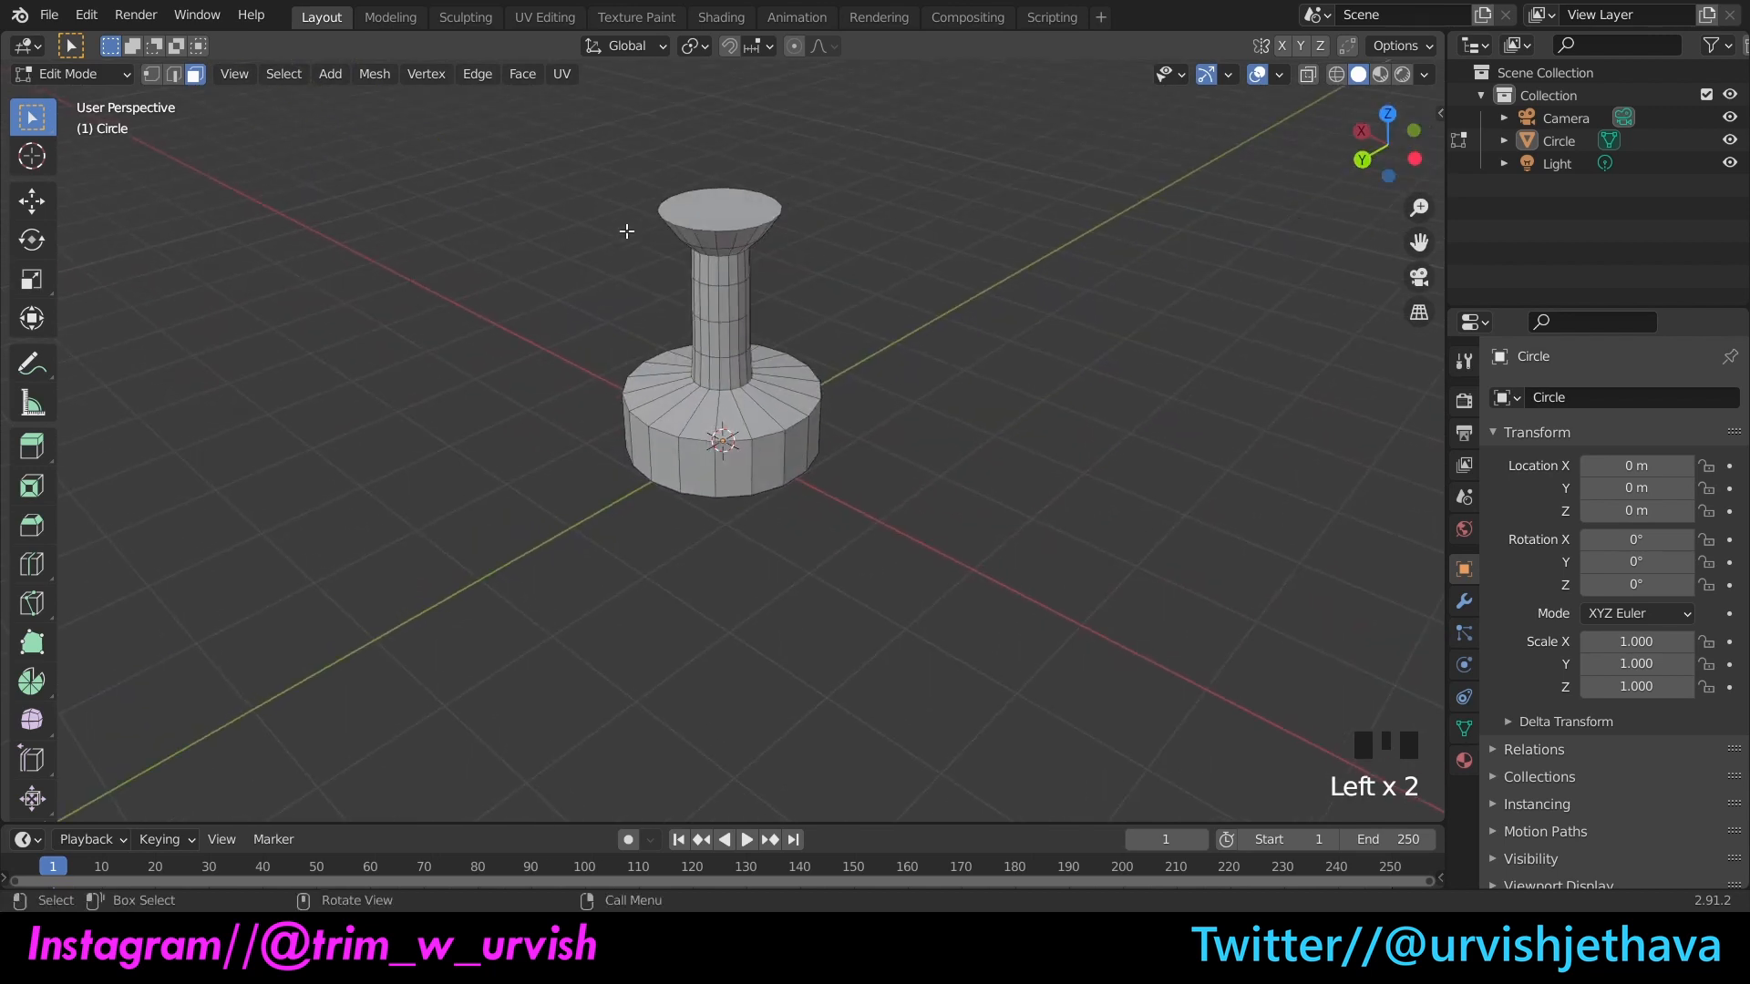
key(e)
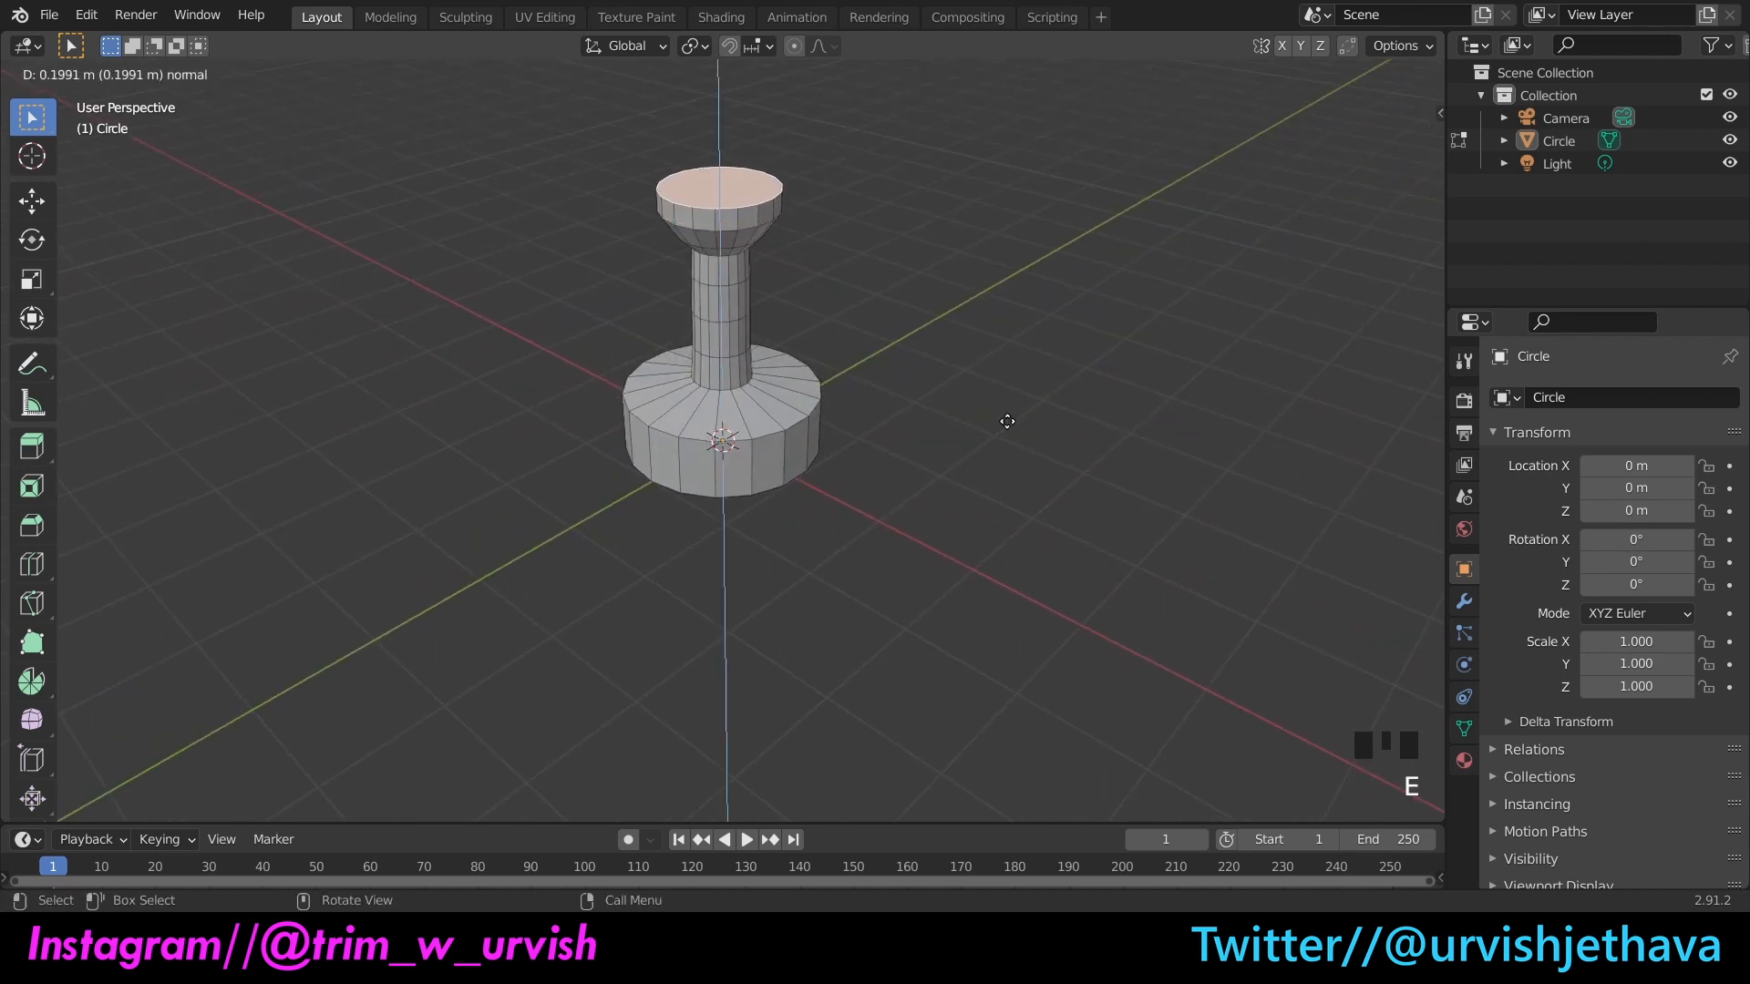
click(1003, 417)
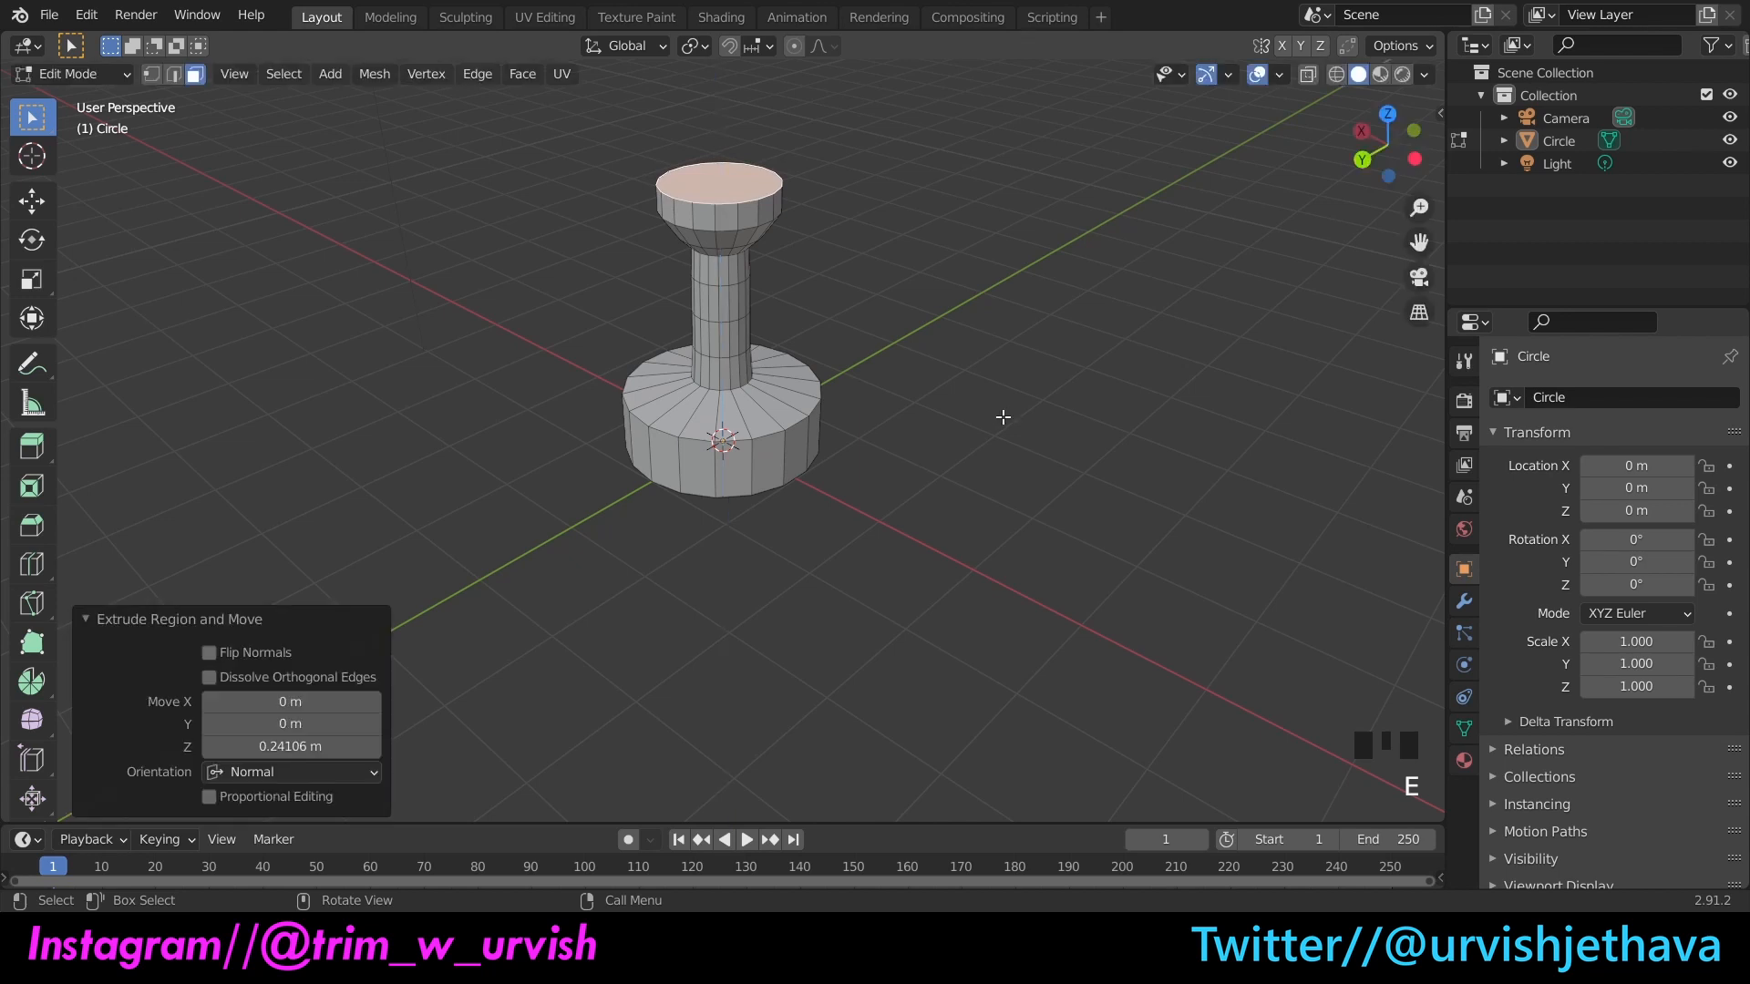
key(s)
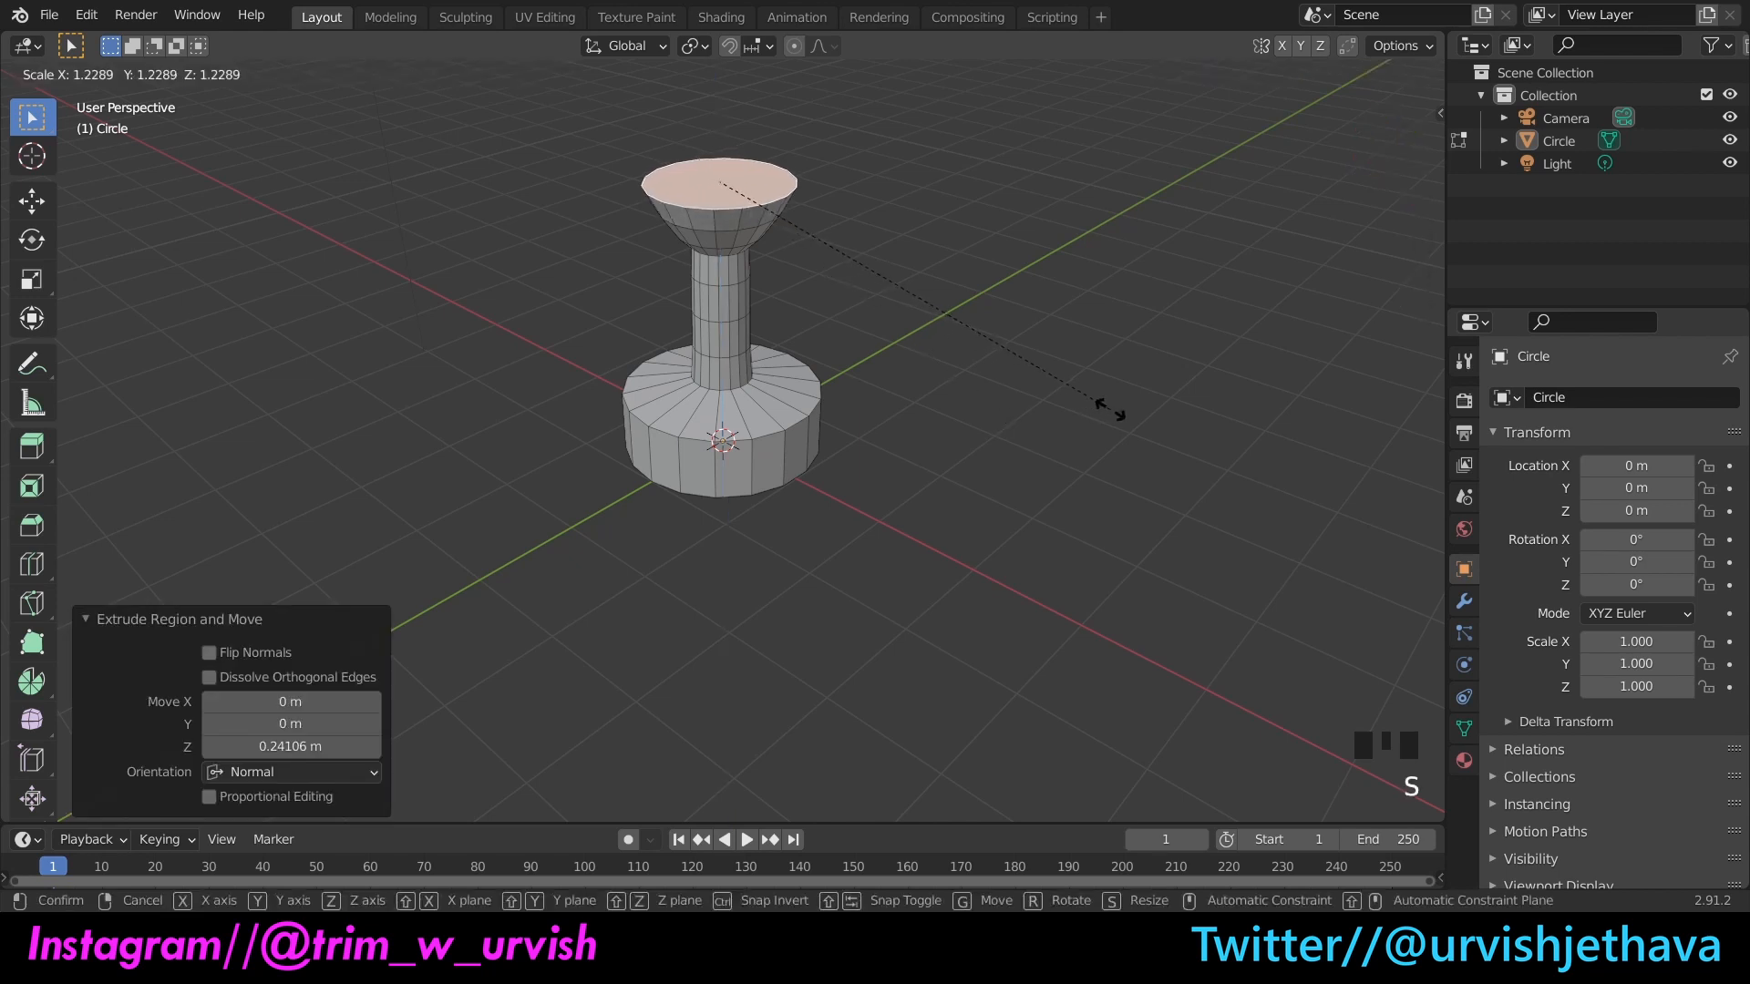
click(1094, 415)
Step: Extrude the bowl's top face upward by about 0.29 m and scale the new face up to about 1.15
click(1367, 153)
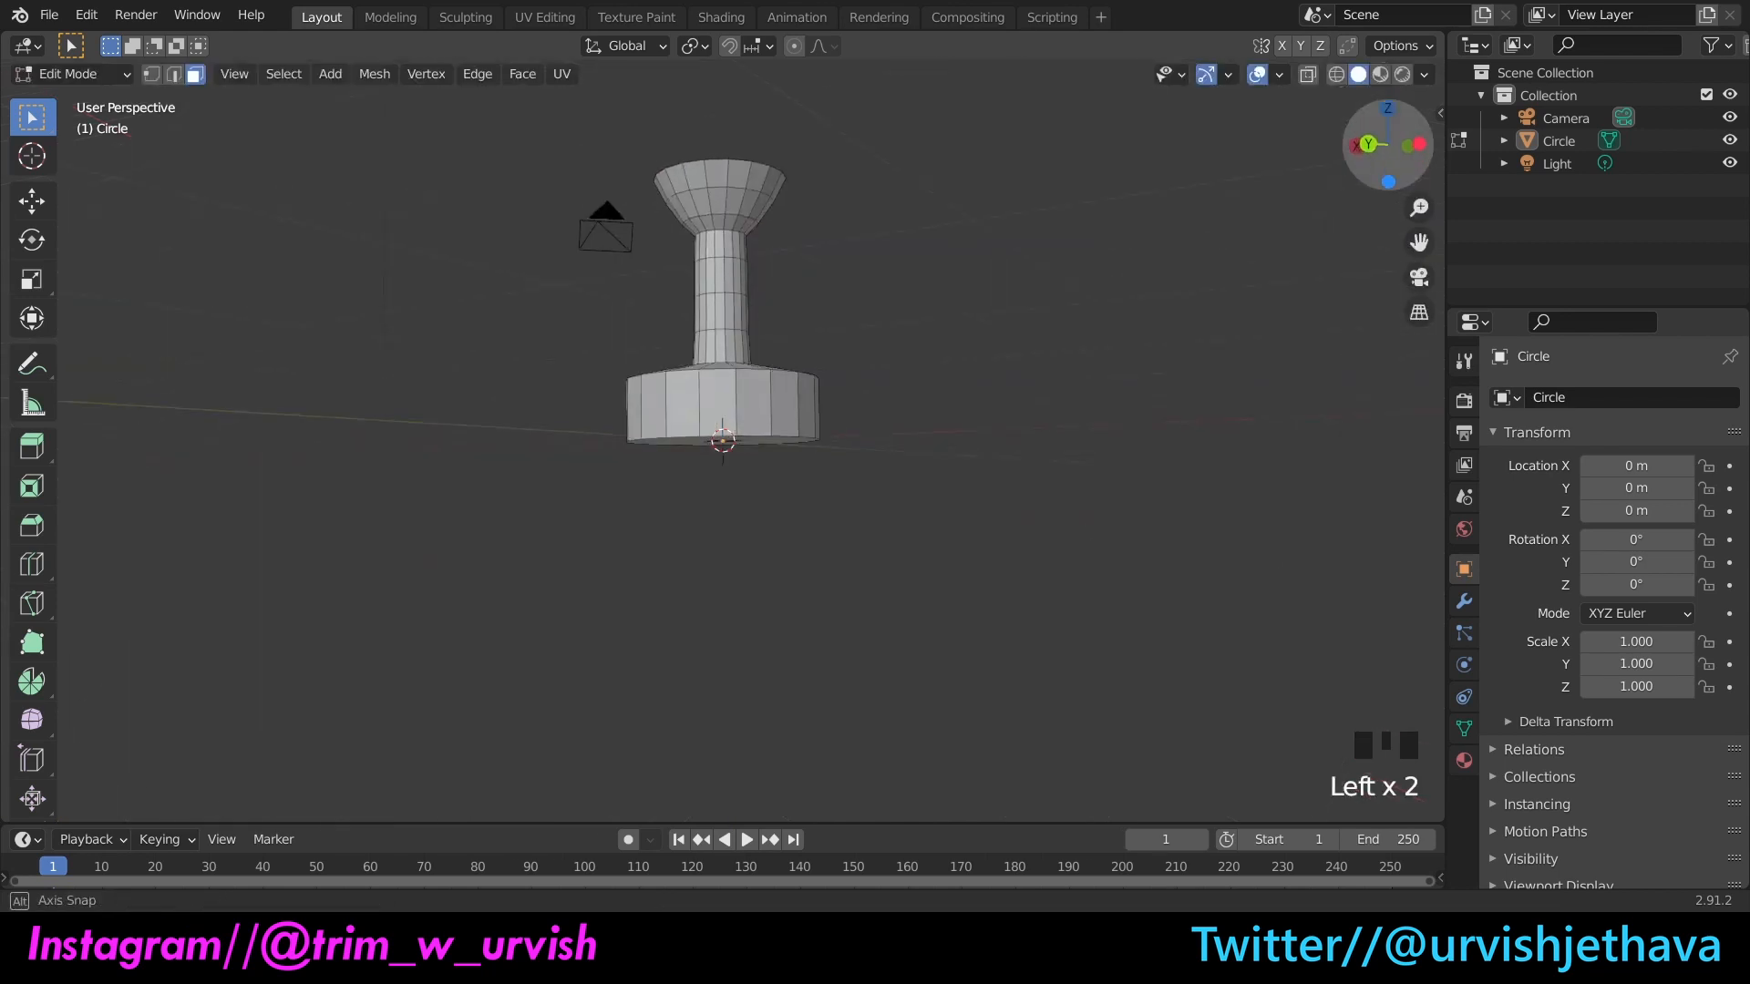
drag(1367, 153, 1316, 232)
click(685, 181)
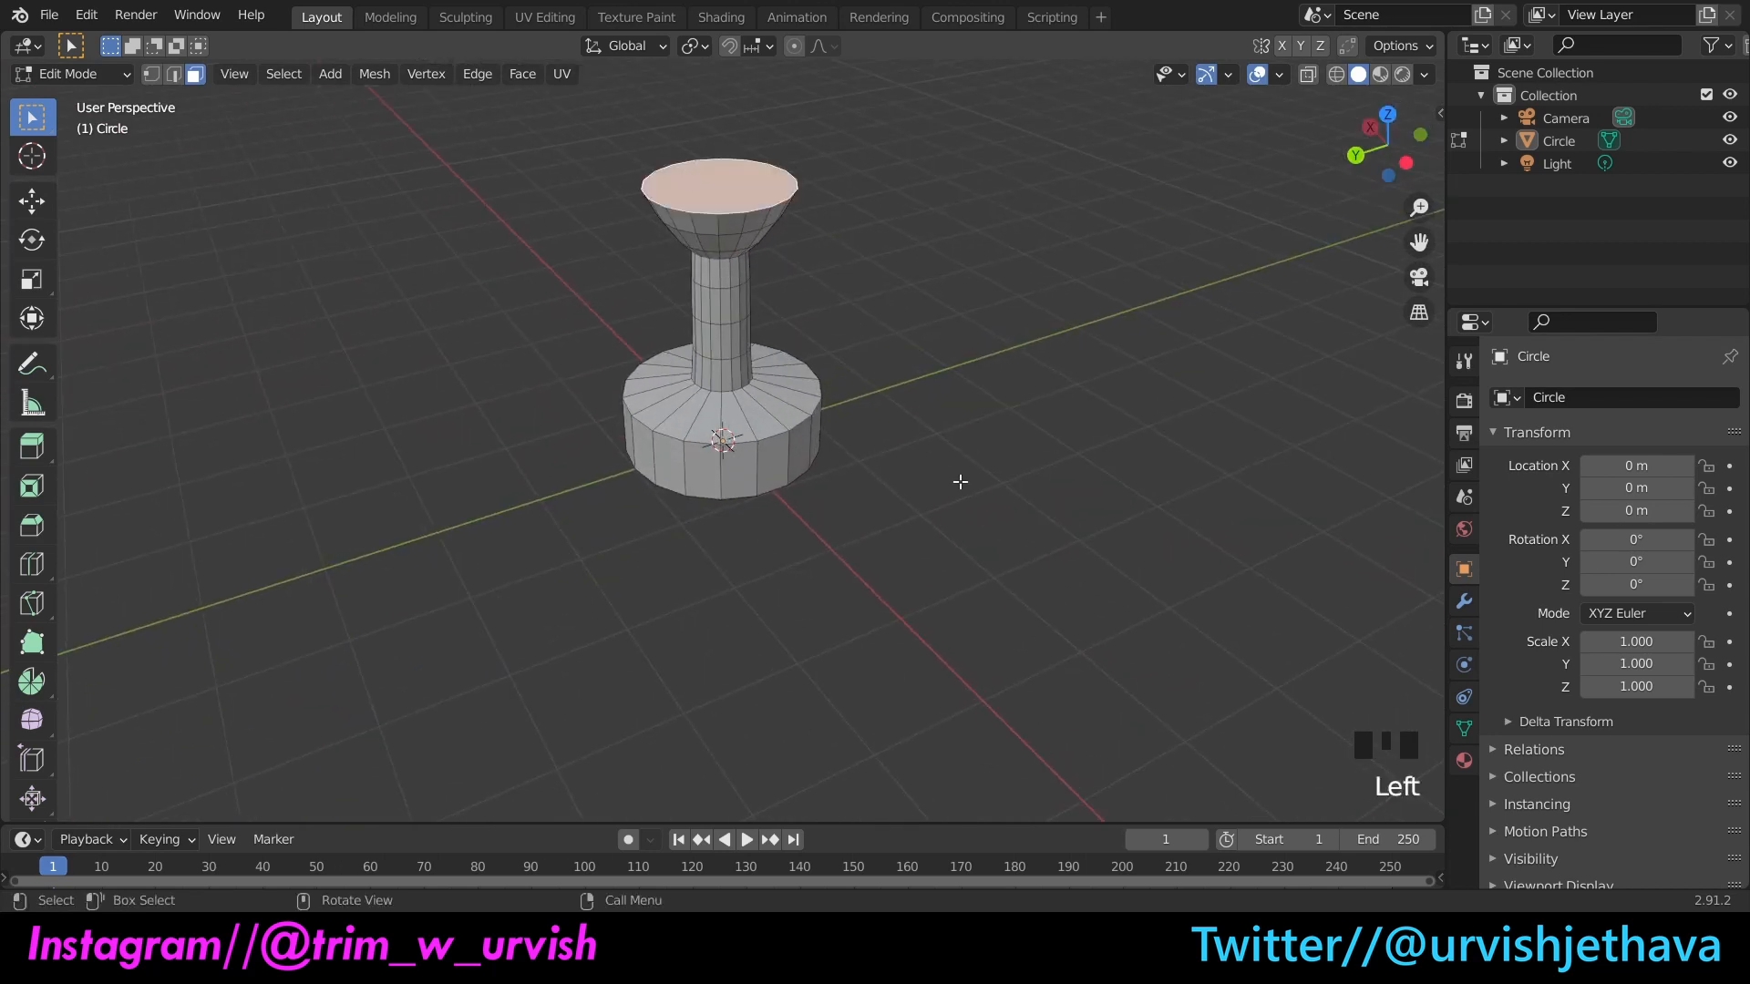
key(e)
click(968, 447)
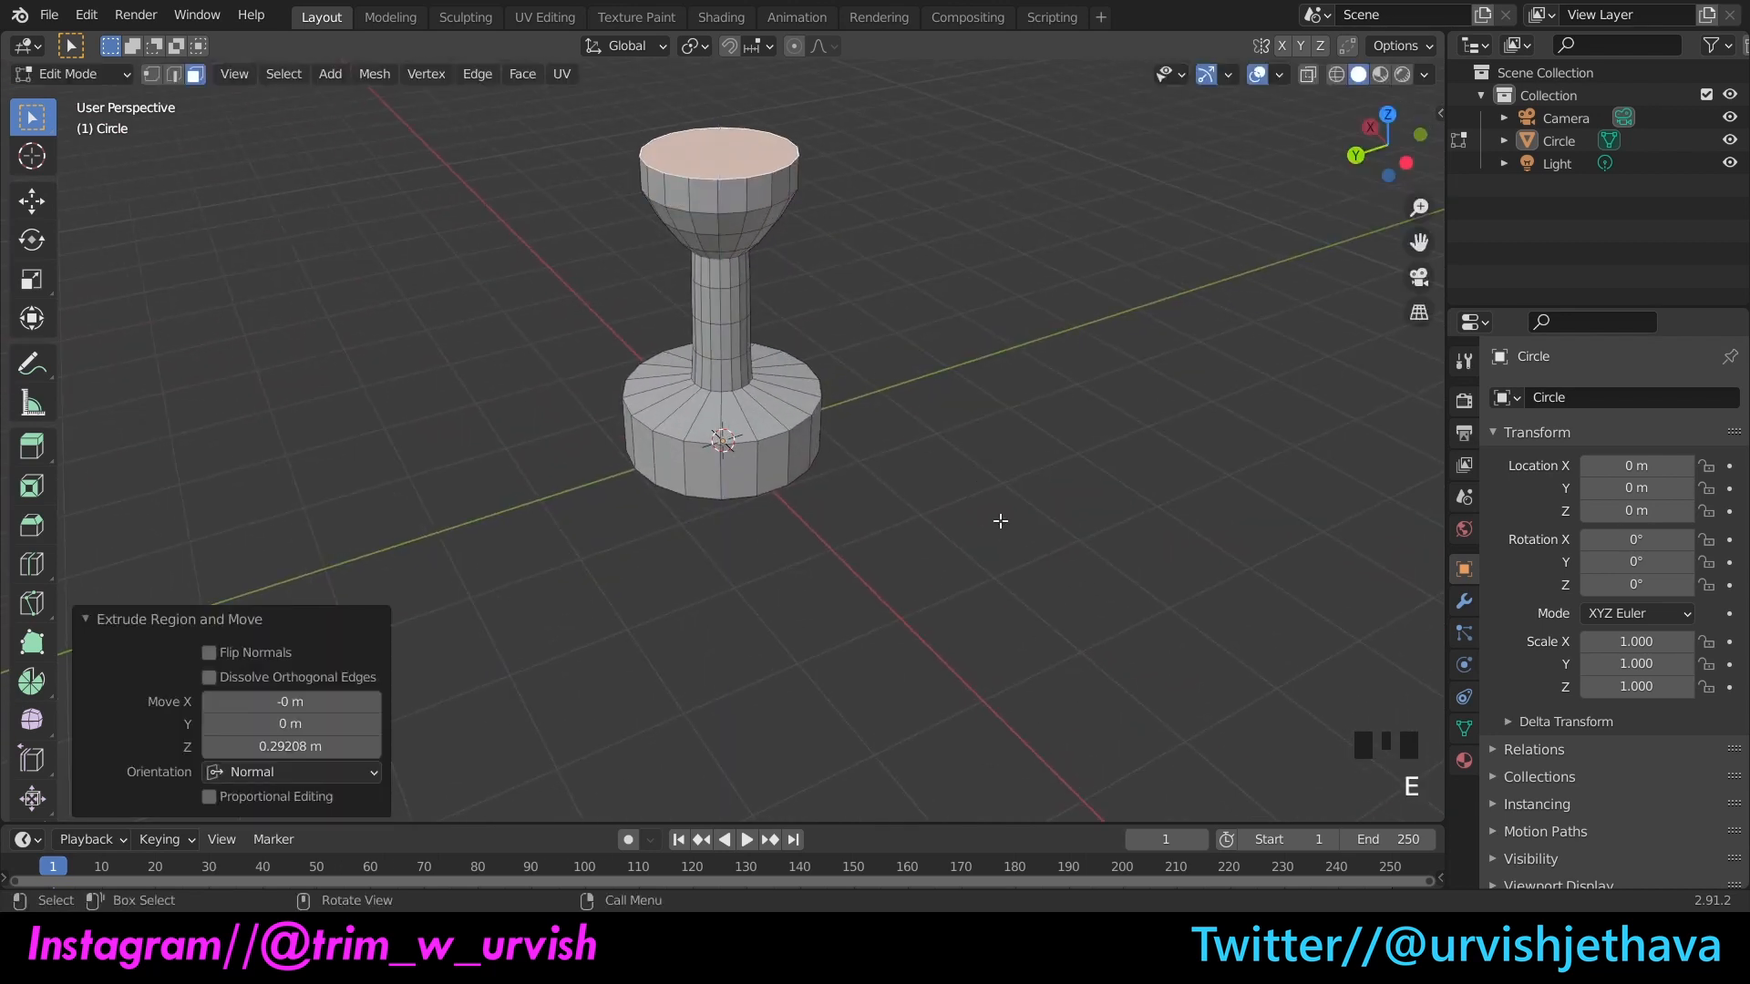
key(s)
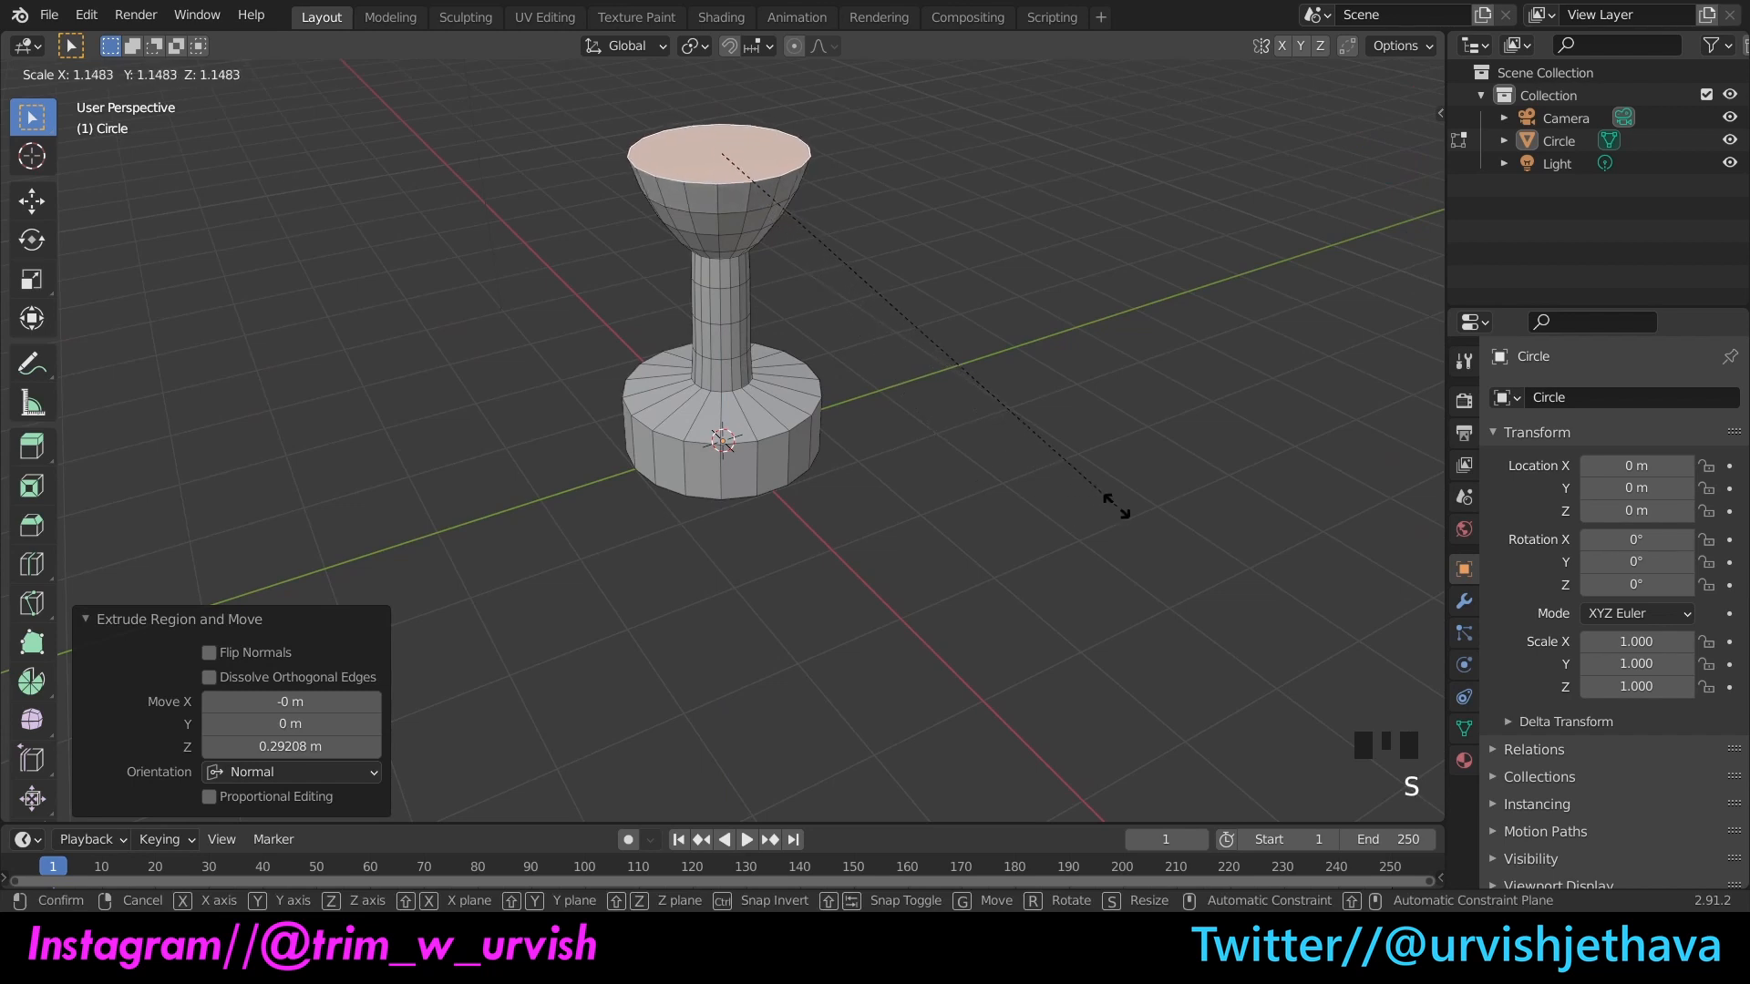
click(1116, 506)
Step: Extrude the bowl's top face upward by about 0.3 m
scroll(1070, 371, down, 3)
drag(1372, 128, 1327, 156)
scroll(951, 220, up, 1)
click(720, 235)
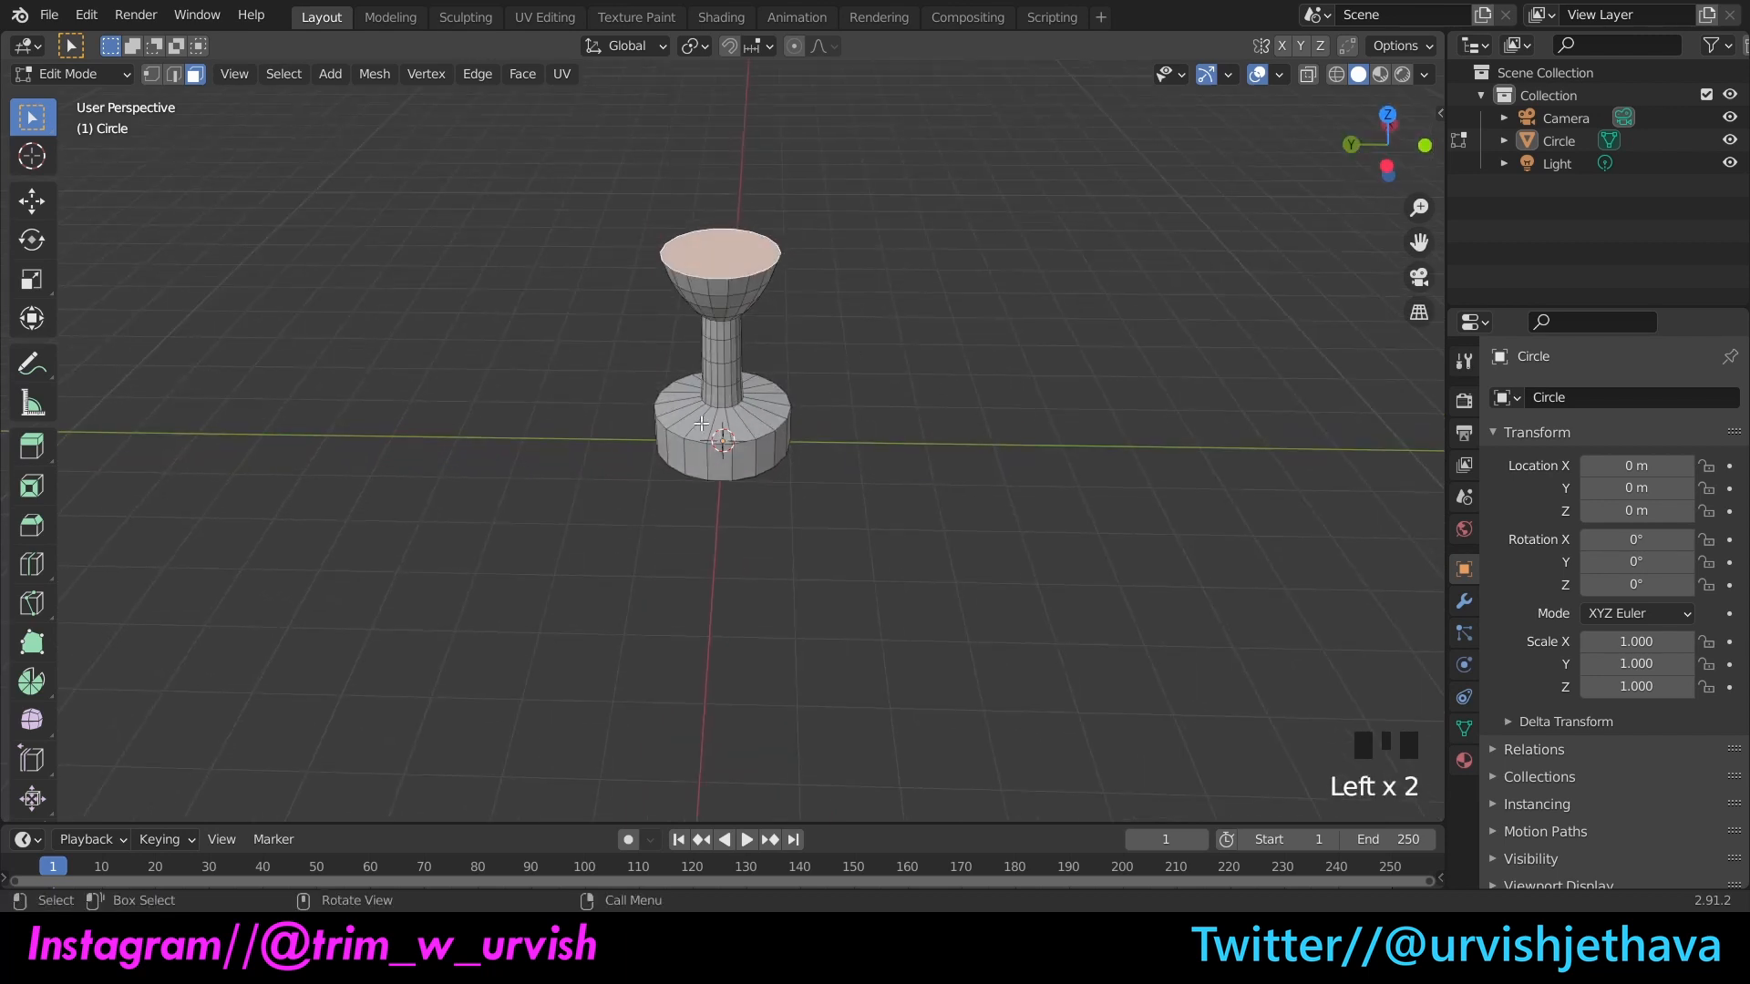
key(e)
click(734, 397)
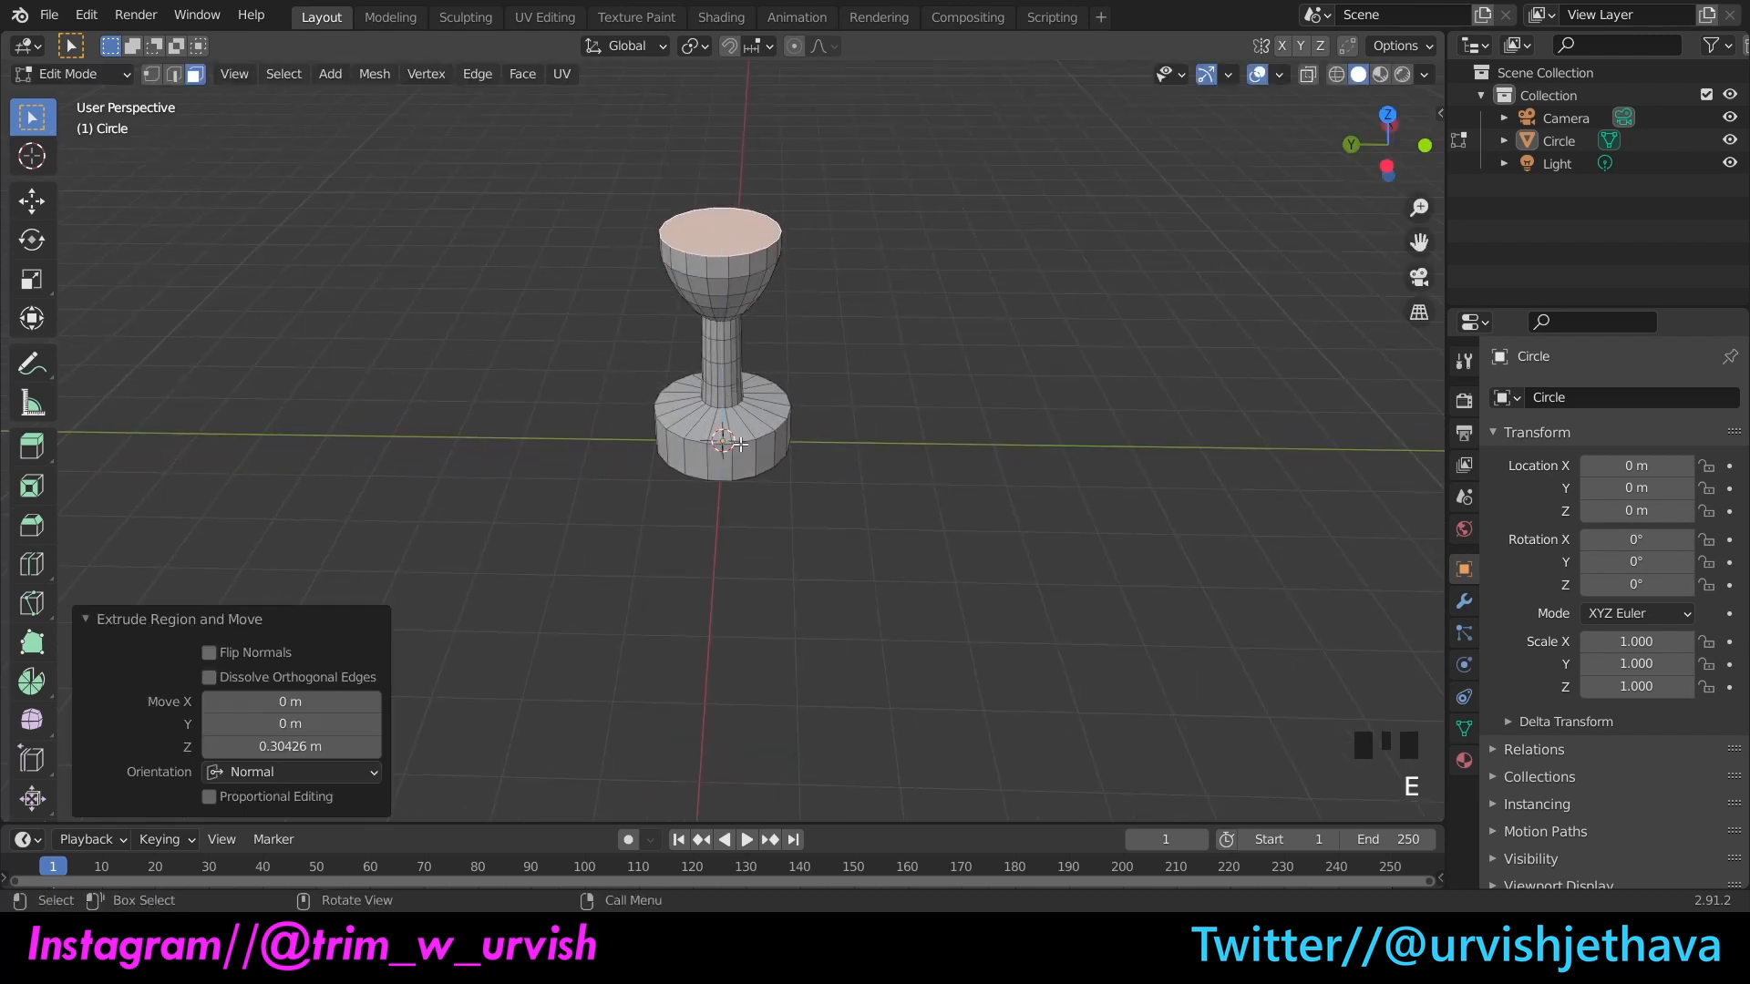
Step: Try scaling the bowl's new top face up, and undo that scaling
key(s)
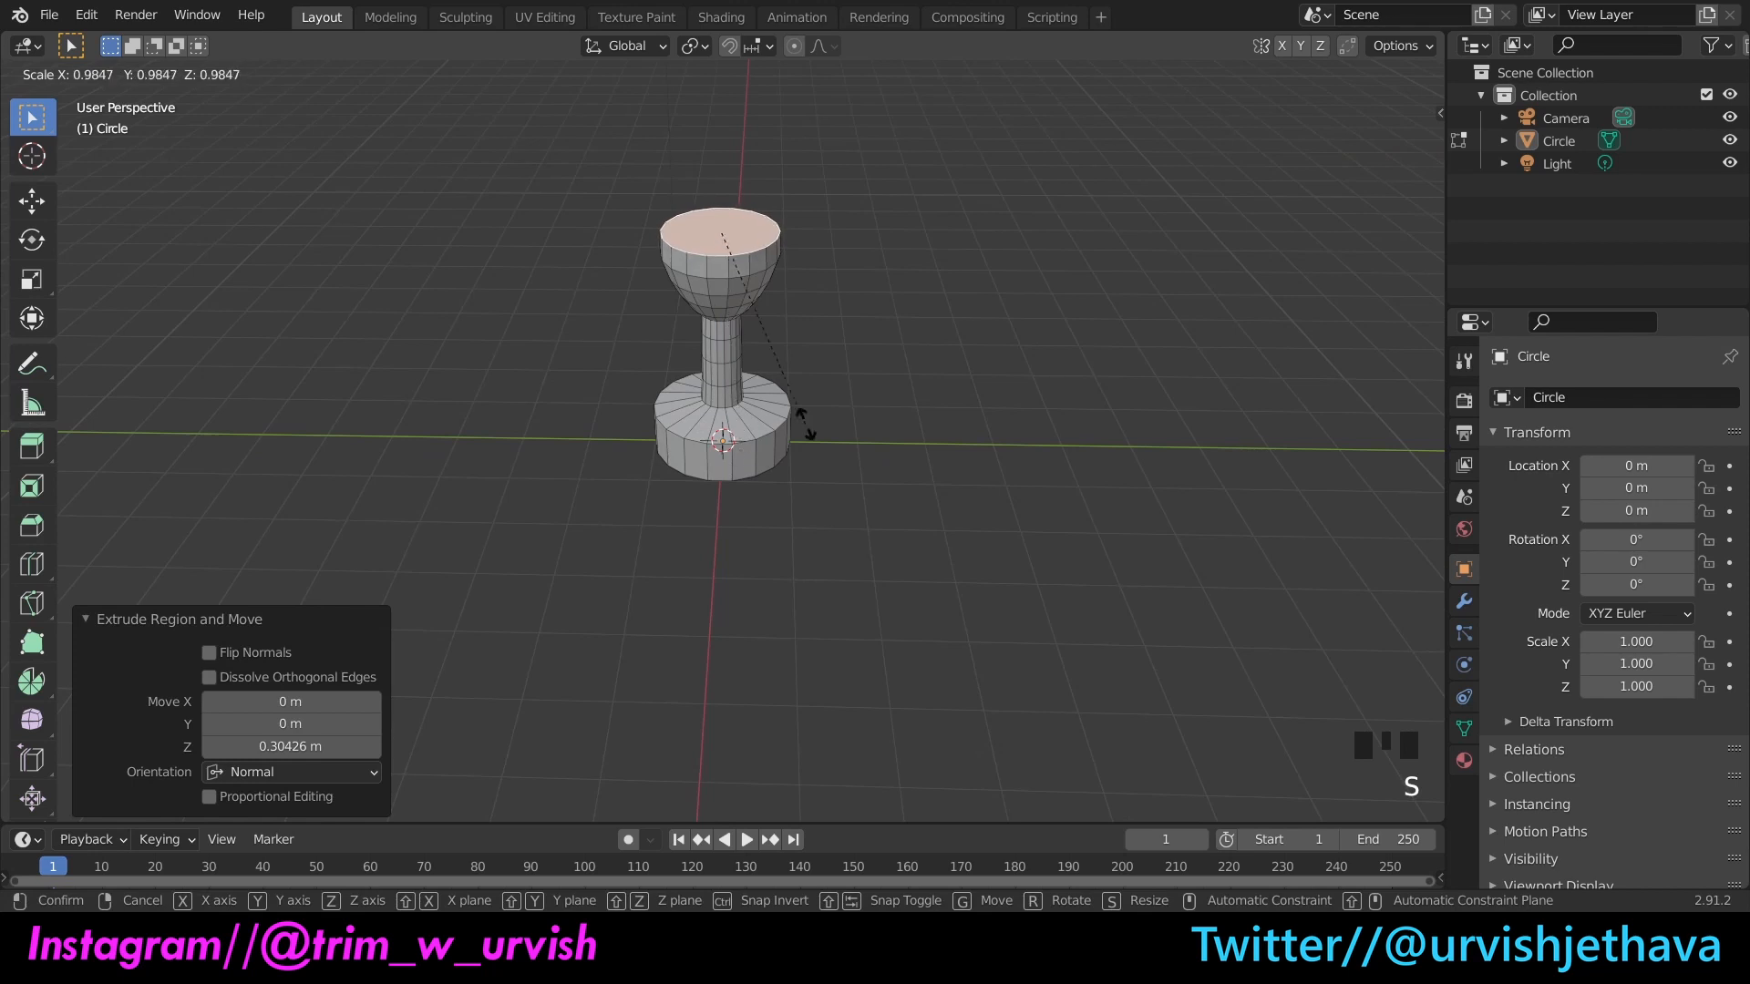
click(935, 363)
click(989, 348)
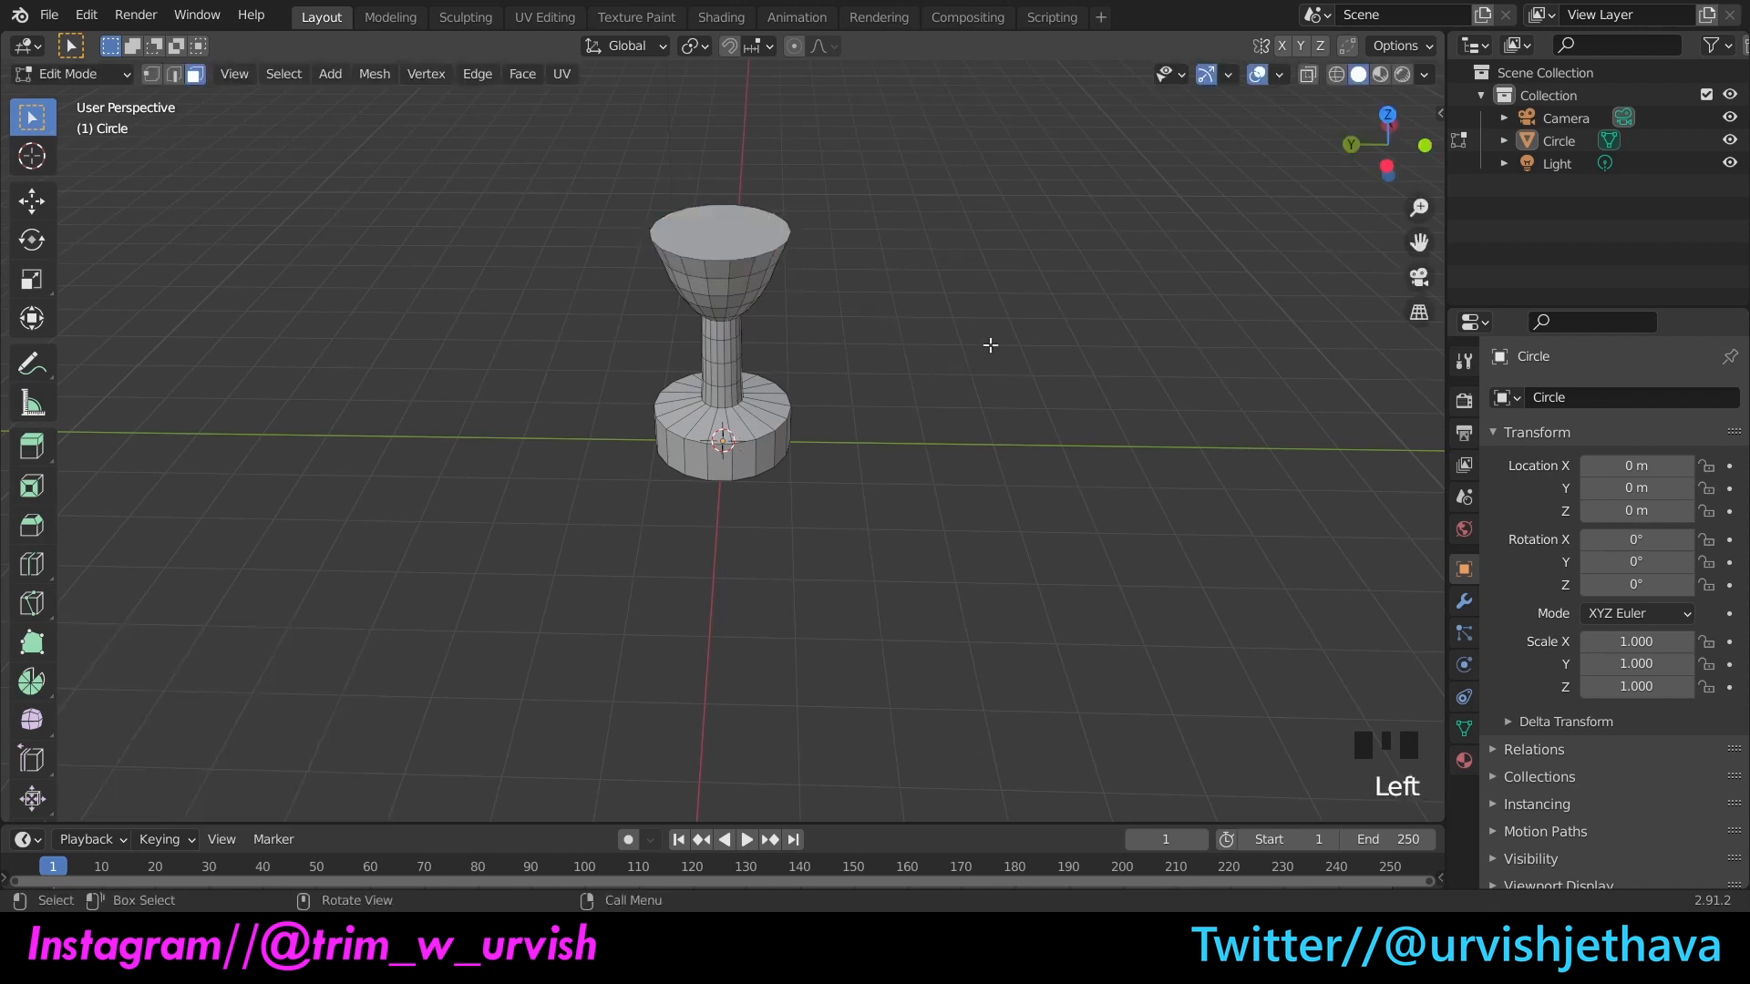
drag(1385, 137, 1020, 213)
scroll(1378, 148, up, 2)
drag(1379, 148, 1383, 113)
key(ctrl+z)
key(ctrl+z)
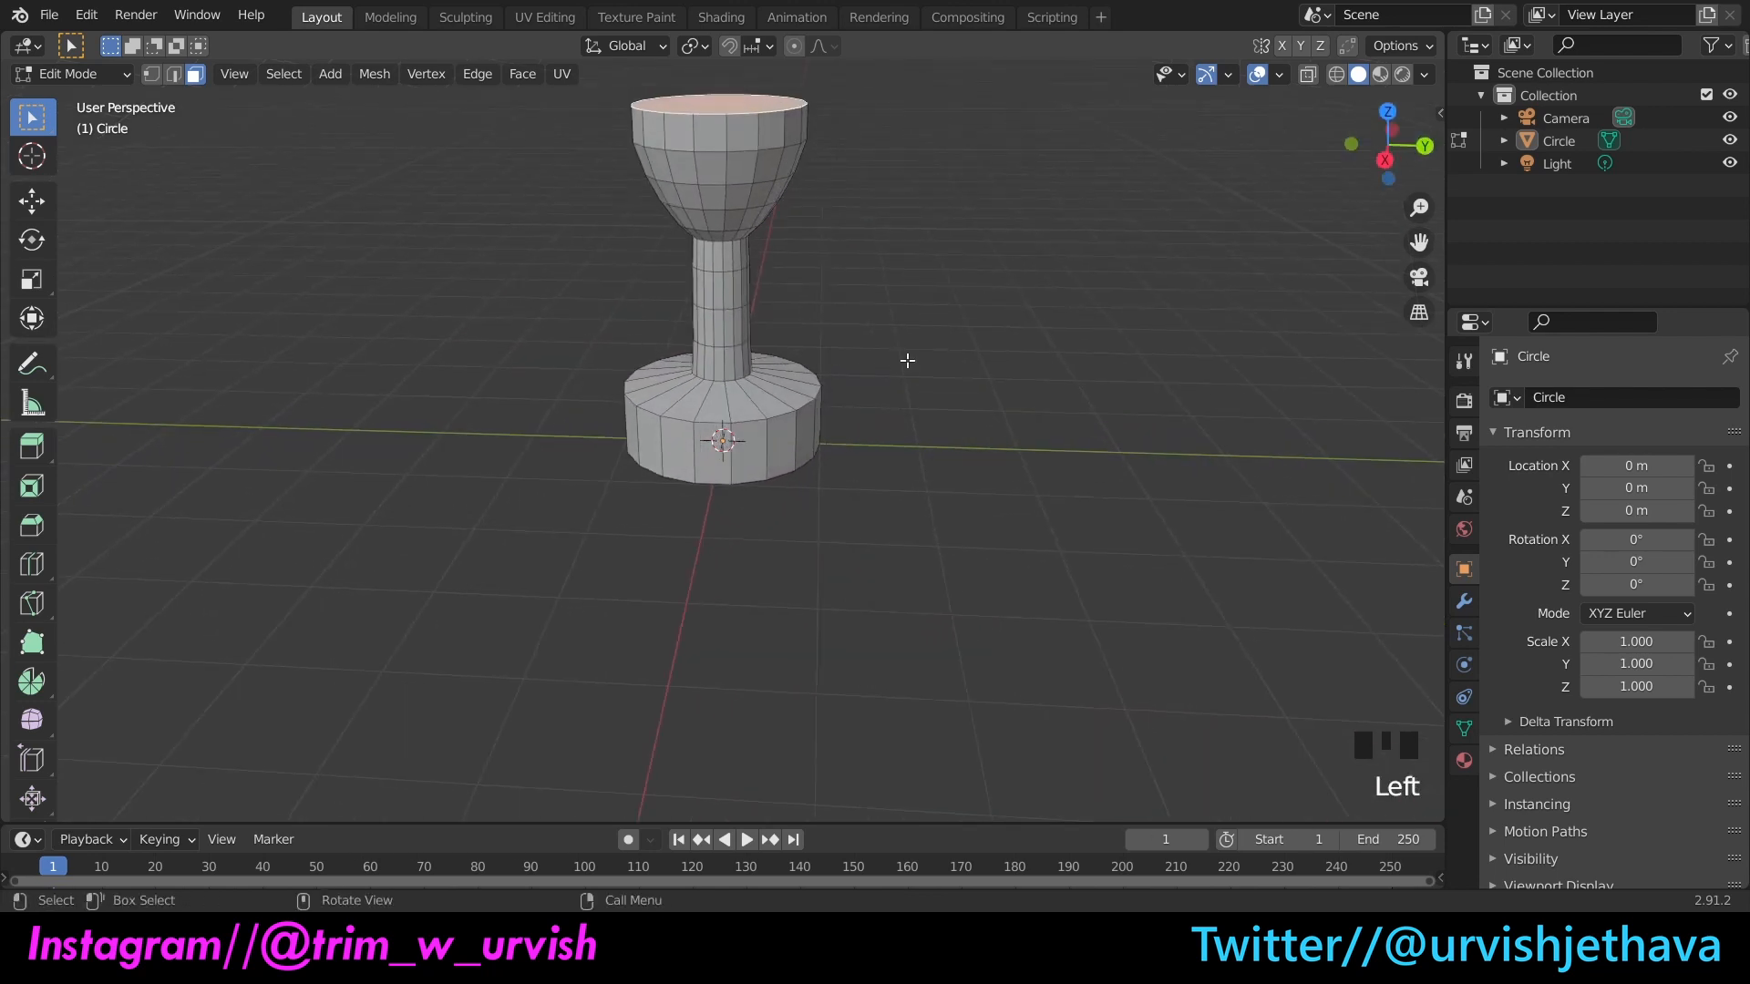
Step: Extrude the bowl's top face upward by about 0.19 m, scale the new face up to about 1.04, and deselect it
key(e)
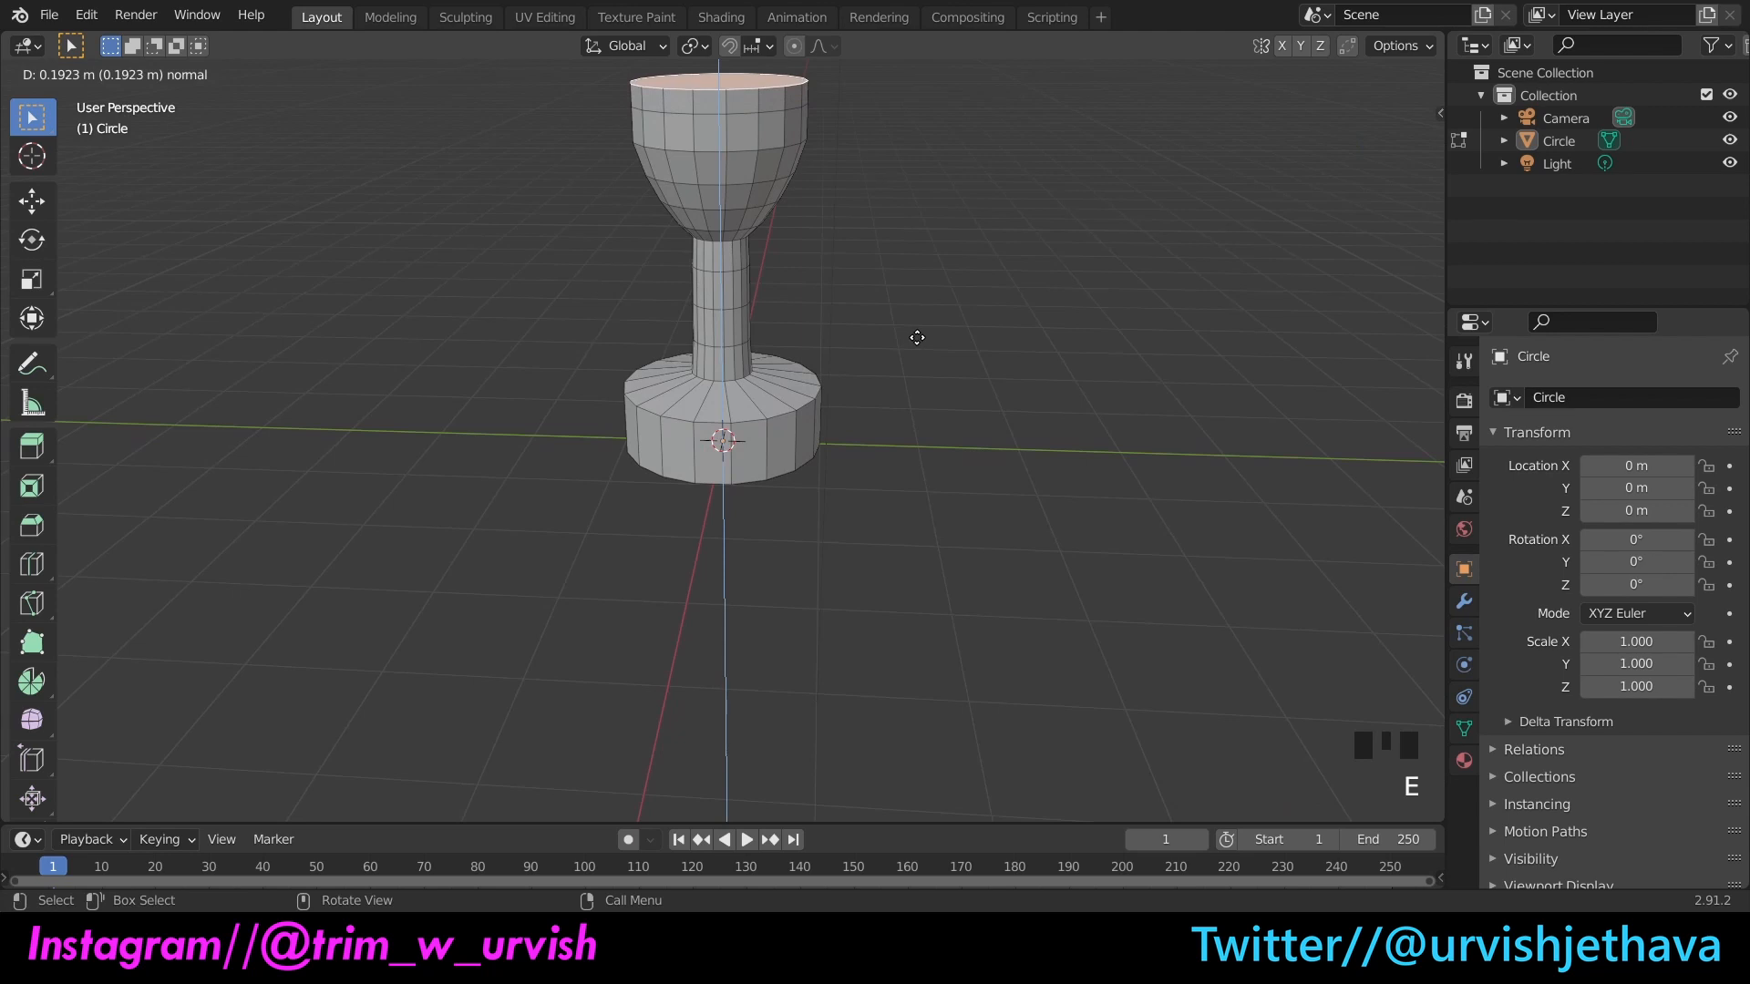
click(917, 337)
key(s)
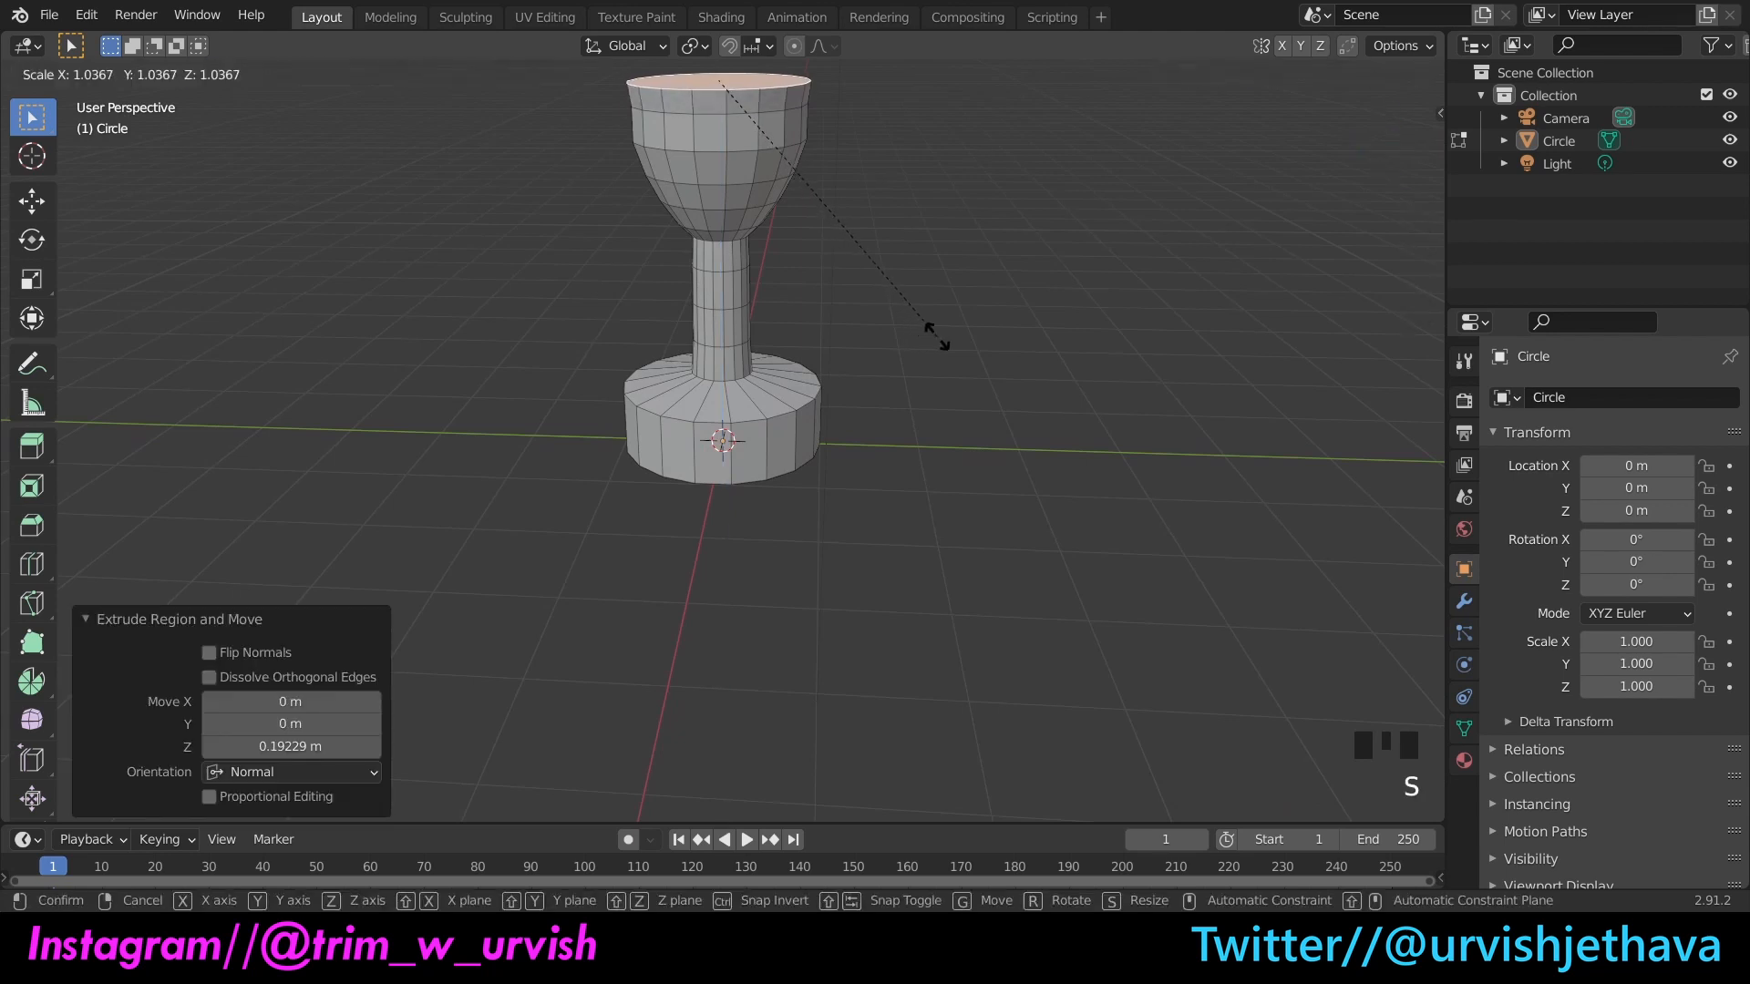
click(938, 338)
drag(1393, 139, 1206, 274)
drag(1407, 139, 1404, 52)
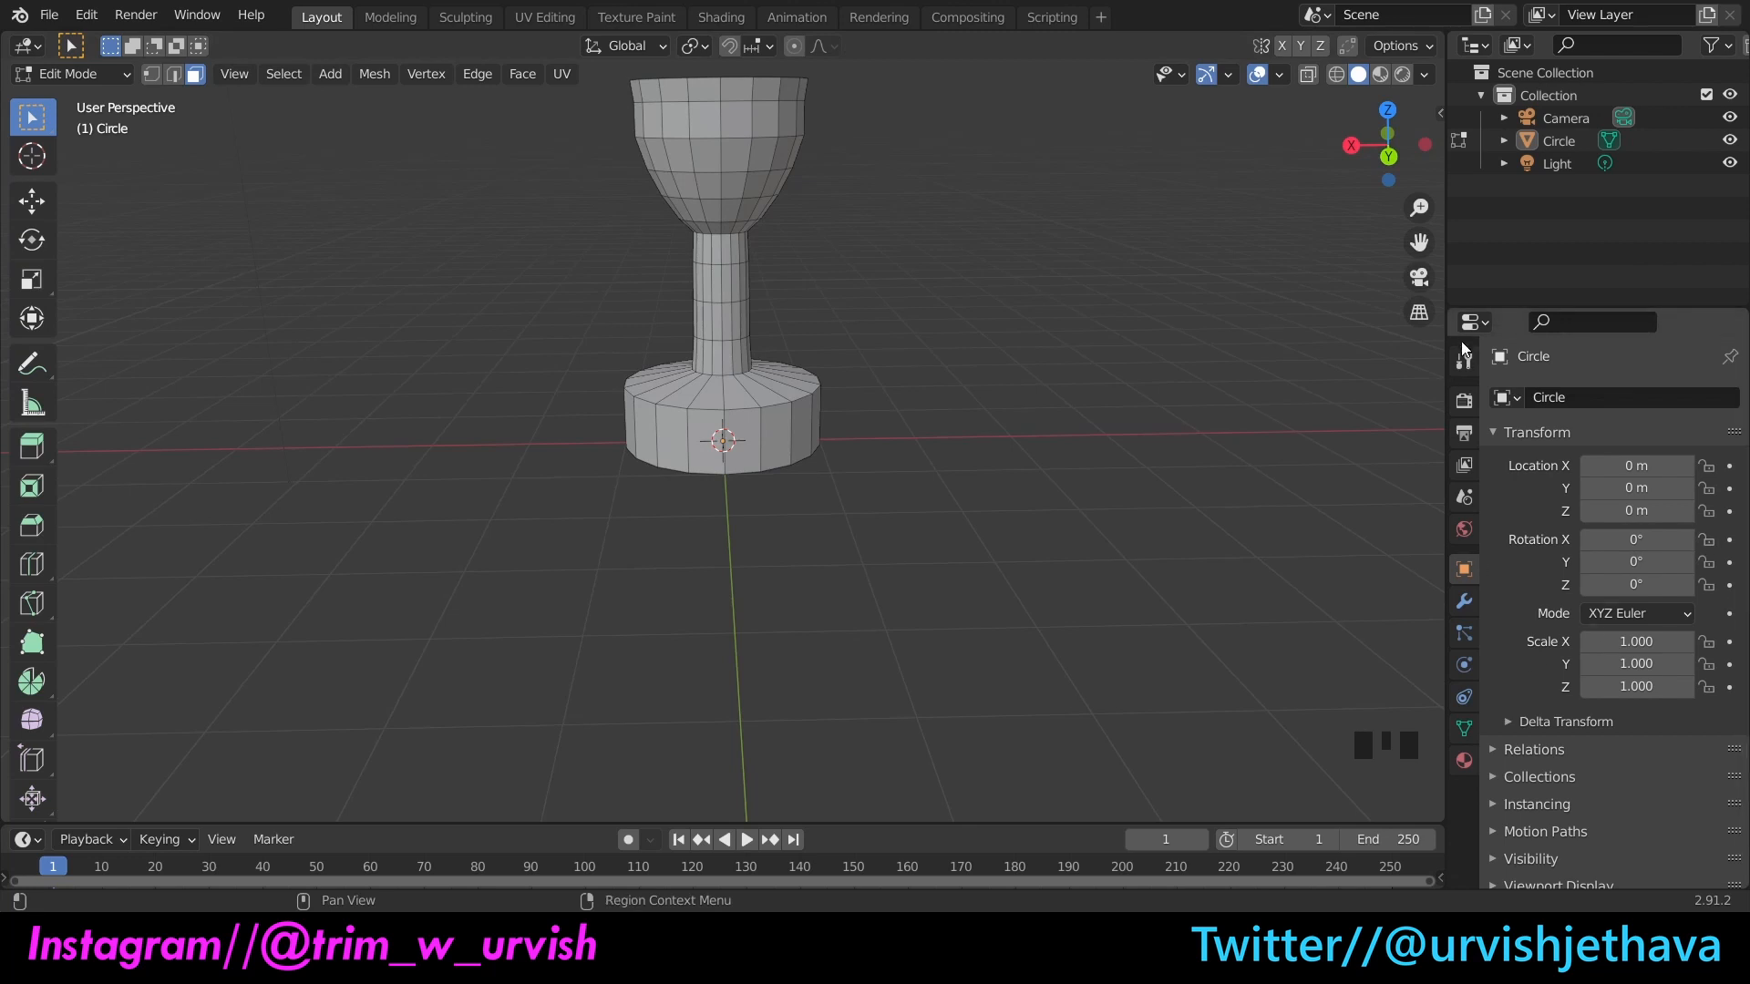
Step: Add a Mirror modifier to the goblet mesh
click(1463, 607)
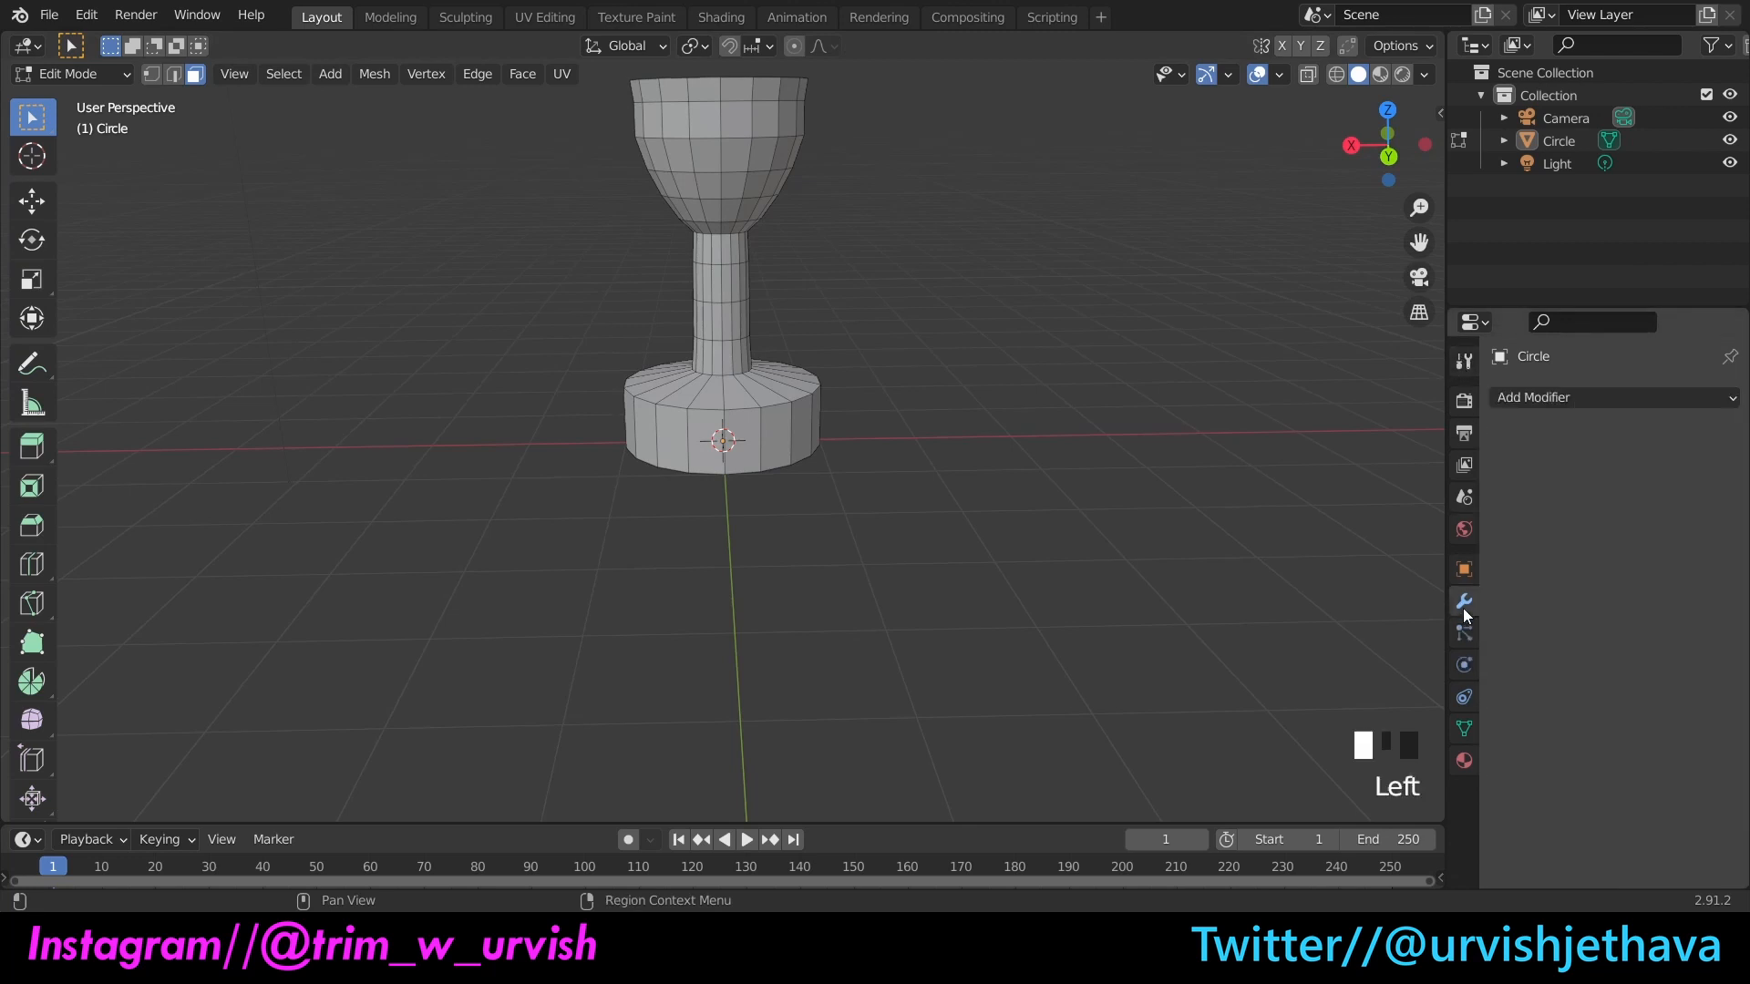
drag(1362, 123, 1003, 270)
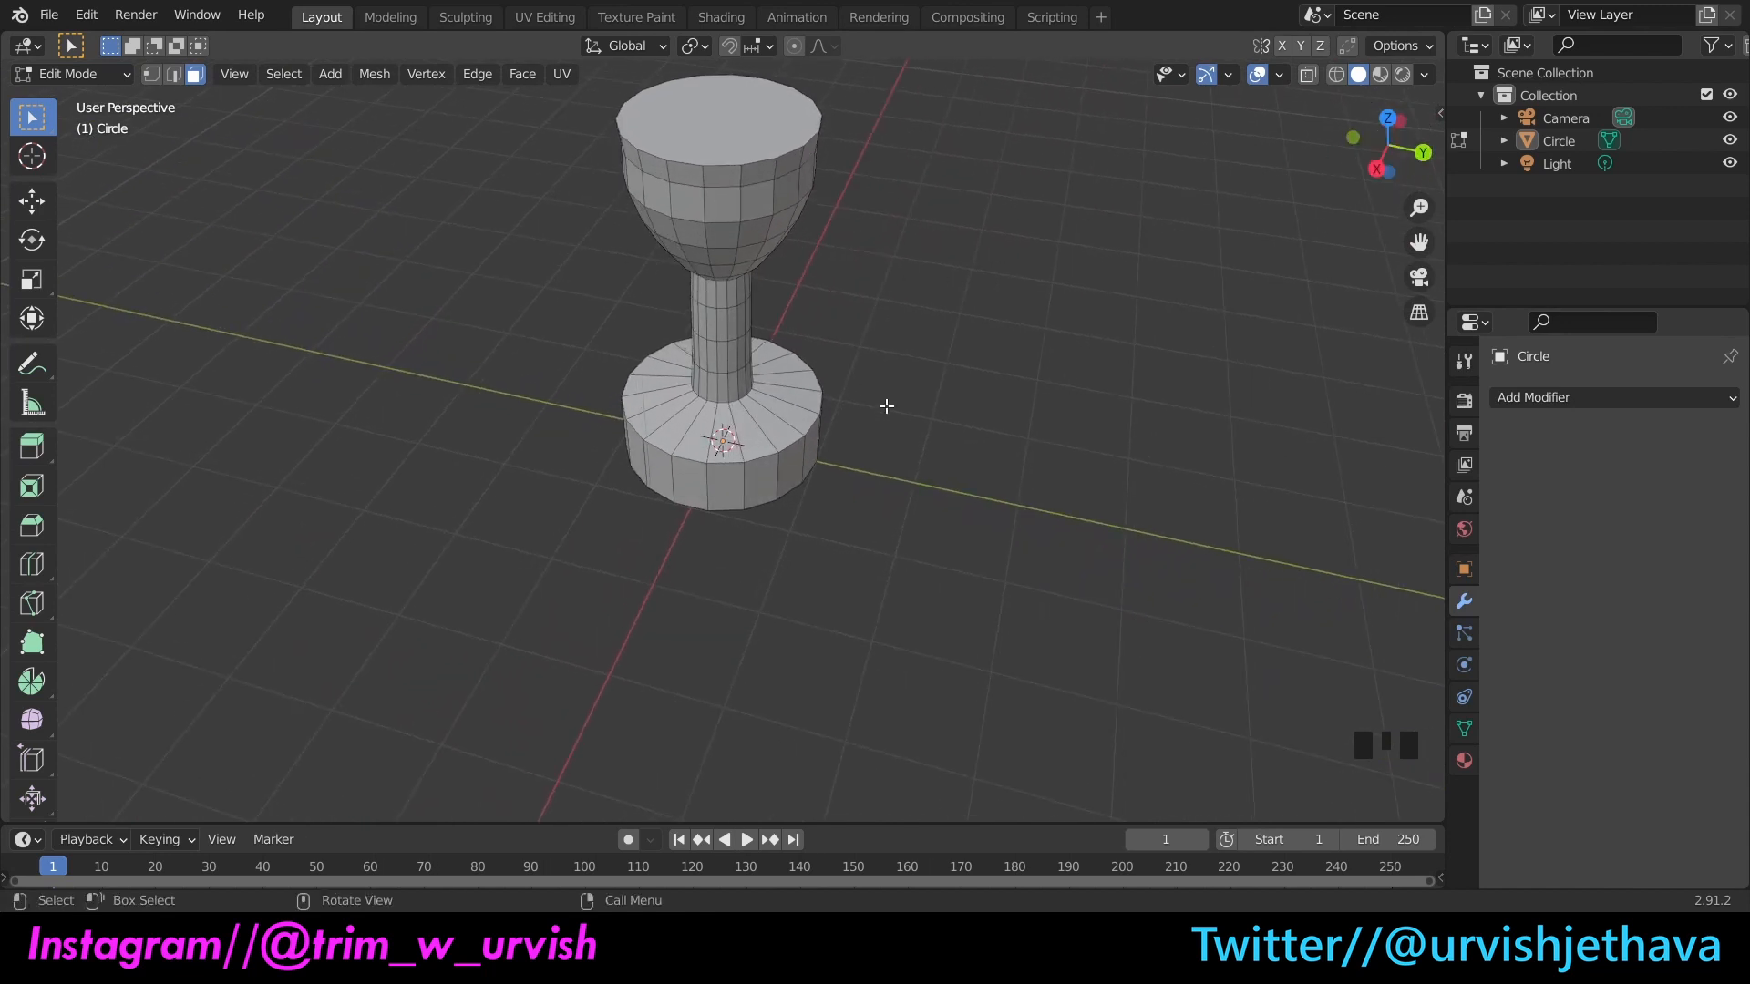
click(1700, 399)
click(1698, 392)
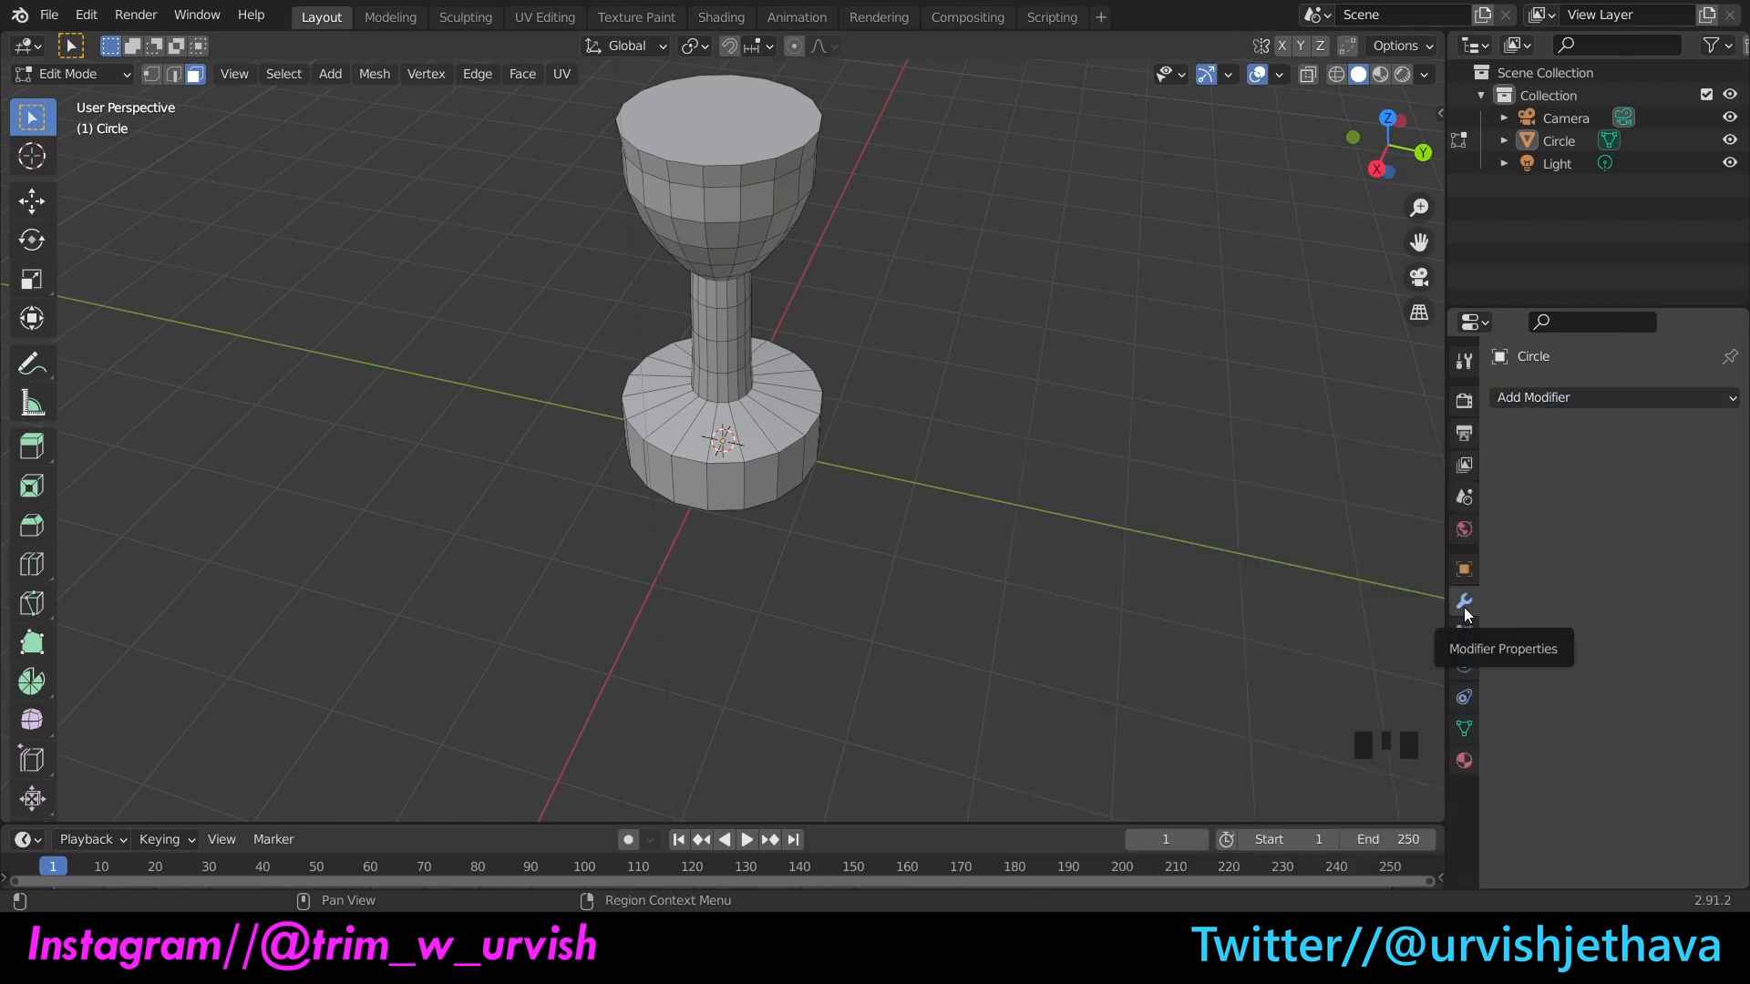
click(1655, 397)
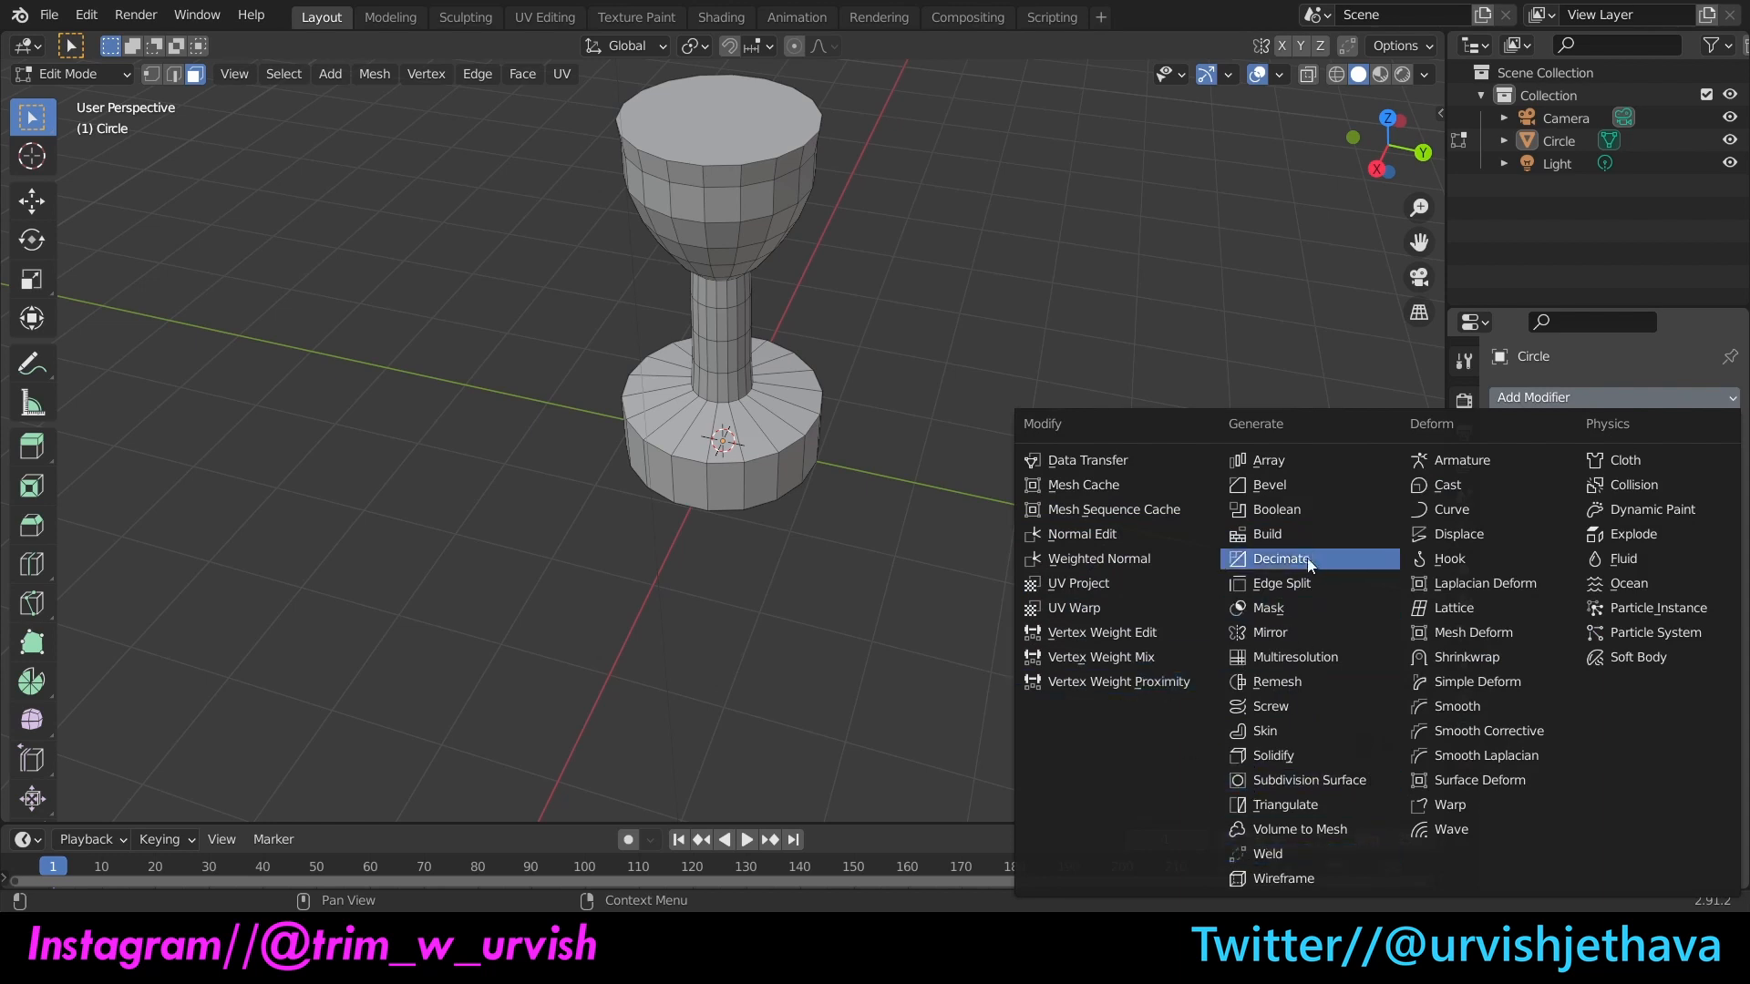
click(1275, 634)
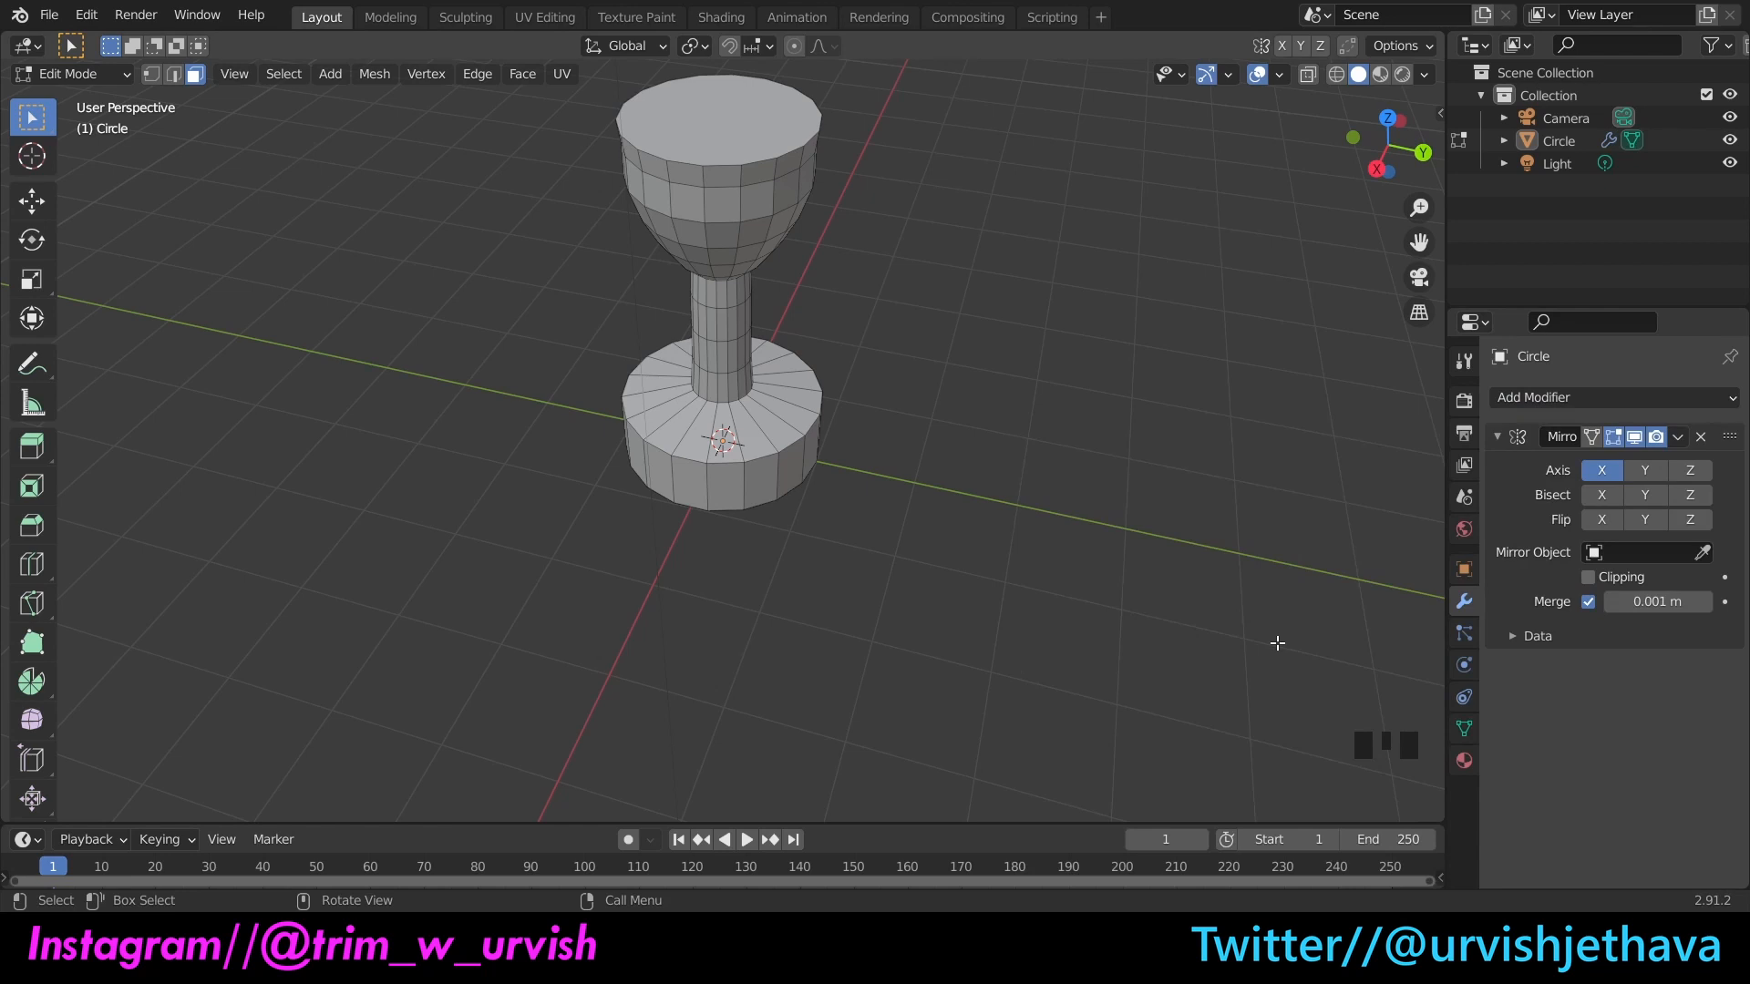
Step: Set the Mirror modifier to the Y axis only and enable bisecting along Y
click(1621, 473)
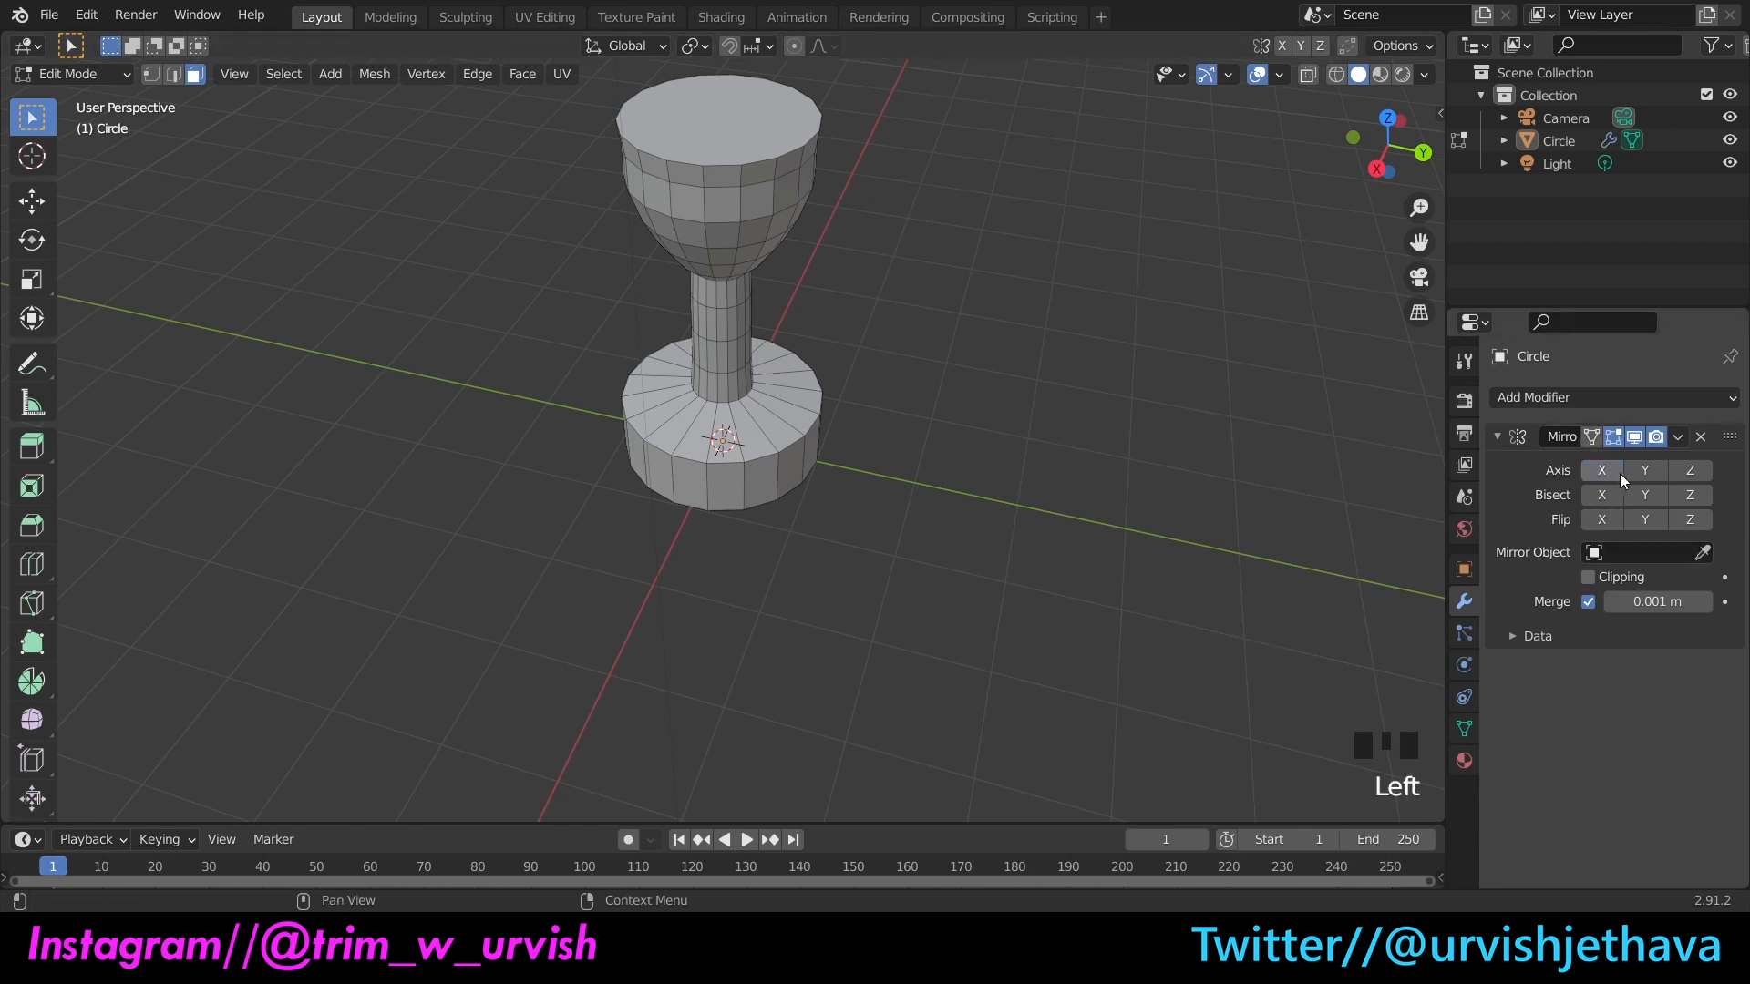
click(1632, 472)
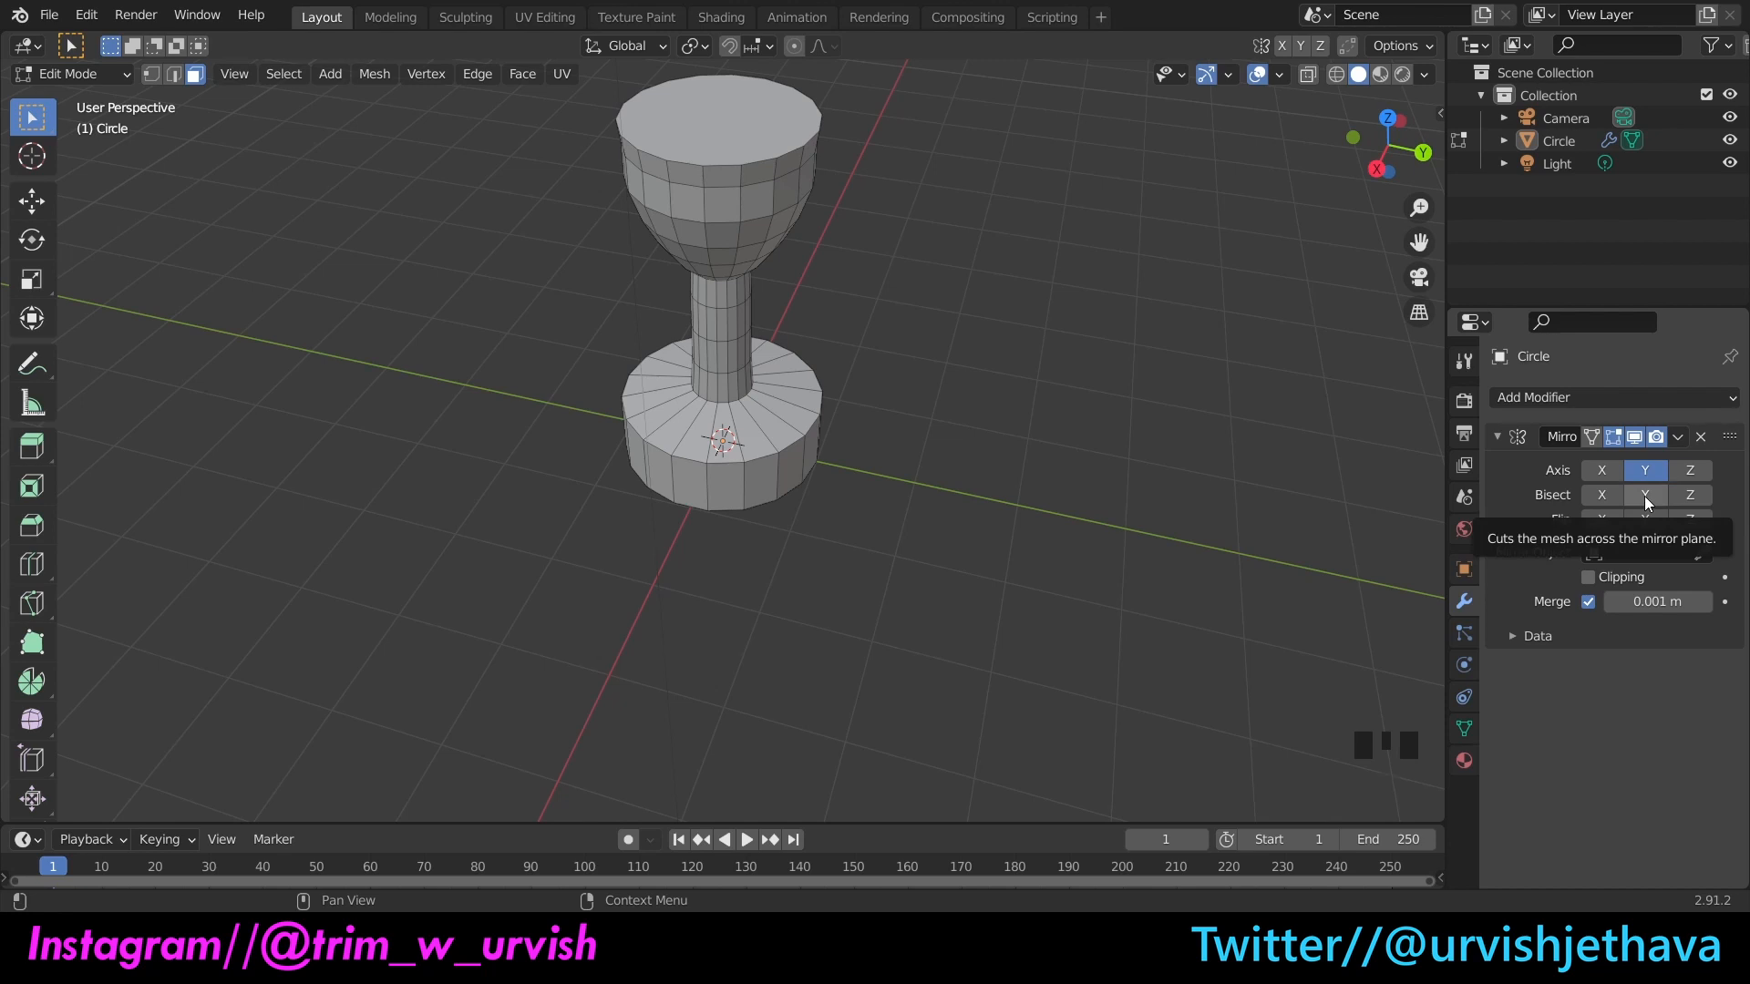
click(1645, 496)
Step: In edge select mode, select the column of vertical edges facing the Y axis on the bowl, from below the rim band to the neck
drag(1394, 169, 1304, 143)
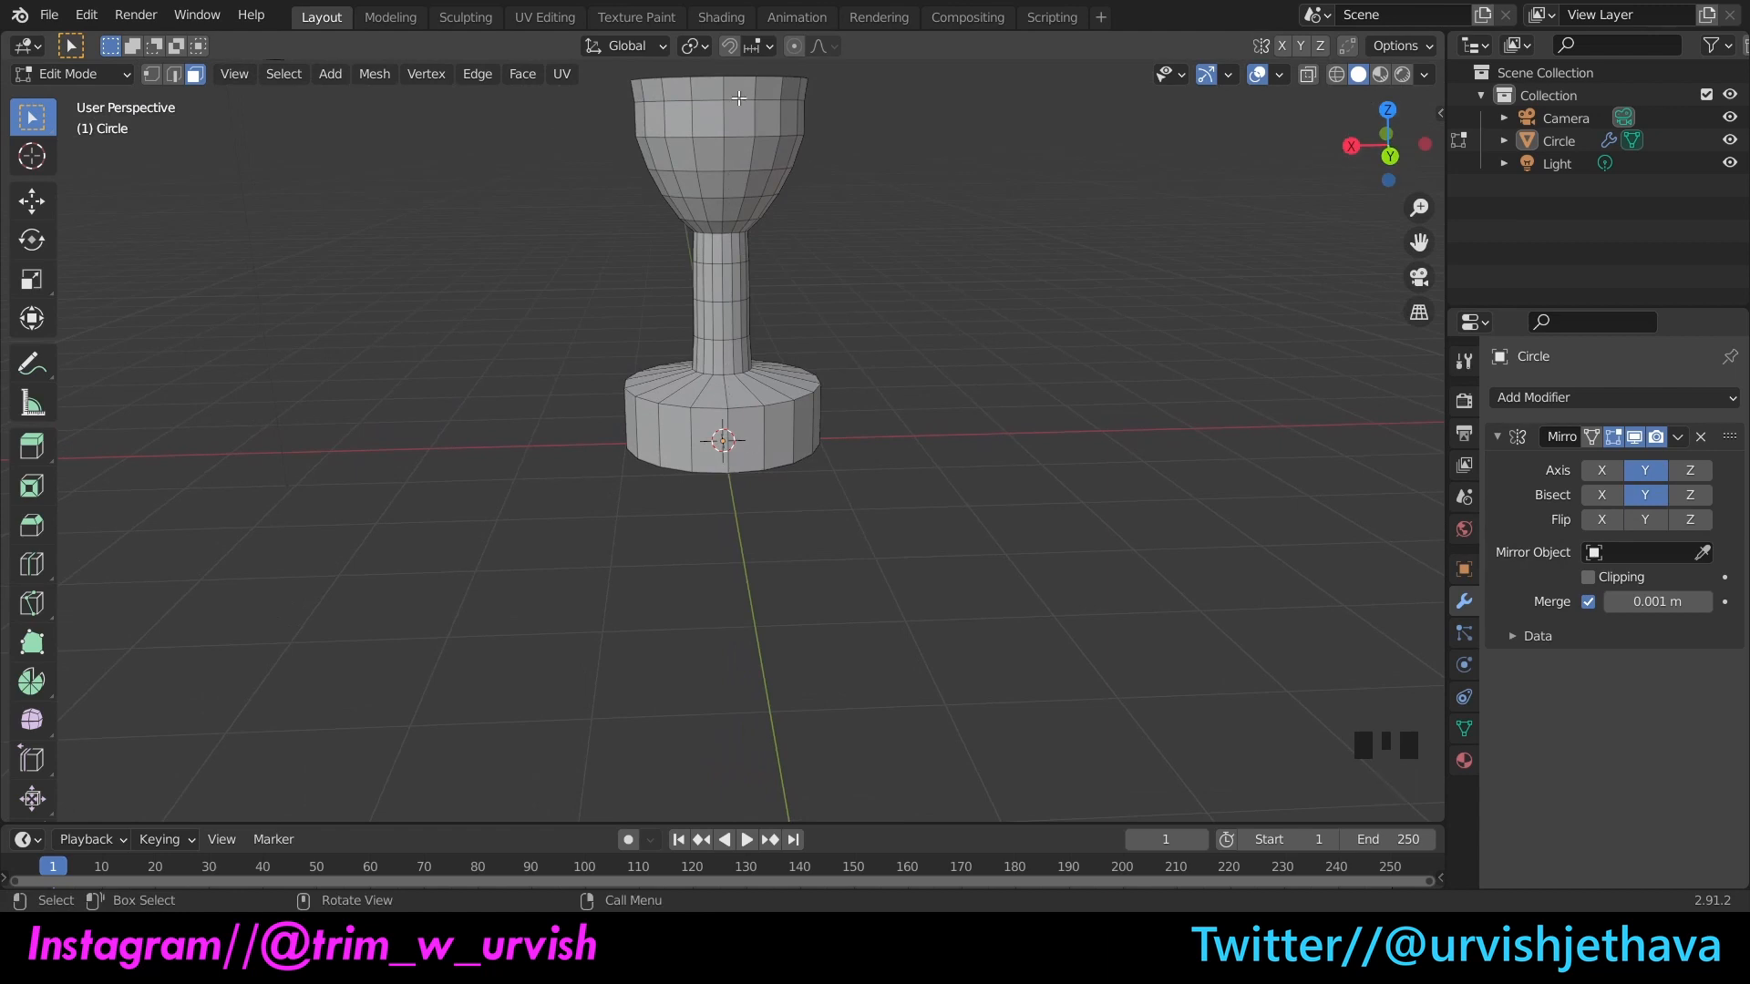
drag(1386, 149, 1377, 156)
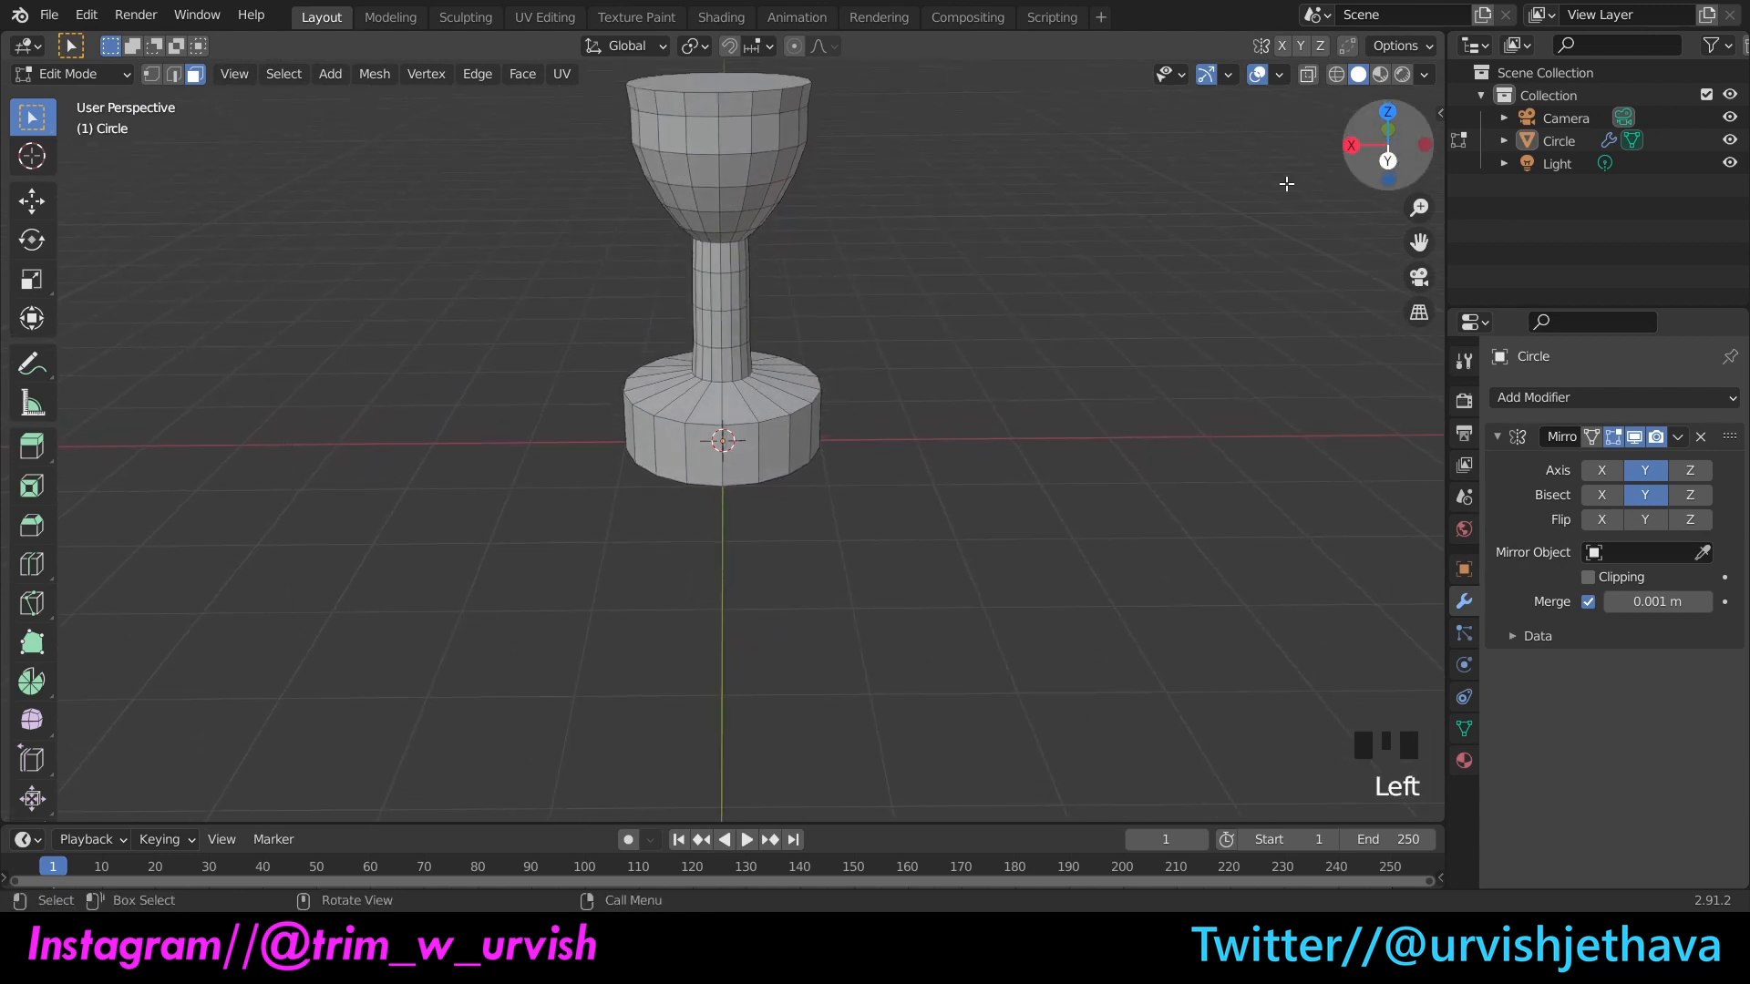
click(719, 139)
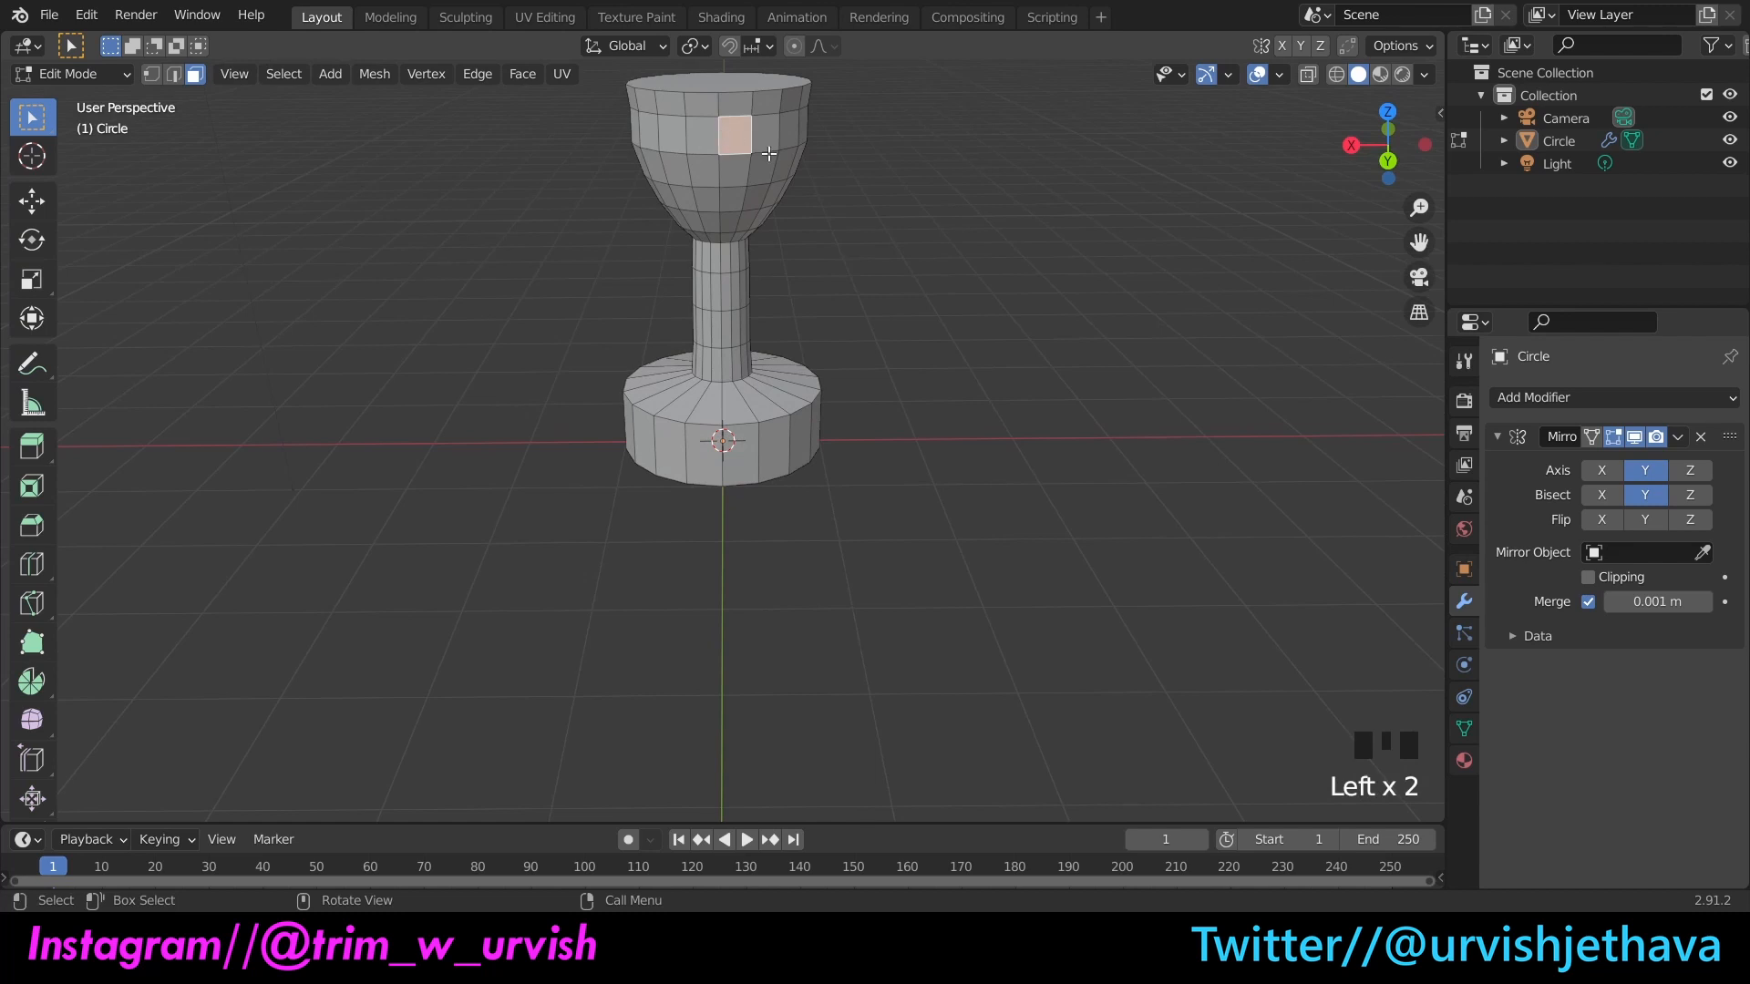
click(1121, 281)
click(173, 74)
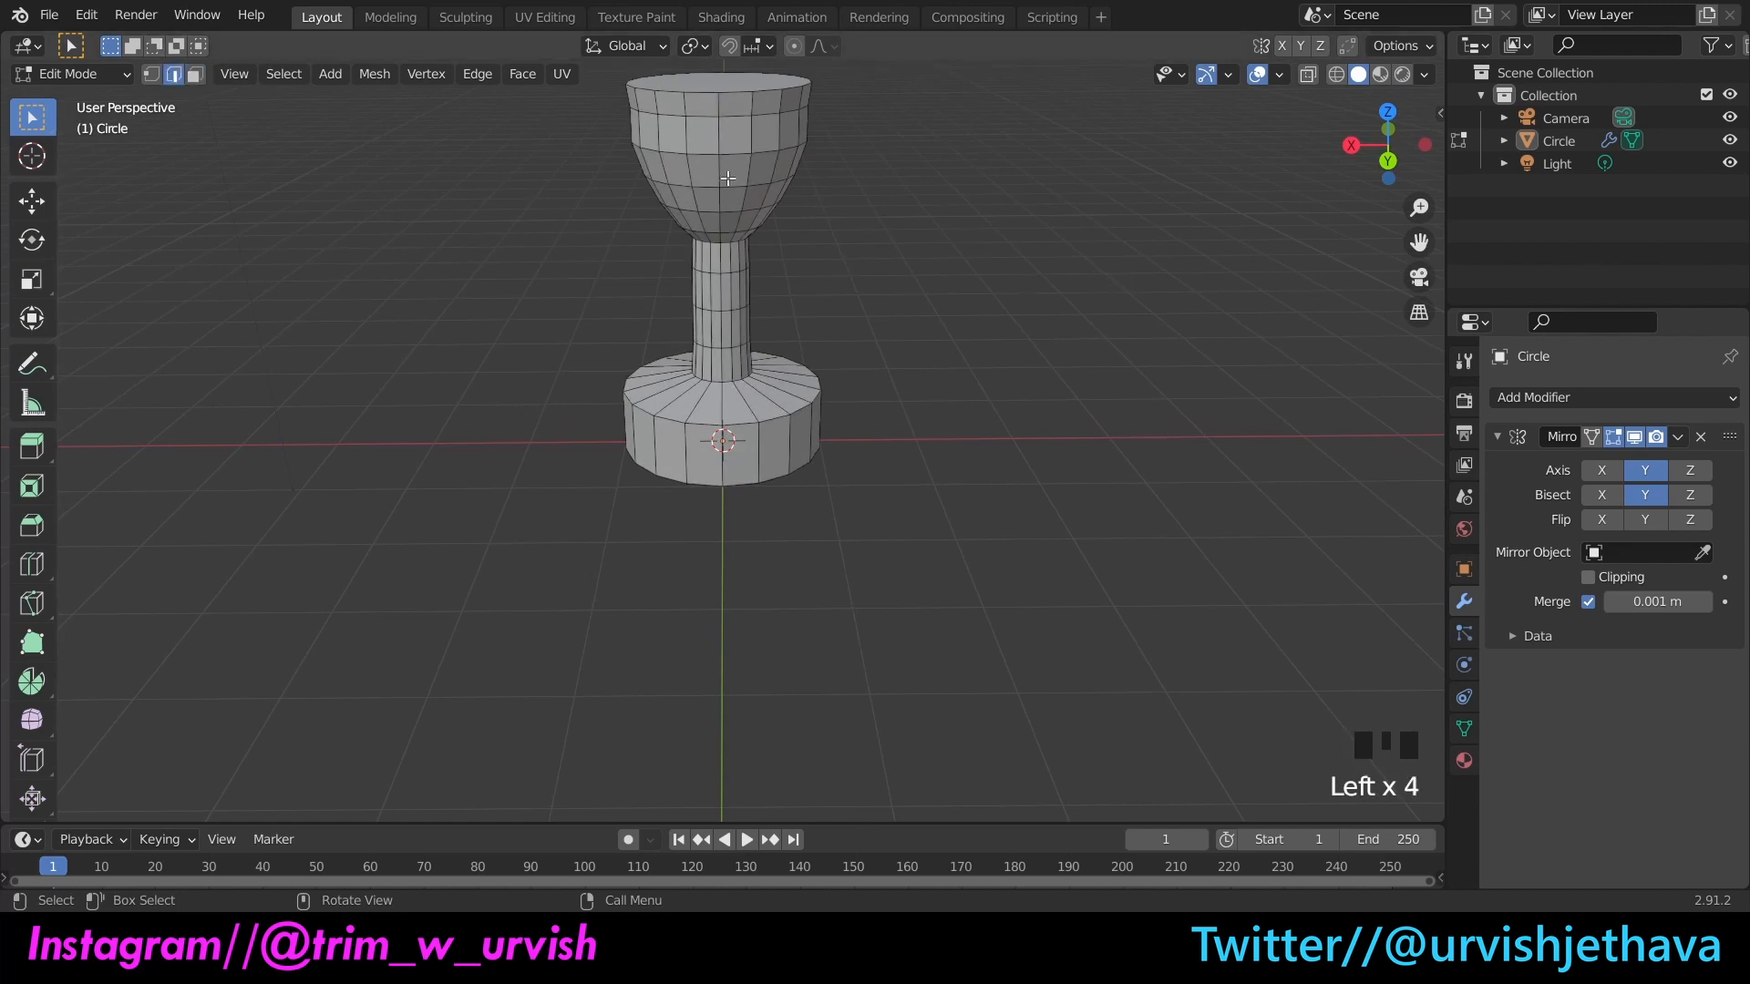
shift+click(720, 136)
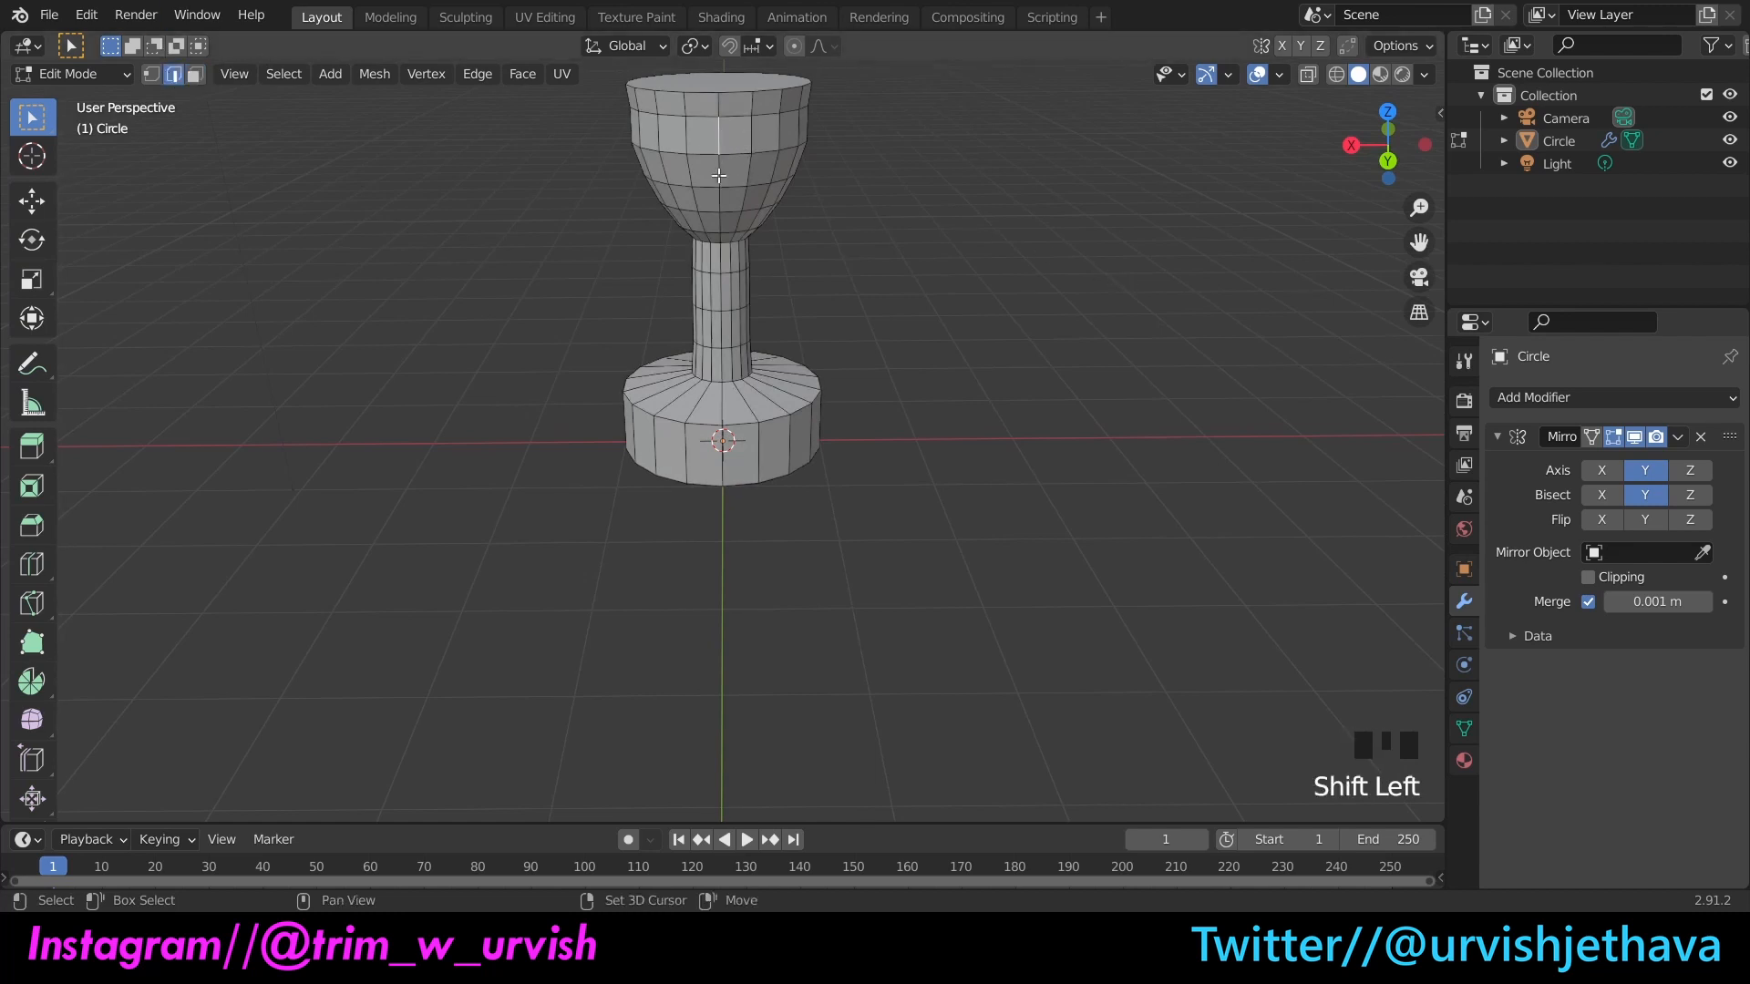
shift+click(719, 173)
shift+click(716, 196)
shift+click(720, 215)
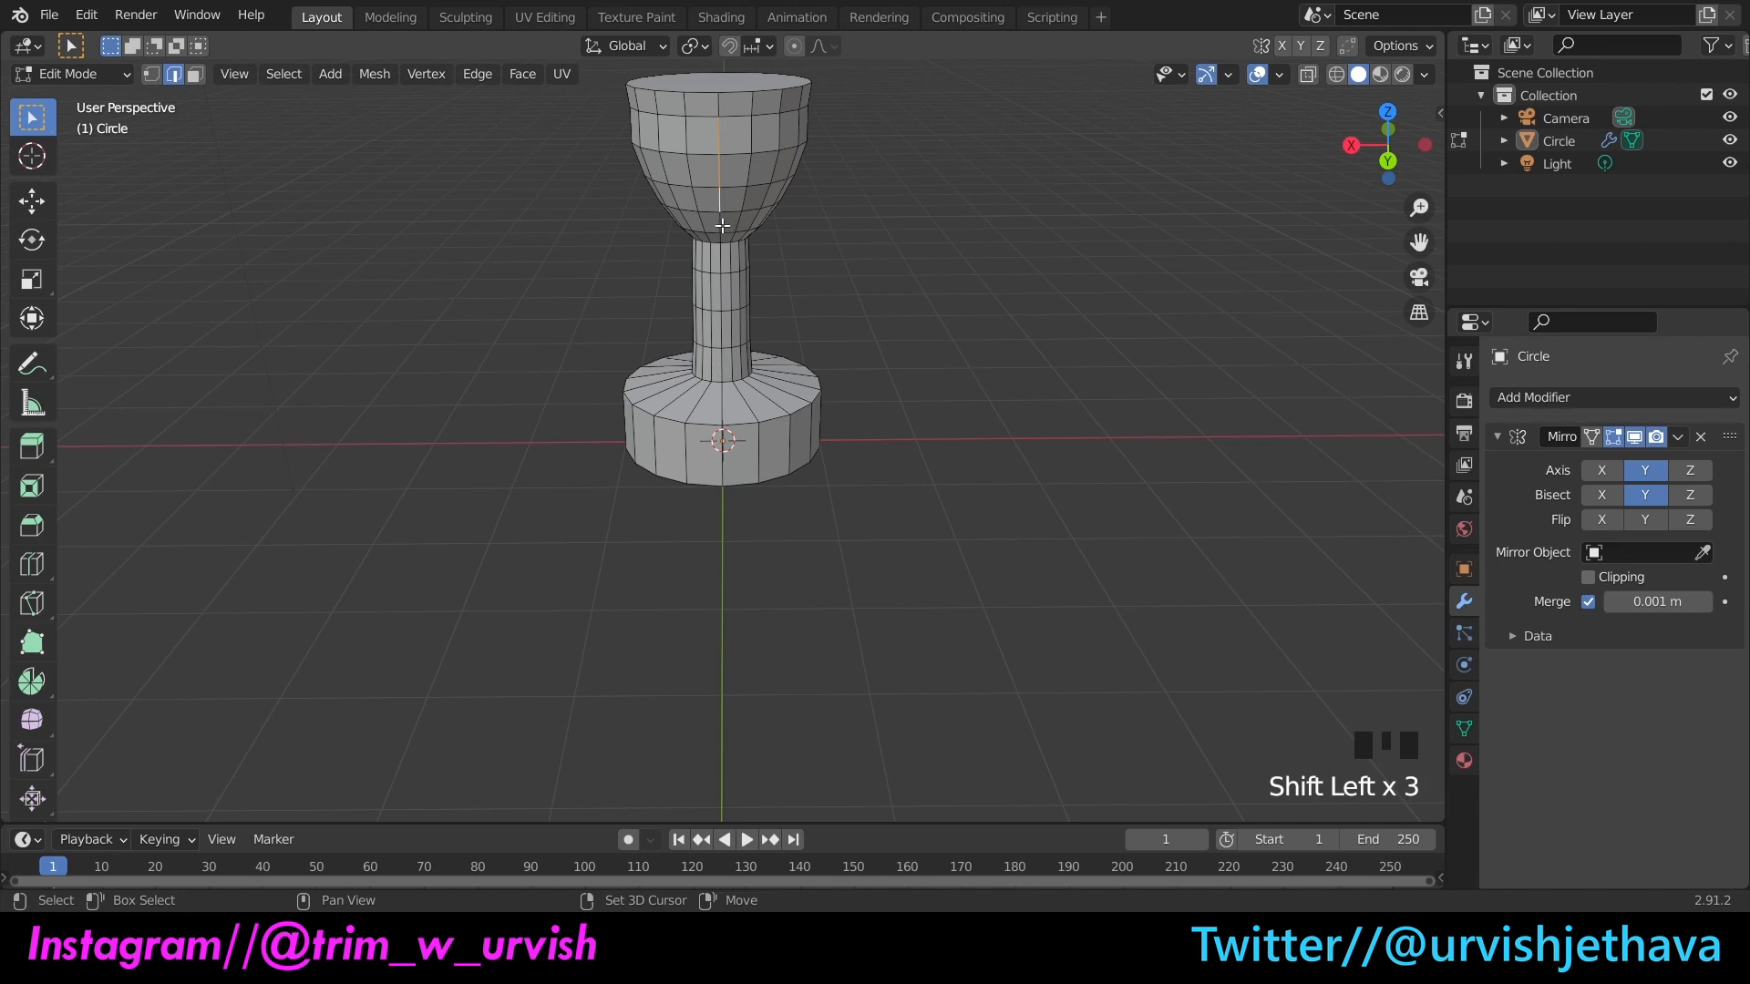
shift+click(720, 226)
Step: Bevel the selected column of bowl edges to a width of about 0.1 m with one segment and deselect it
mouse_move(1387, 144)
mouse_down()
mouse_move(1396, 128)
mouse_move(1392, 155)
mouse_up()
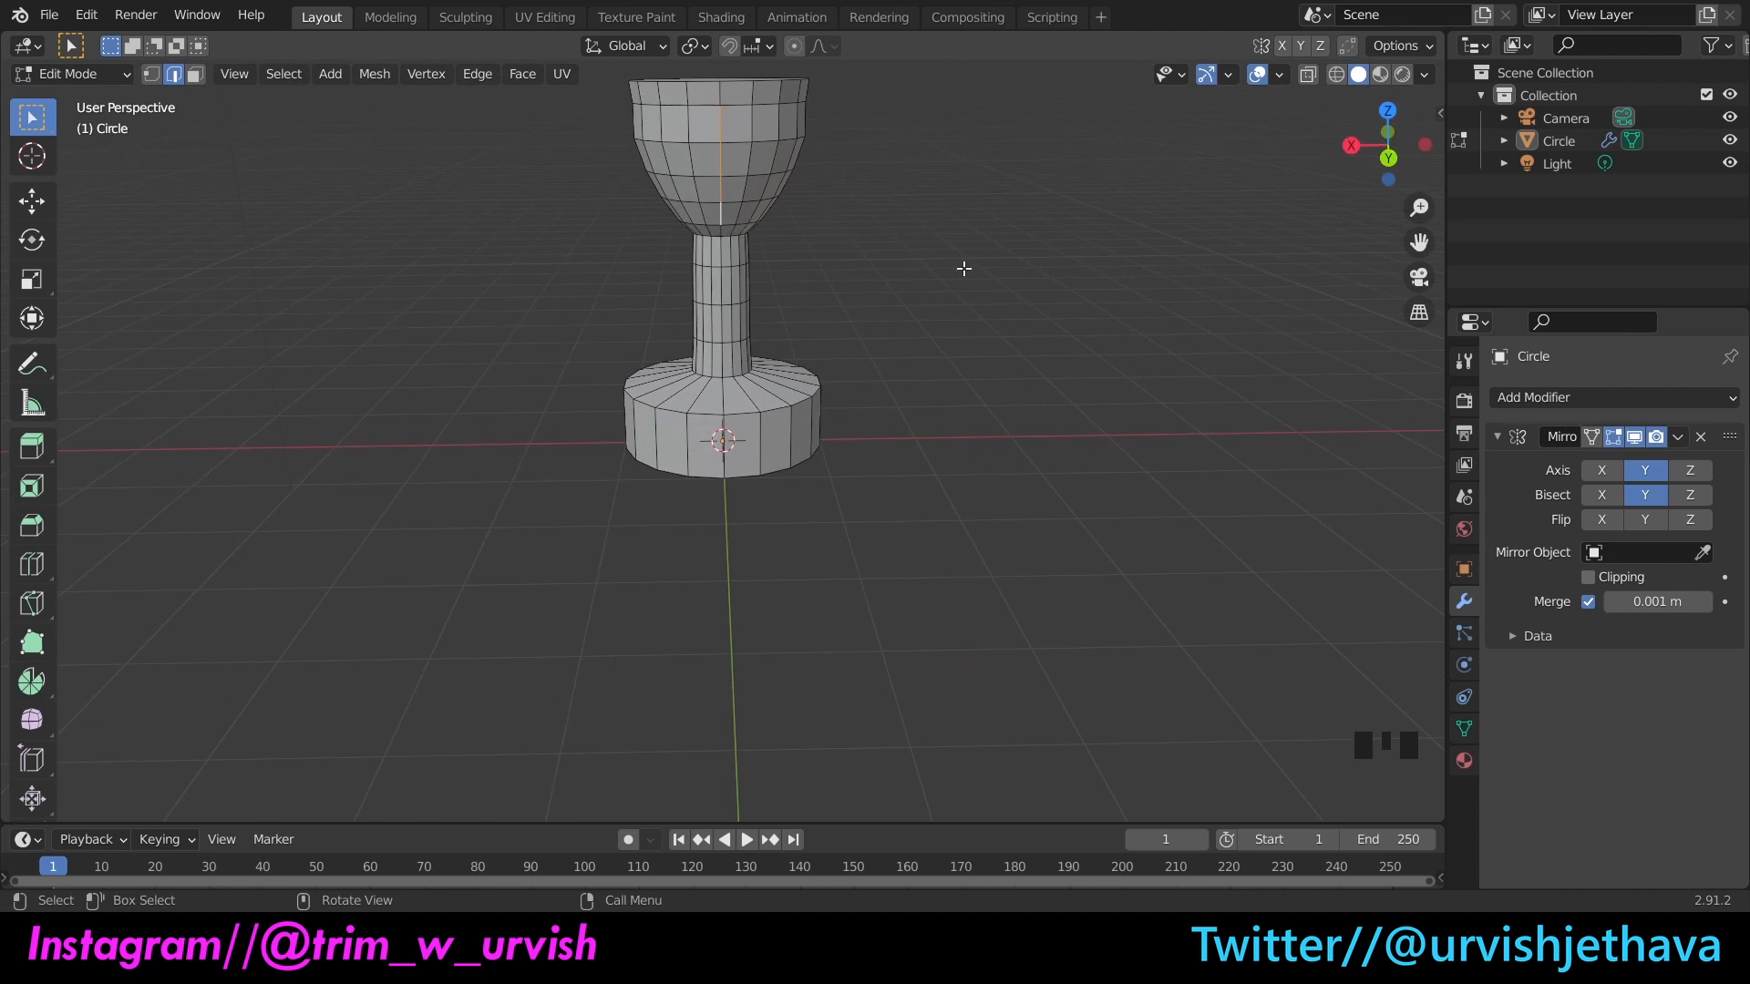
key(ctrl)
key(ctrl+b)
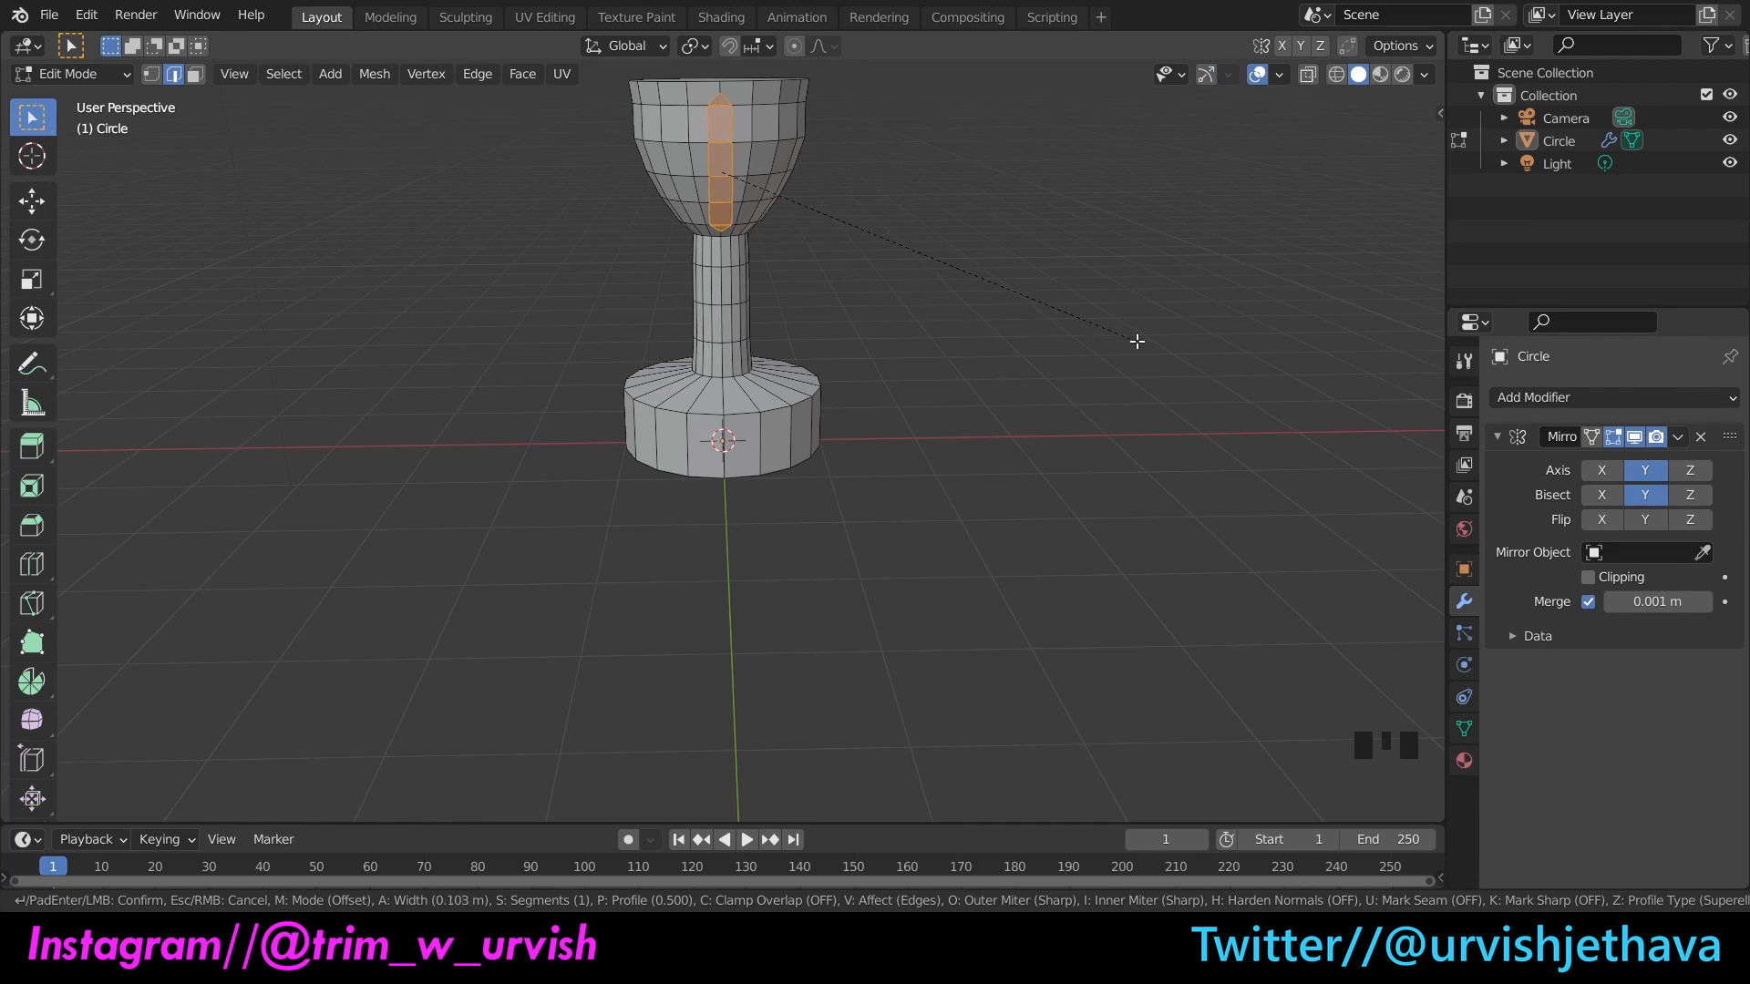
click(1134, 343)
click(1136, 340)
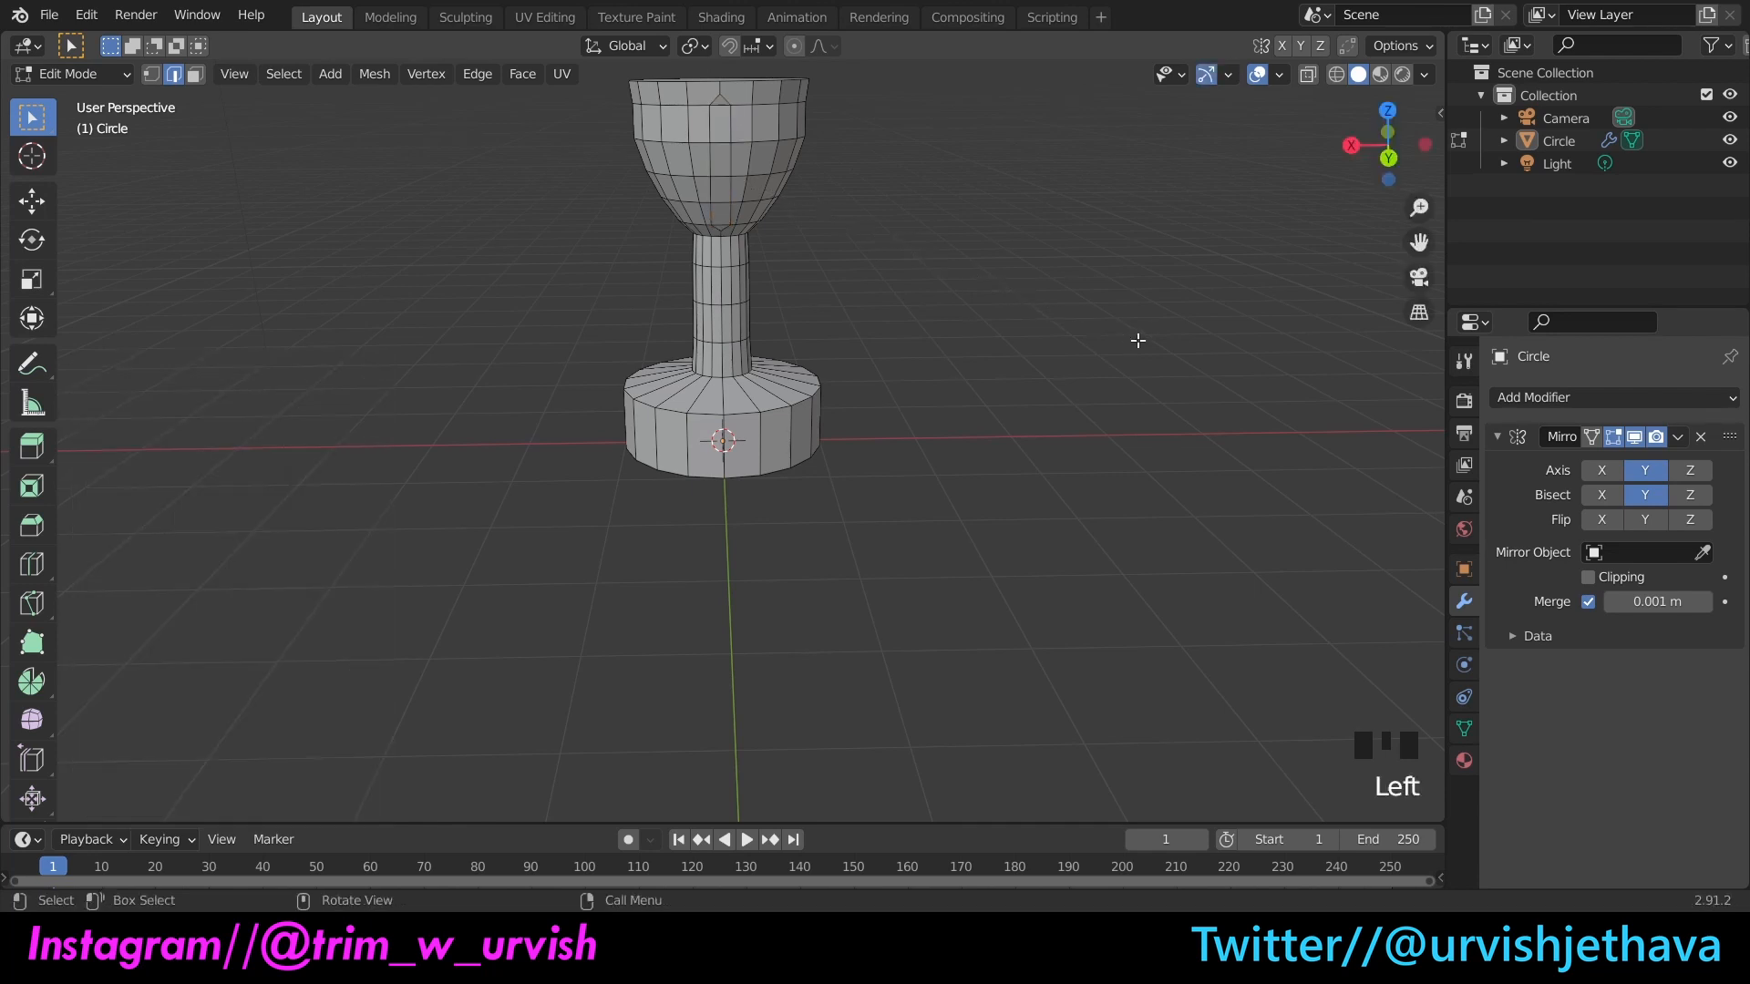
Step: Inspect the beveled strip on the bowl and undo the bevel back to the selected vertical edges
drag(1394, 153, 1574, 219)
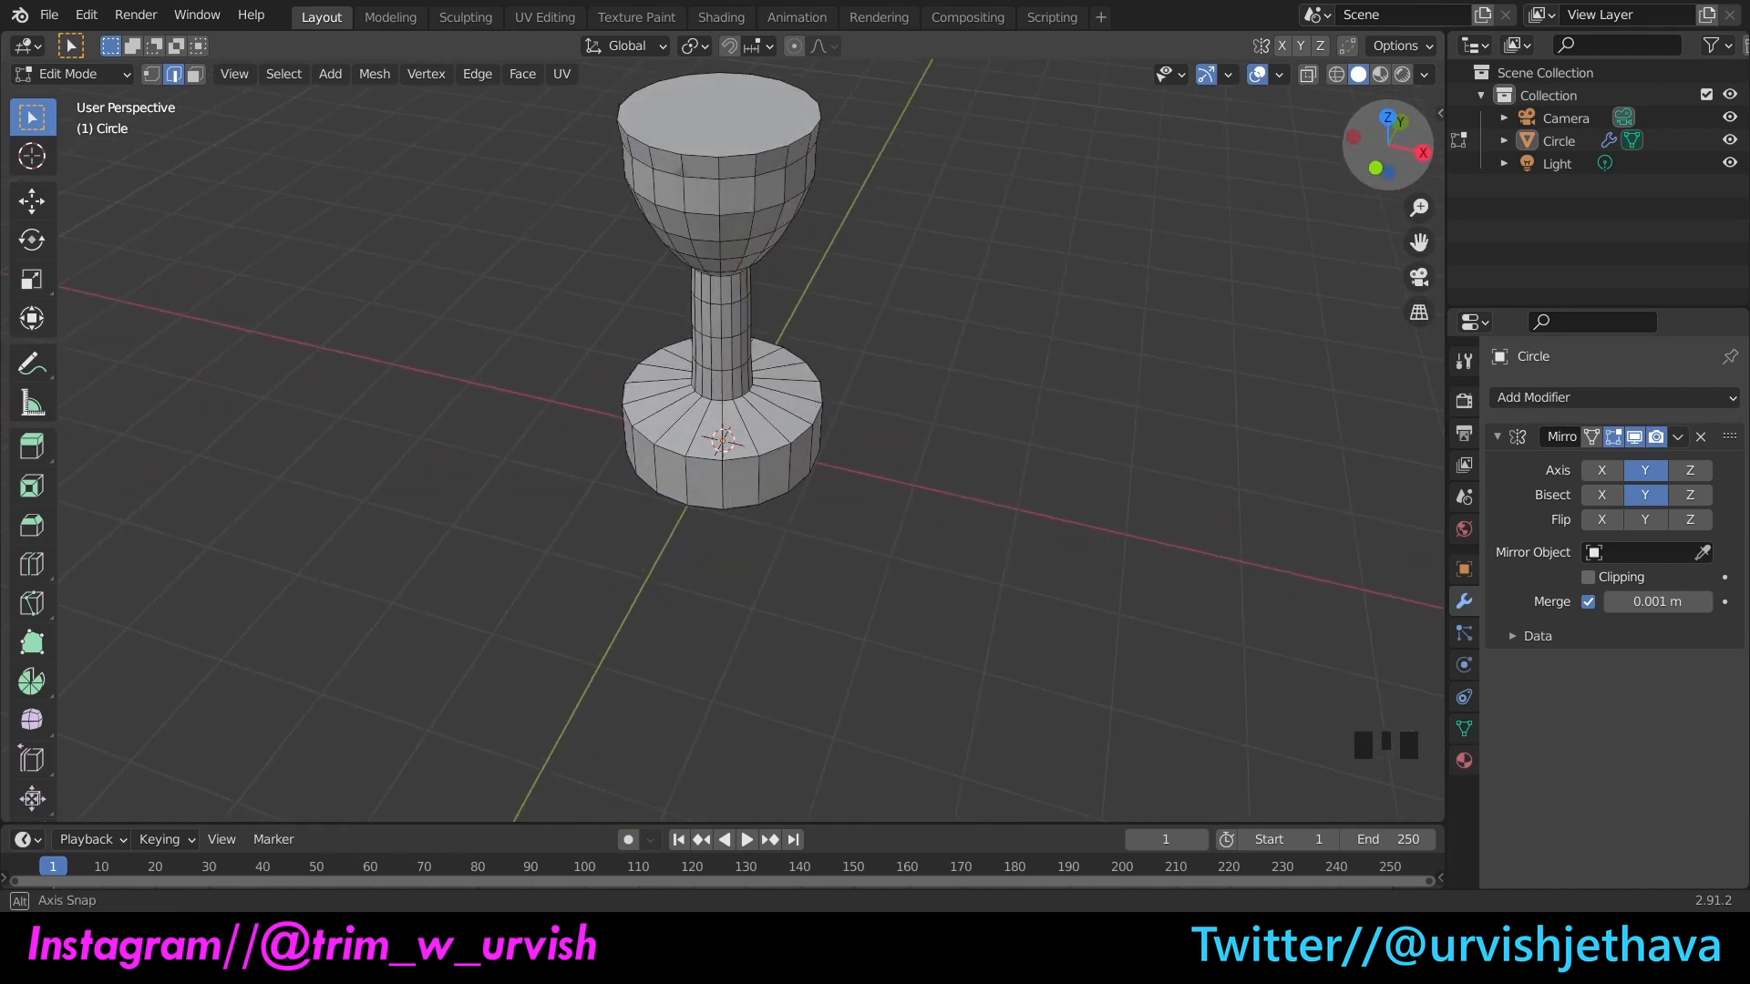
scroll(936, 86, up, 2)
scroll(1387, 146, down, 1)
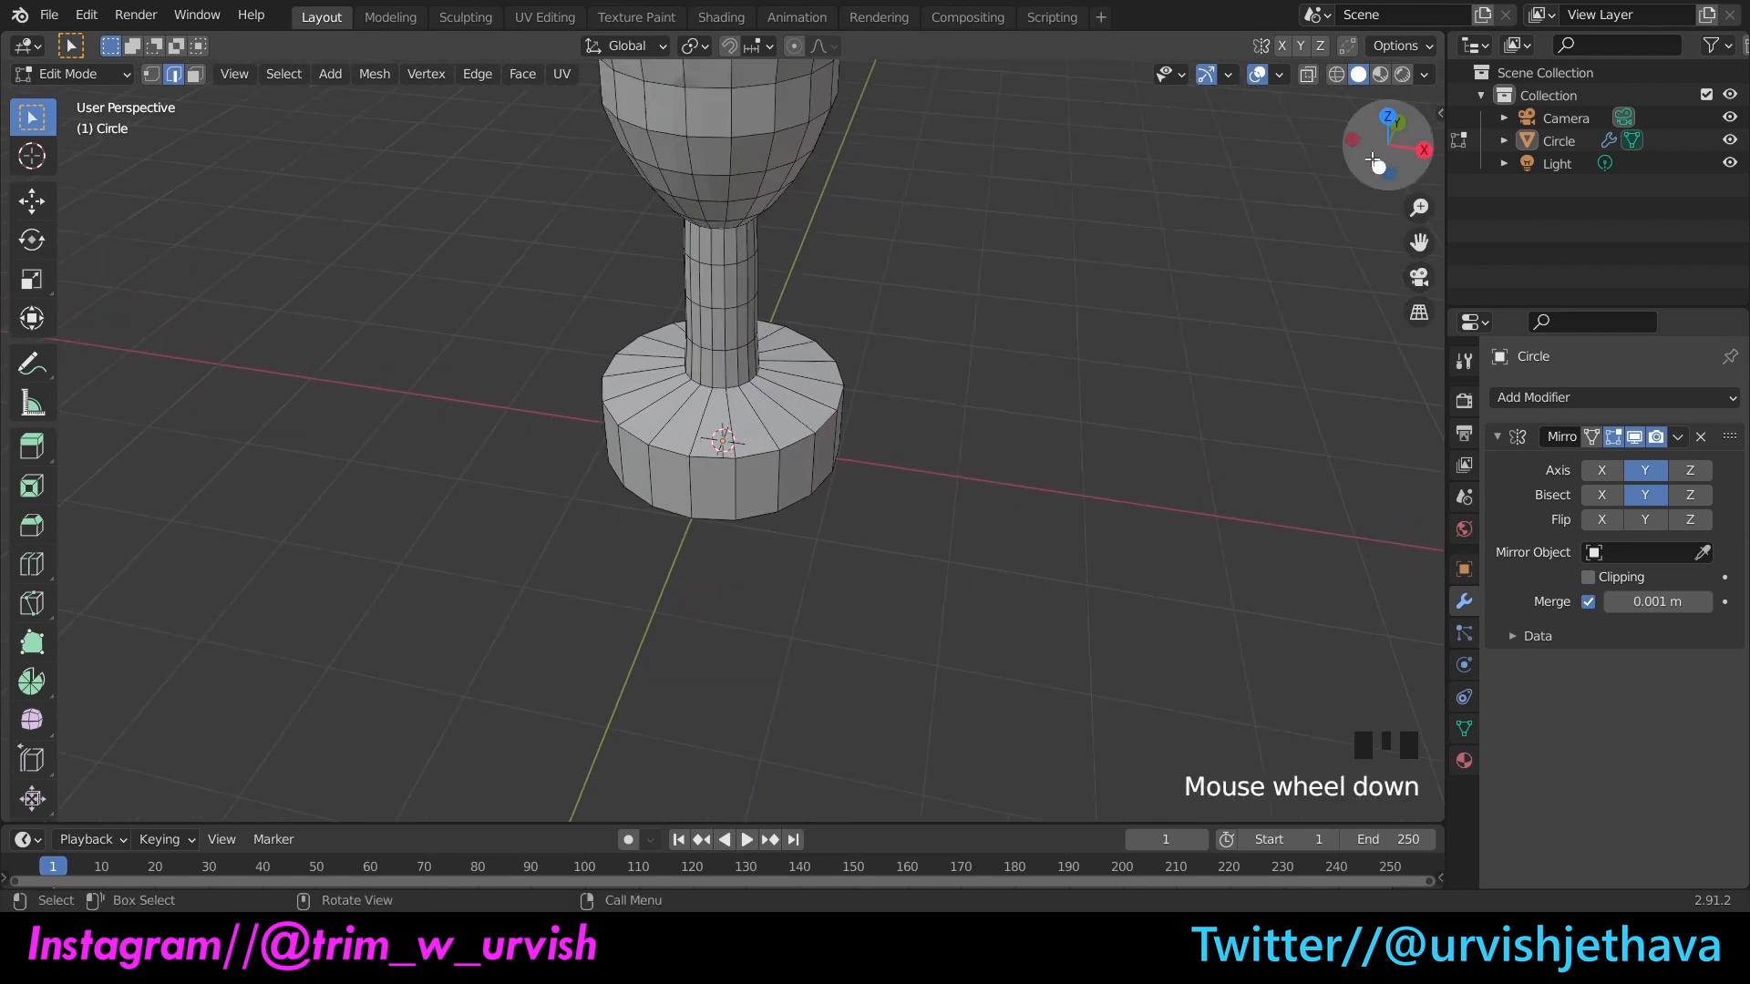
drag(1390, 146, 1408, 136)
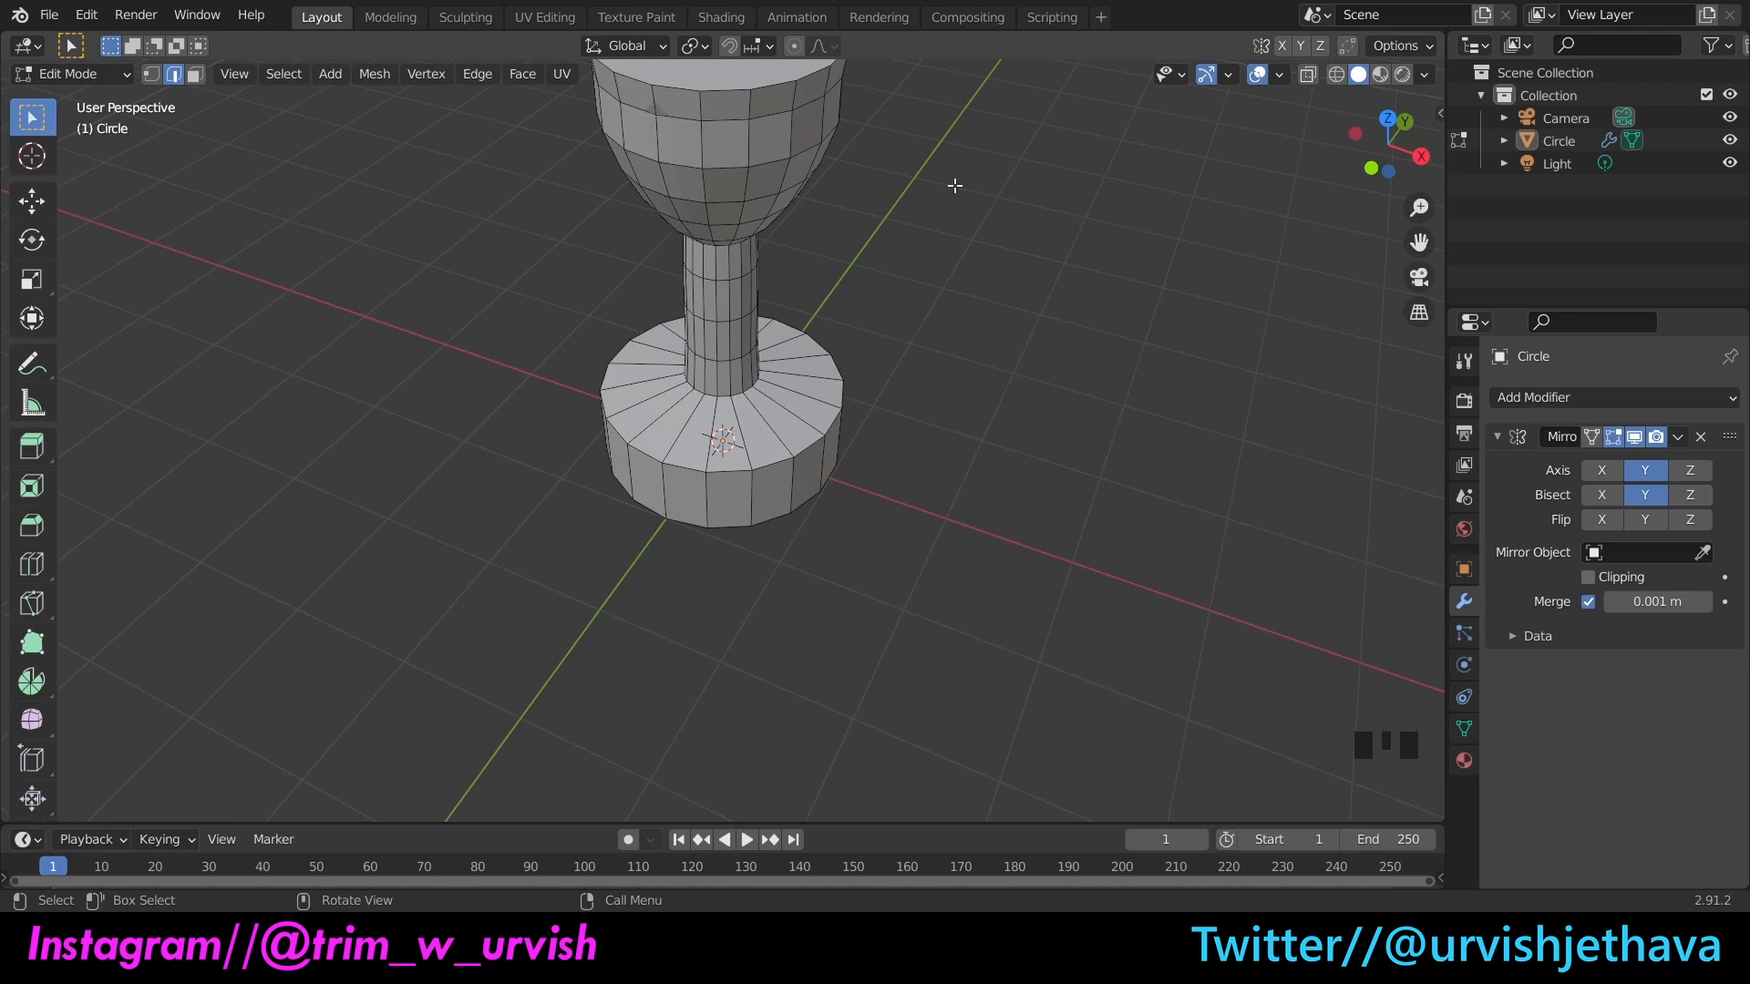
drag(1387, 136, 1376, 143)
scroll(1383, 138, down, 3)
scroll(760, 175, up, 1)
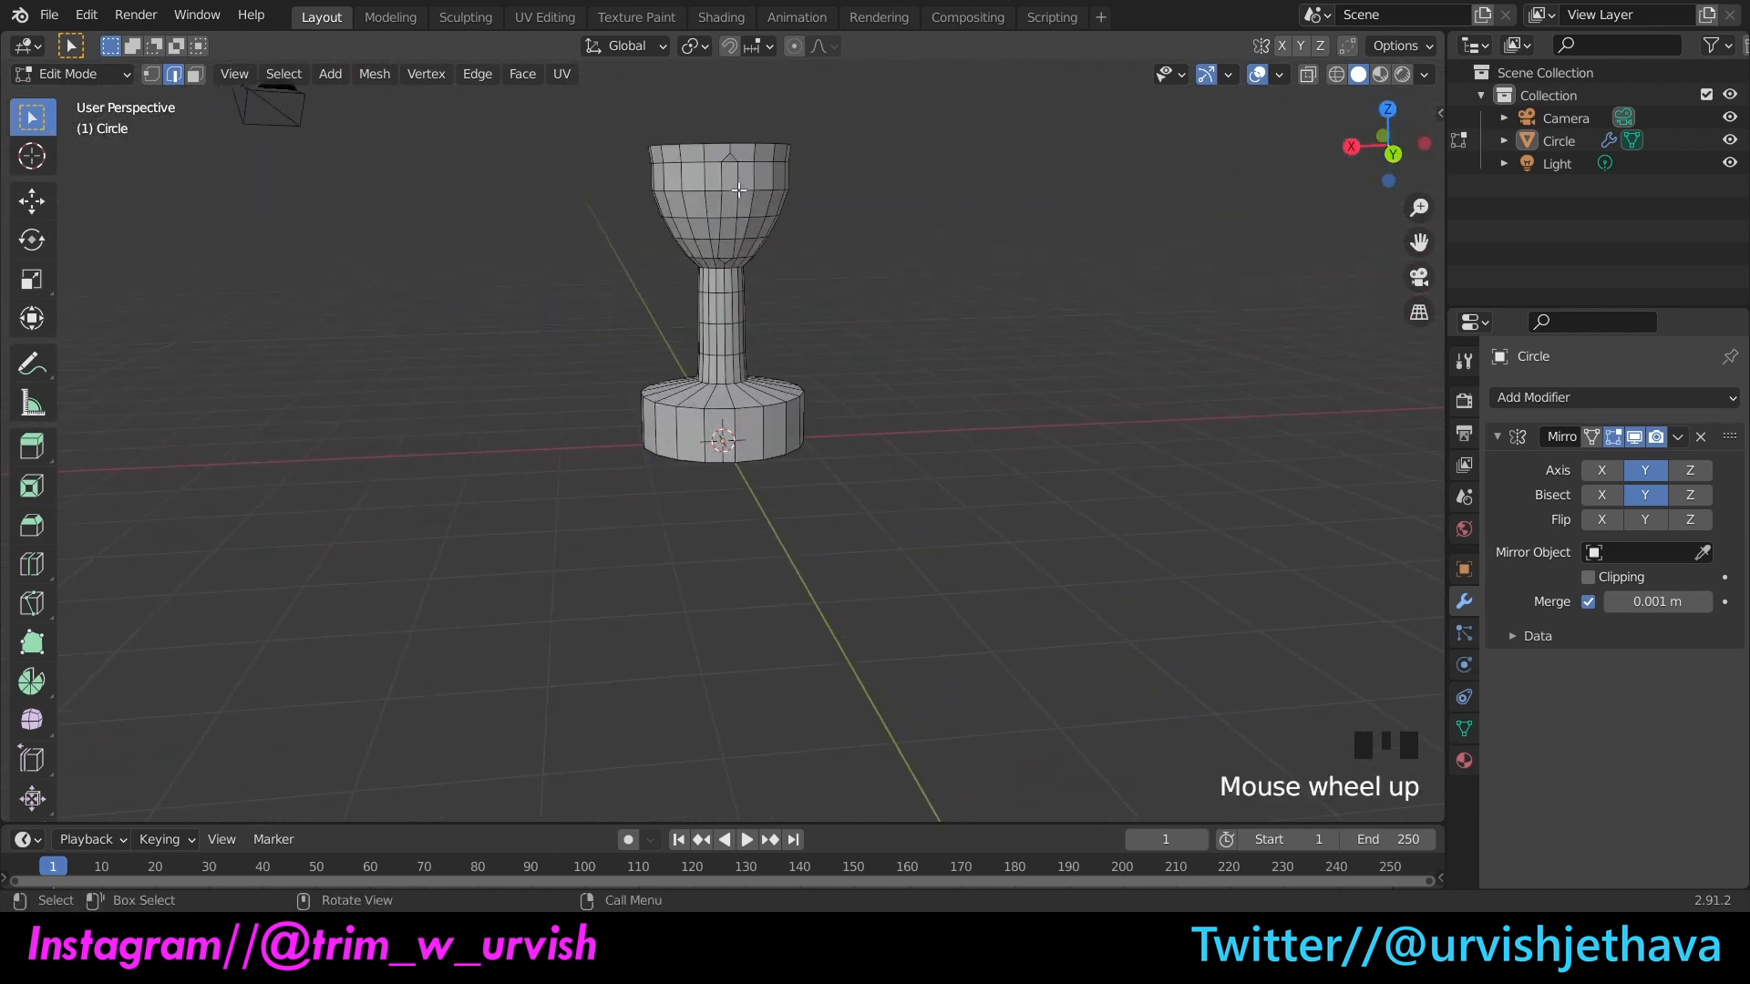
key(ctrl+z)
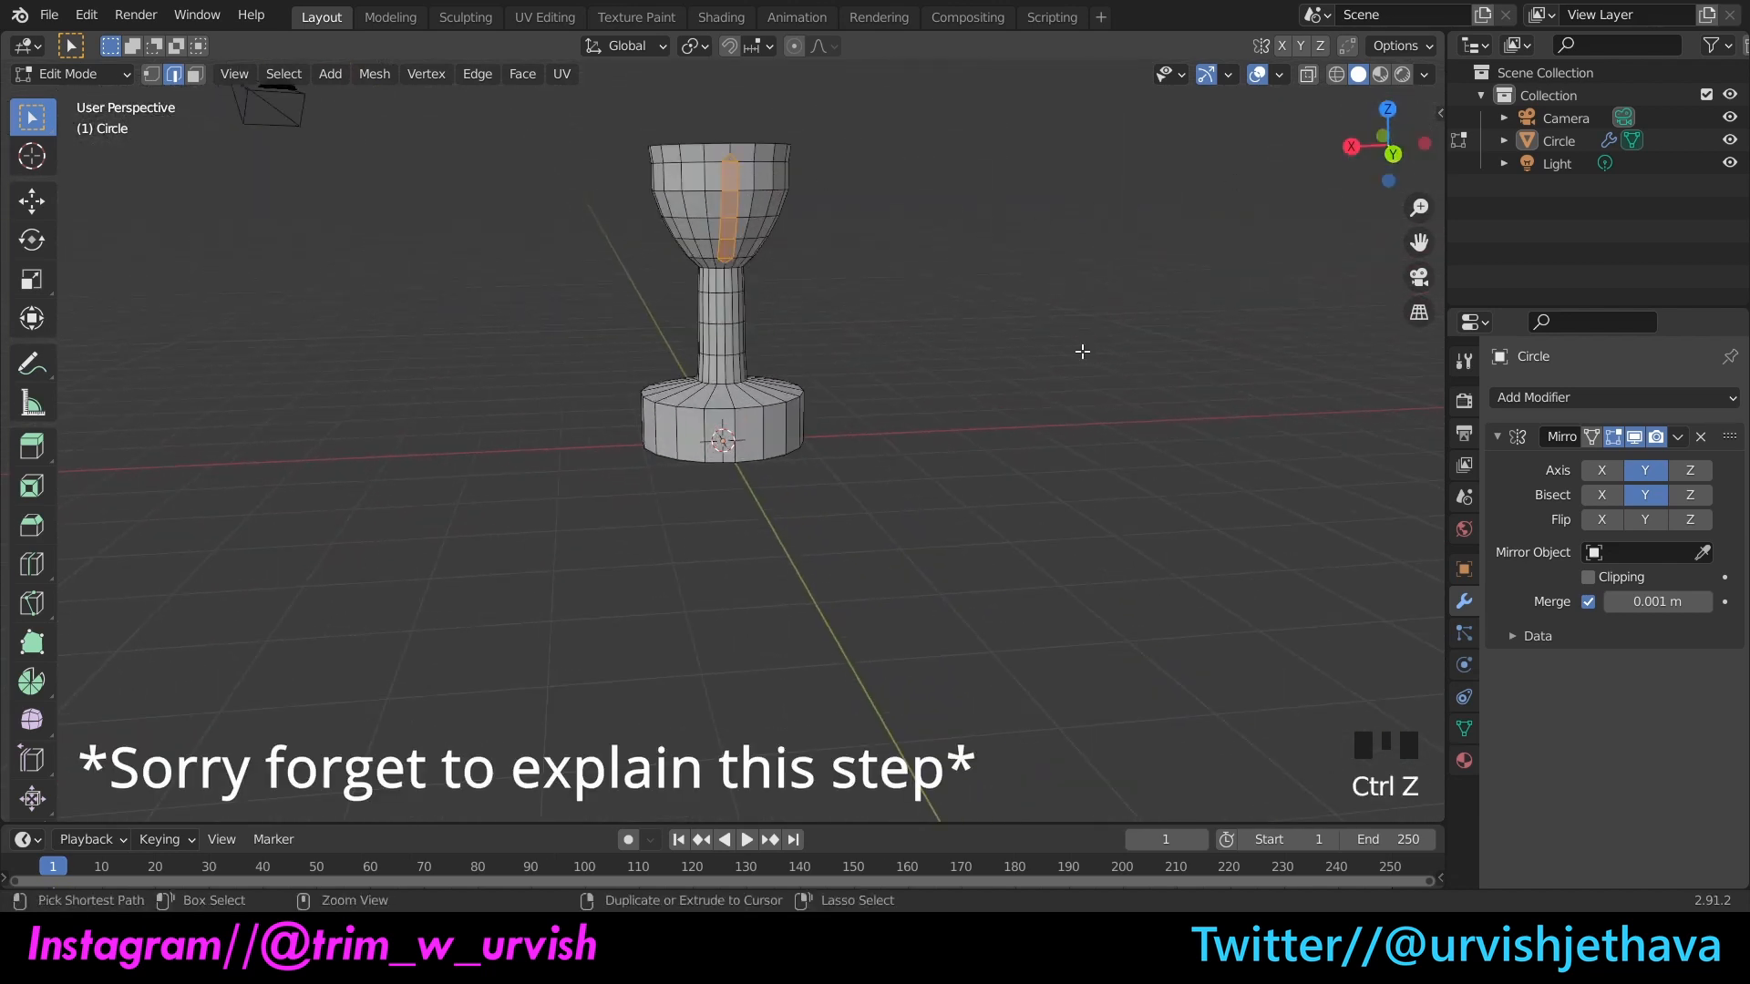
key(ctrl+z)
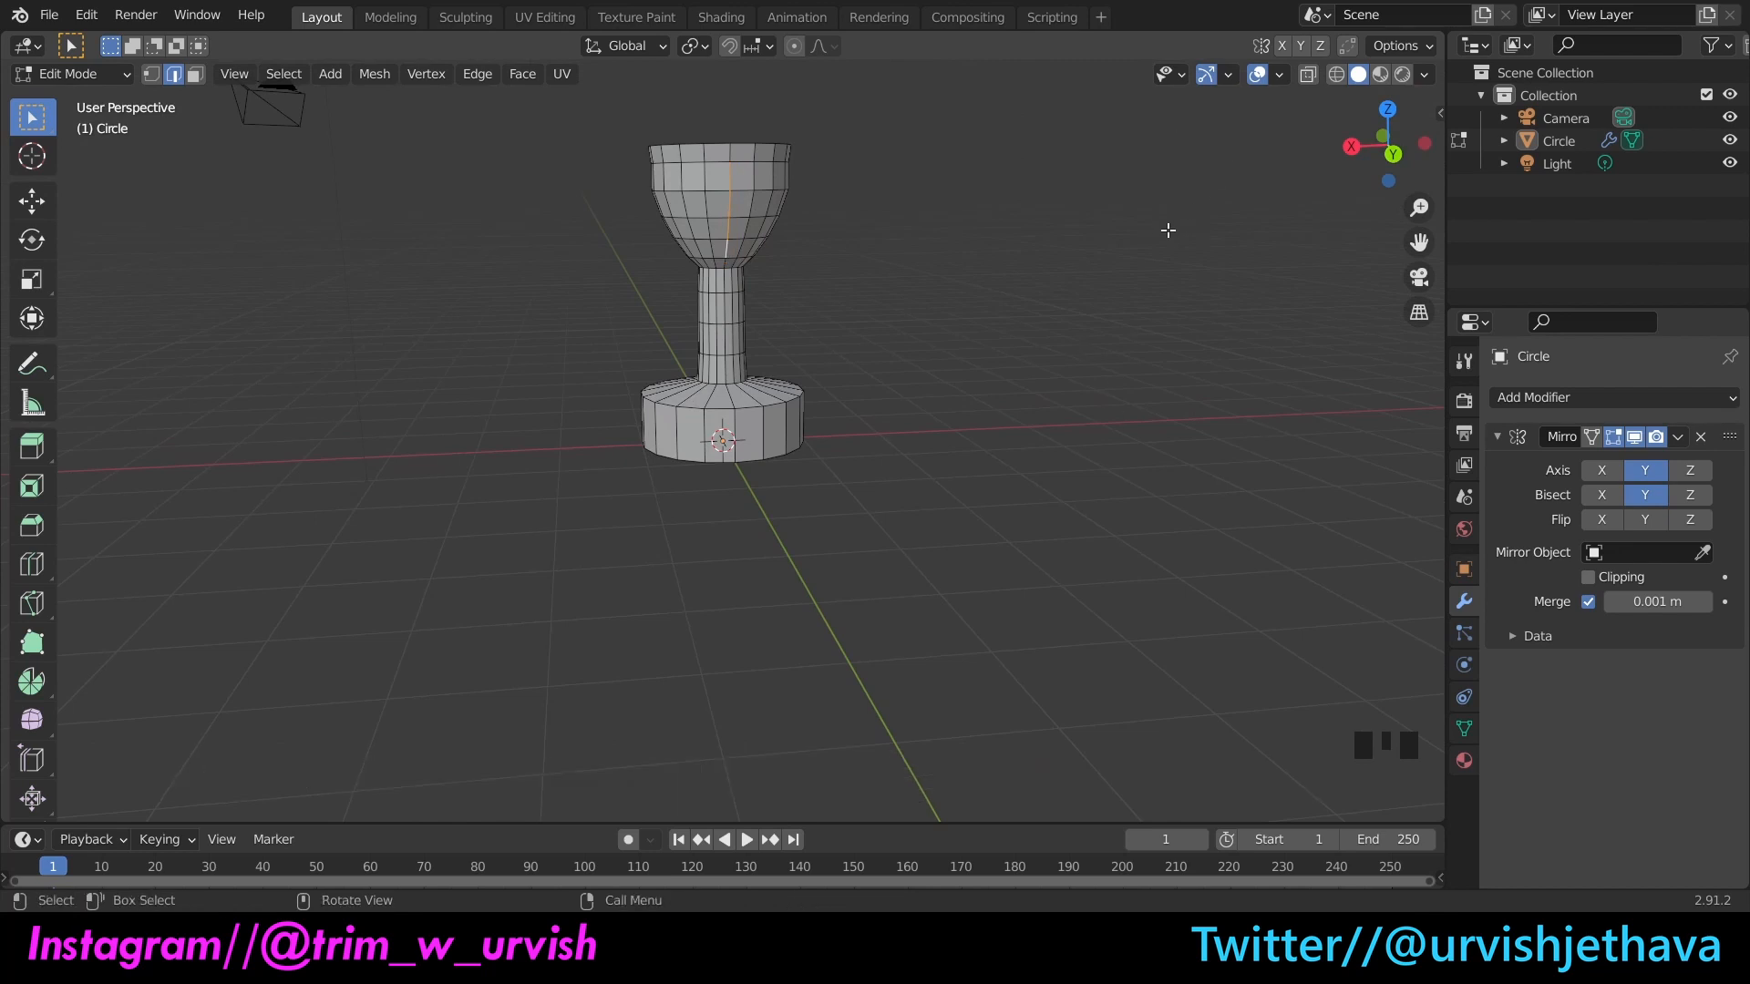
Step: Bevel the bowl's selected vertical edges to a width of about 0.08 m with one segment and clear the selection
key(ctrl)
key(ctrl+b)
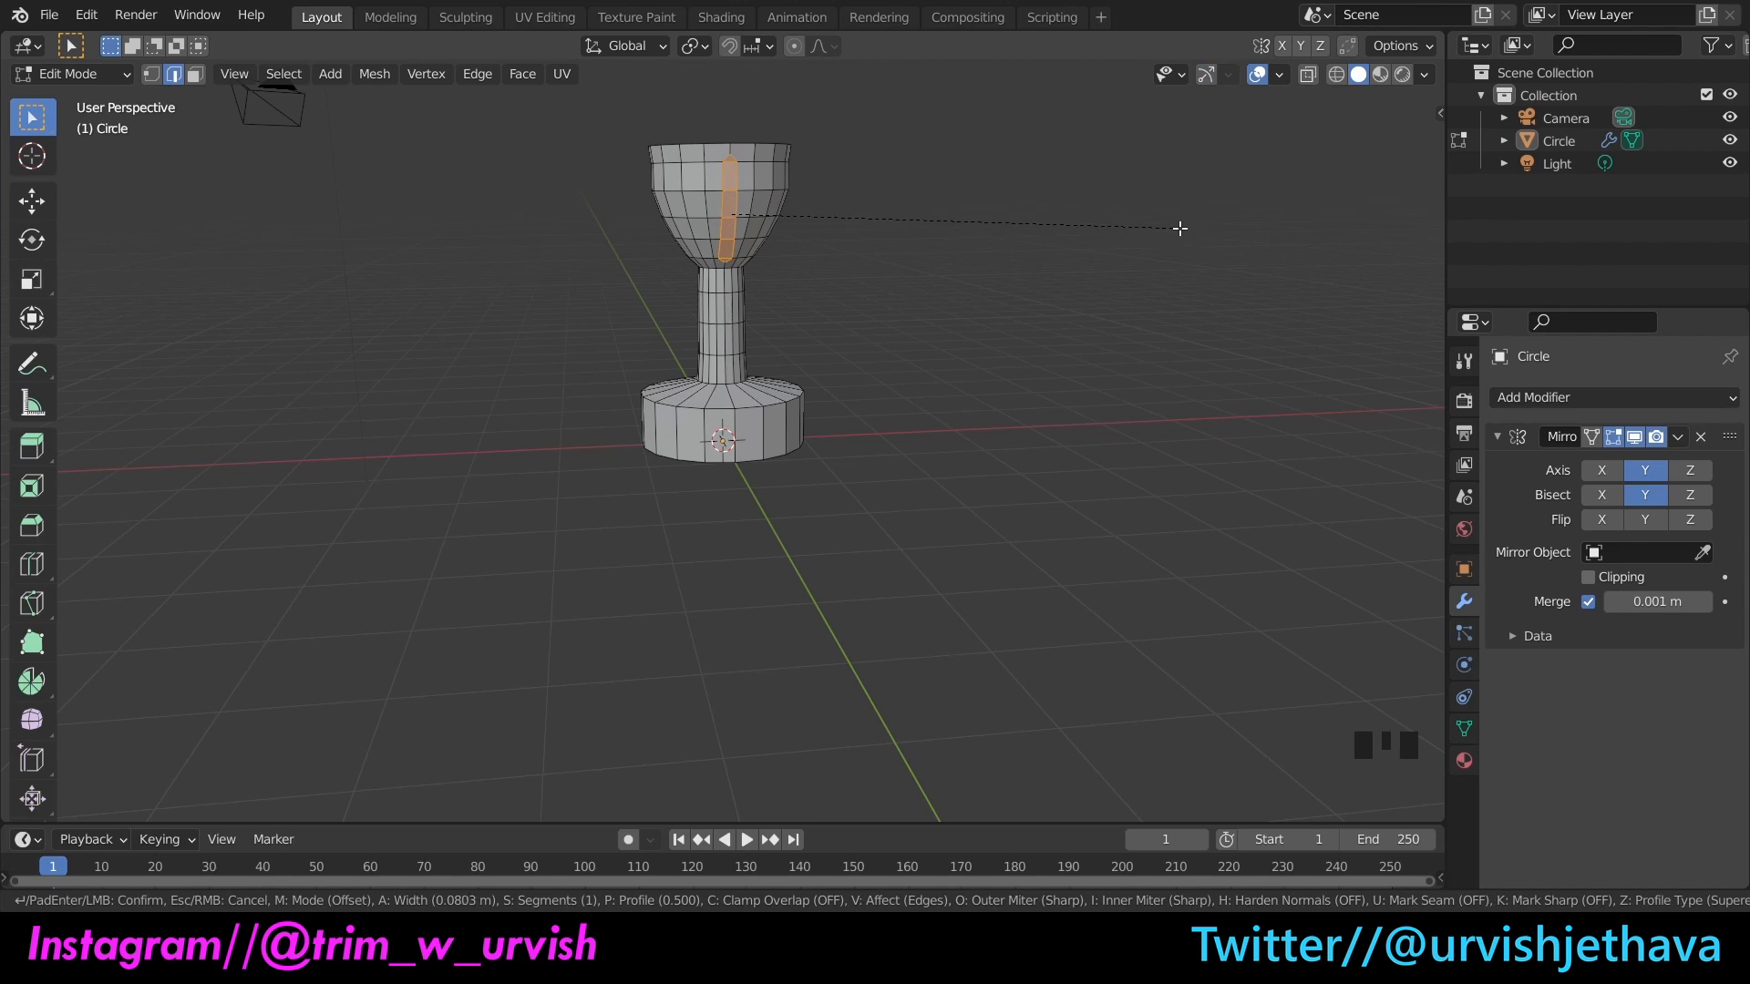
click(1181, 228)
click(1180, 228)
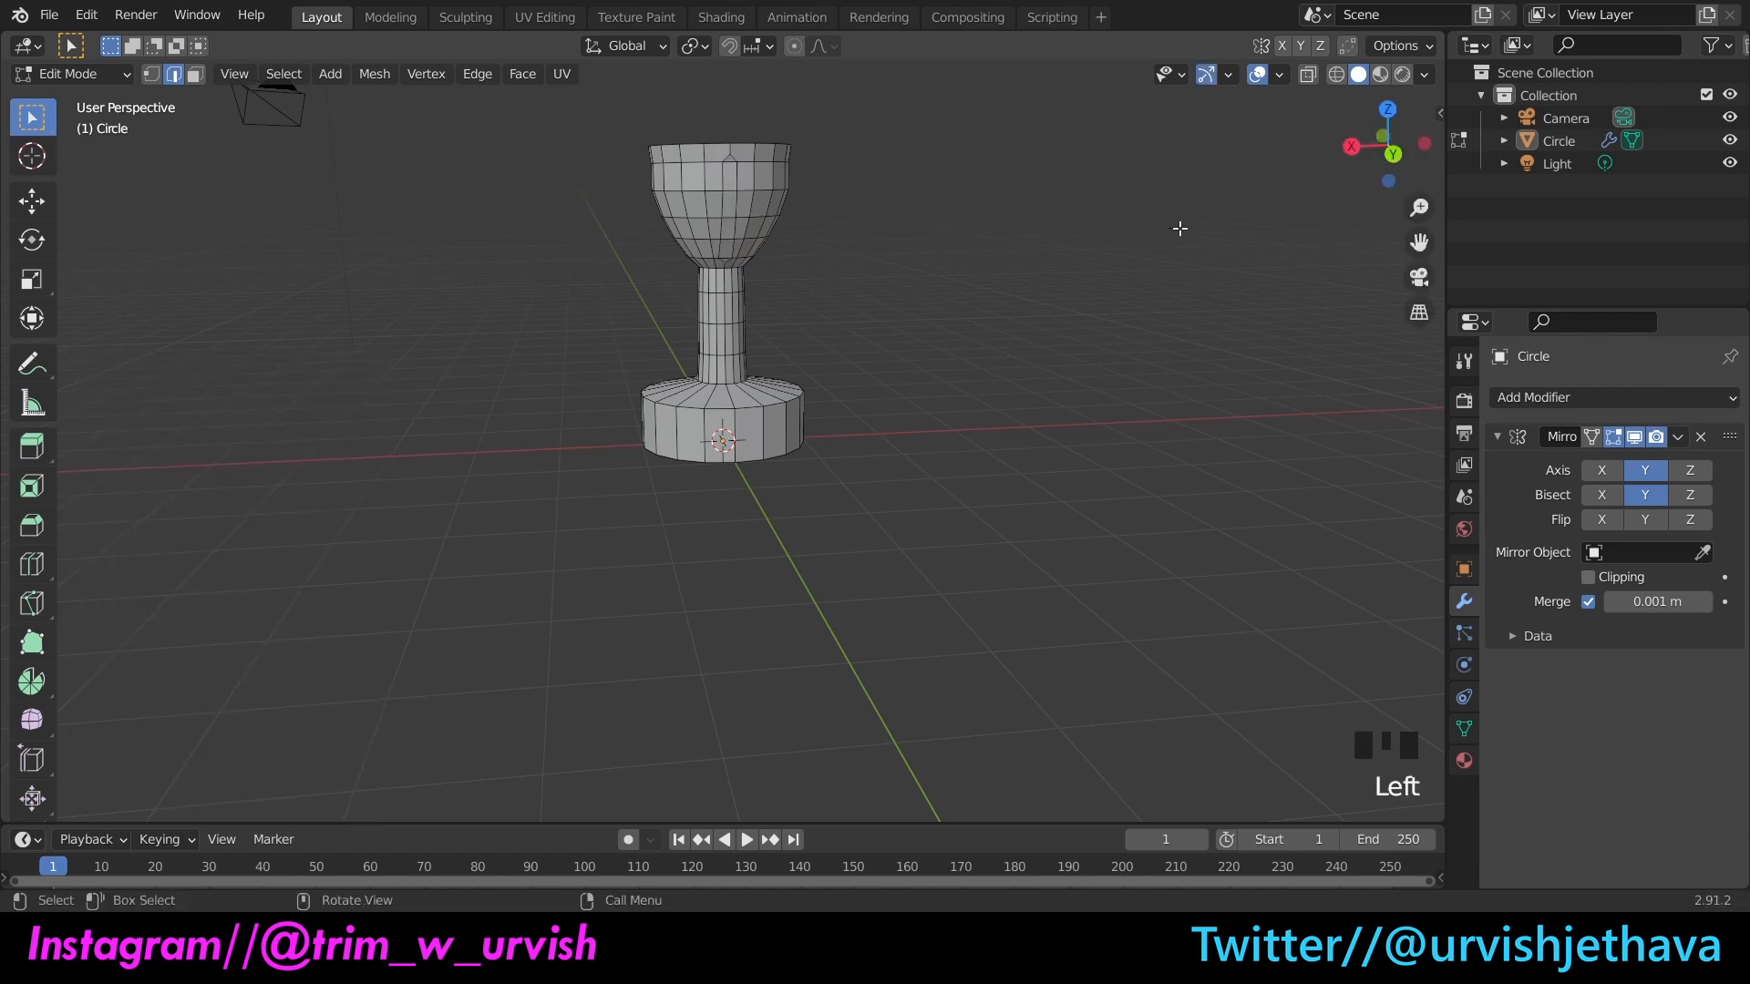
Step: Examine the beveled strip on the bowl and the goblet's overall shape from several sides
drag(1390, 153, 1363, 135)
scroll(1103, 138, up, 2)
scroll(1103, 139, down, 1)
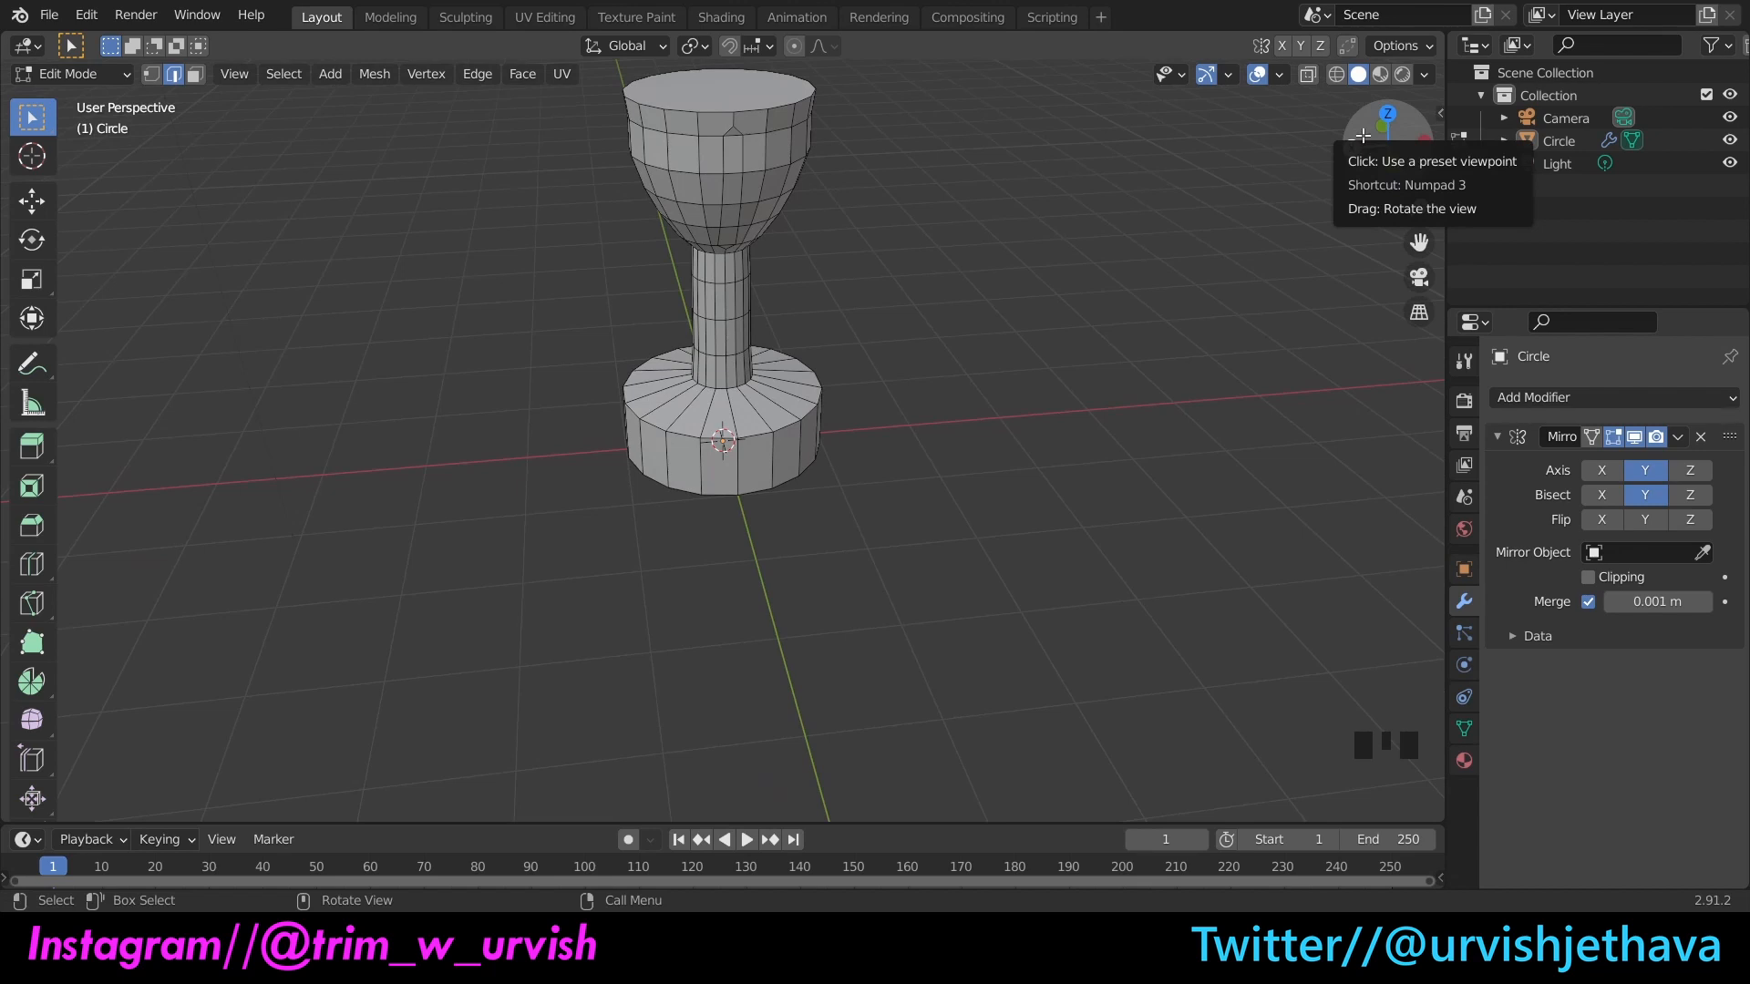
mouse_move(1383, 124)
mouse_down()
mouse_move(1691, 119)
mouse_move(1340, 103)
mouse_move(1431, 106)
mouse_move(1408, 104)
mouse_move(1412, 136)
mouse_move(1376, 113)
mouse_move(1377, 146)
mouse_up()
scroll(975, 136, up, 1)
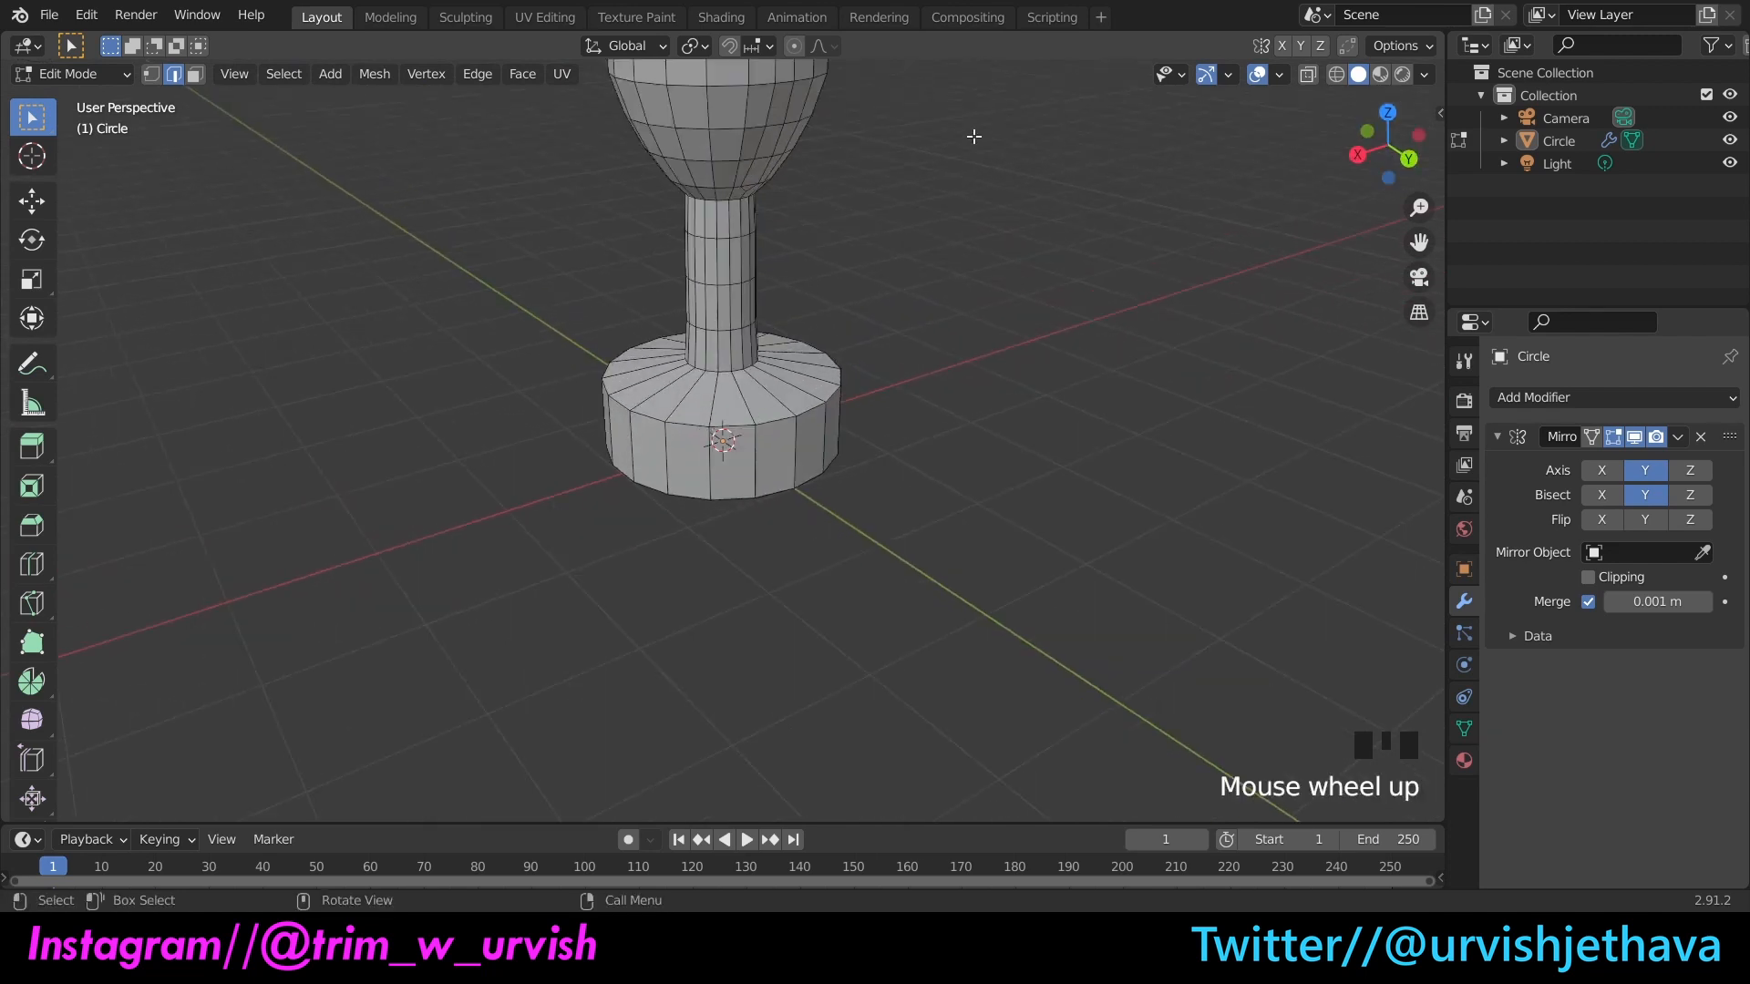
drag(1419, 241, 1422, 425)
scroll(1085, 237, up, 1)
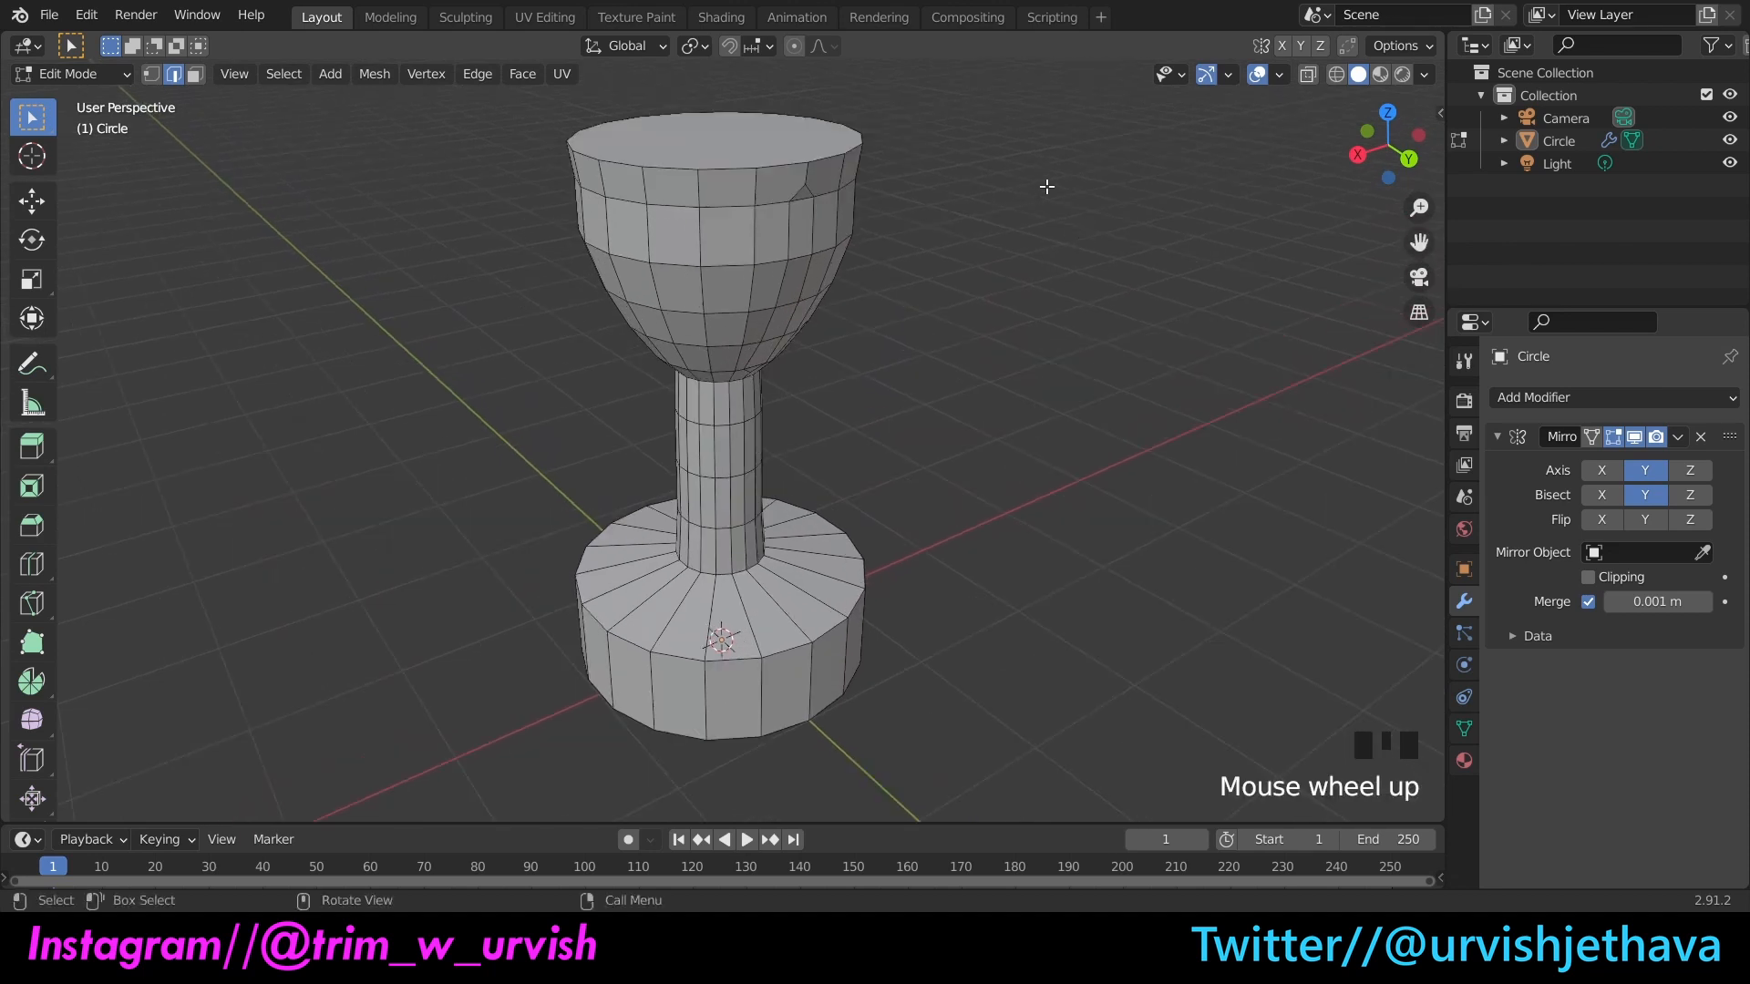
Step: Extrude the small triangular face just below the bowl's rim outward about 0.26 m along global Y
drag(1387, 140, 1418, 137)
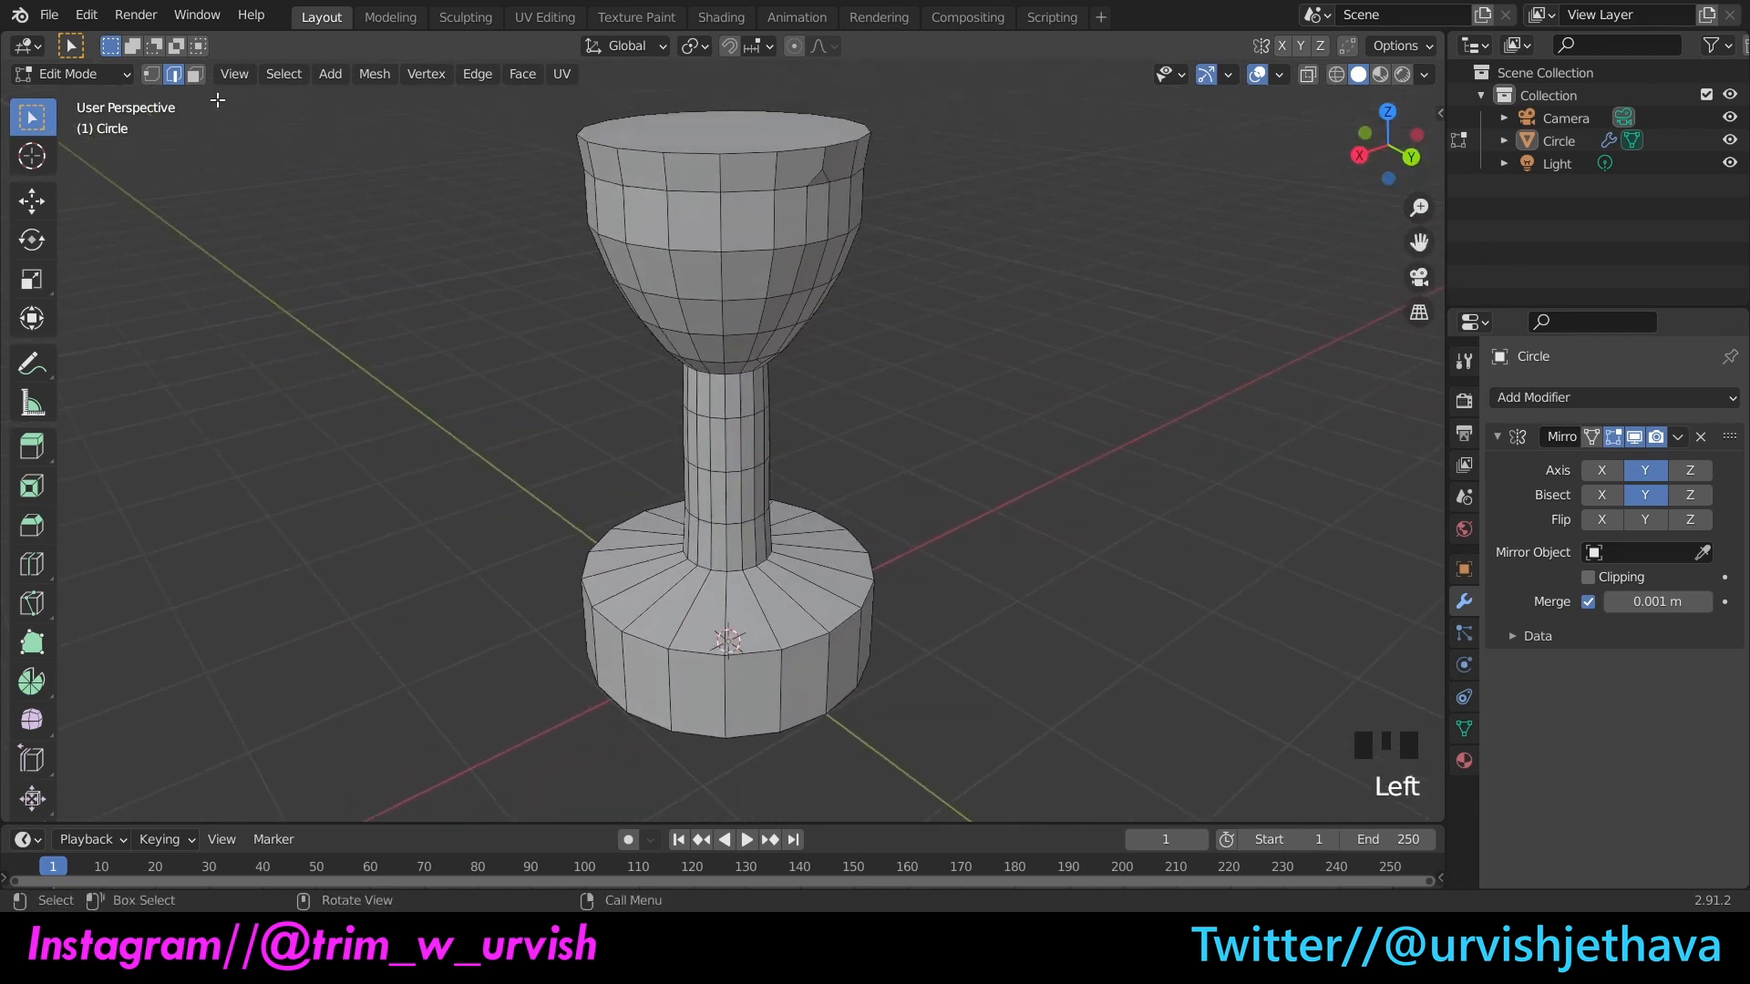
click(193, 75)
click(825, 184)
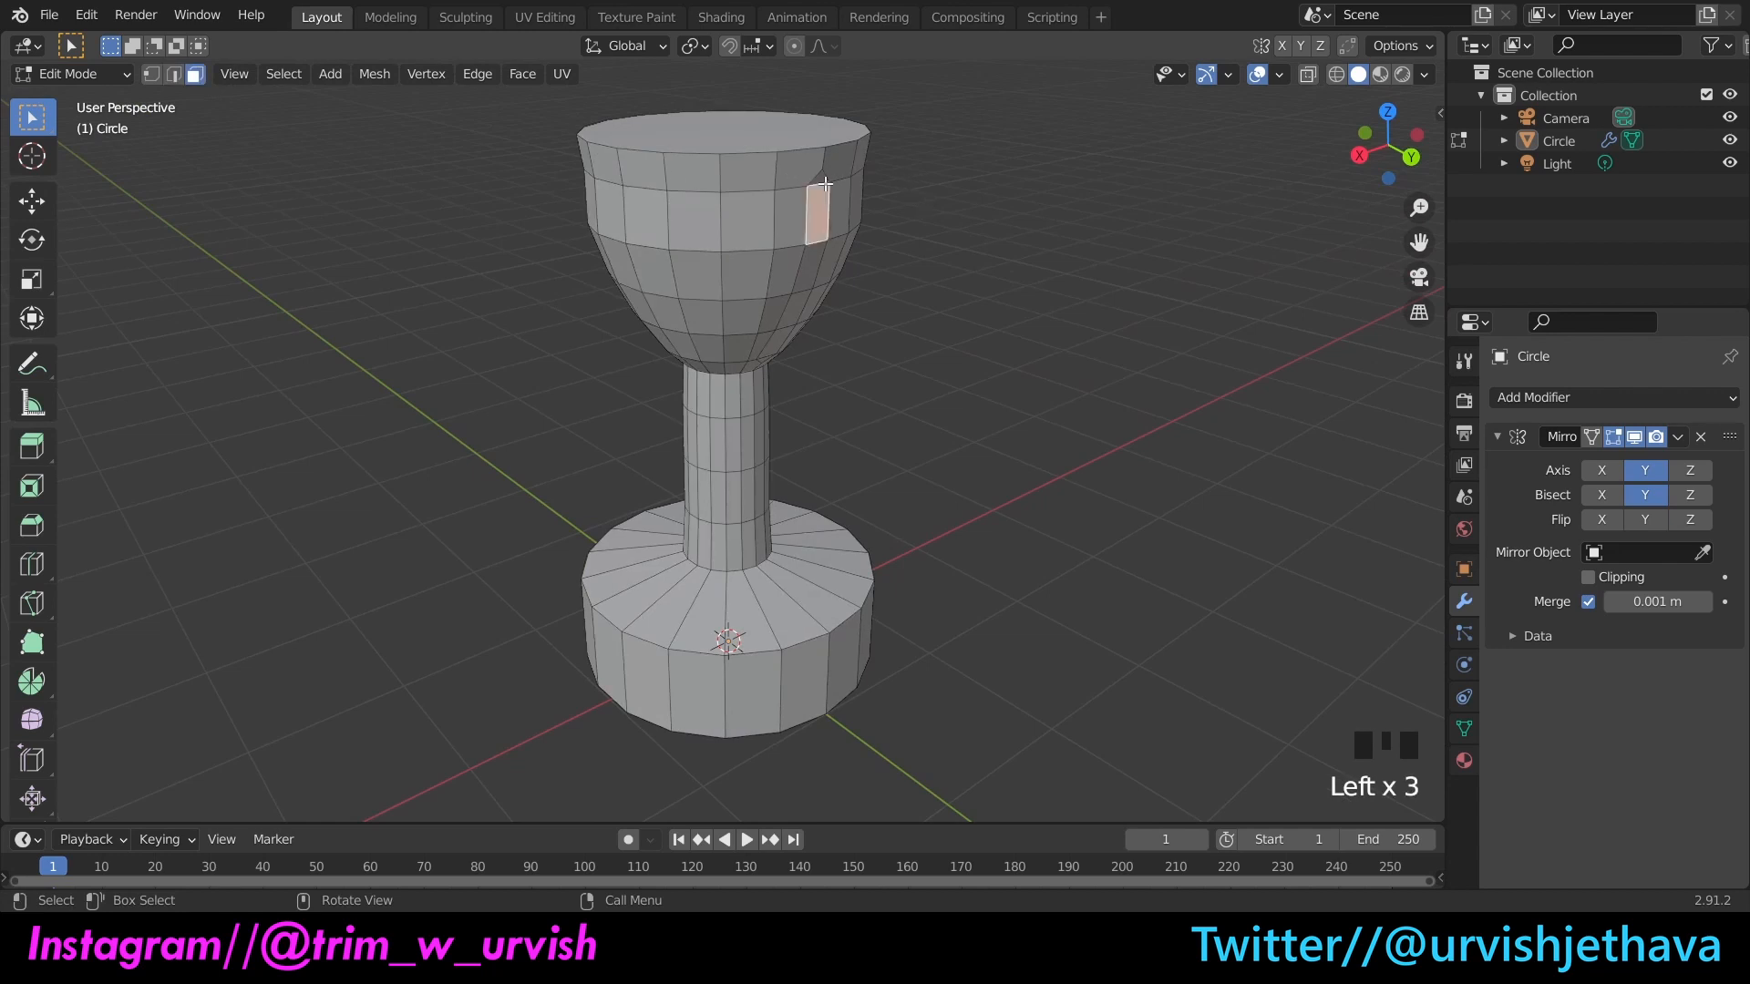
click(824, 180)
drag(1390, 141, 1360, 169)
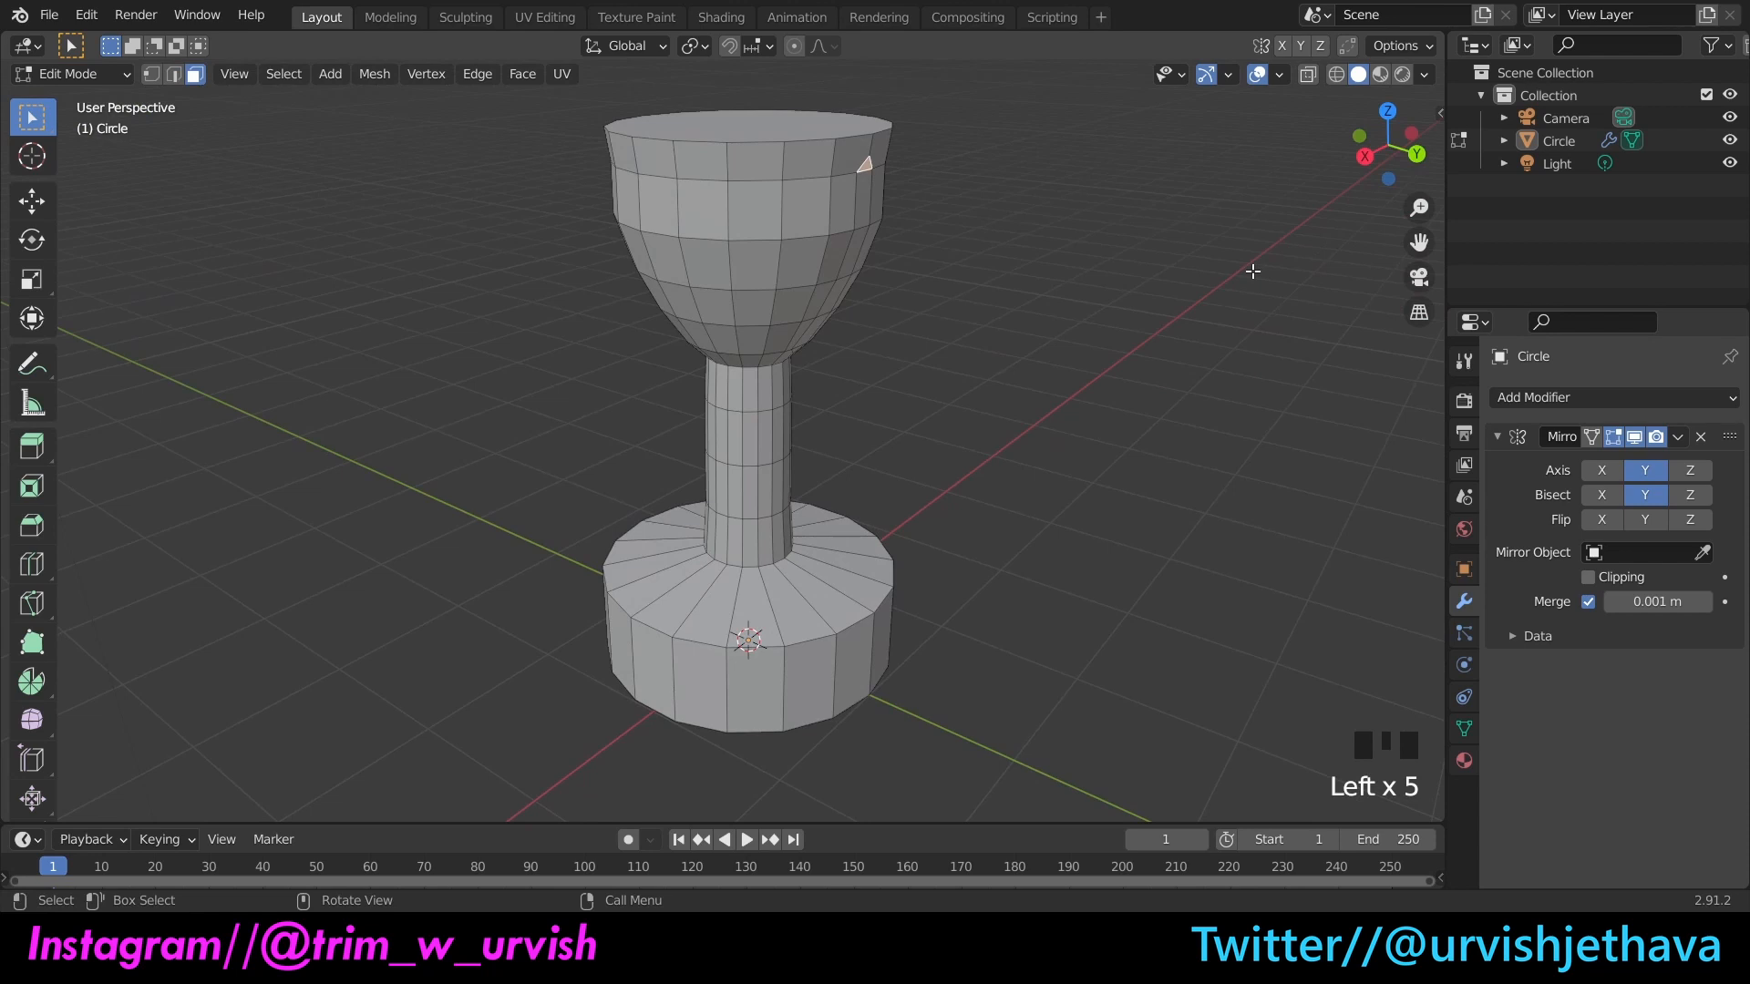
key(e)
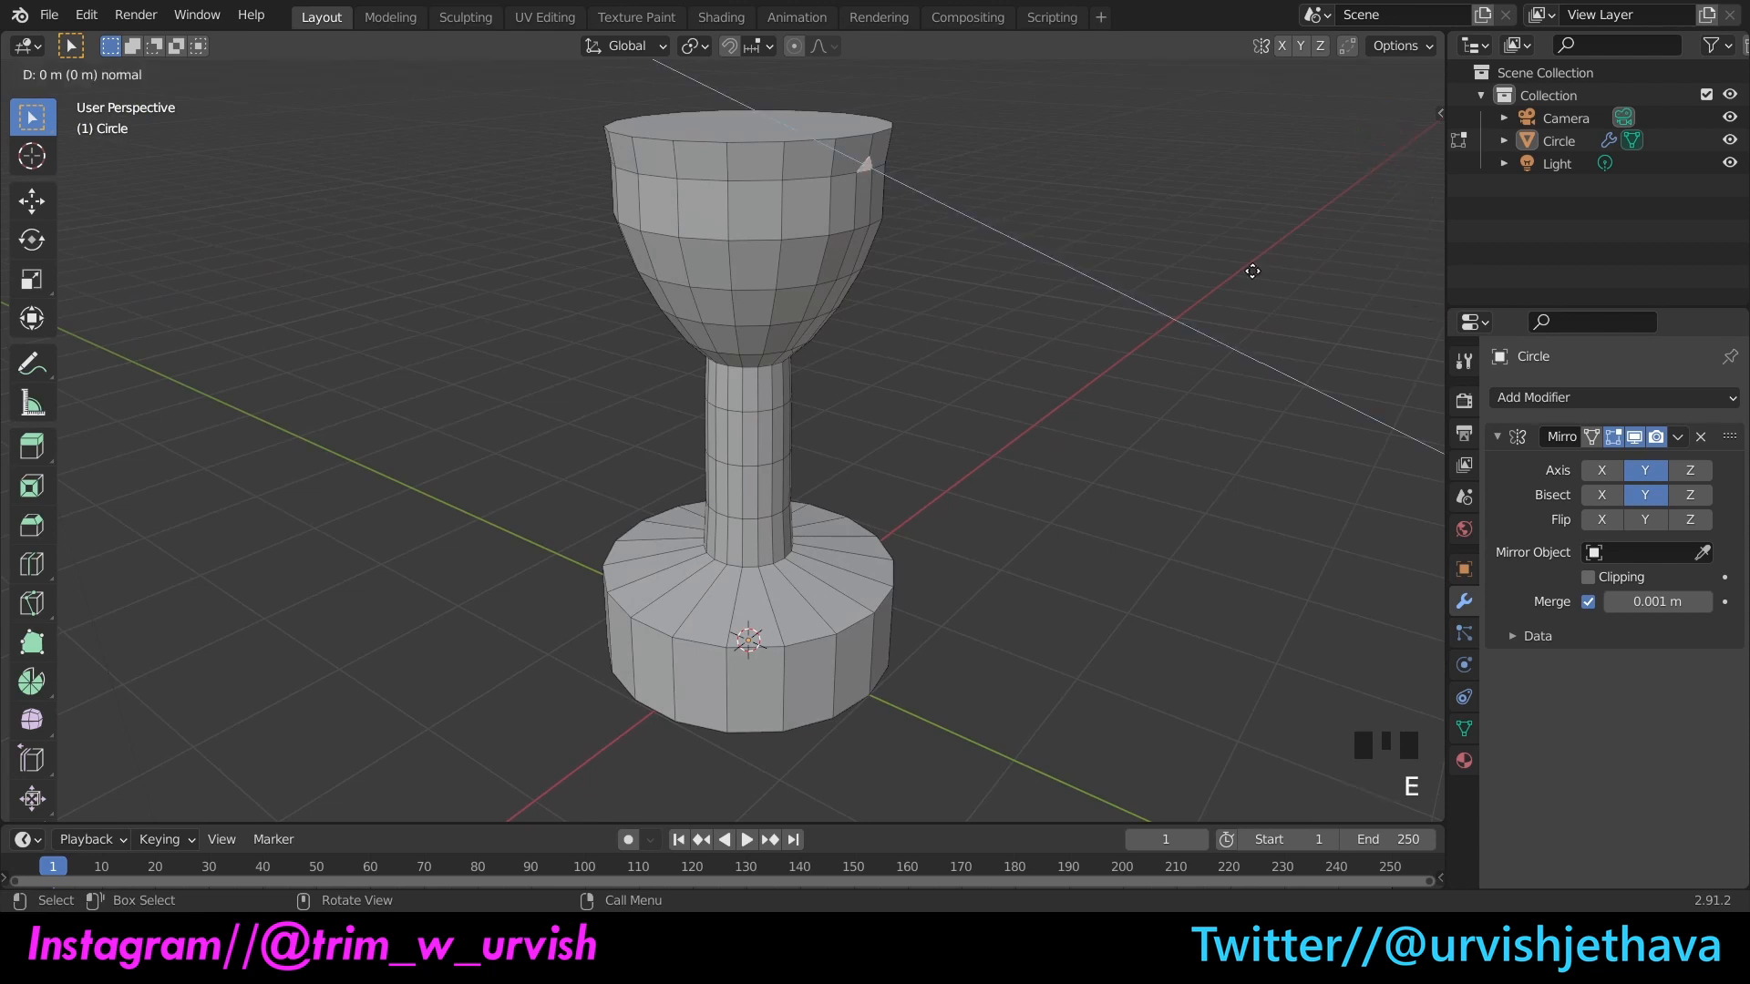
key(y)
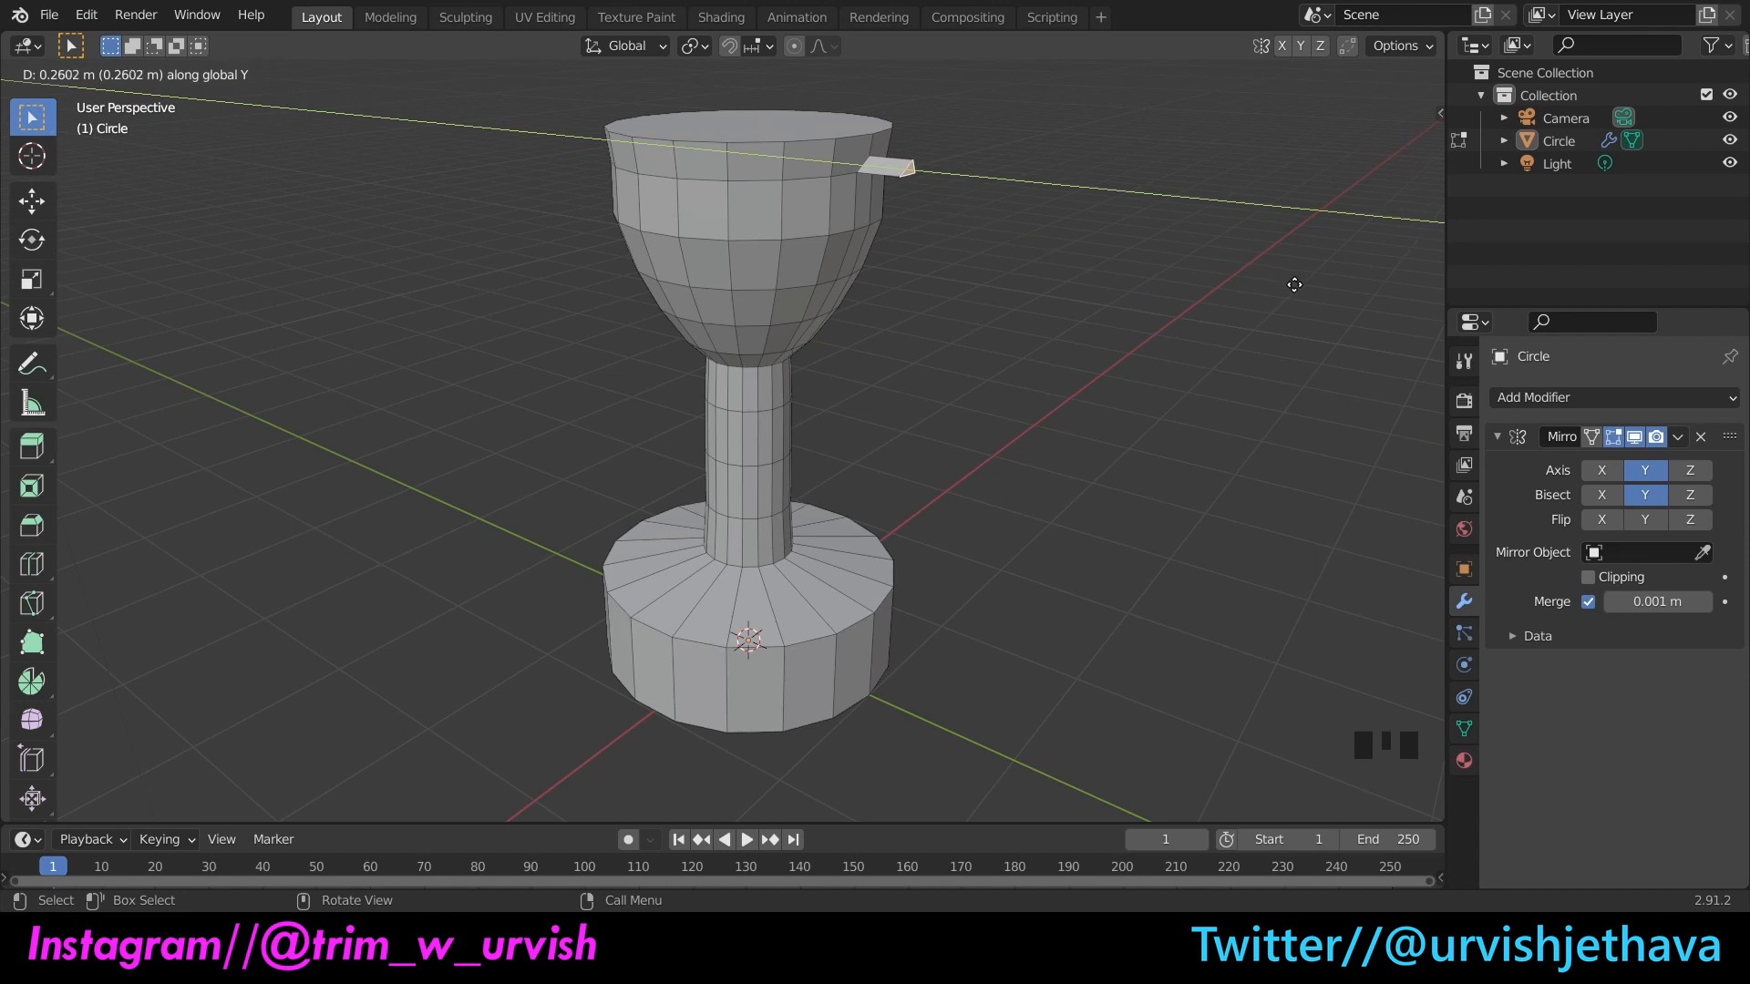
click(1295, 285)
Step: Try lowering the end face of the extruded stub about 0.09 m along Z, and undo the move
drag(1365, 142, 1073, 151)
click(808, 182)
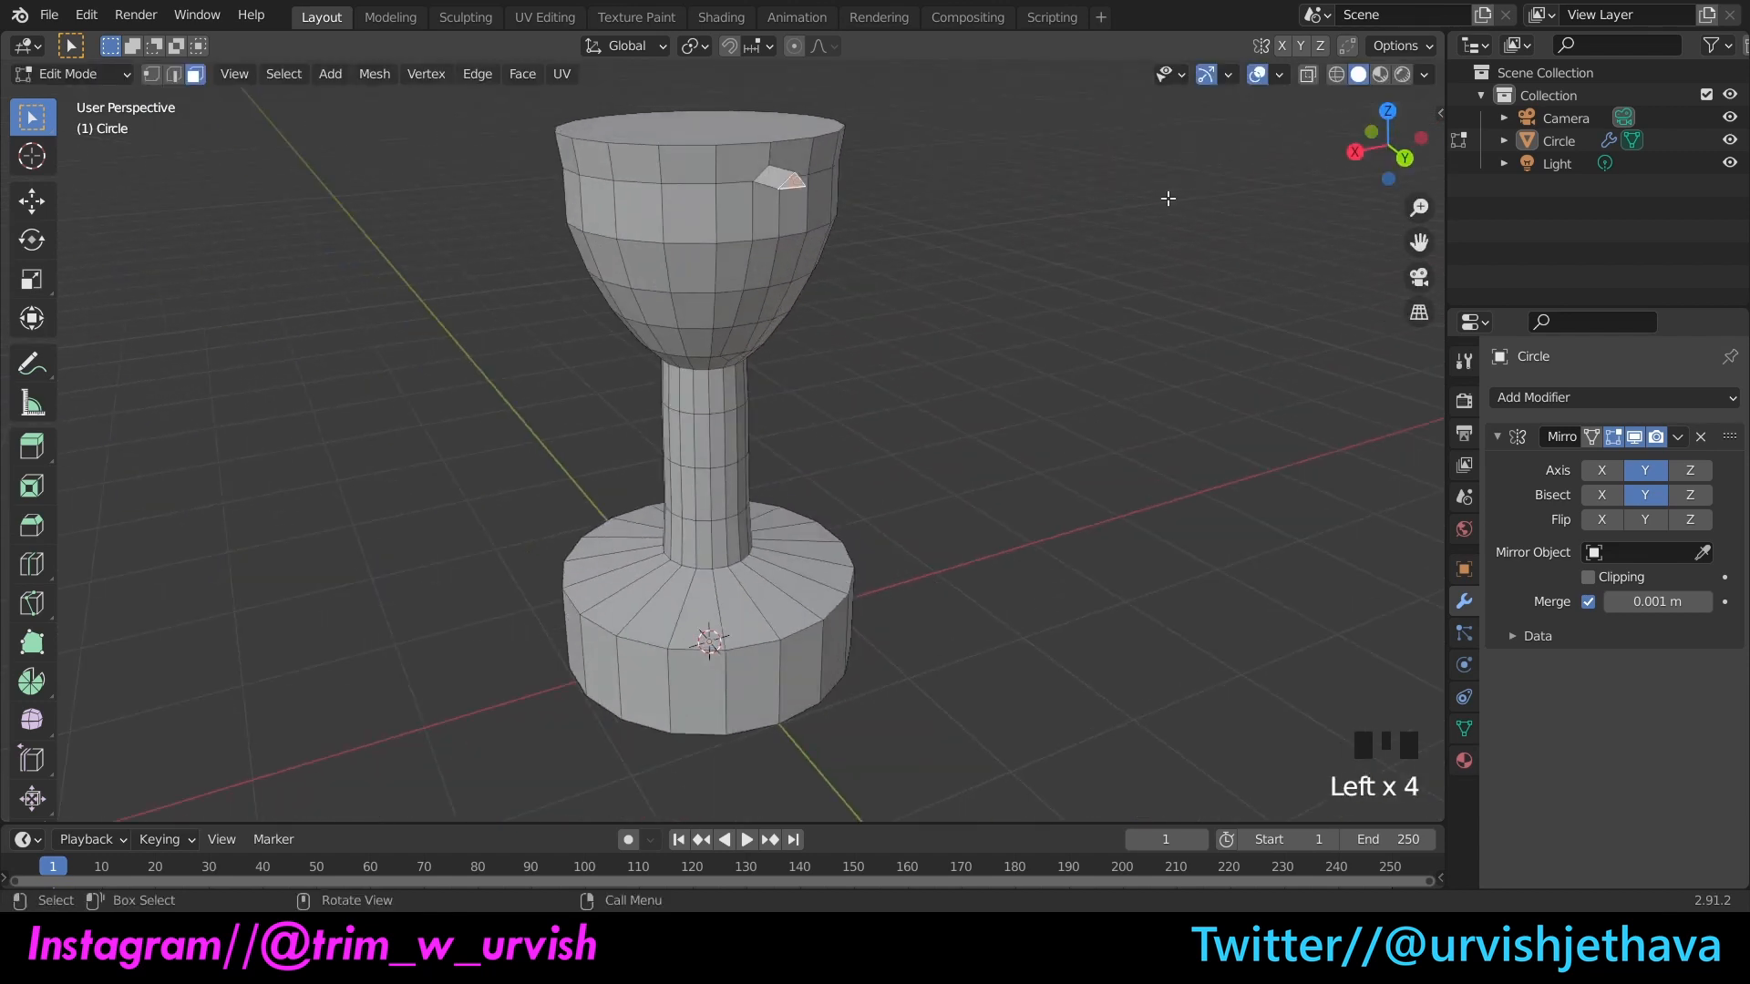
drag(1387, 146, 1230, 191)
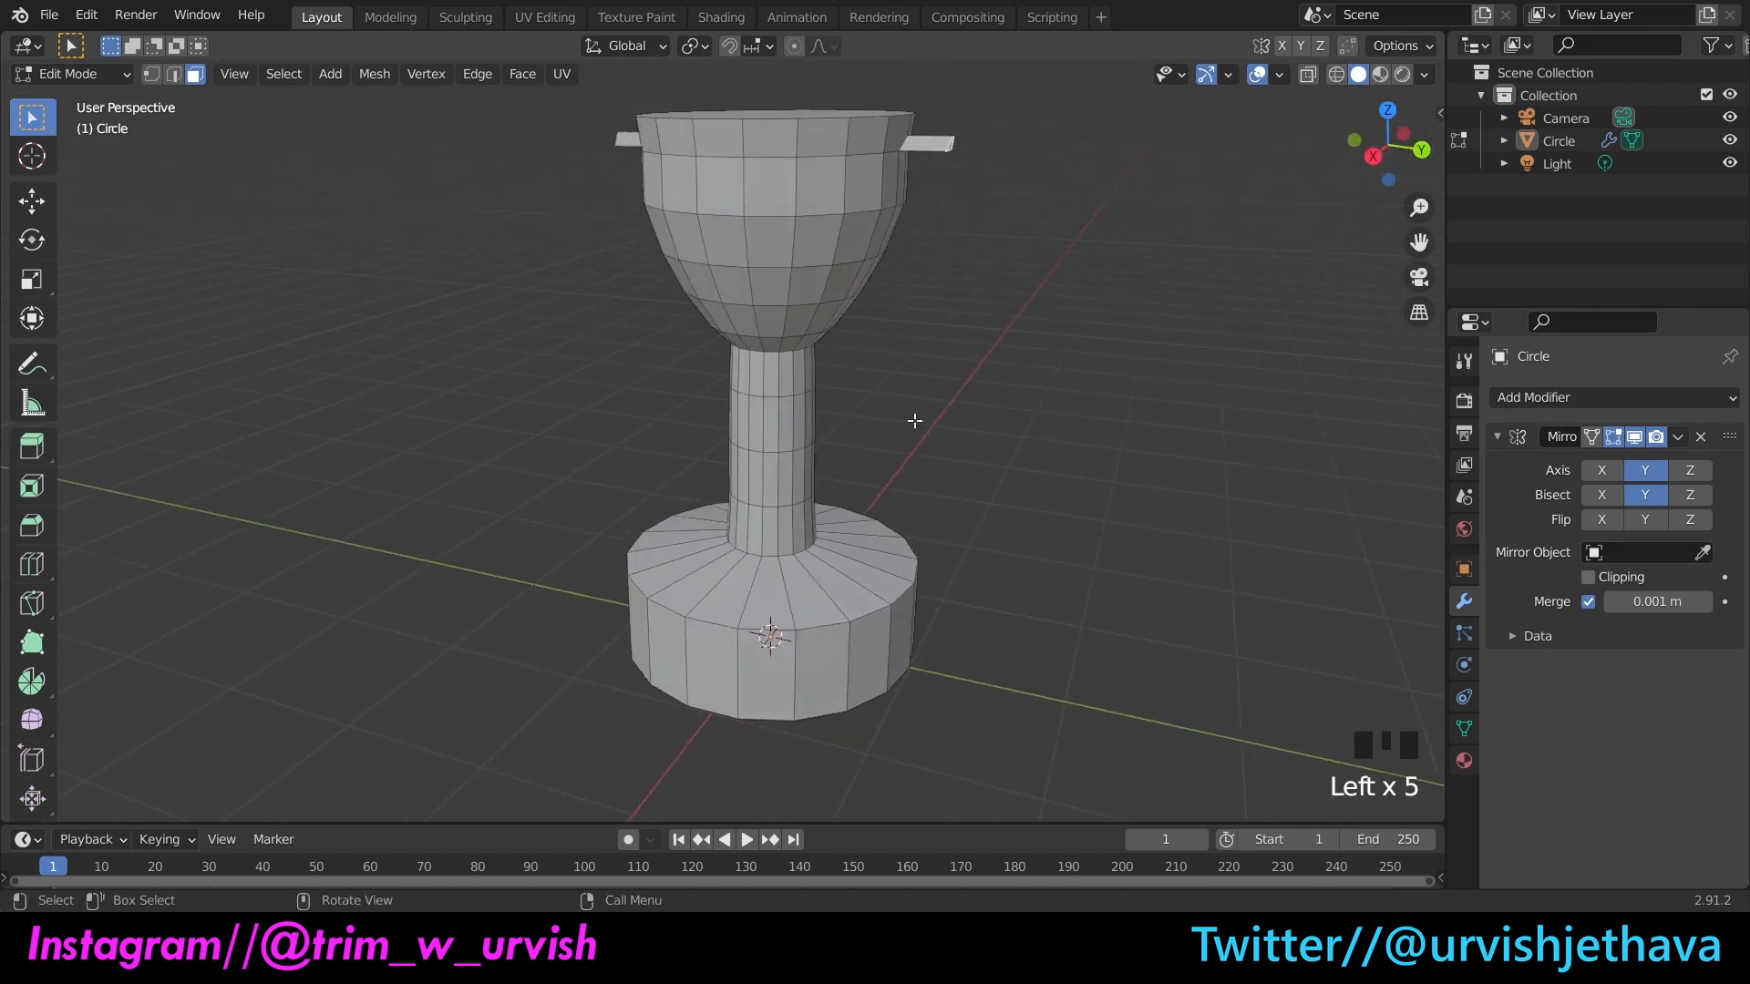
key(g)
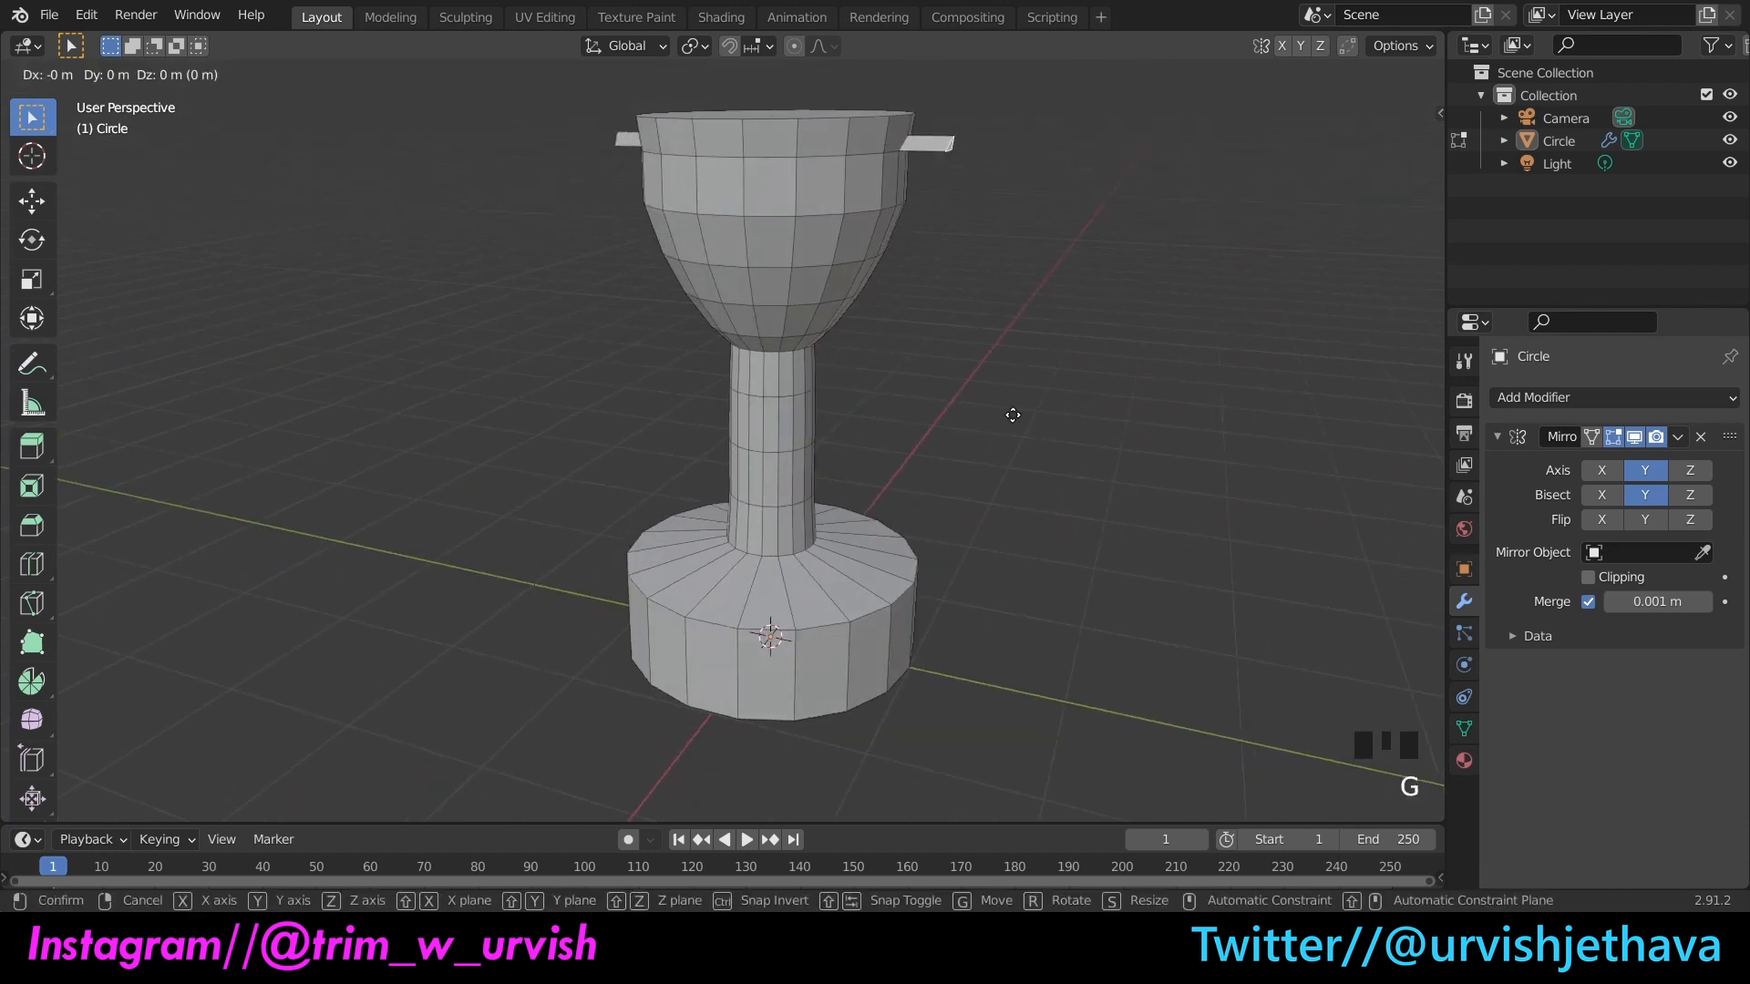
key(z)
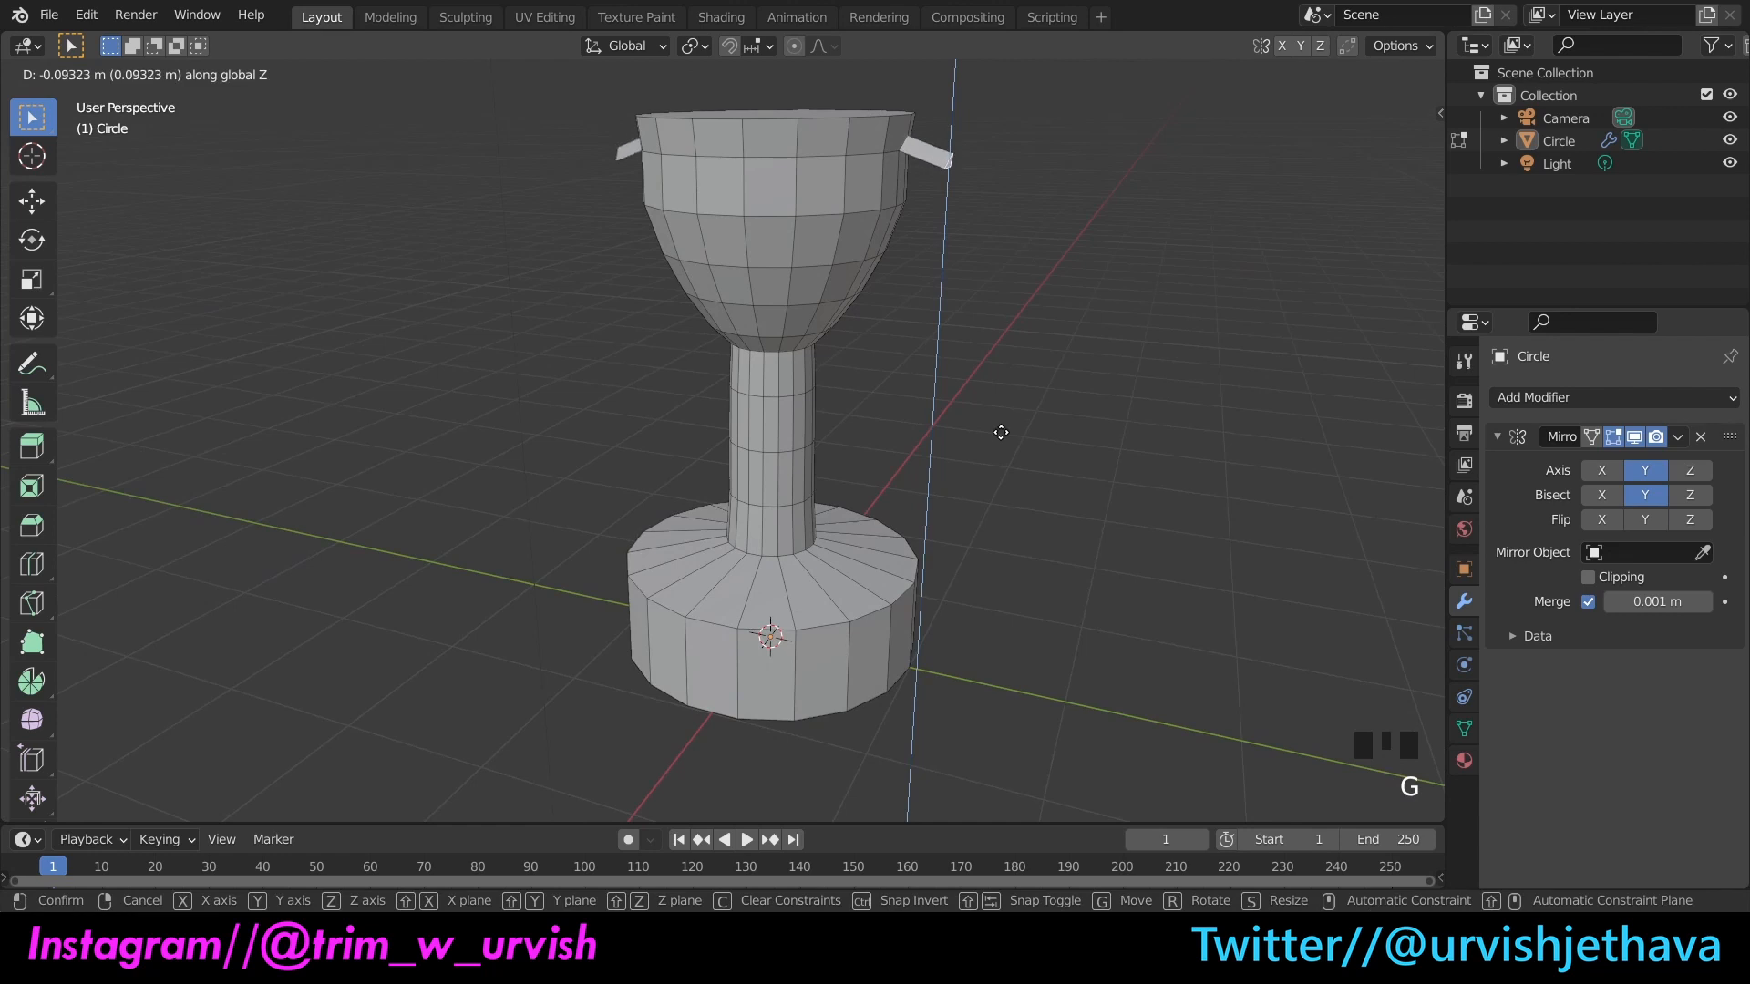
click(1000, 432)
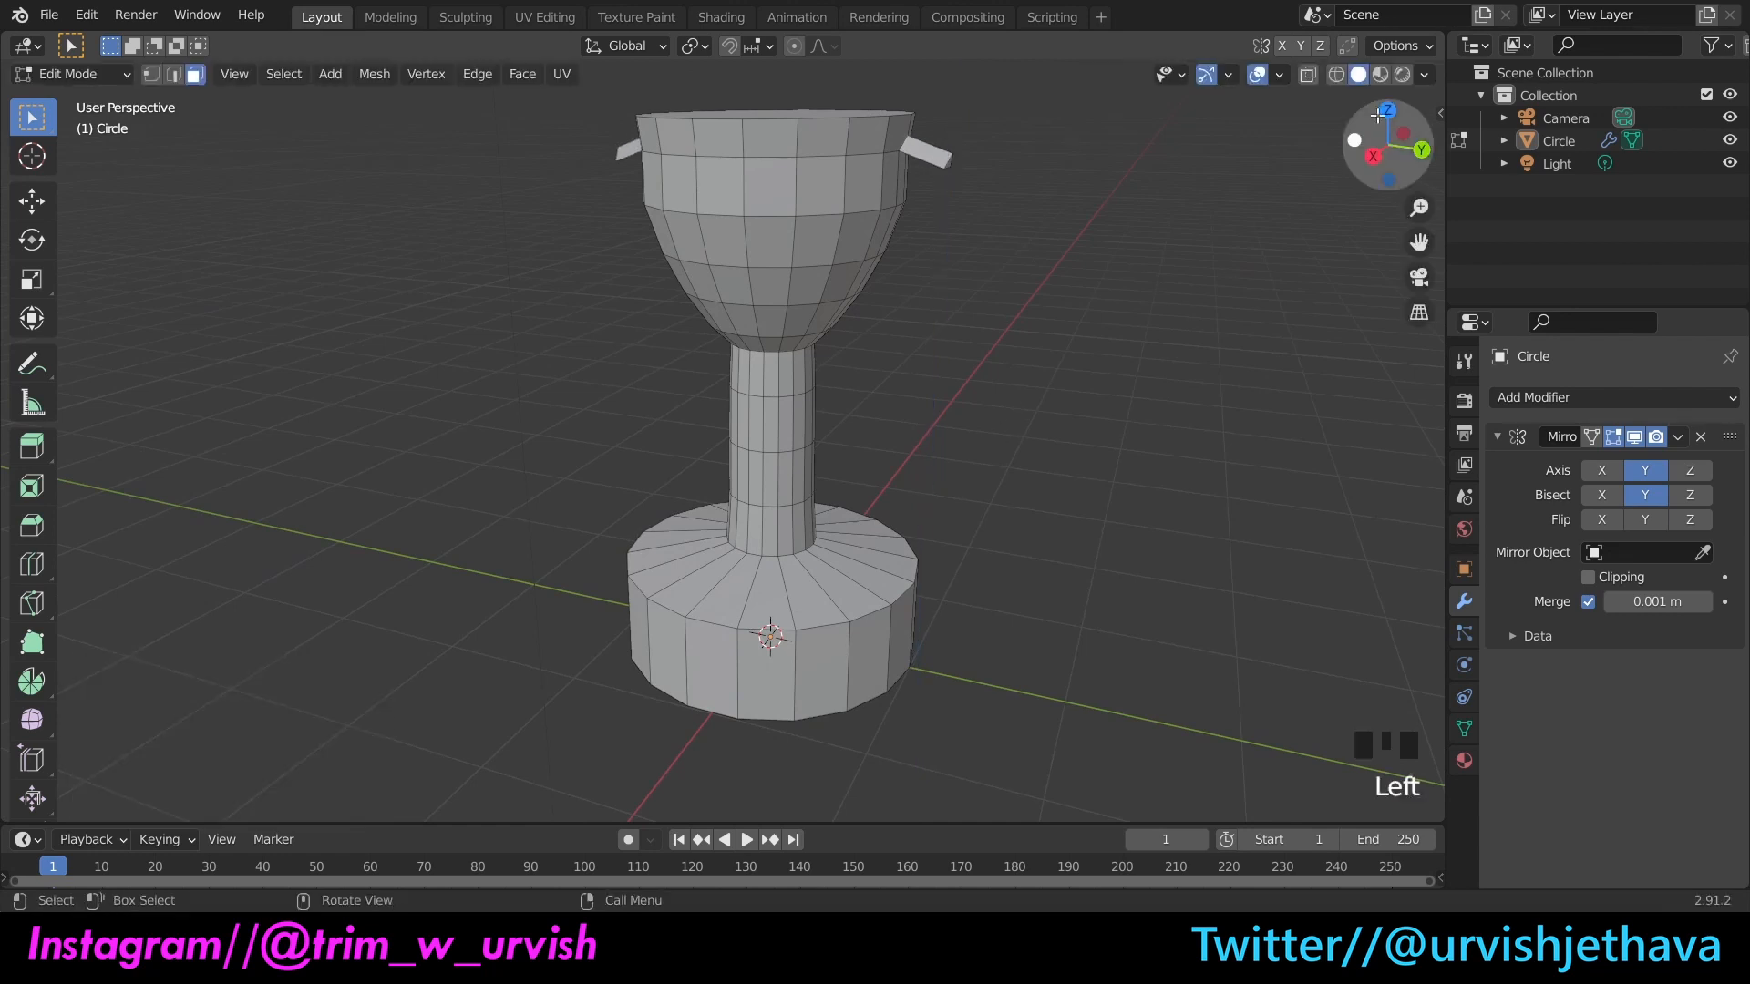
drag(1403, 134, 1193, 258)
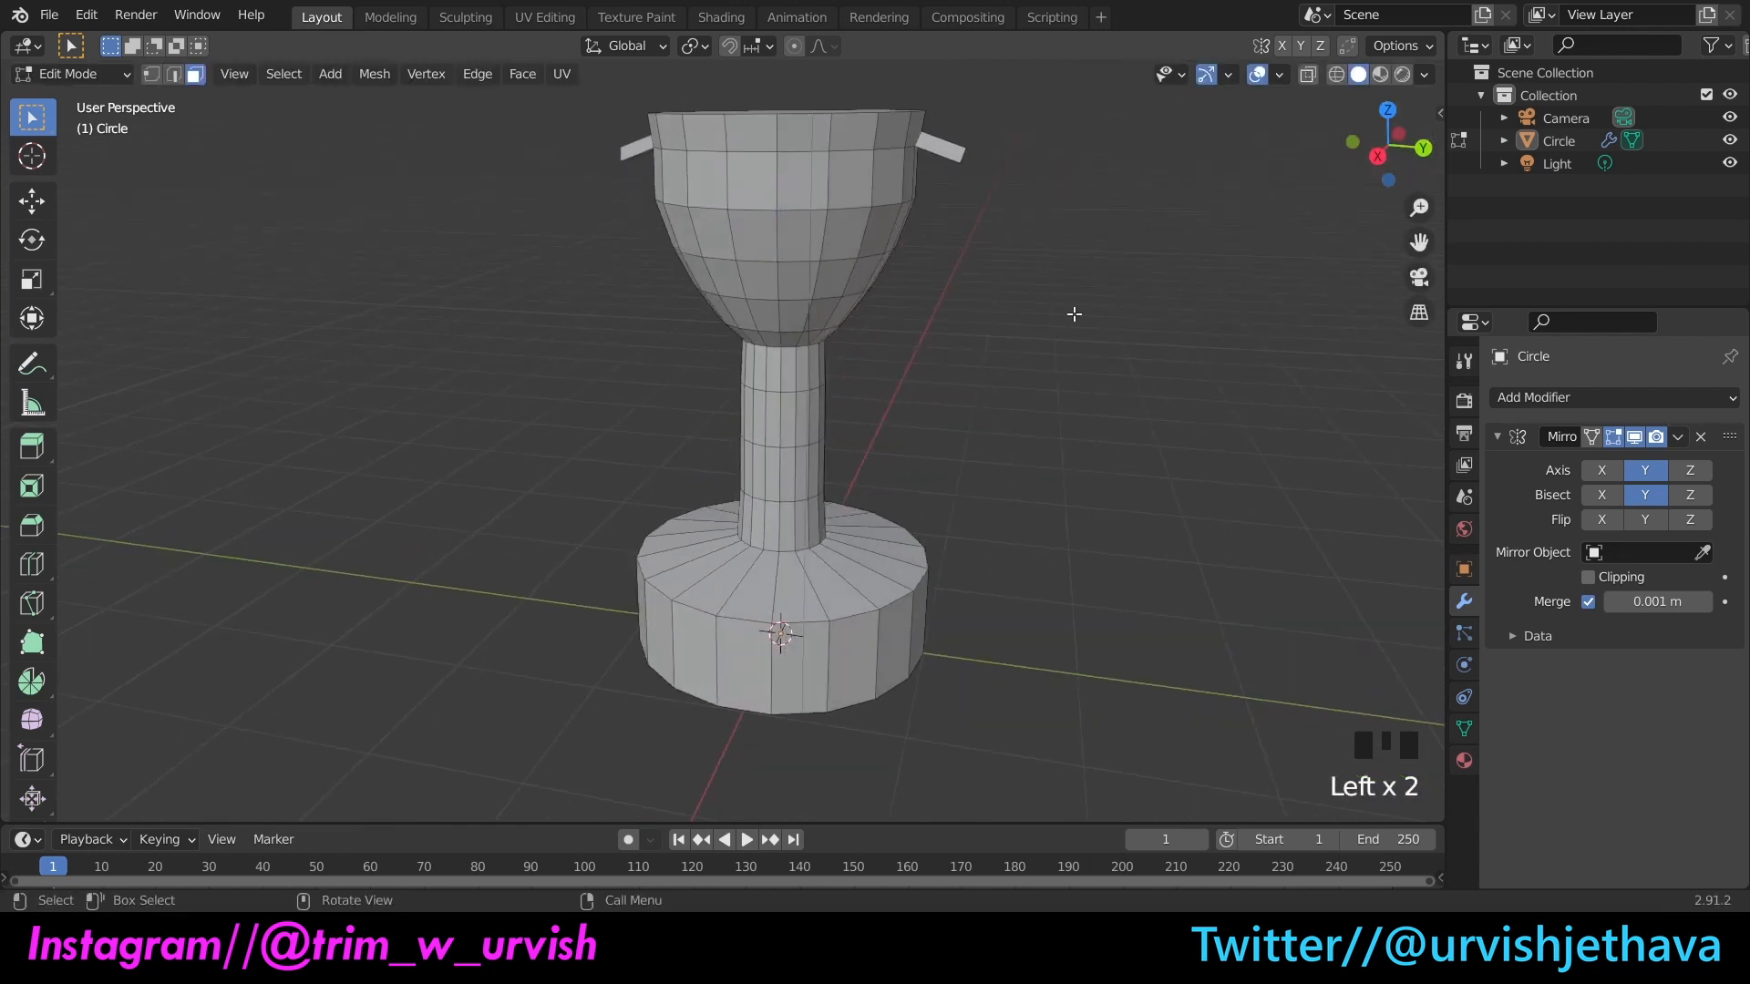
key(ctrl+z)
key(ctrl+z)
Step: Extrude the stub's end face about 0.23 m farther outward along global Y
drag(1389, 144, 1156, 208)
key(e)
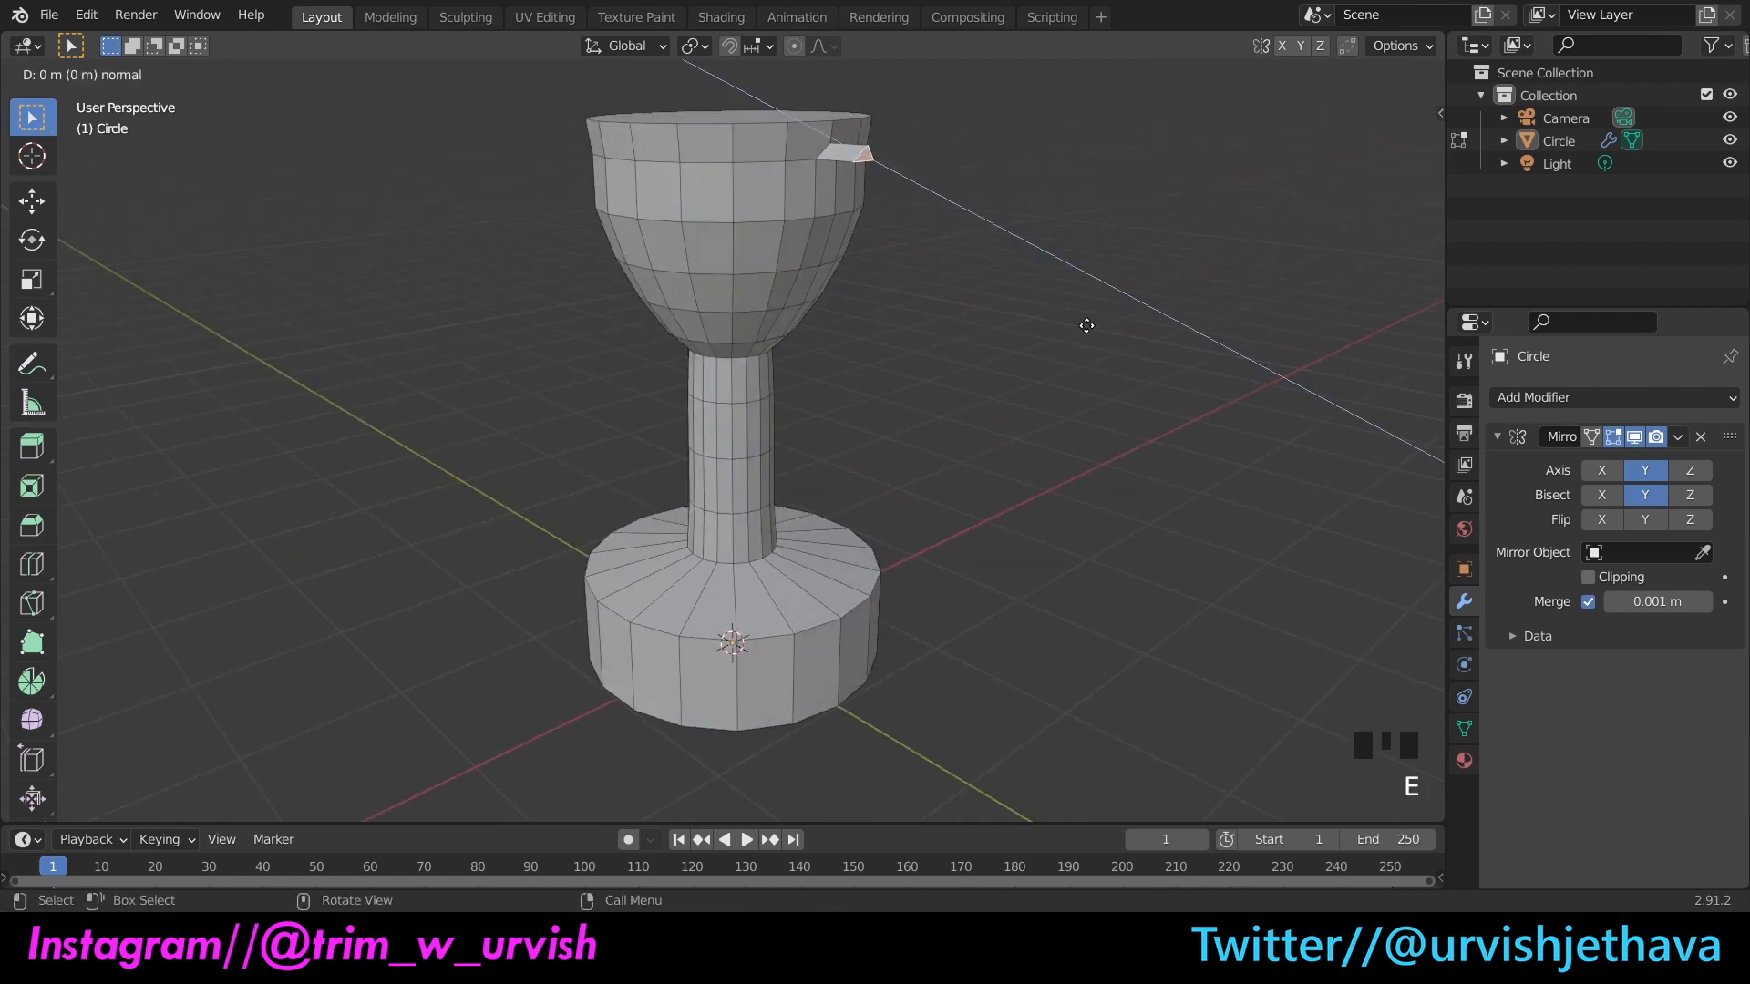
key(y)
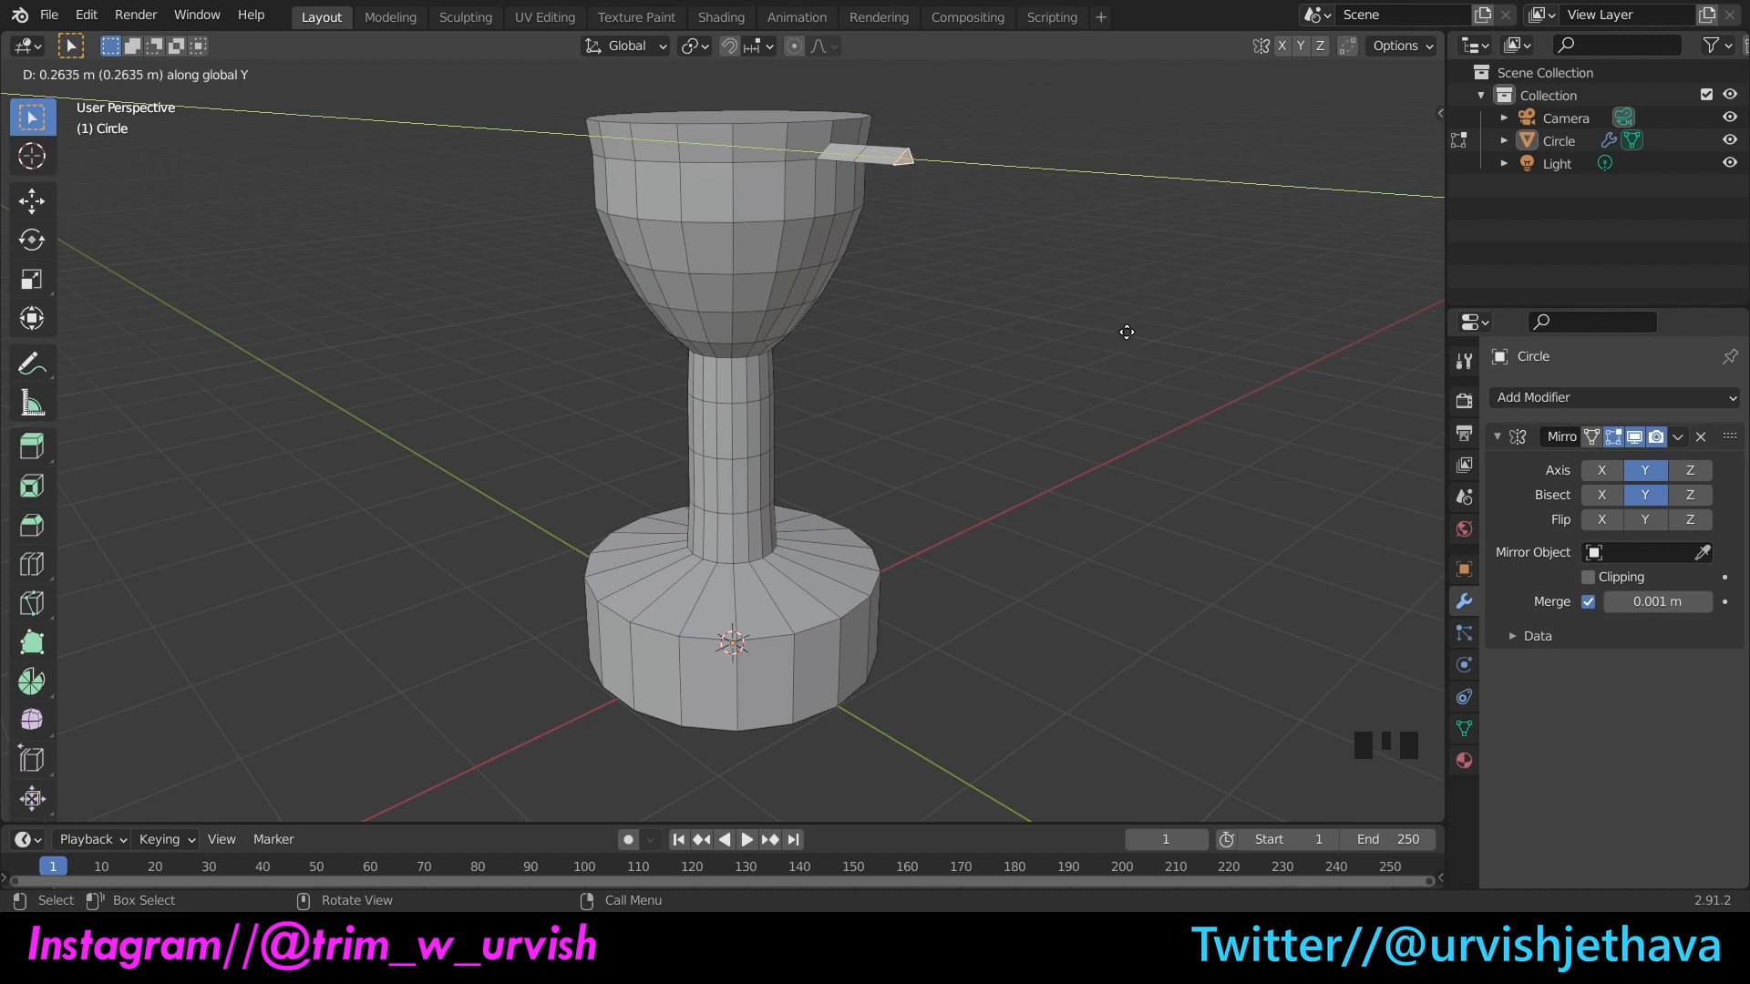
click(1121, 336)
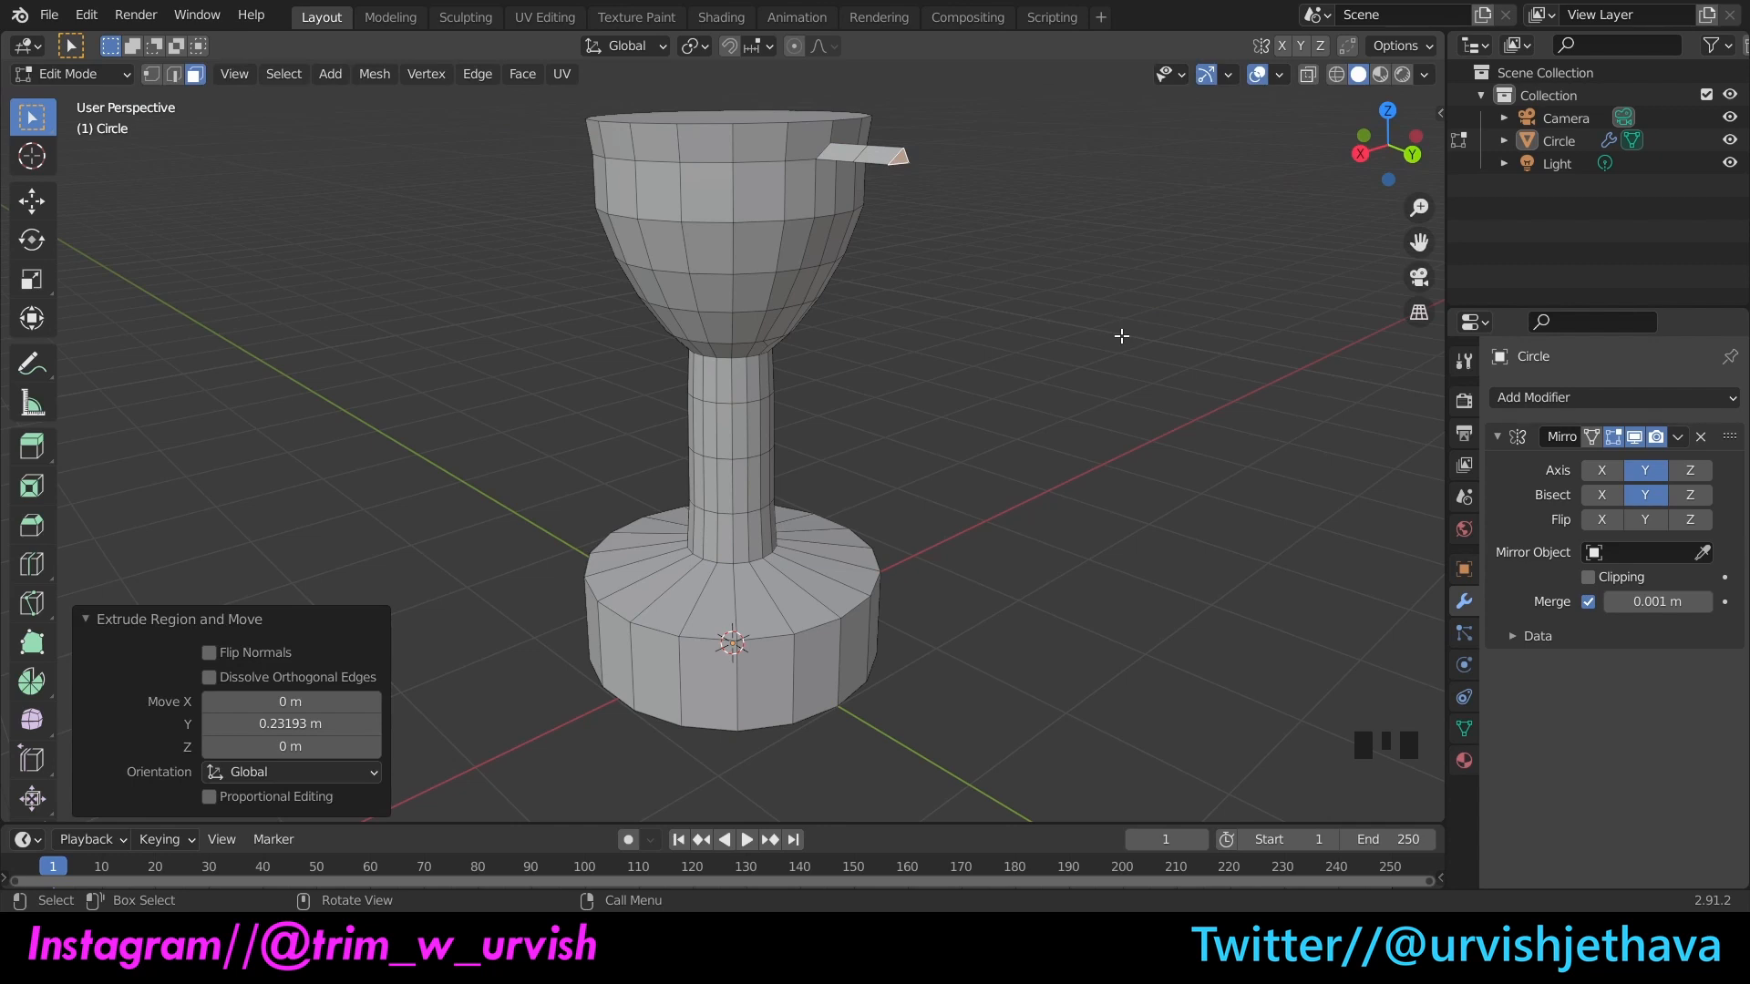
Step: Try an edge slide on the extension's end face and undo it
key(g)
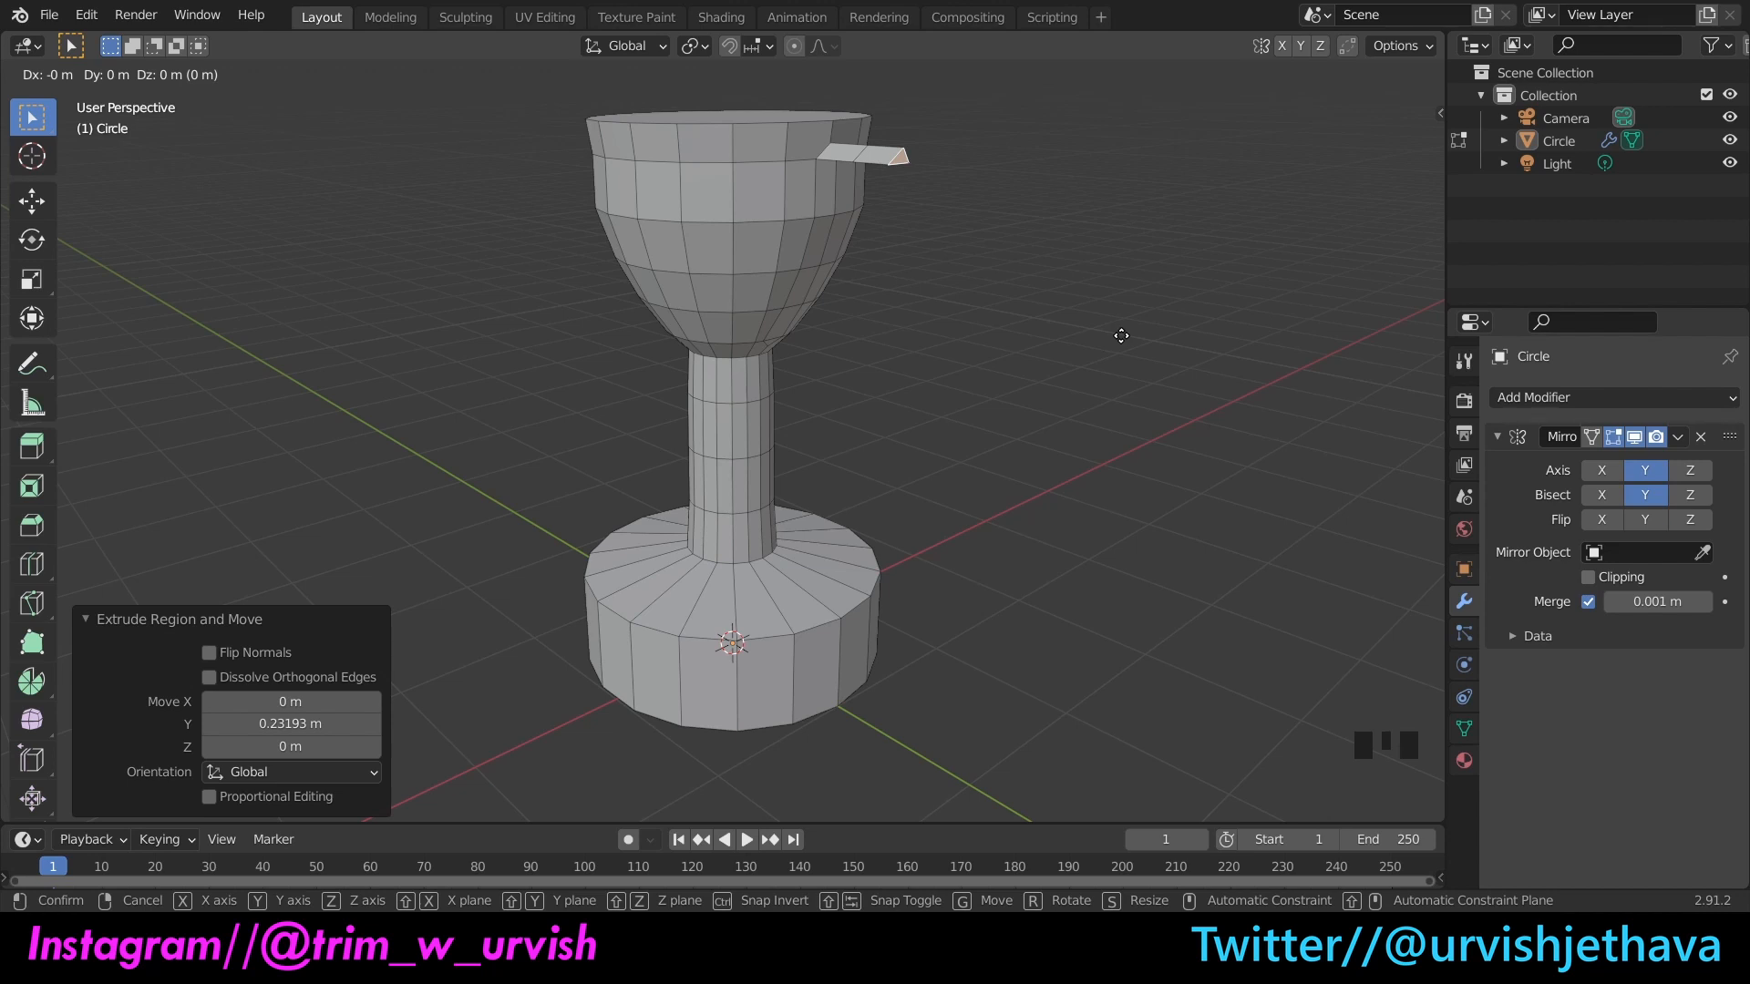
key(g)
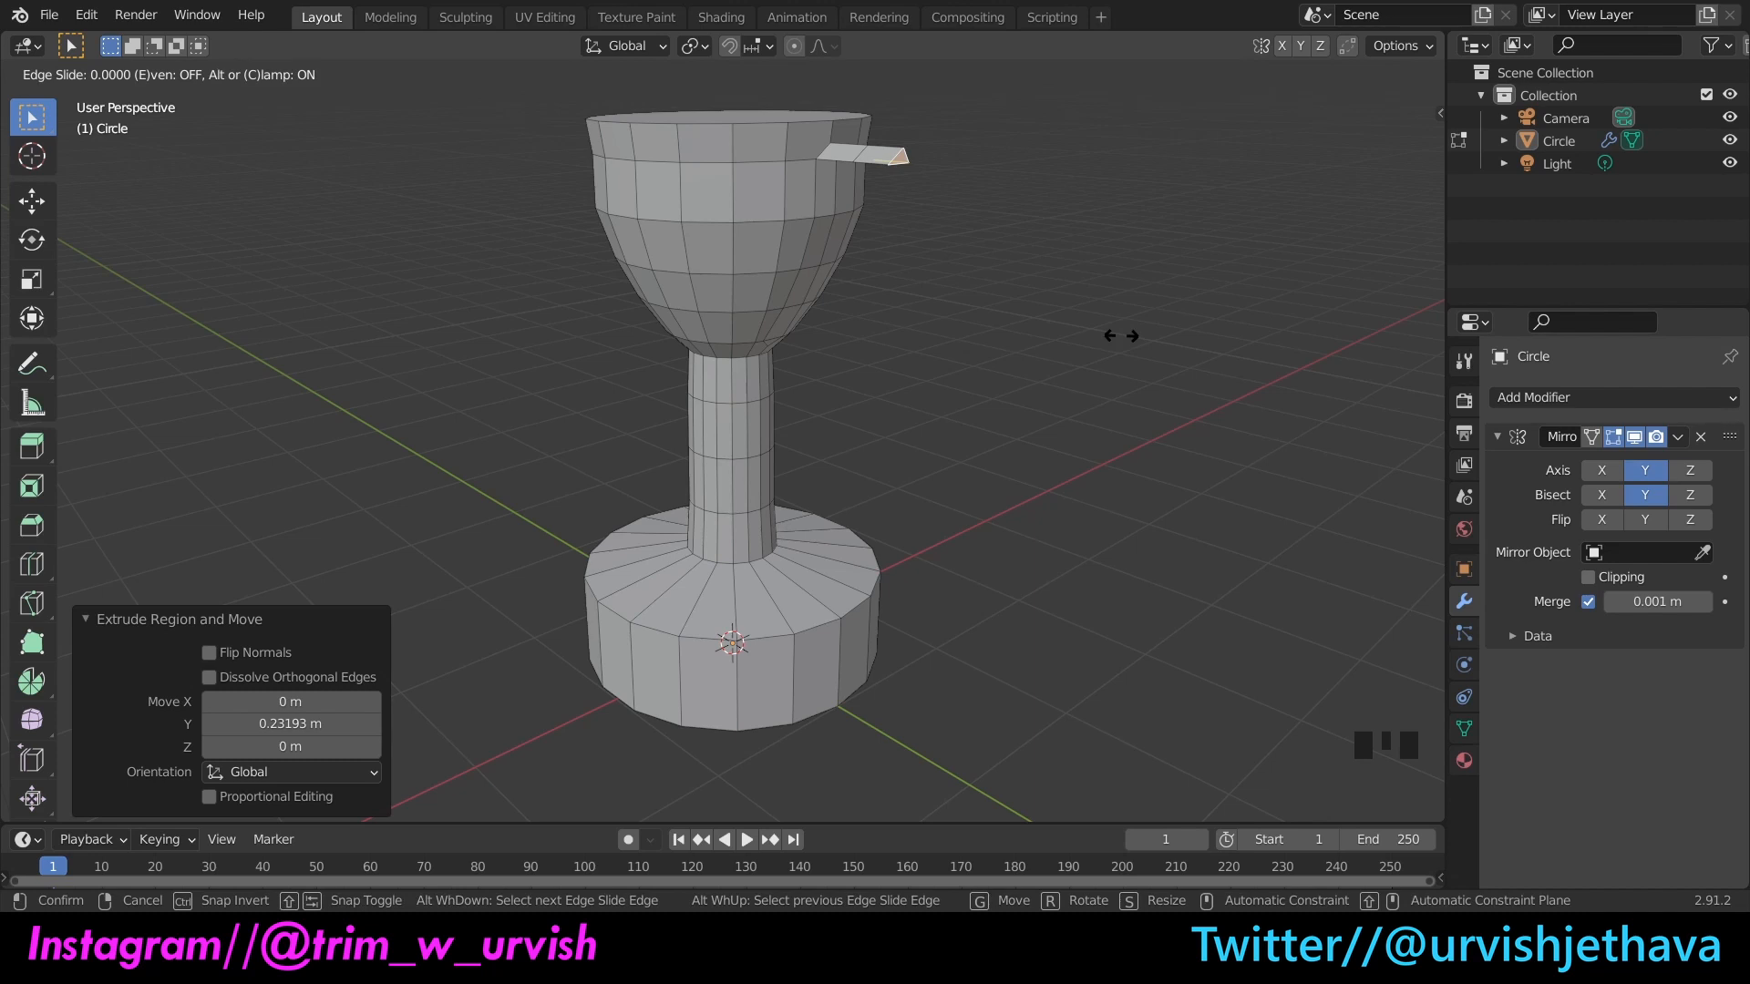
click(1123, 350)
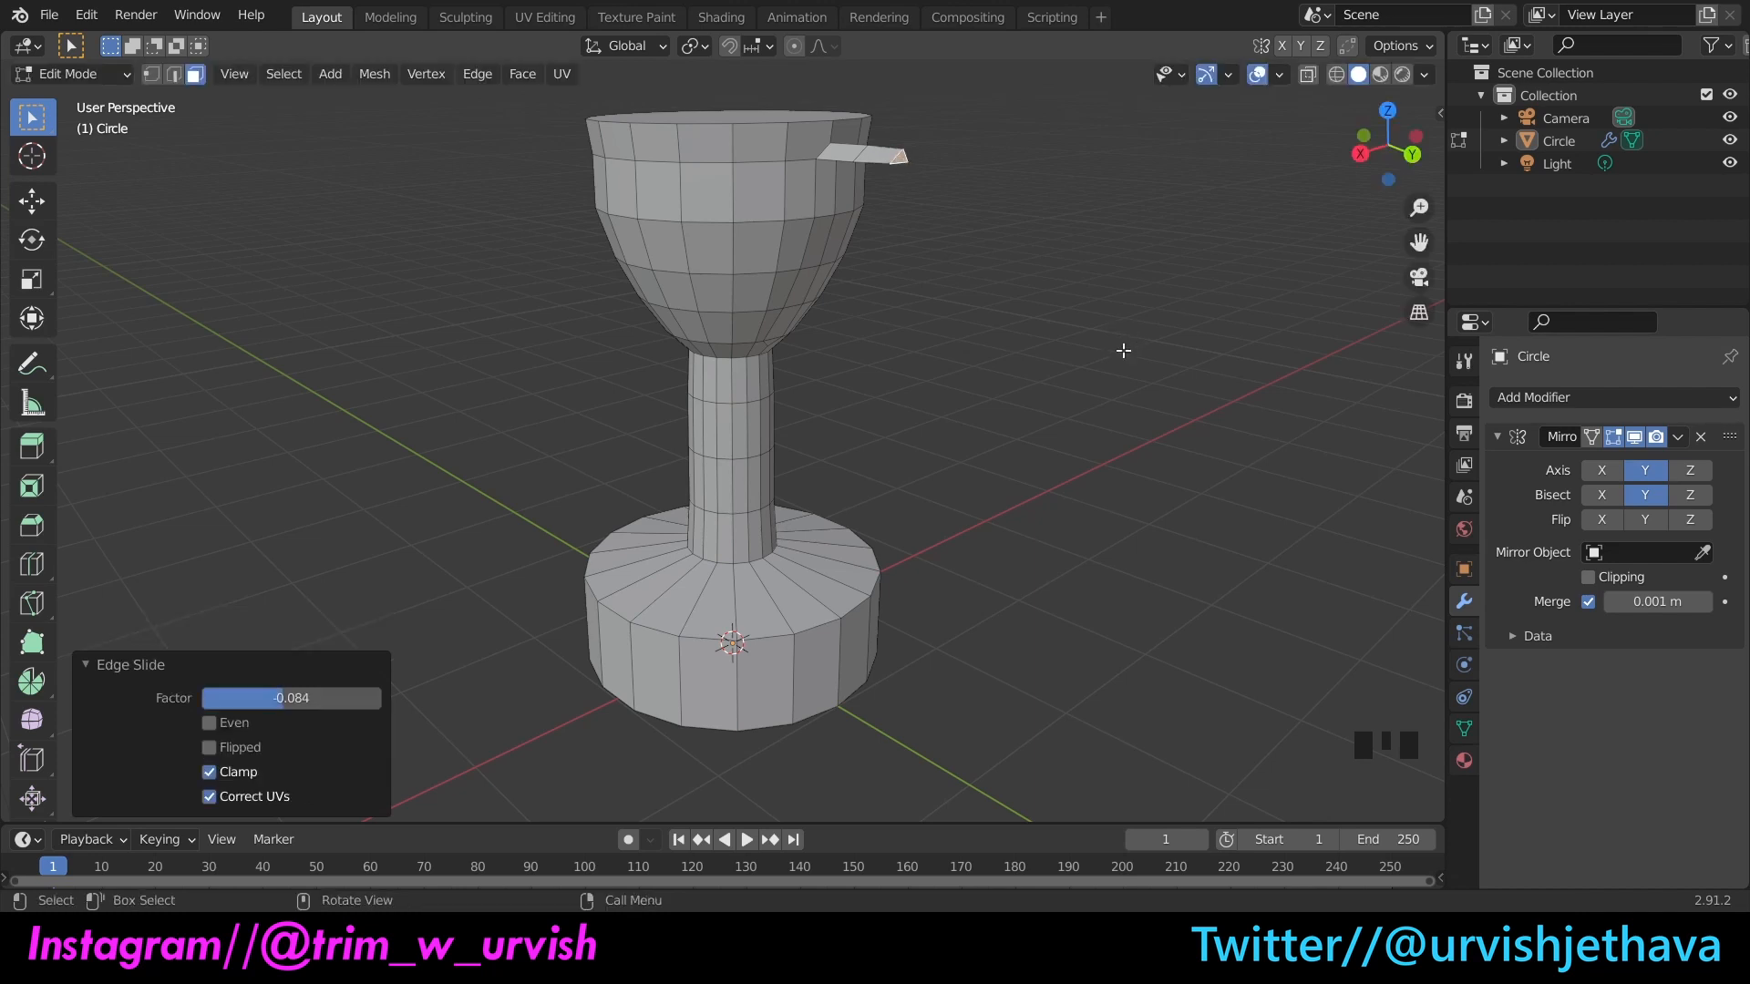
key(ctrl+z)
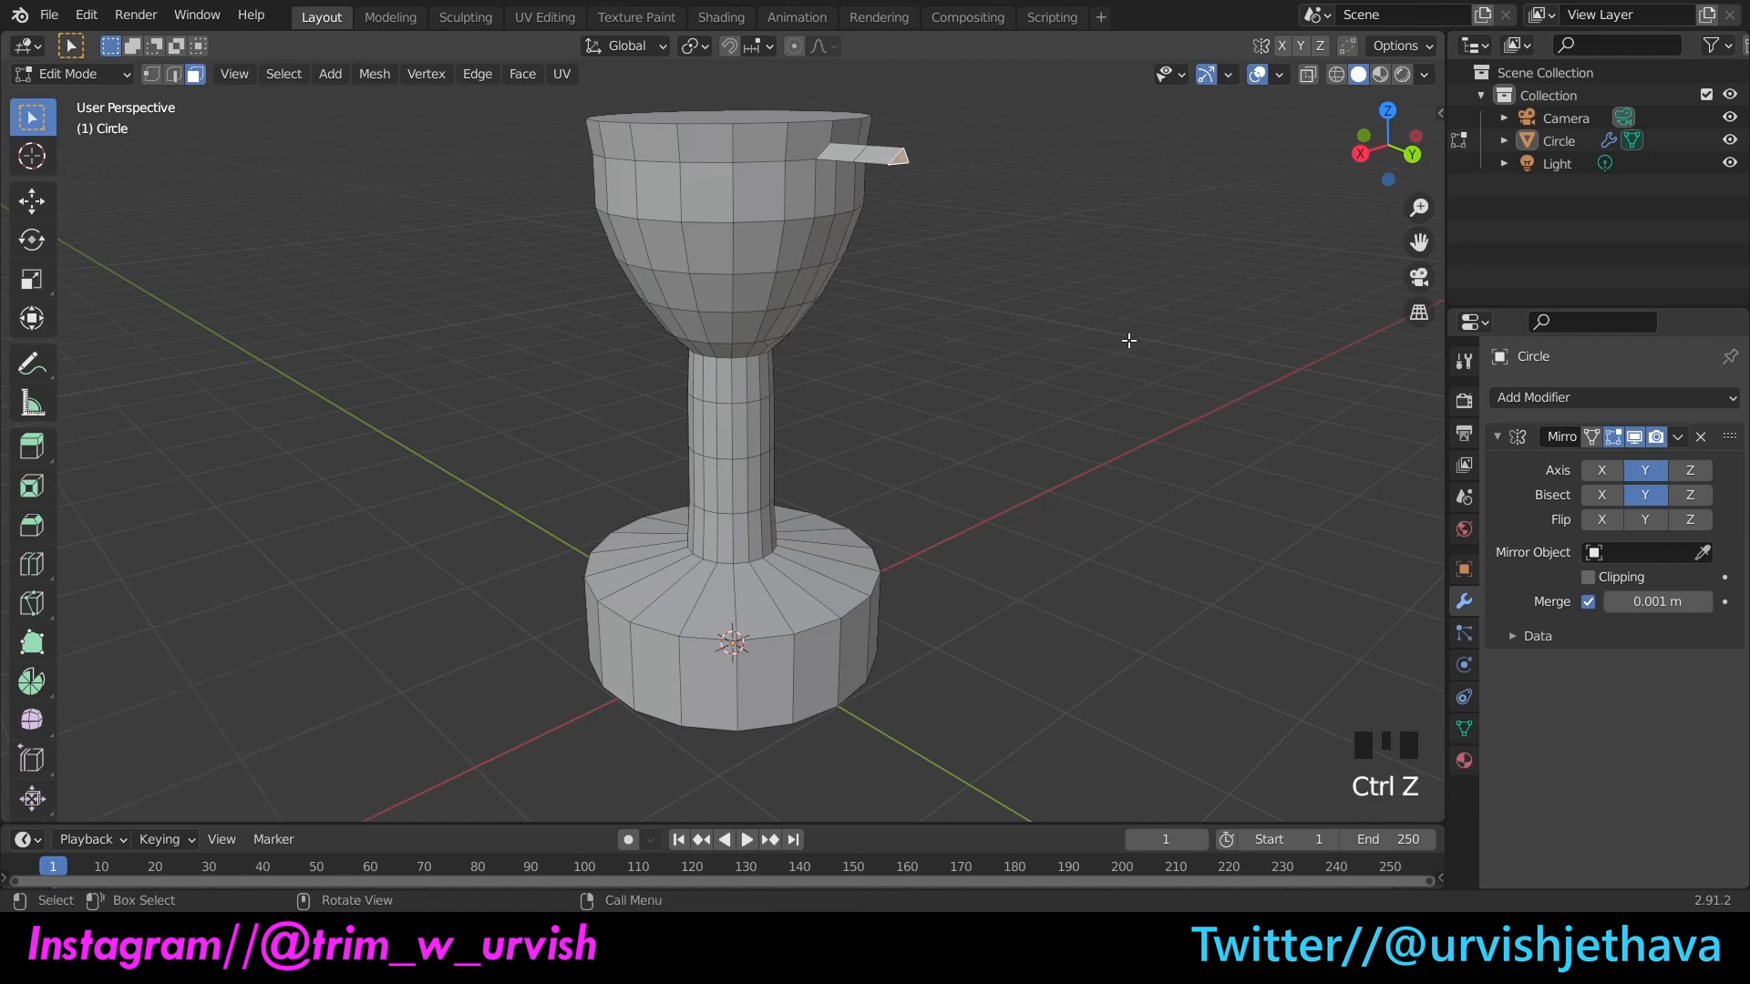
Step: Try lowering the extension's end face along global Z, check both mirrored handles, and undo the move
key(g)
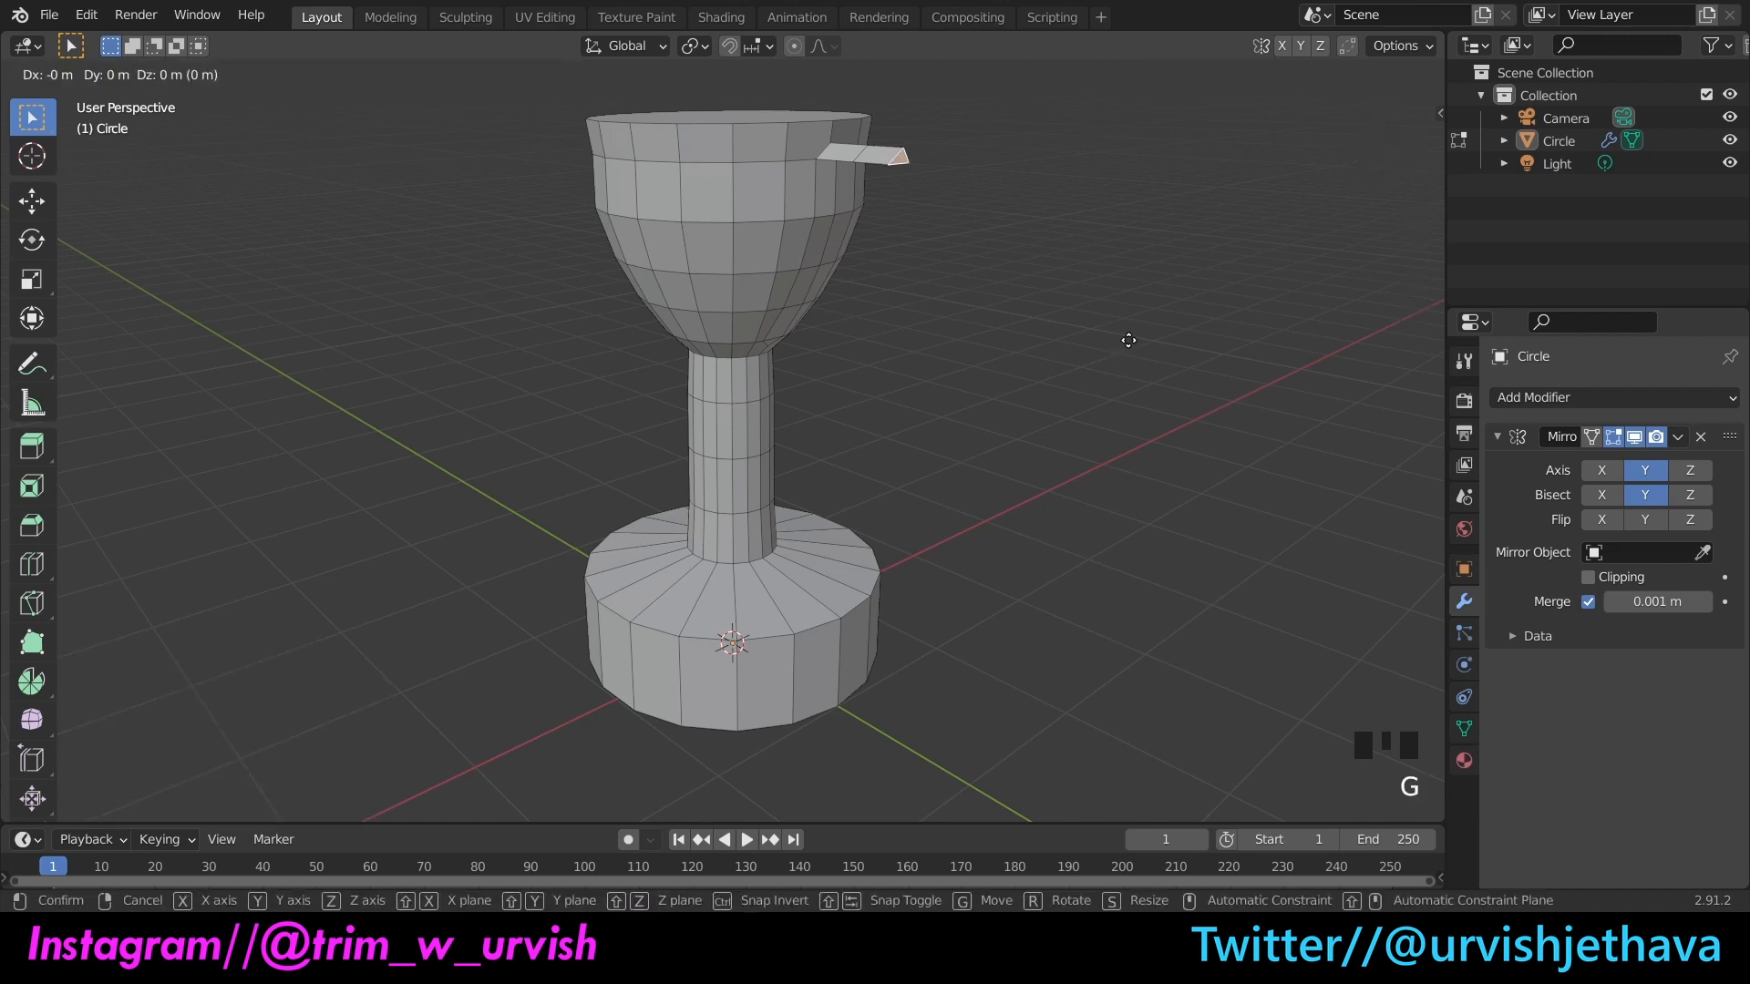
key(z)
click(1128, 352)
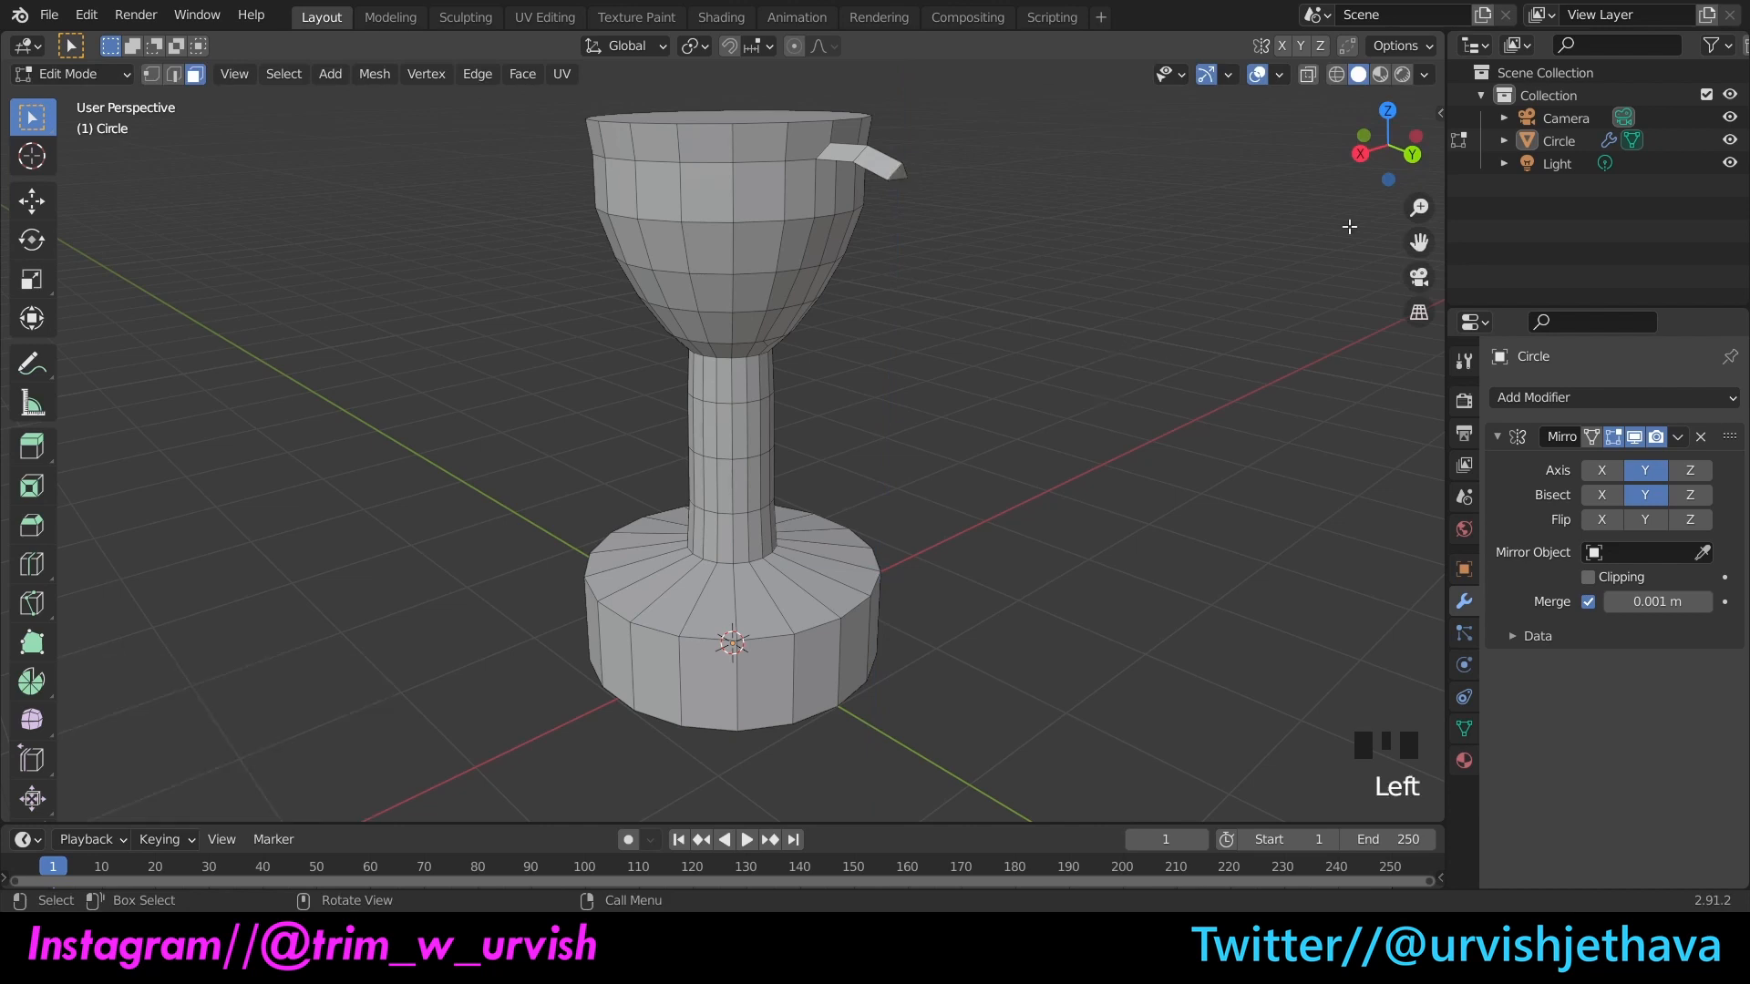
drag(1388, 146, 1313, 144)
key(ctrl+z)
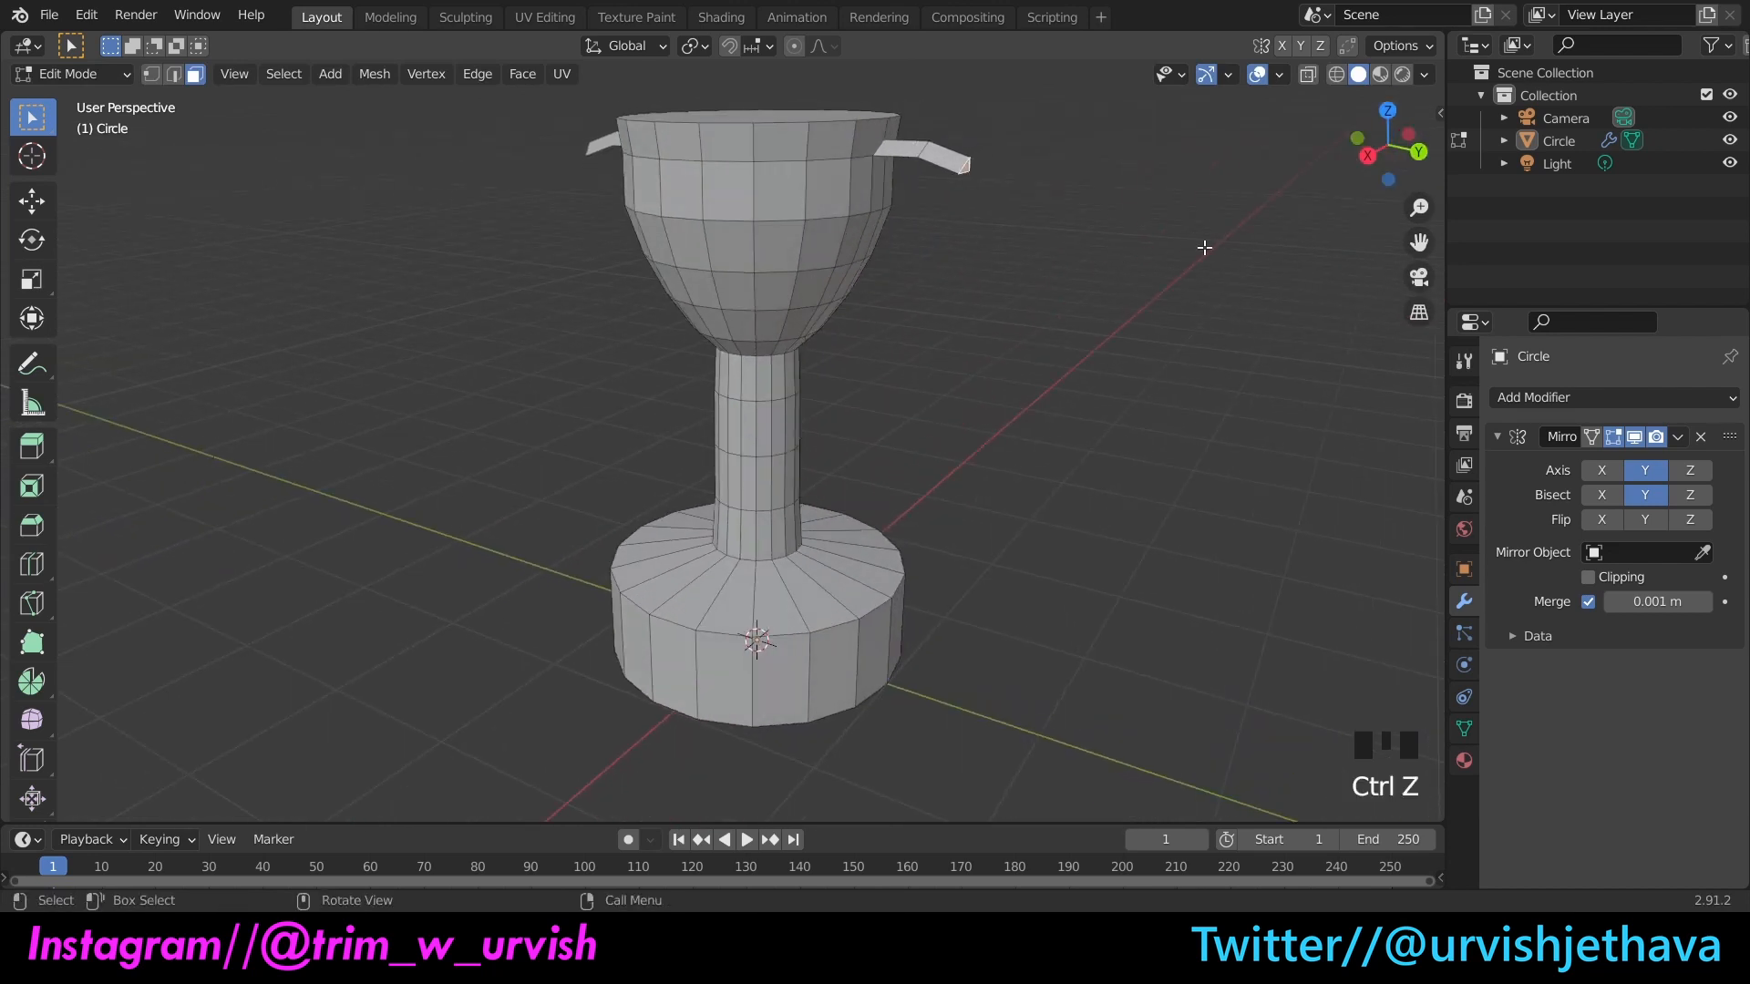
key(ctrl+z)
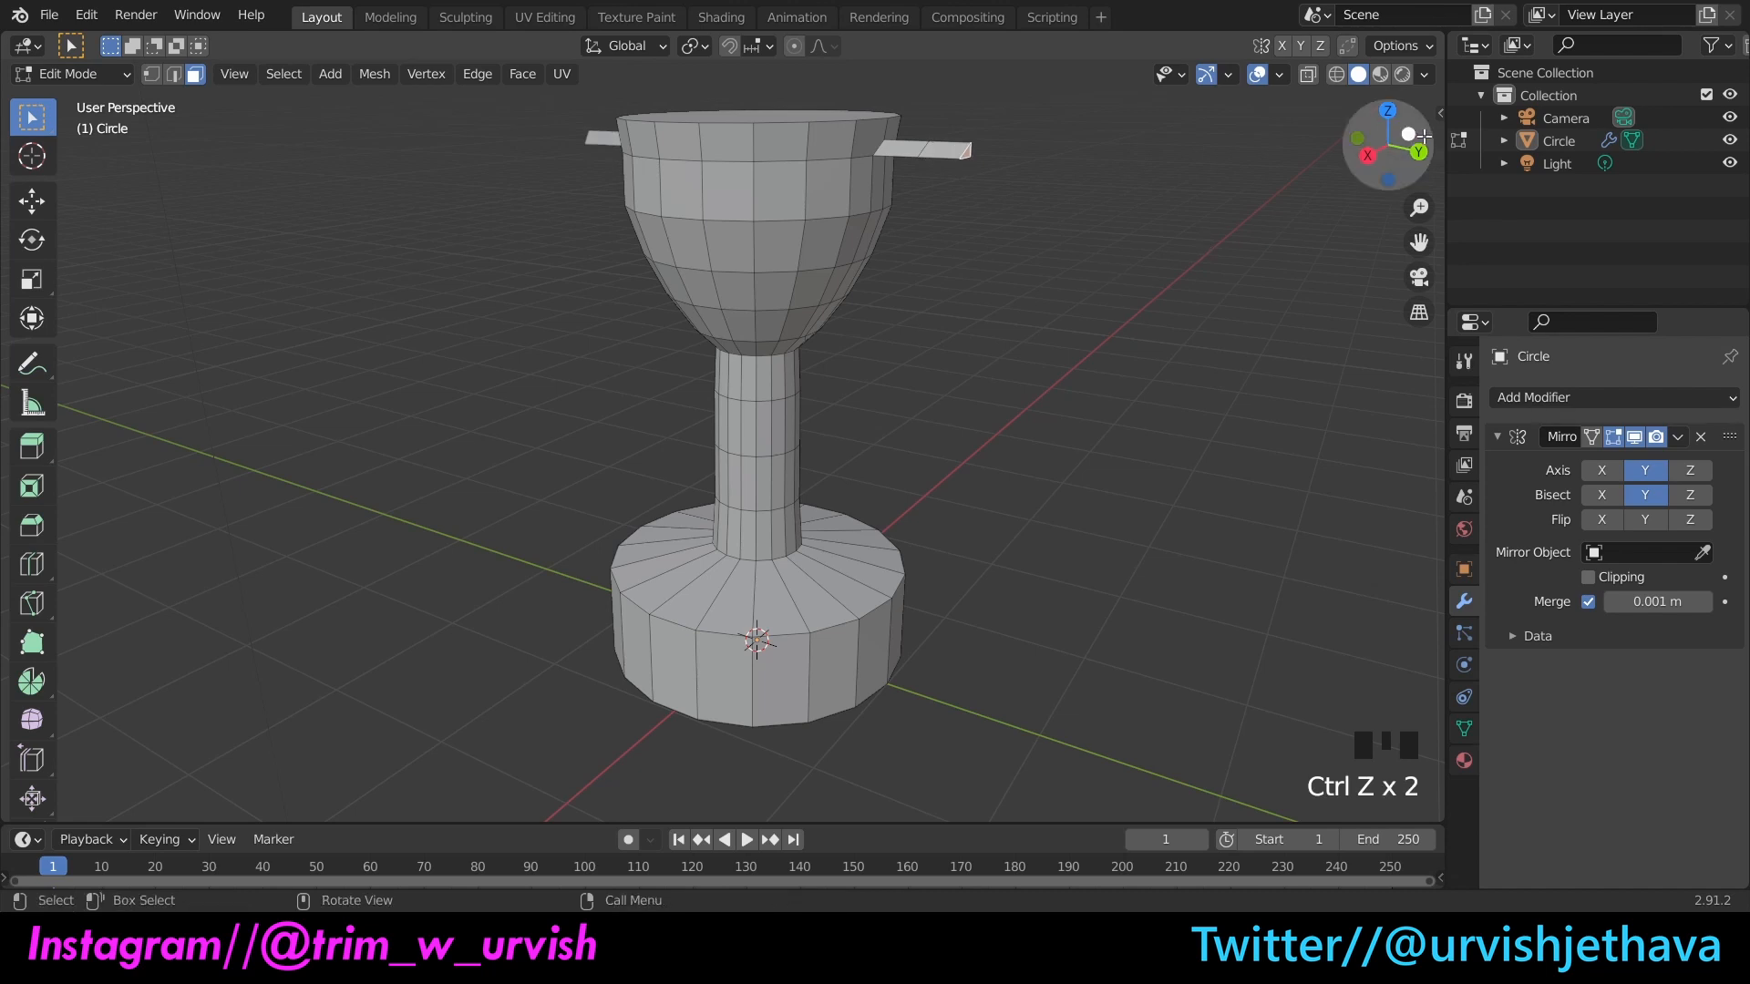
Step: Lower the handle's end face about 0.11 m along global Z so the outer segment slopes down
drag(1393, 146, 1405, 174)
key(g)
key(z)
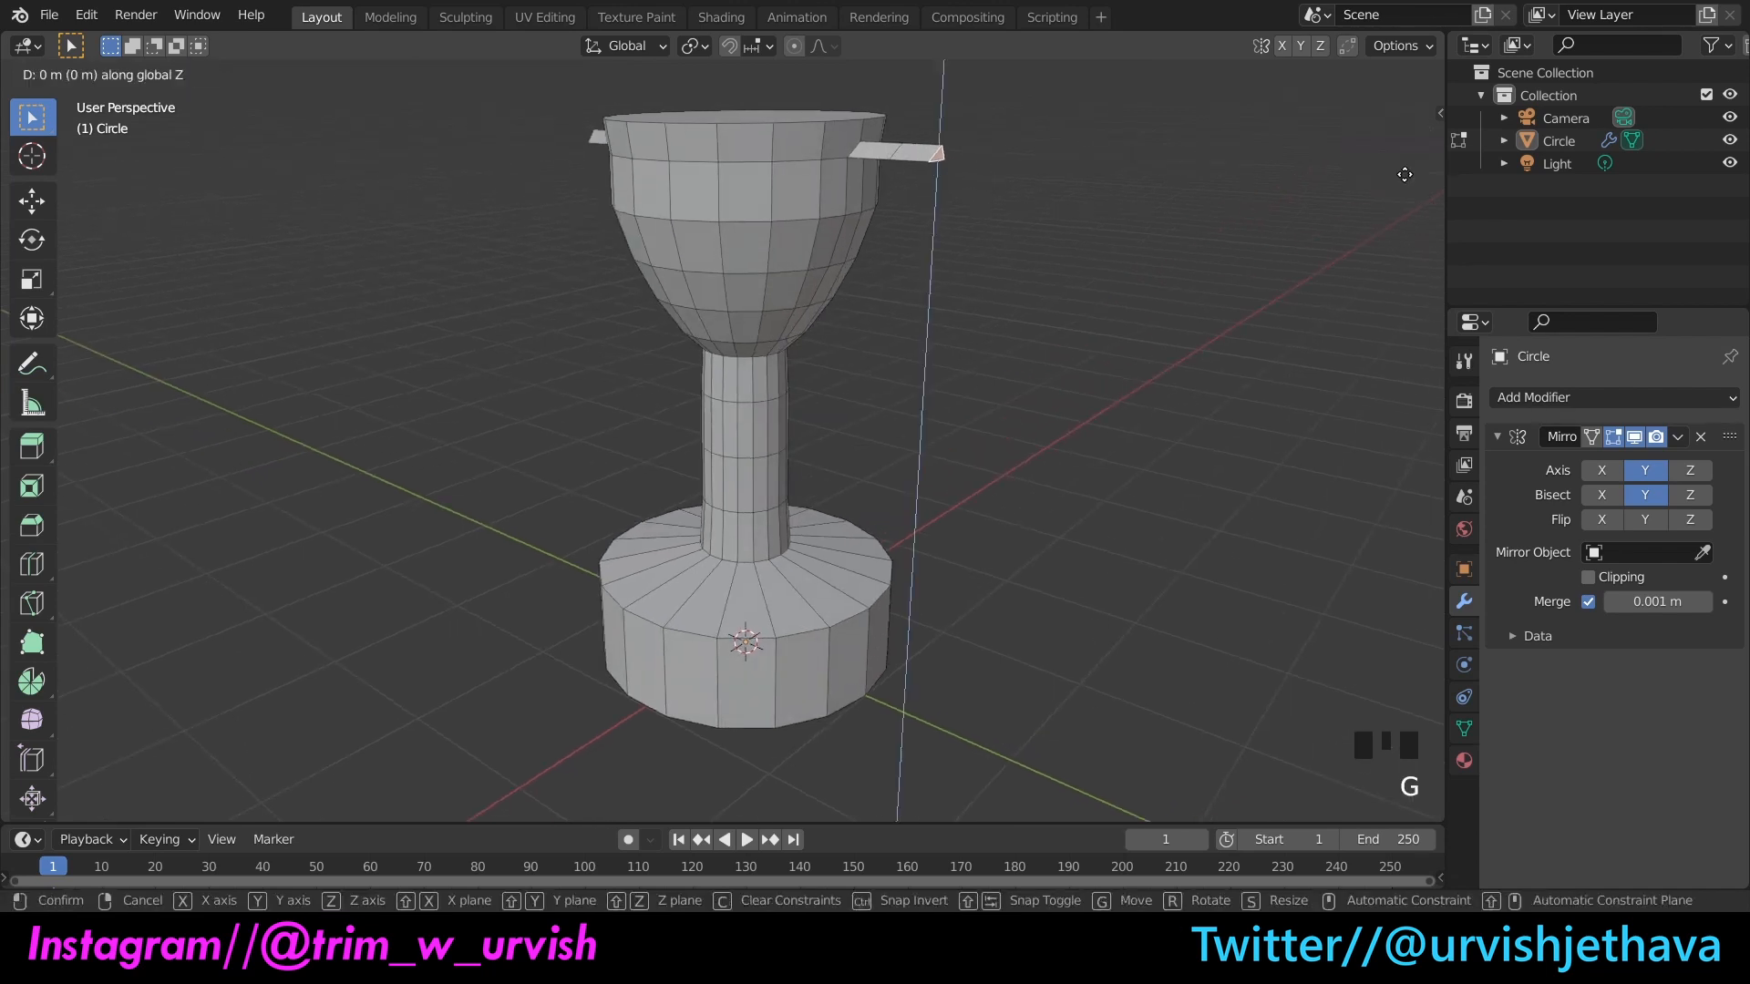
click(1396, 196)
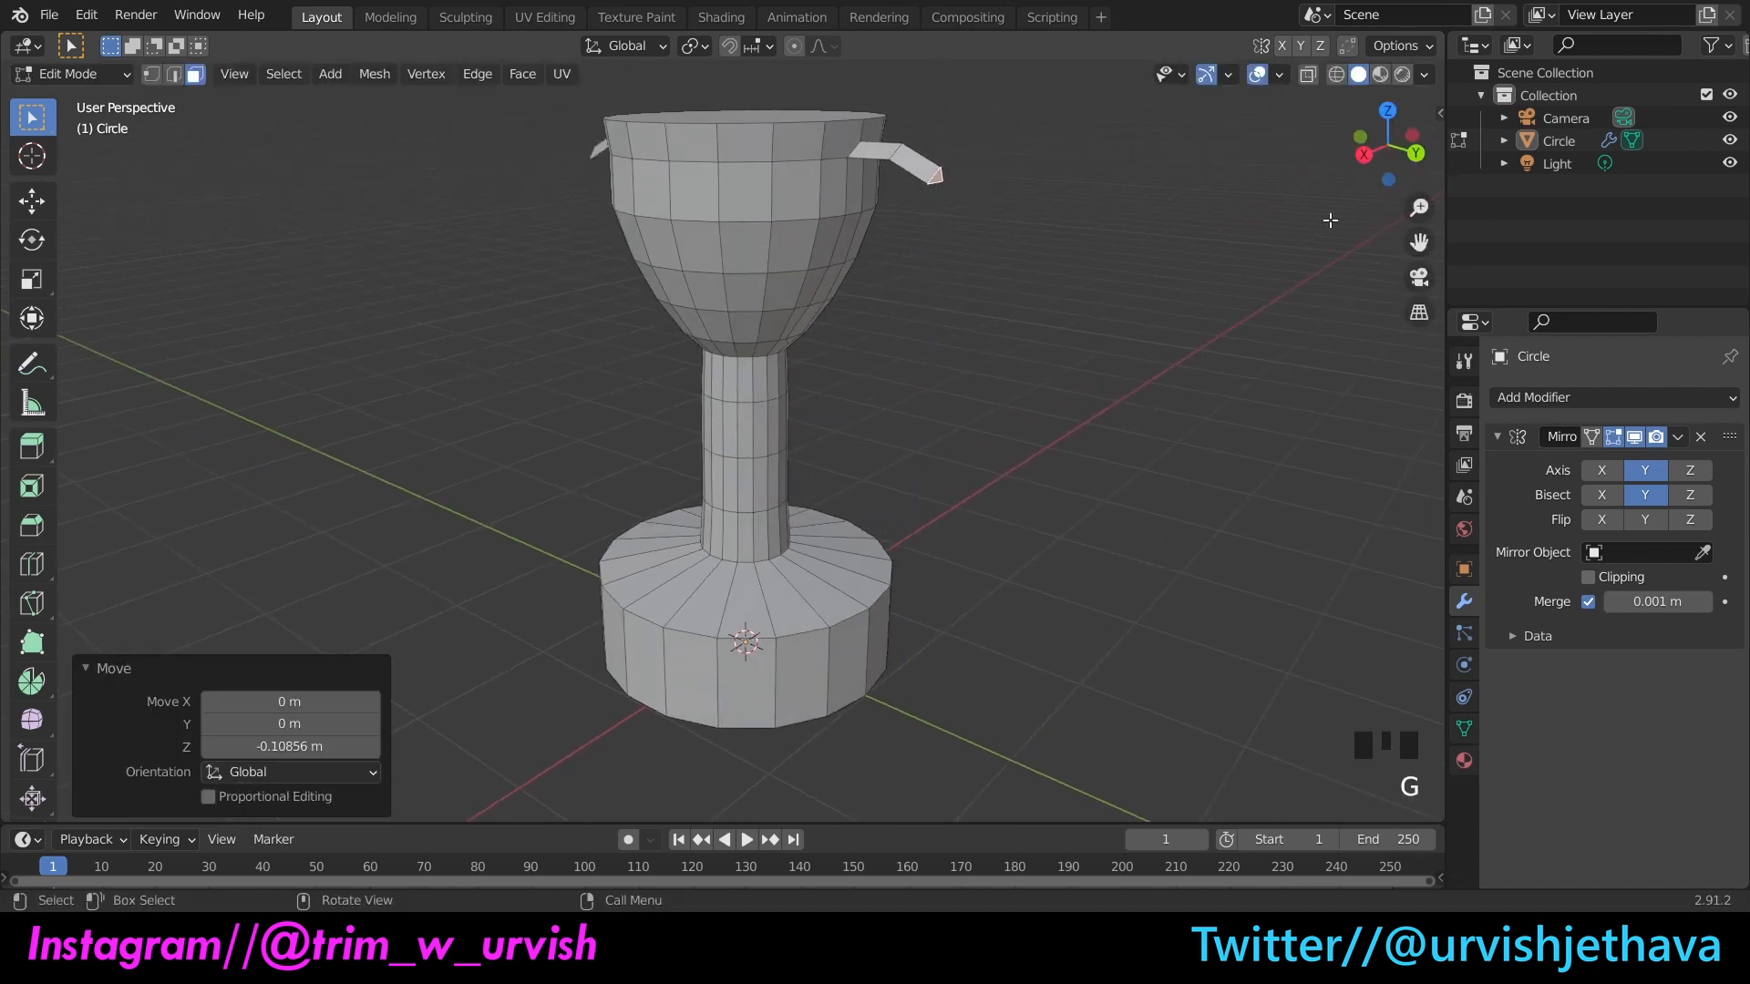
Step: Extrude the handle's sloping end face about 0.24 m along its normal as another segment
drag(1390, 145, 1321, 150)
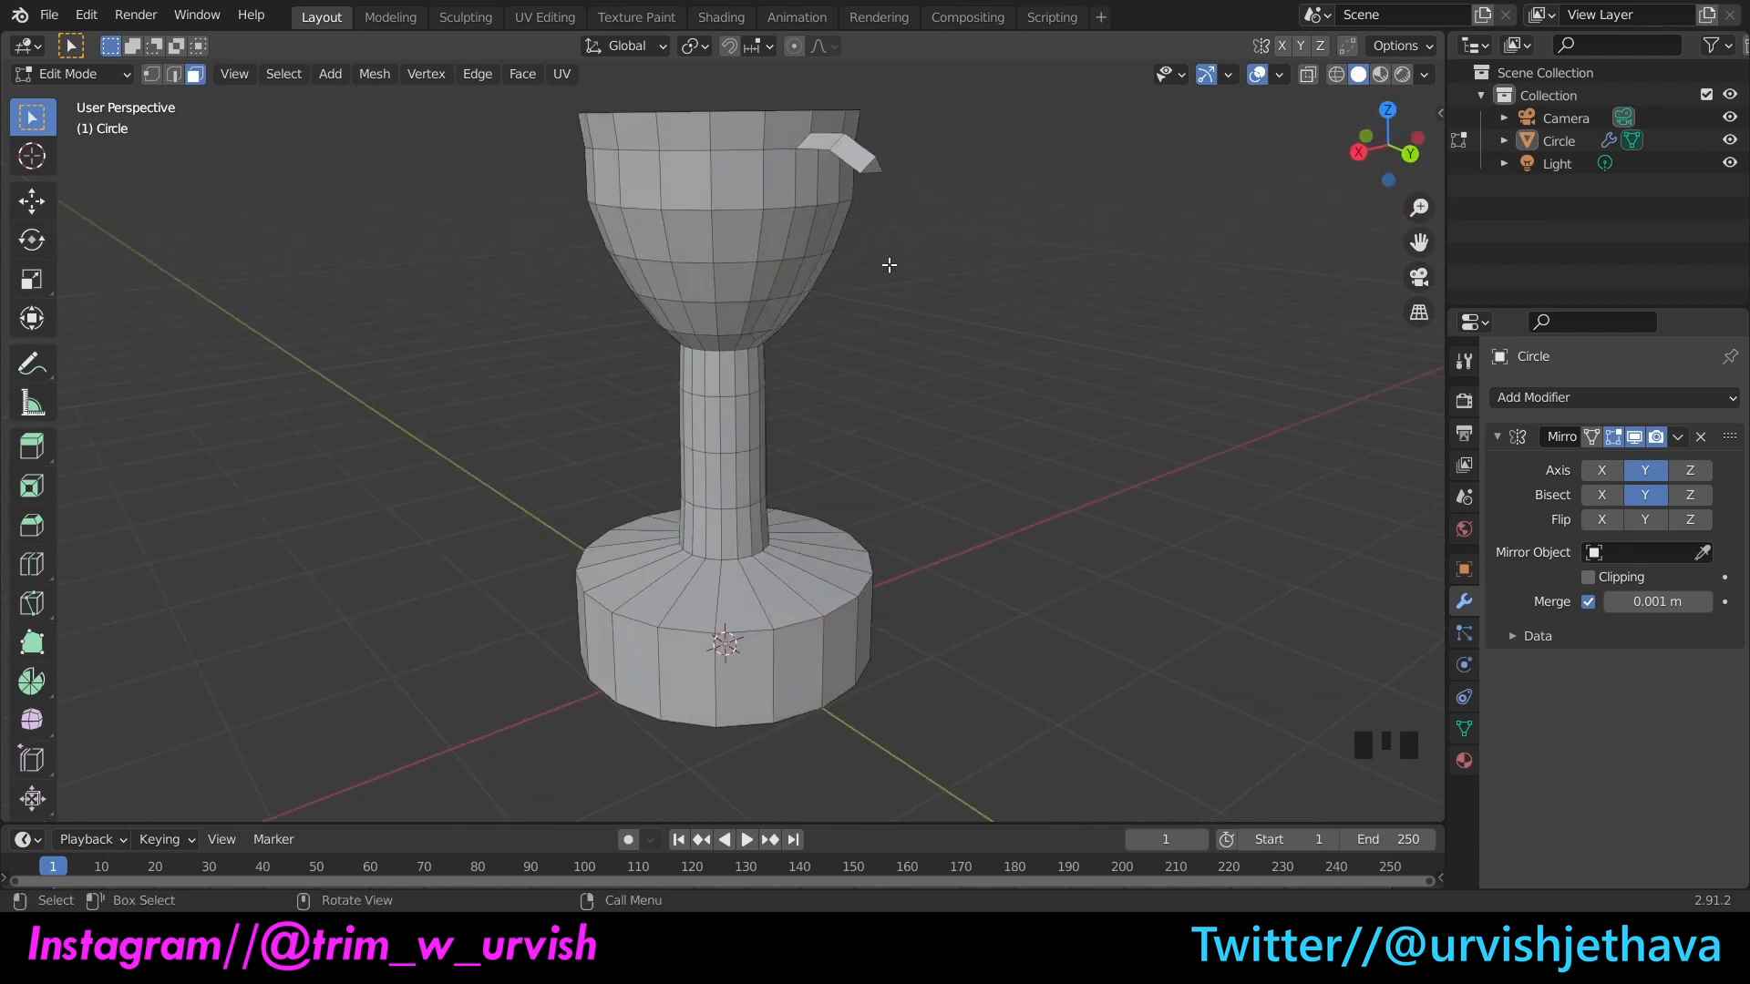
click(871, 164)
key(e)
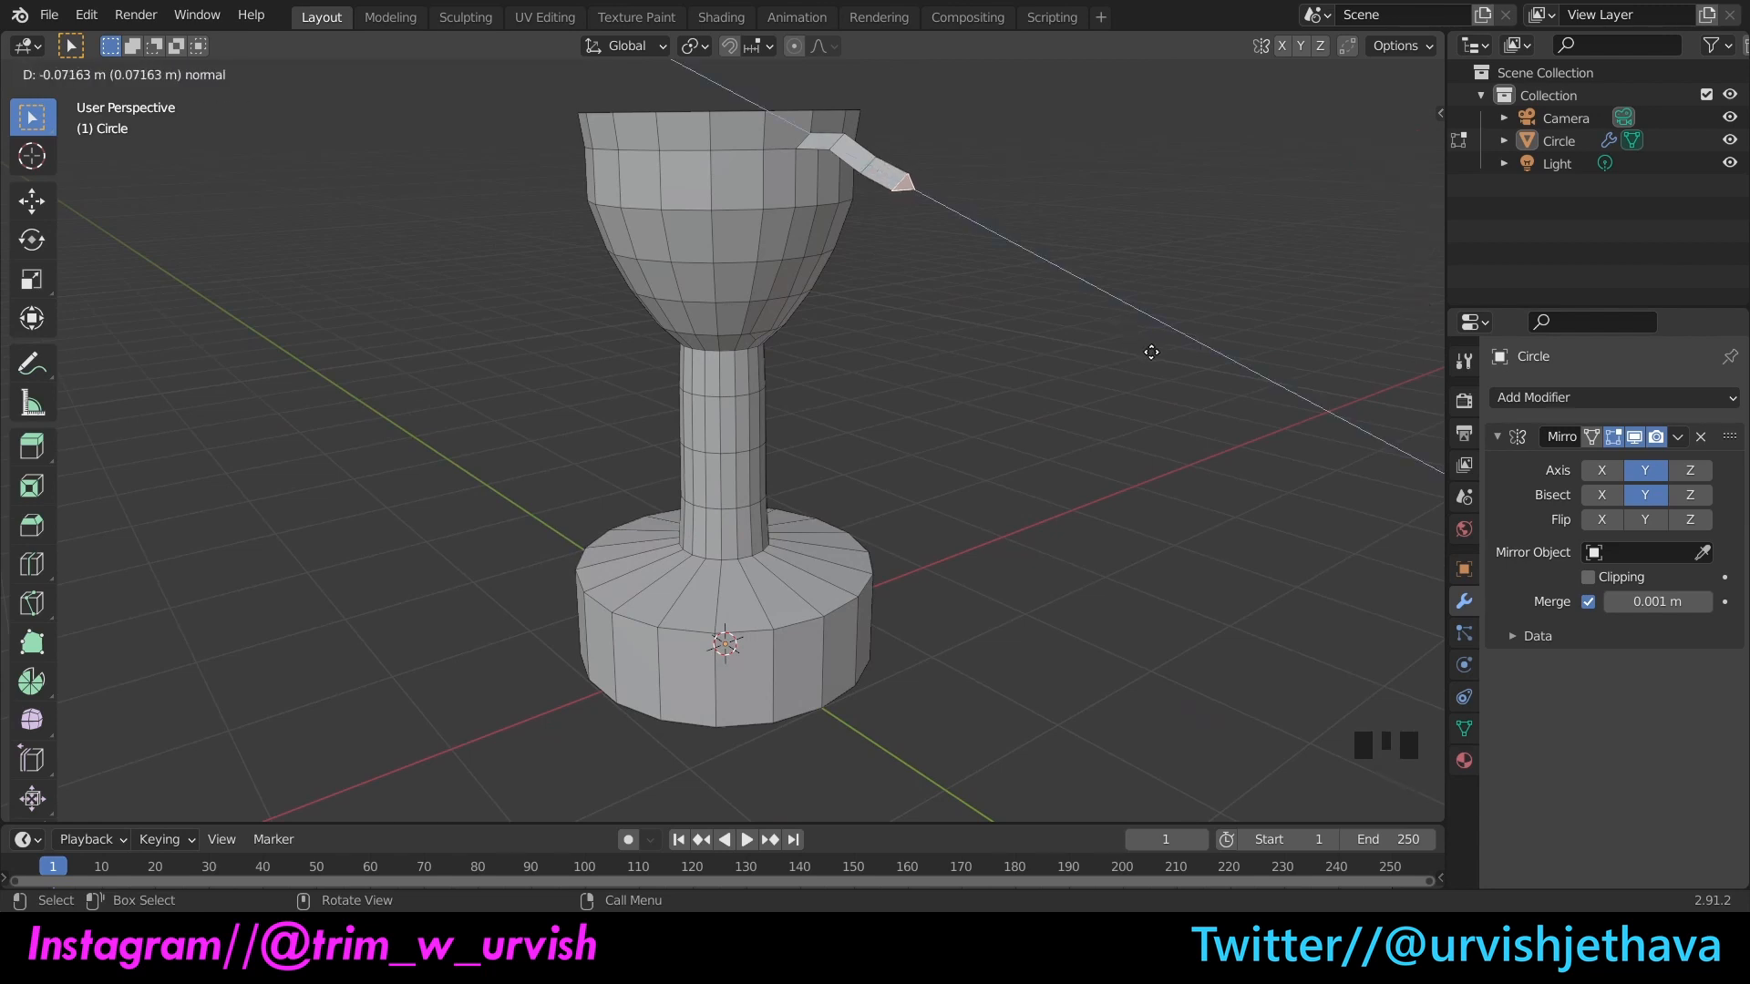
click(1151, 352)
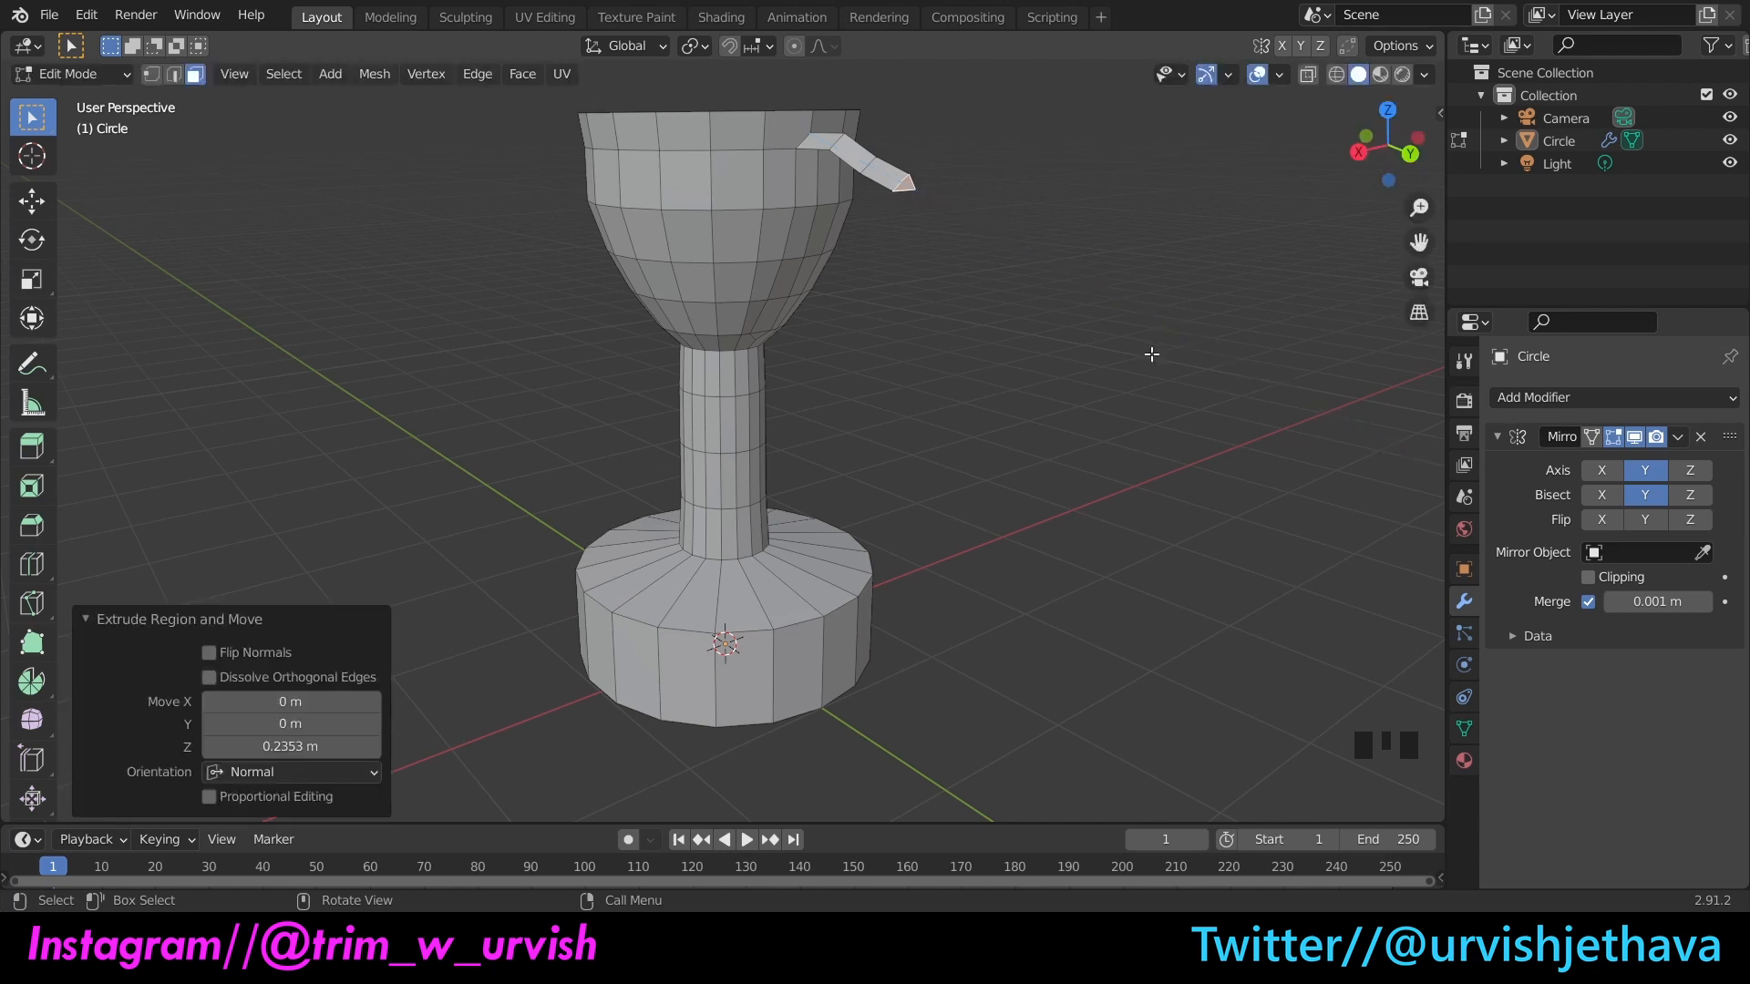
Step: Lower the new segment's end face about 0.07 m along global Z and clear the selection
middle_drag(1151, 352, 1206, 245)
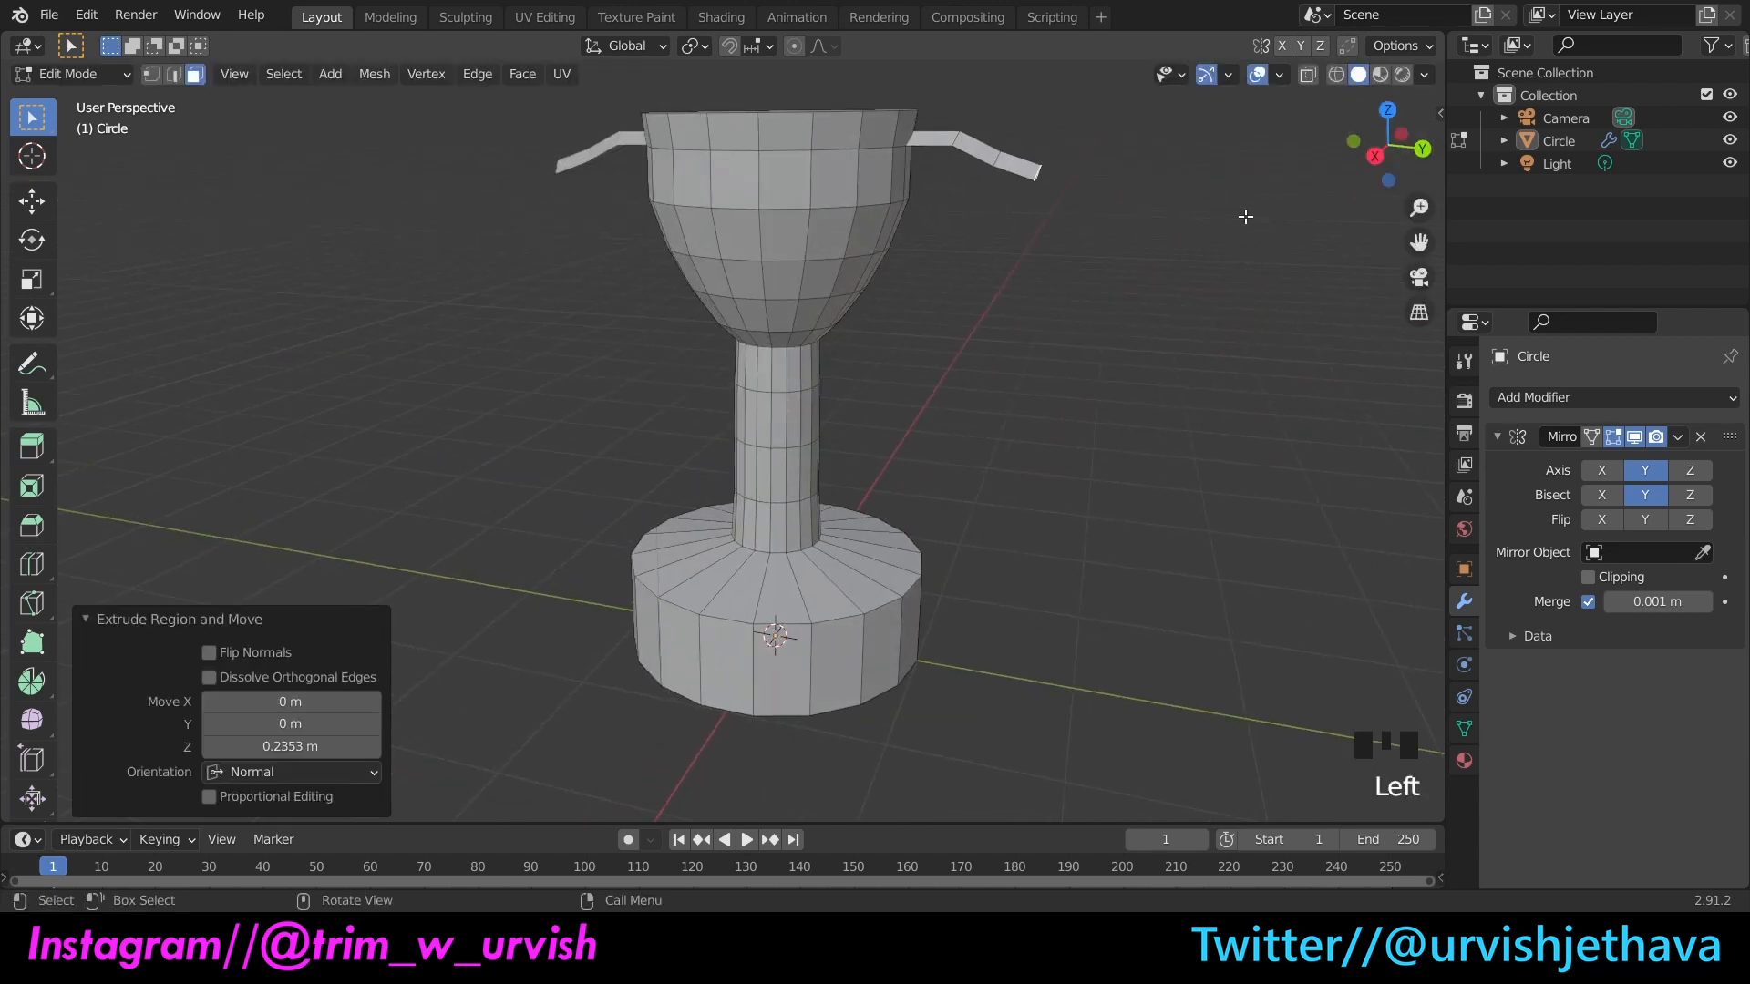
key(g)
key(z)
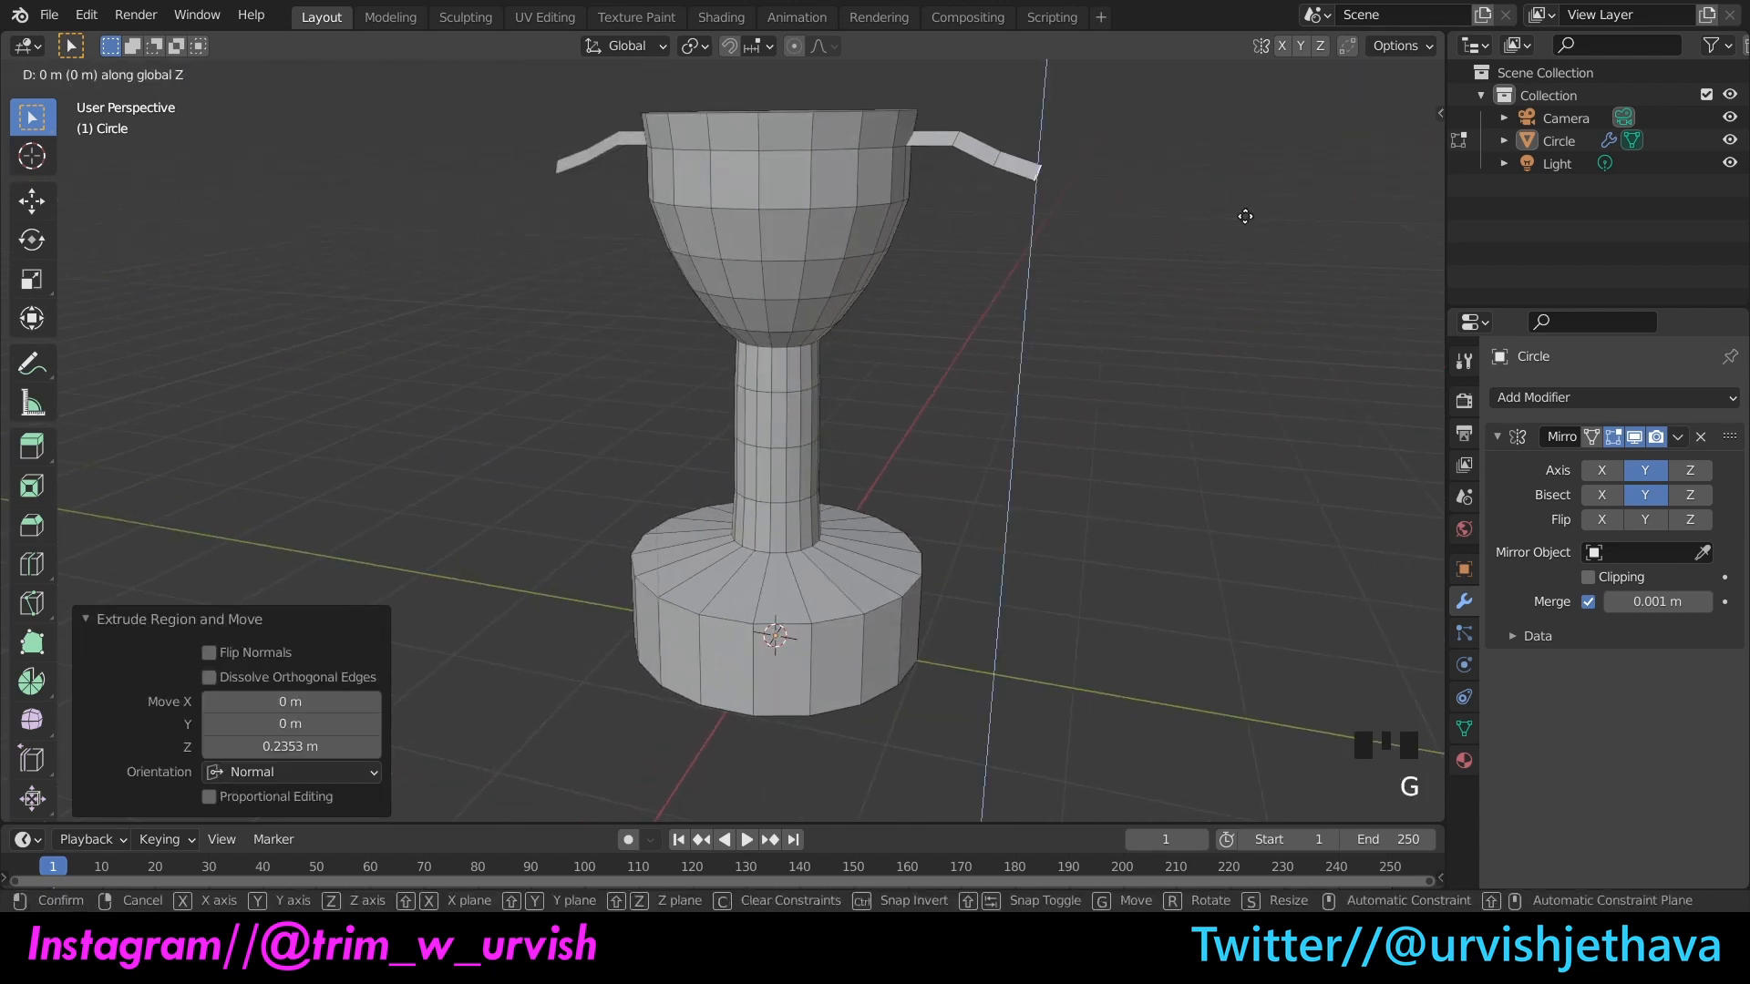
click(1203, 228)
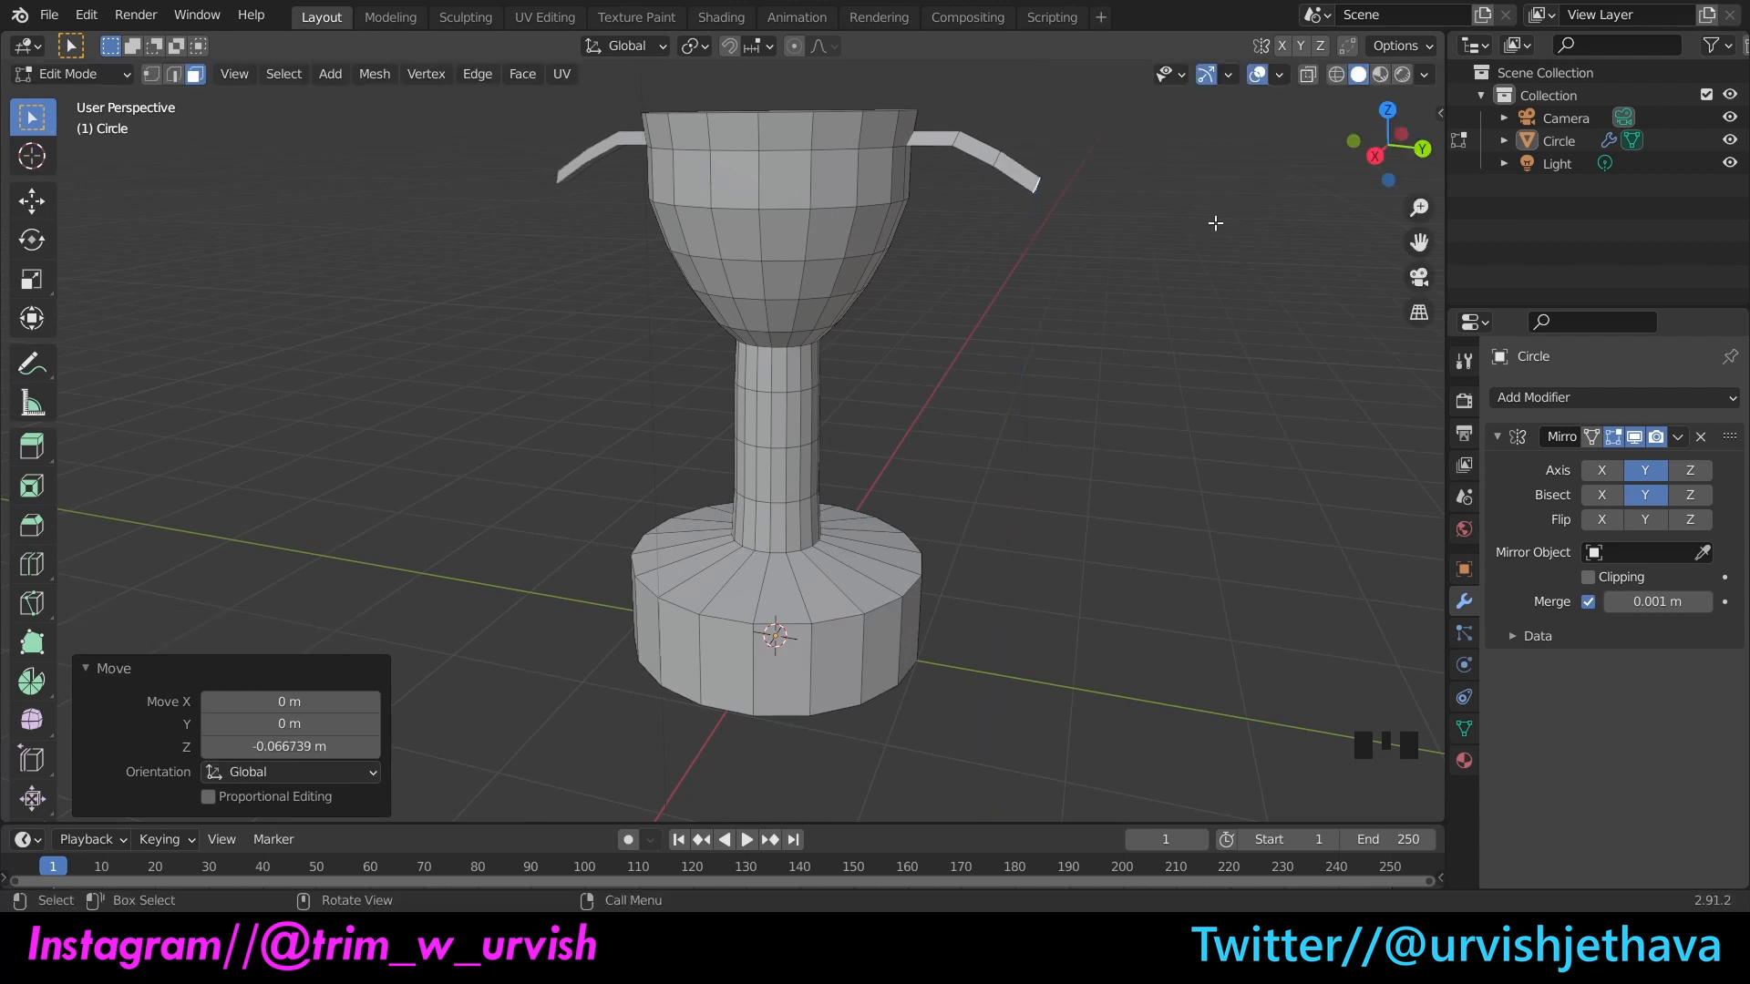
drag(1388, 144, 1150, 192)
scroll(1151, 192, up, 2)
drag(1363, 137, 1372, 150)
scroll(1372, 151, down, 1)
click(1048, 411)
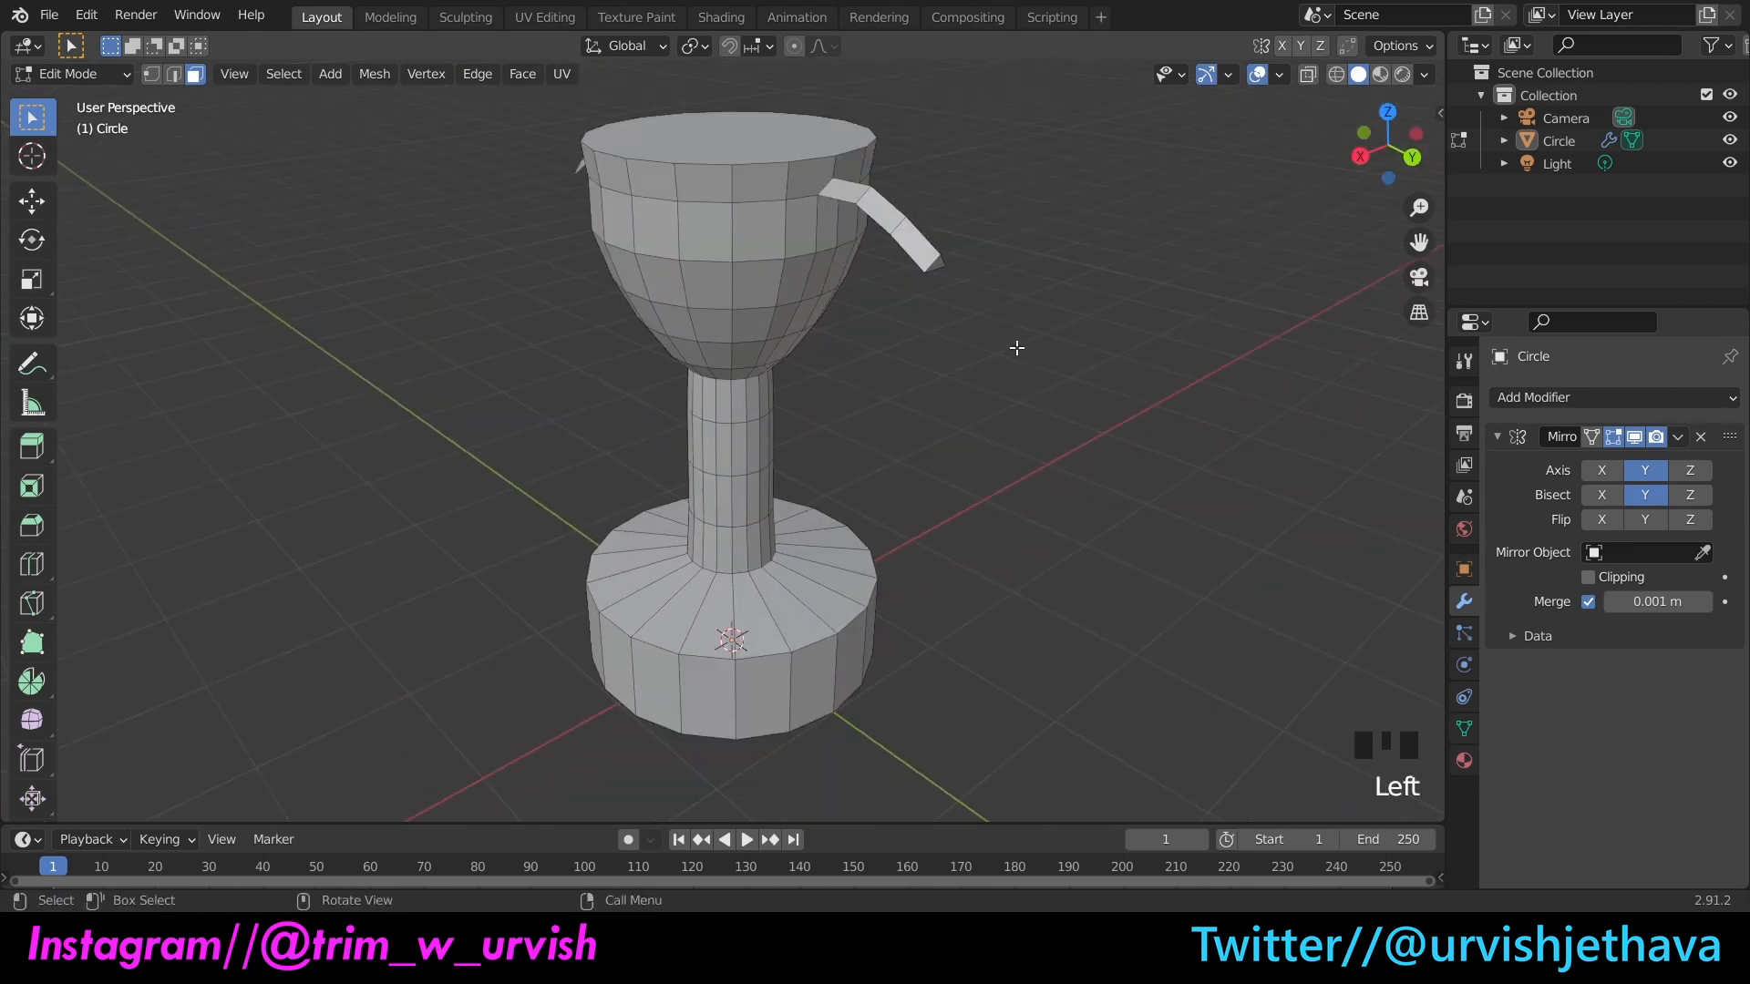
Step: Move the lower edge of the handle's end face about 0.09 m inward along global Y
click(173, 75)
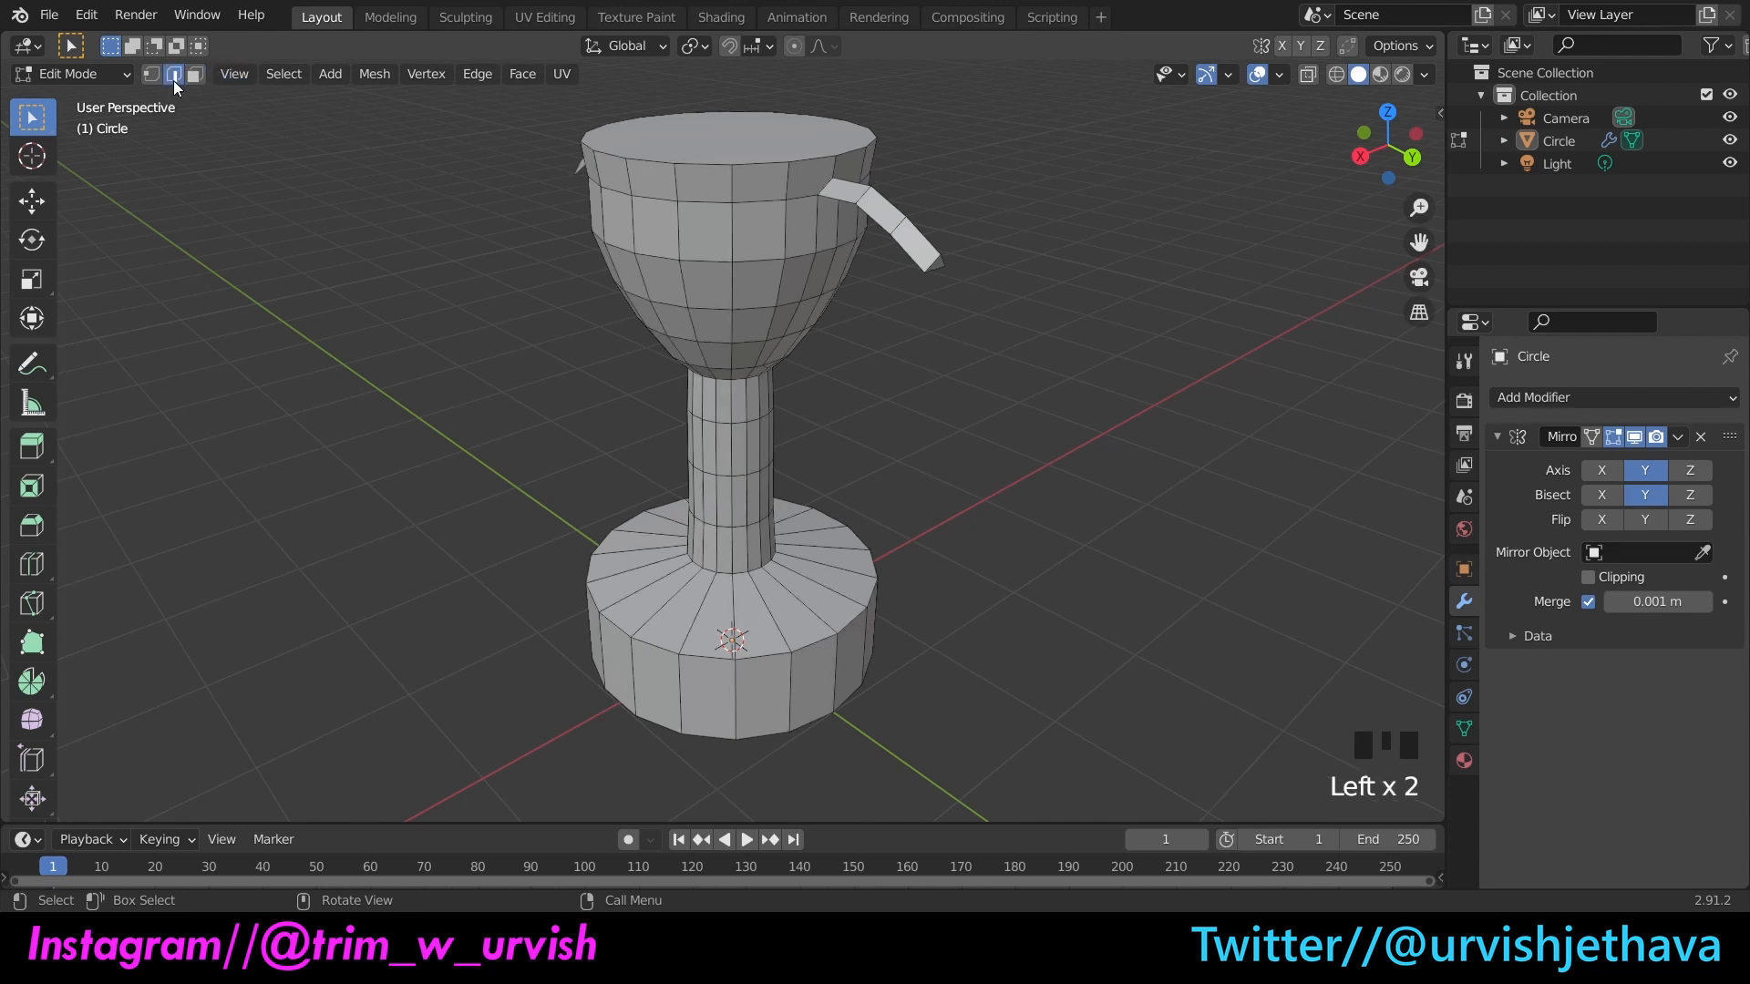
drag(1387, 144, 1242, 251)
click(922, 233)
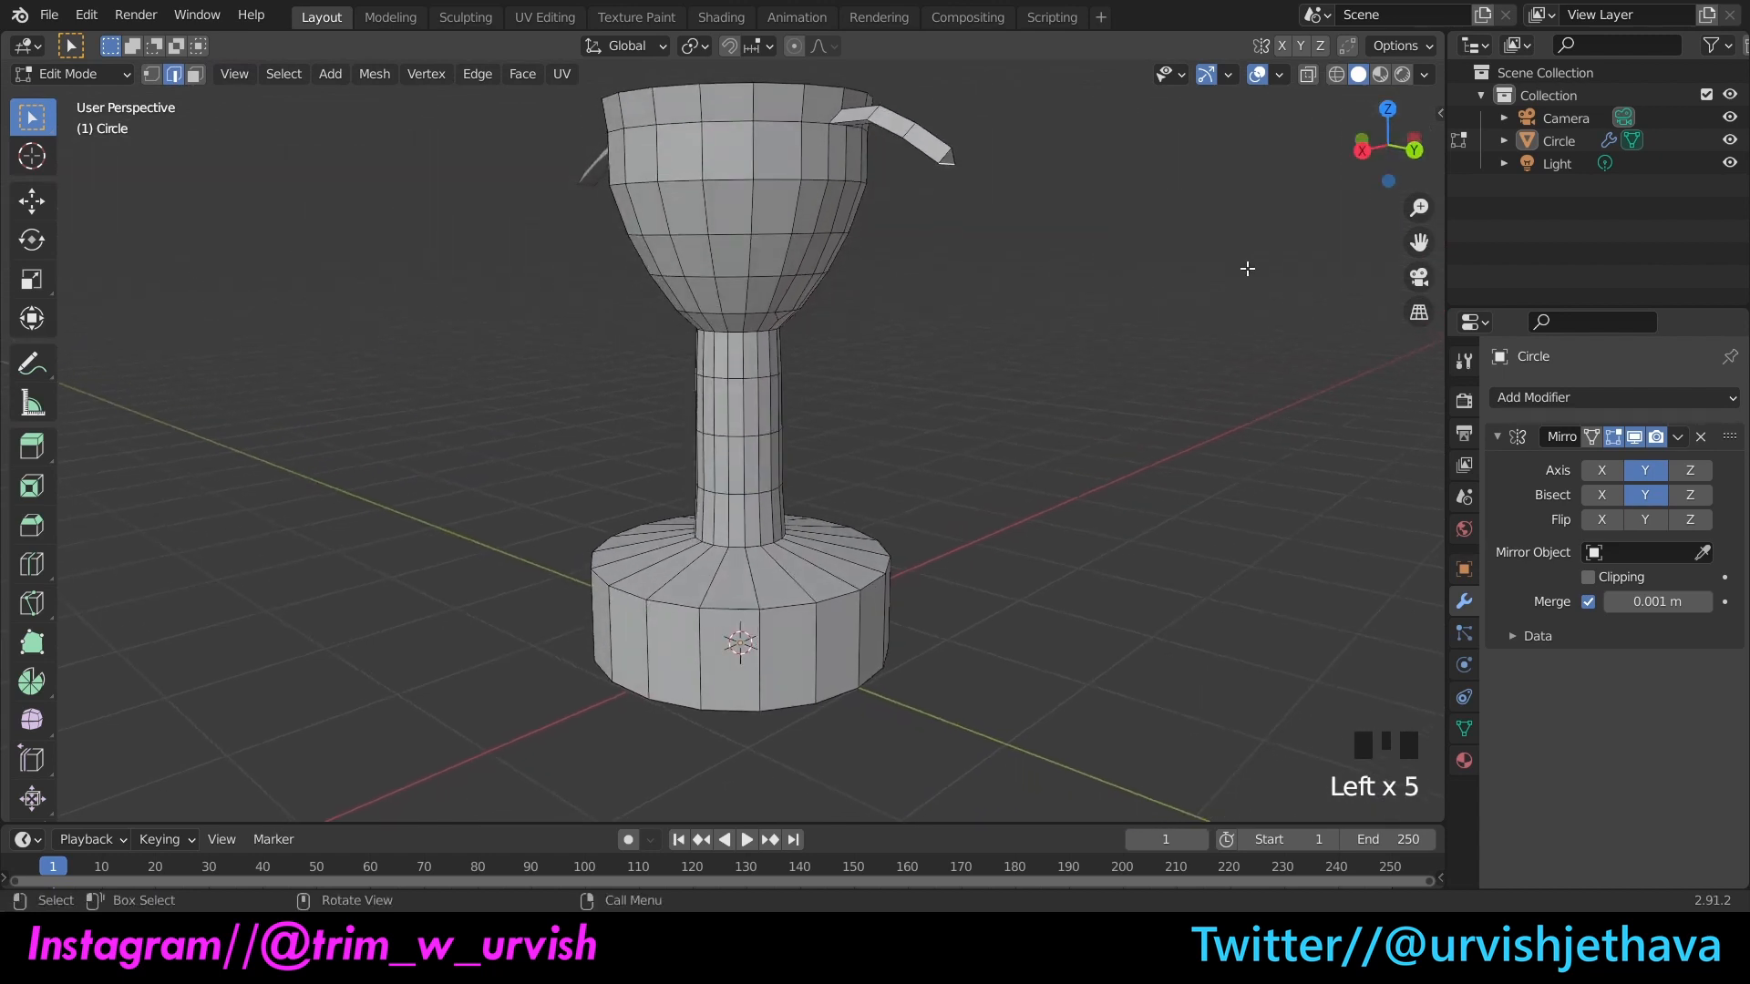
key(g)
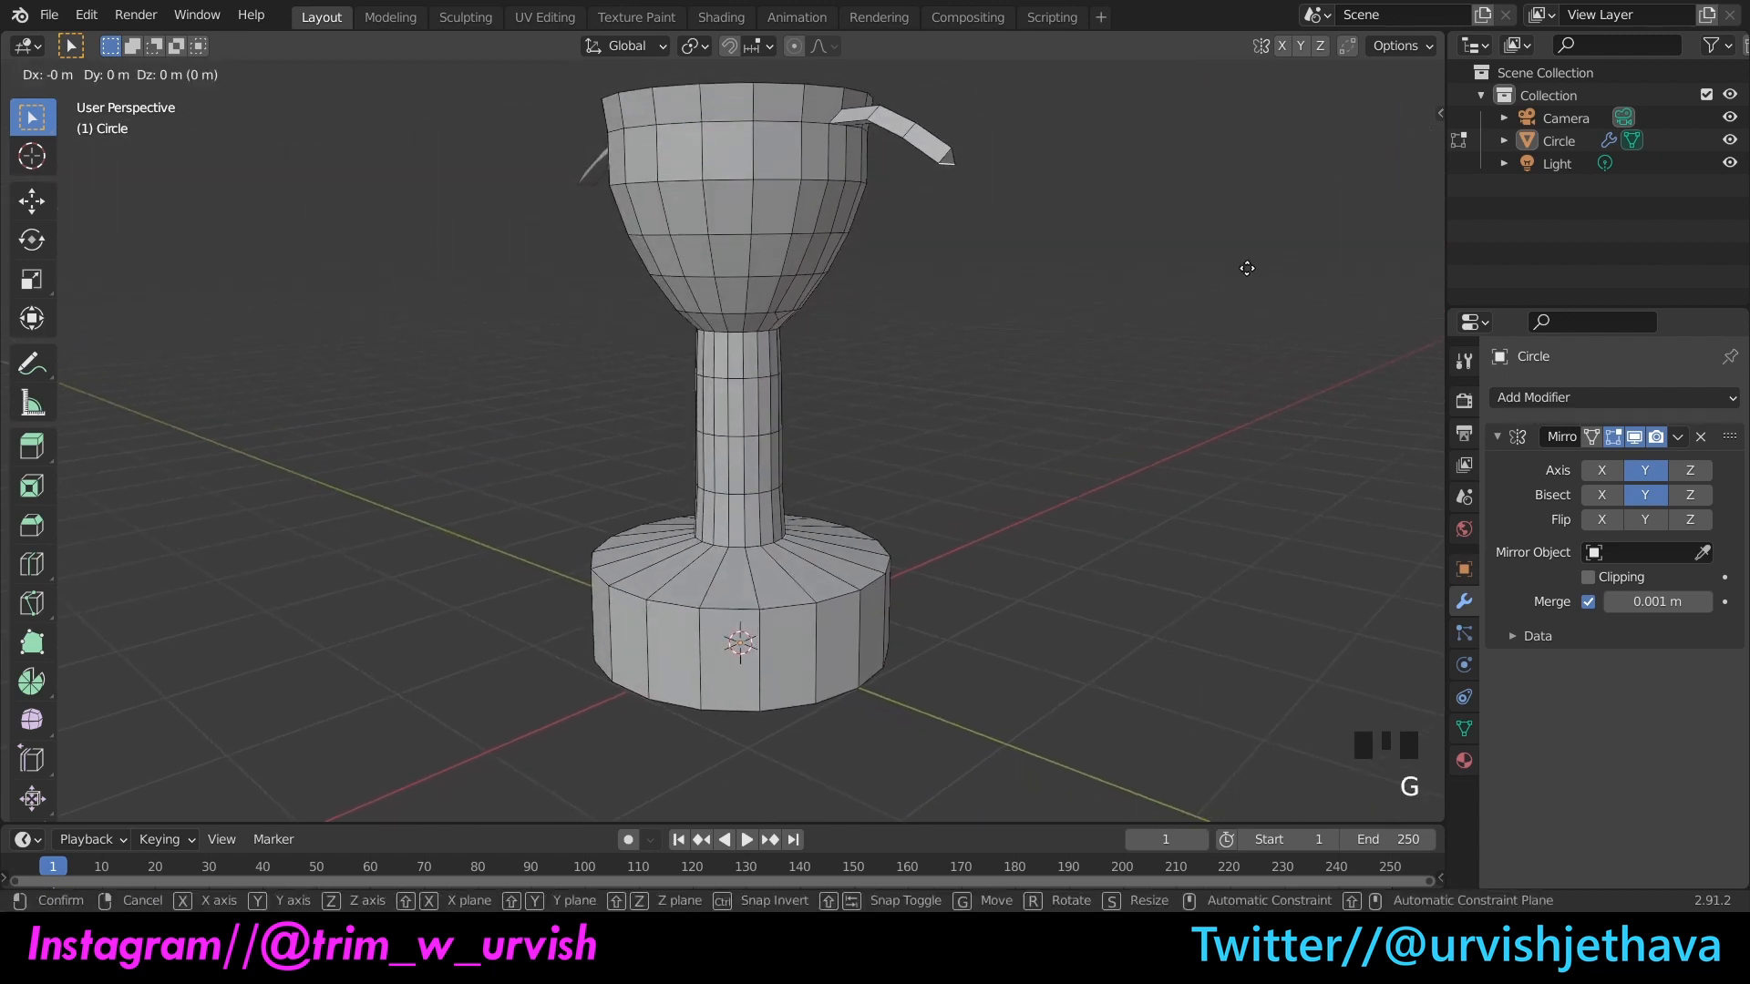
key(y)
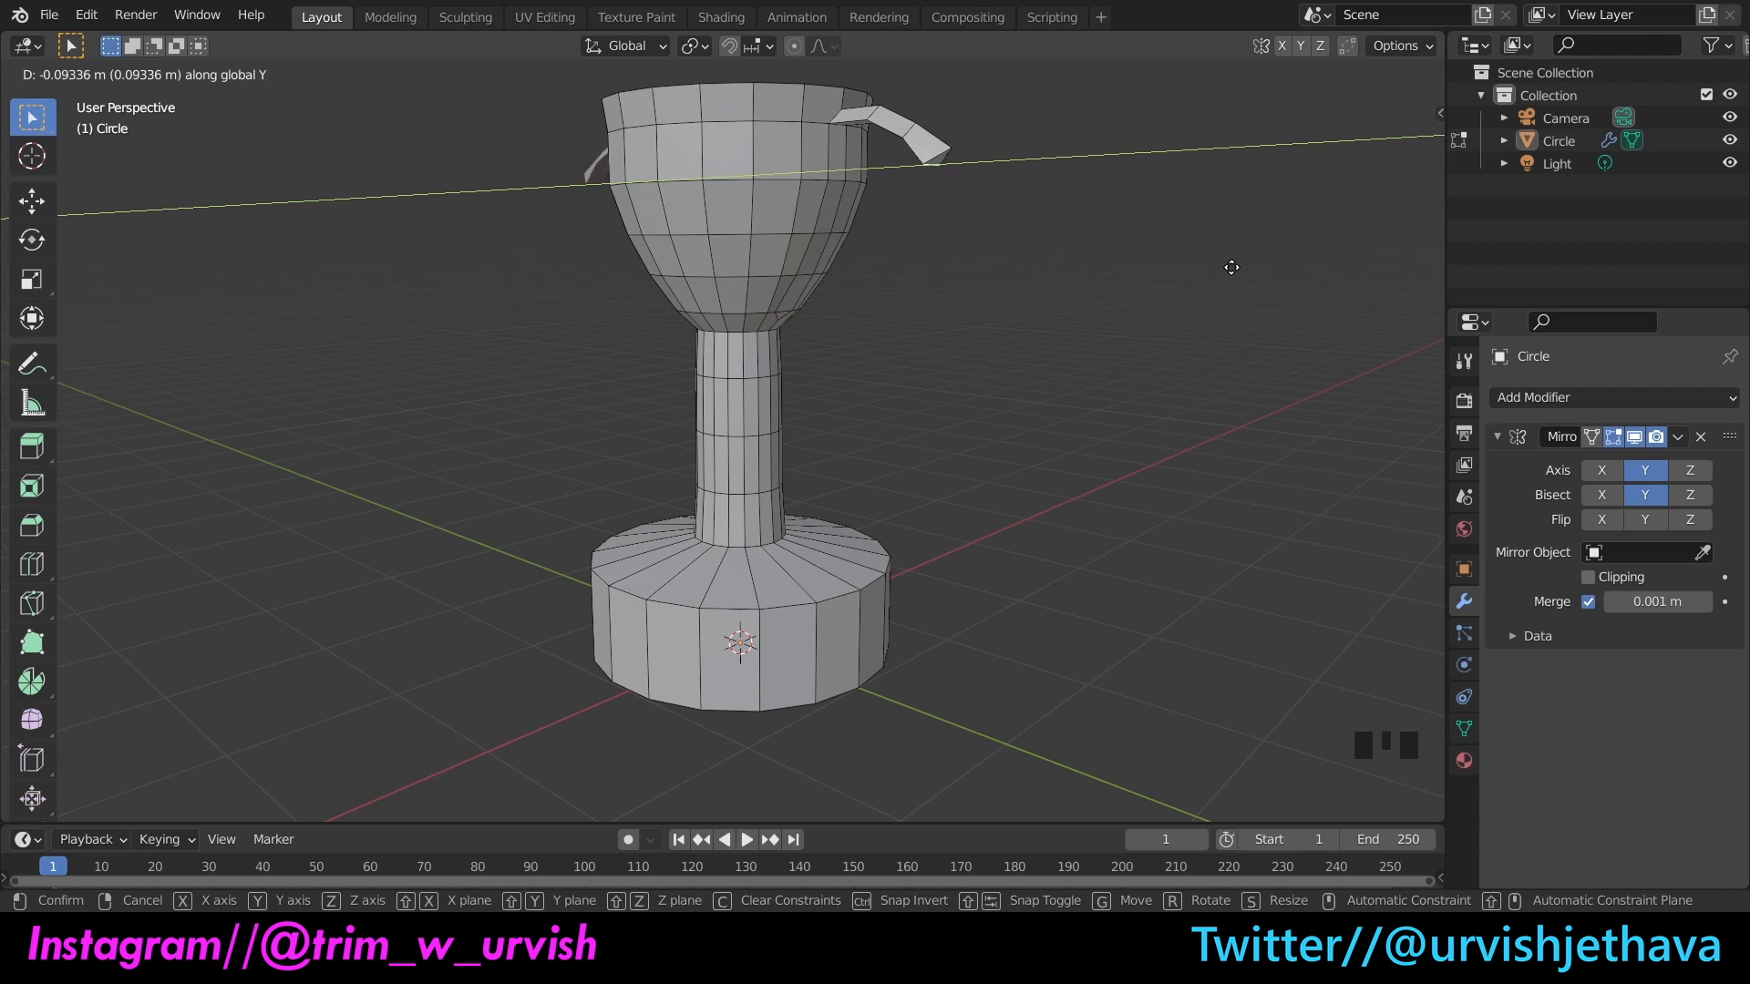
click(1232, 267)
Step: Move the upper outer corner vertex of the handle's end about 0.04 m inward along global Y and clear the selection
drag(1393, 146, 482, 175)
click(150, 76)
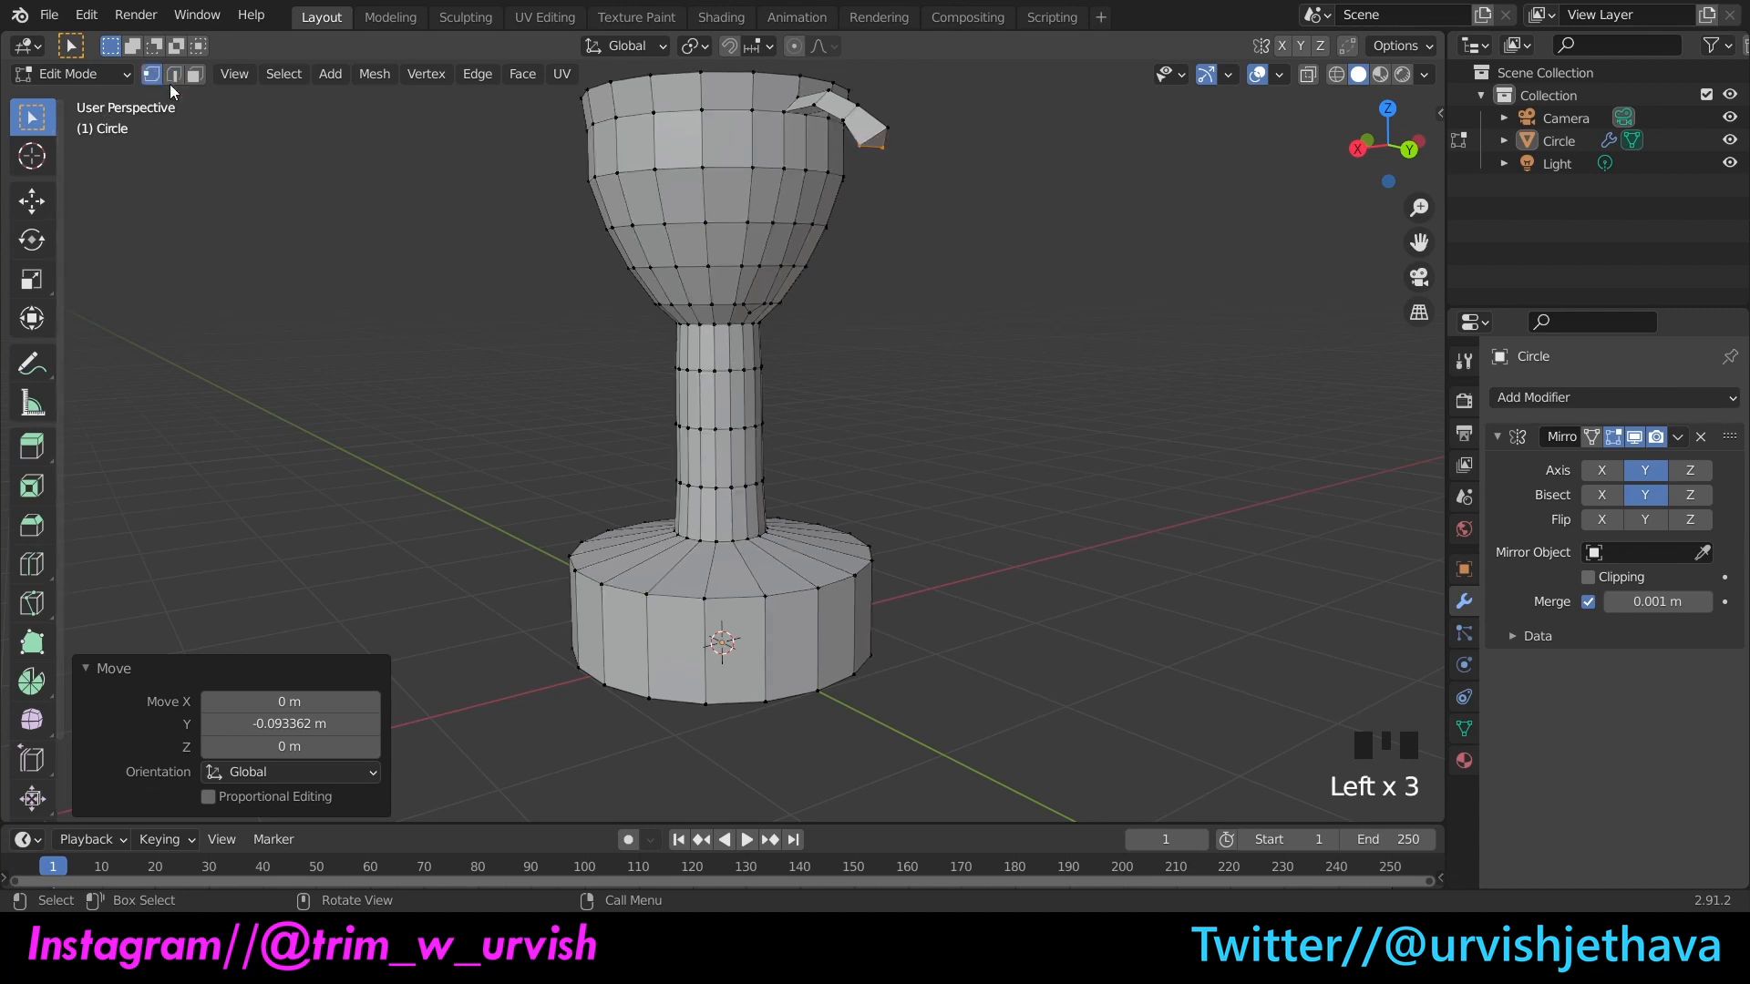
click(930, 137)
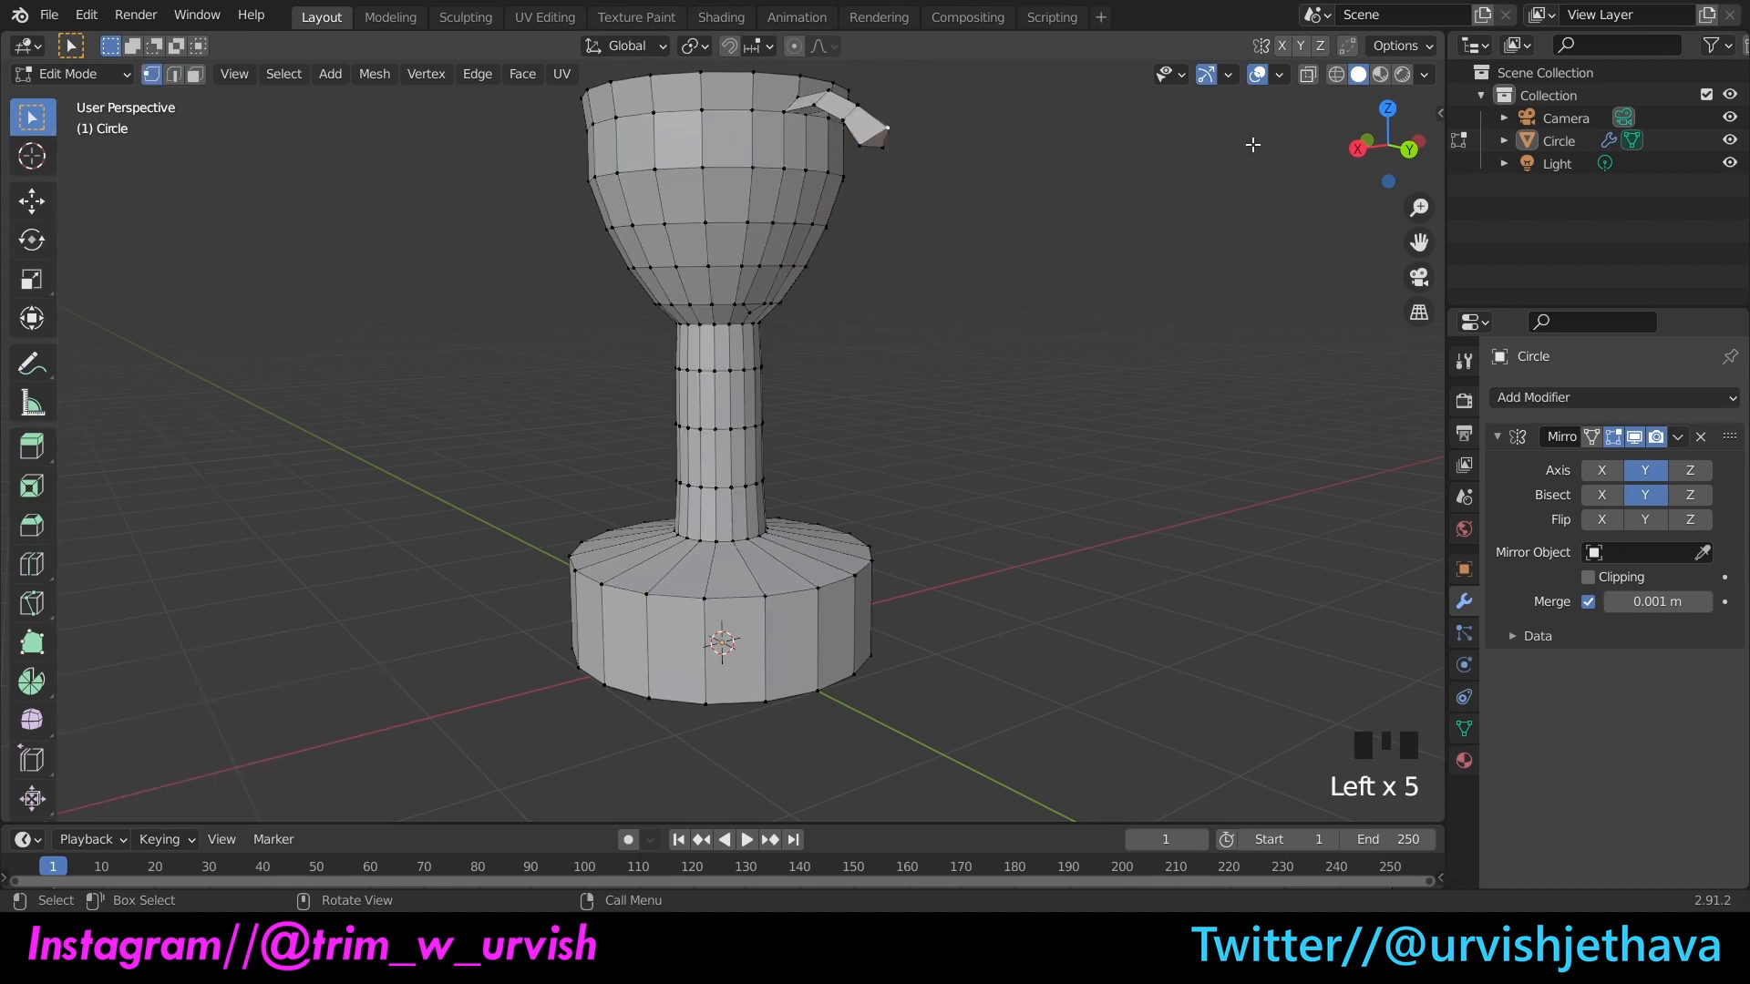
drag(1362, 159, 1394, 157)
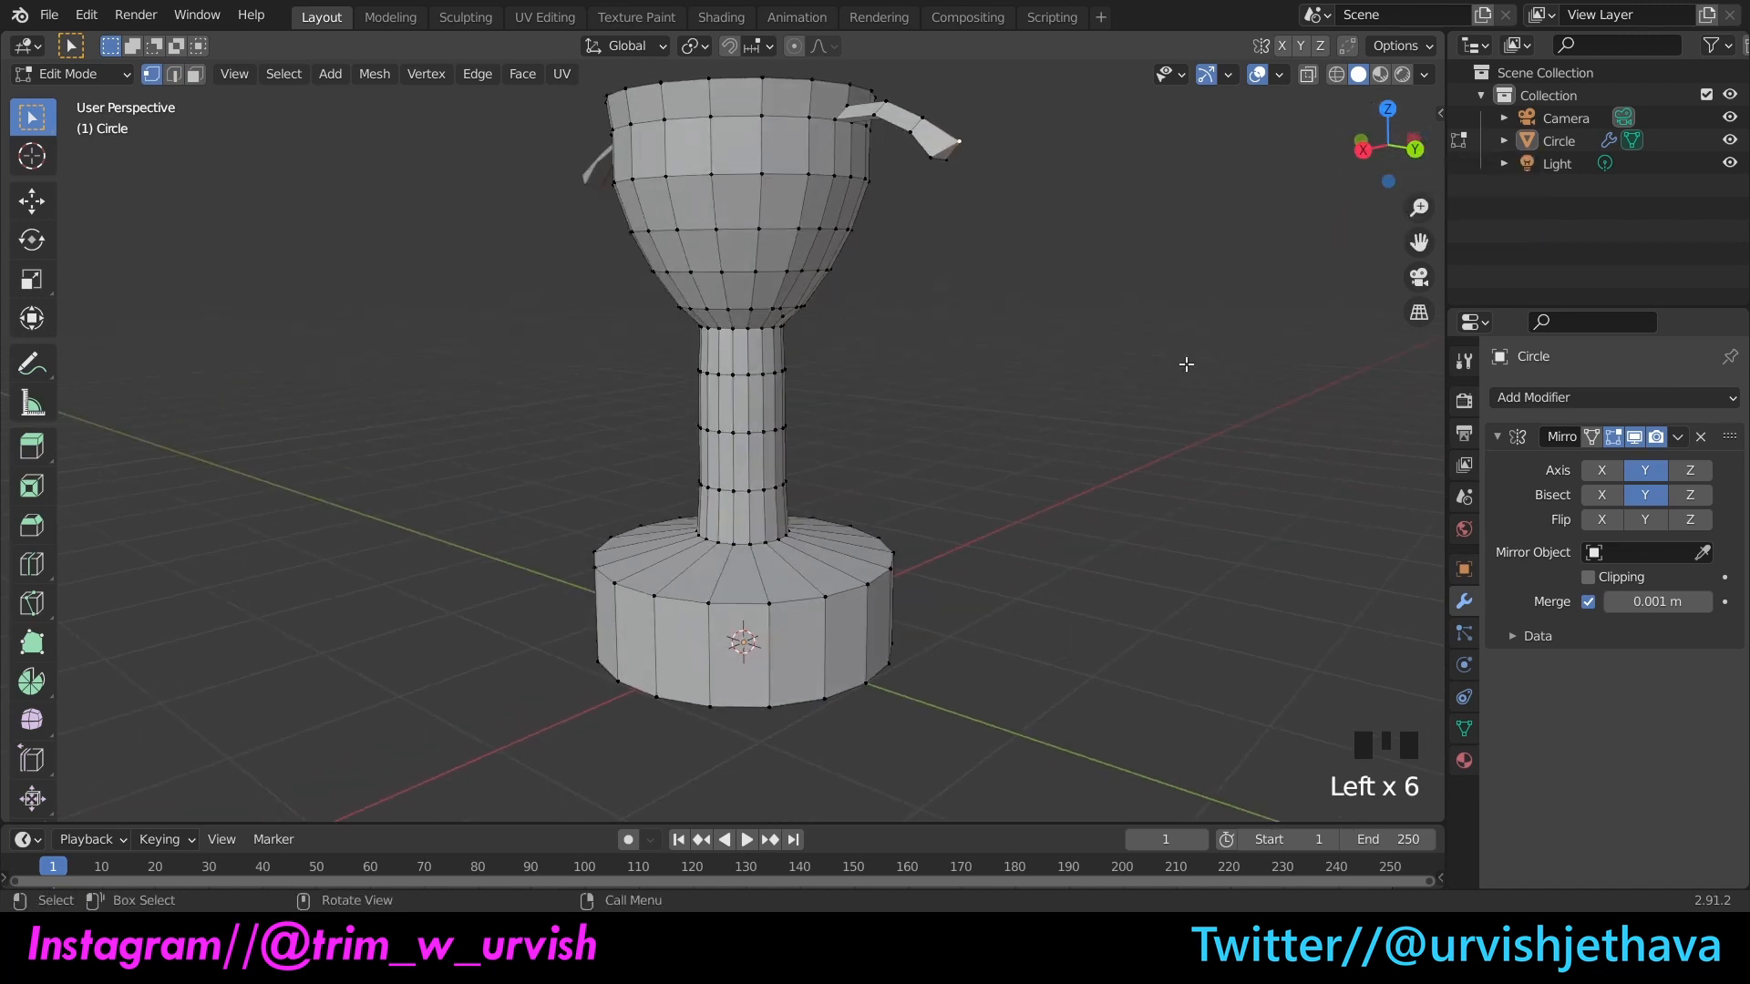
key(g)
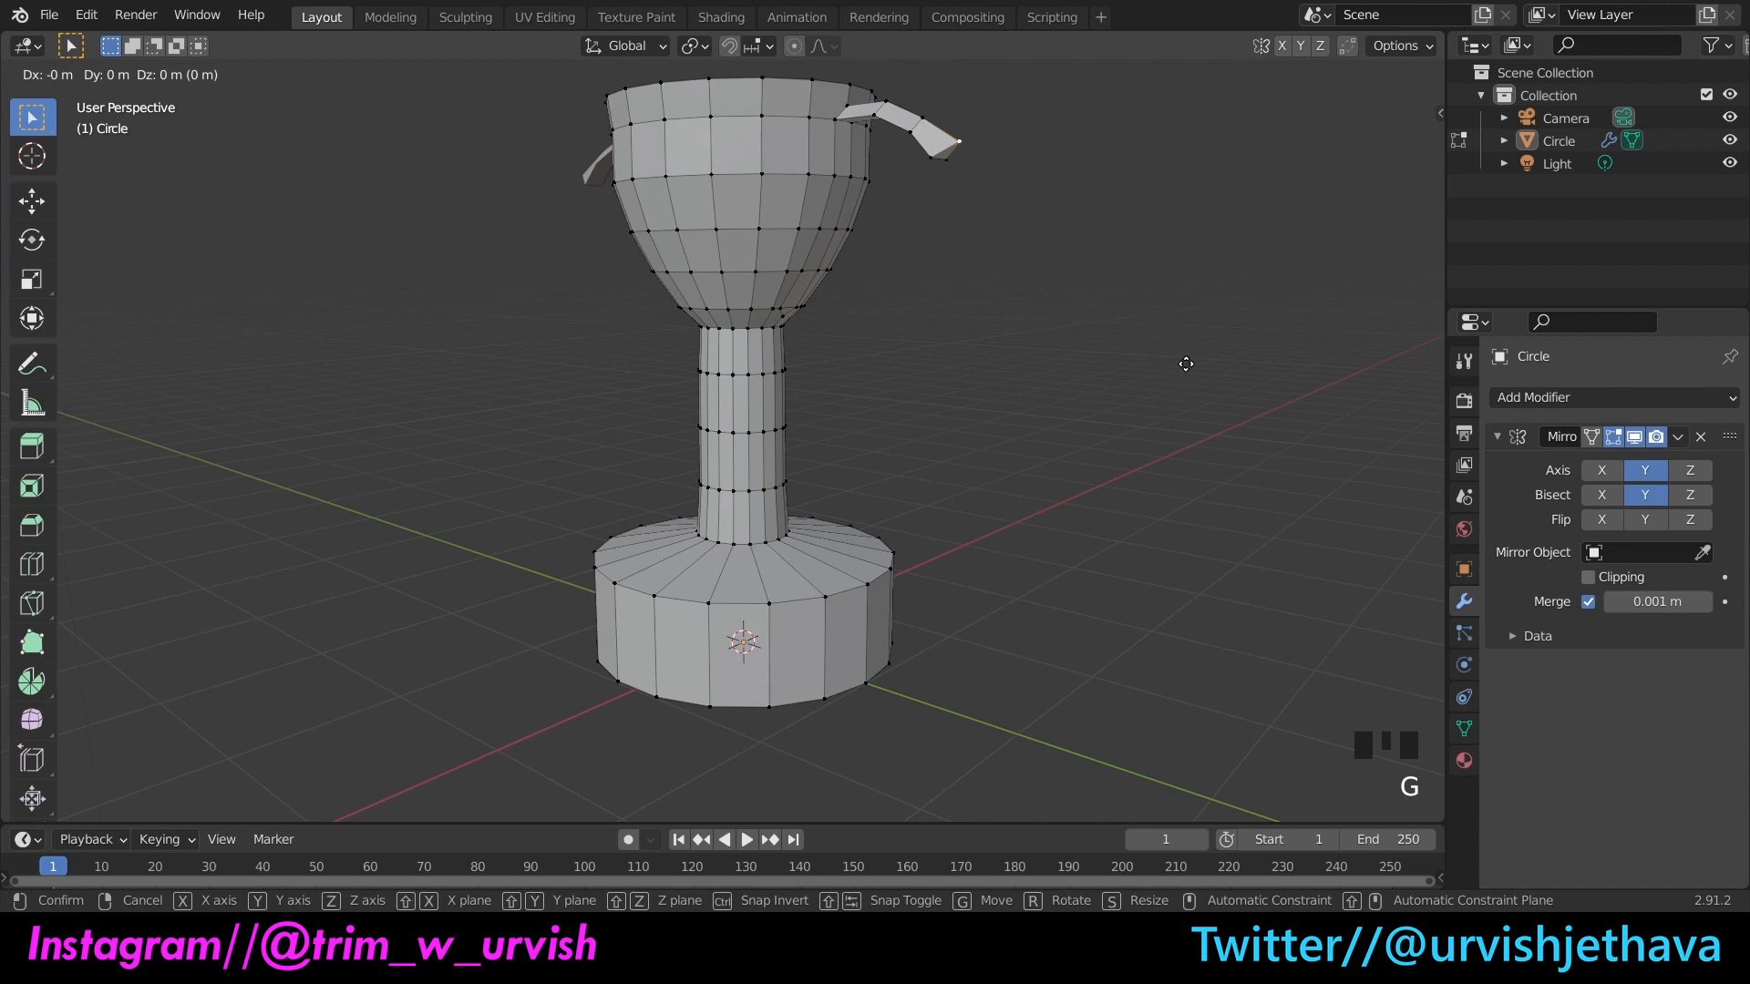
key(y)
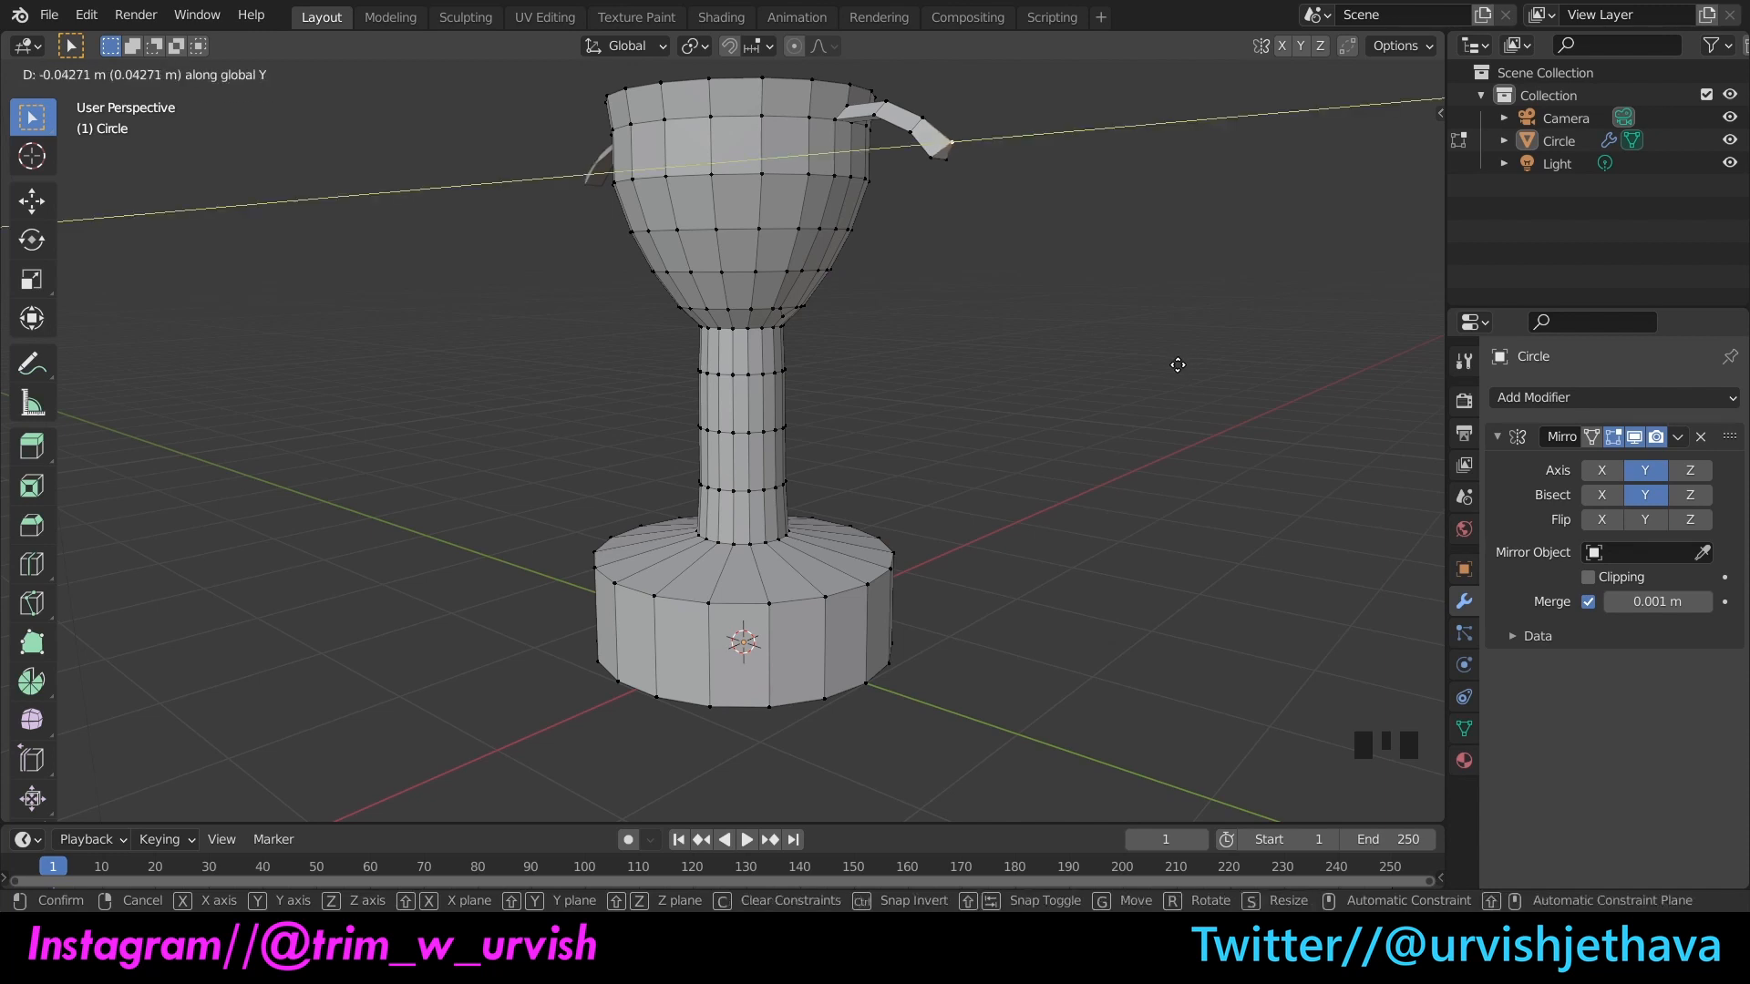
click(1176, 364)
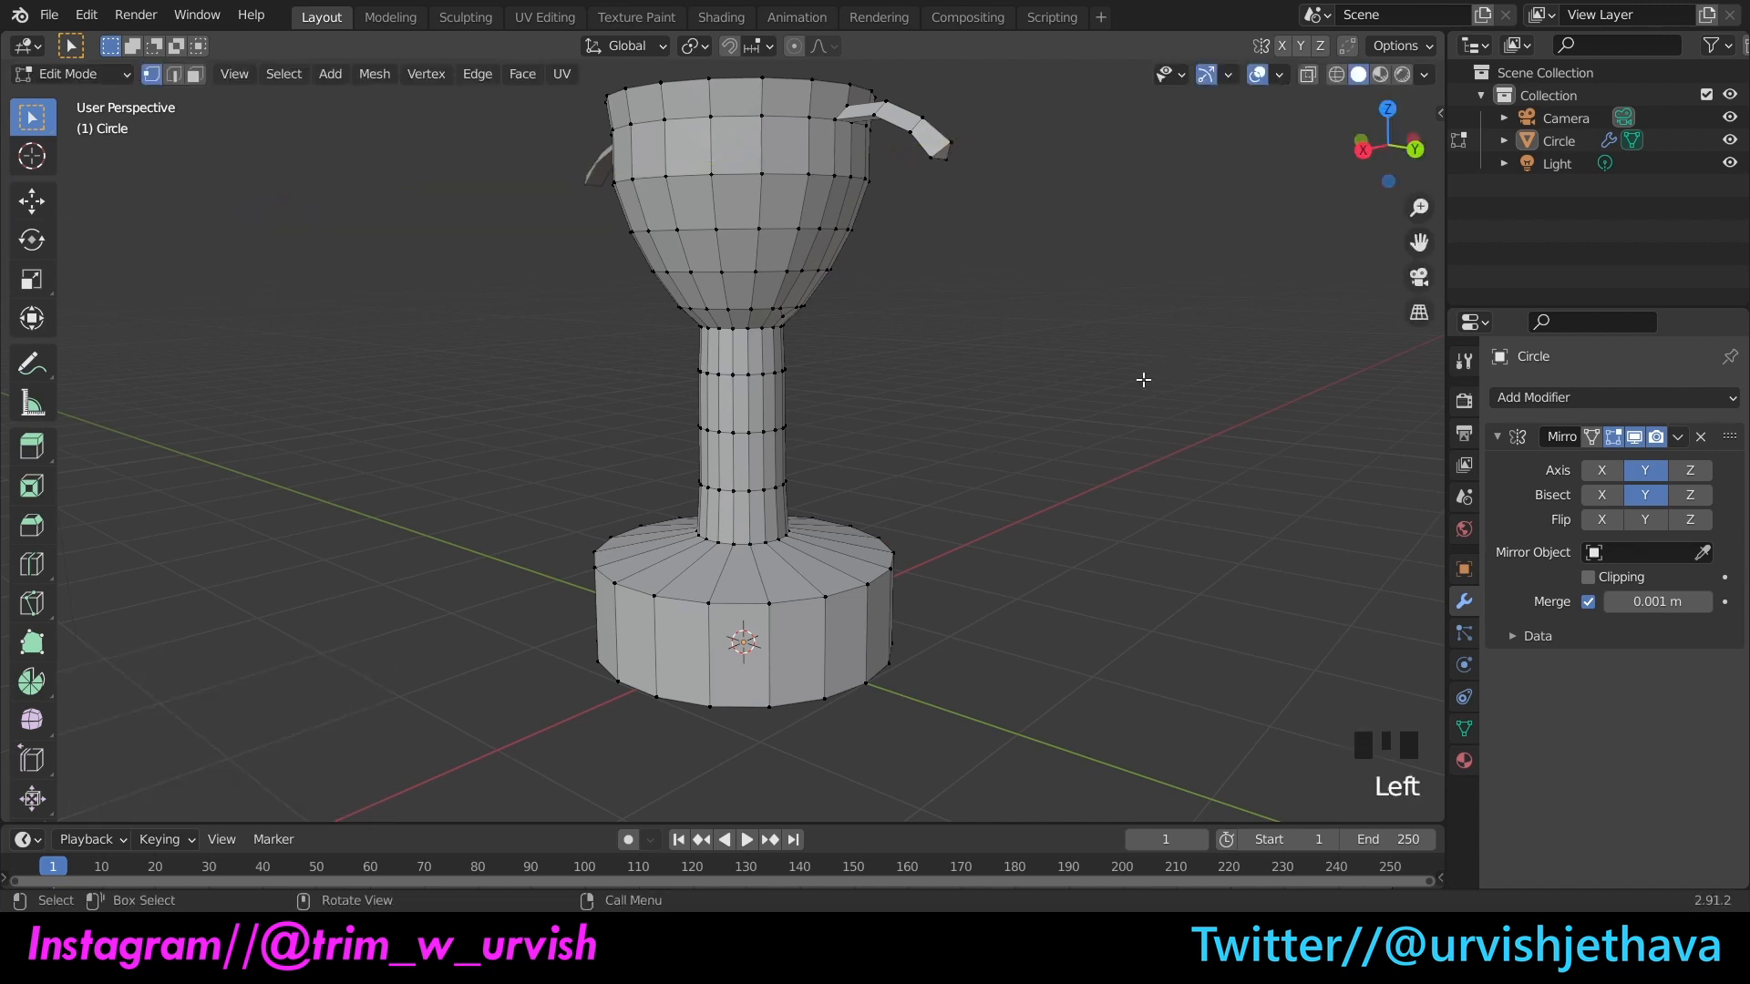
click(1069, 275)
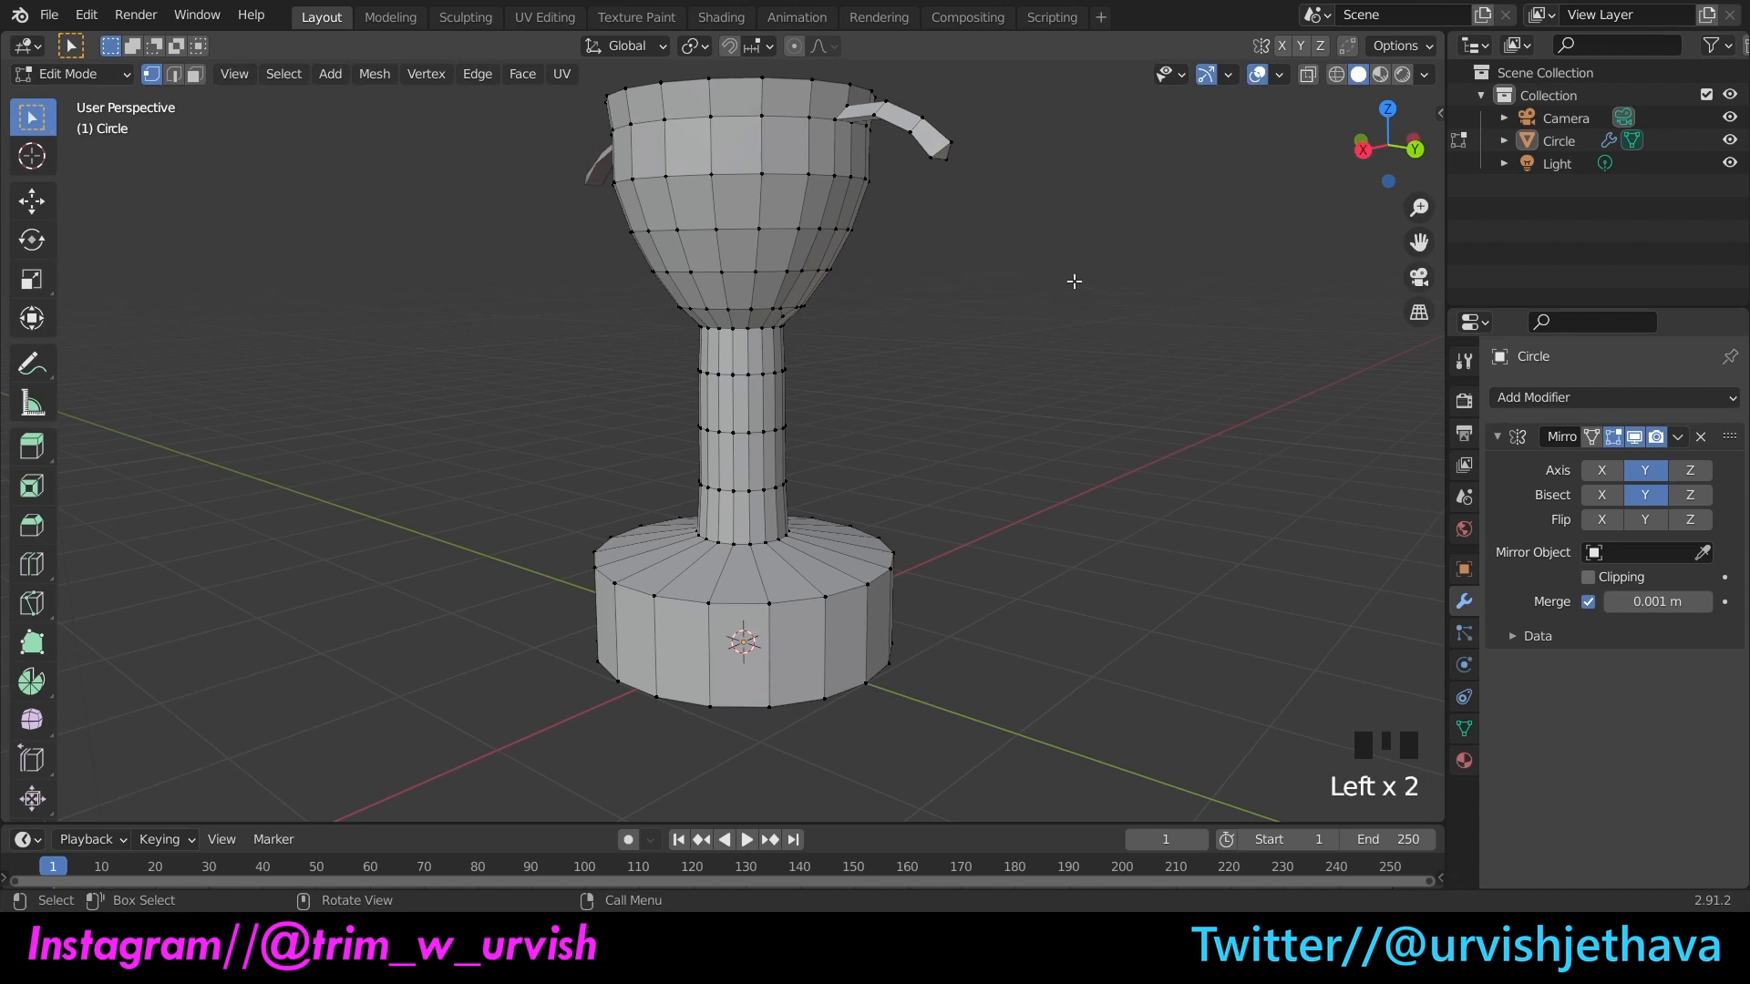
Step: Raise the lower edge of the handle's end about 0.03 m along global Z and clear the selection
click(173, 74)
click(939, 159)
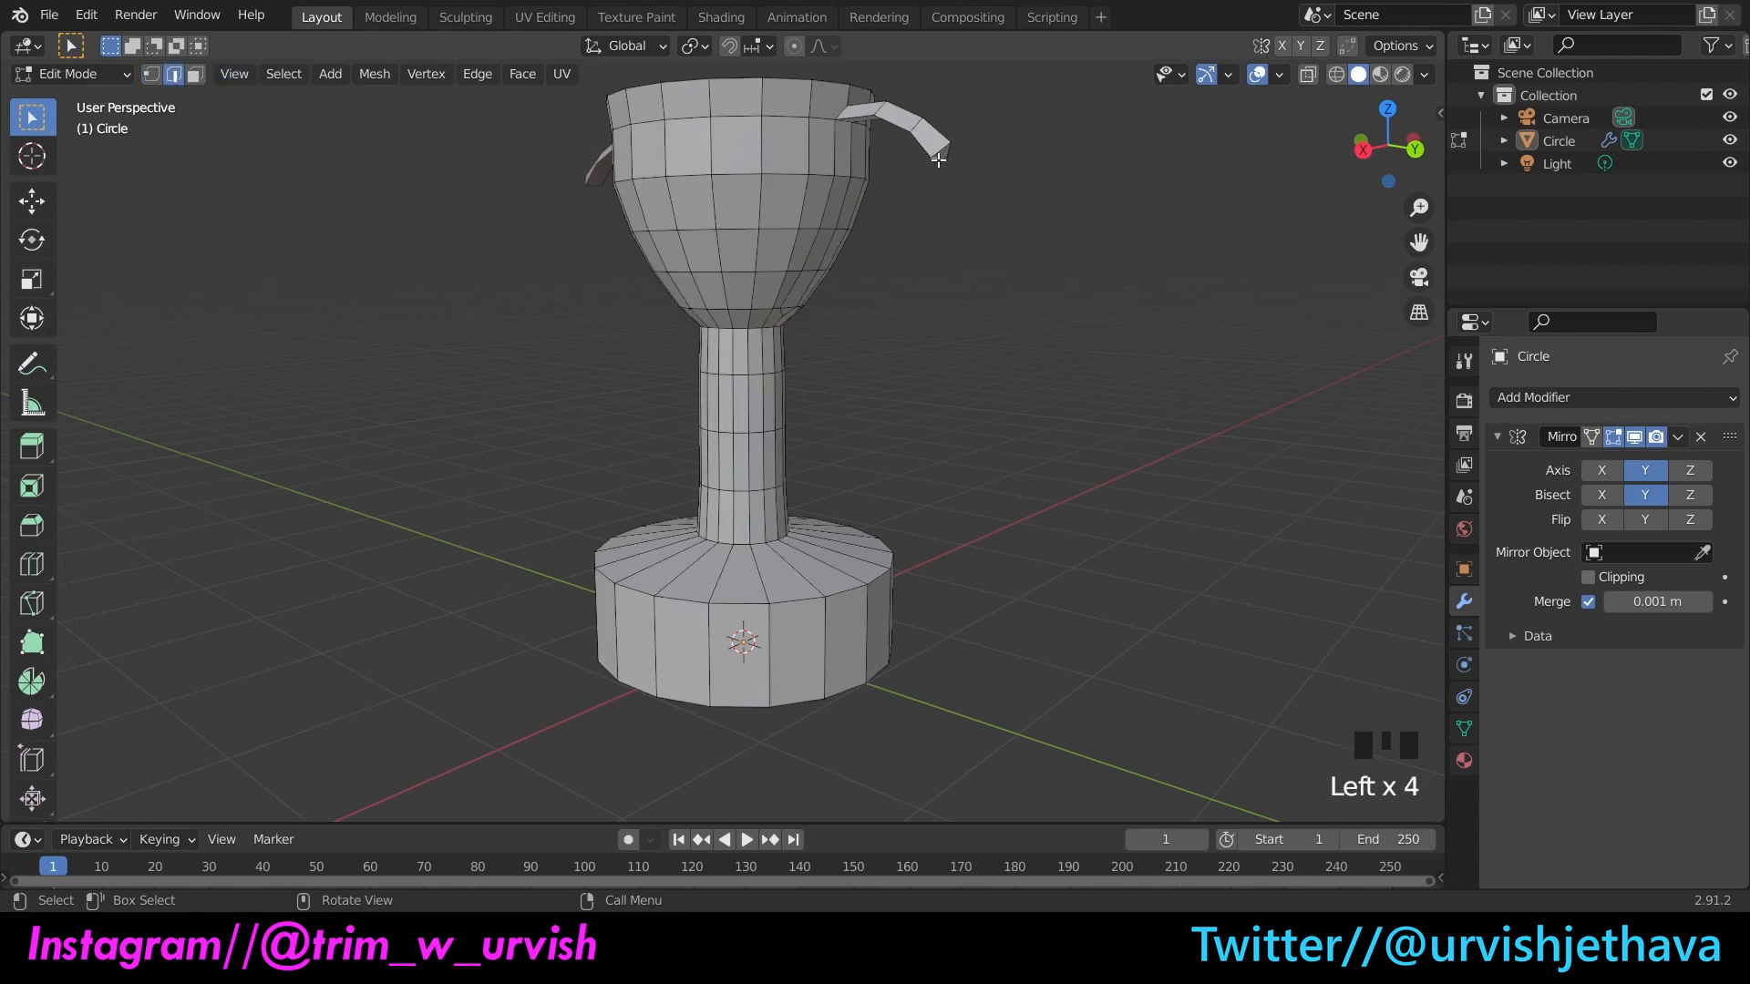
key(g)
key(z)
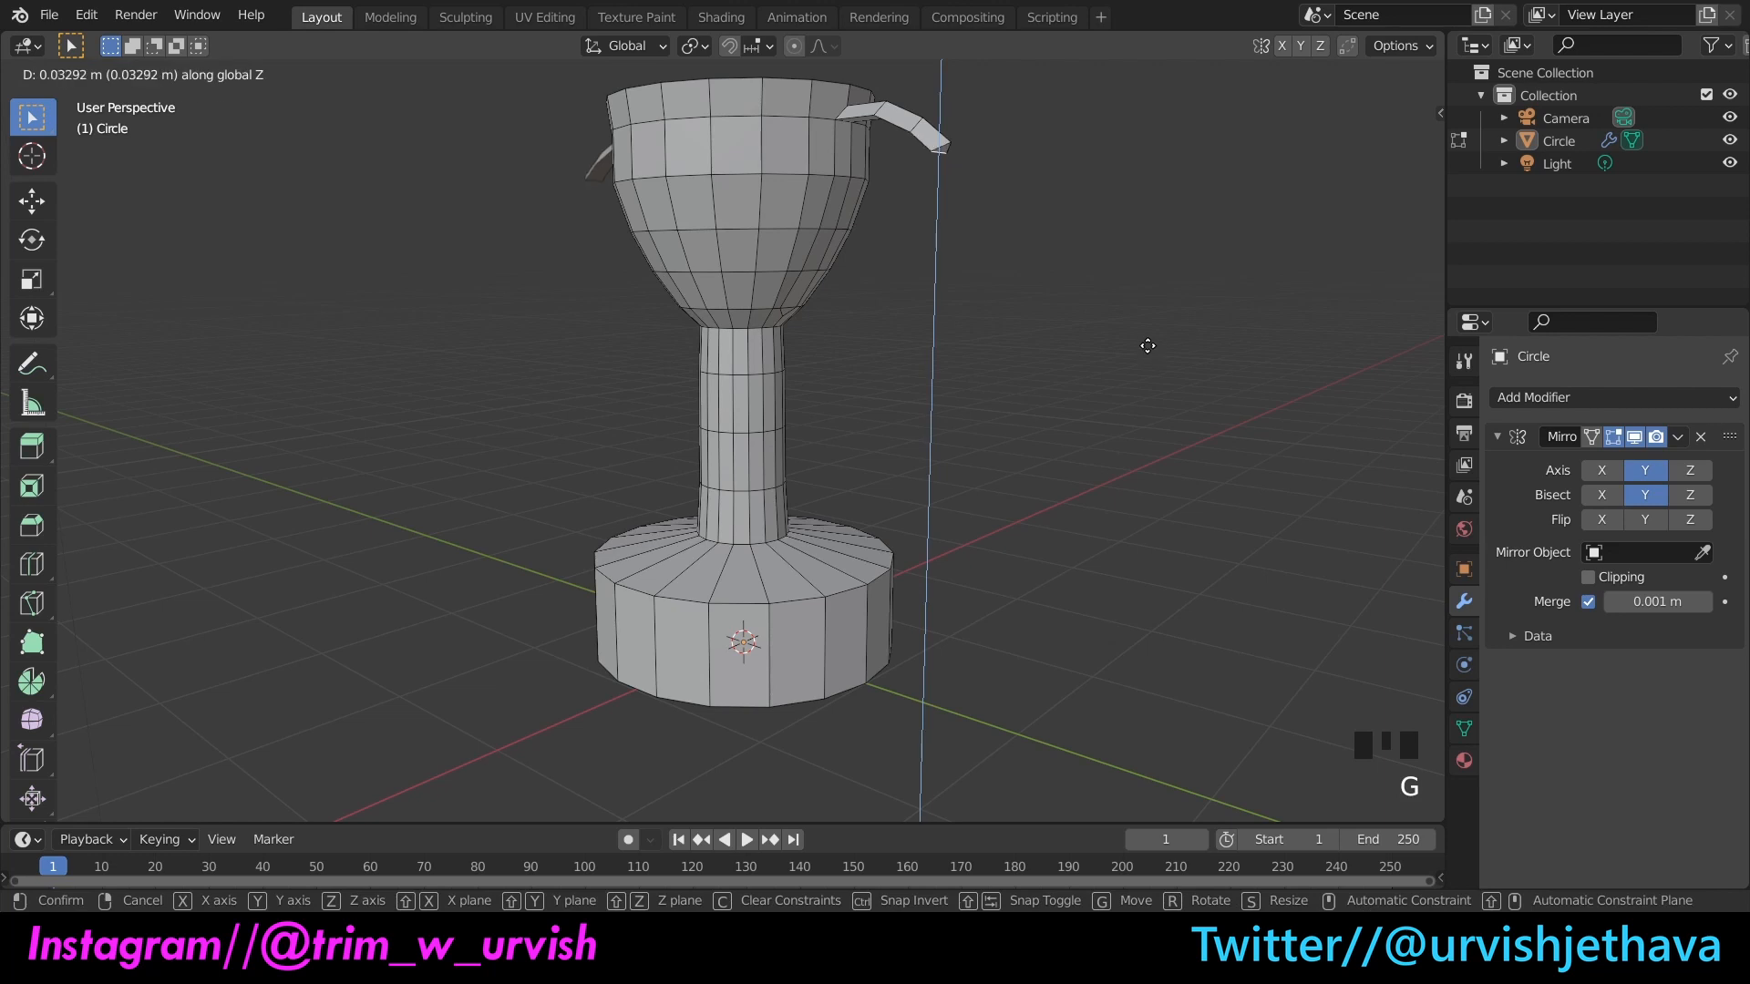
click(1148, 349)
click(1149, 349)
Step: Lower the outer corner vertex of the handle's end about 0.02 m along global Z
drag(1367, 159, 1340, 182)
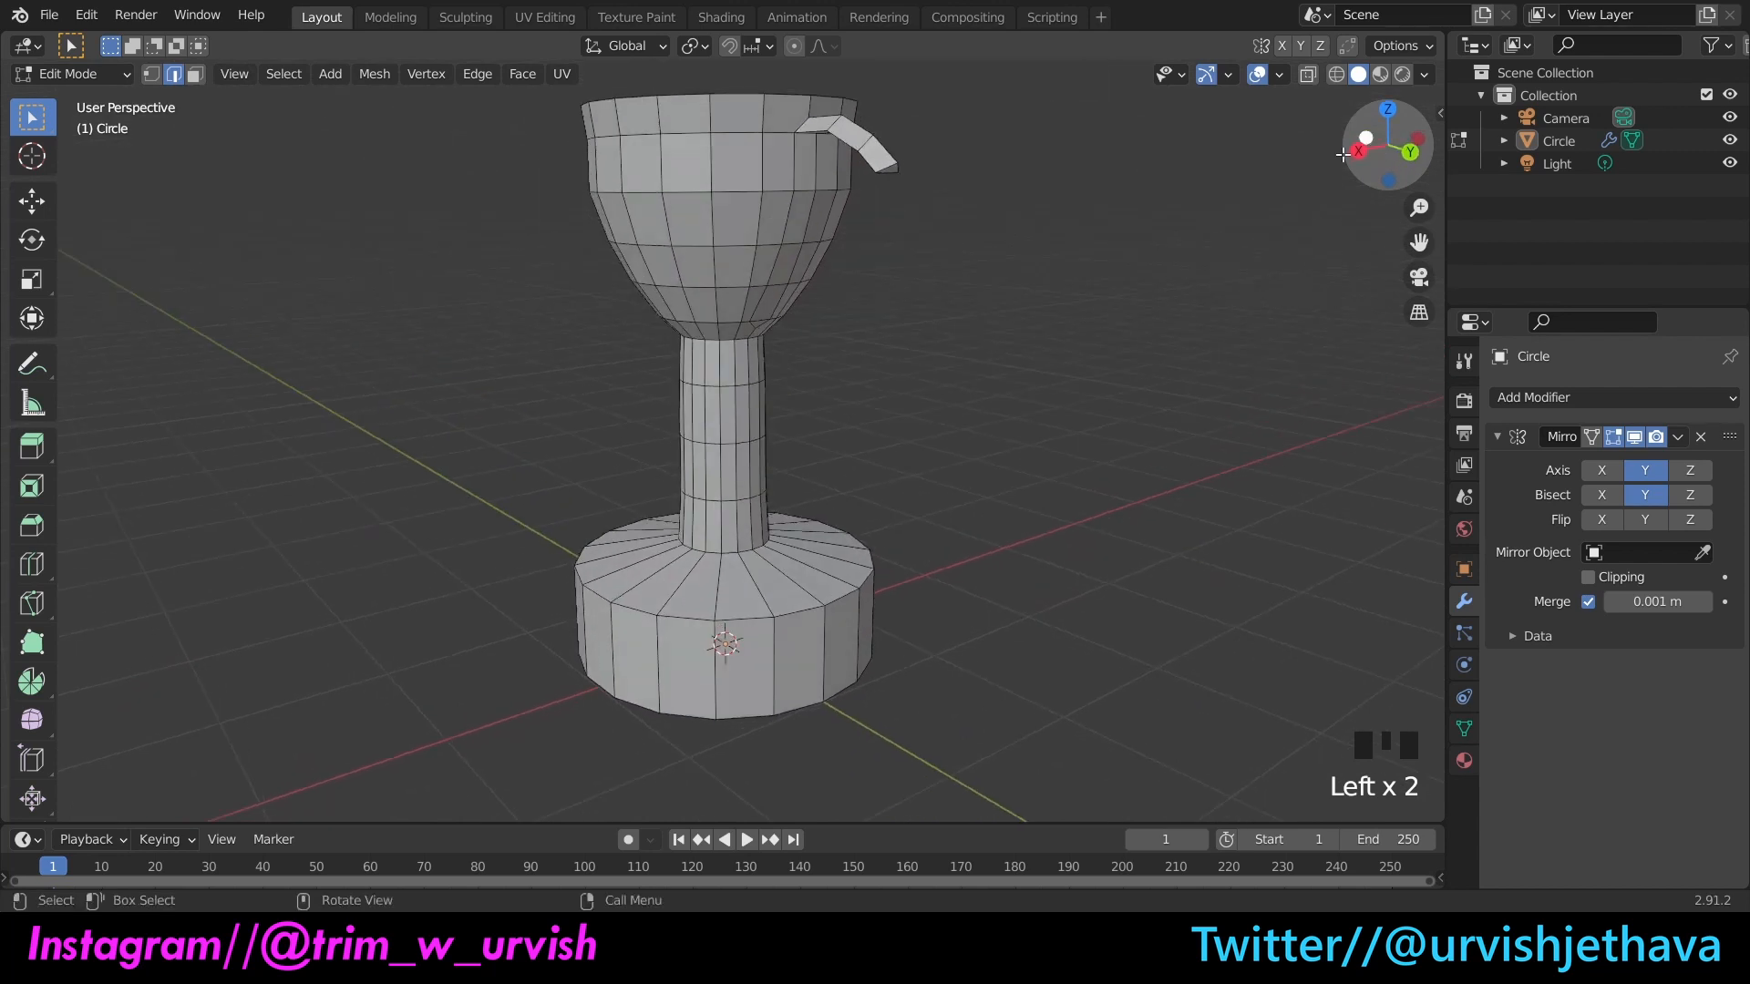
click(151, 74)
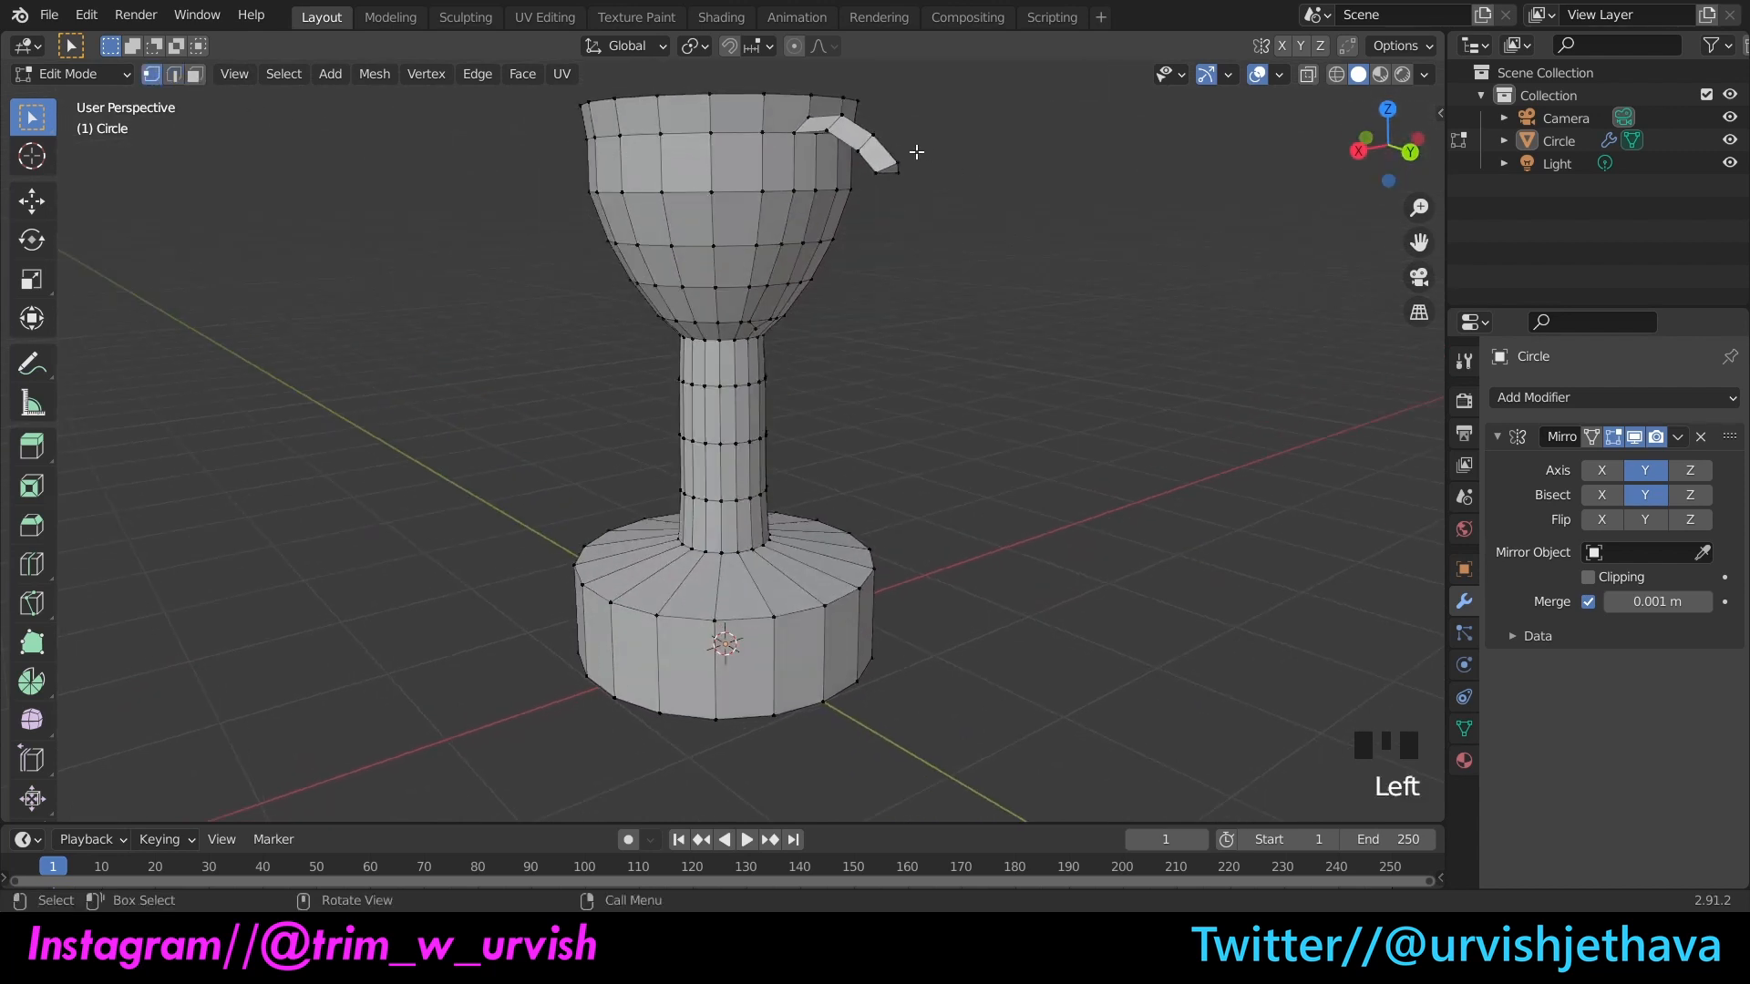
click(894, 163)
drag(1404, 148, 1355, 185)
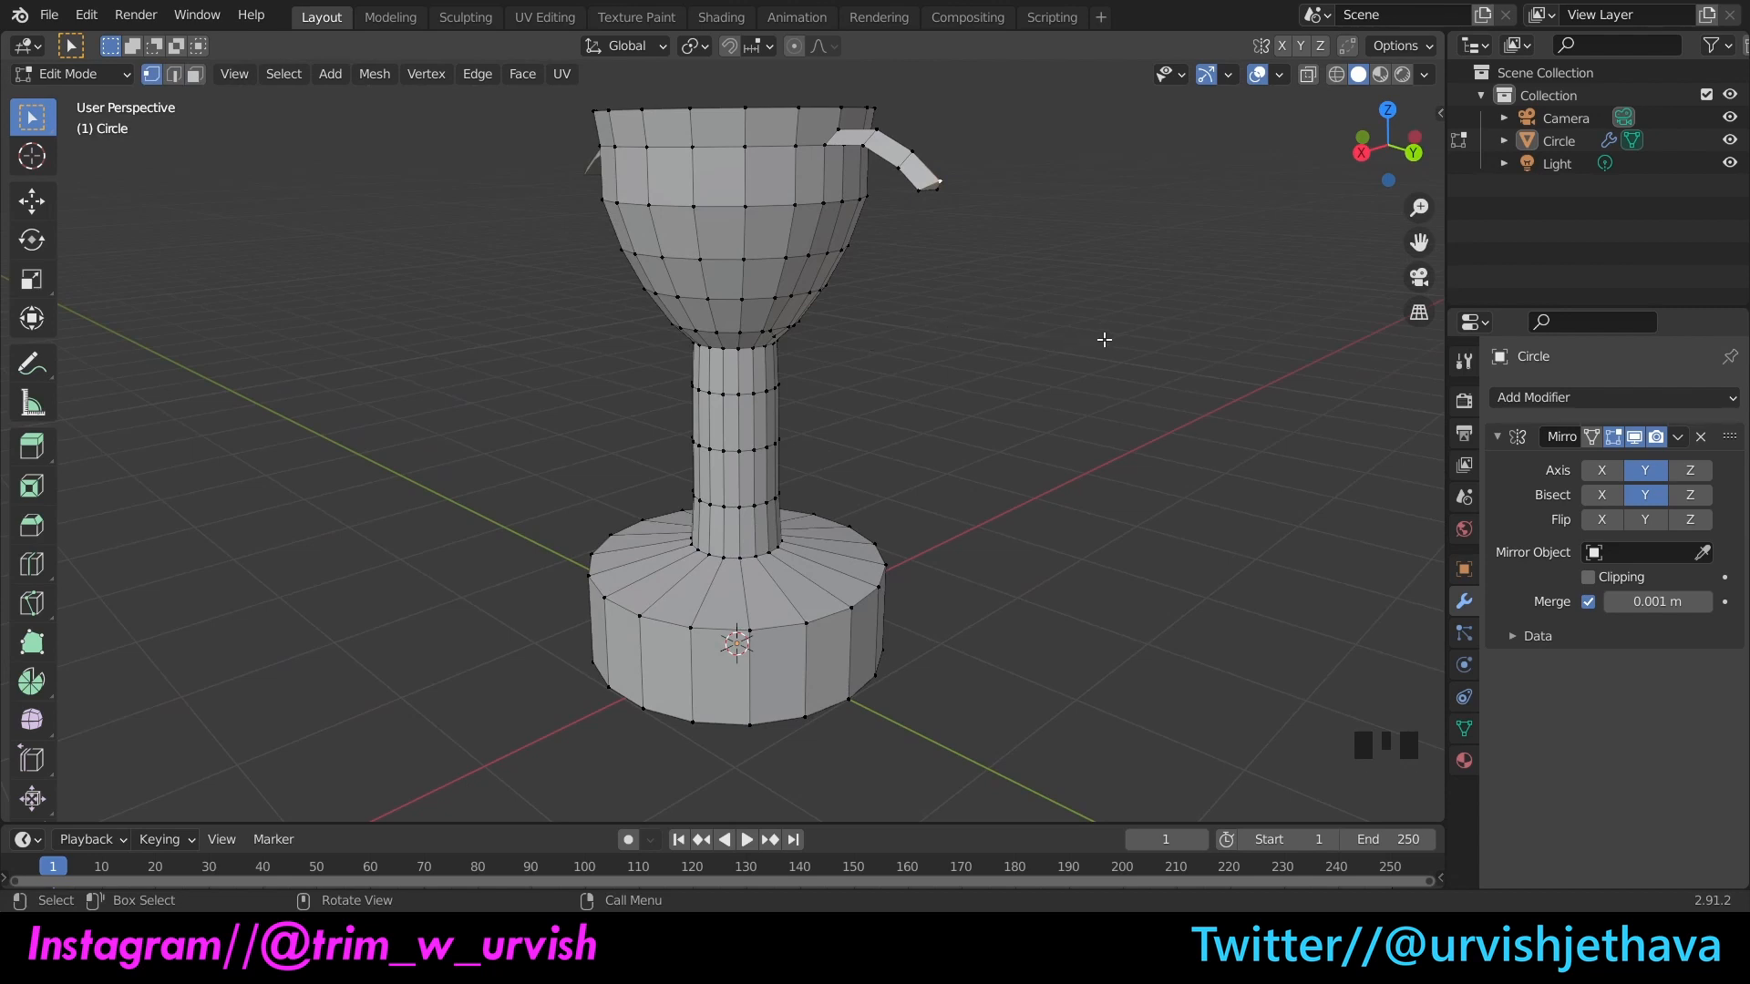
key(g)
key(z)
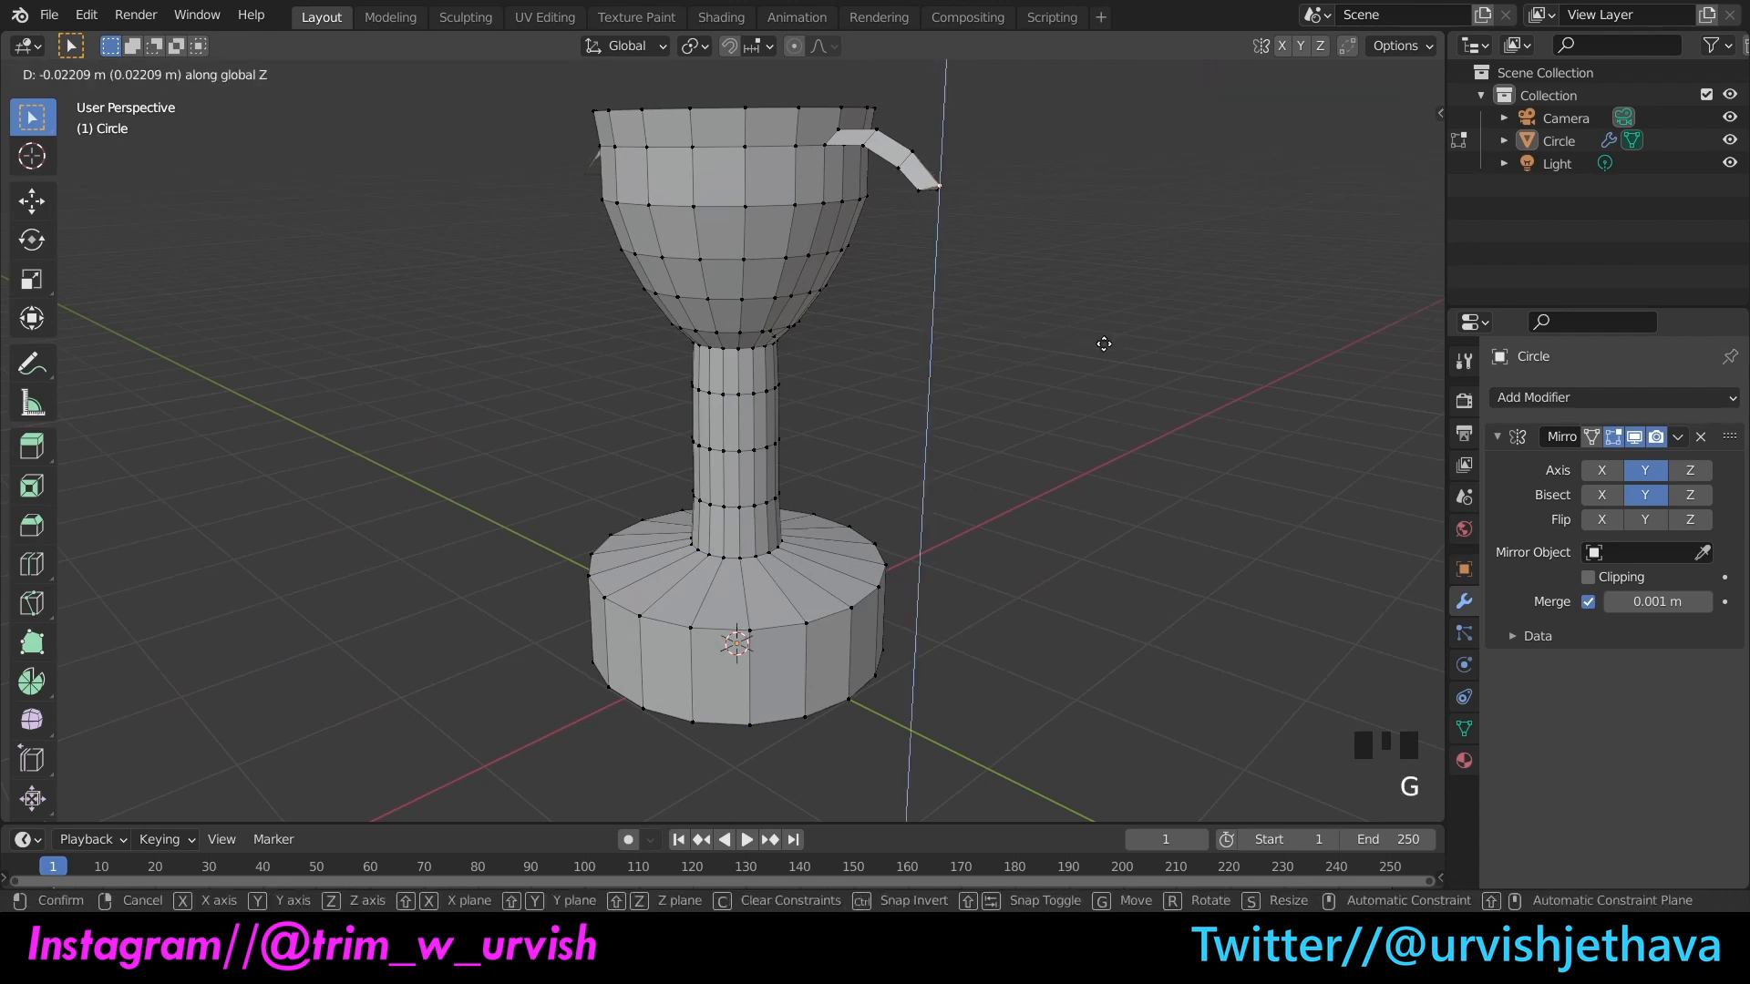
click(1102, 343)
Step: Extrude the handle's end face about 0.17 m straight down along global Z as another segment
drag(1370, 175, 1340, 180)
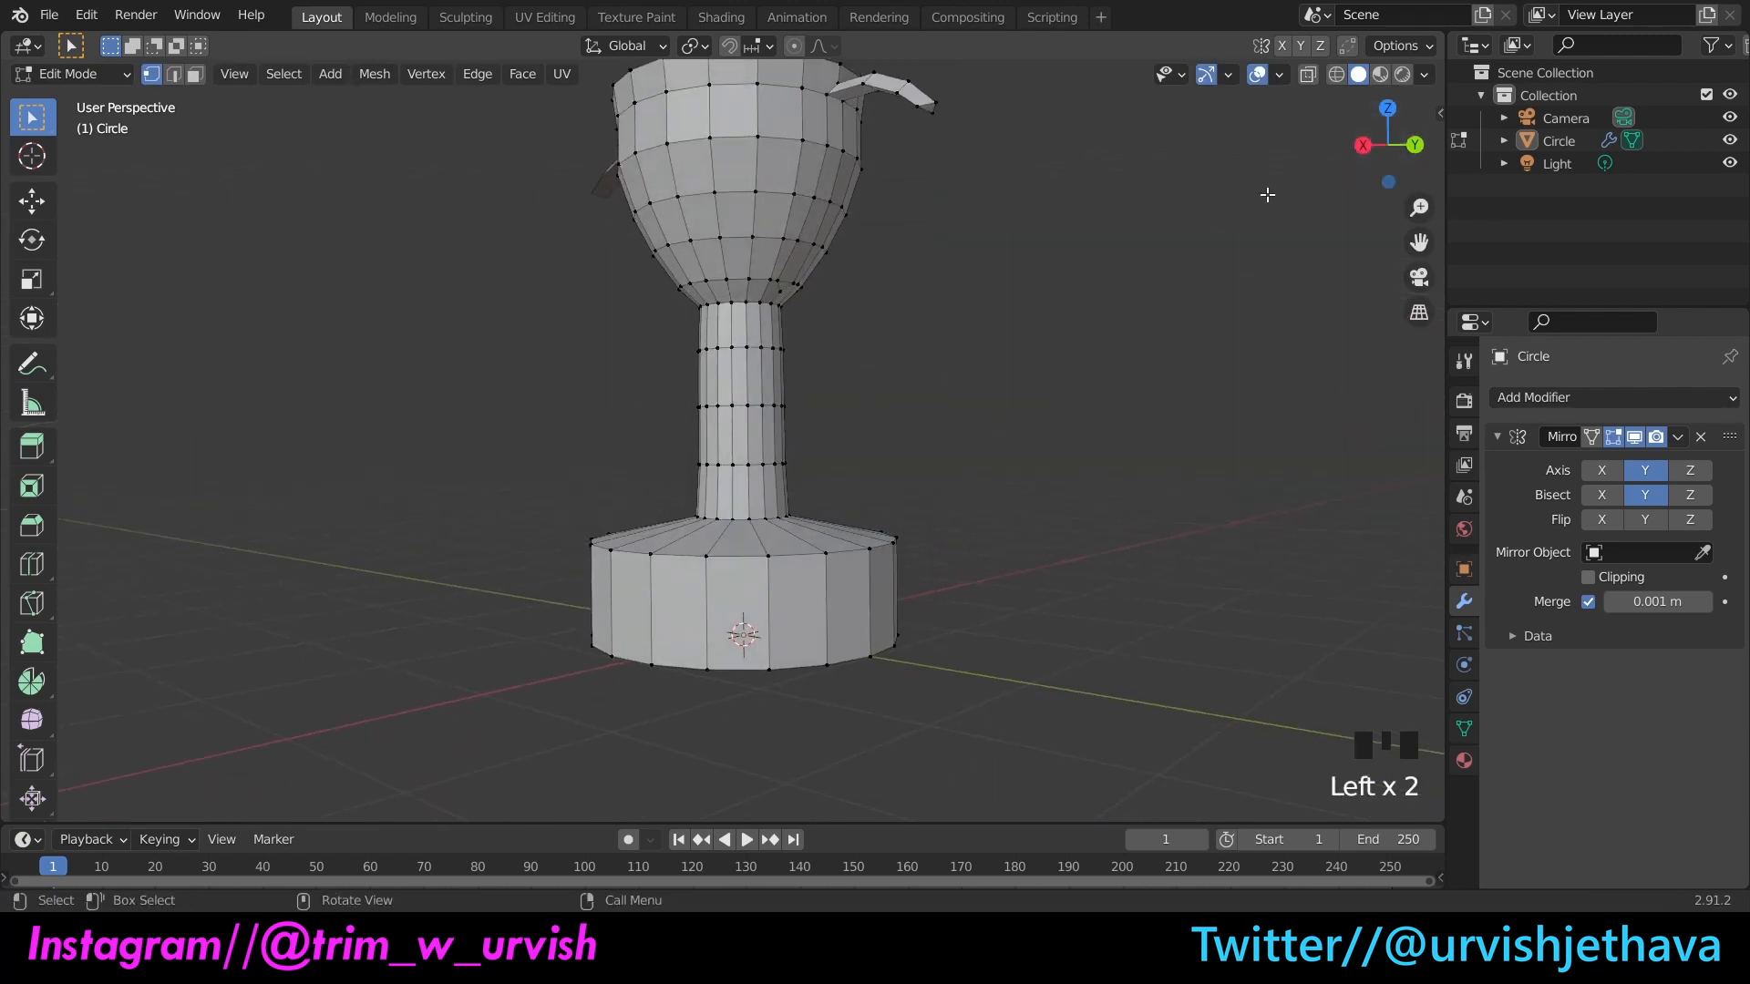
click(194, 75)
drag(1351, 141, 1075, 156)
scroll(1359, 154, down, 1)
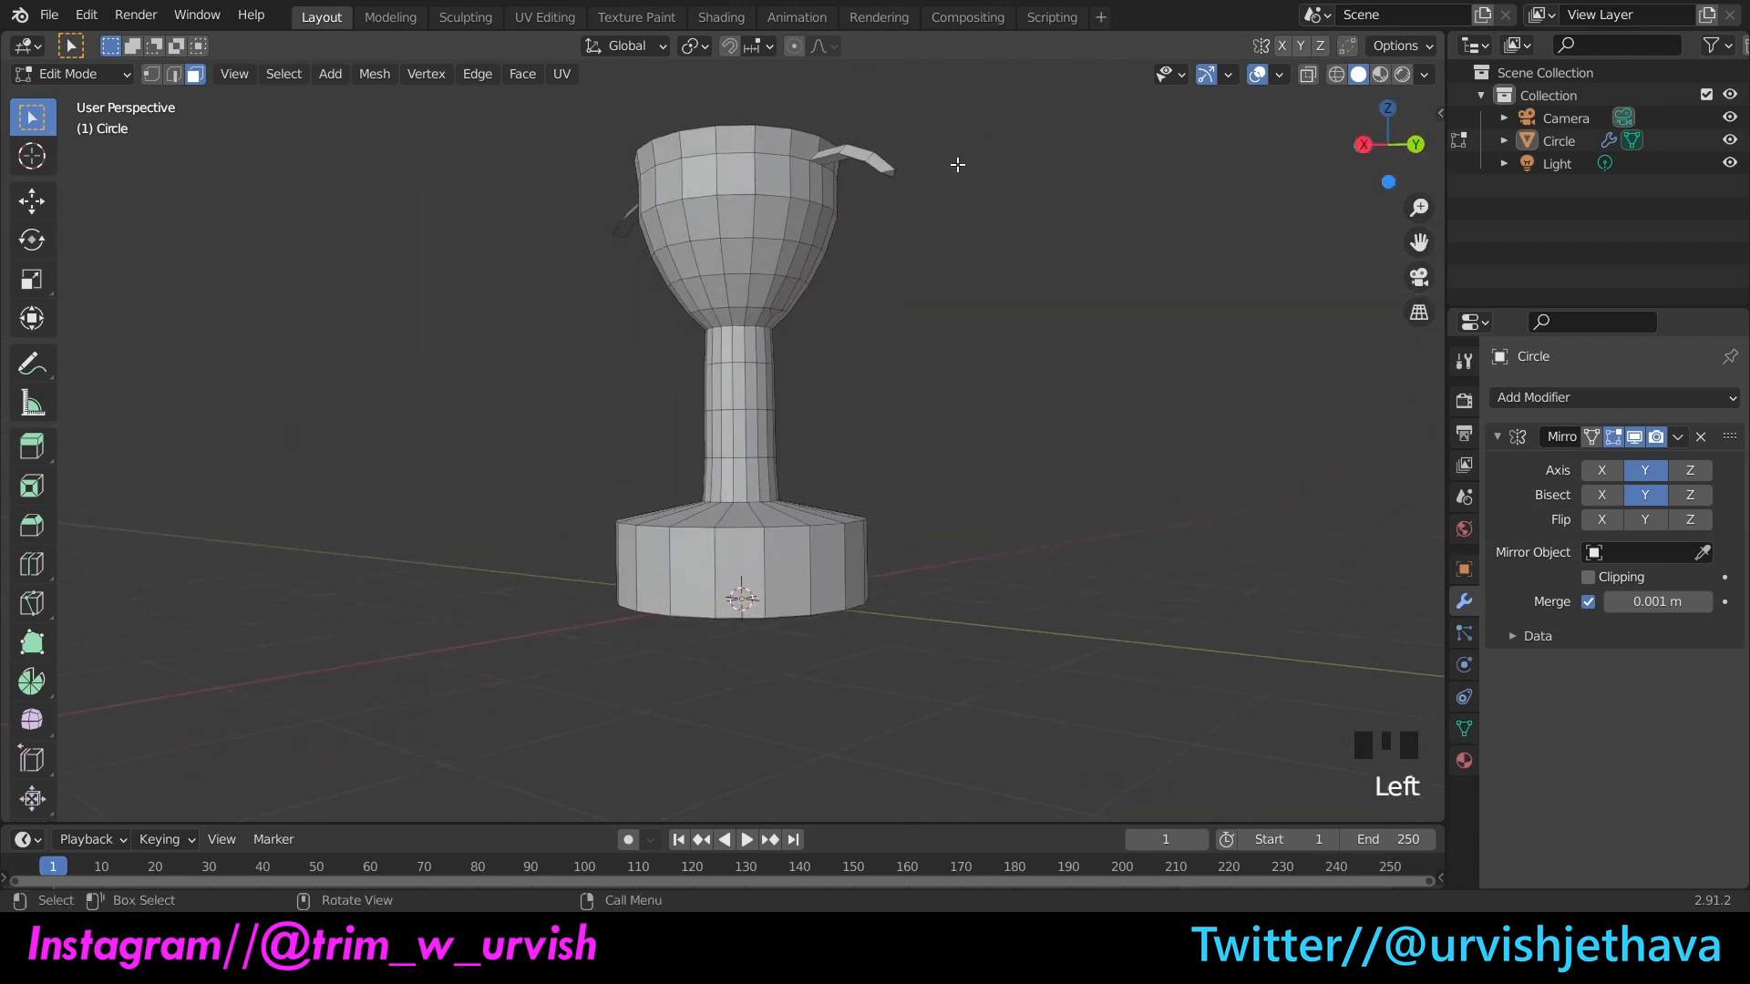
click(894, 178)
key(e)
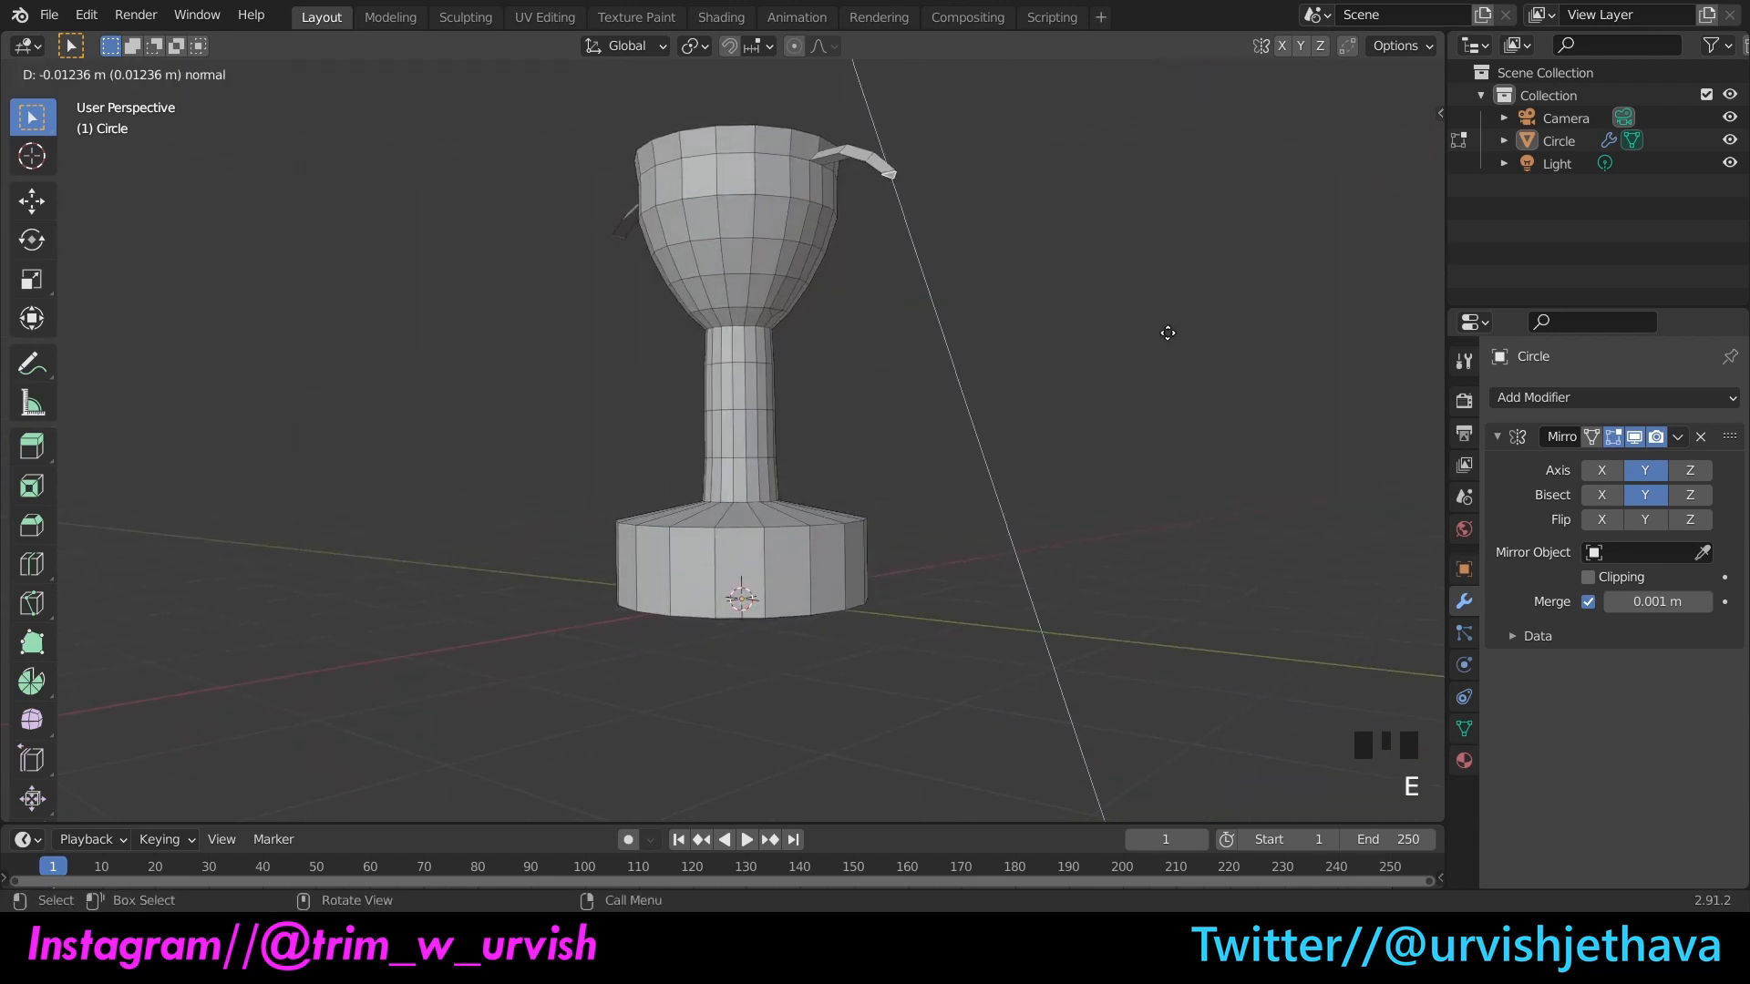
key(z)
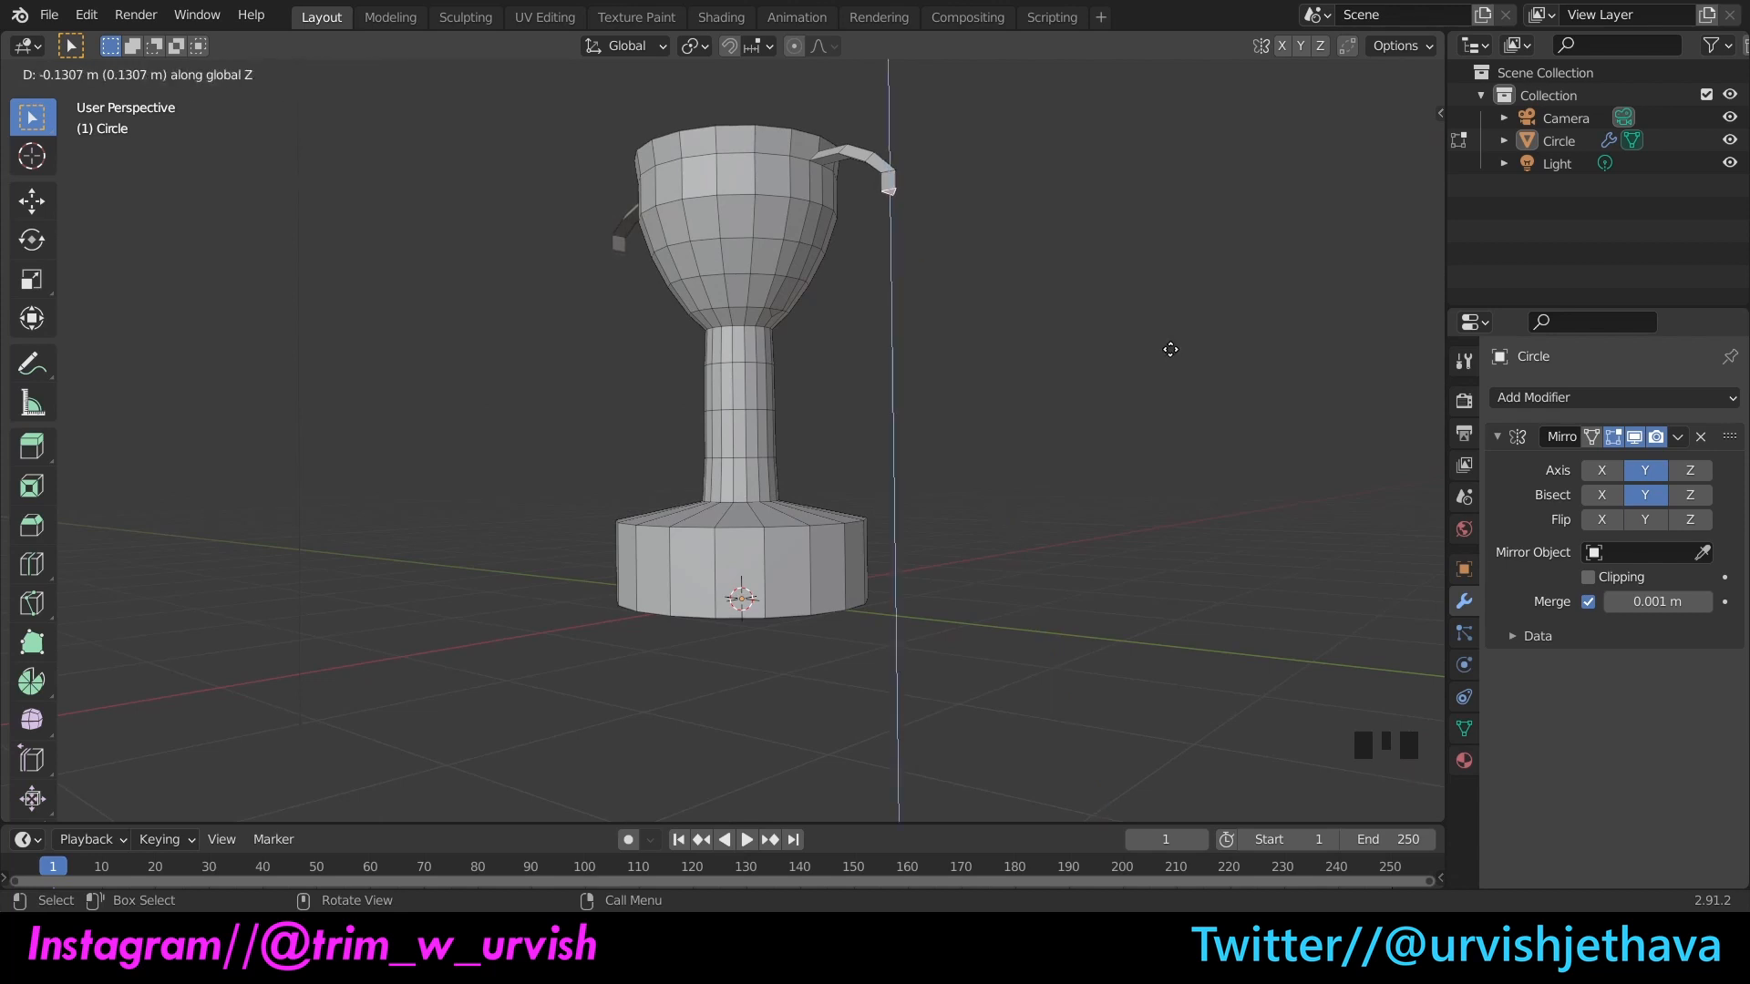
click(1172, 355)
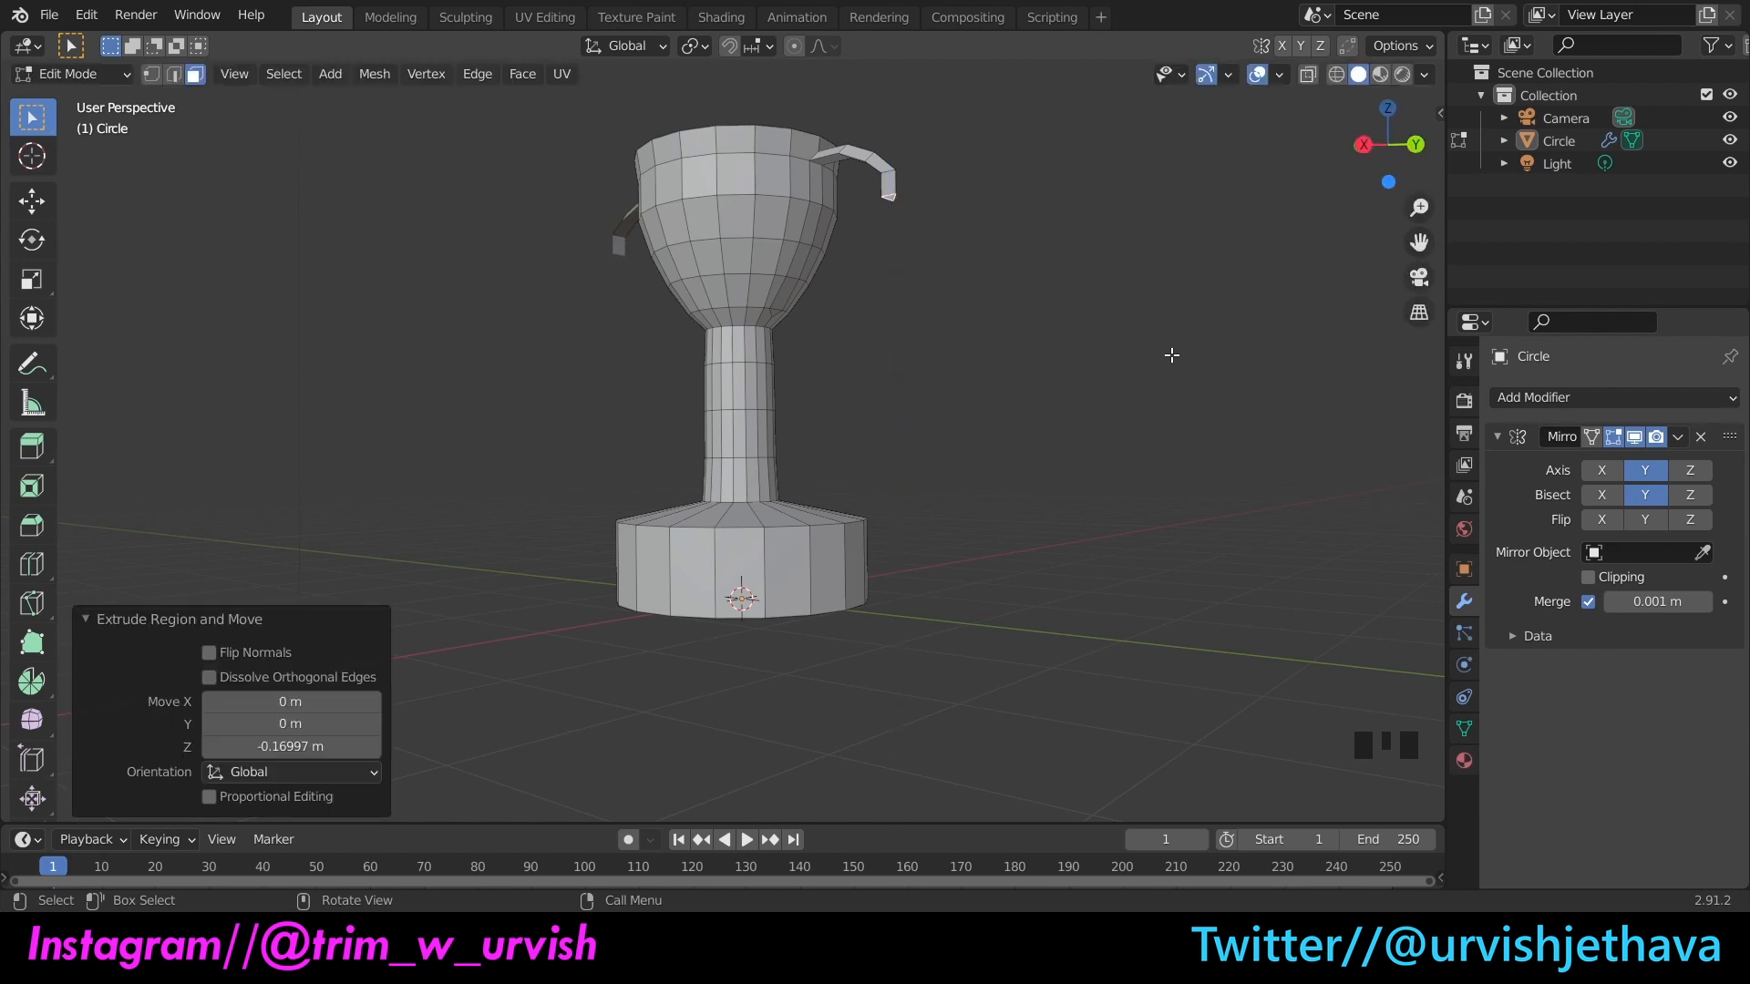
click(1172, 354)
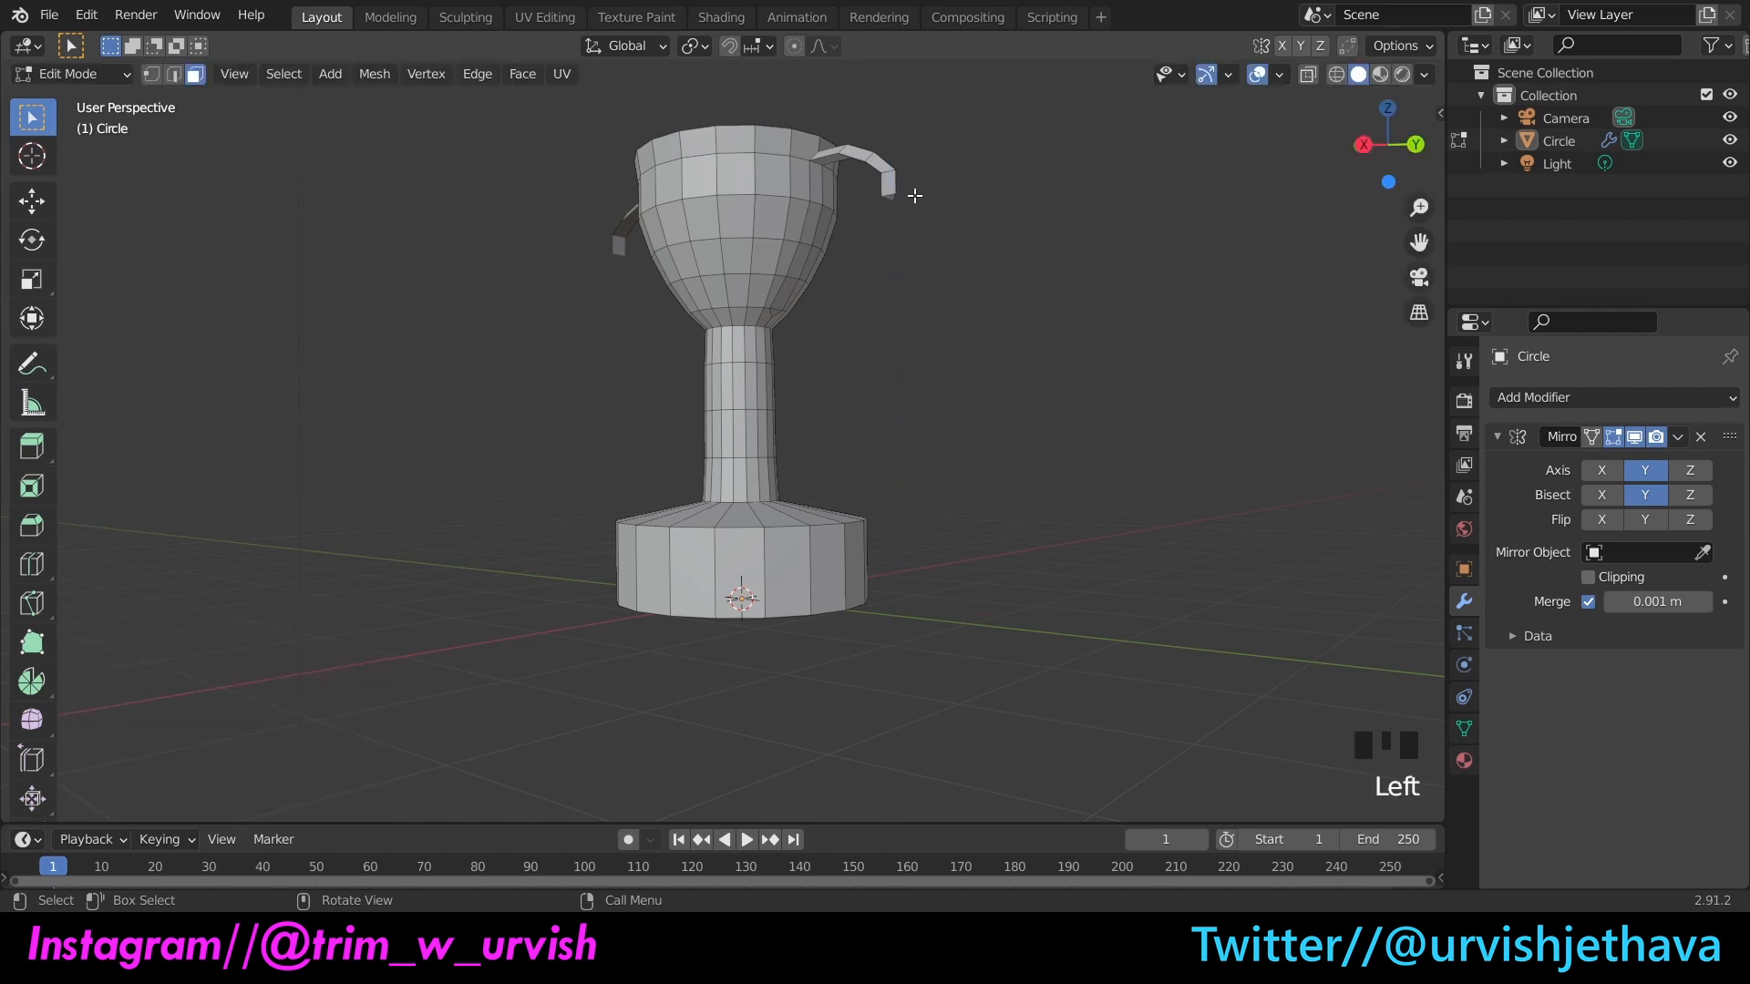
Step: Shift the new segment's end face slightly outward along global Y and clear the selection
click(885, 195)
key(g)
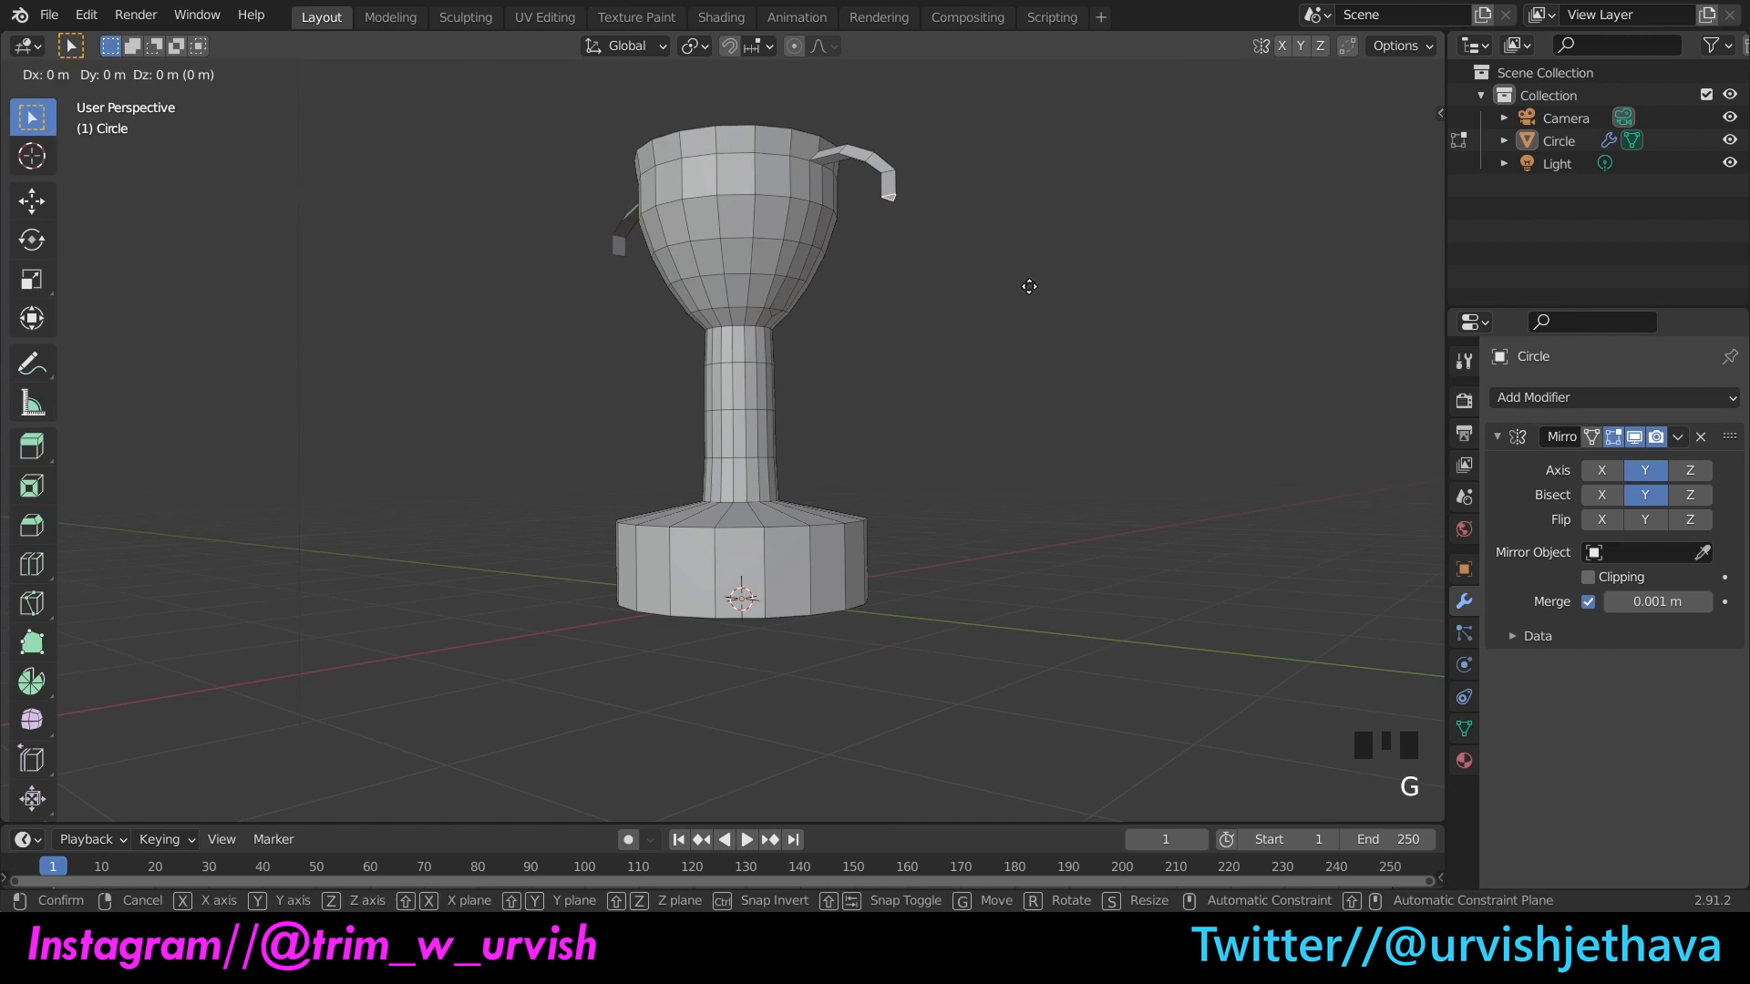
key(y)
click(1036, 285)
click(1029, 306)
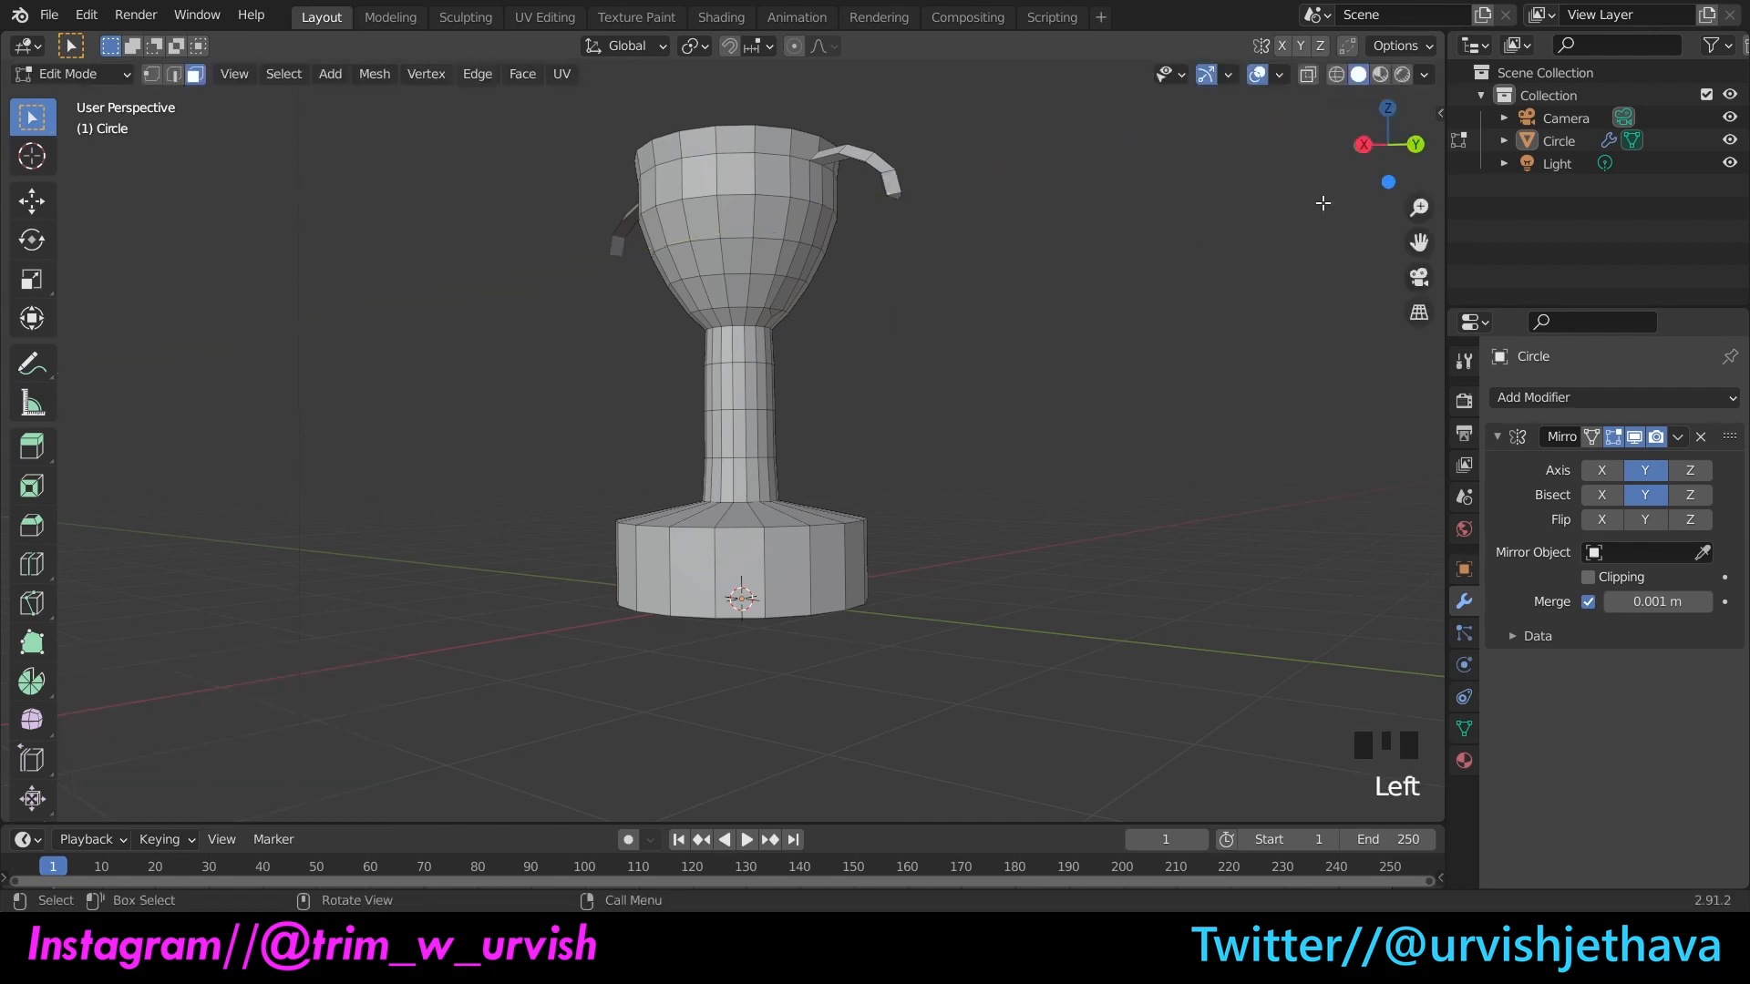
Step: Try extruding the handle's end face about 0.17 m down along global Z, switch the extrusion to global Y, and undo it
mouse_move(1367, 168)
mouse_down()
mouse_move(1400, 170)
mouse_move(1348, 170)
mouse_move(1367, 169)
mouse_move(1349, 146)
mouse_up()
scroll(1088, 165, up, 2)
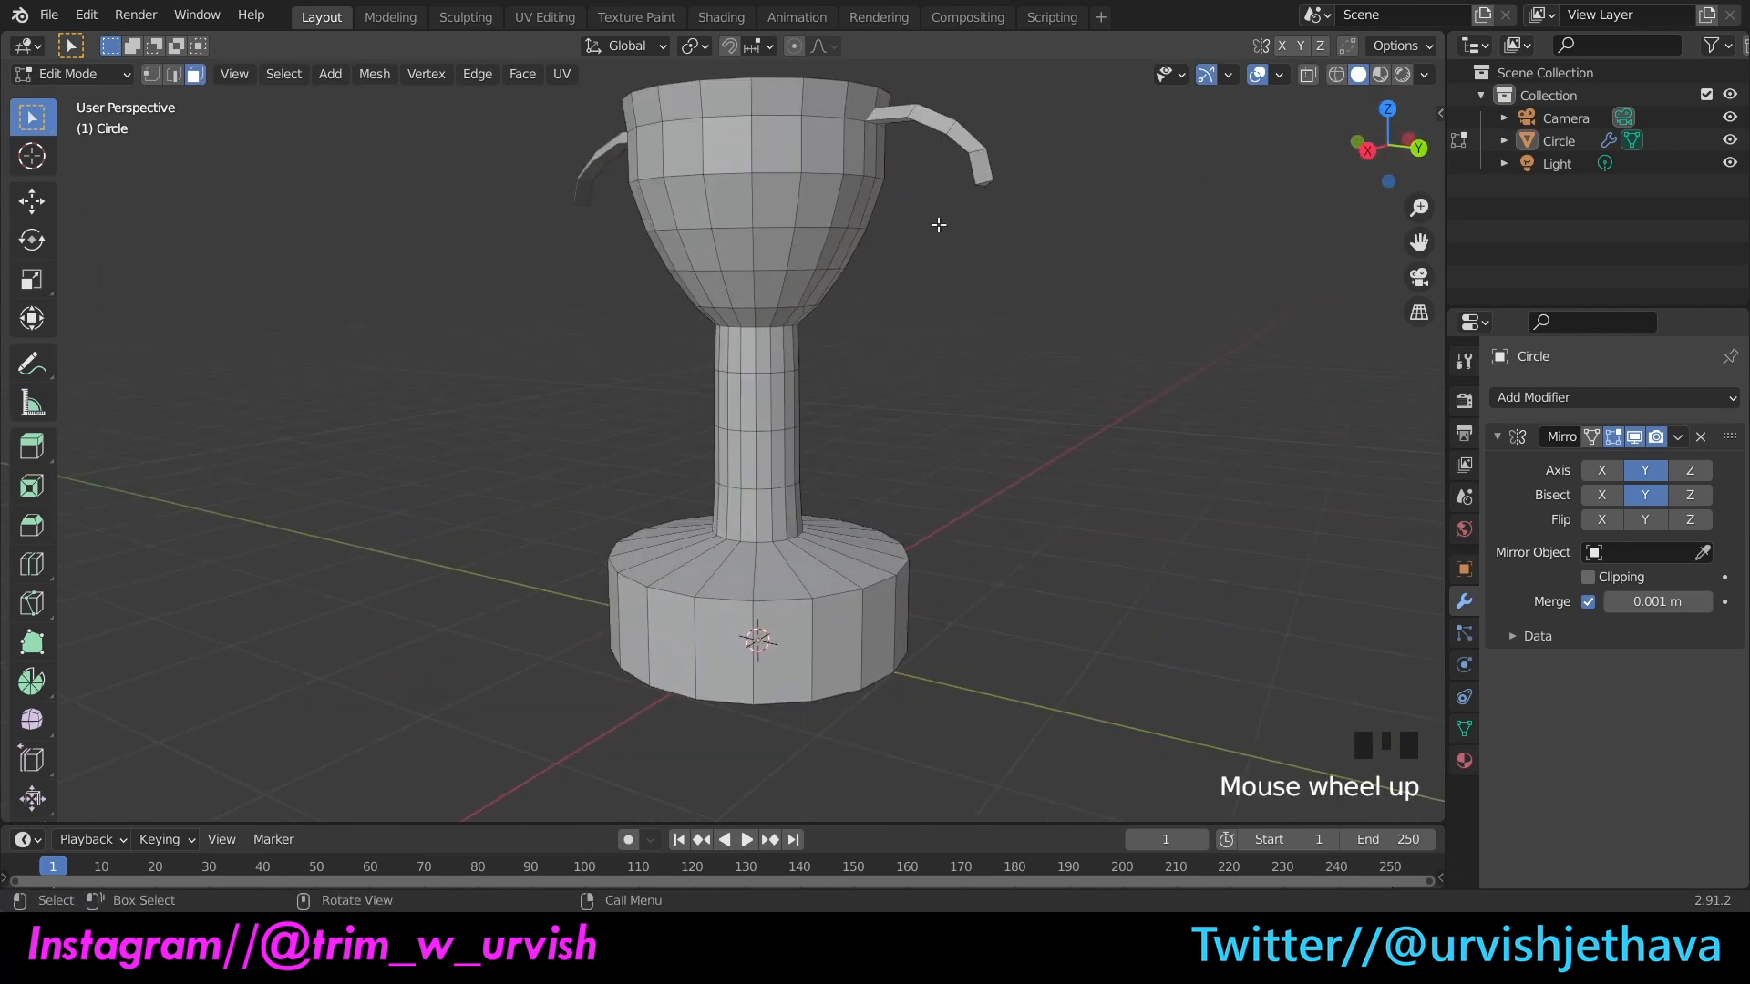
click(1042, 260)
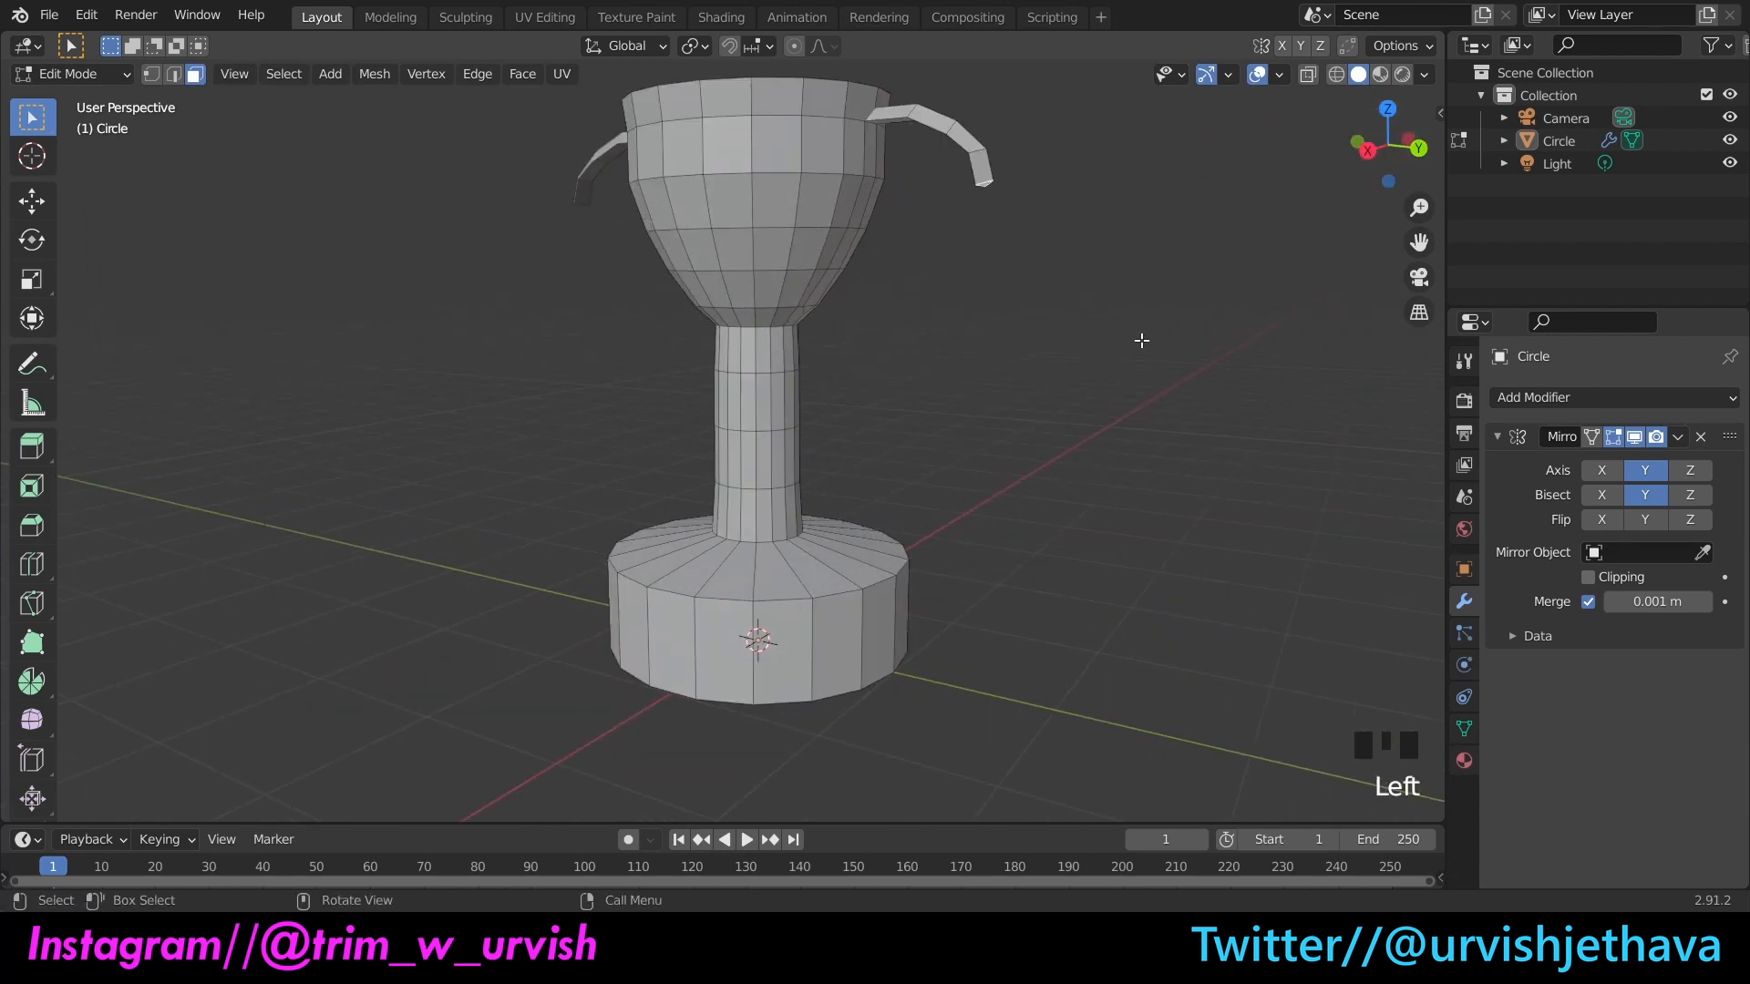
key(e)
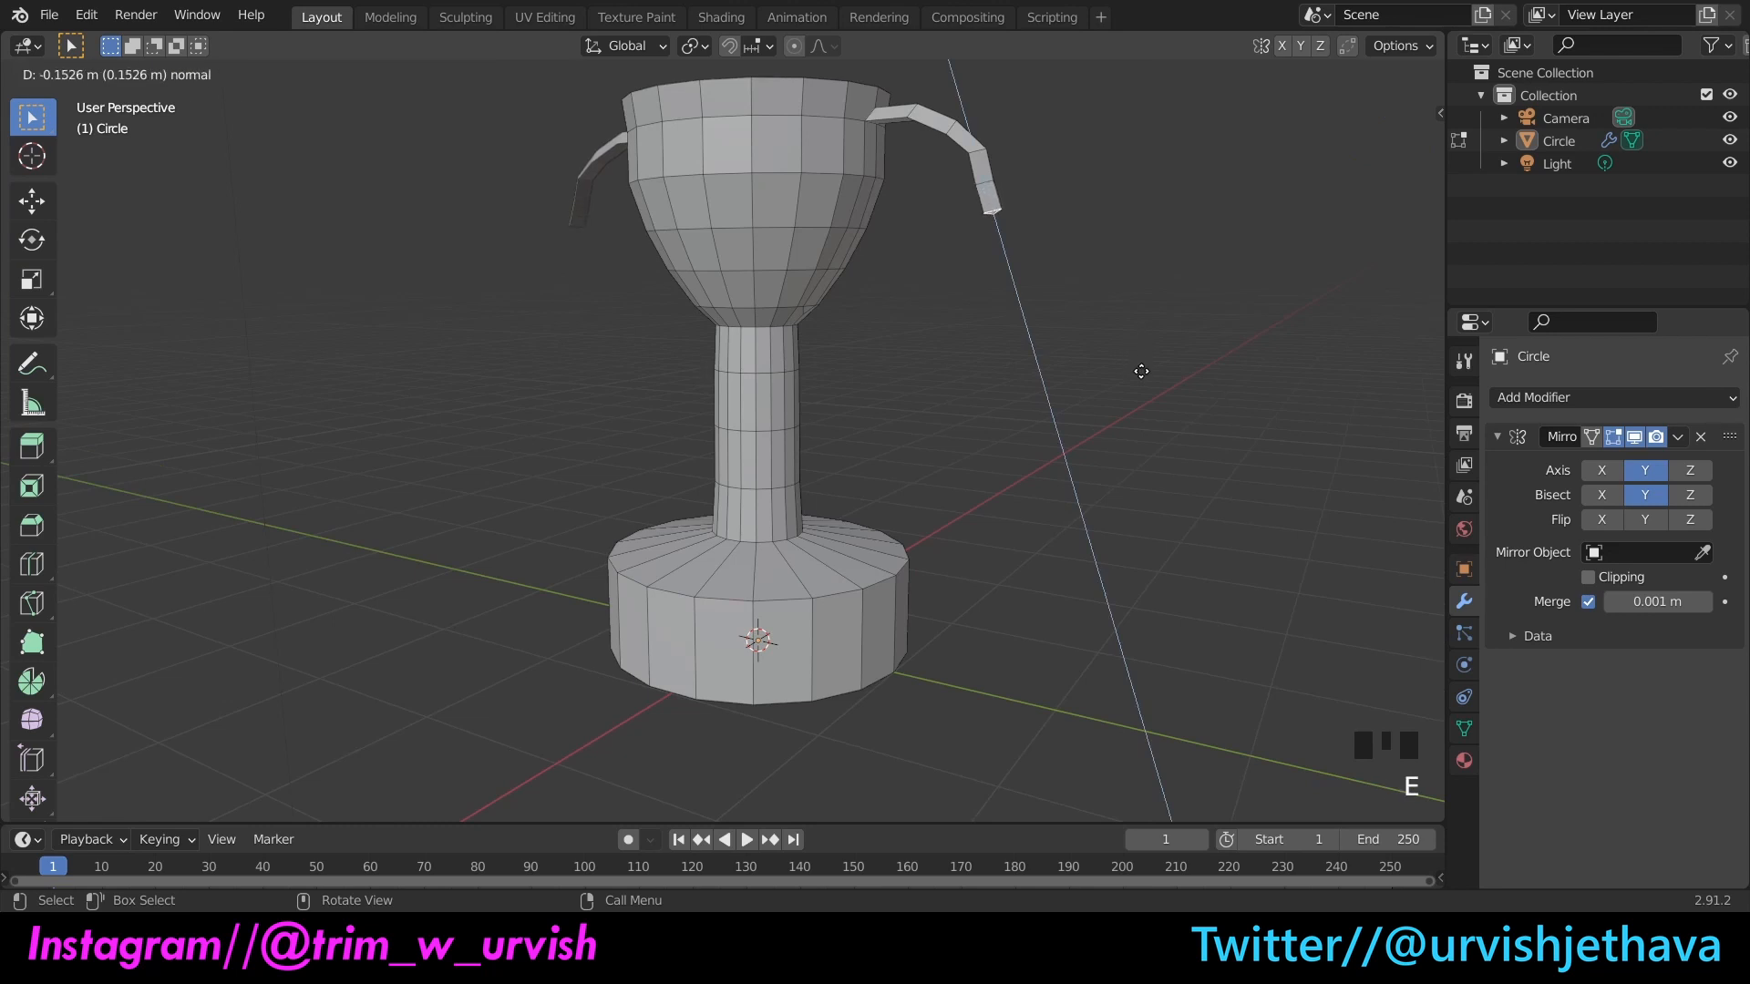
key(z)
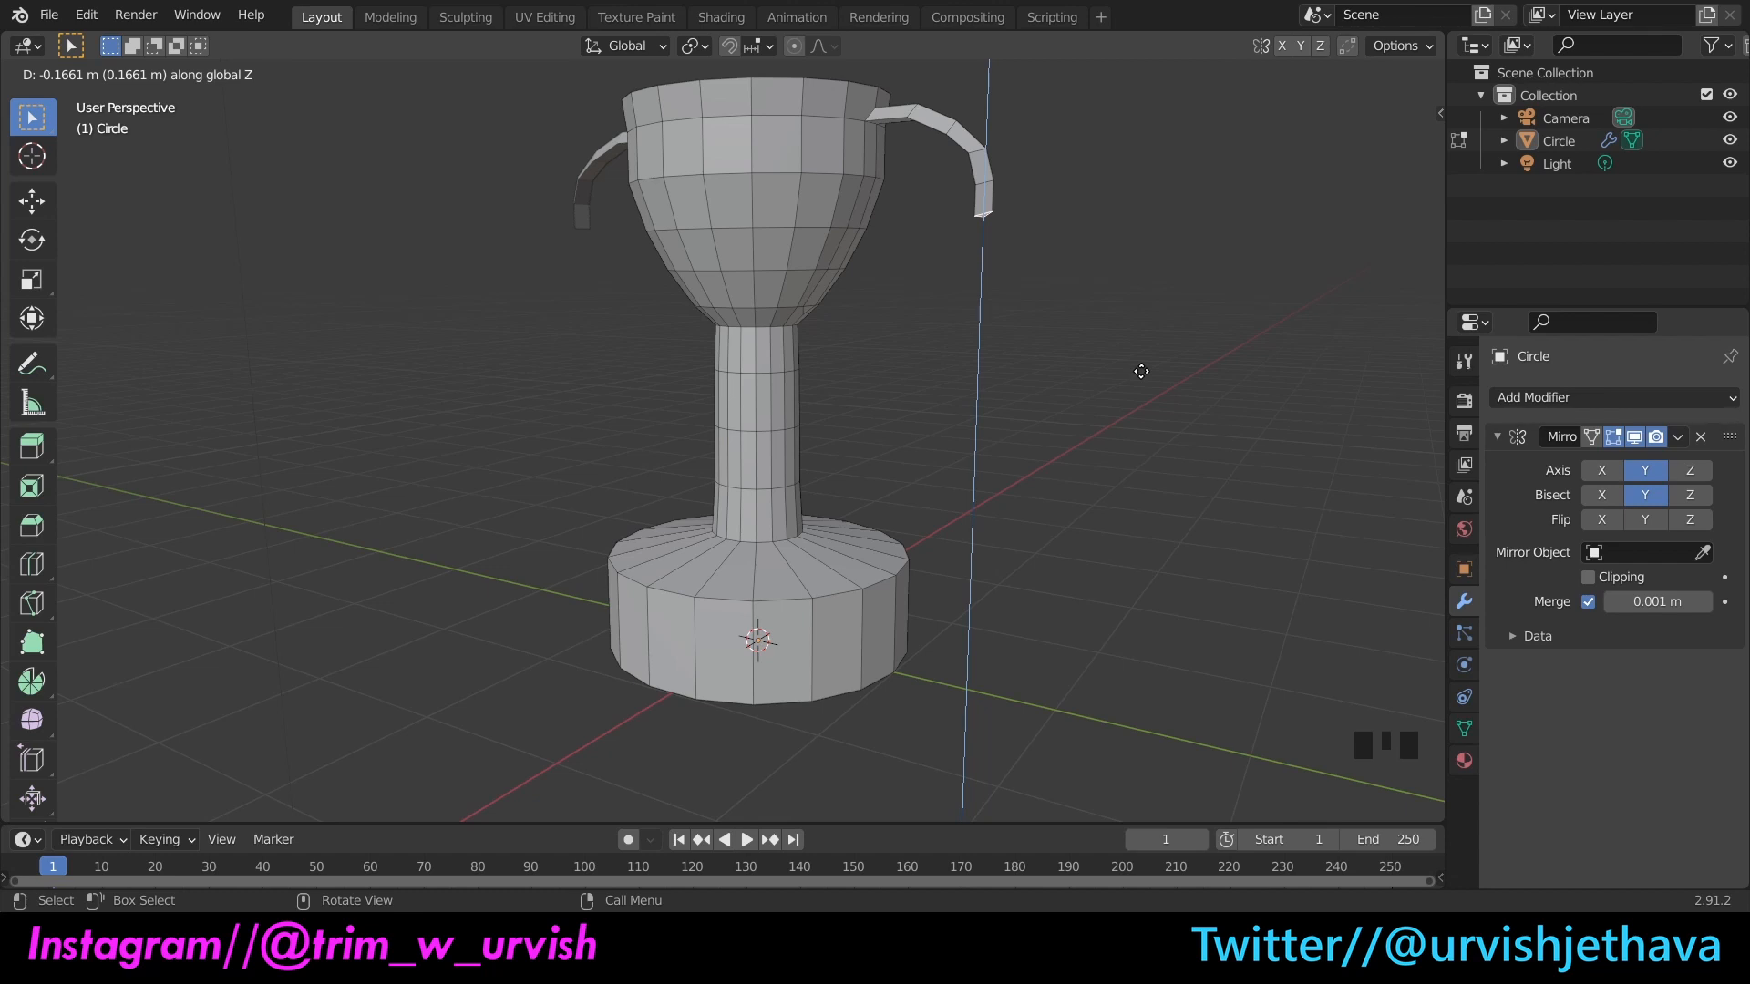
key(g)
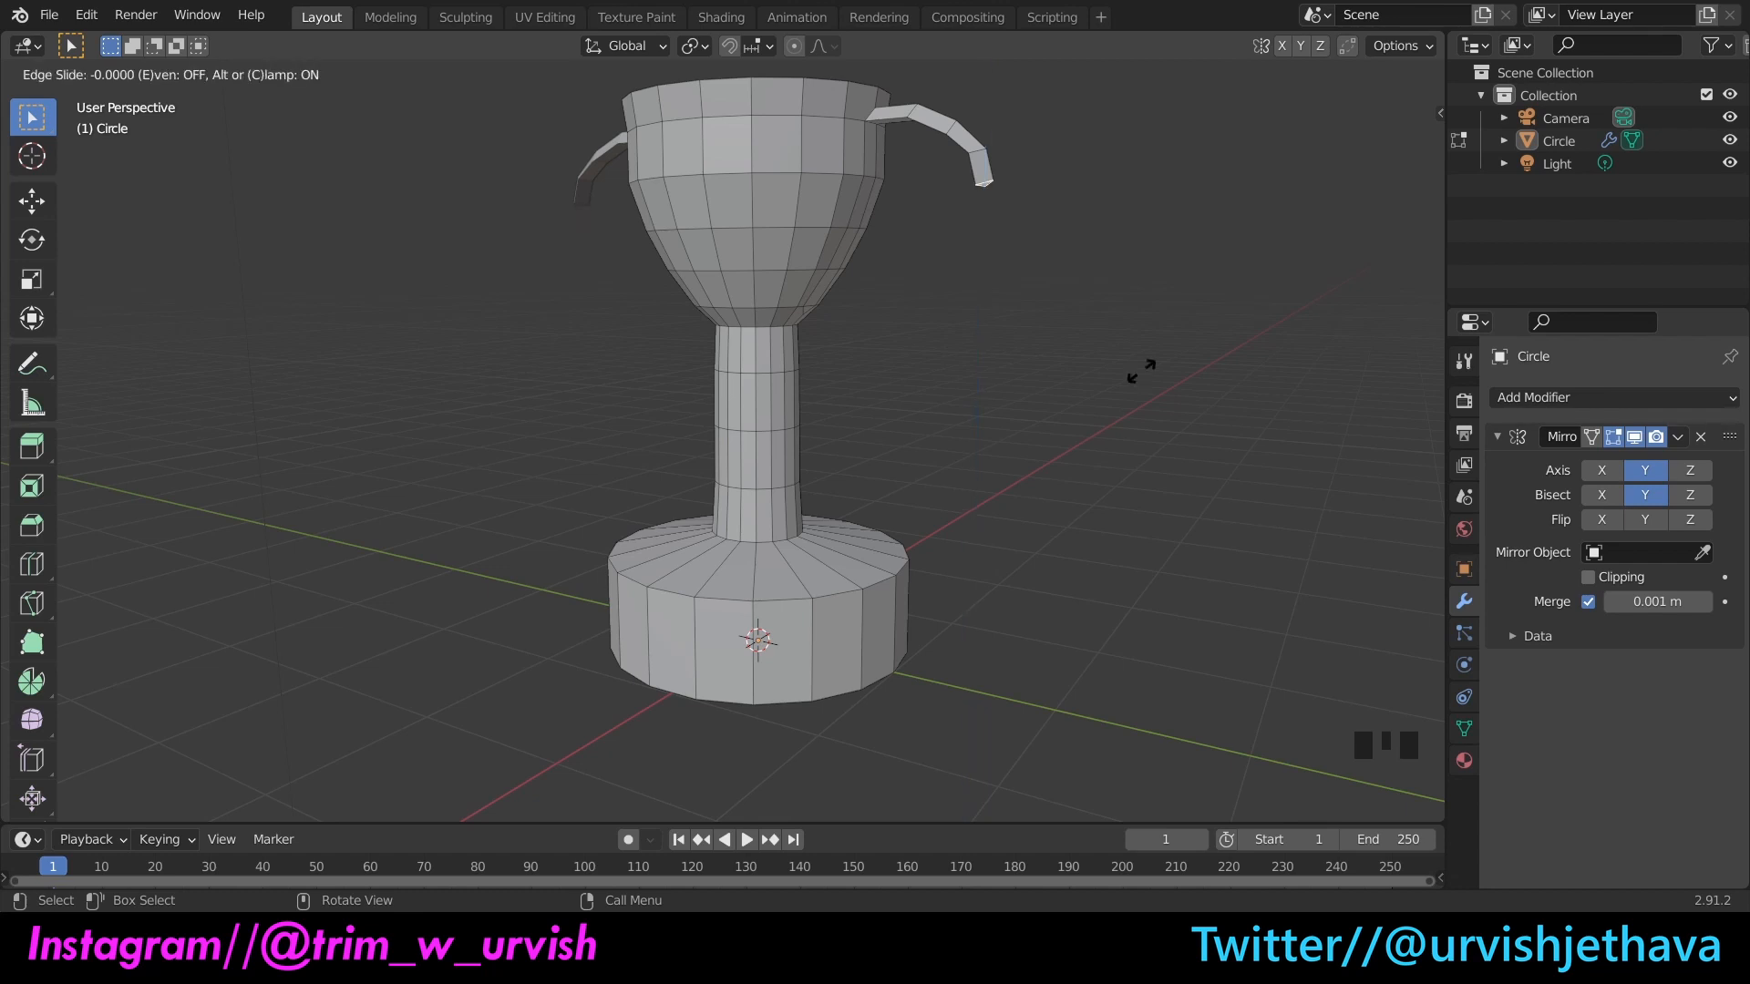
key(g)
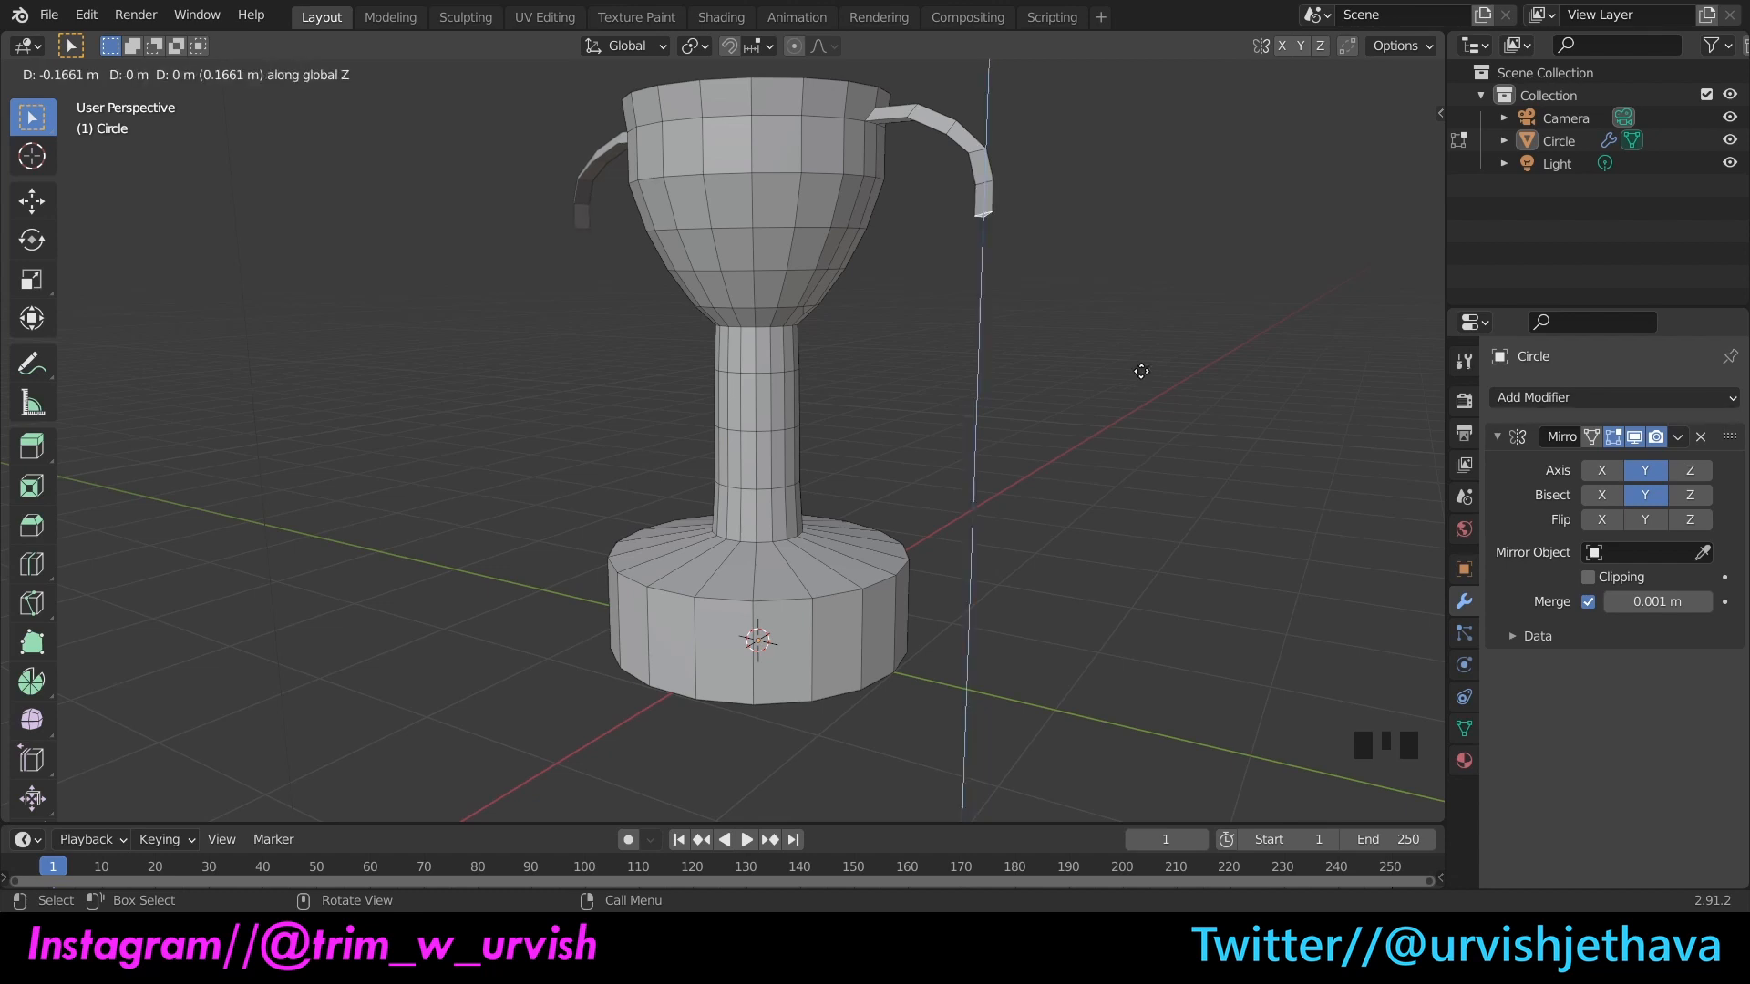
key(y)
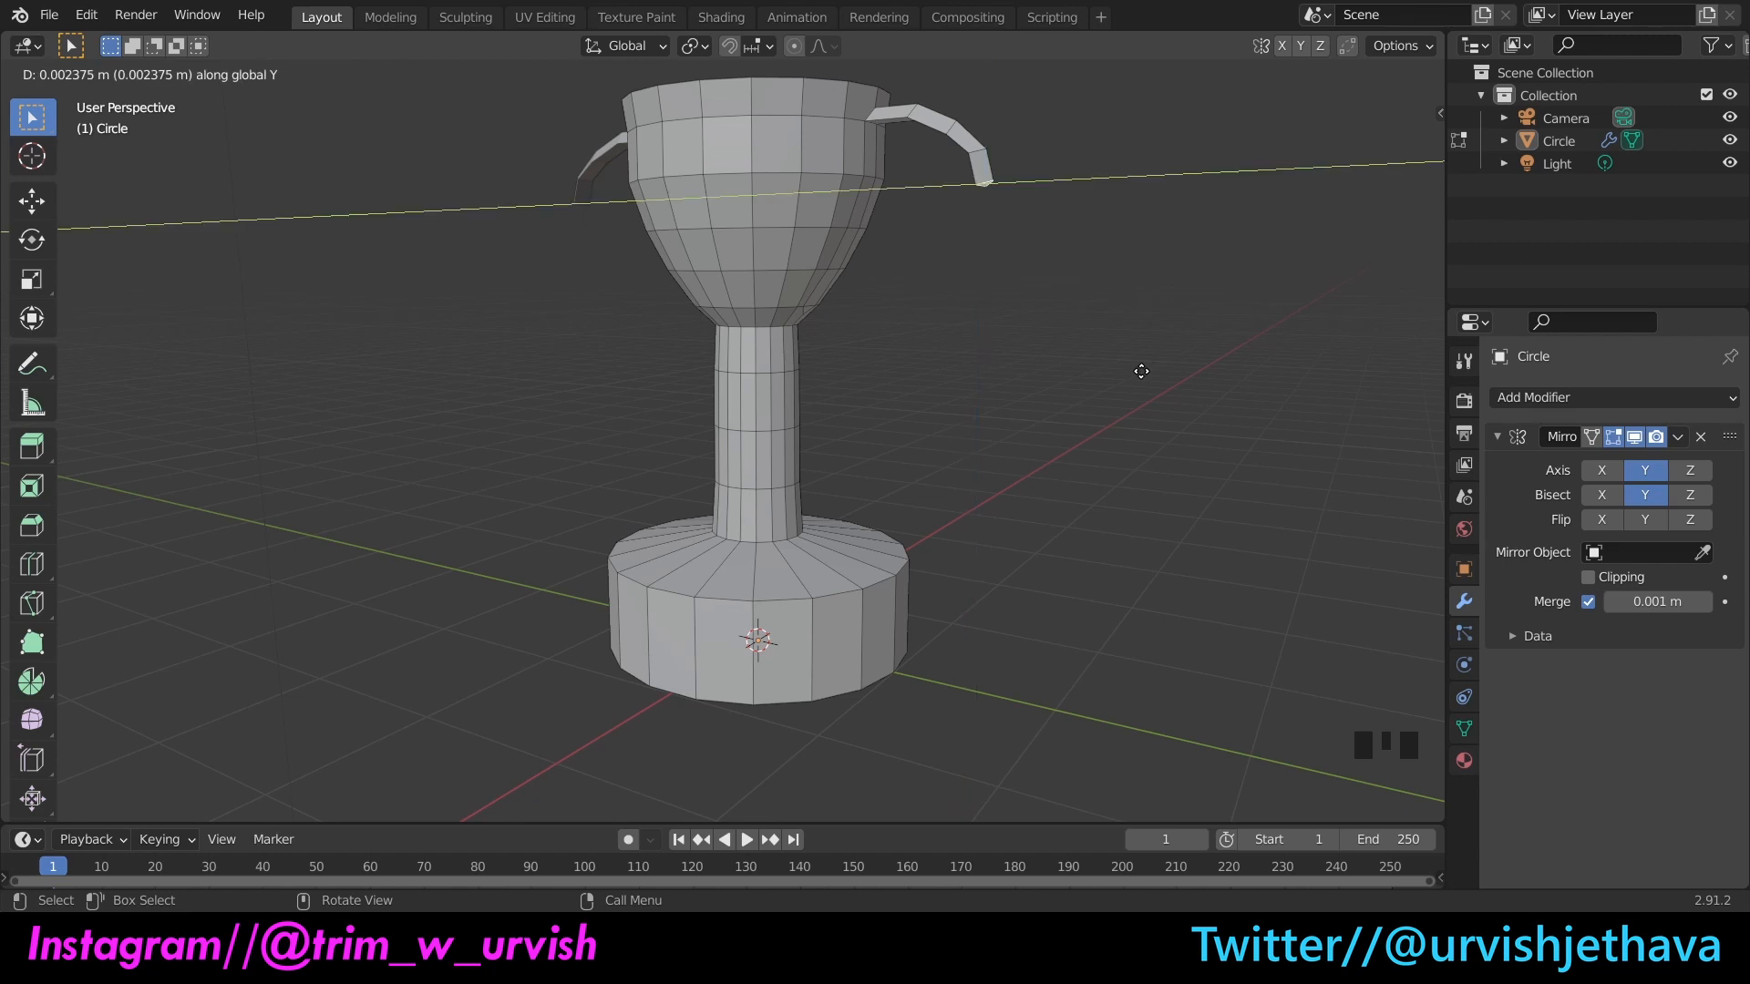
click(1141, 371)
key(ctrl+z)
key(ctrl+z)
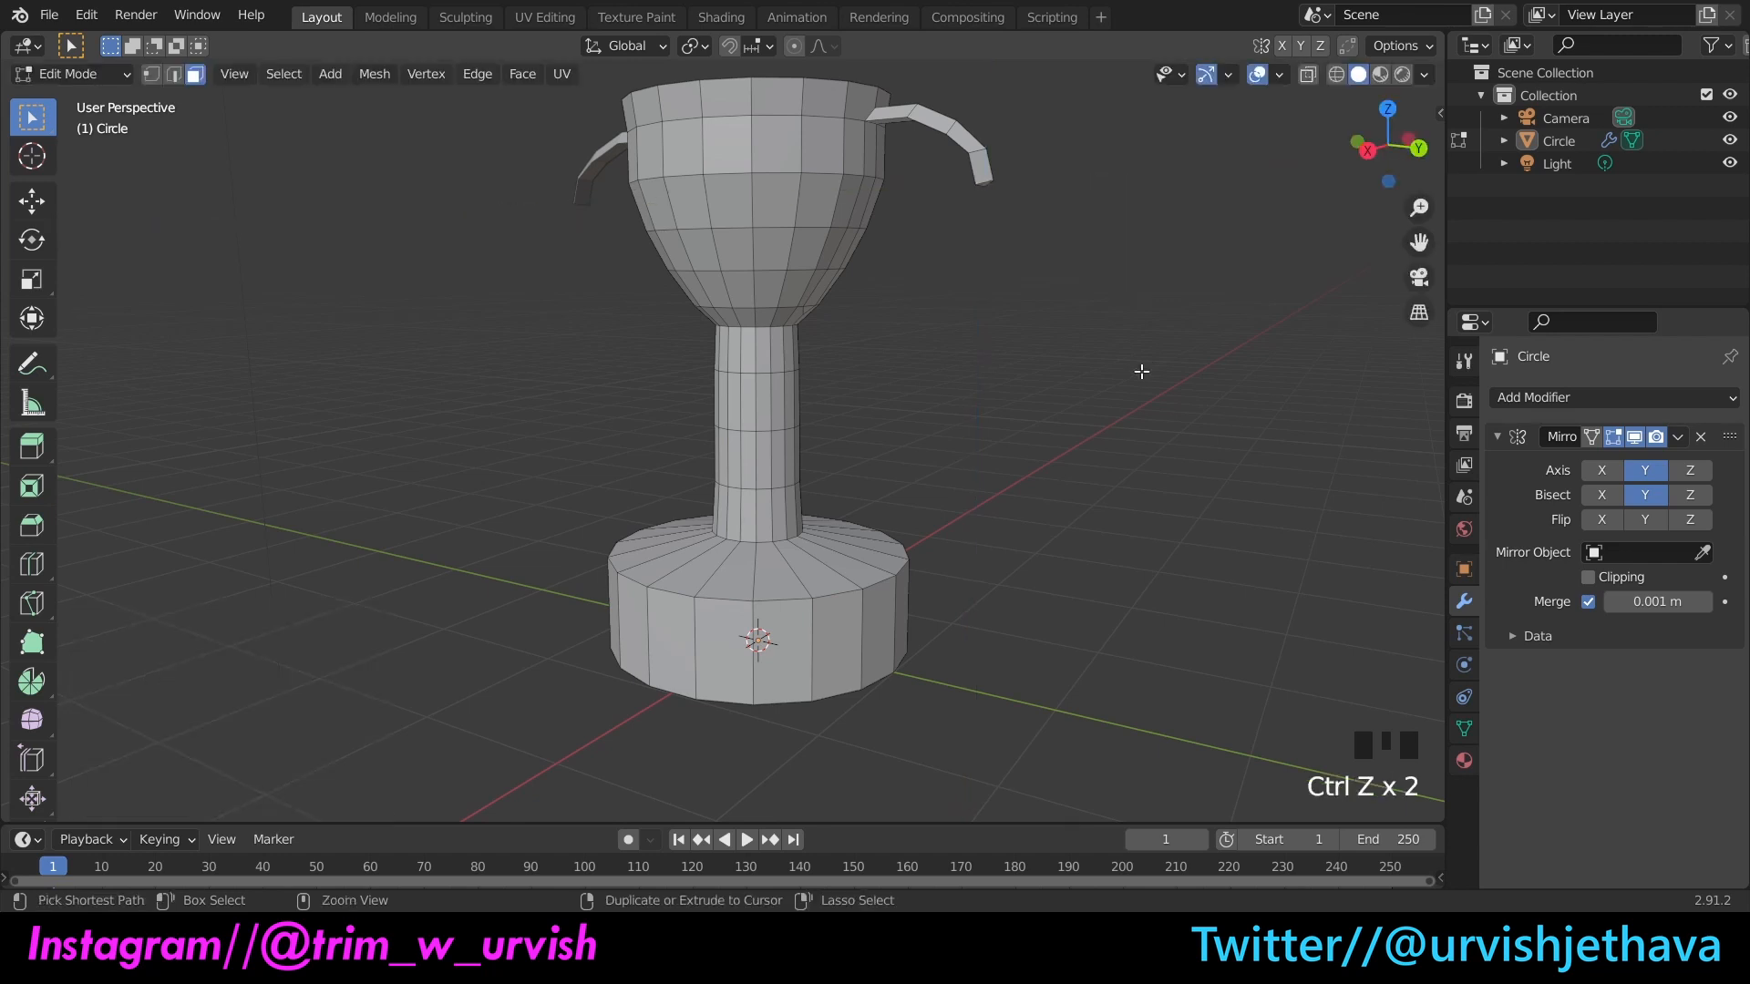
Step: Extrude the handle's end face about 0.19 m straight down along global Z
drag(1417, 148, 1212, 172)
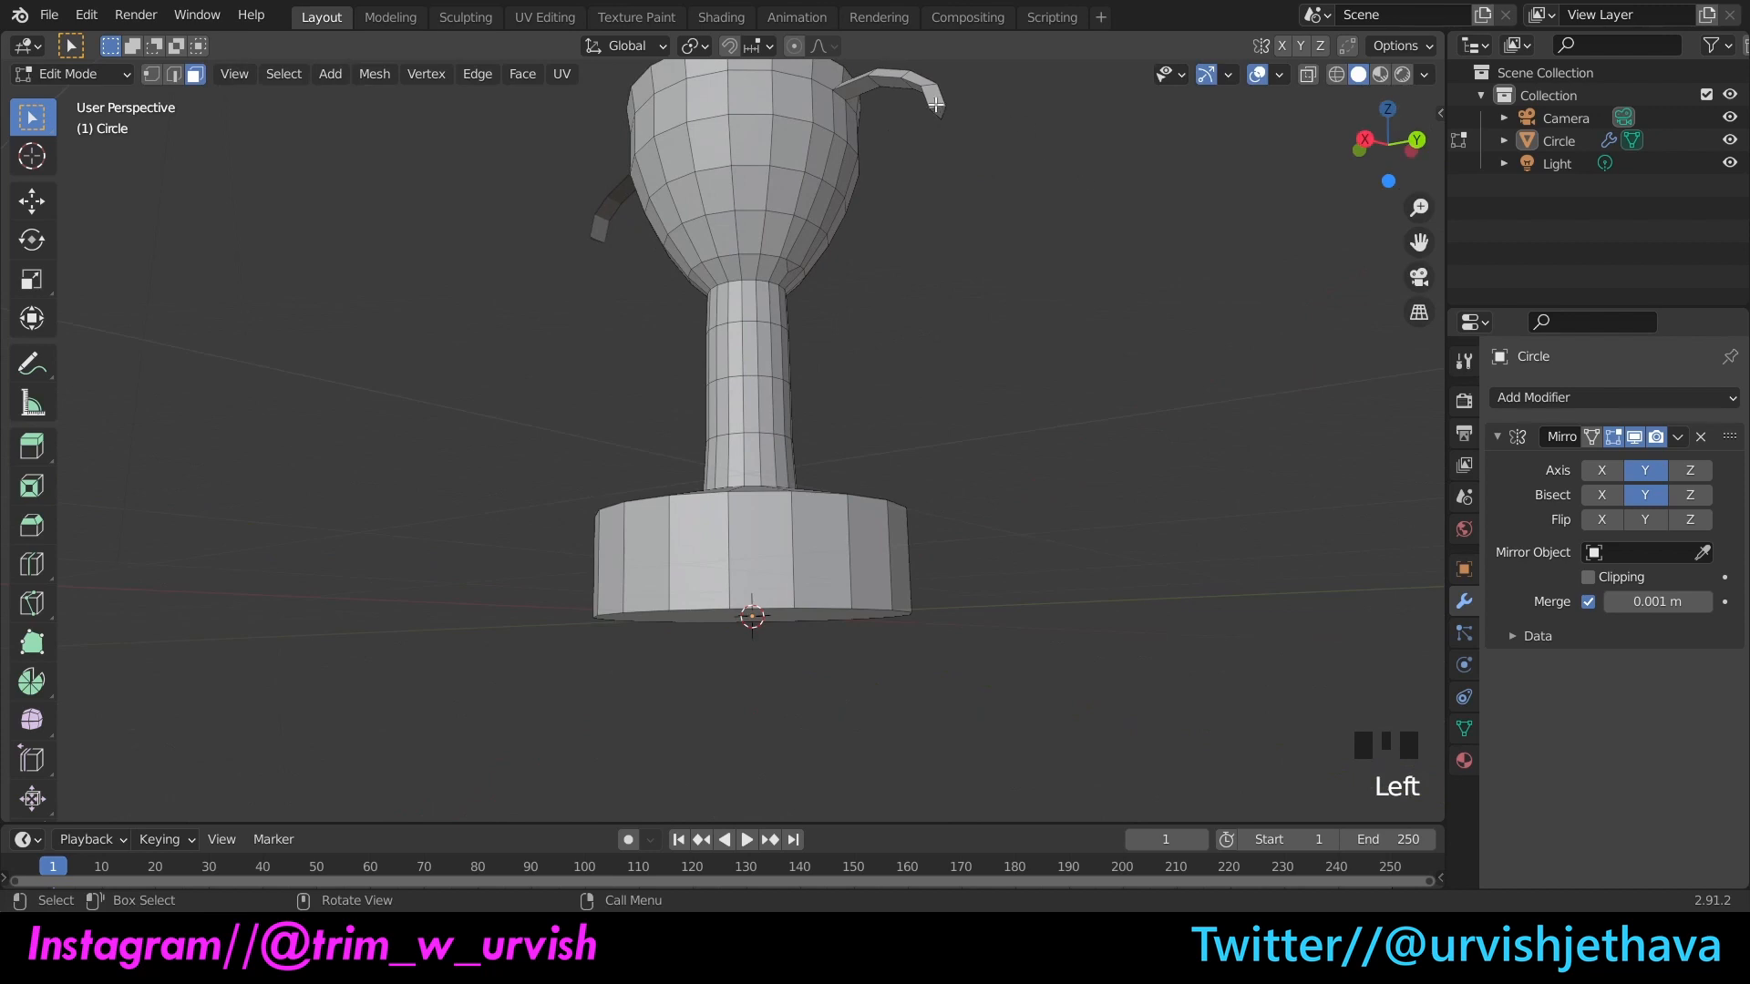
drag(1351, 140, 1273, 301)
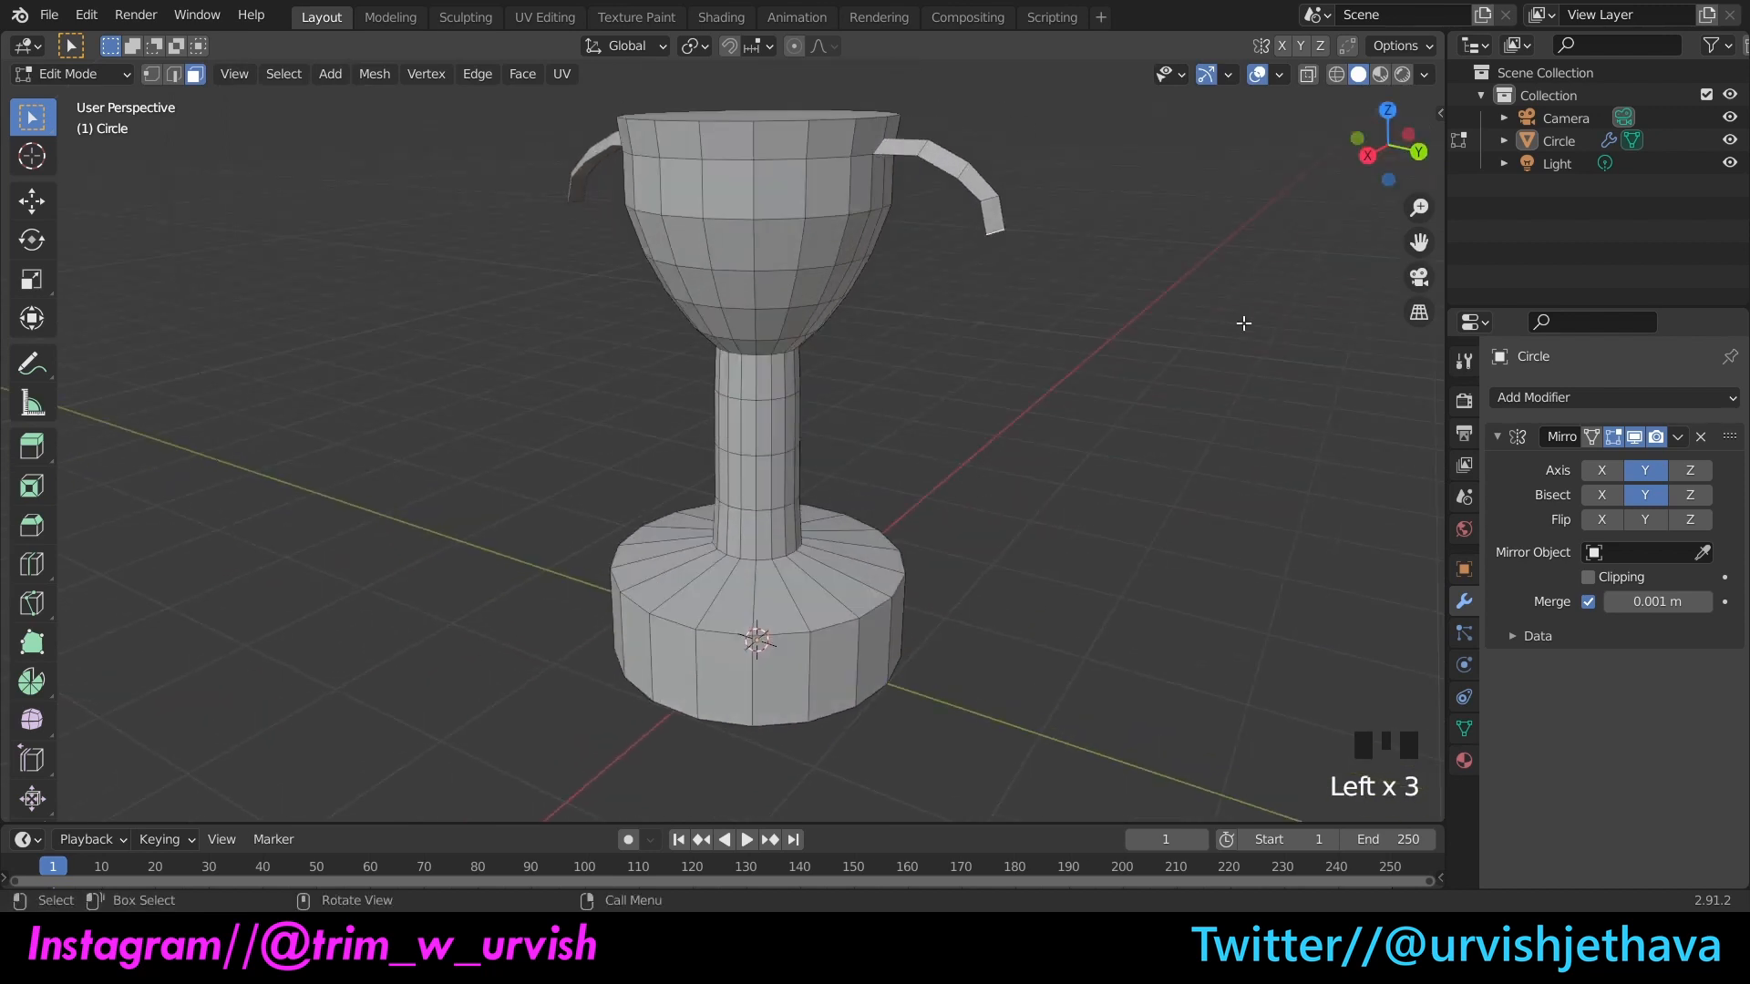
key(e)
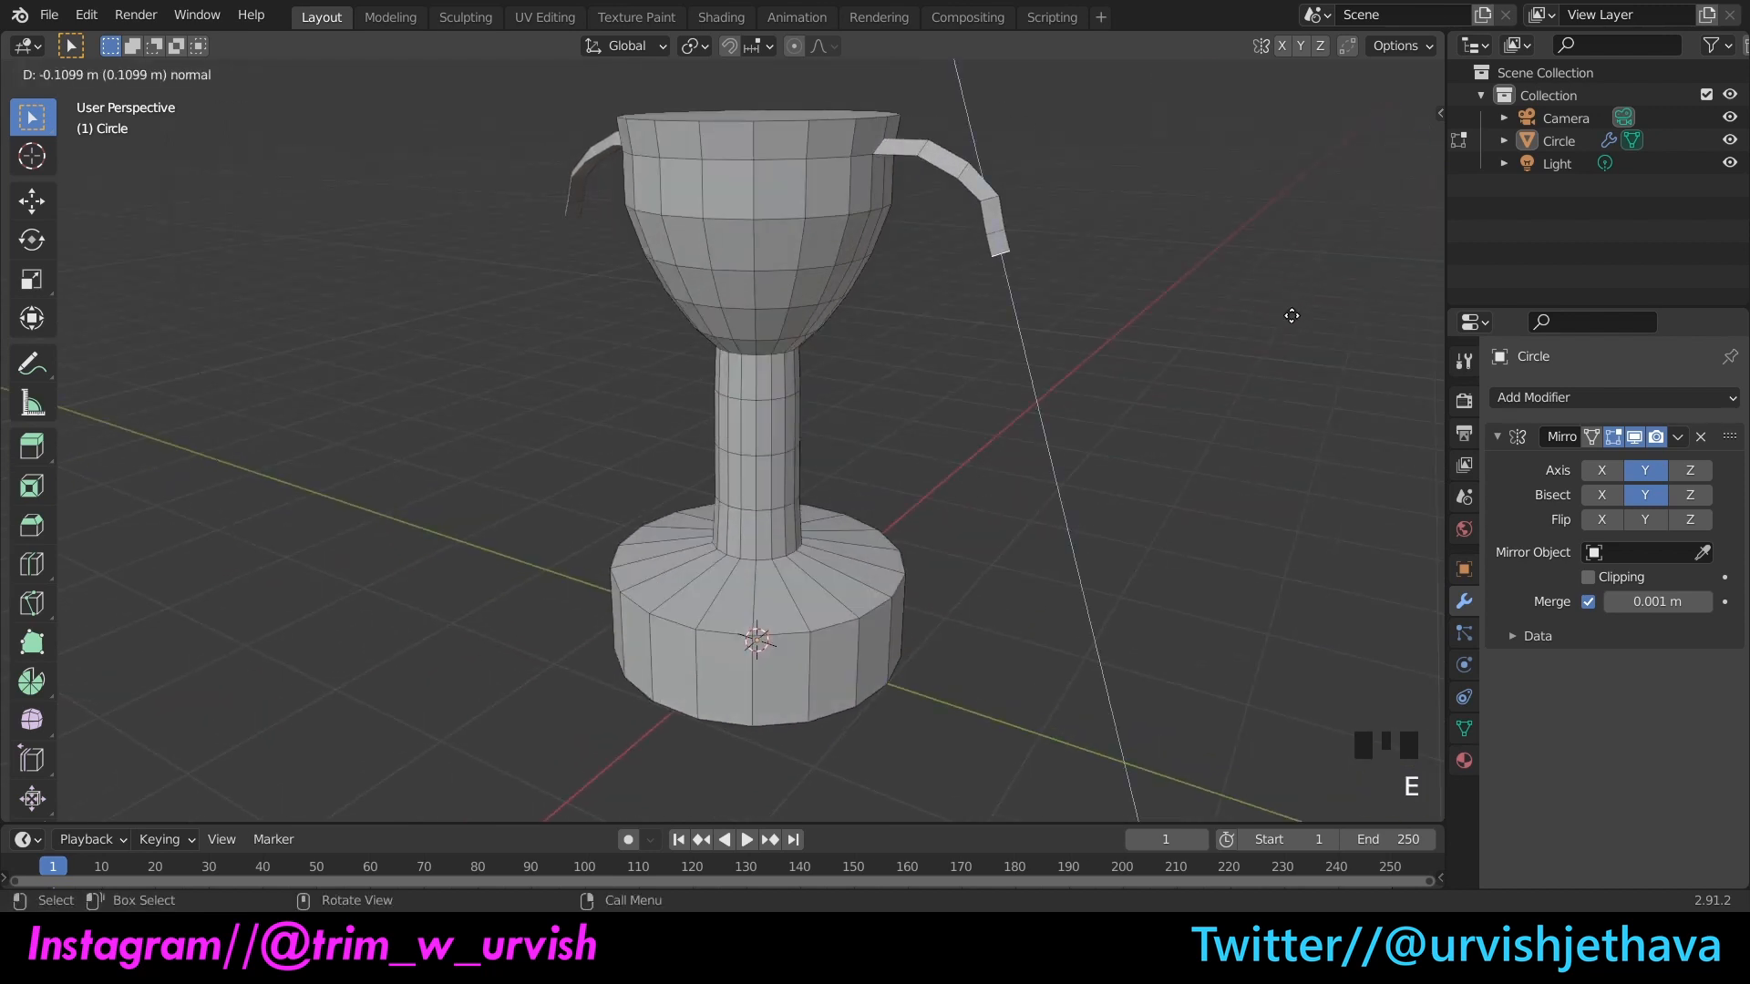
middle_click(1289, 330)
key(z)
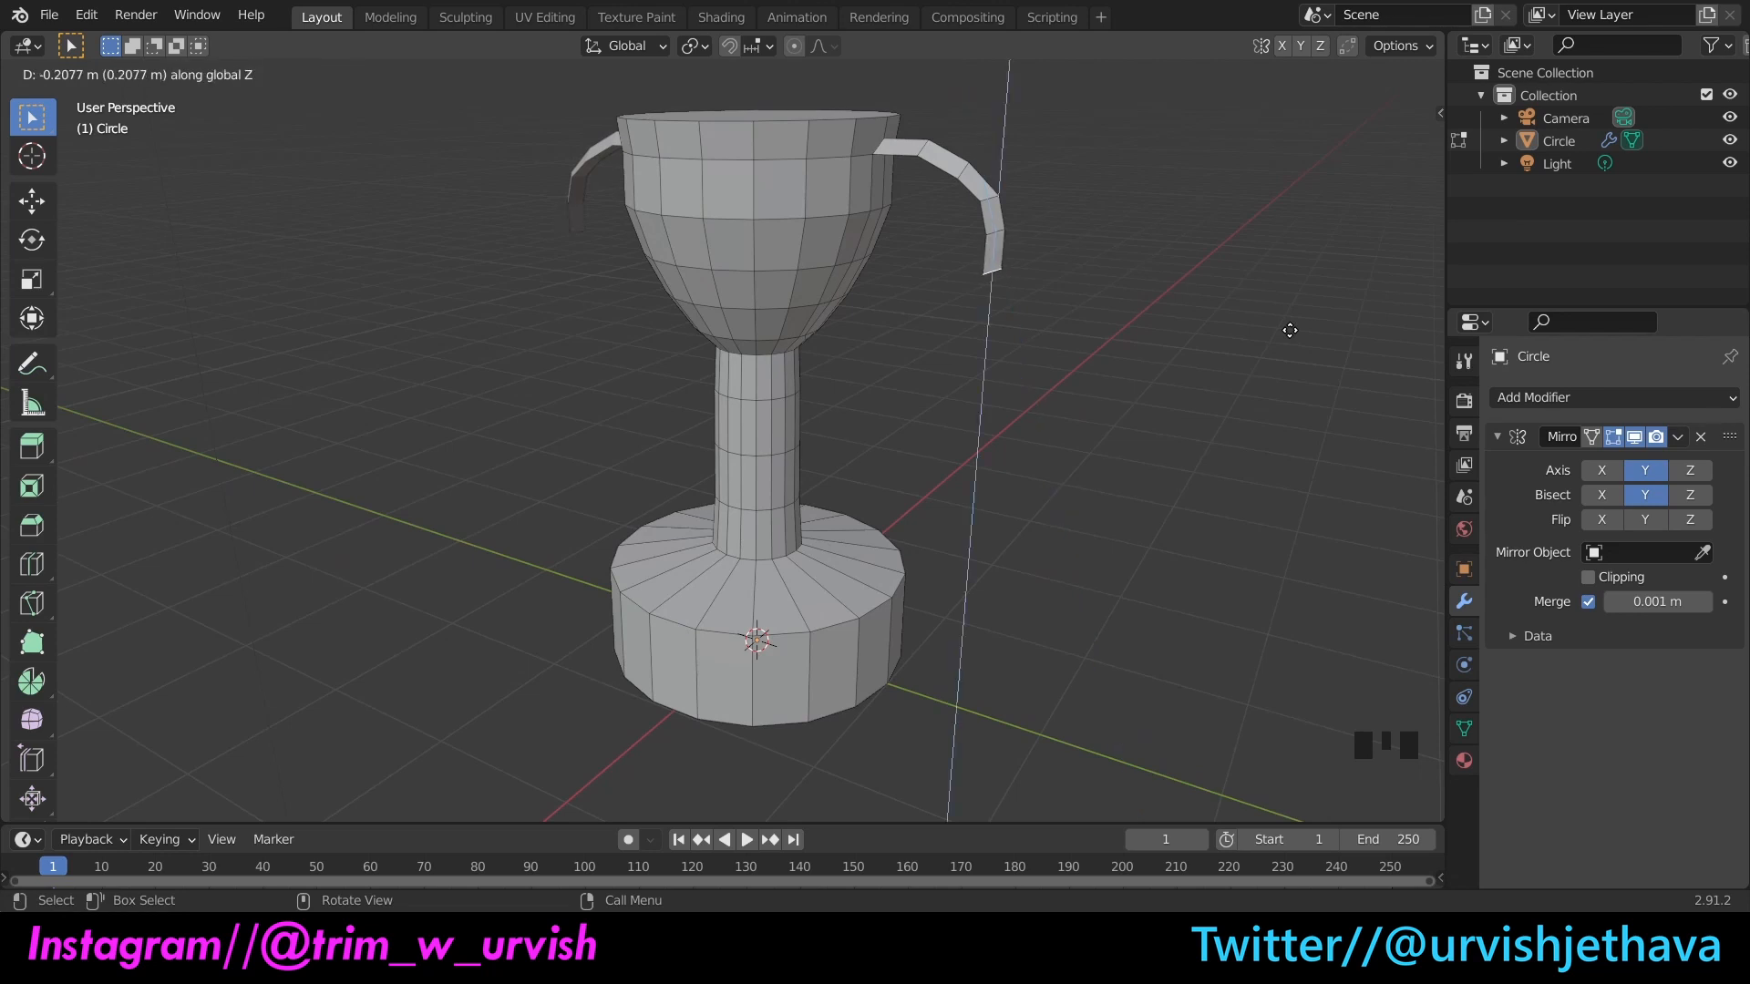
click(1290, 328)
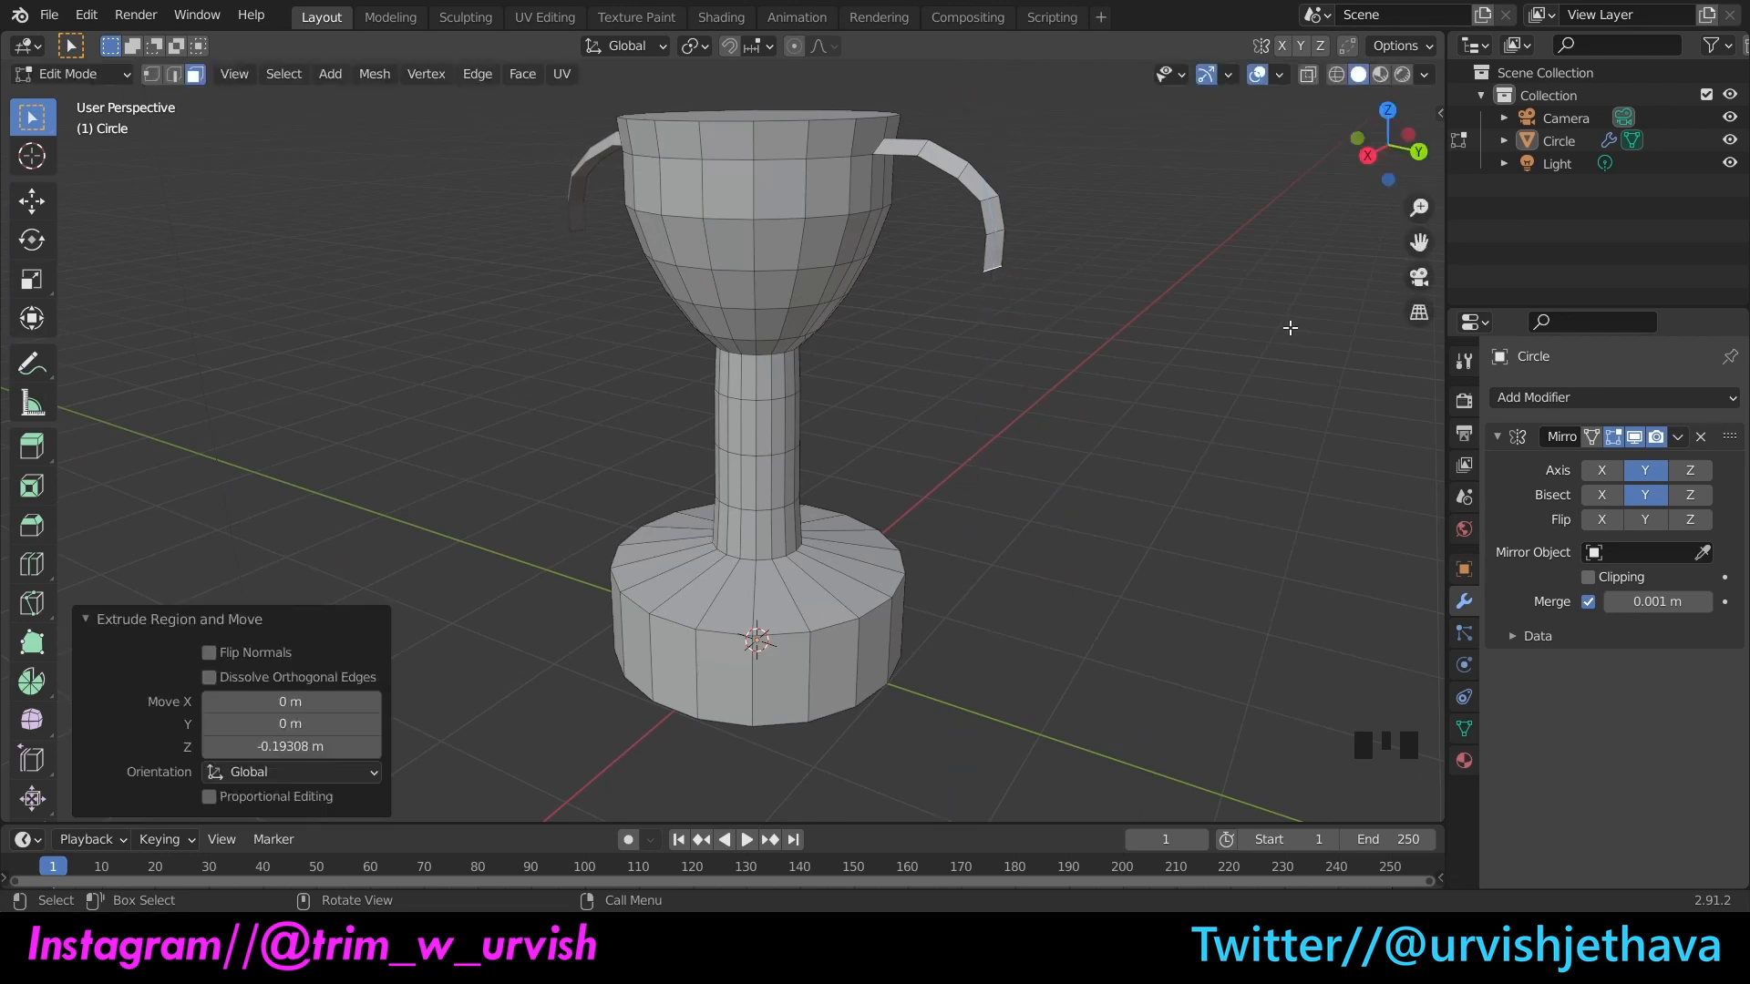
Step: Move the new segment's end face about 0.05 m inward toward the bowl along global Y
key(g)
key(y)
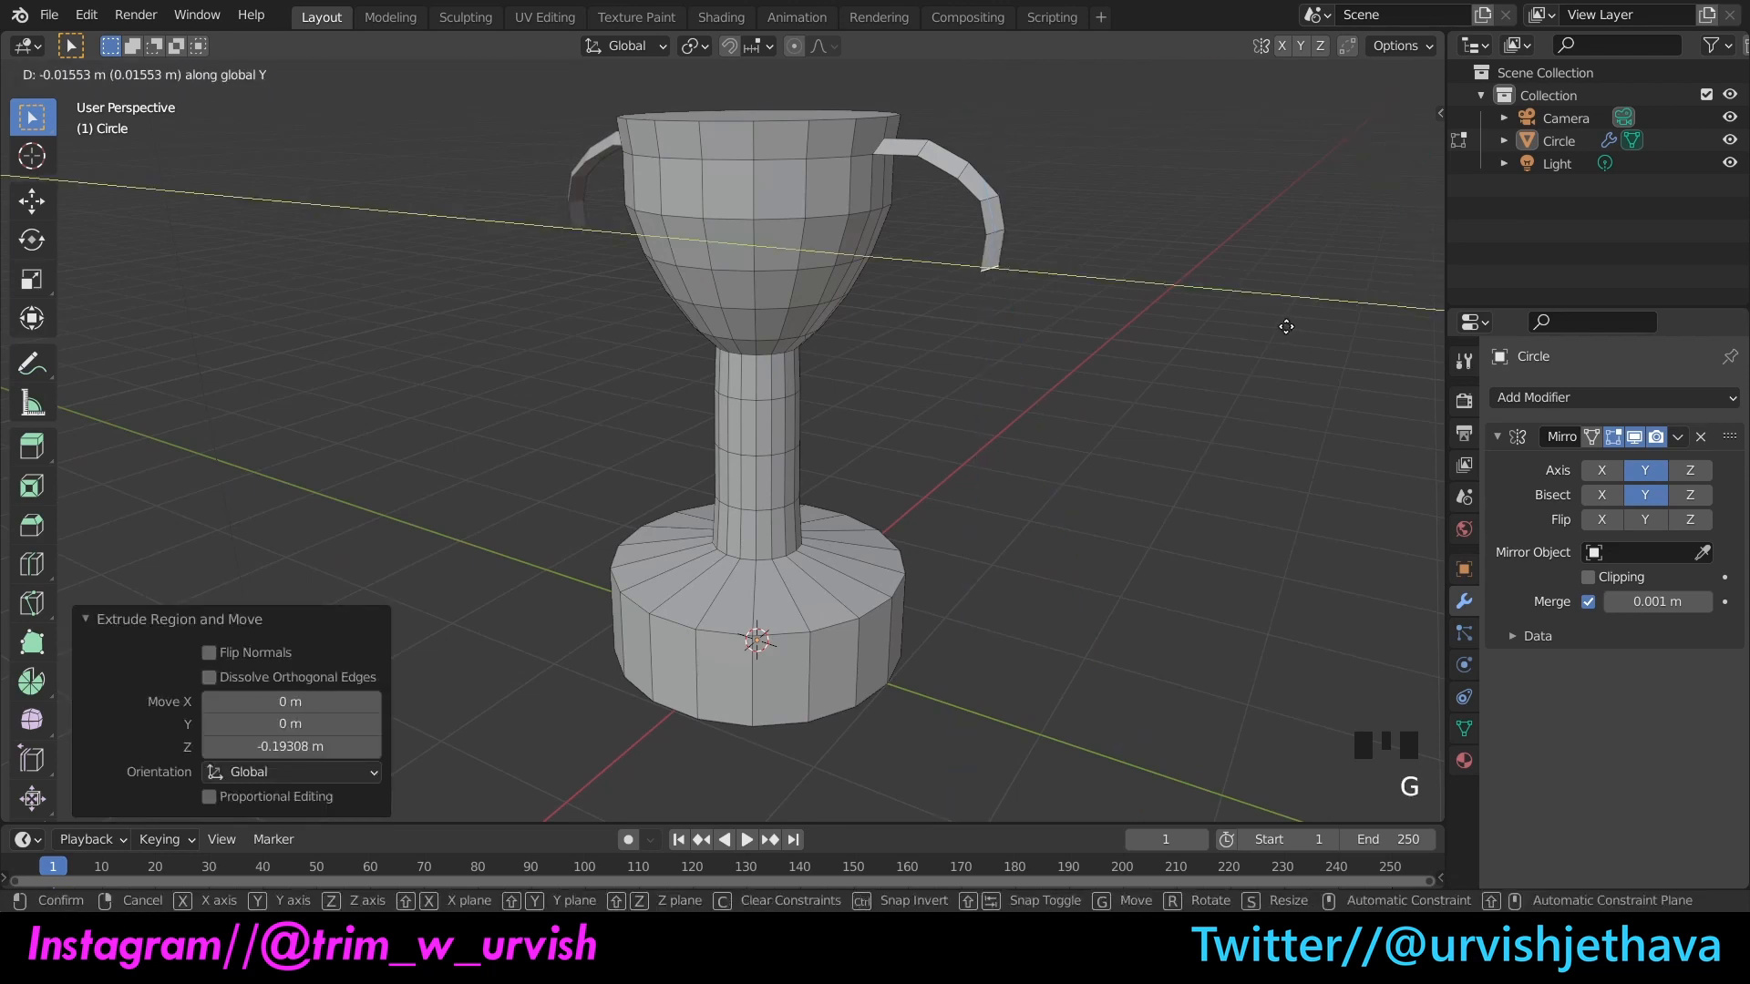
click(1280, 326)
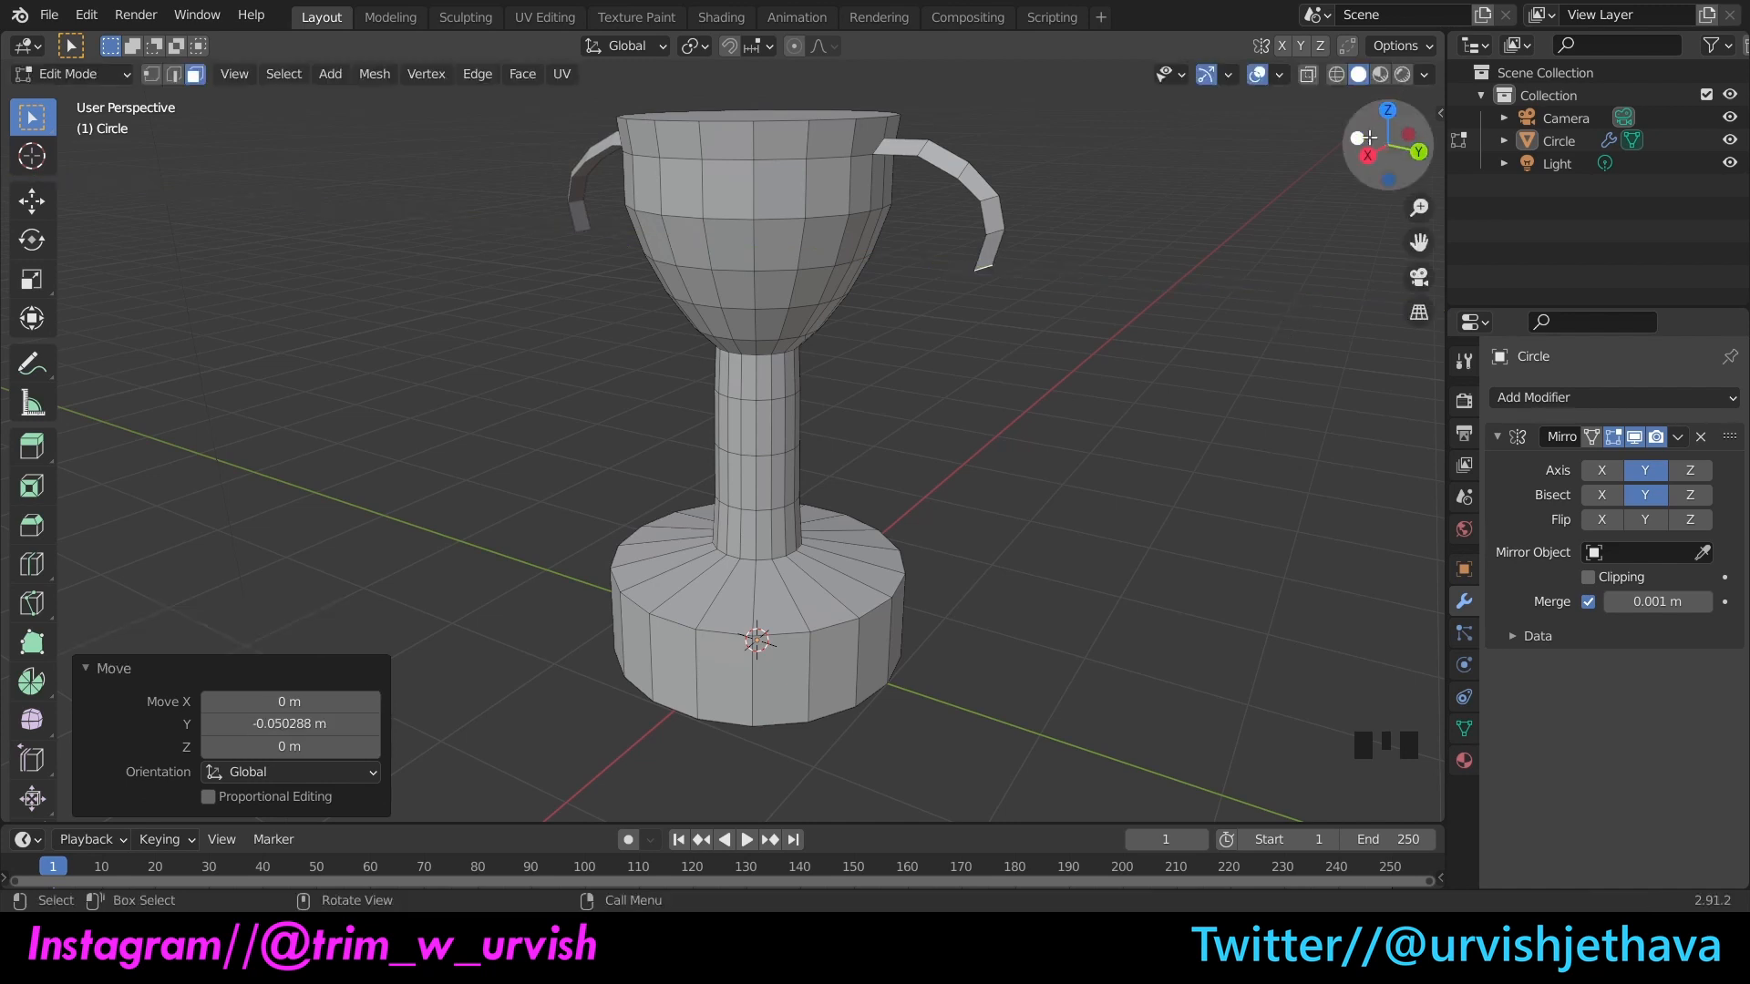
Step: Extrude the handle's end face about 0.17 m further down along global Z as another segment
drag(1379, 145, 1424, 158)
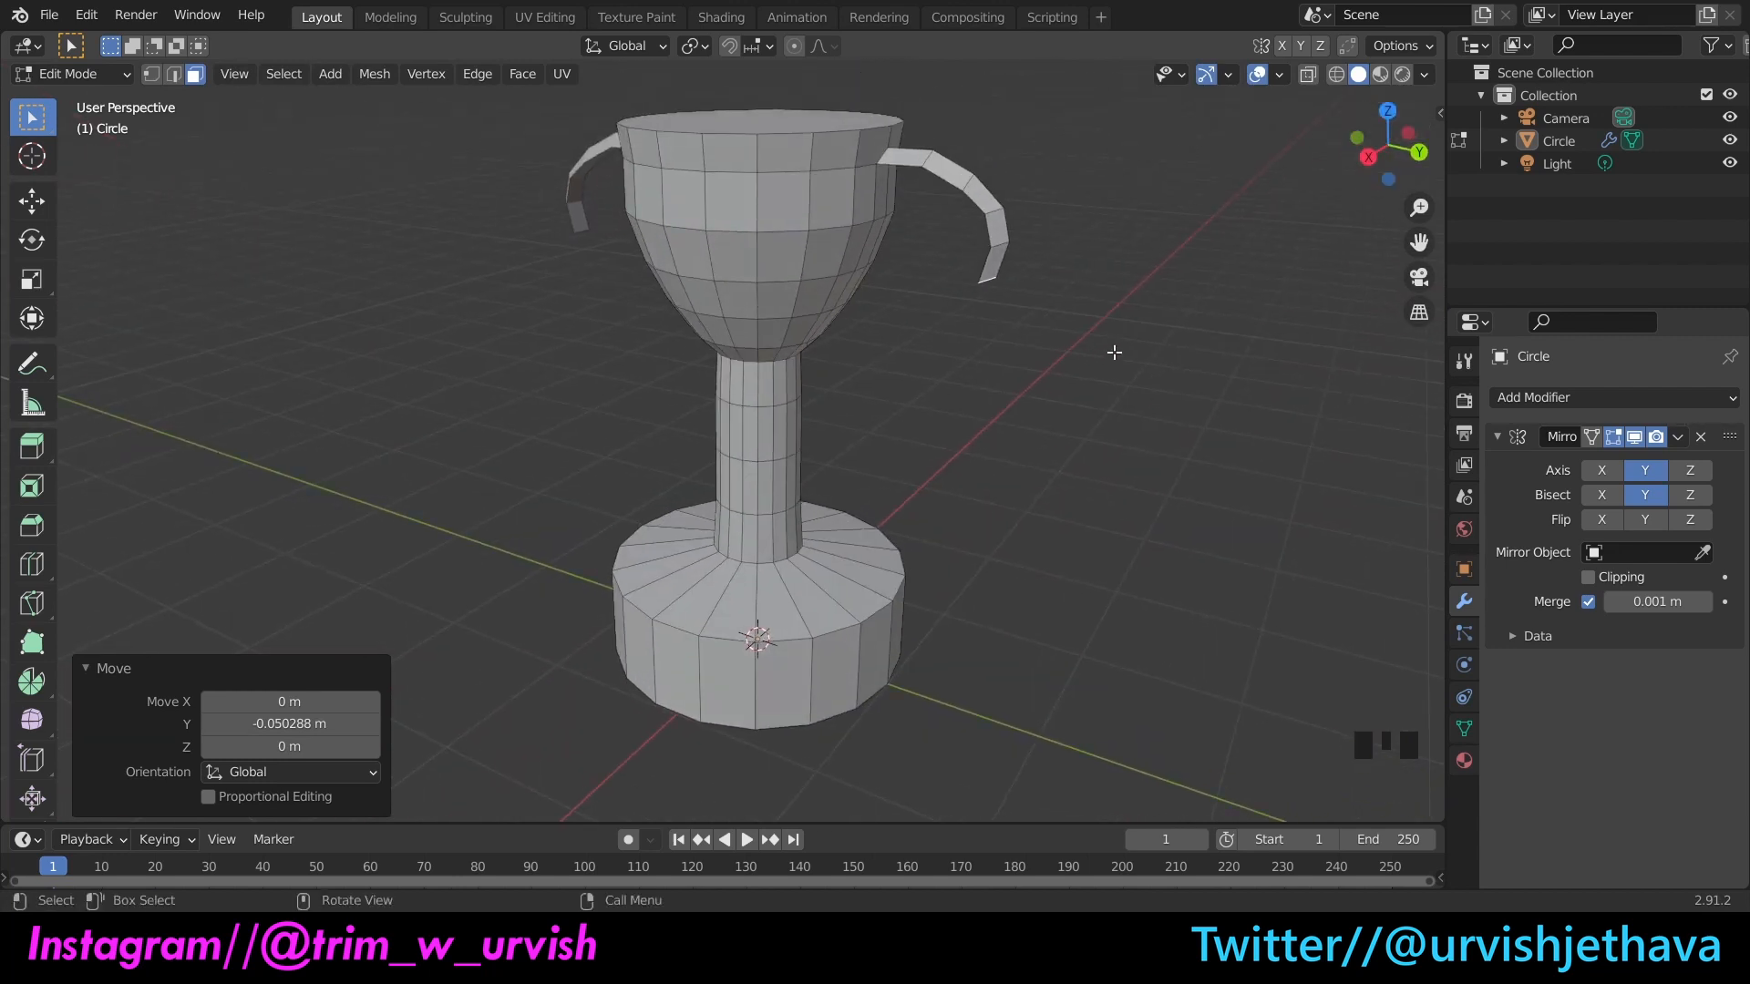
key(e)
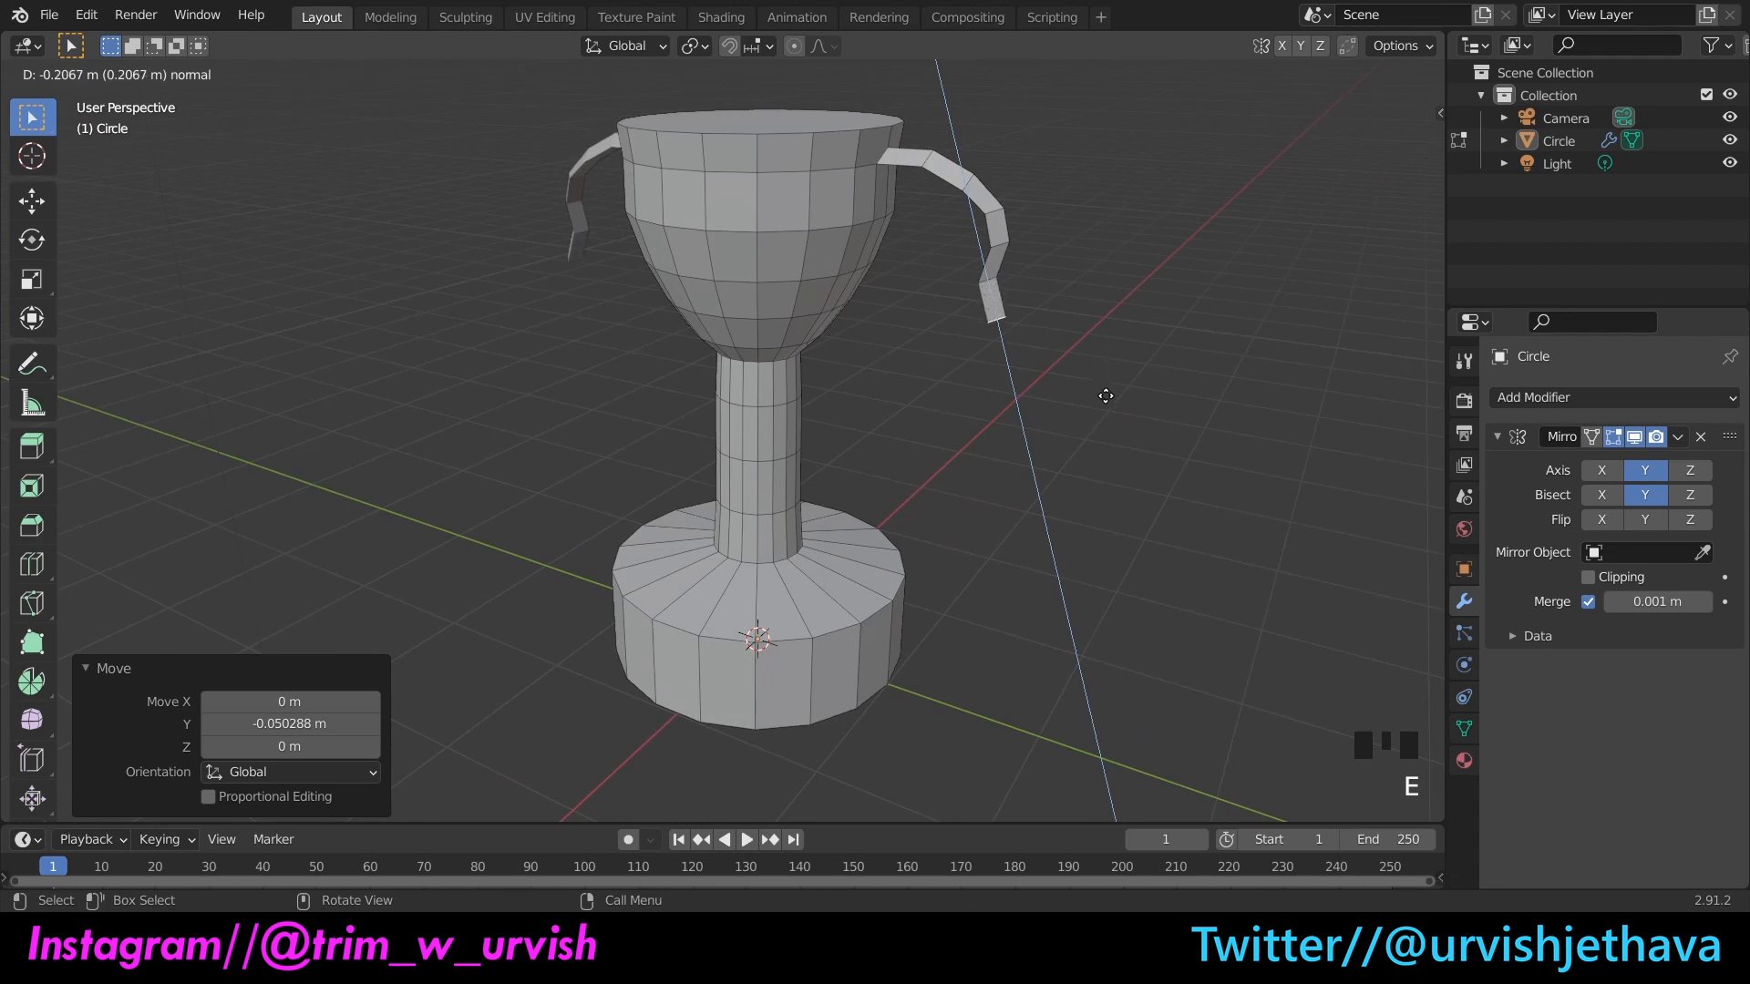
key(z)
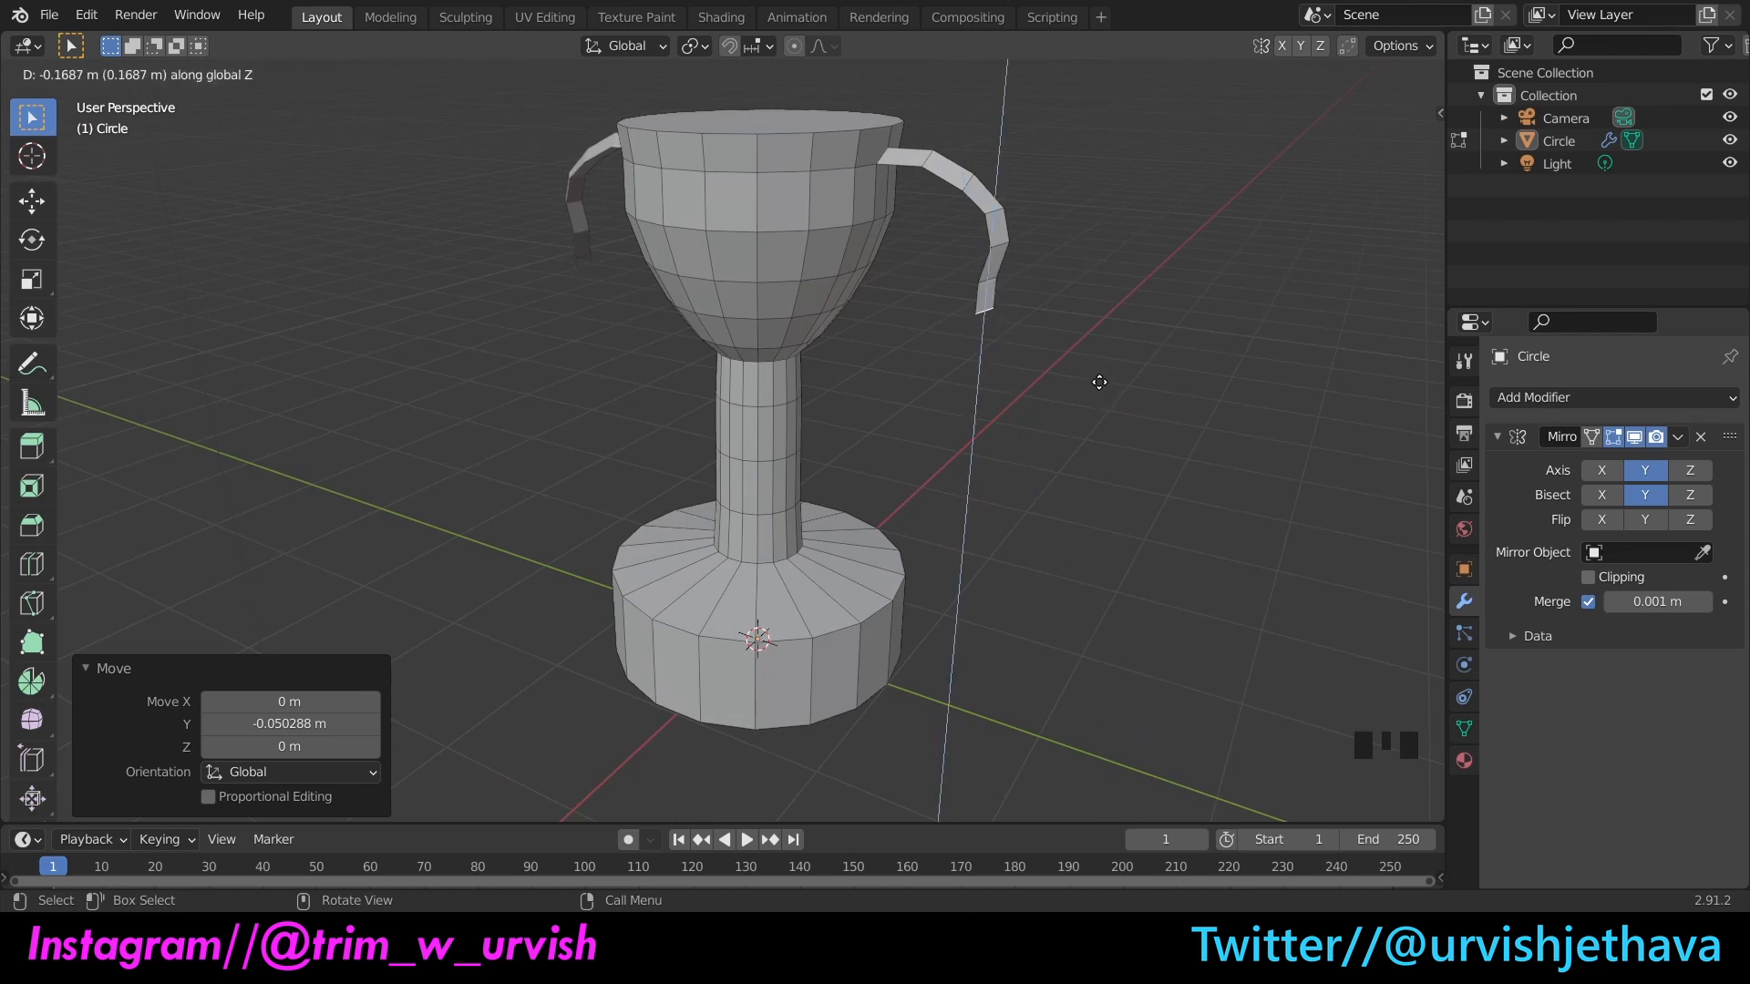
click(1099, 381)
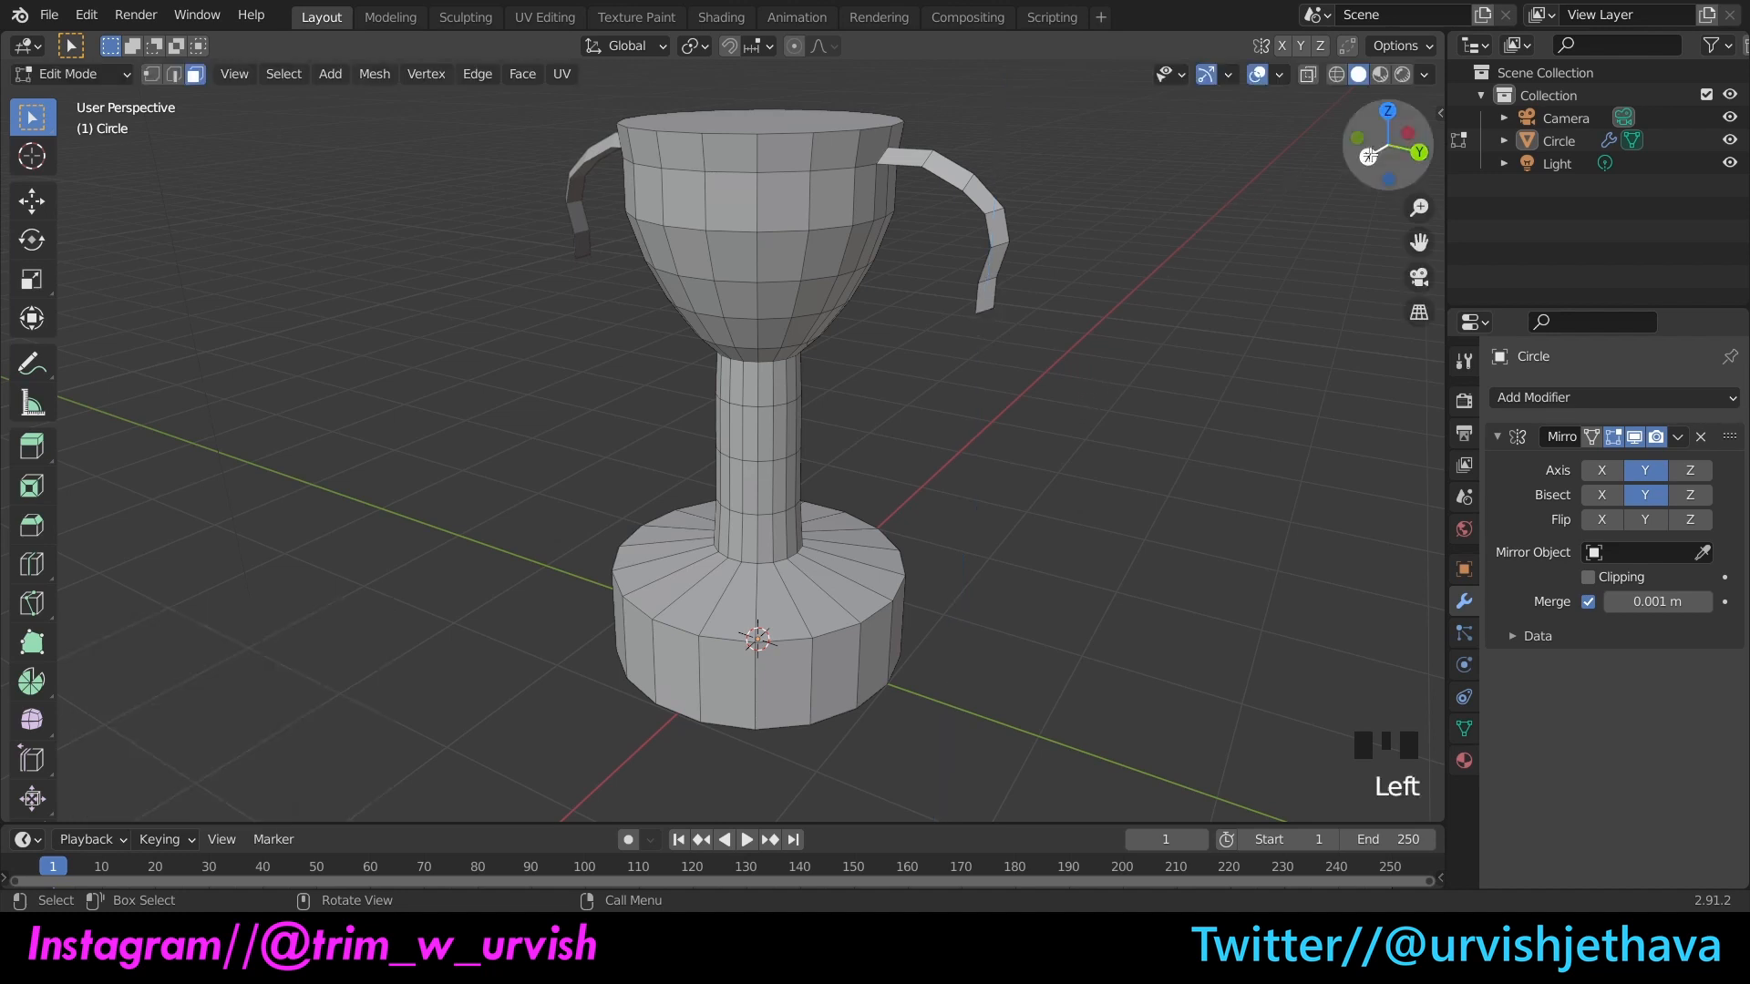
Step: Select the handle's lowest end face and shift it slightly inward along global Y to continue the curve
drag(1340, 158, 1349, 132)
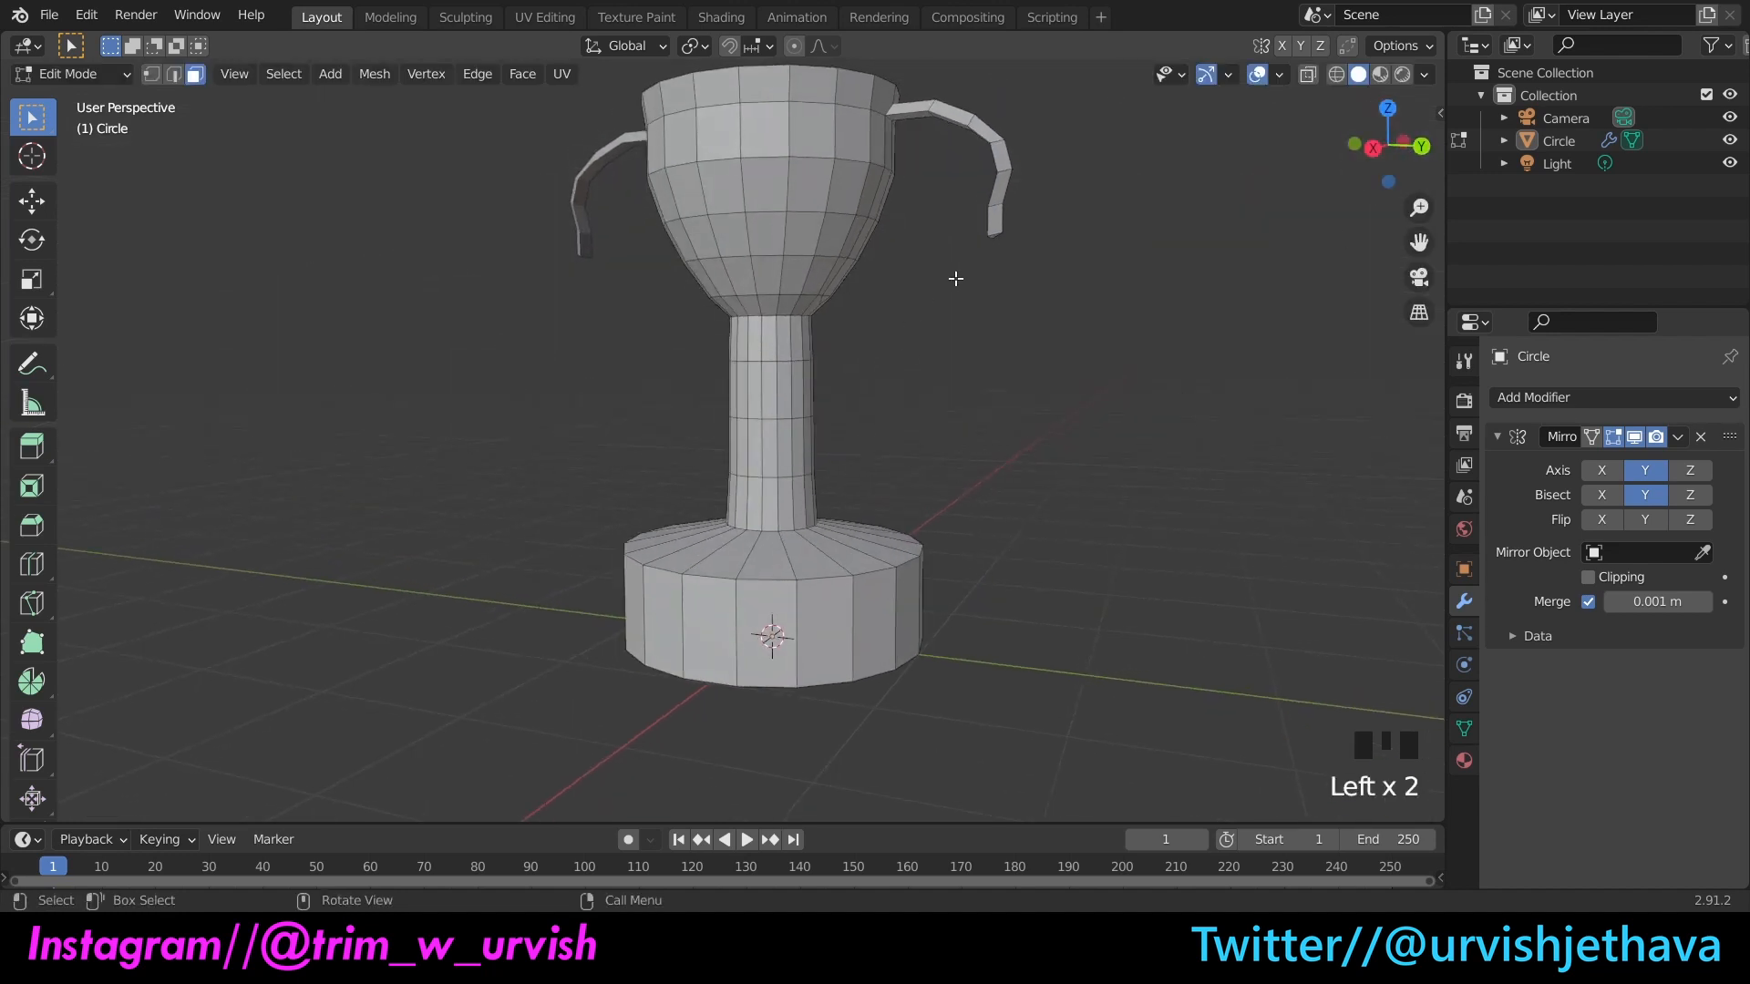
click(996, 238)
key(g)
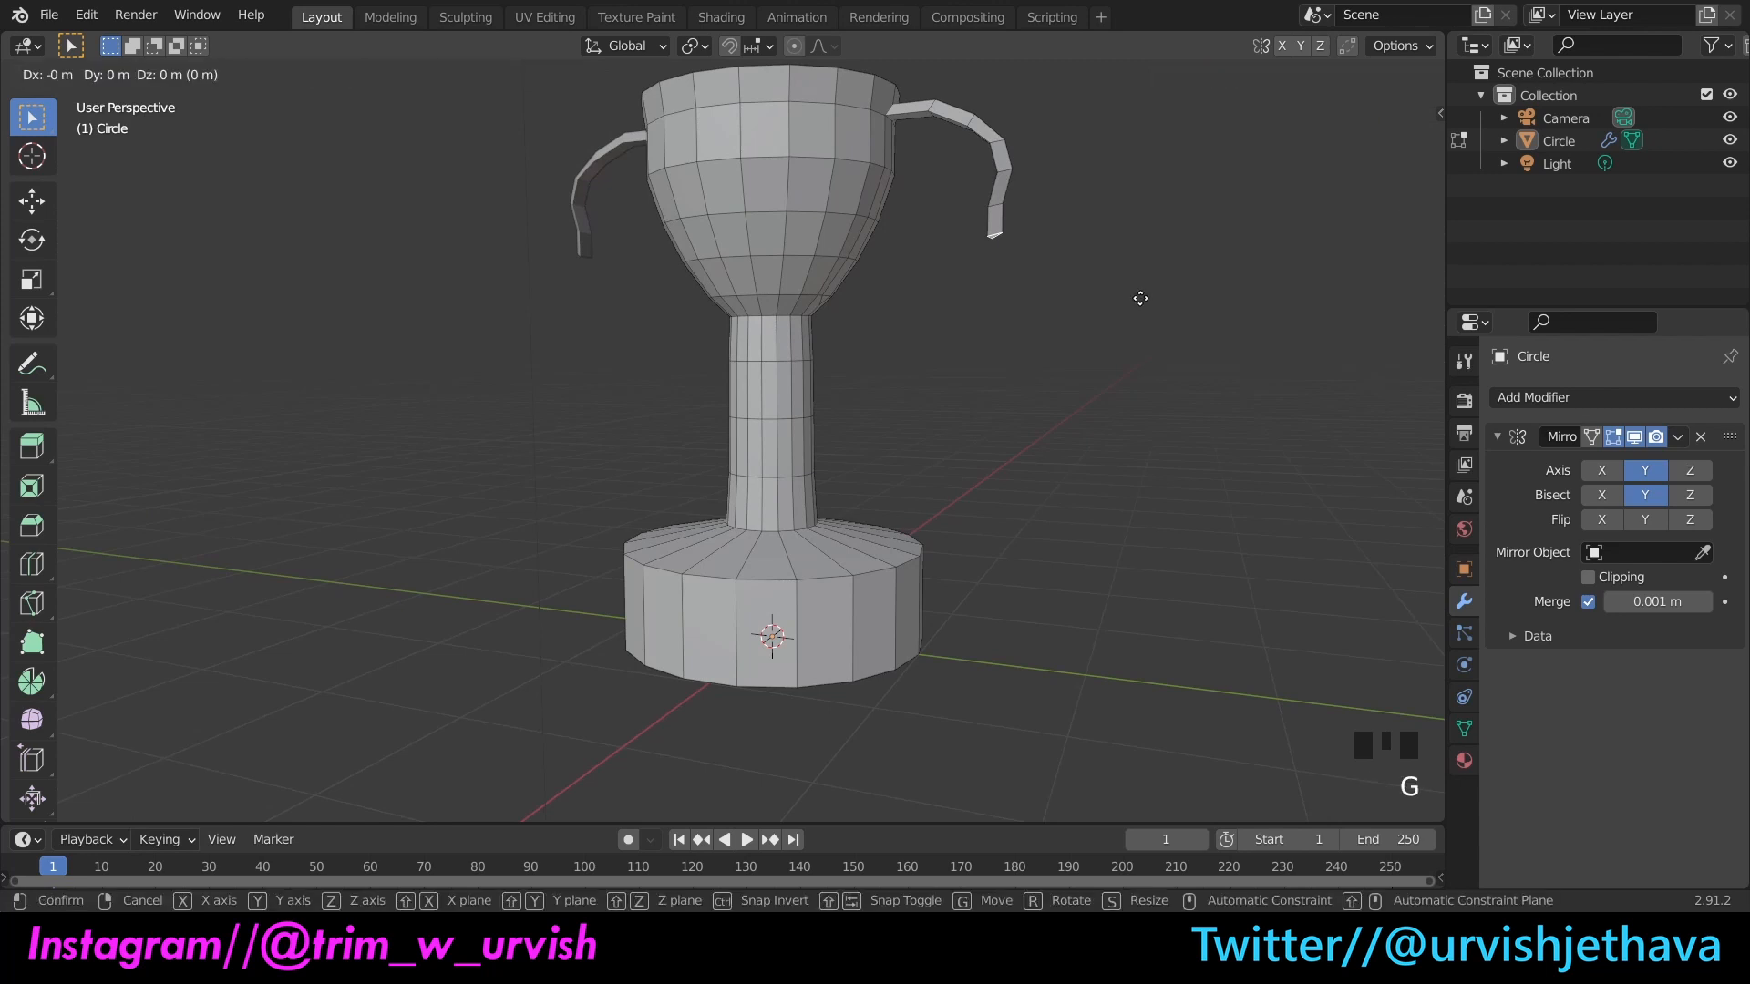
key(y)
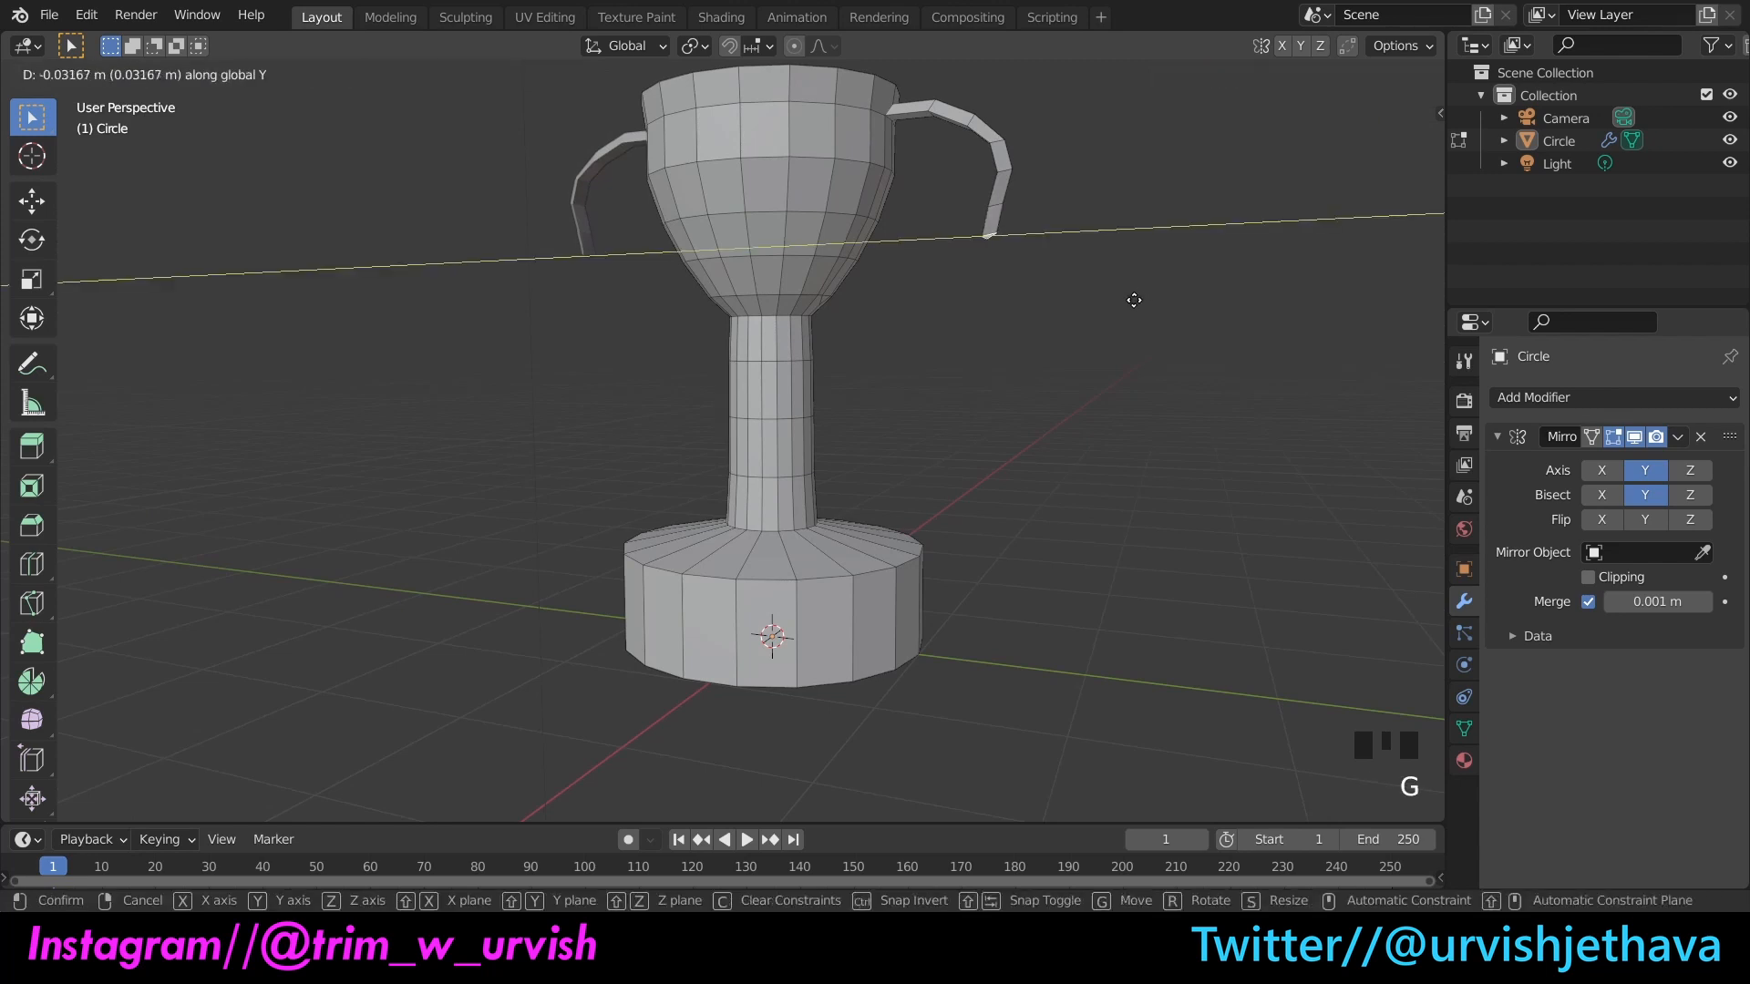
click(1128, 300)
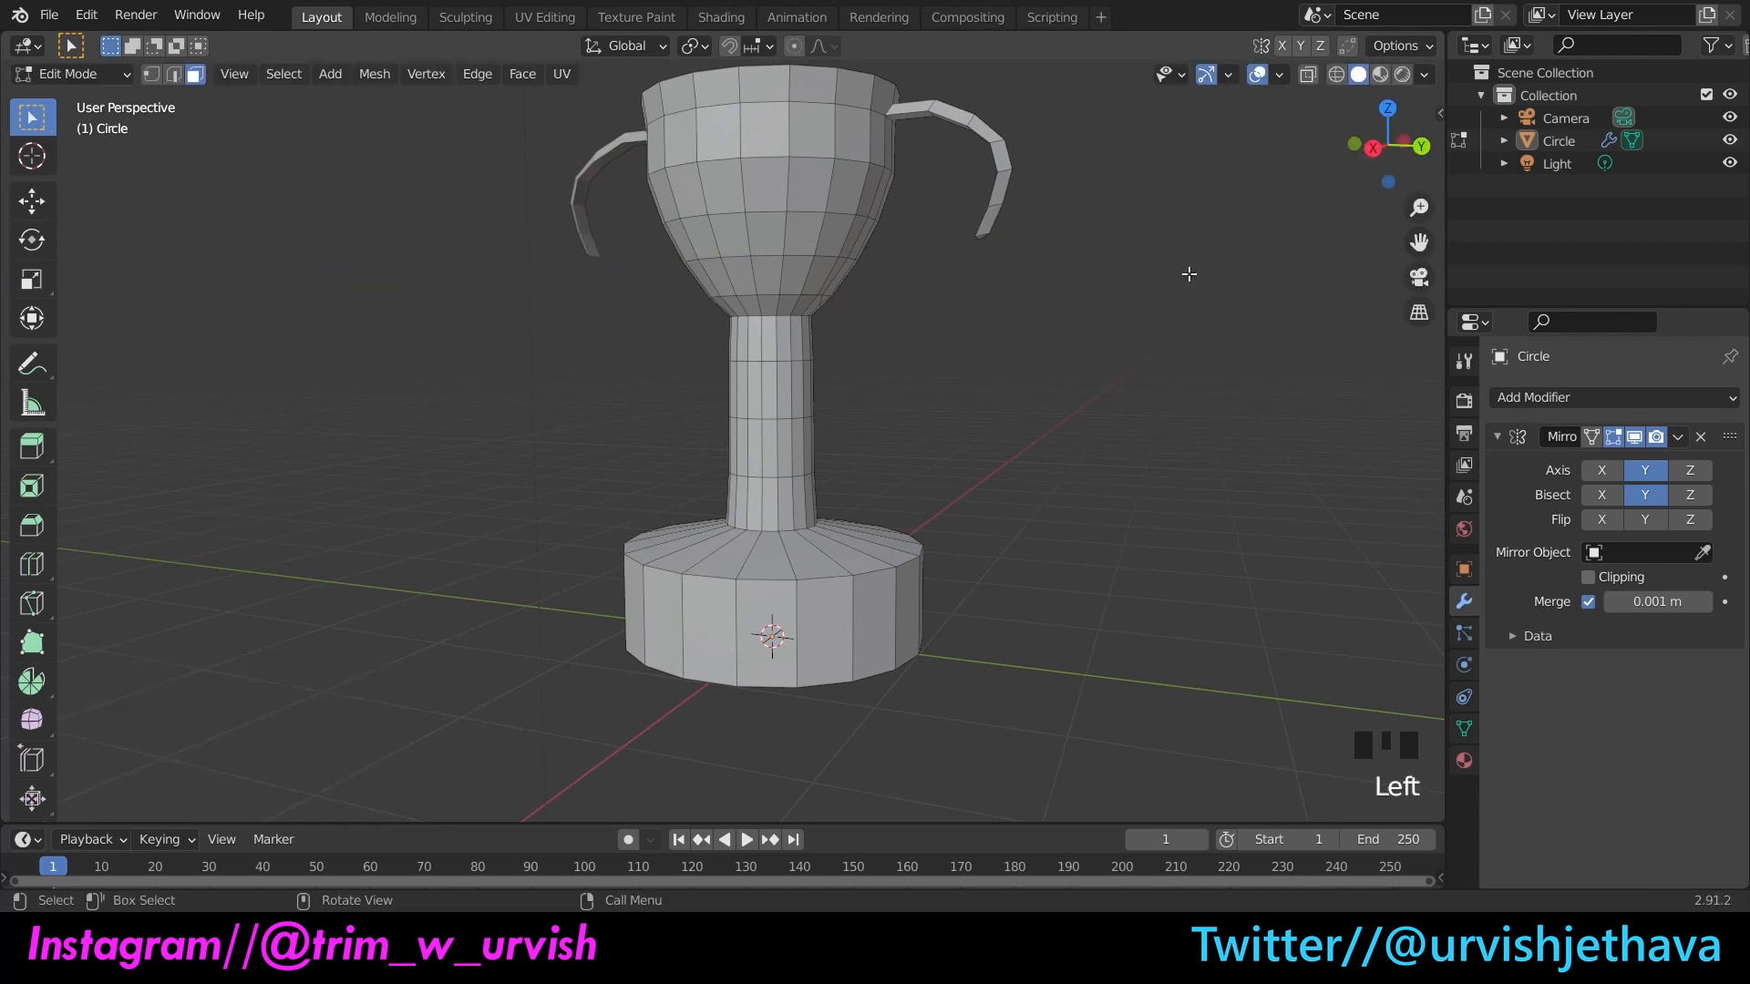
Step: Select the inner edge of the handle's end in edge mode and raise it slightly along global Z
drag(1388, 141, 1194, 56)
scroll(1208, 133, up, 2)
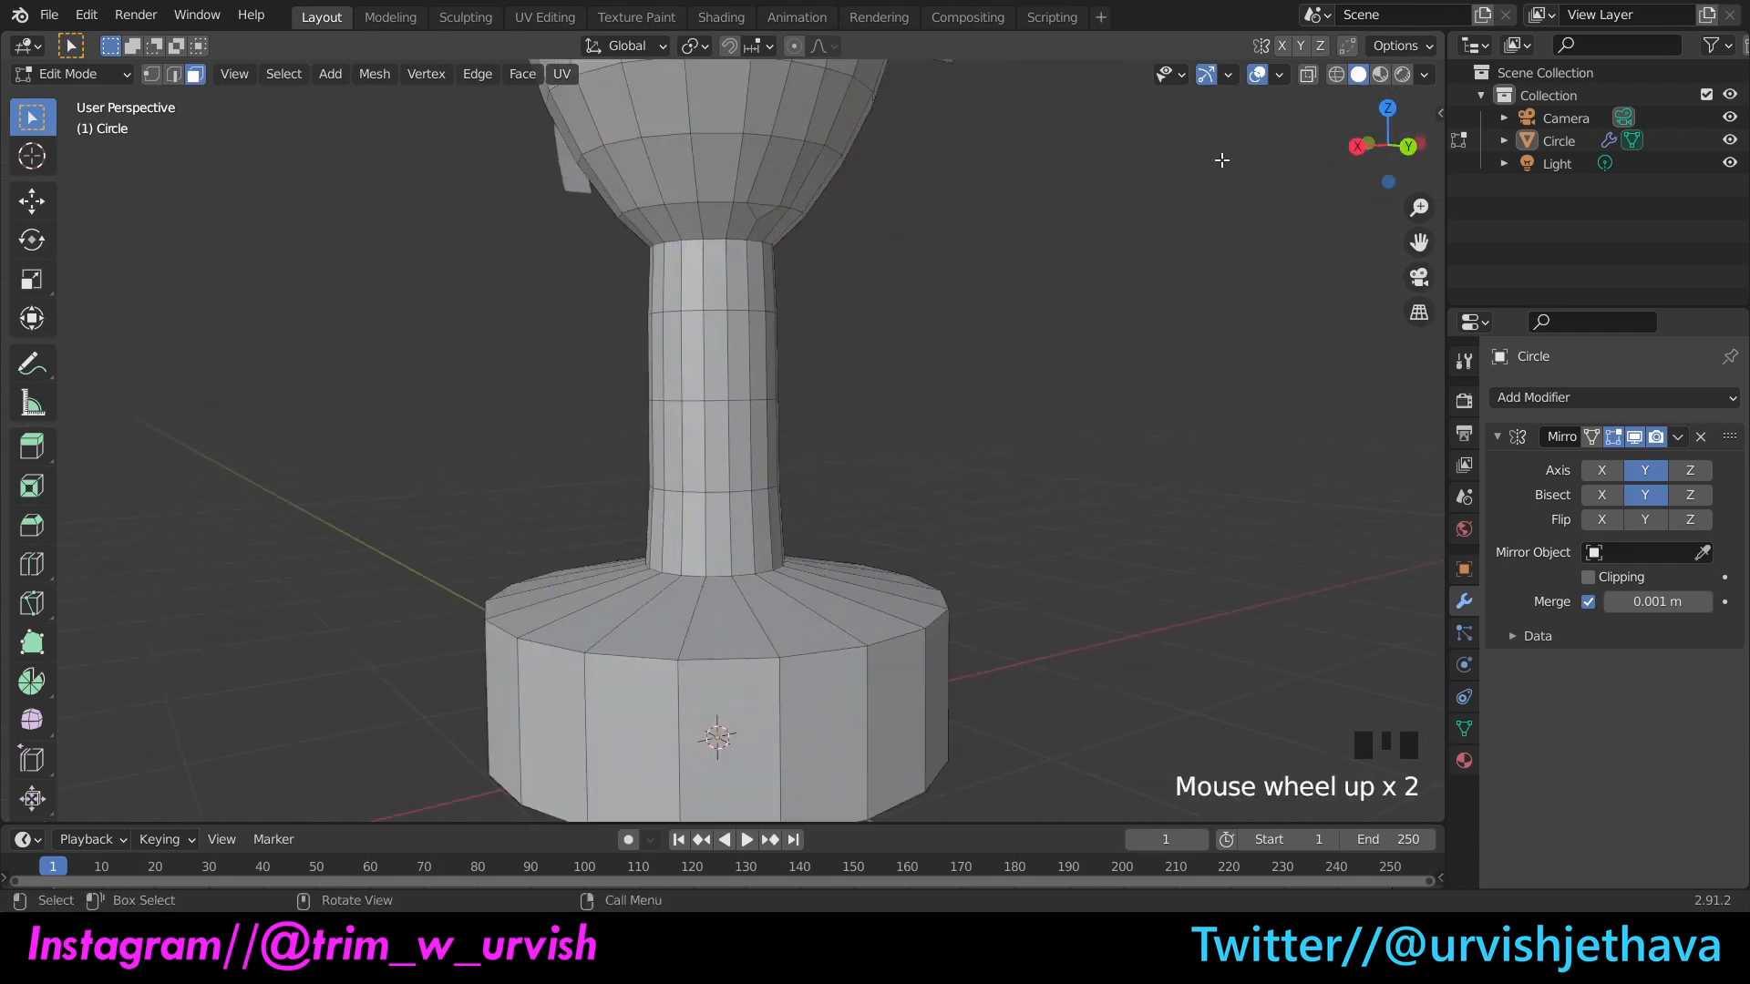
scroll(1208, 129, down, 1)
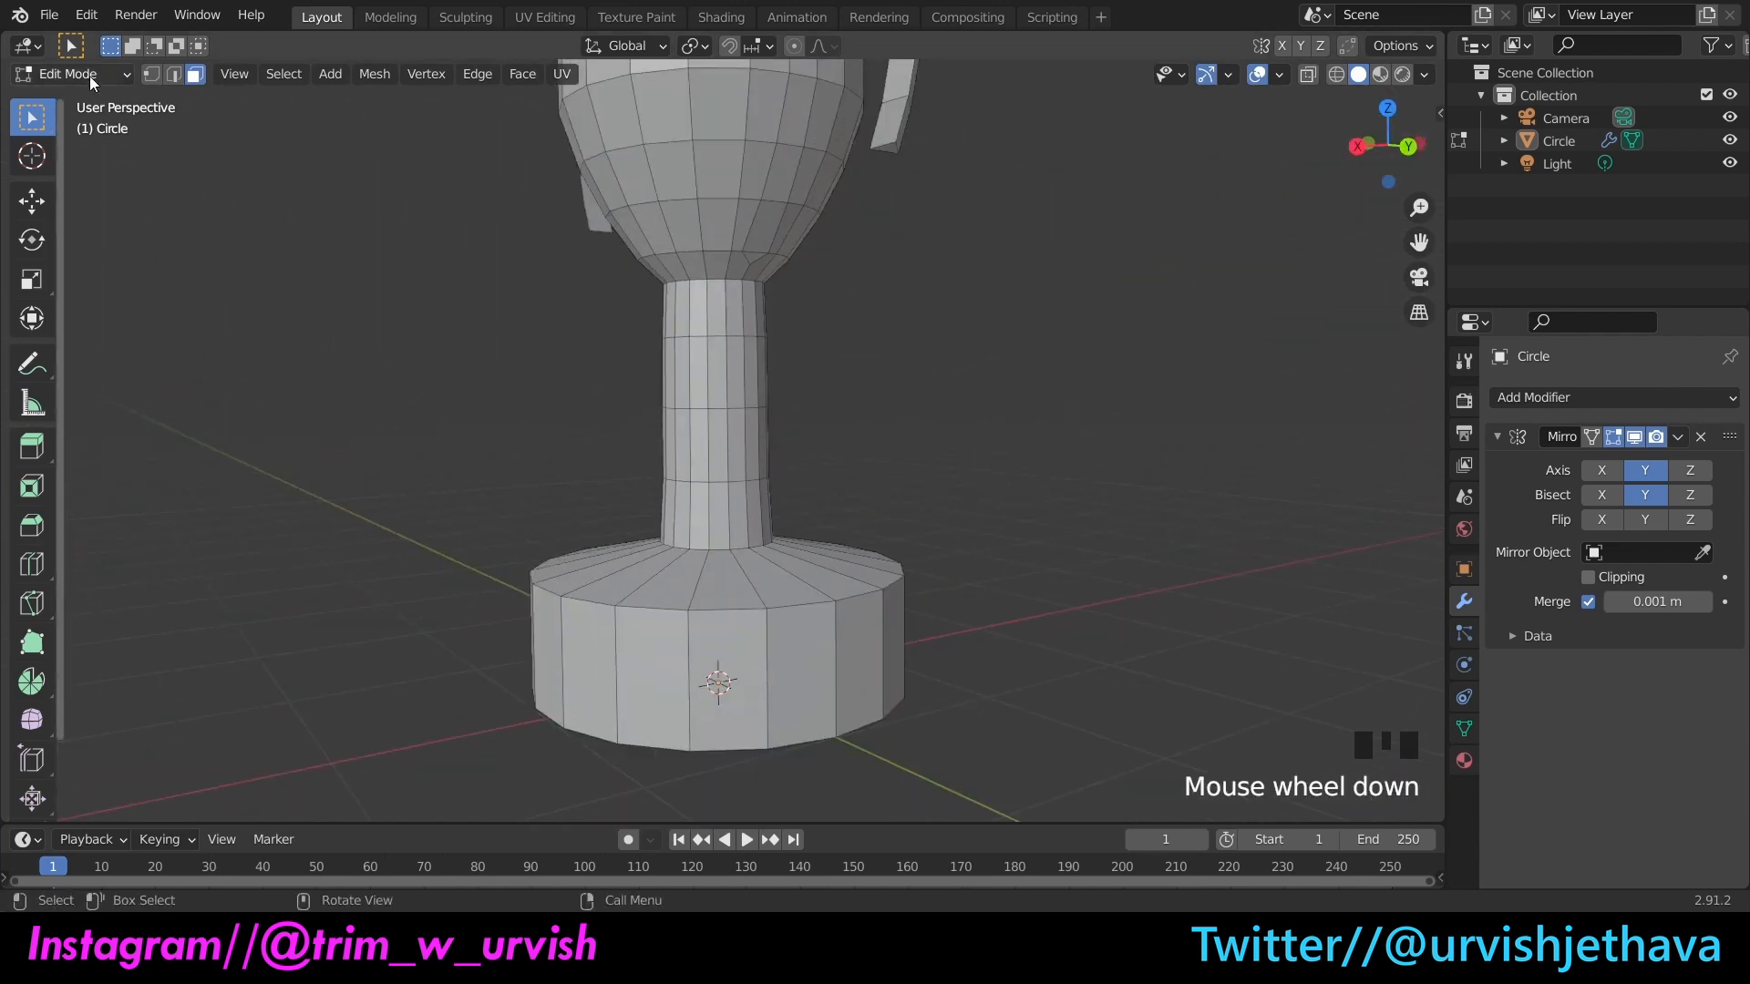
click(173, 74)
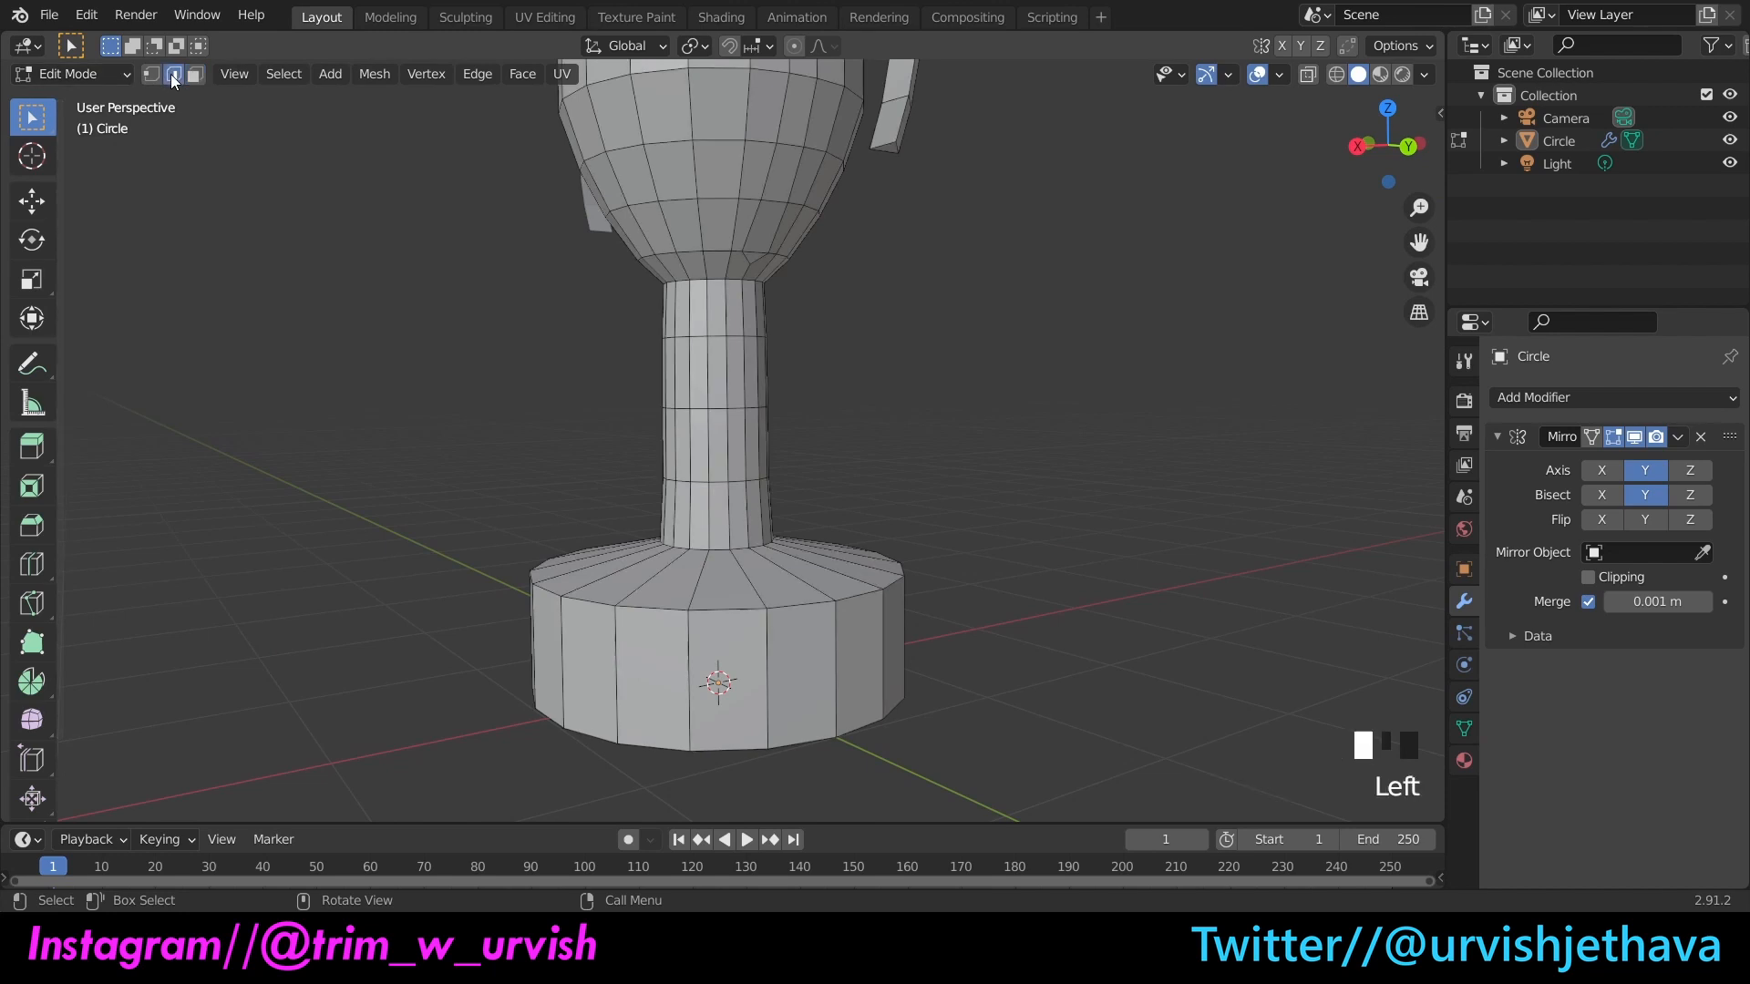
click(886, 153)
mouse_move(1351, 146)
mouse_down()
mouse_move(1394, 162)
mouse_move(1359, 144)
mouse_up()
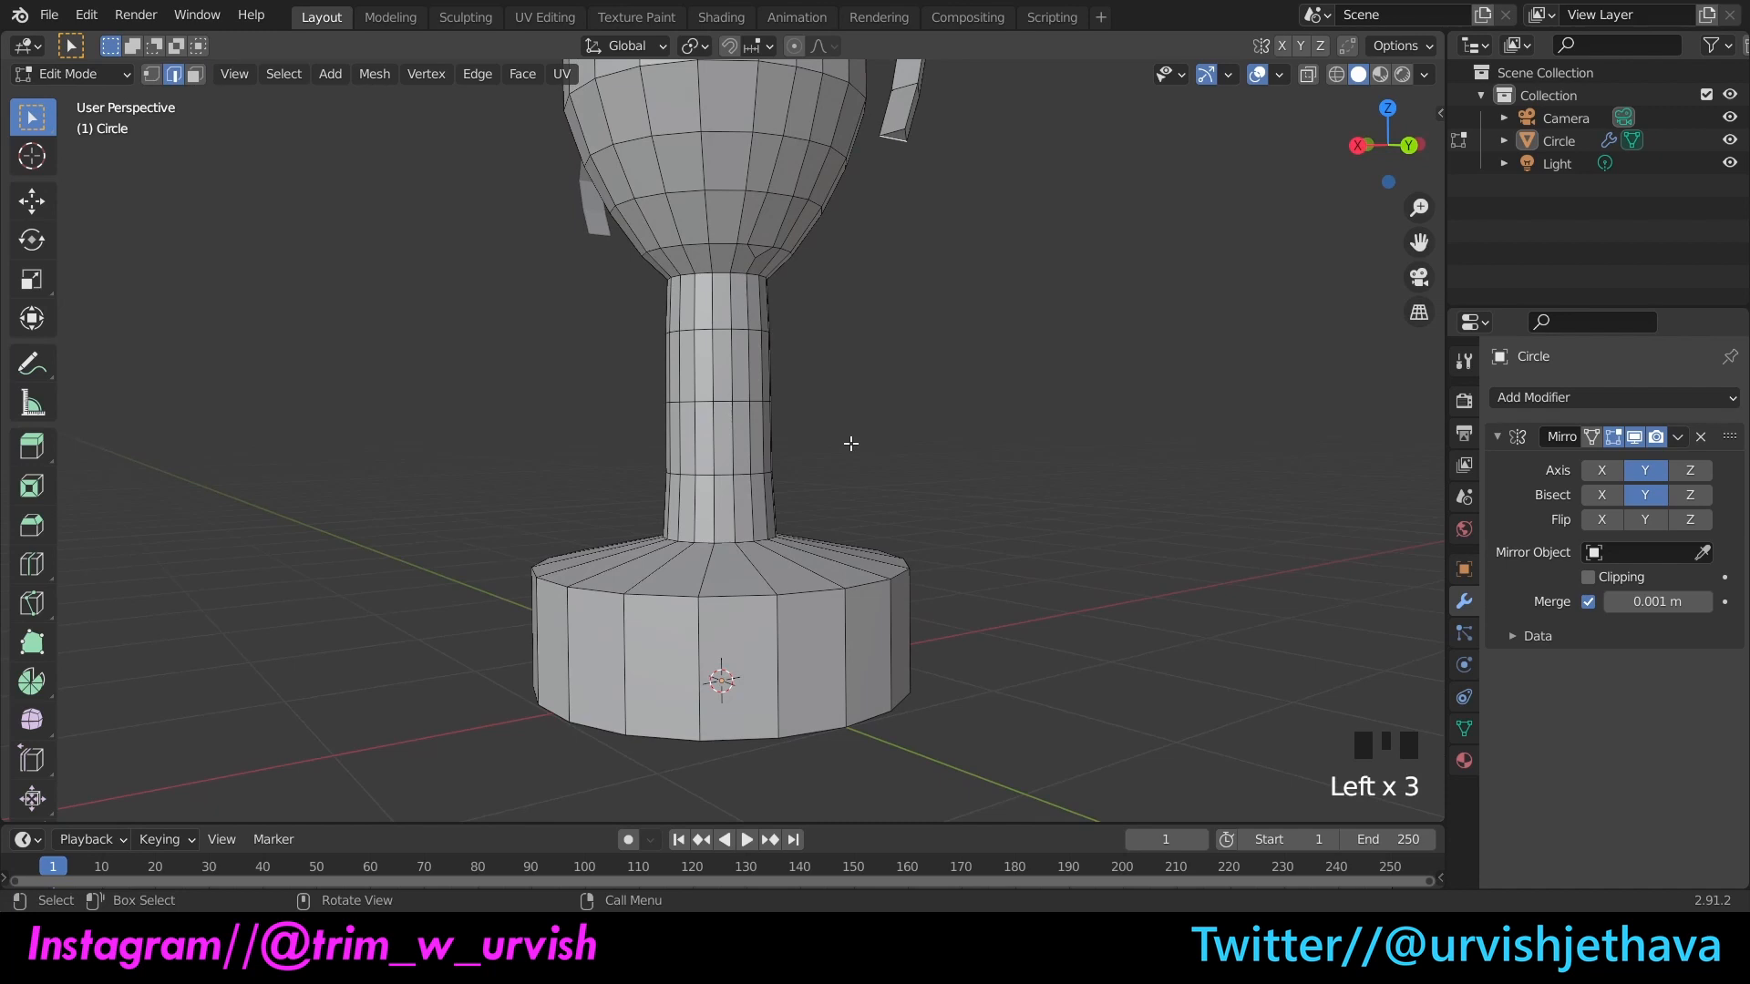
key(g)
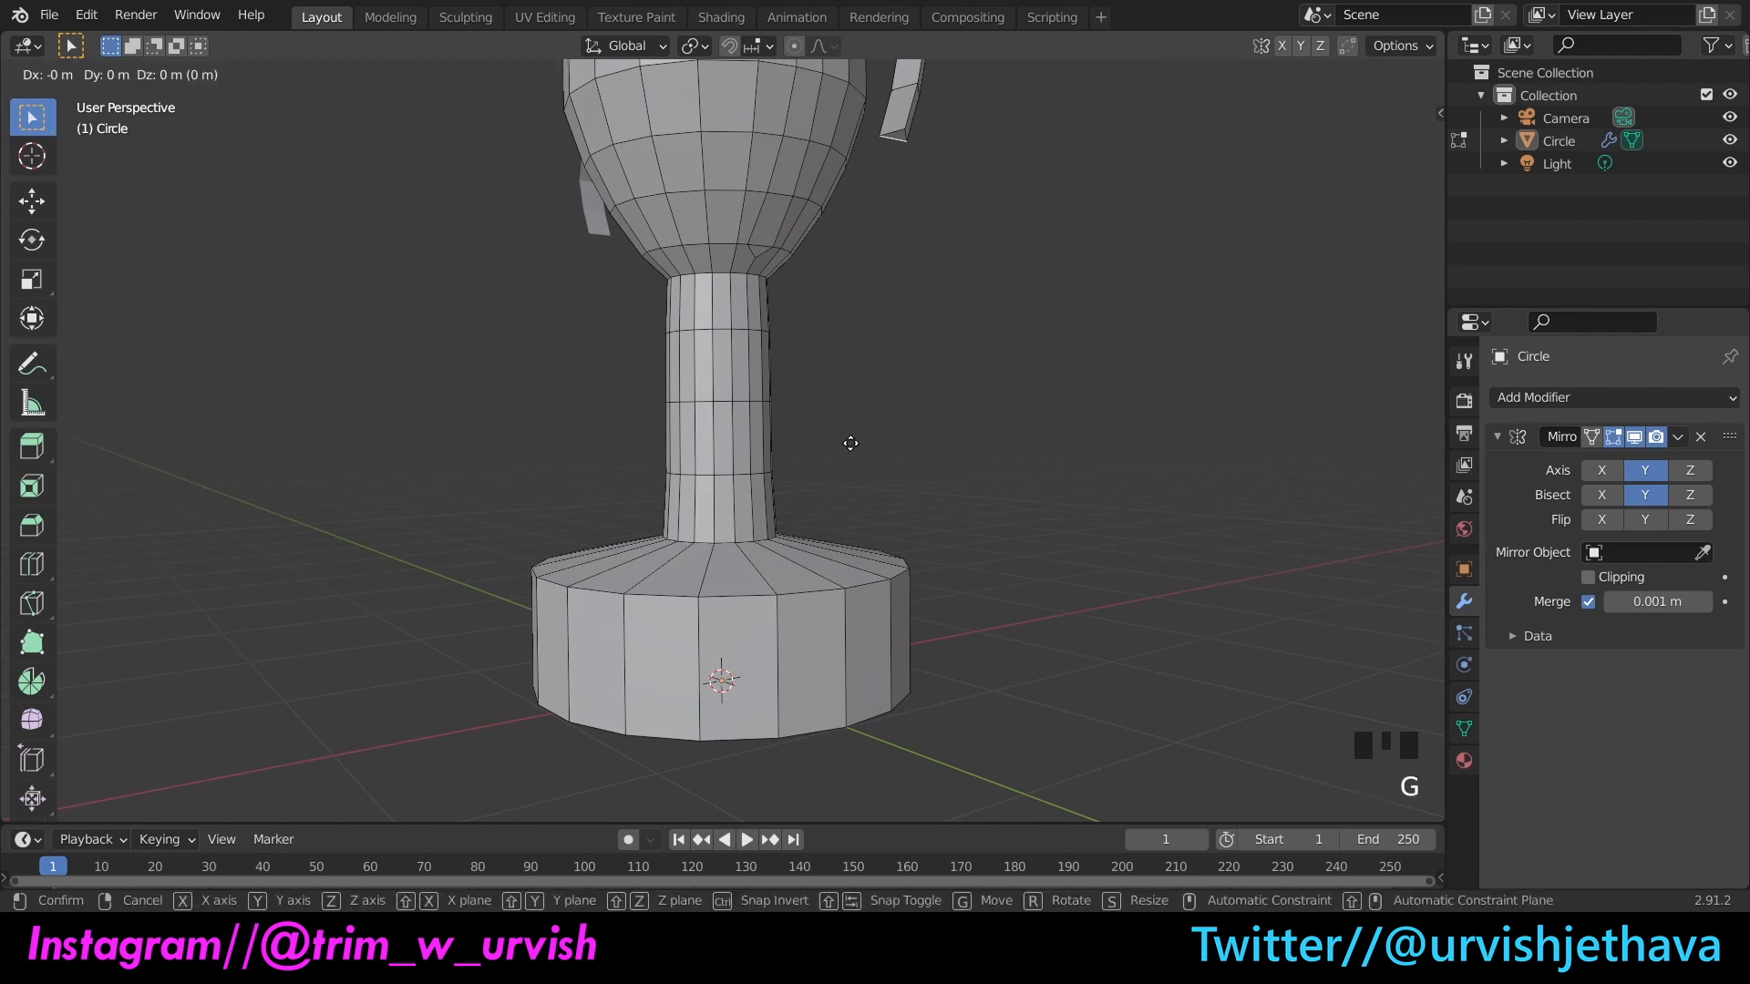
key(z)
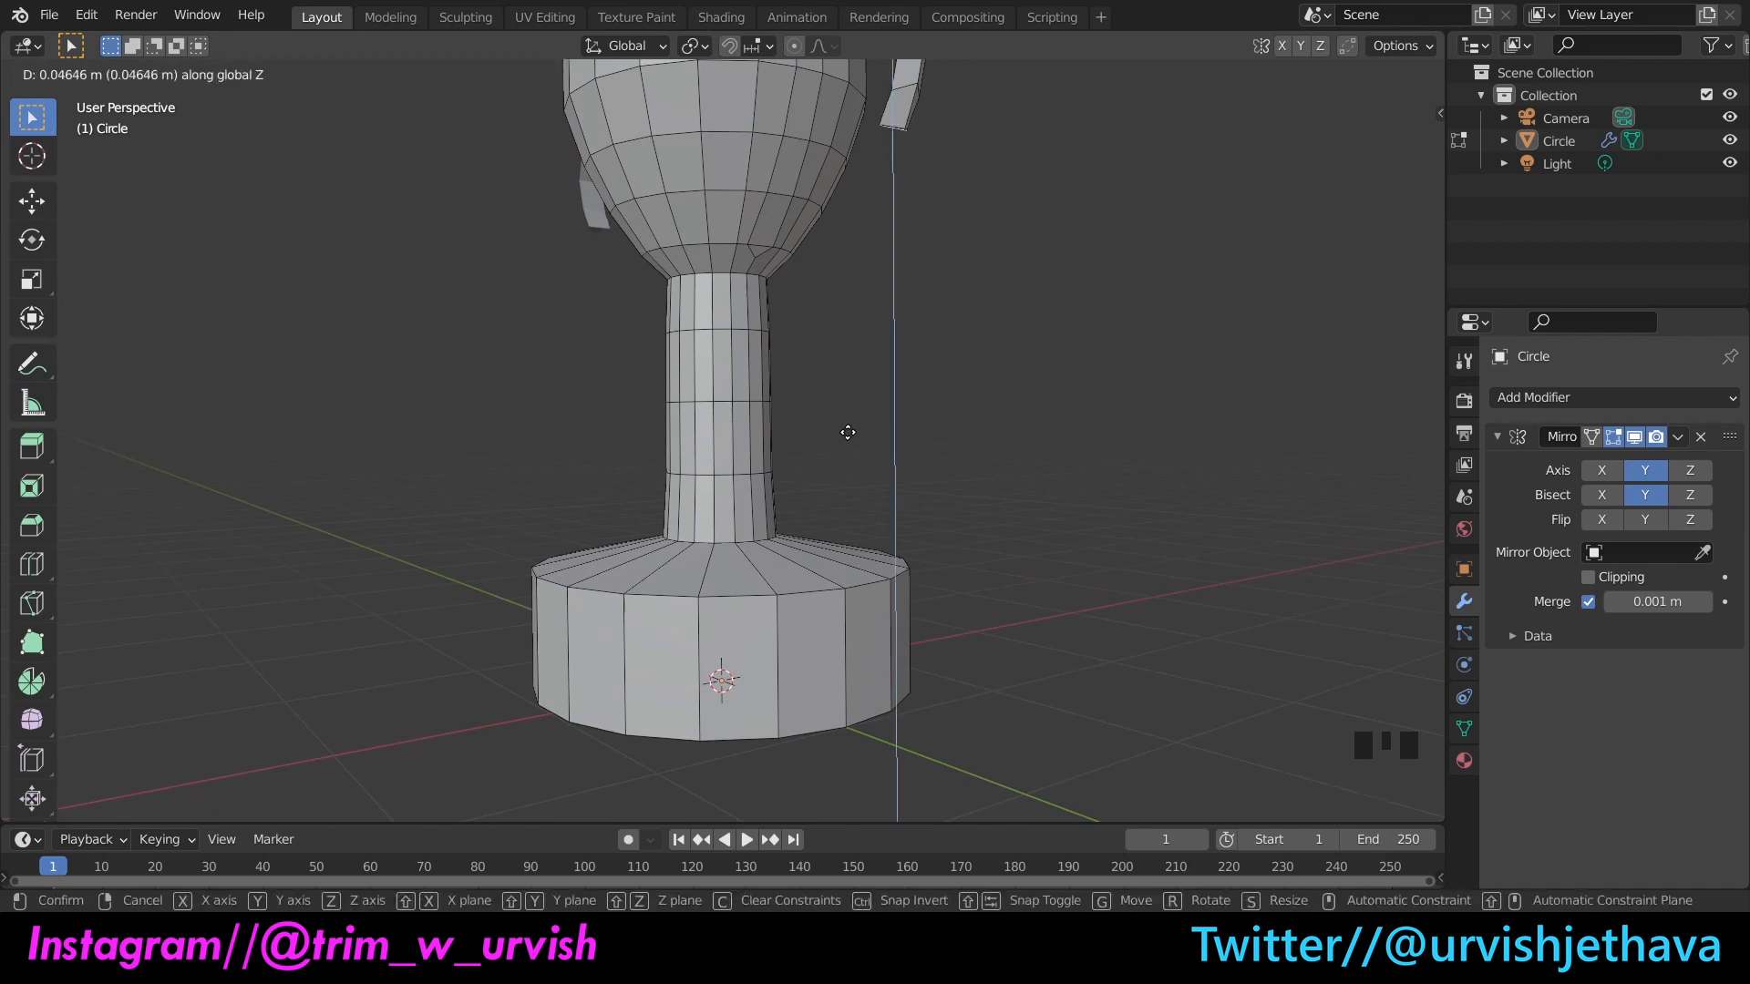
click(848, 442)
Step: Move the outer corner vertex of the handle's end about 0.02 m outward along global Y and clear the selection
drag(1380, 159, 1338, 168)
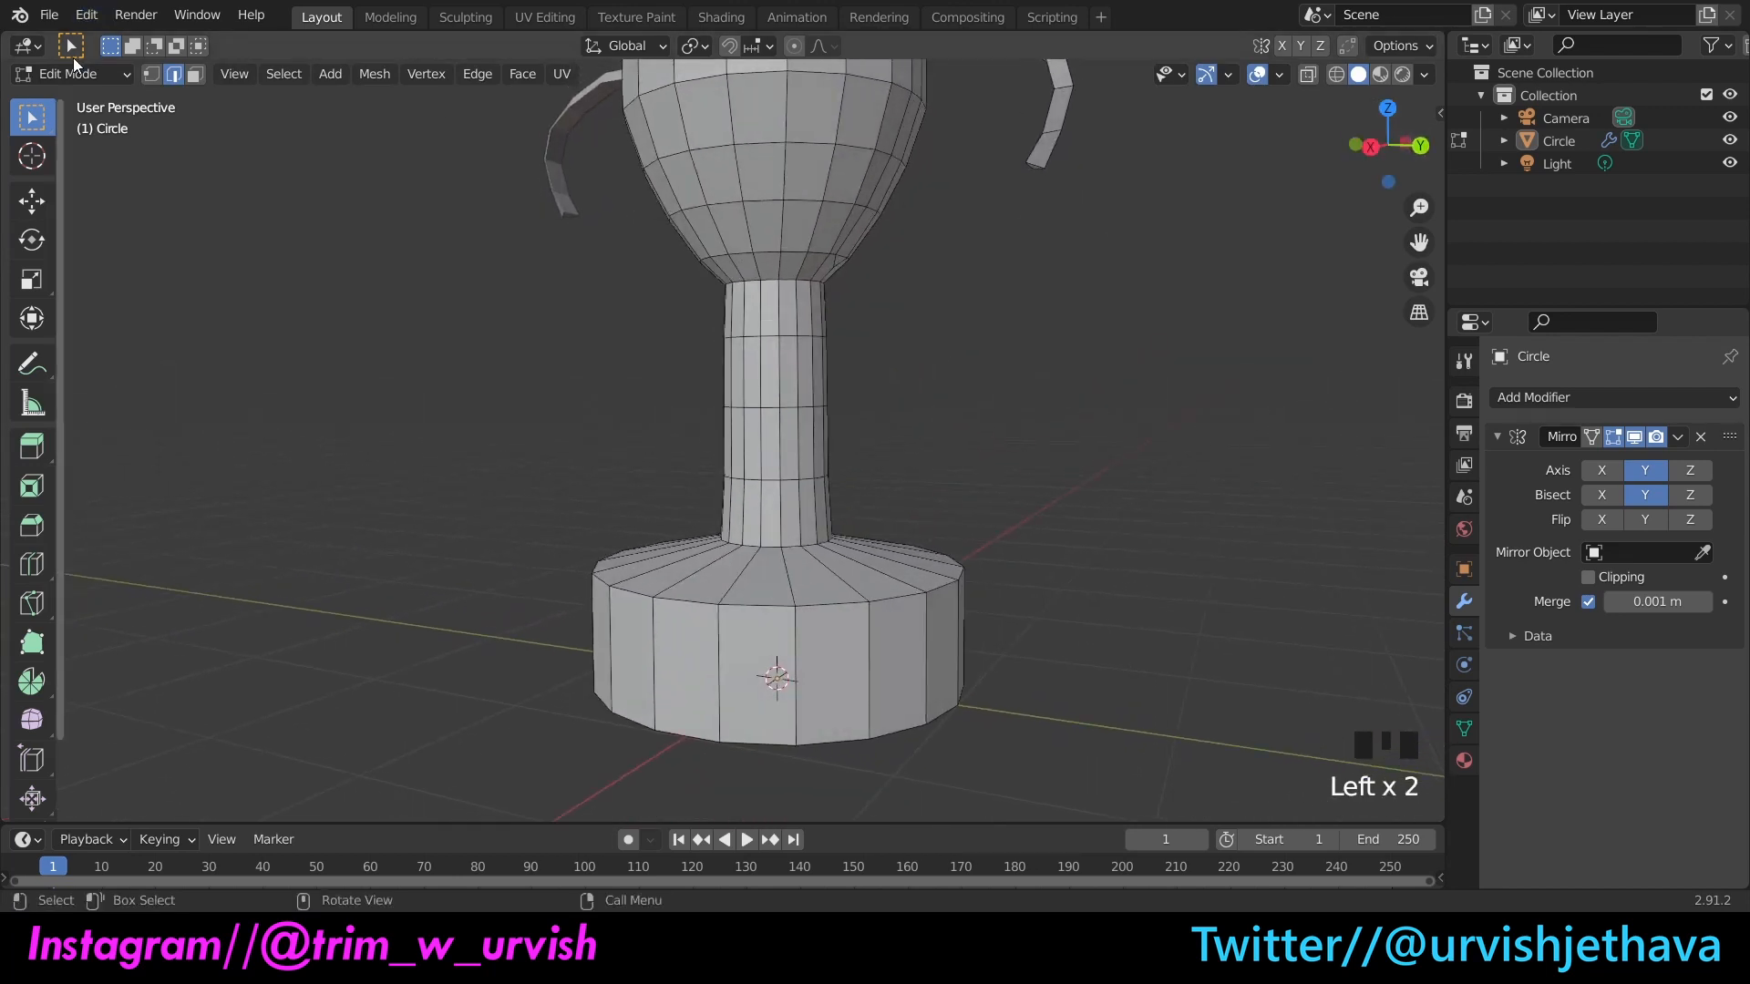
click(151, 74)
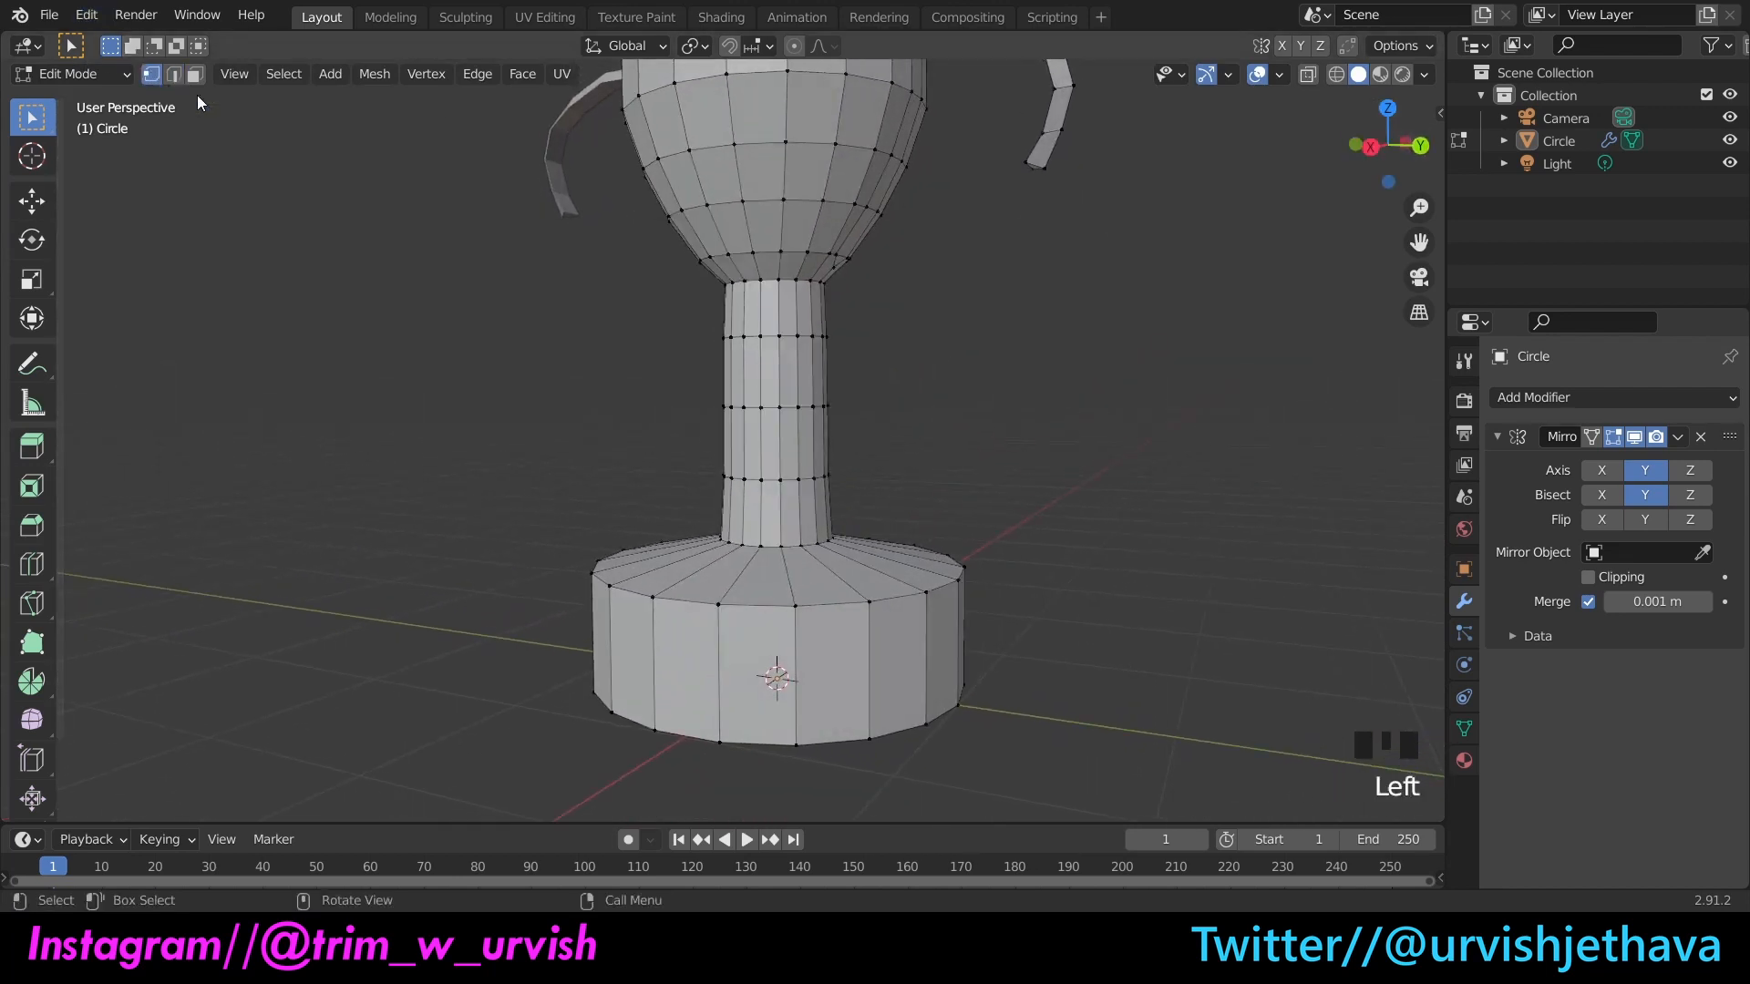
click(1054, 175)
key(g)
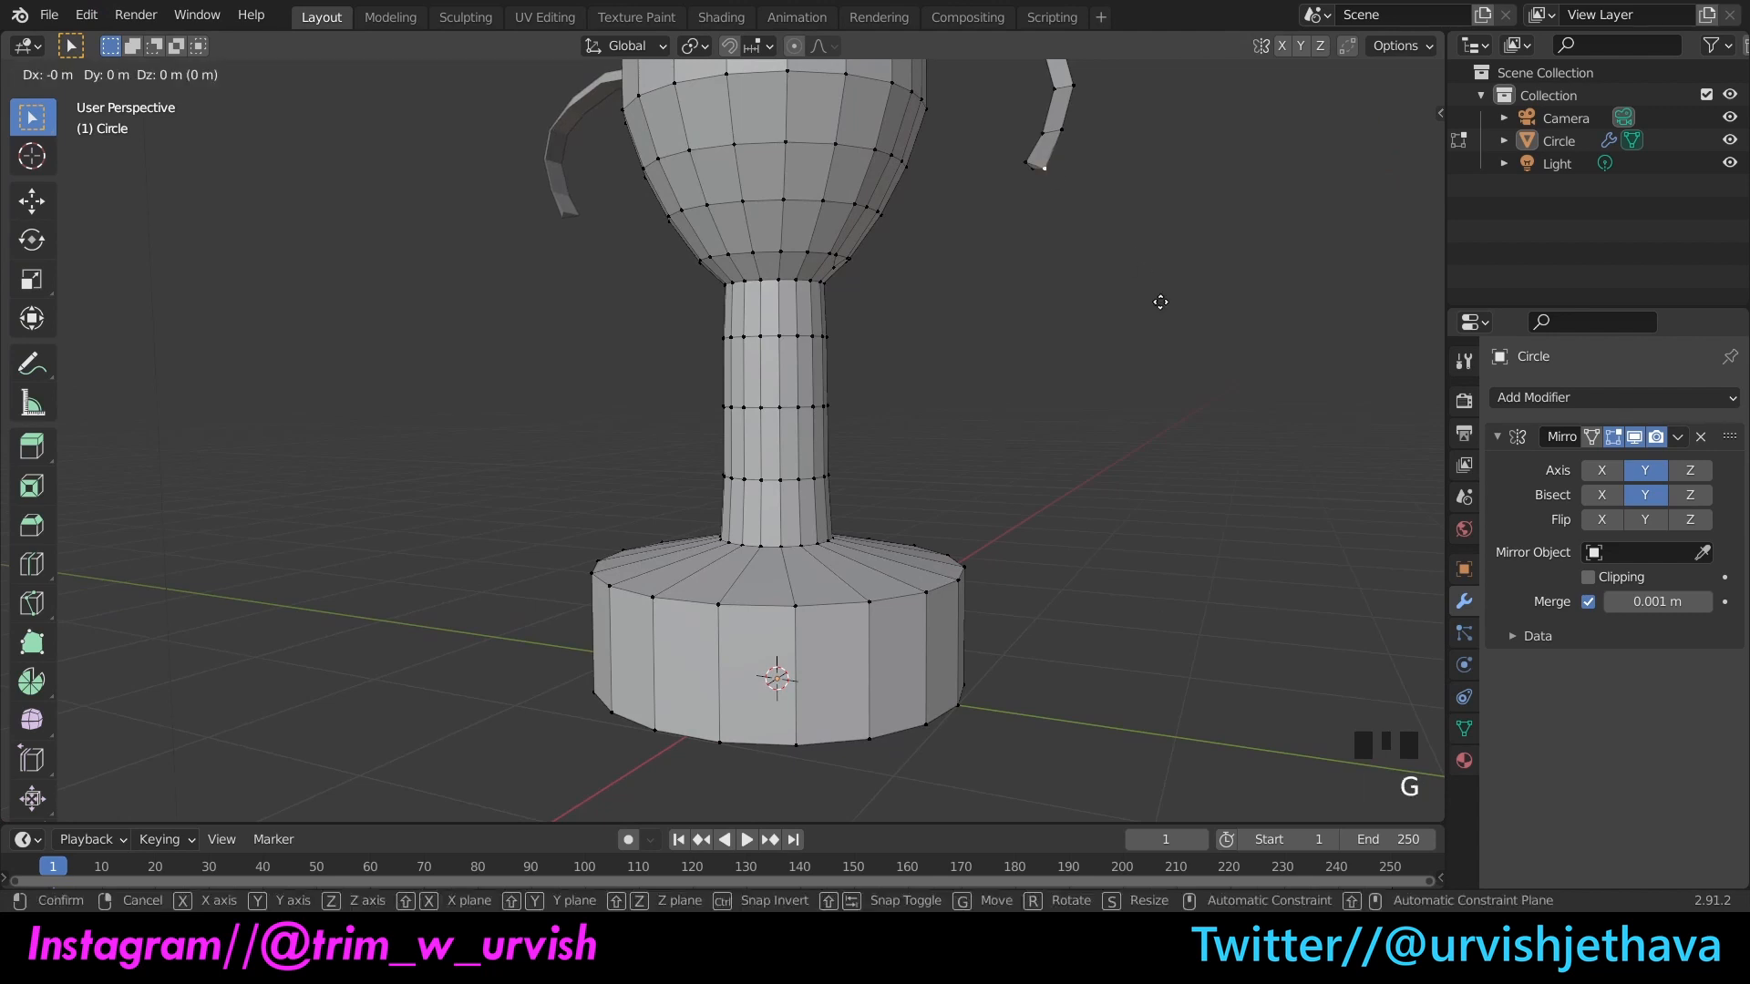
key(y)
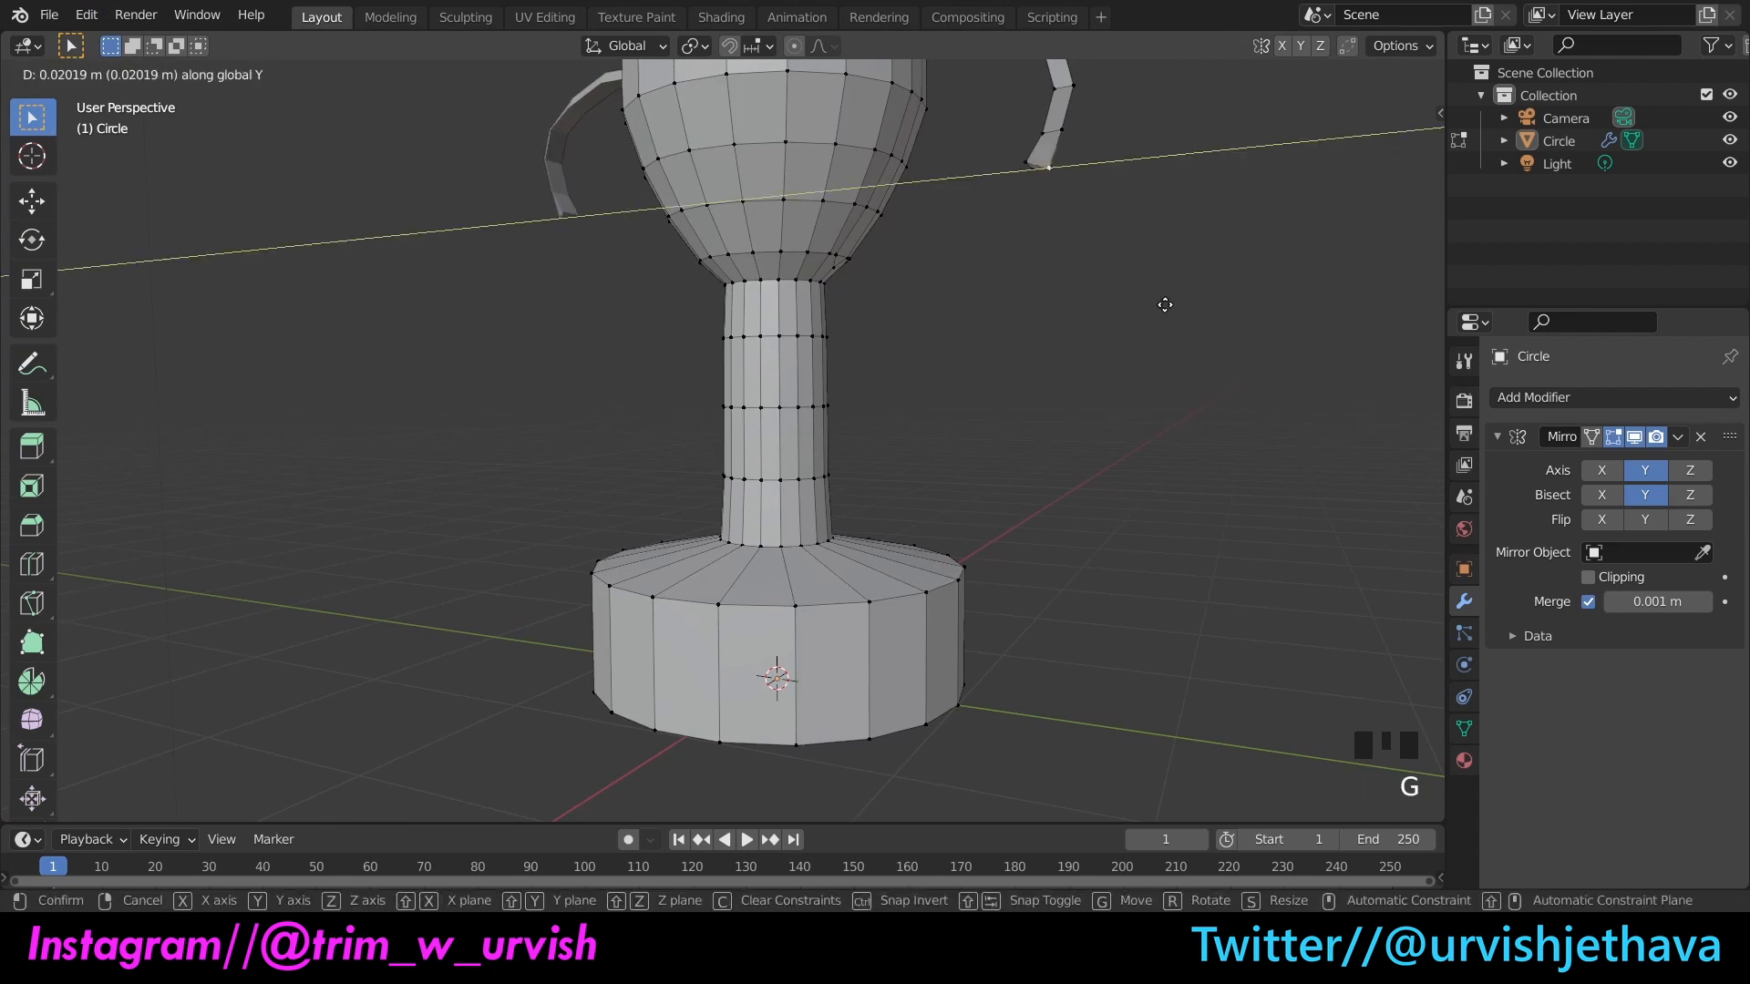
click(1167, 318)
click(1151, 341)
Step: Select the handle's end face in face mode and extrude it about 0.17 m along its normal
drag(1386, 146, 1385, 190)
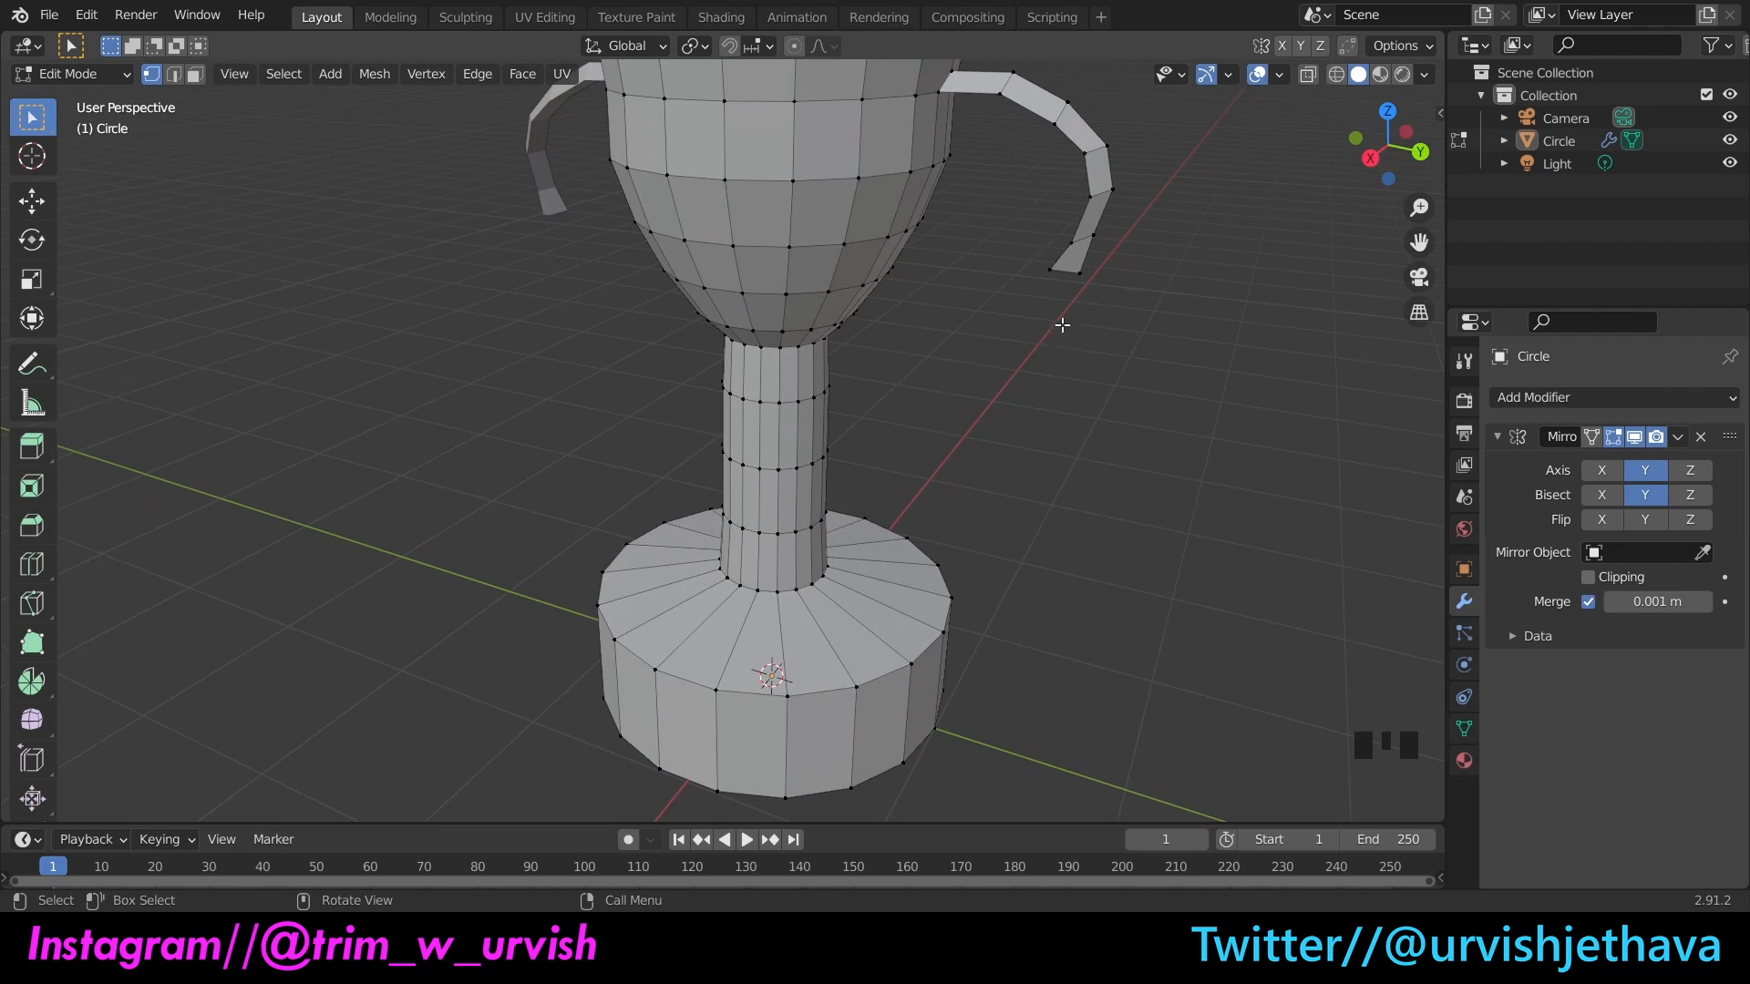
click(197, 78)
drag(1345, 185, 1368, 232)
click(1024, 136)
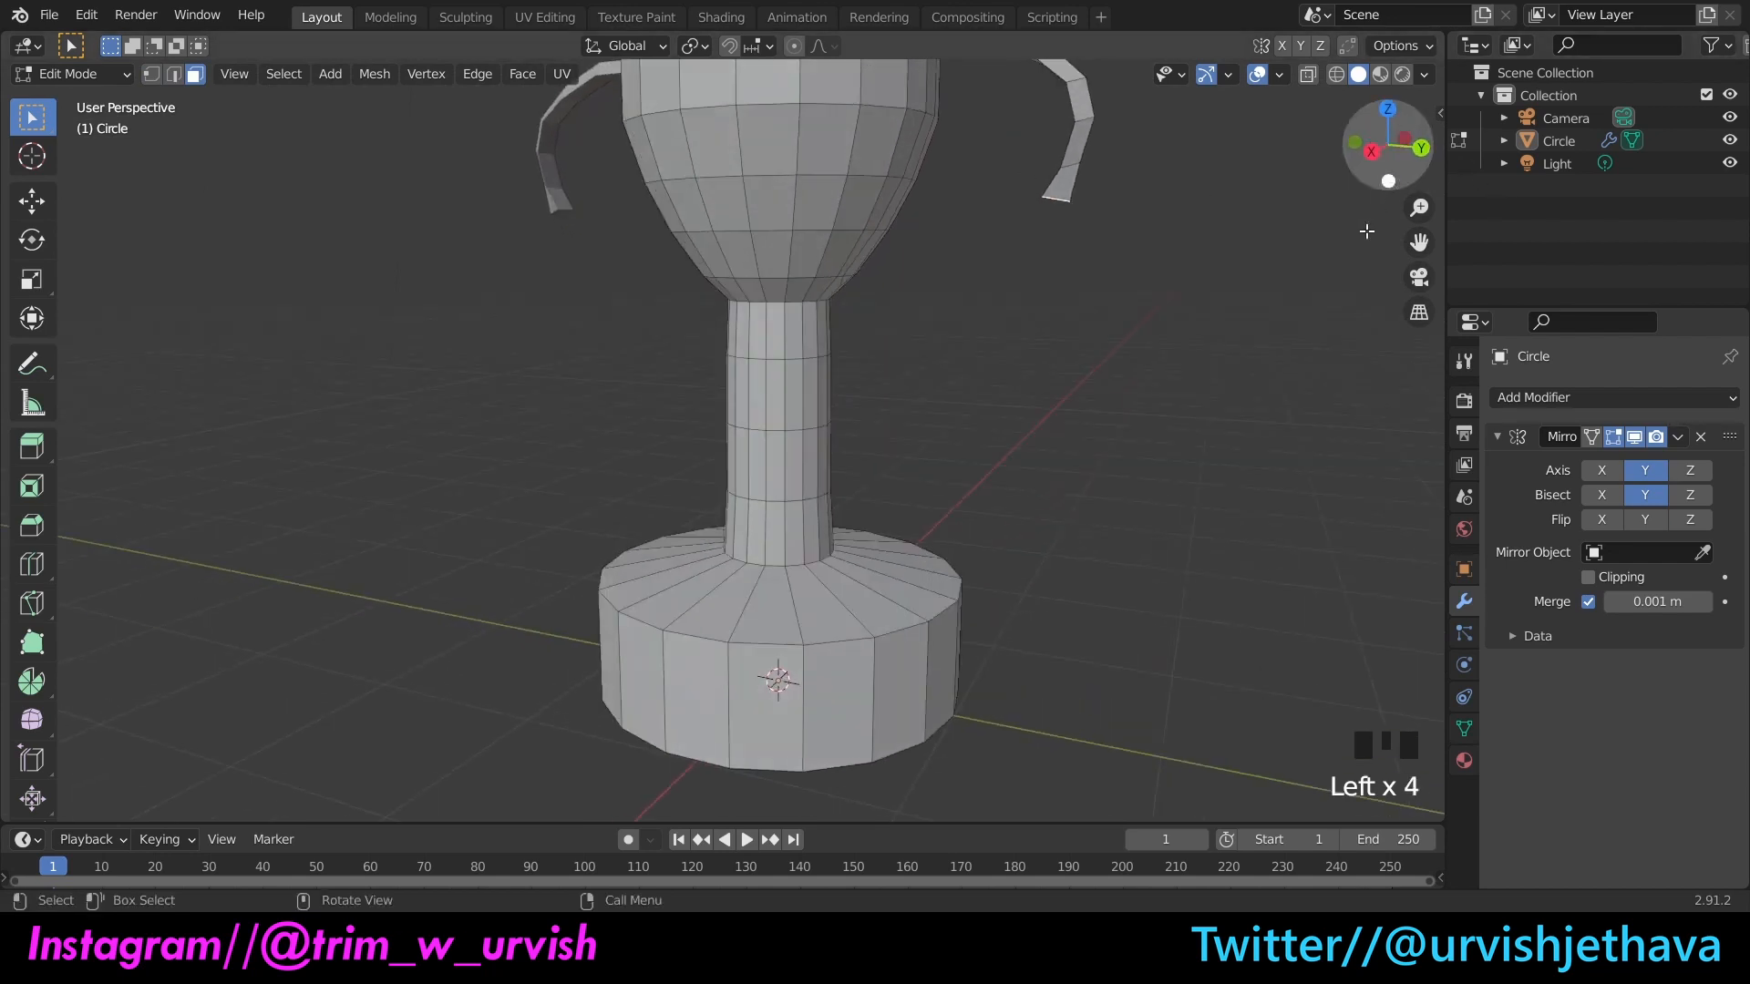
key(e)
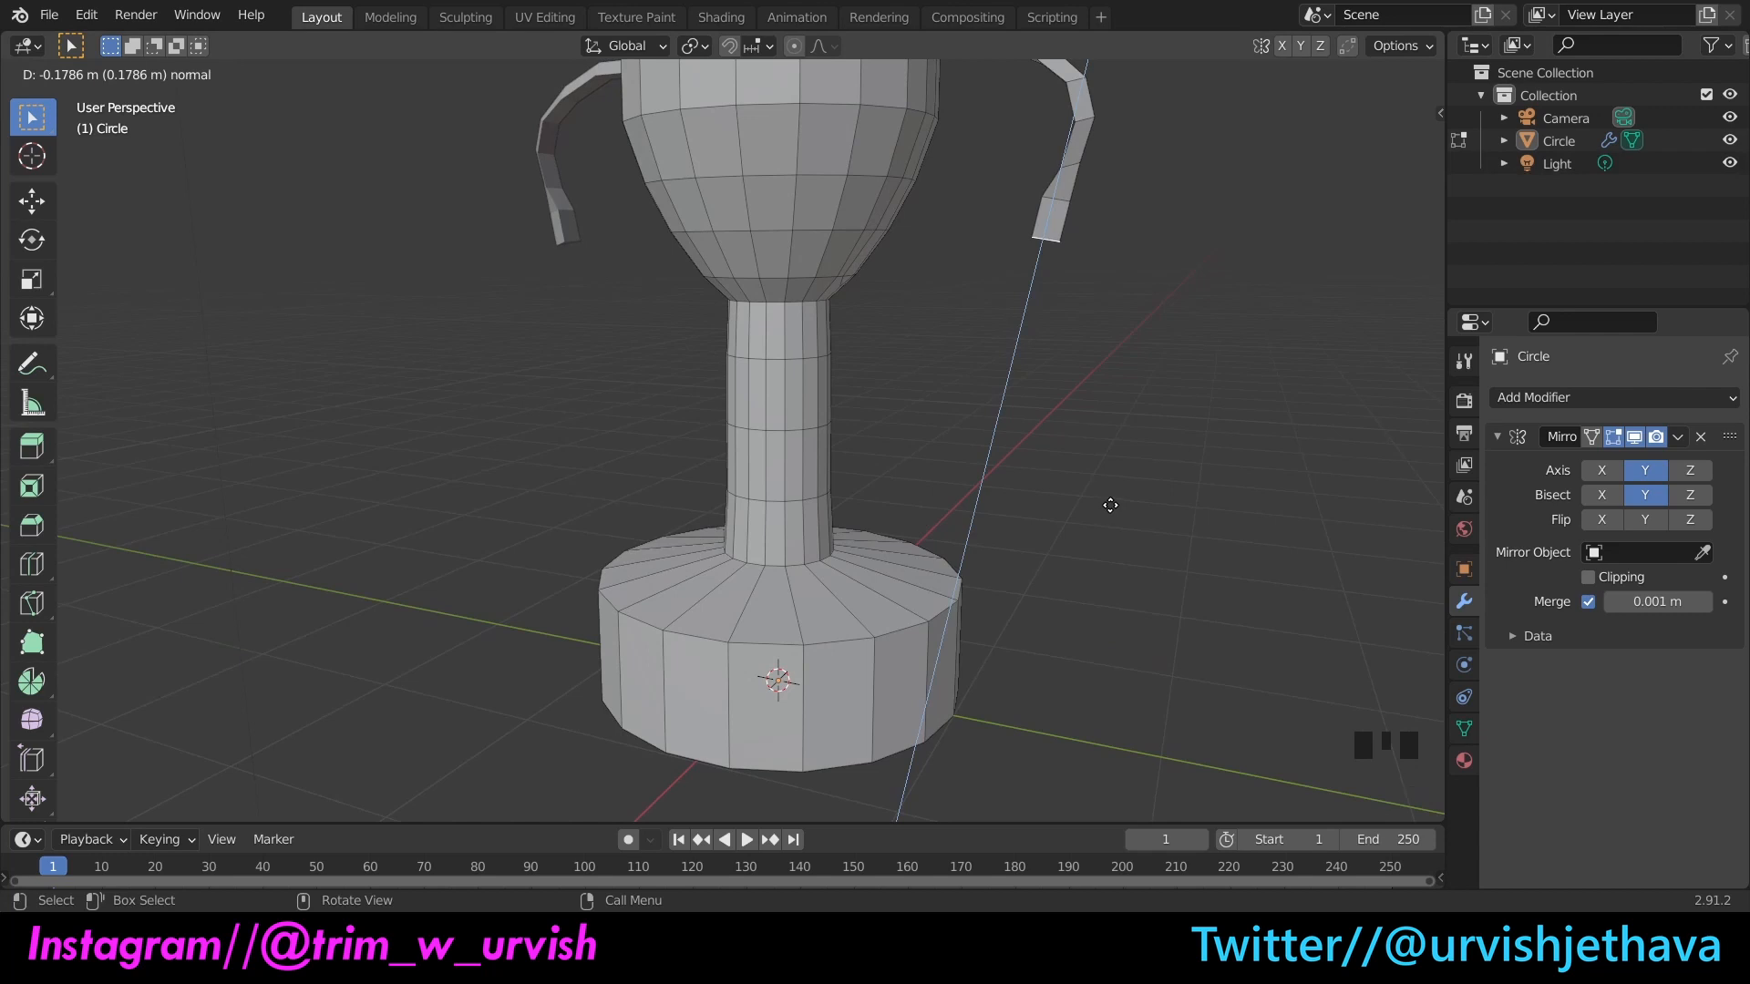
click(1101, 501)
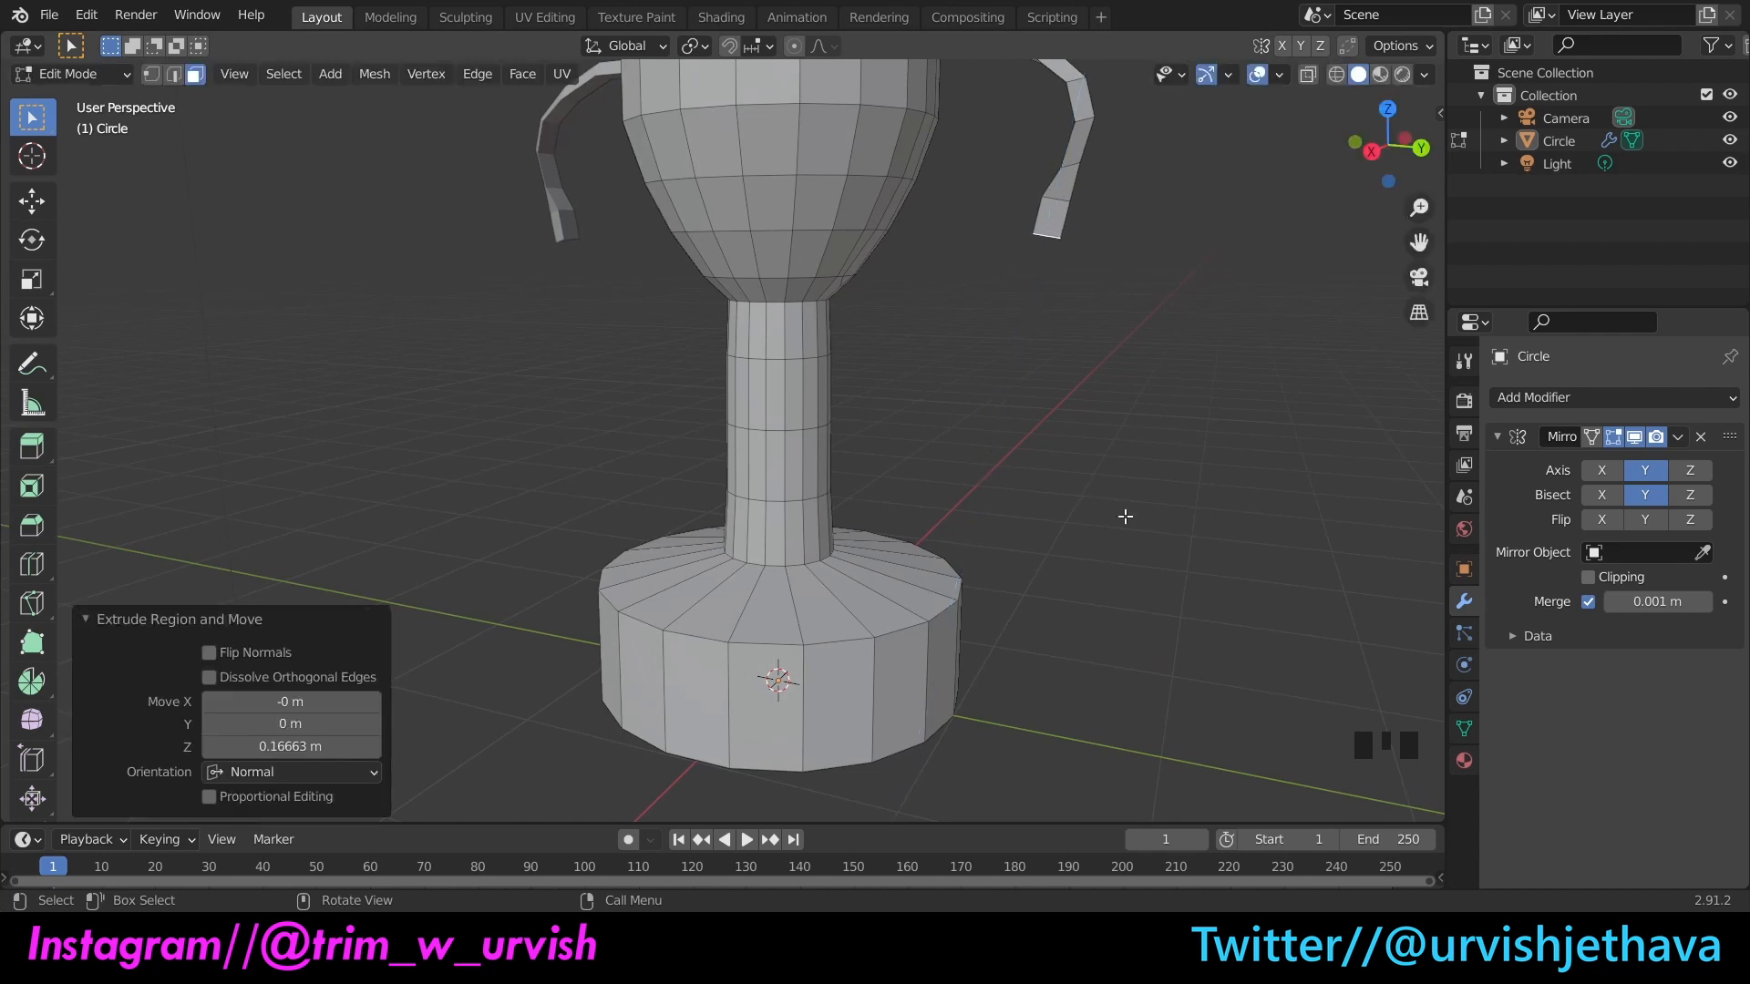
Step: Move the extruded end face about 0.14 m inward toward the bowl along global Y
key(g)
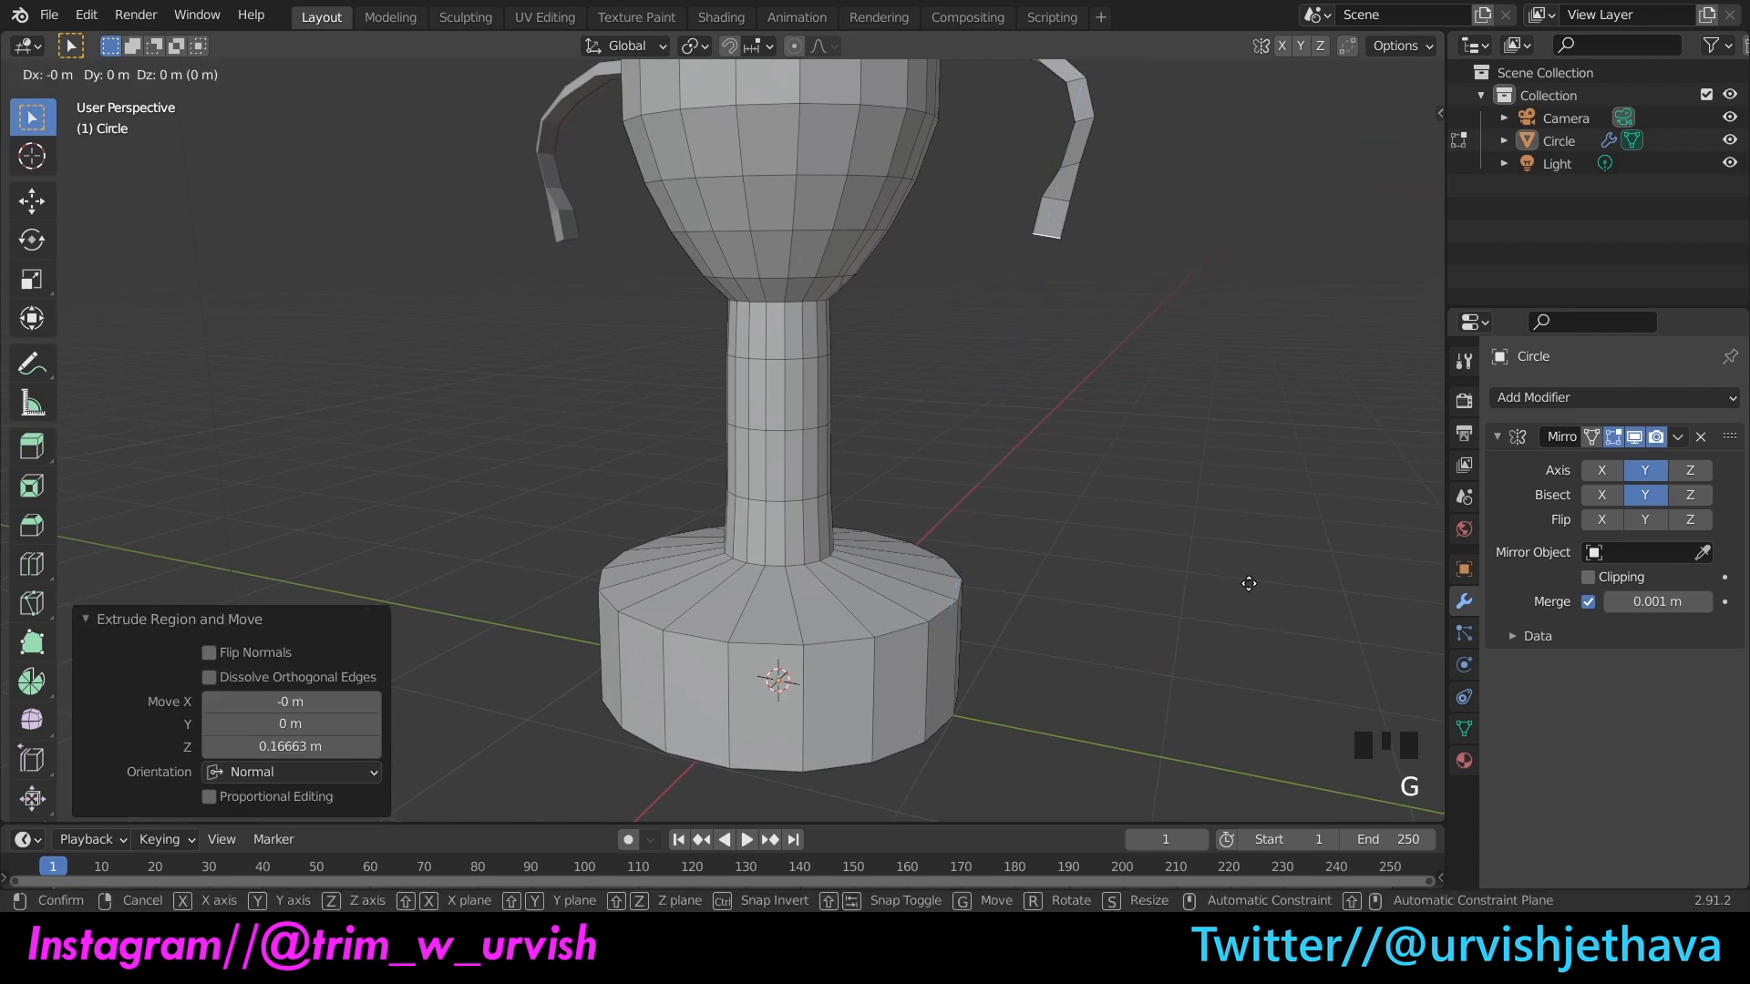
key(y)
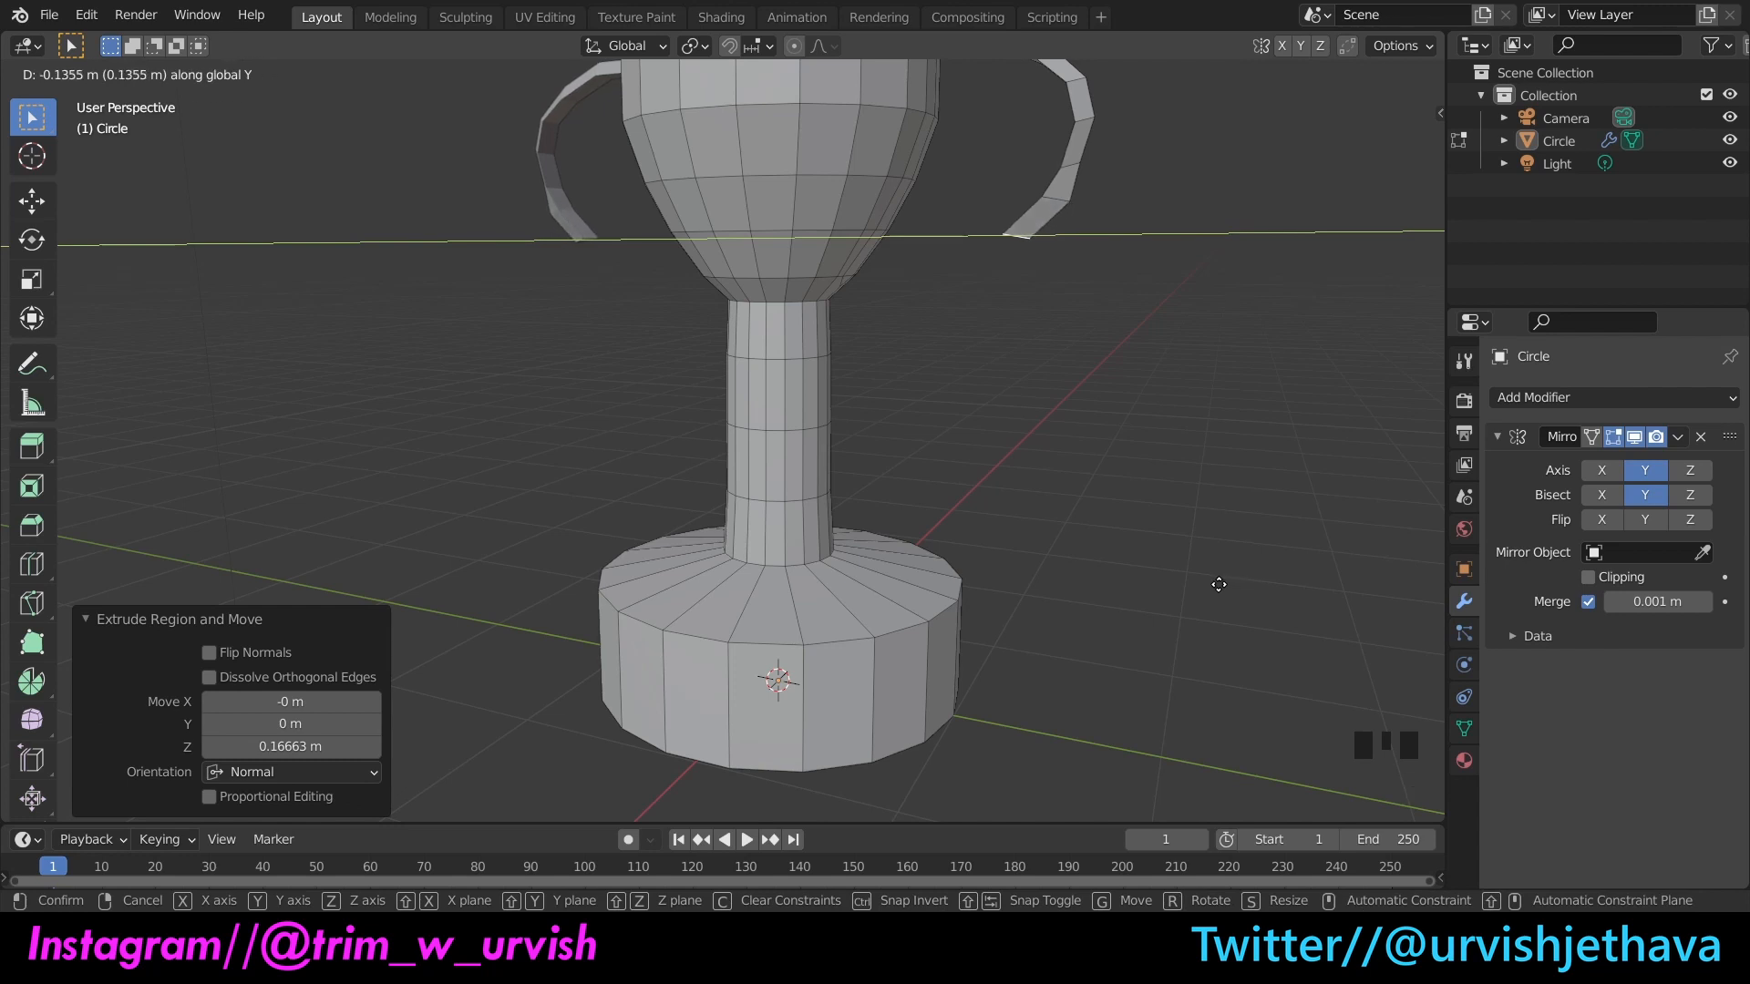
click(1219, 584)
Step: Select the inner edge of the handle's new end and raise it about 0.076 m along global Z
drag(1390, 146, 1277, 188)
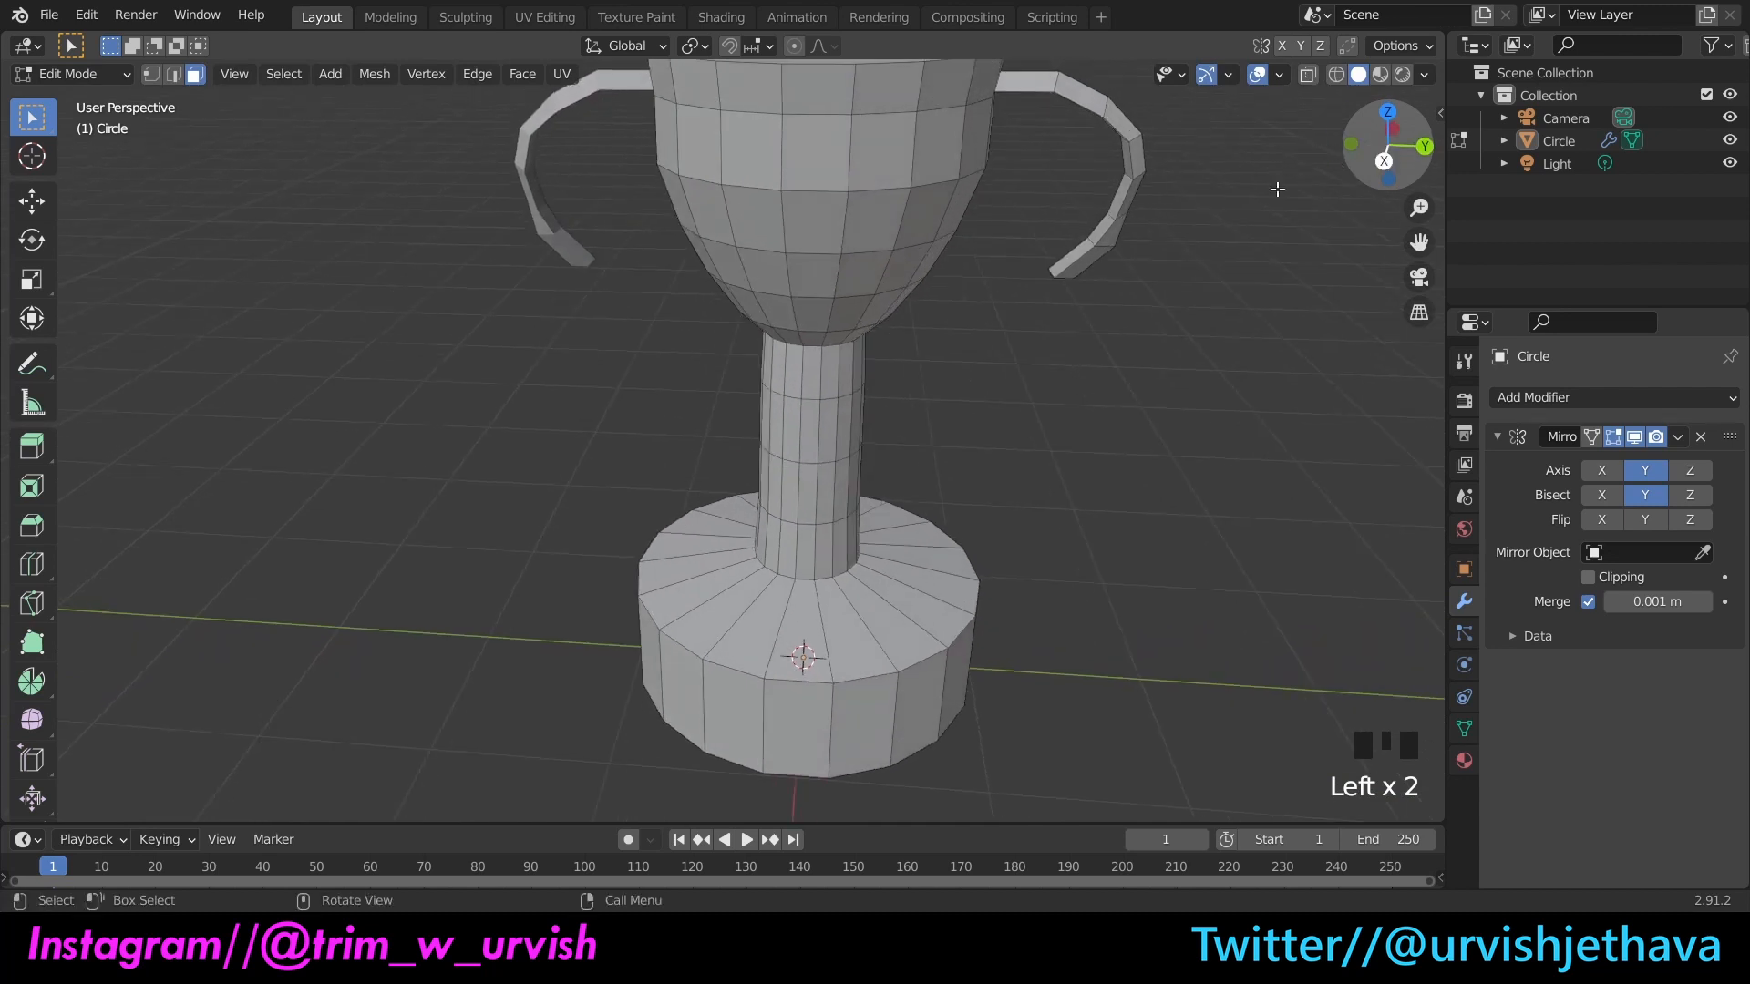
click(177, 77)
click(1055, 272)
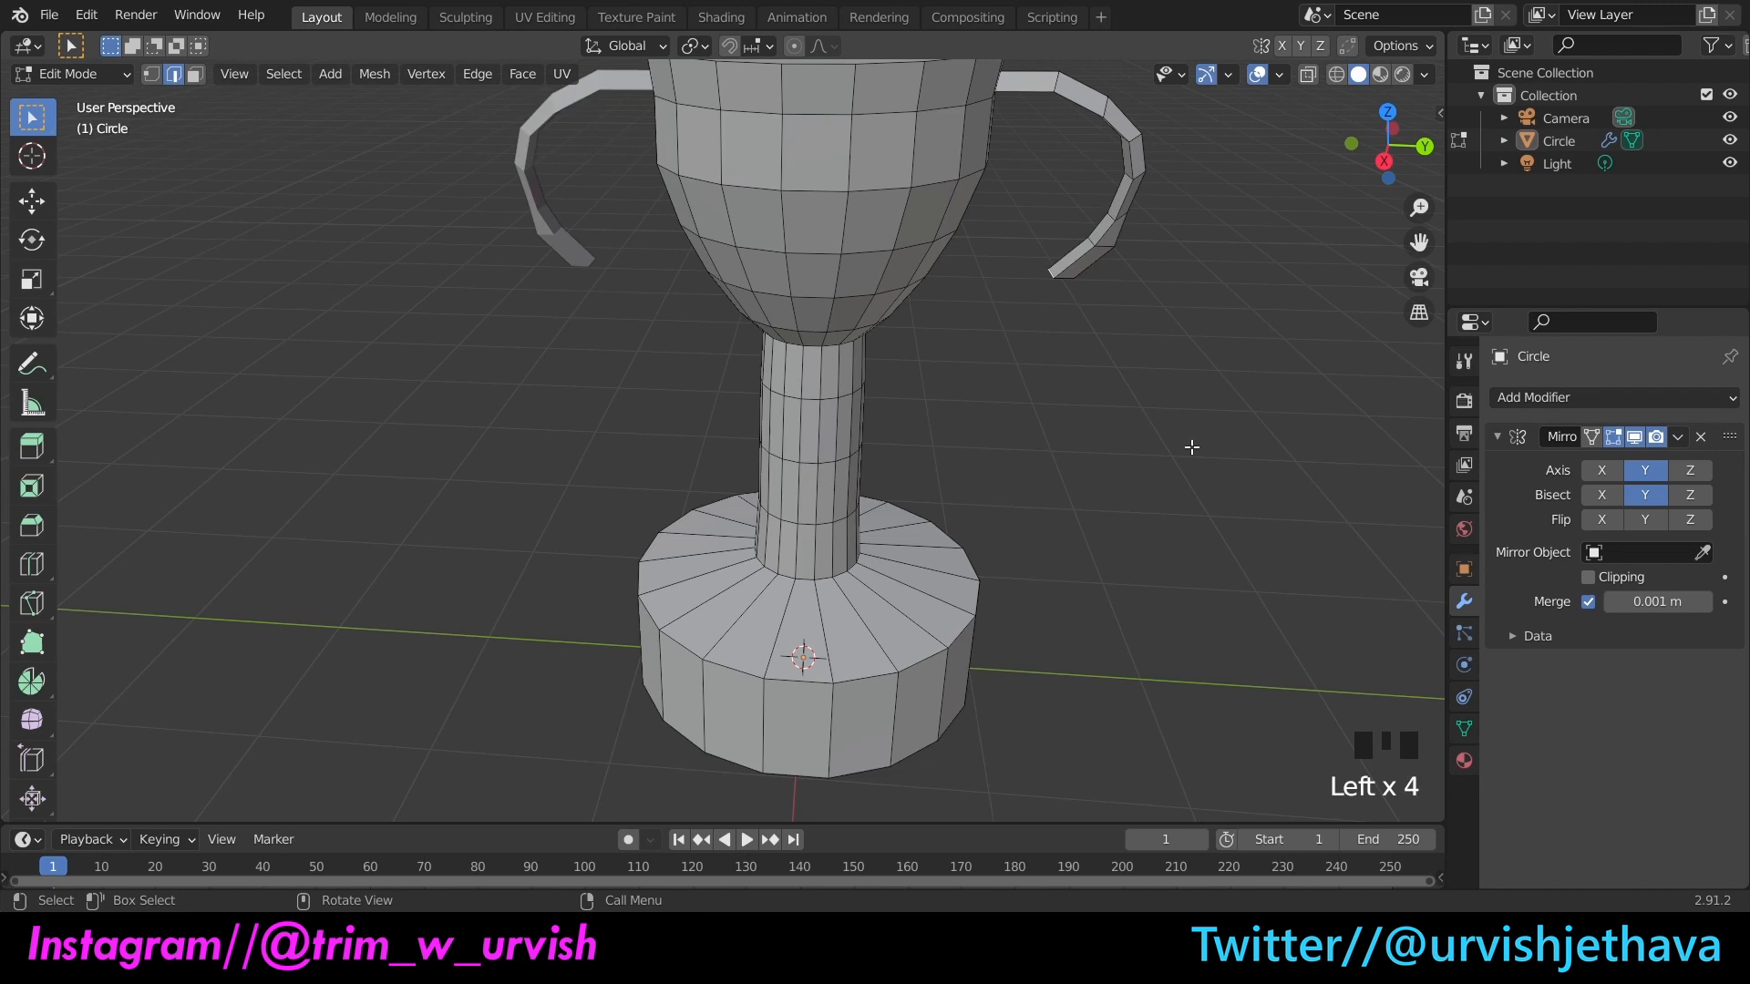
key(g)
key(z)
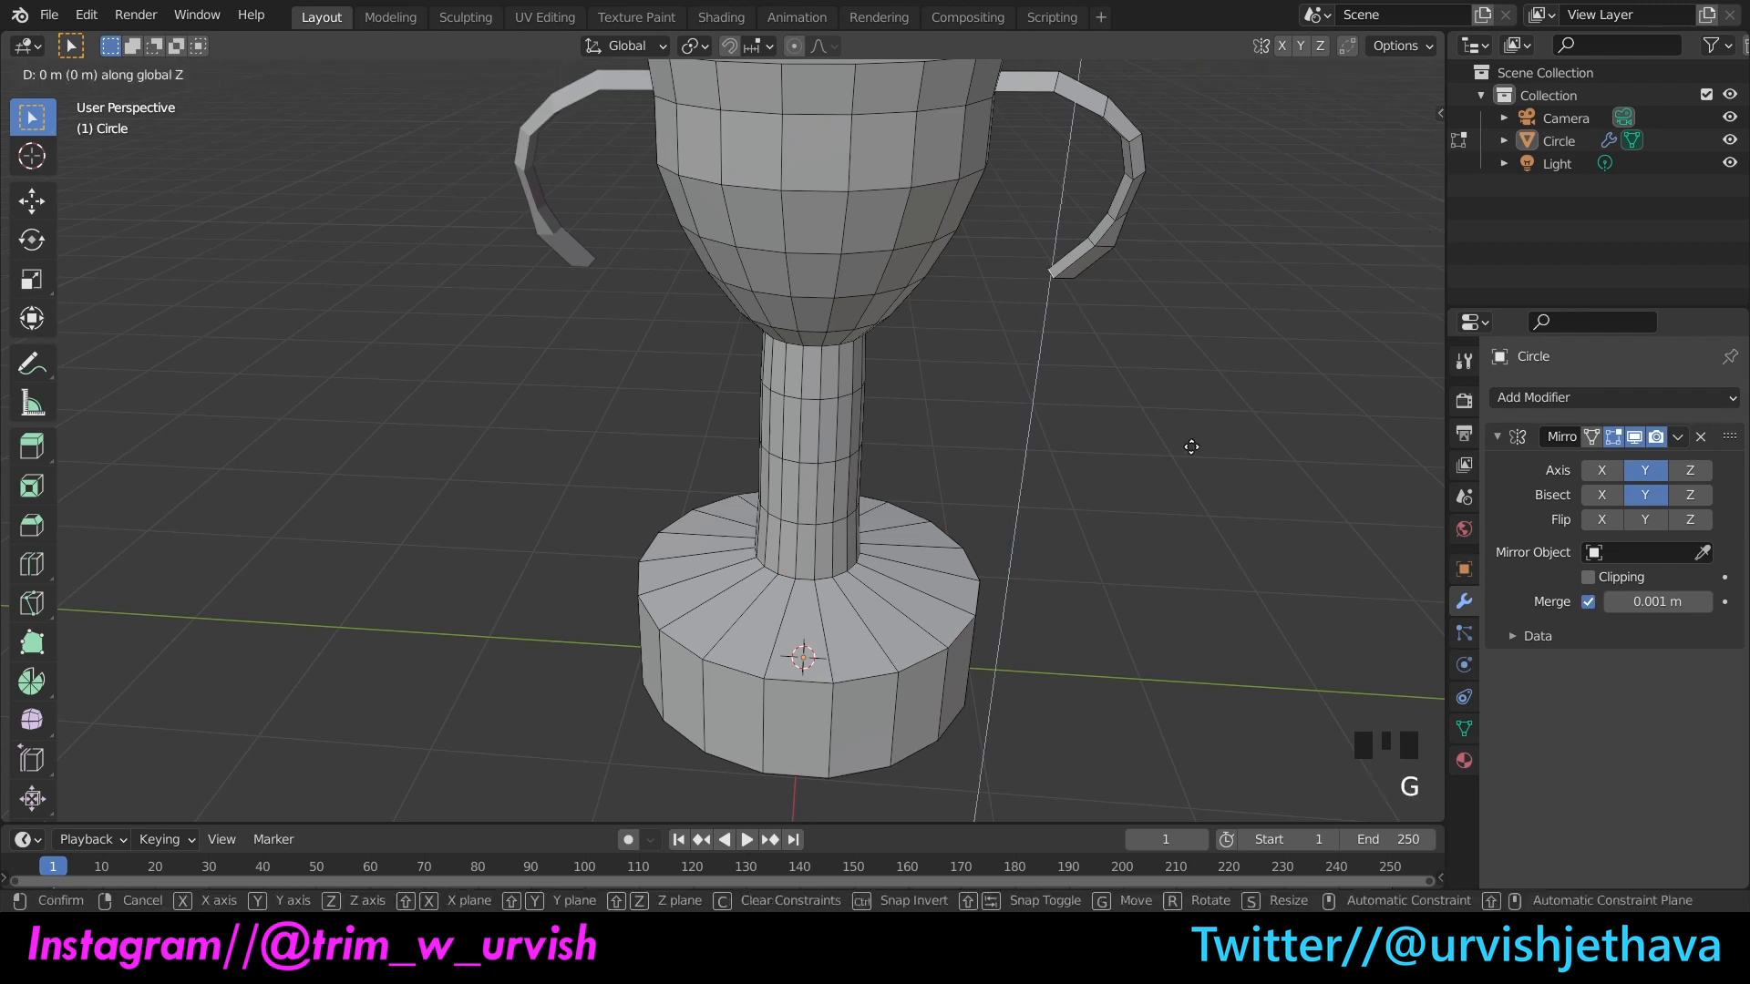
click(1198, 433)
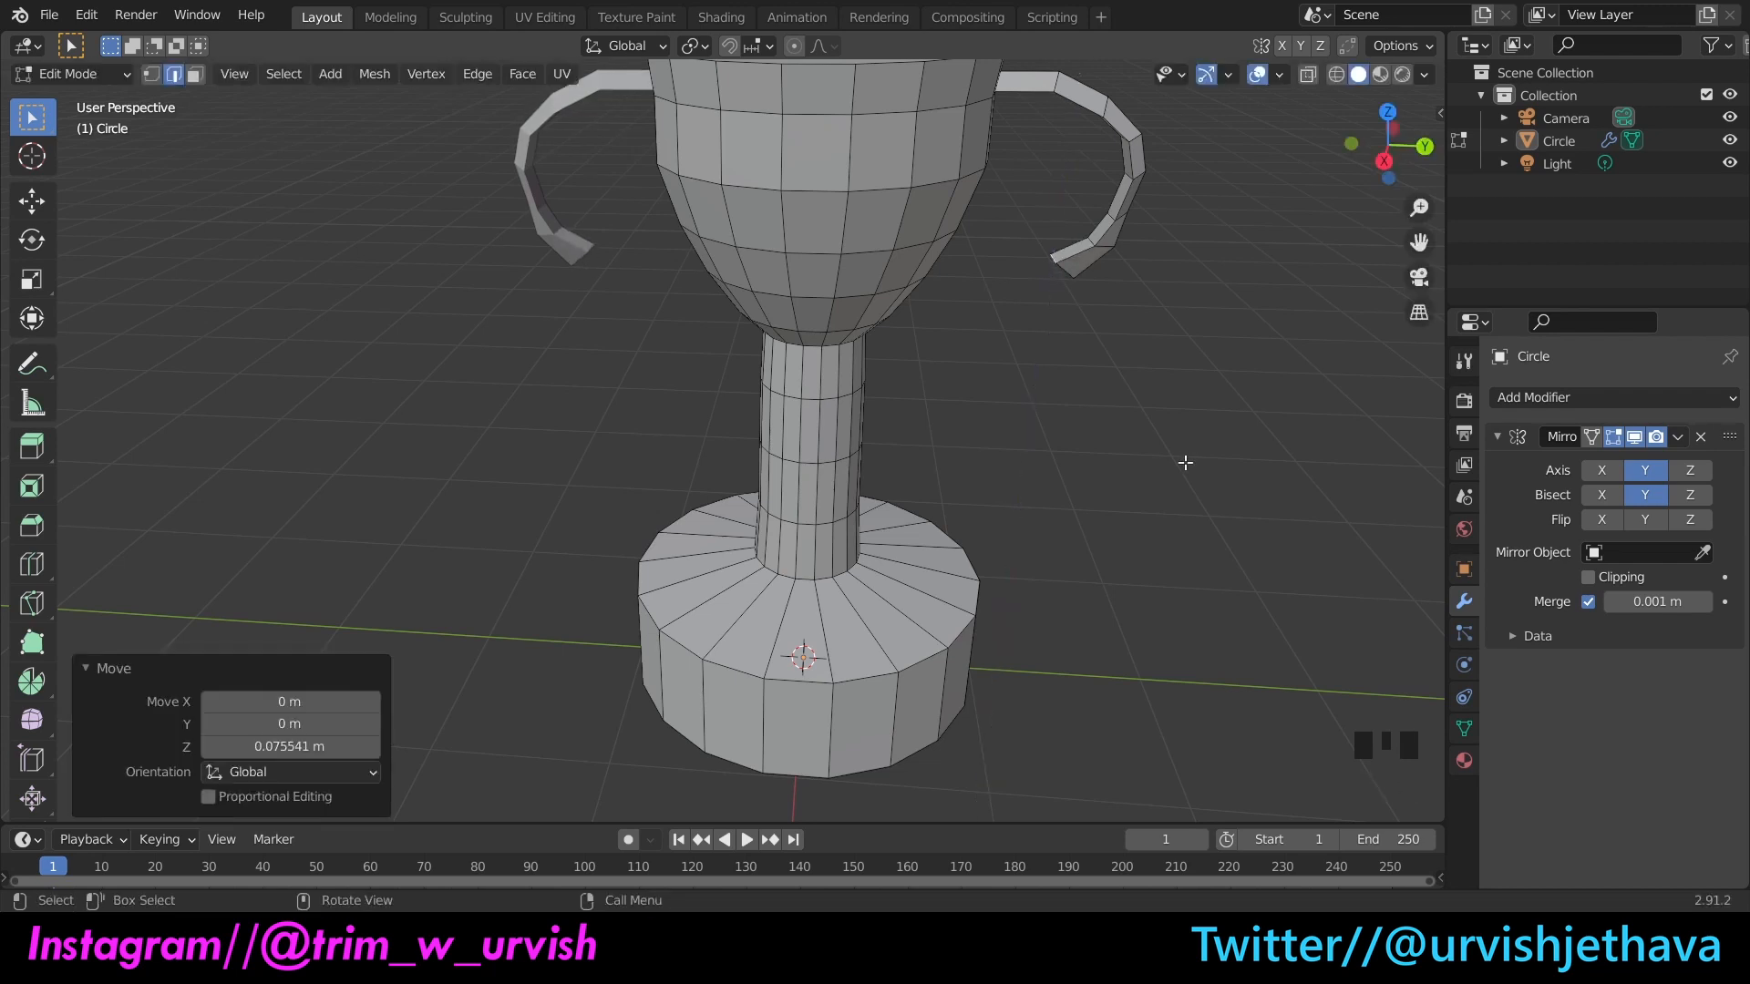
Step: Nudge the selected inner edge of the handle's end slightly outward along global Y and clear the selection
key(g)
key(y)
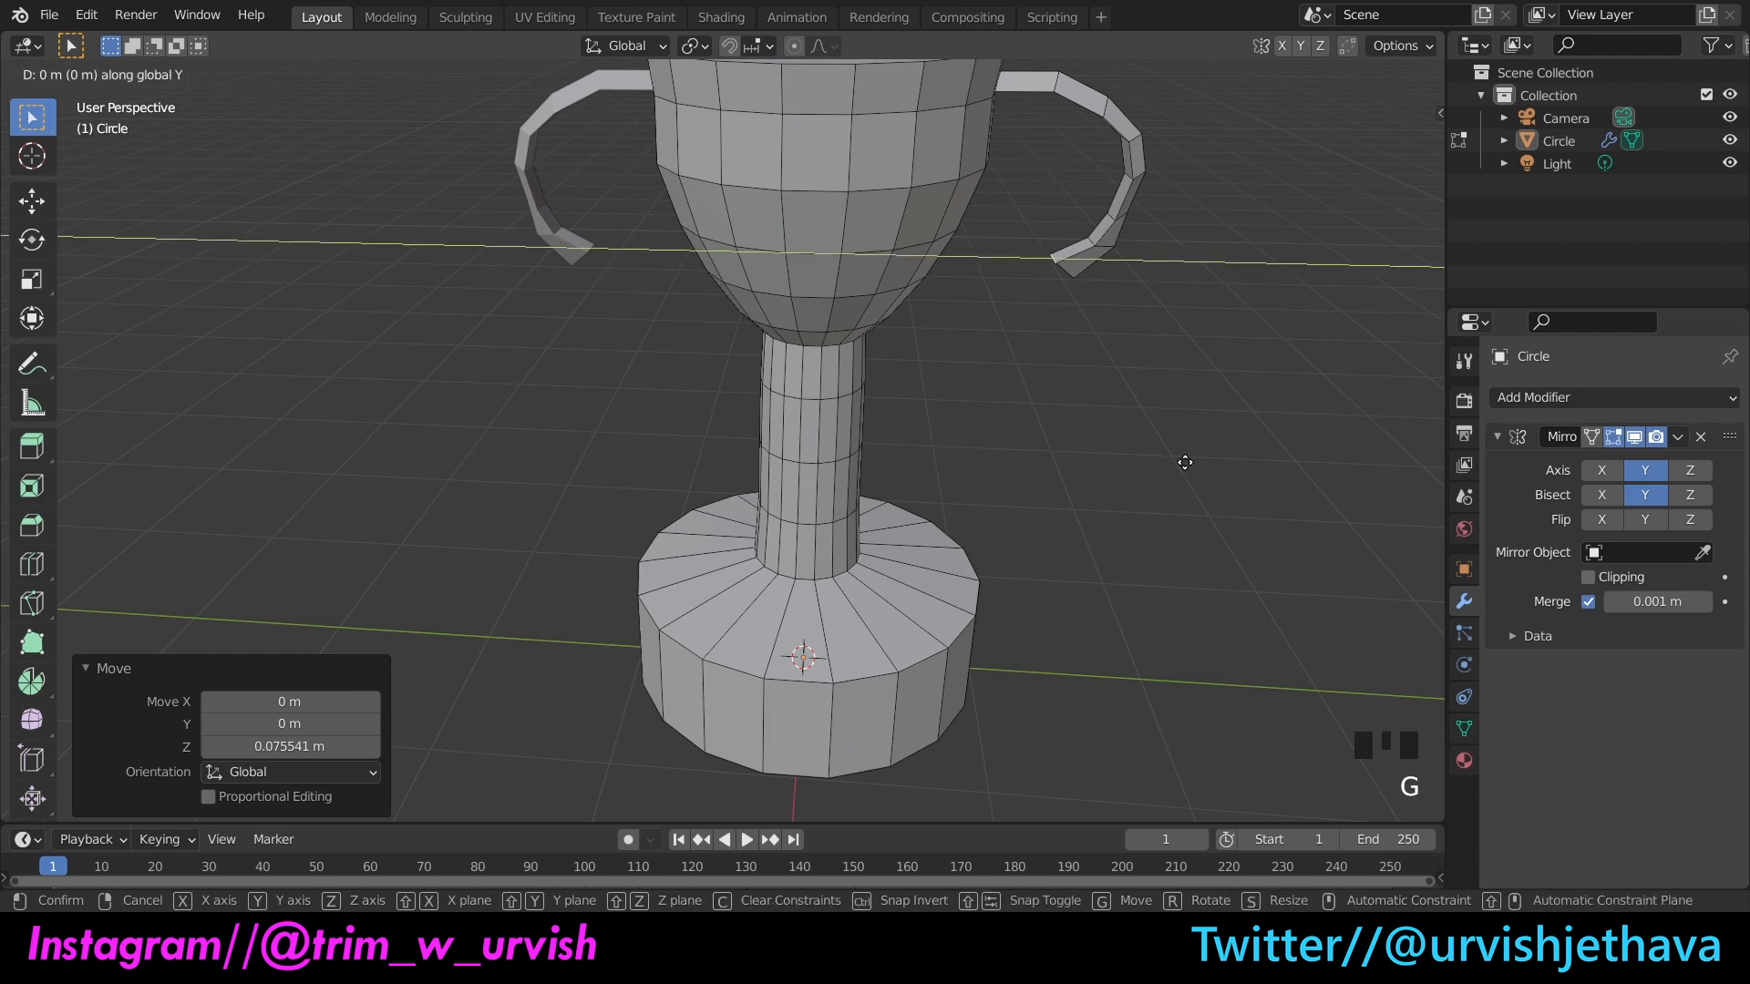
click(1193, 463)
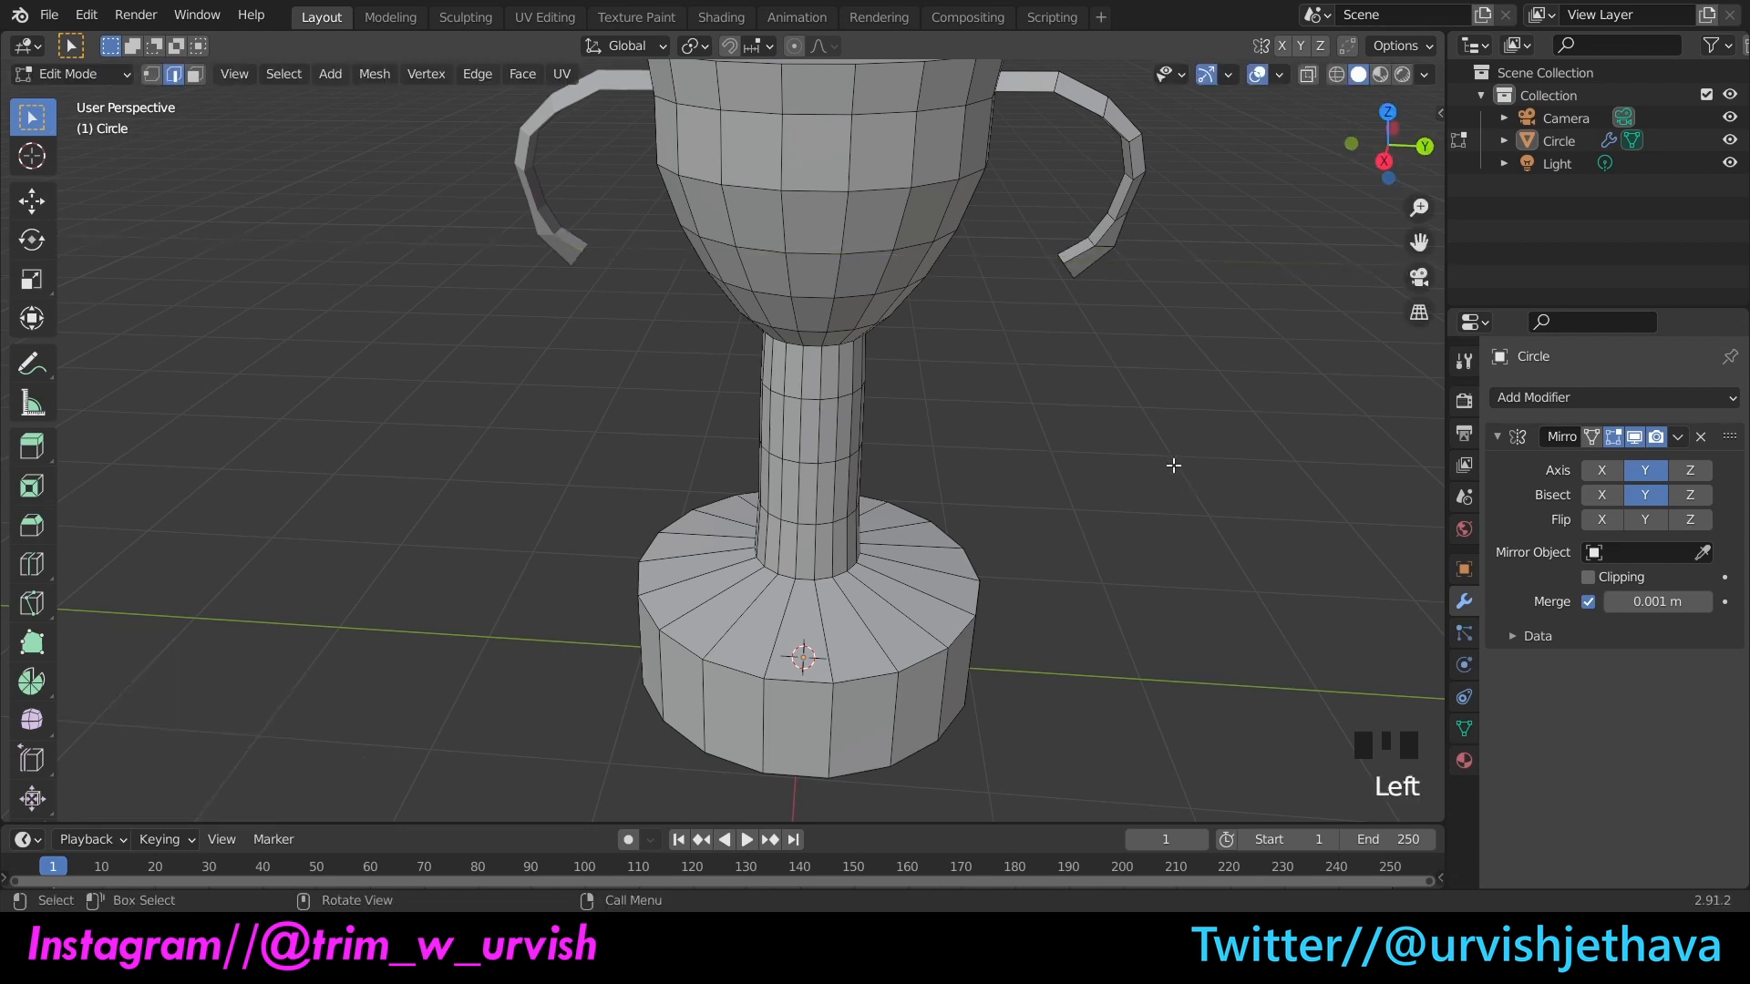
Step: Move the lower corner vertex of the handle's end about 0.045 m inward along global Y and clear the selection
click(161, 74)
click(1073, 278)
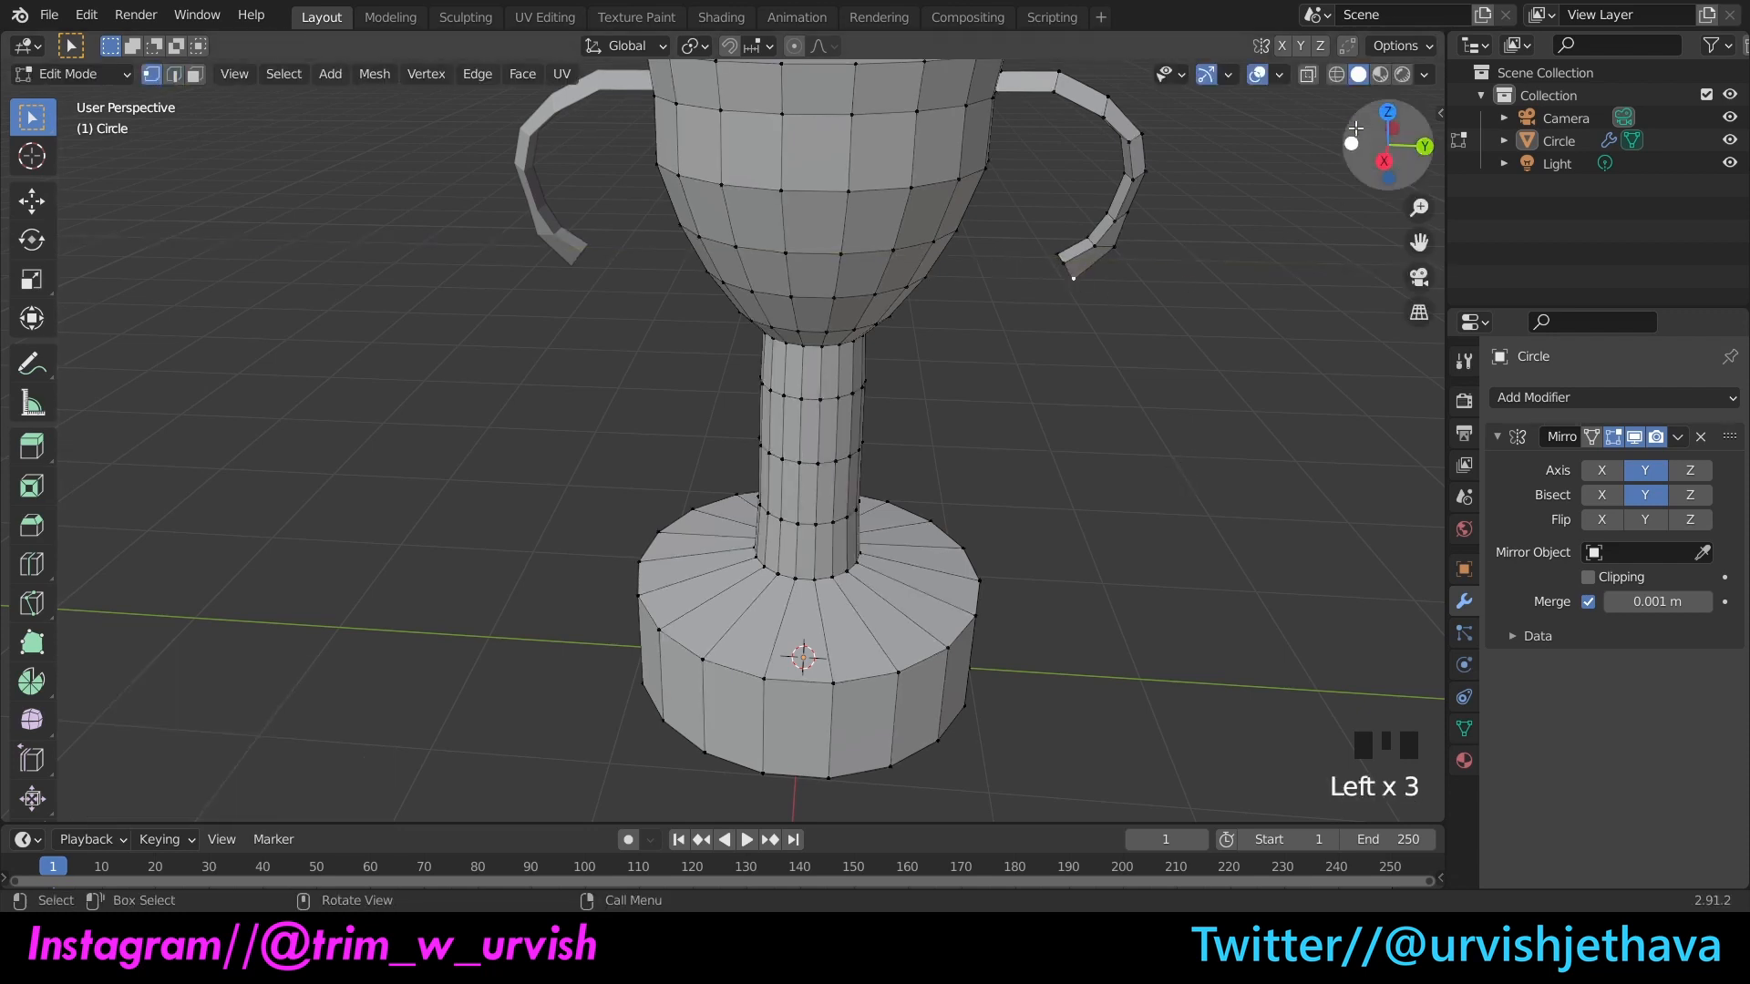
drag(1358, 133, 1369, 141)
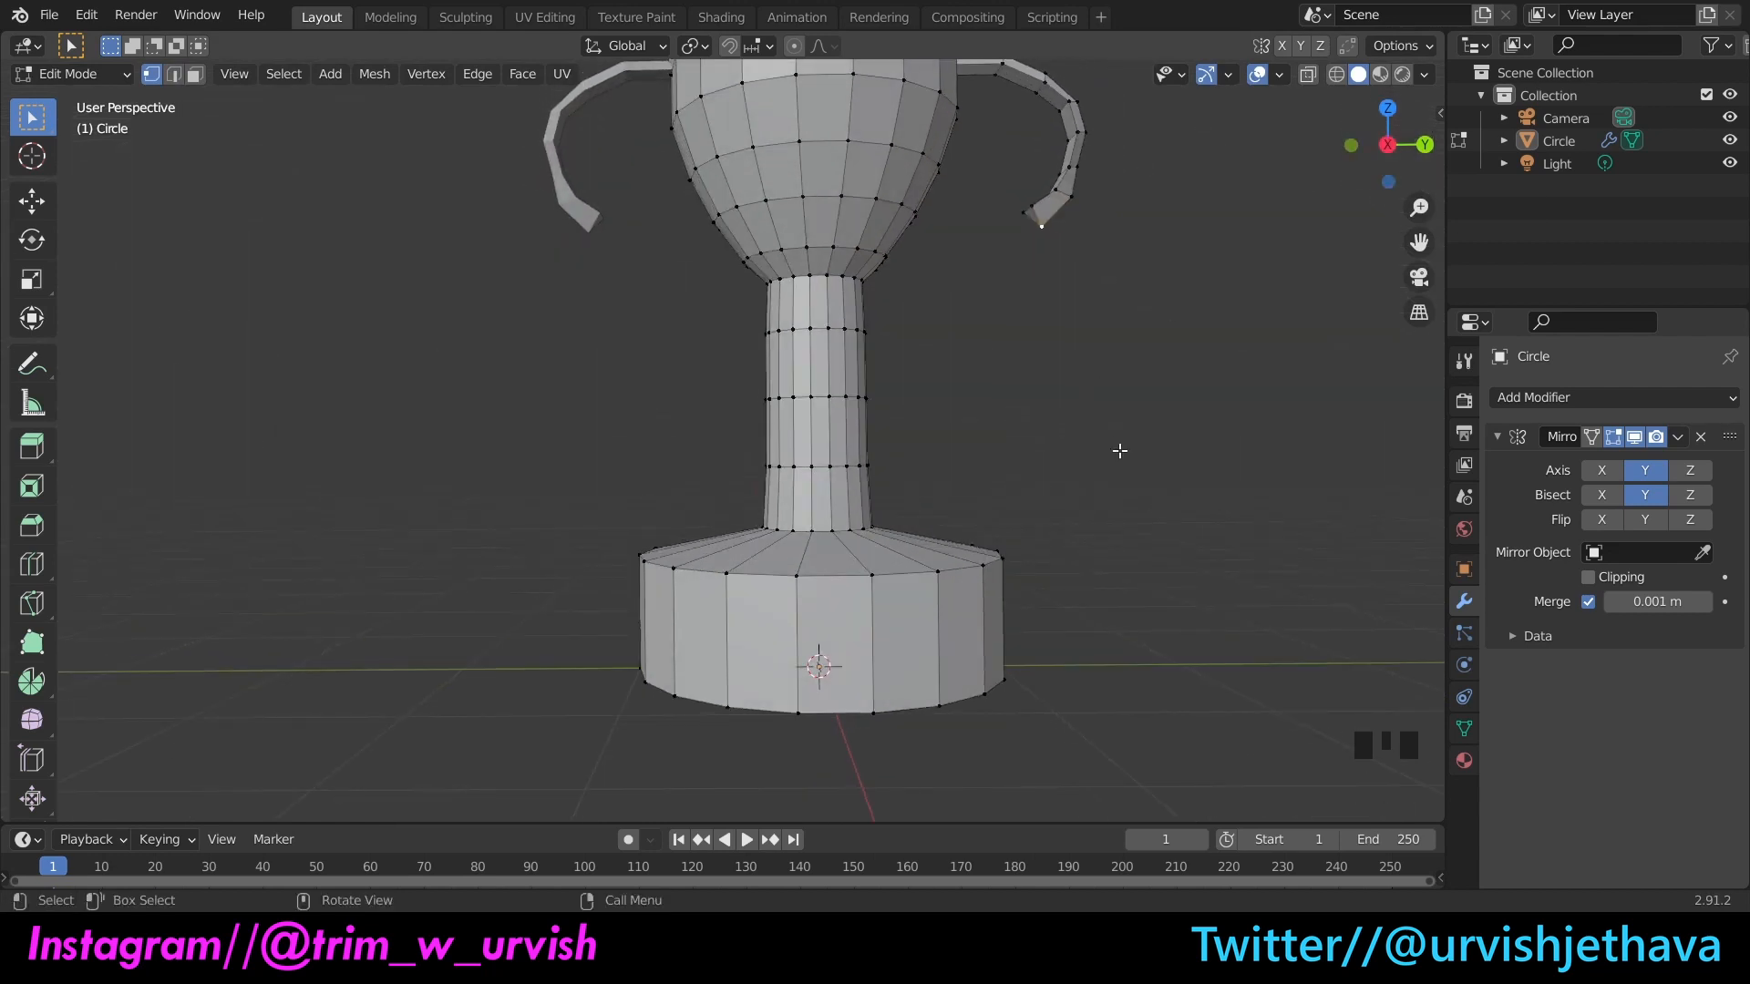
key(g)
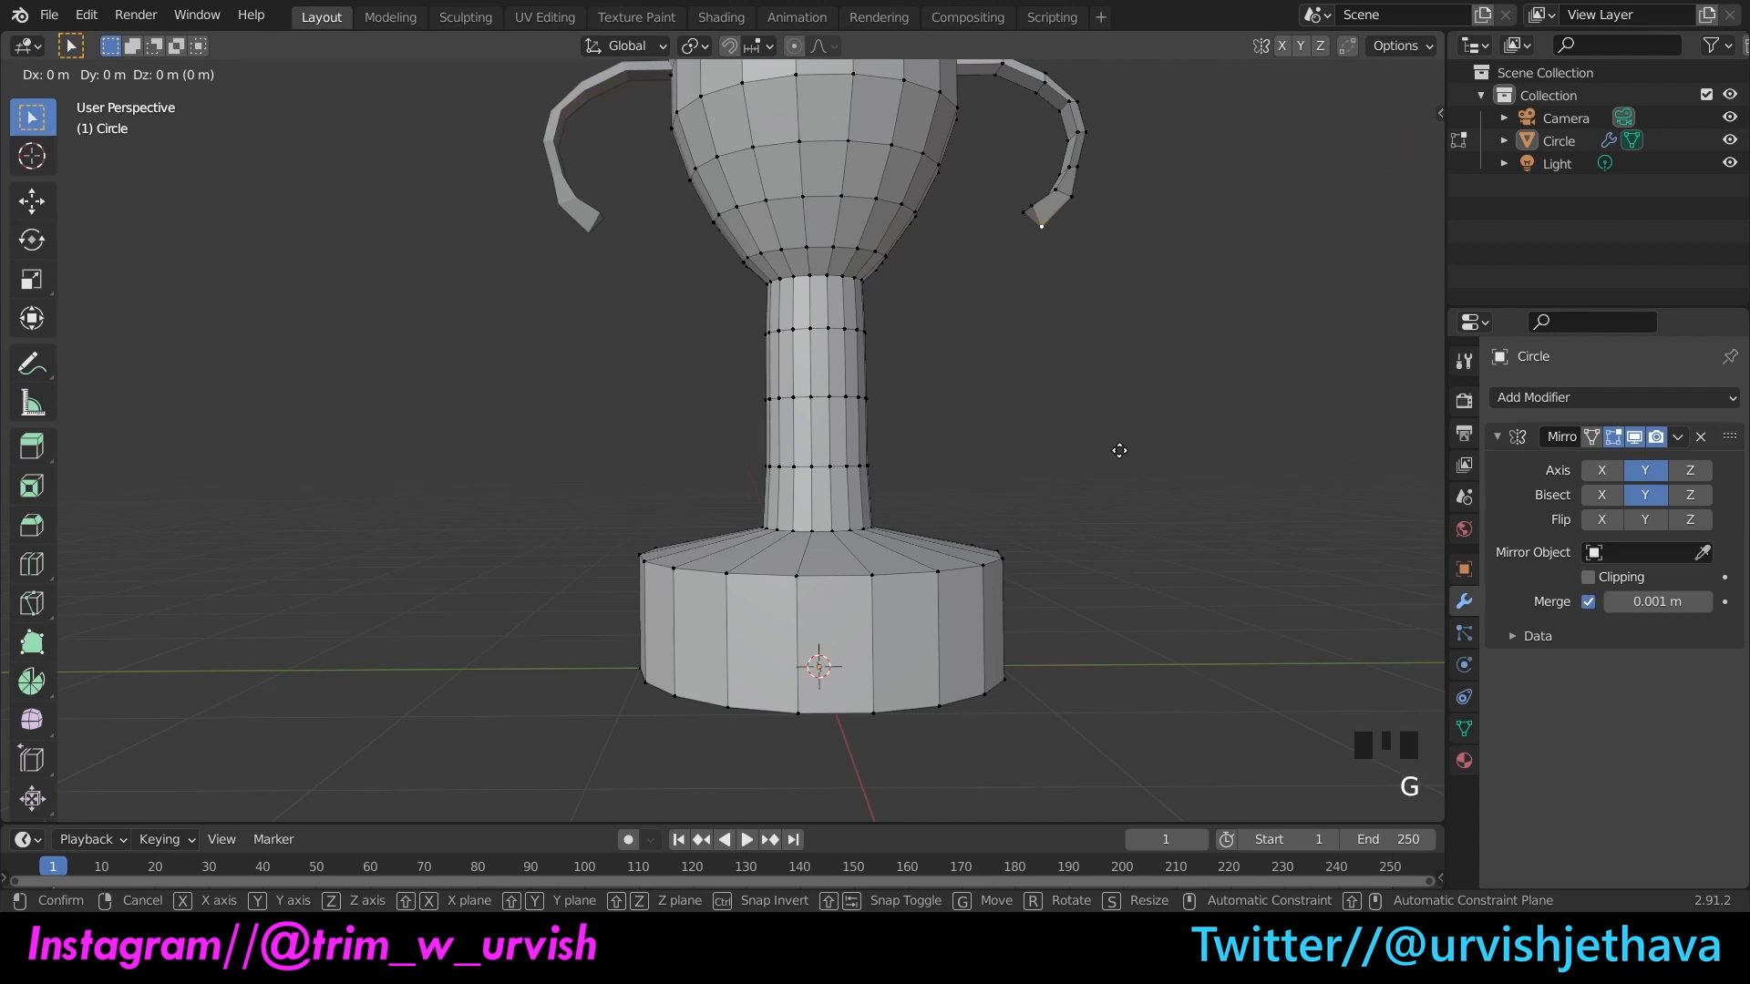
key(y)
click(1107, 455)
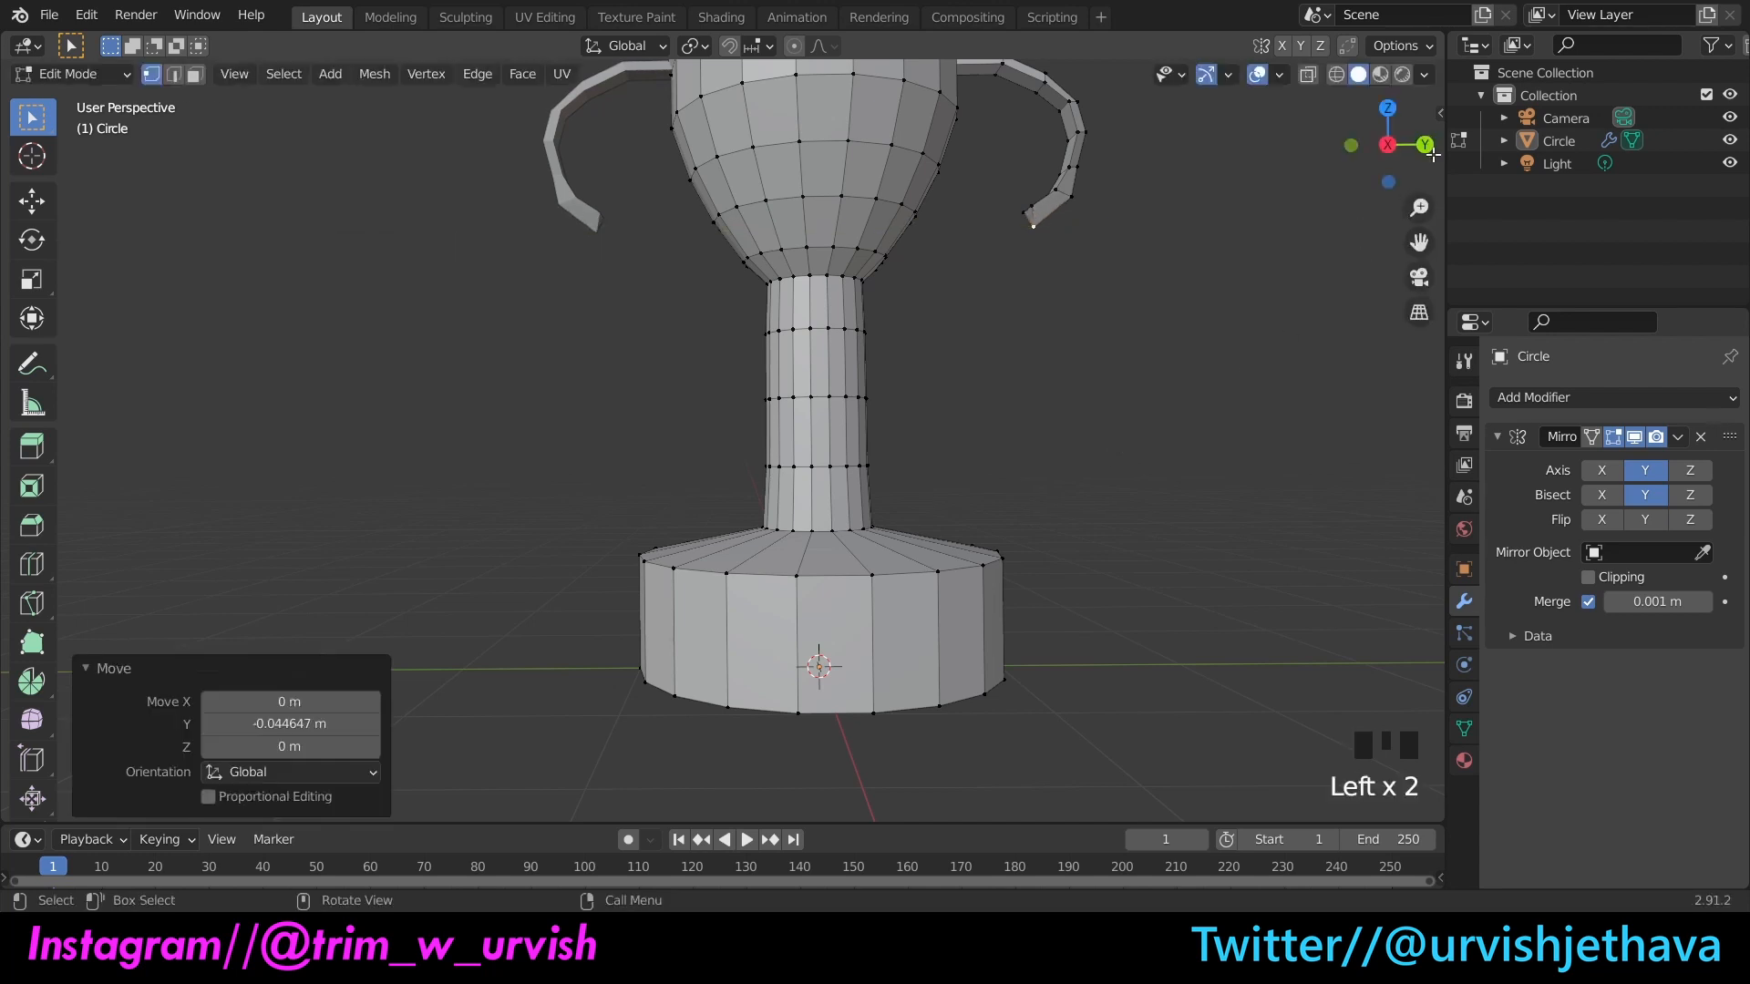
click(1192, 288)
Step: Select the handle's end face in face mode and extrude it about 0.22 m inward toward the bowl along global Y
mouse_move(1352, 140)
mouse_down()
mouse_move(1362, 183)
mouse_move(1339, 155)
mouse_up()
scroll(1234, 207, up, 3)
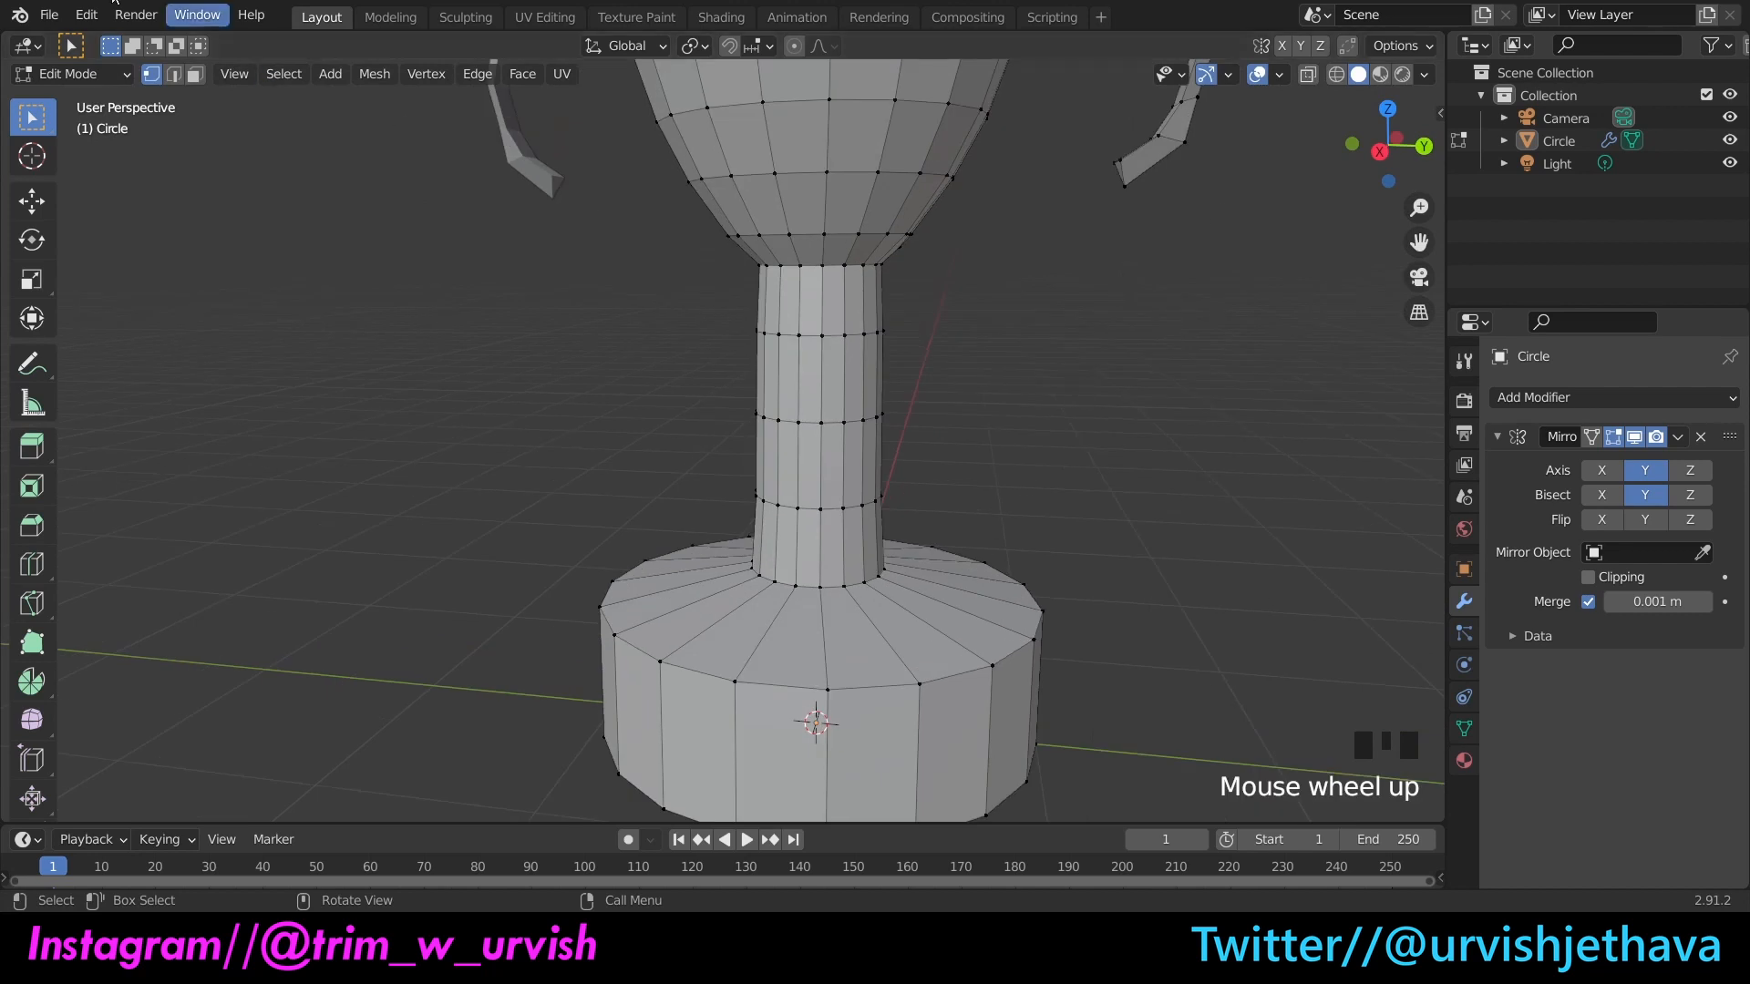
click(195, 74)
drag(1368, 112, 1109, 206)
click(1105, 181)
drag(1375, 145, 1305, 146)
scroll(1118, 336, down, 1)
scroll(1156, 367, down, 1)
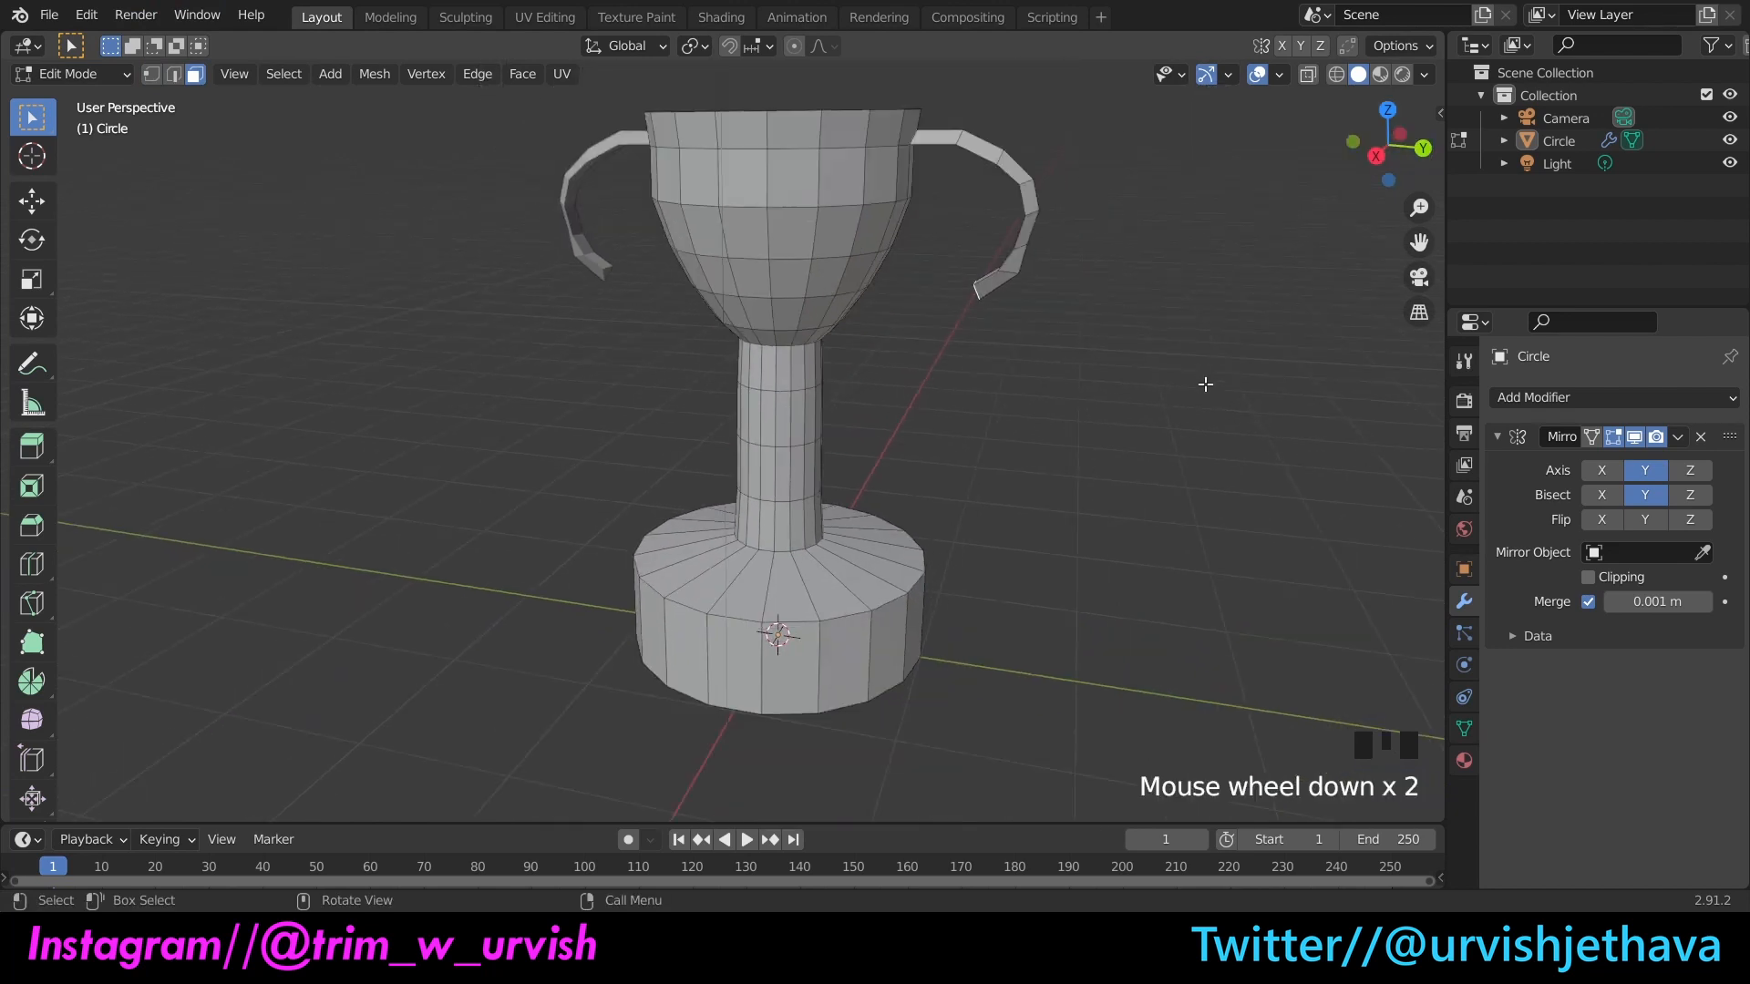
key(e)
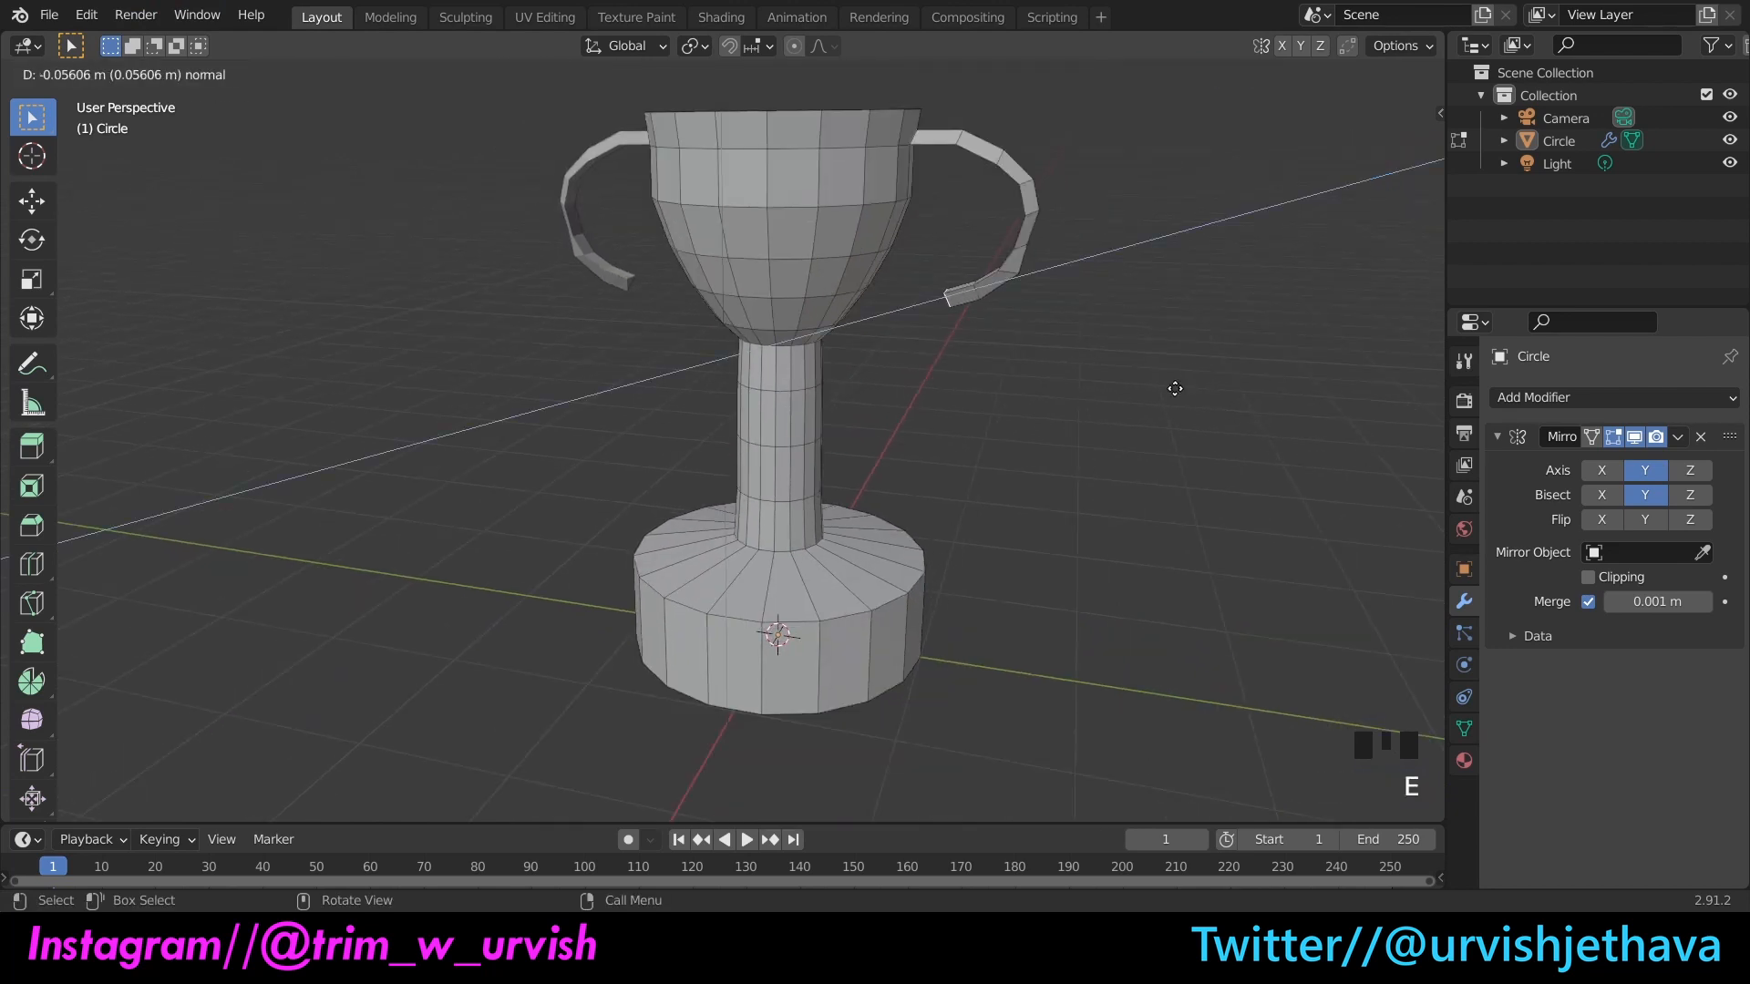
key(y)
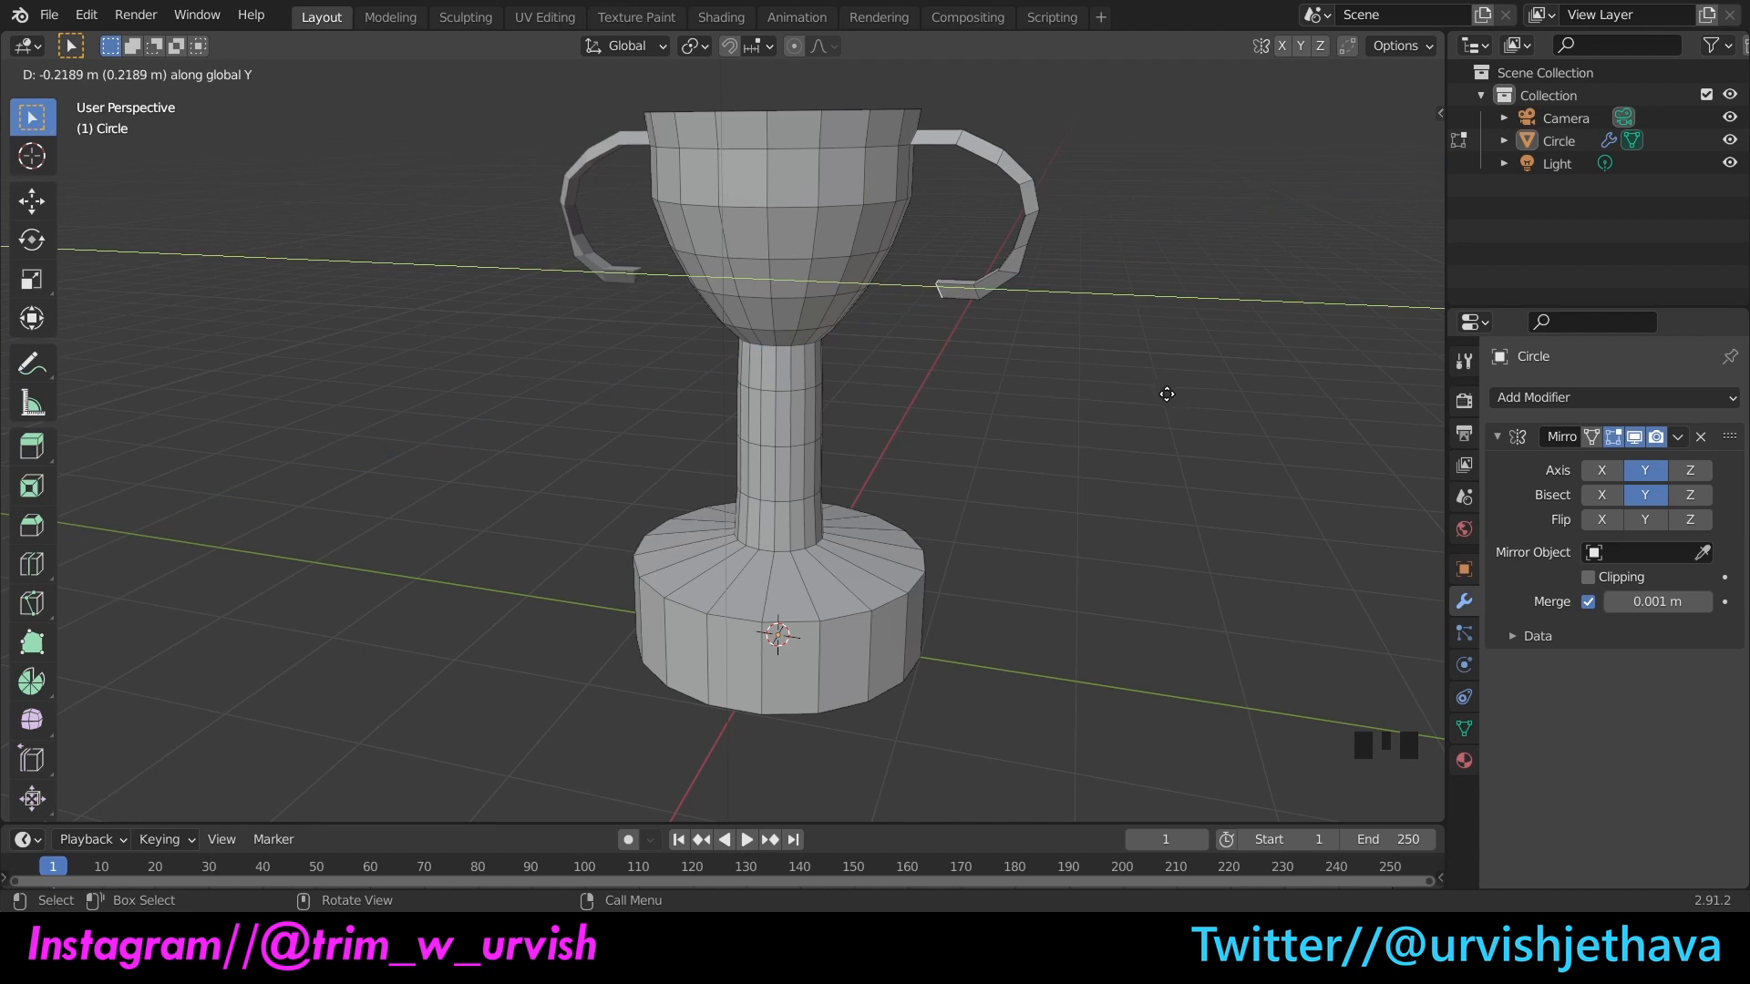
click(1167, 394)
click(1146, 437)
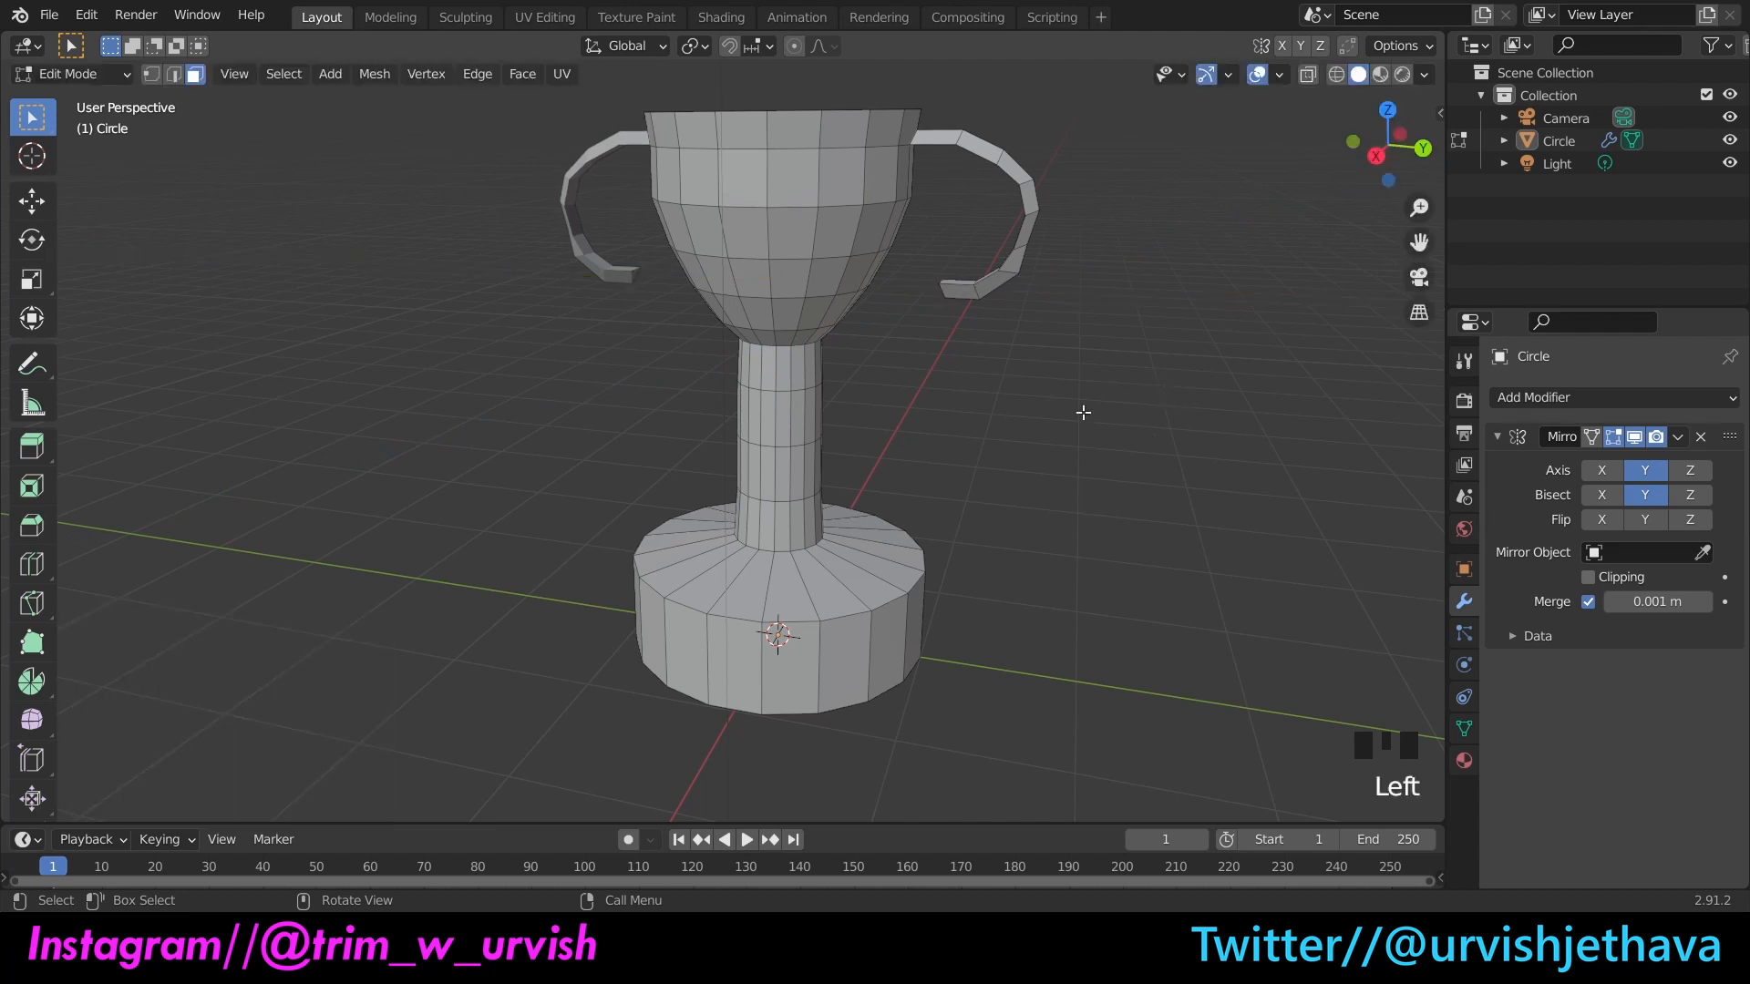
Step: Extrude the handle's end face about 0.07 m along its normal toward the bowl and clear the selection
mouse_move(1399, 138)
mouse_down()
mouse_move(1355, 163)
mouse_move(1412, 144)
mouse_move(1384, 151)
mouse_up()
key(e)
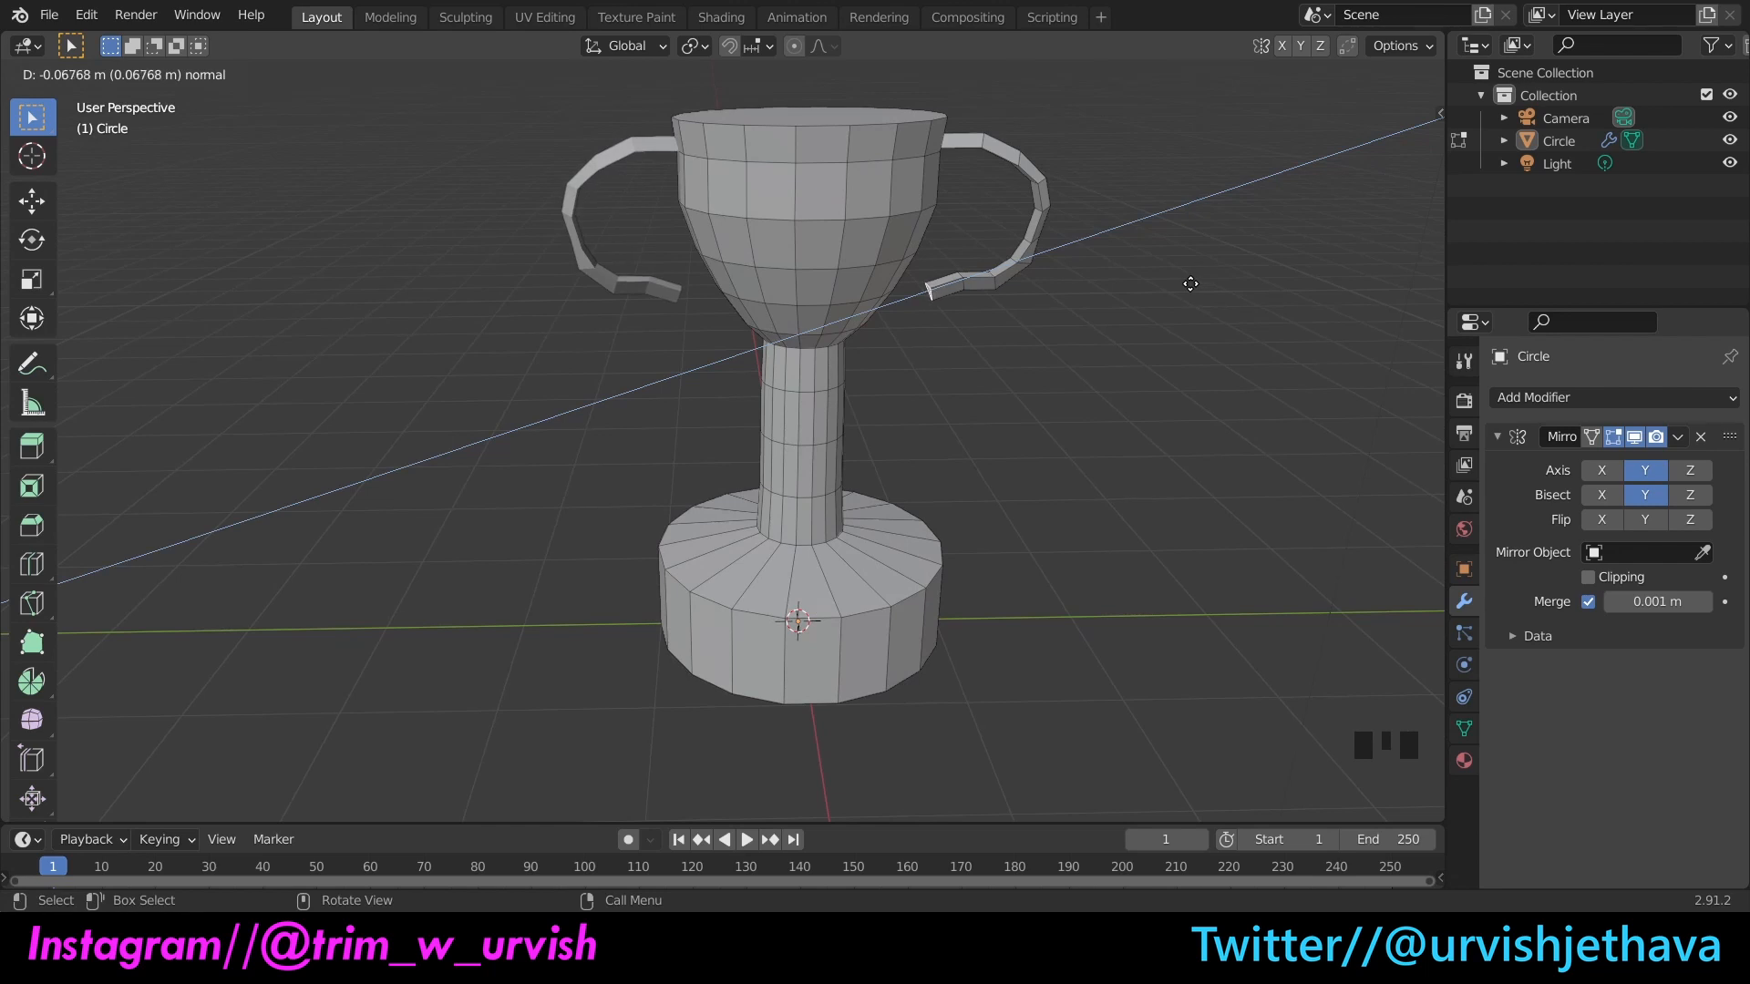
click(1187, 283)
click(1178, 310)
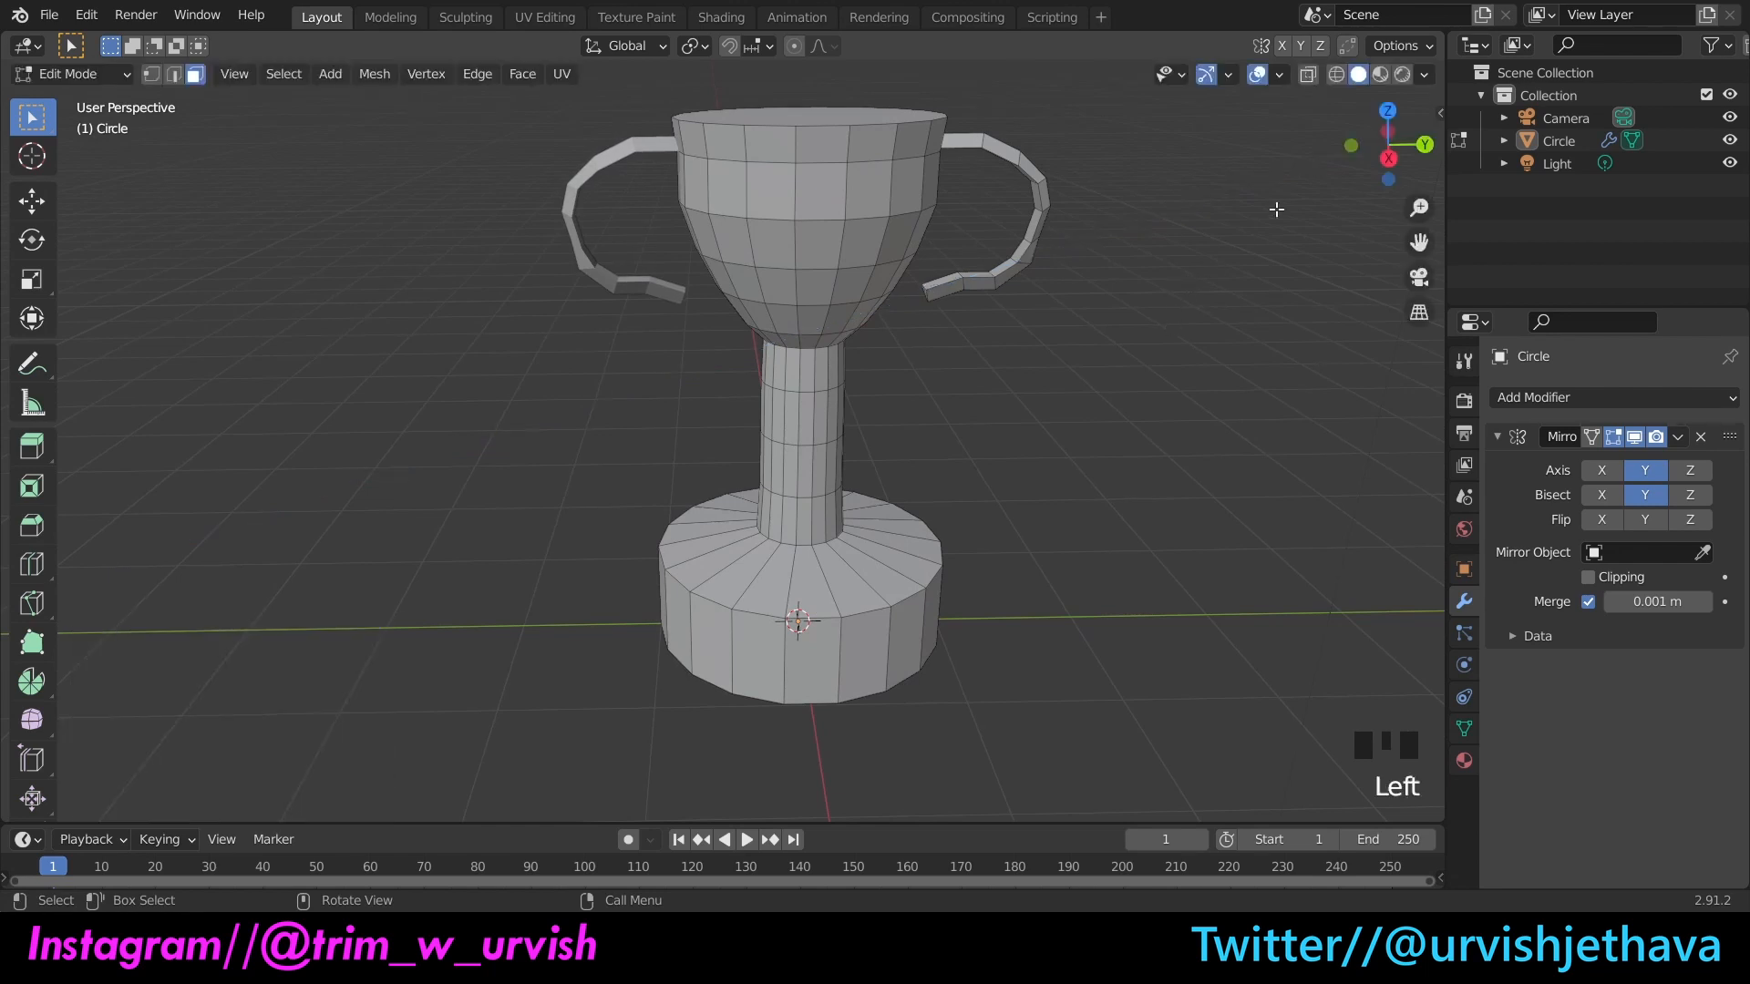
Step: Select the handle's end face and scale it down uniformly to taper the handle into a narrow tip
drag(1386, 146, 1312, 155)
click(916, 275)
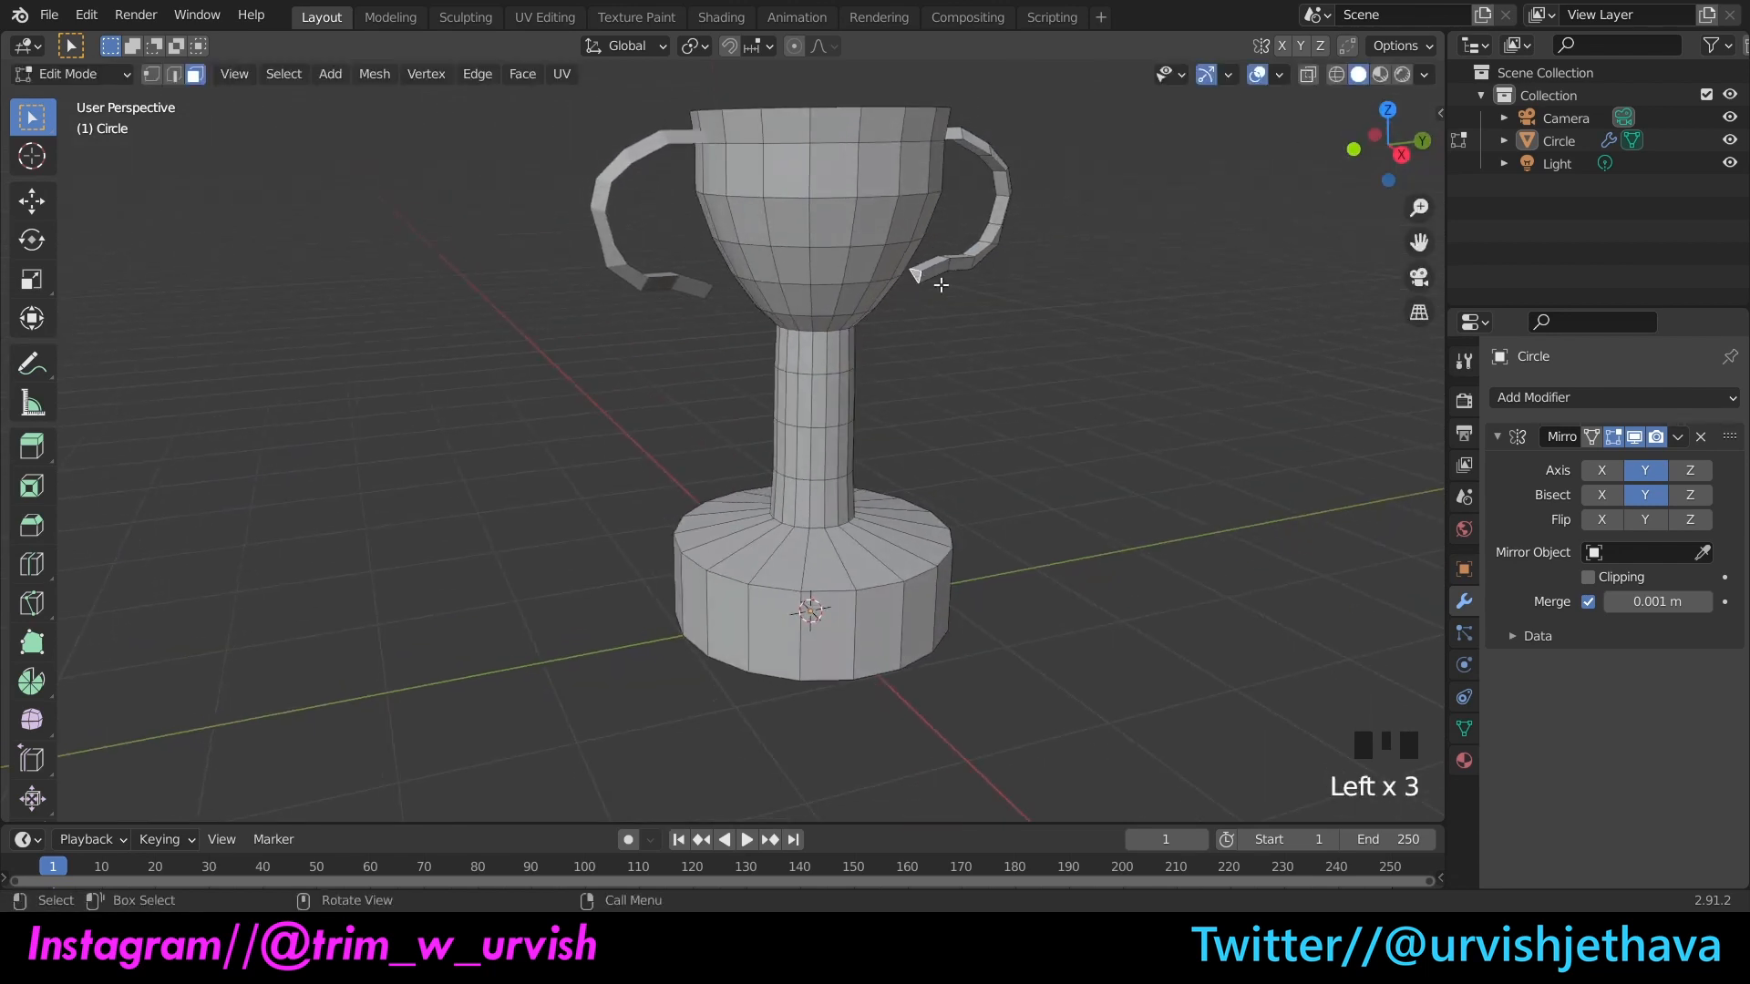
drag(1416, 136, 1408, 124)
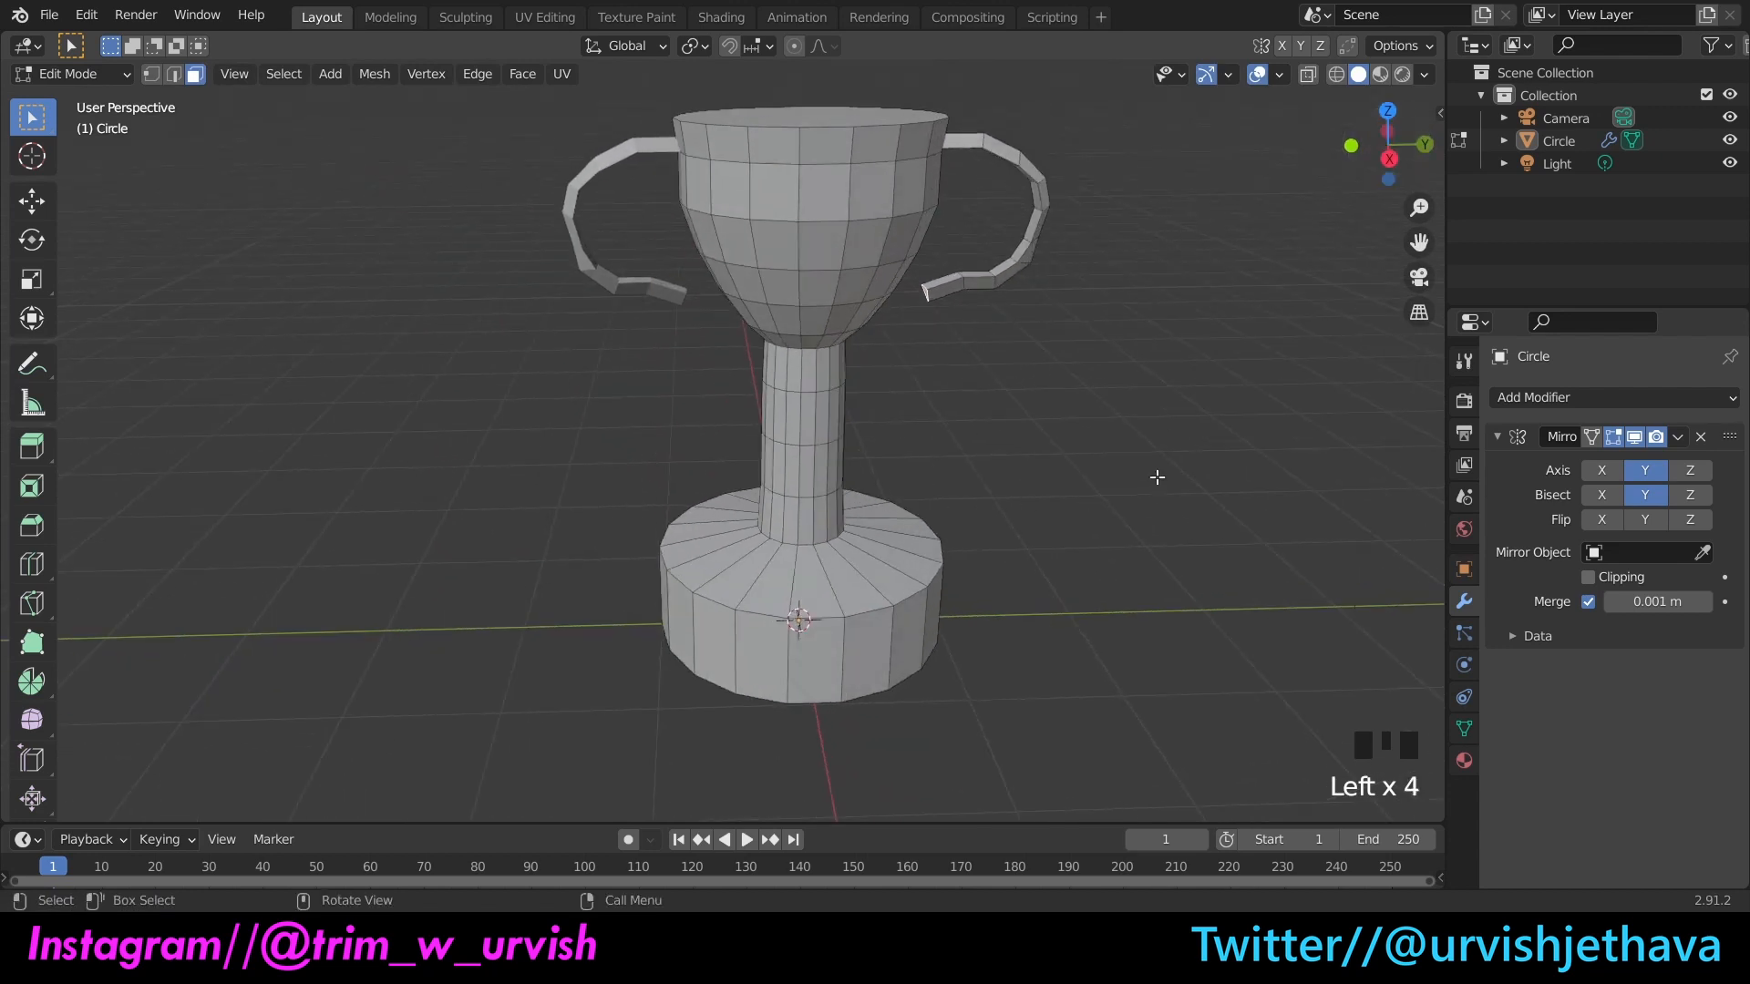
key(s)
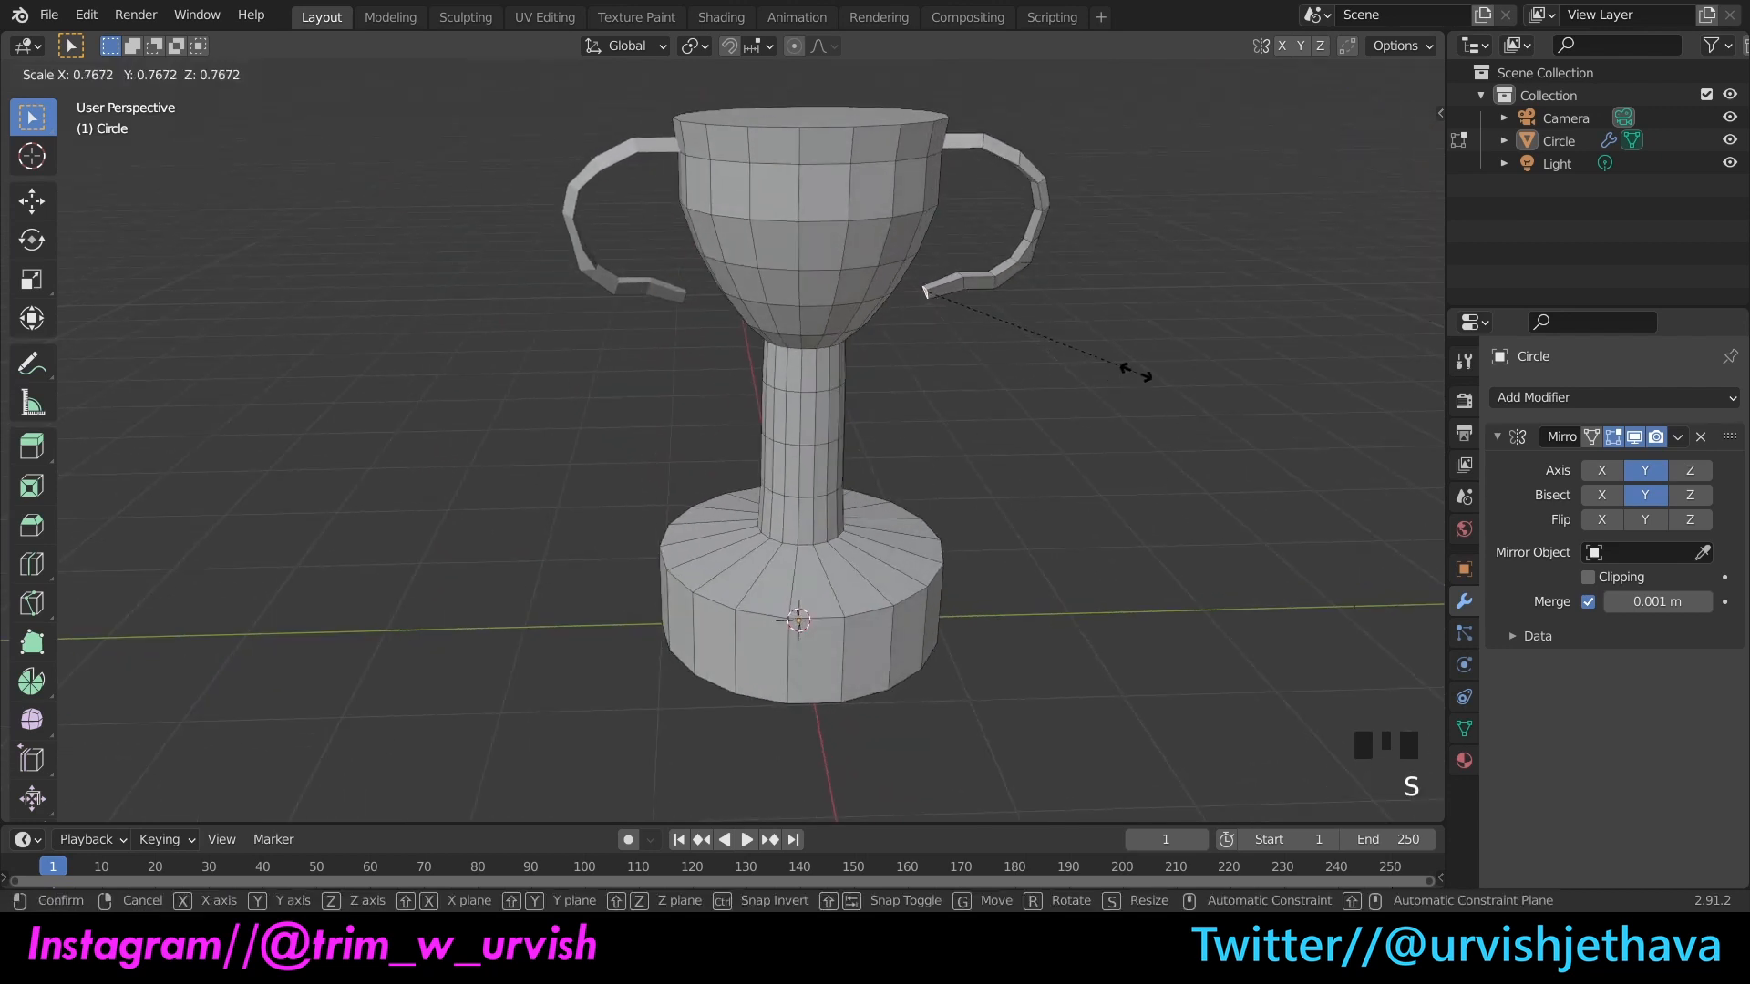
click(1003, 308)
click(1030, 416)
Step: Delete the top face that closes the bowl
scroll(1039, 423, down, 3)
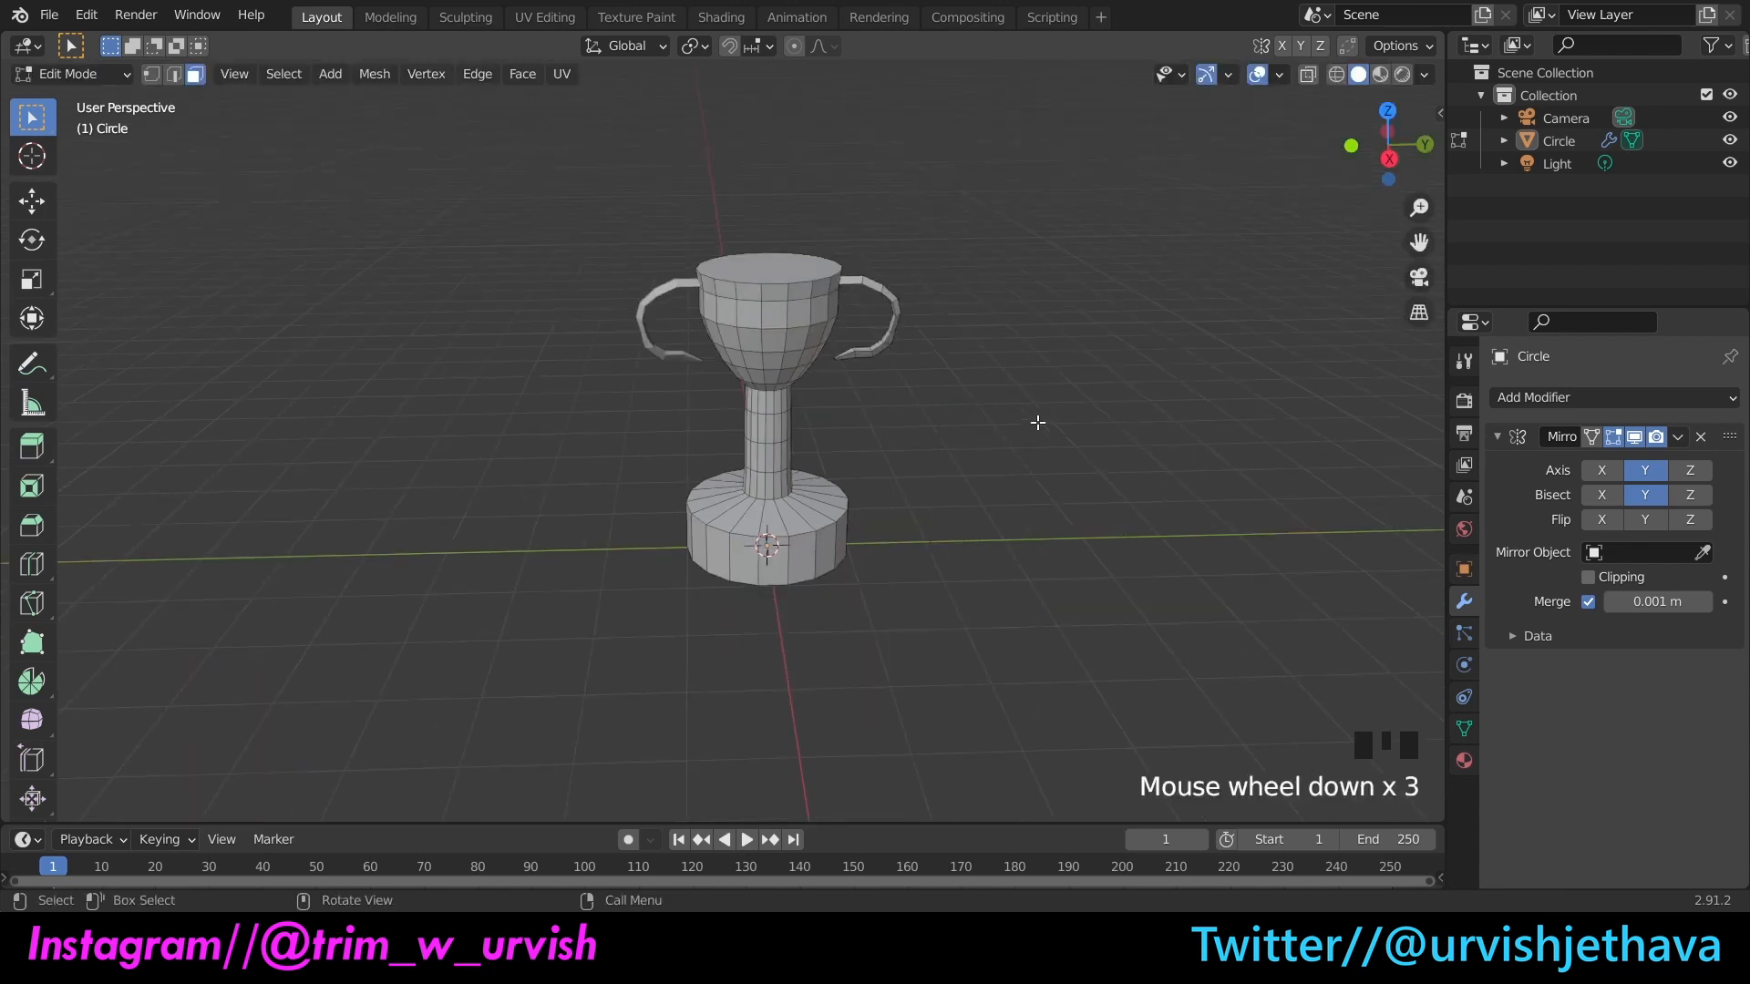
drag(1368, 146, 1106, 282)
scroll(1111, 290, up, 1)
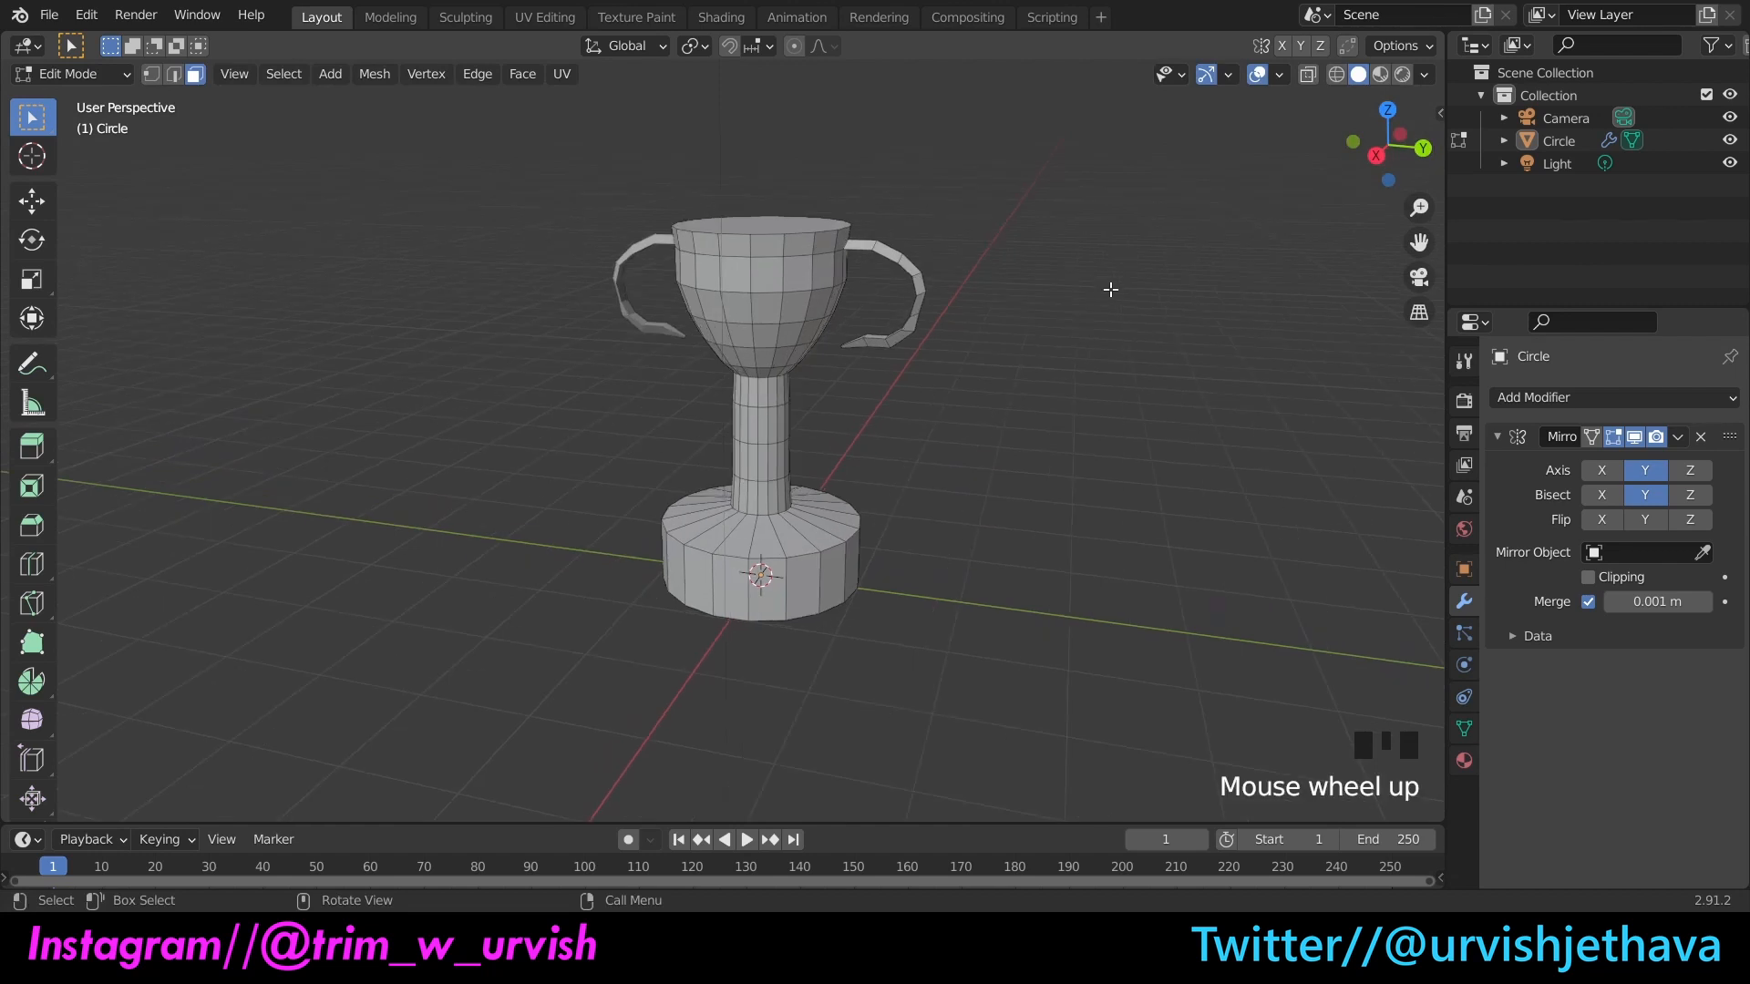
drag(1351, 144, 1422, 192)
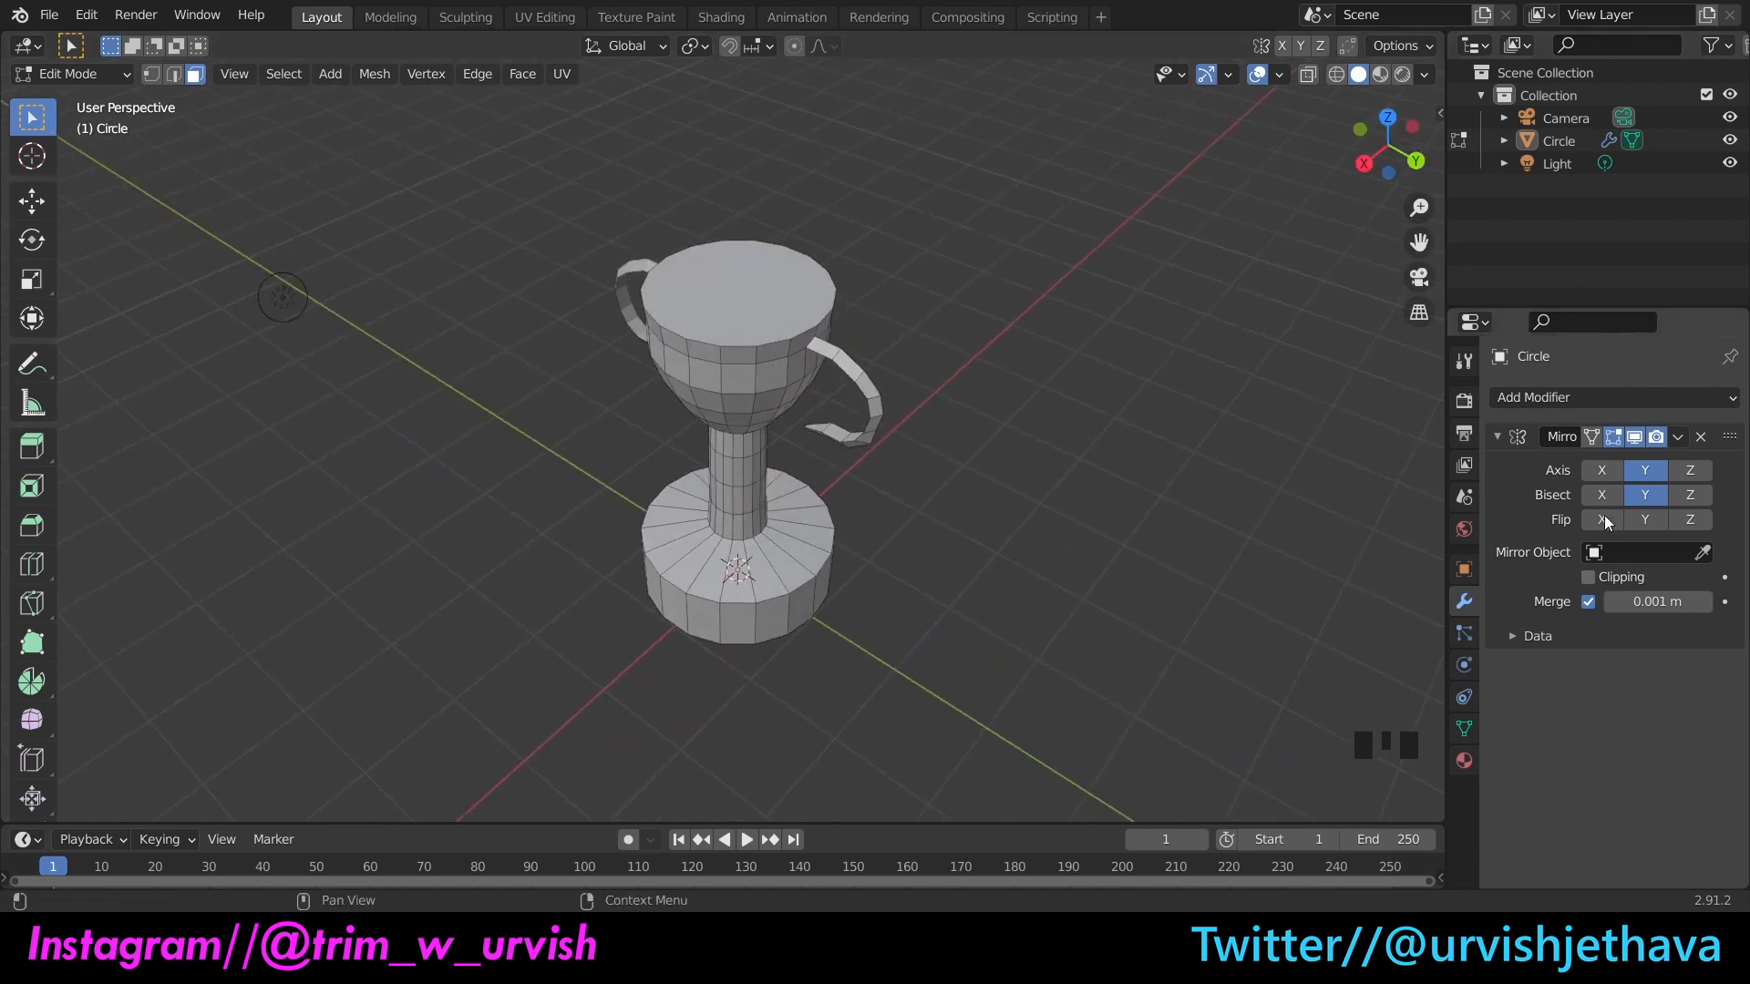
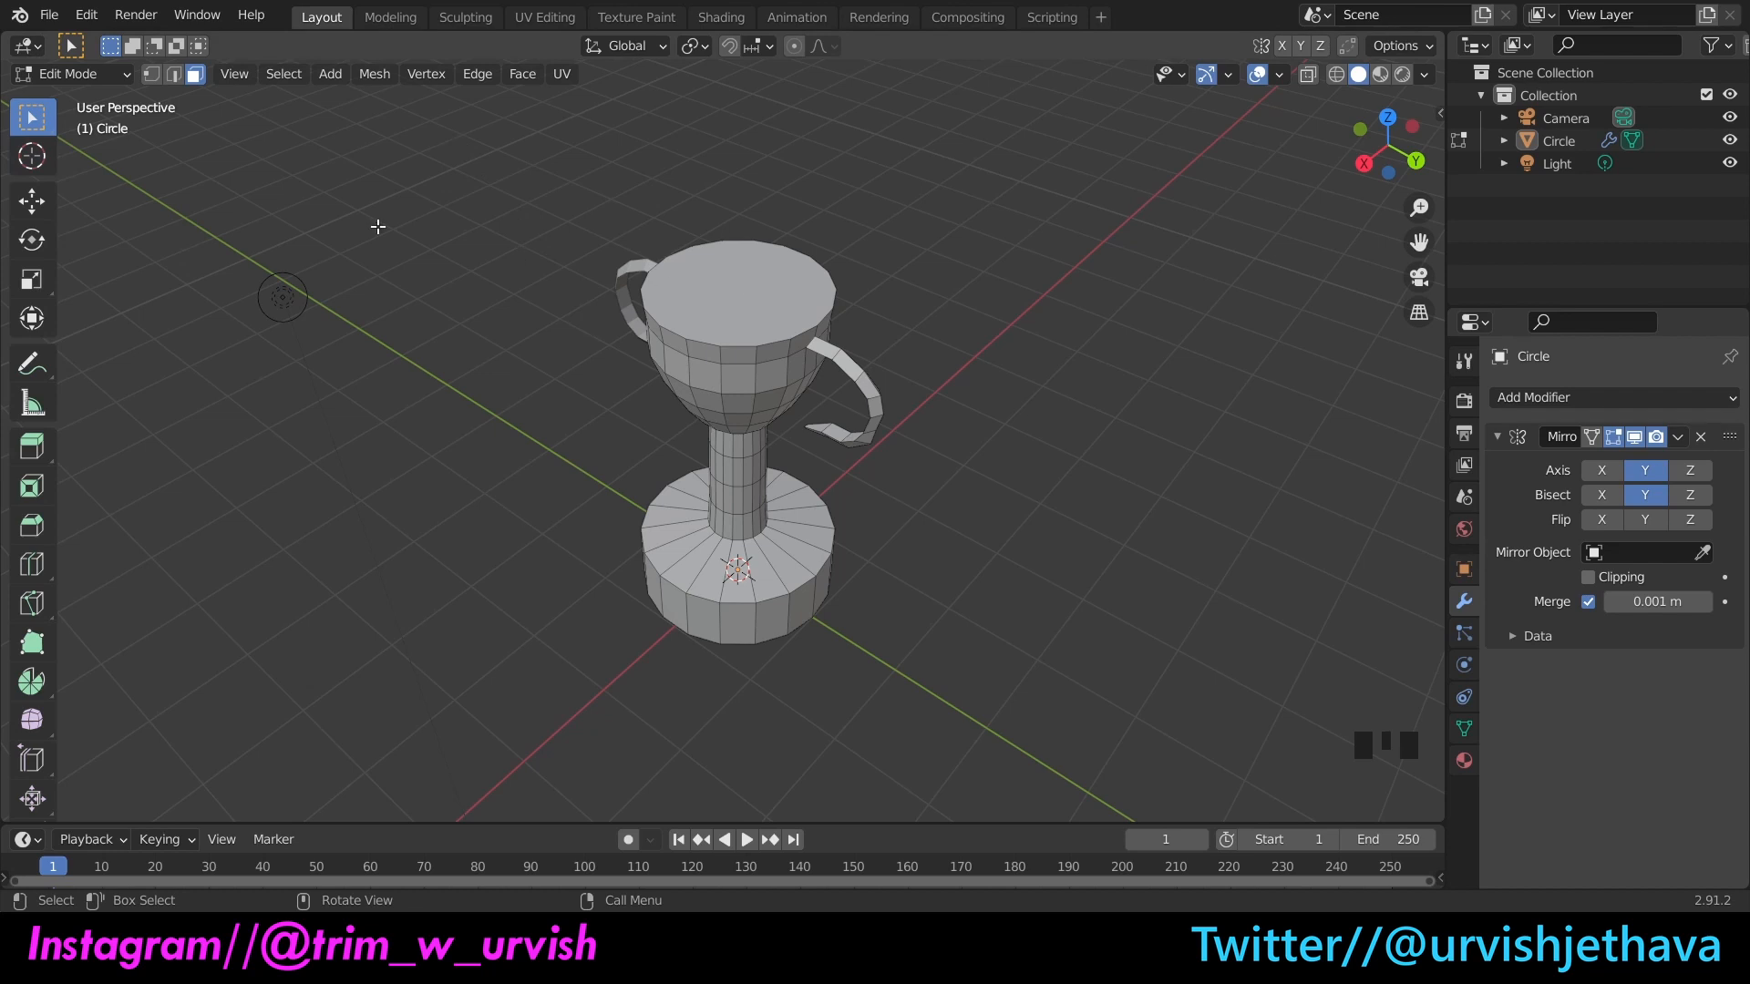
click(745, 281)
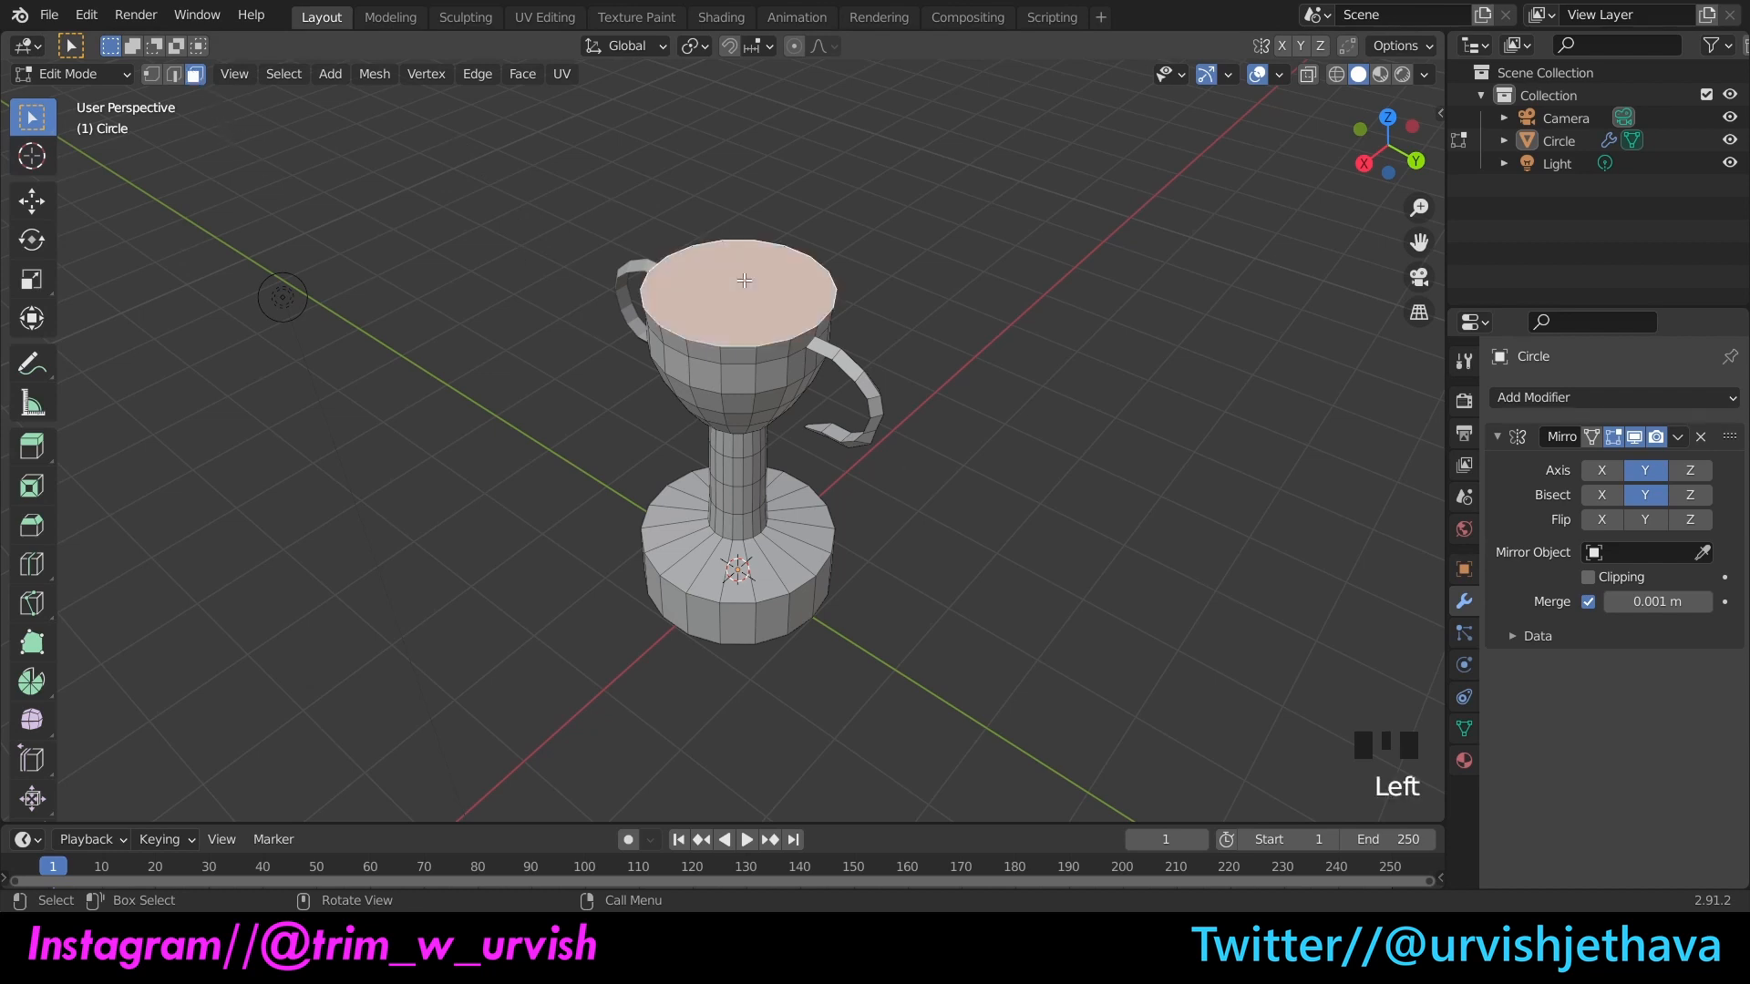
right_click(745, 280)
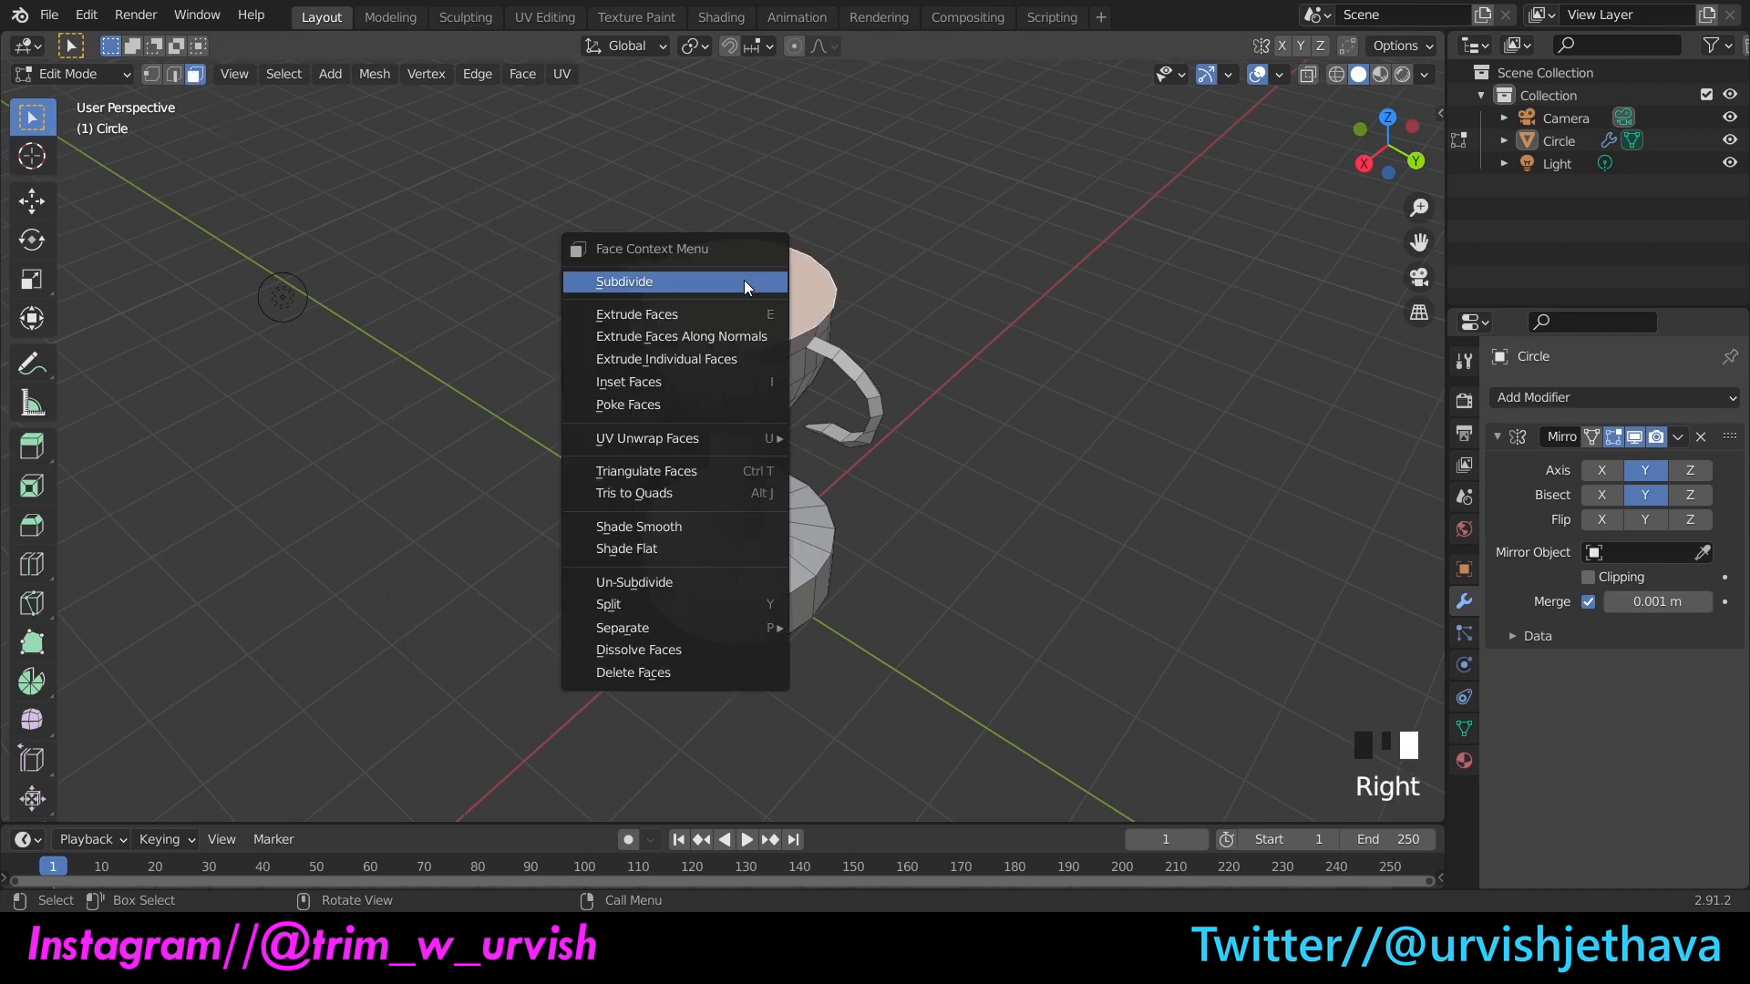
click(664, 678)
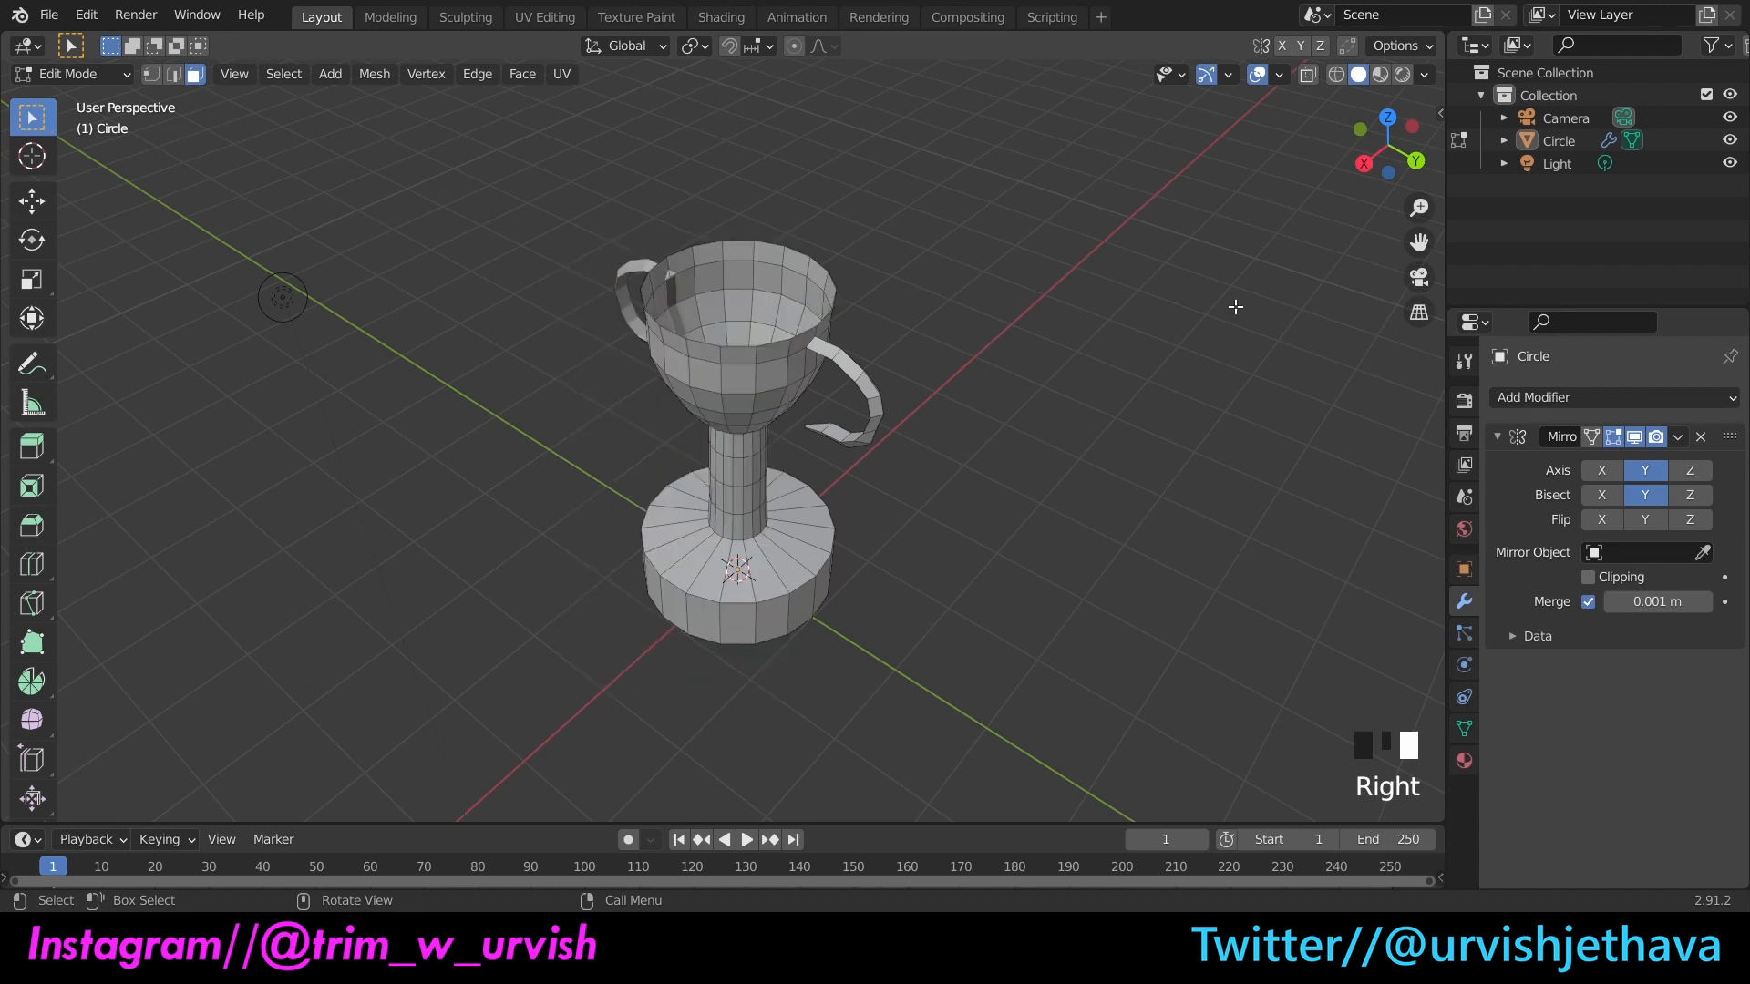
Step: Fill the small triangular gap inside the bowl at the handle's upper joint with a new face made from its edges
mouse_move(1367, 137)
mouse_down()
mouse_move(1363, 109)
mouse_move(1431, 174)
mouse_move(1404, 96)
mouse_move(1362, 101)
mouse_move(1390, 148)
mouse_move(1353, 128)
mouse_move(1385, 155)
mouse_up()
scroll(1363, 110, up, 3)
scroll(1089, 113, up, 2)
click(1158, 139)
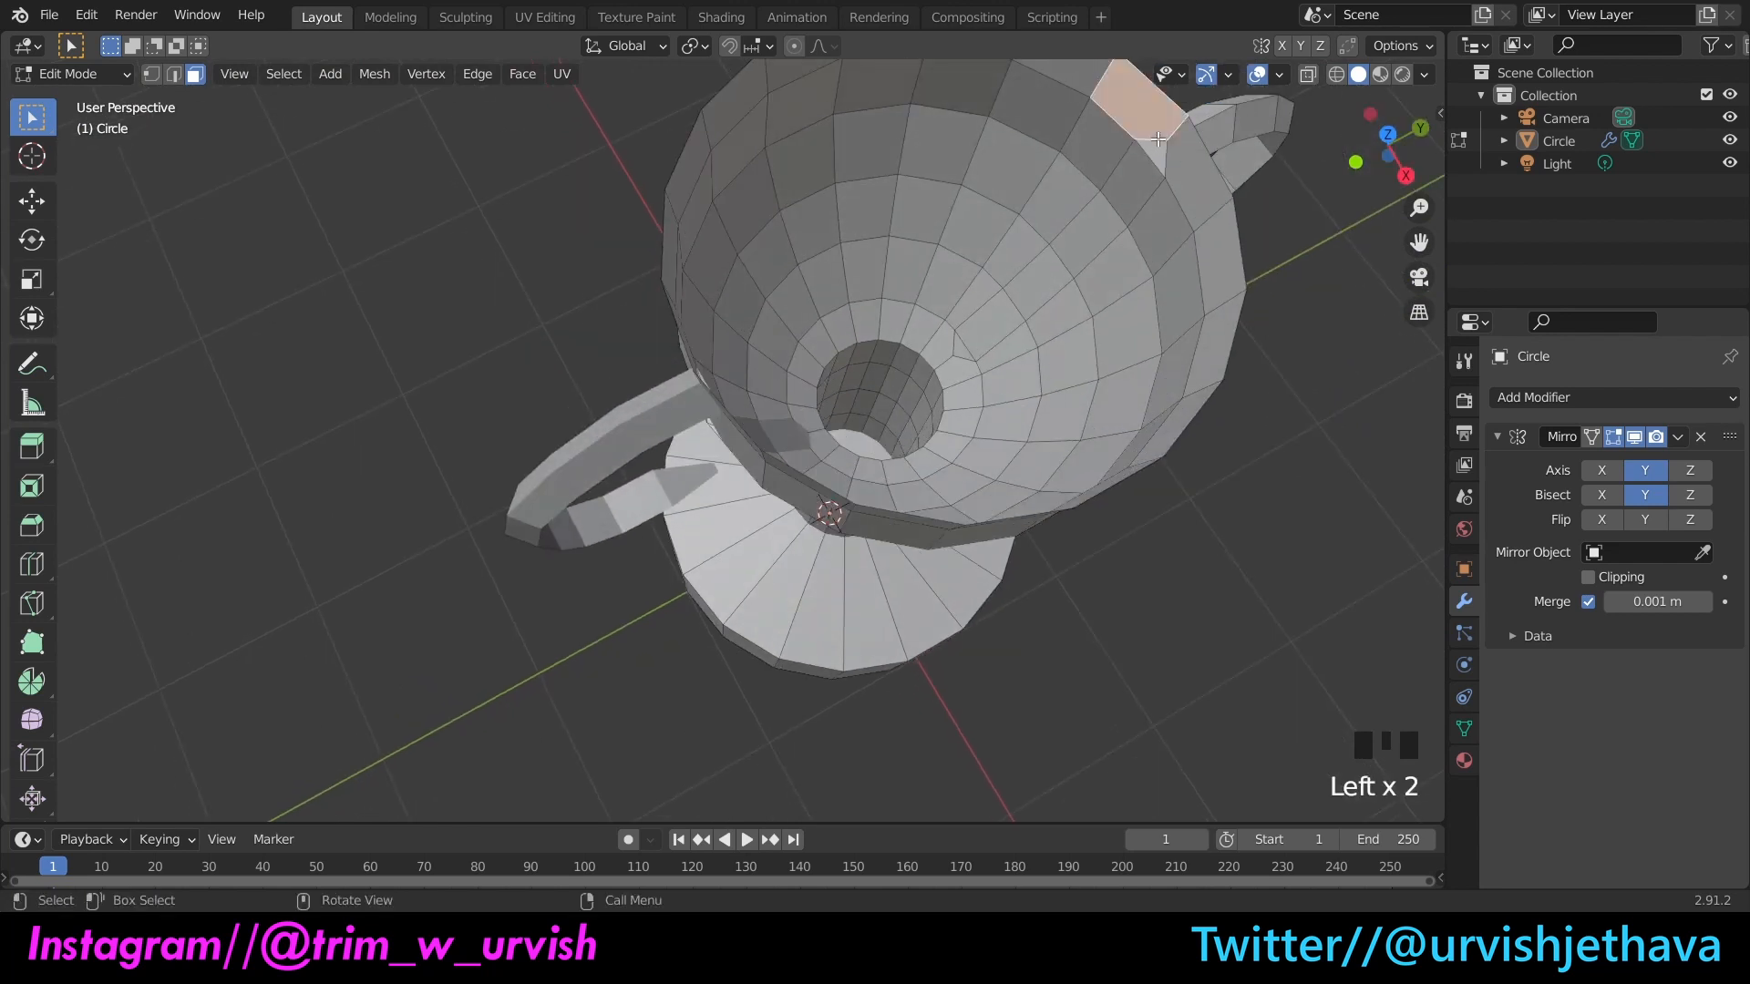
click(1400, 458)
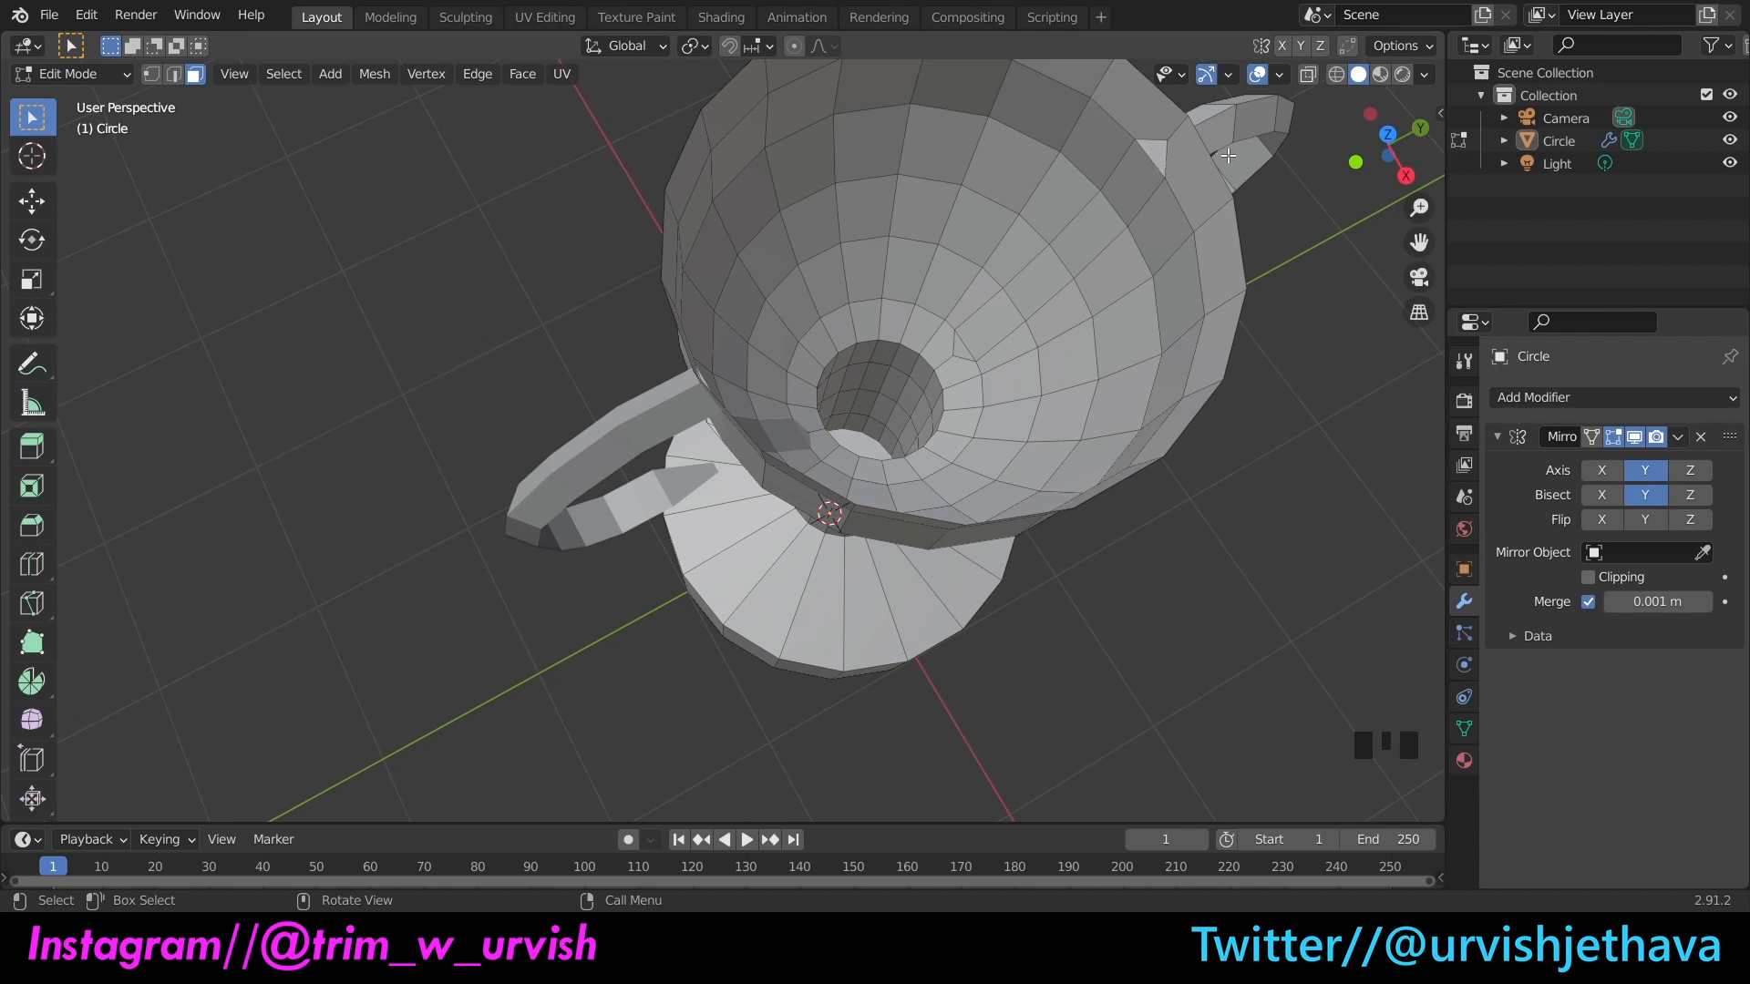
scroll(1229, 156, down, 2)
drag(1405, 129, 1411, 144)
scroll(1205, 162, up, 2)
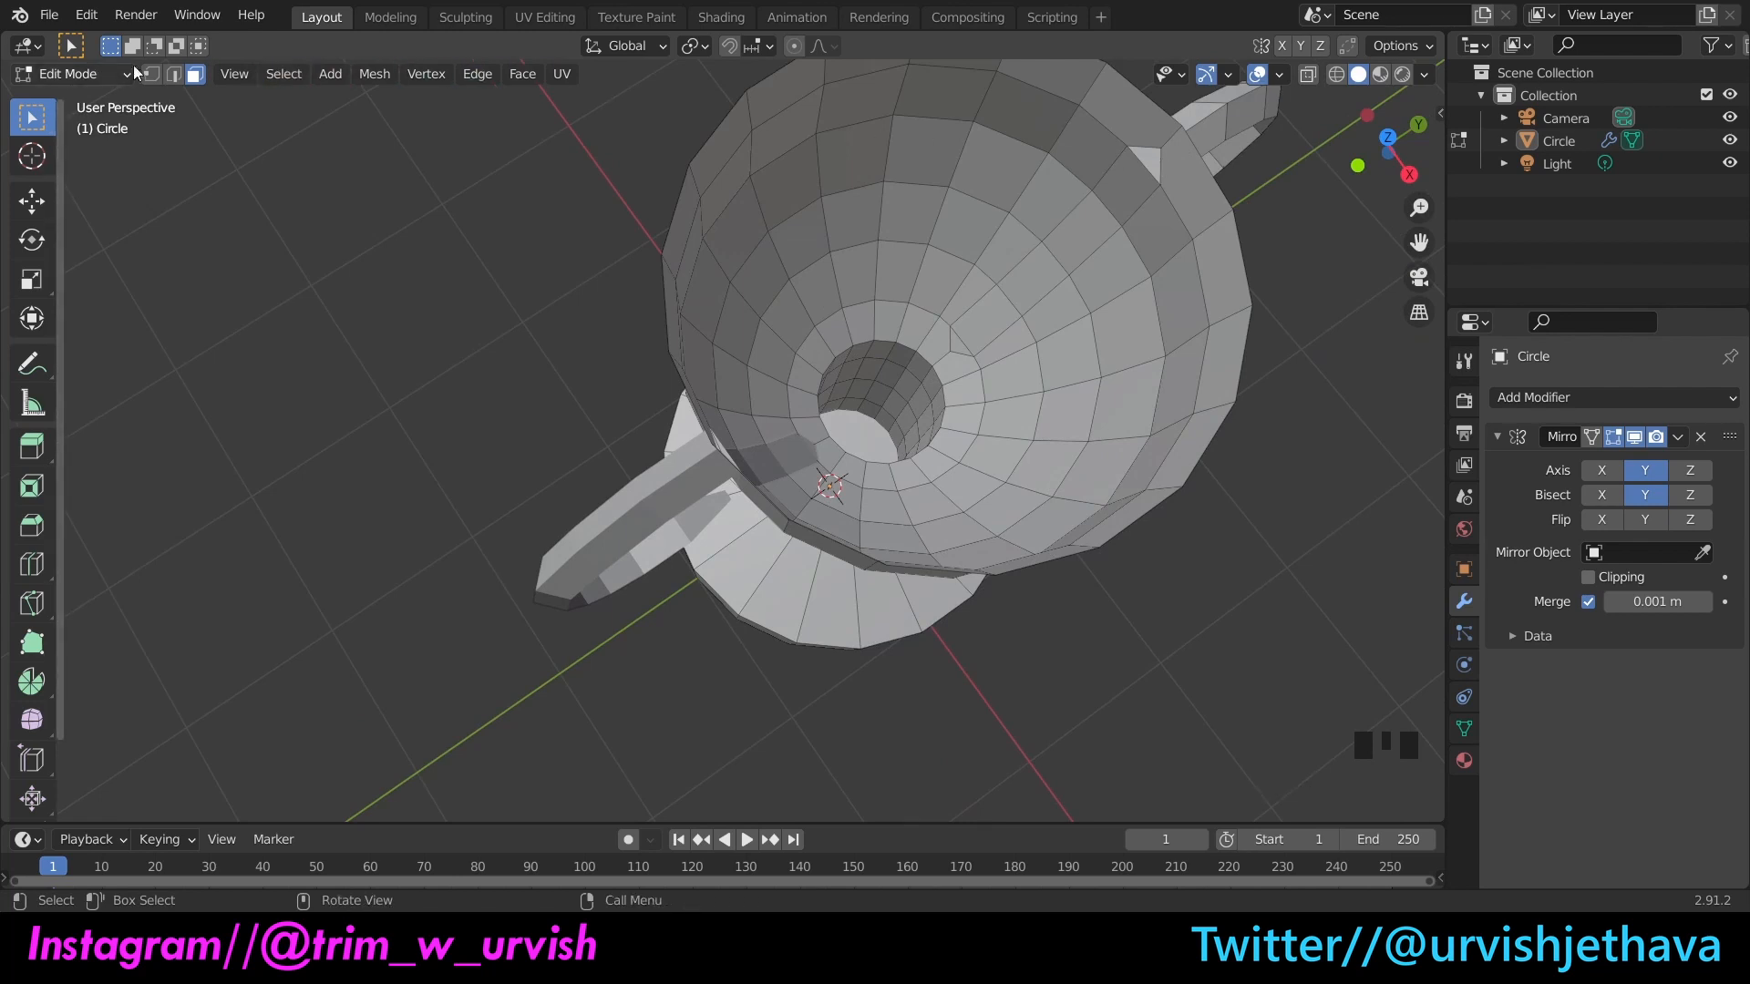
click(169, 74)
shift+click(1160, 159)
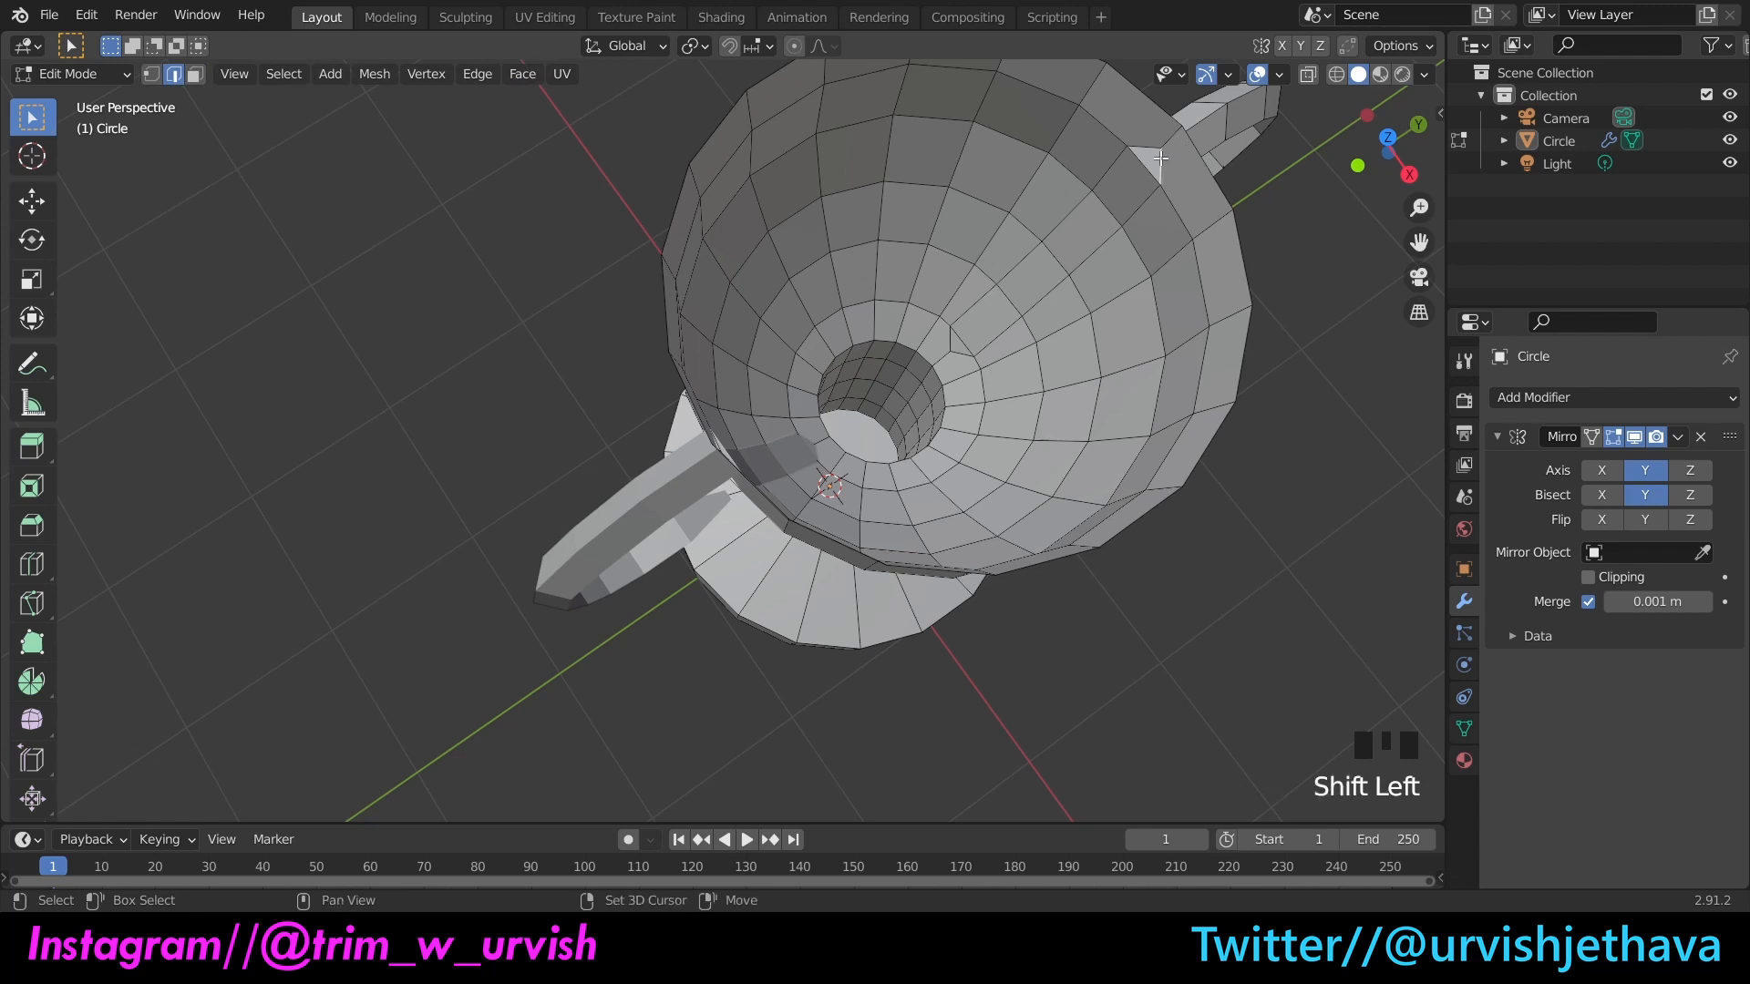
shift+click(1149, 166)
shift+click(1150, 147)
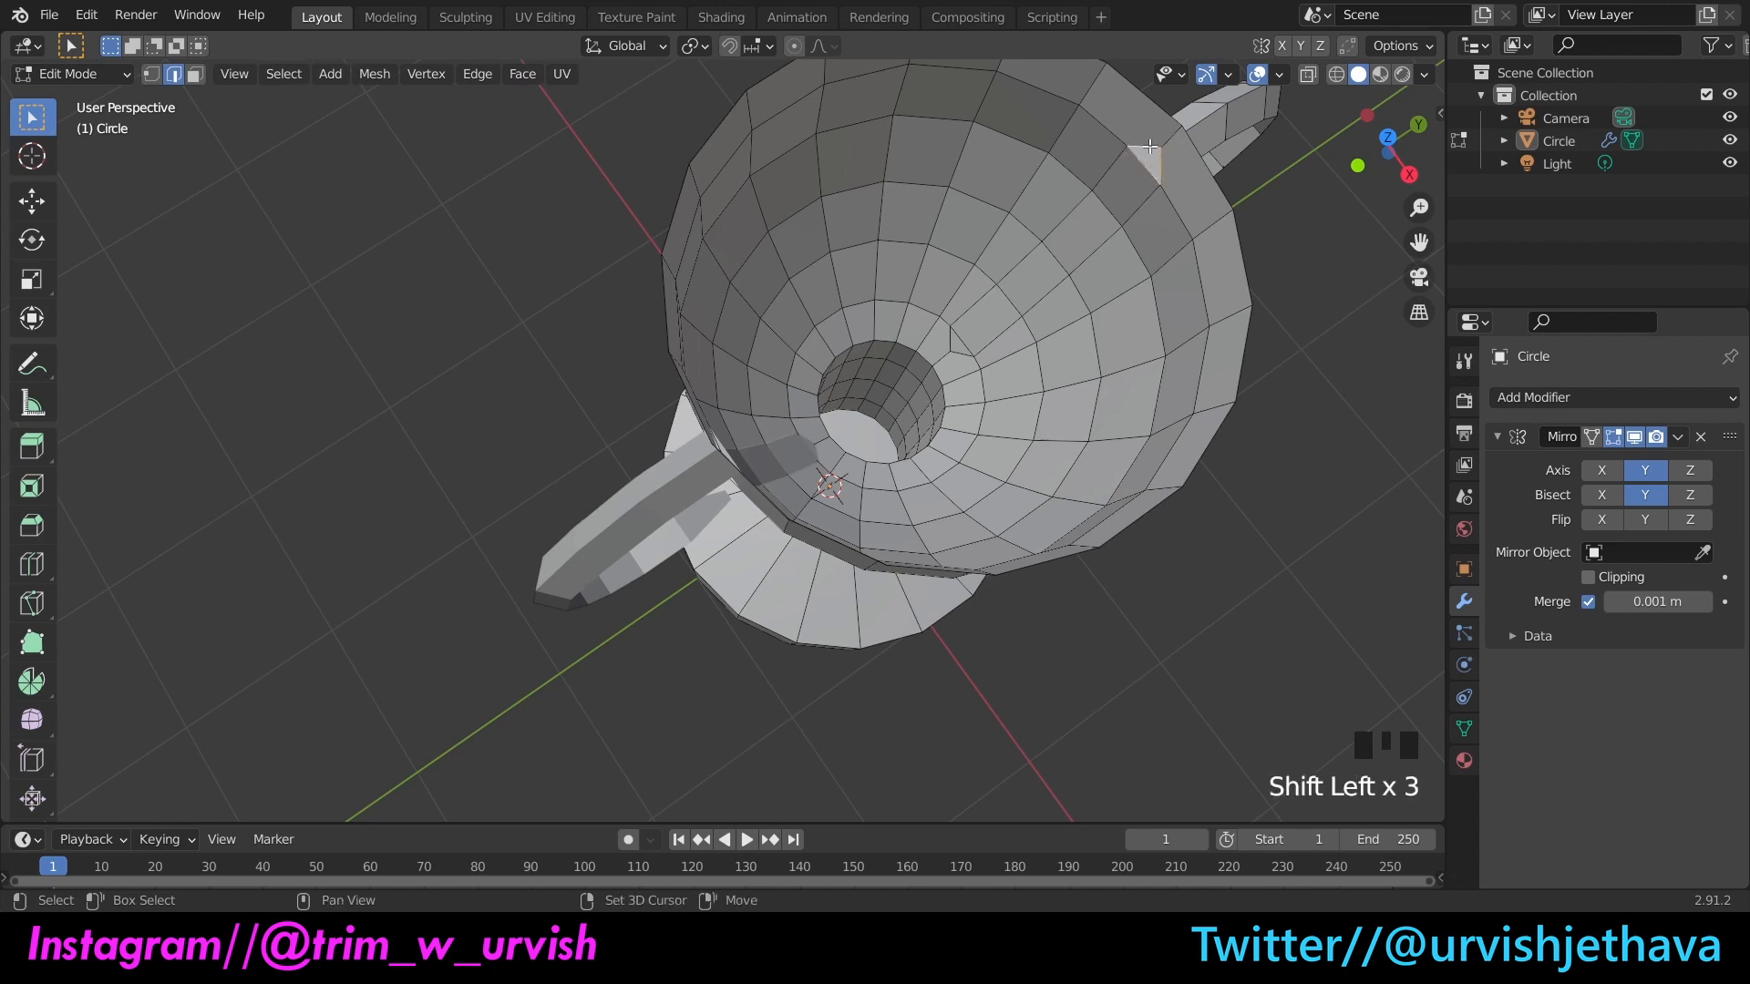
right_click(1150, 159)
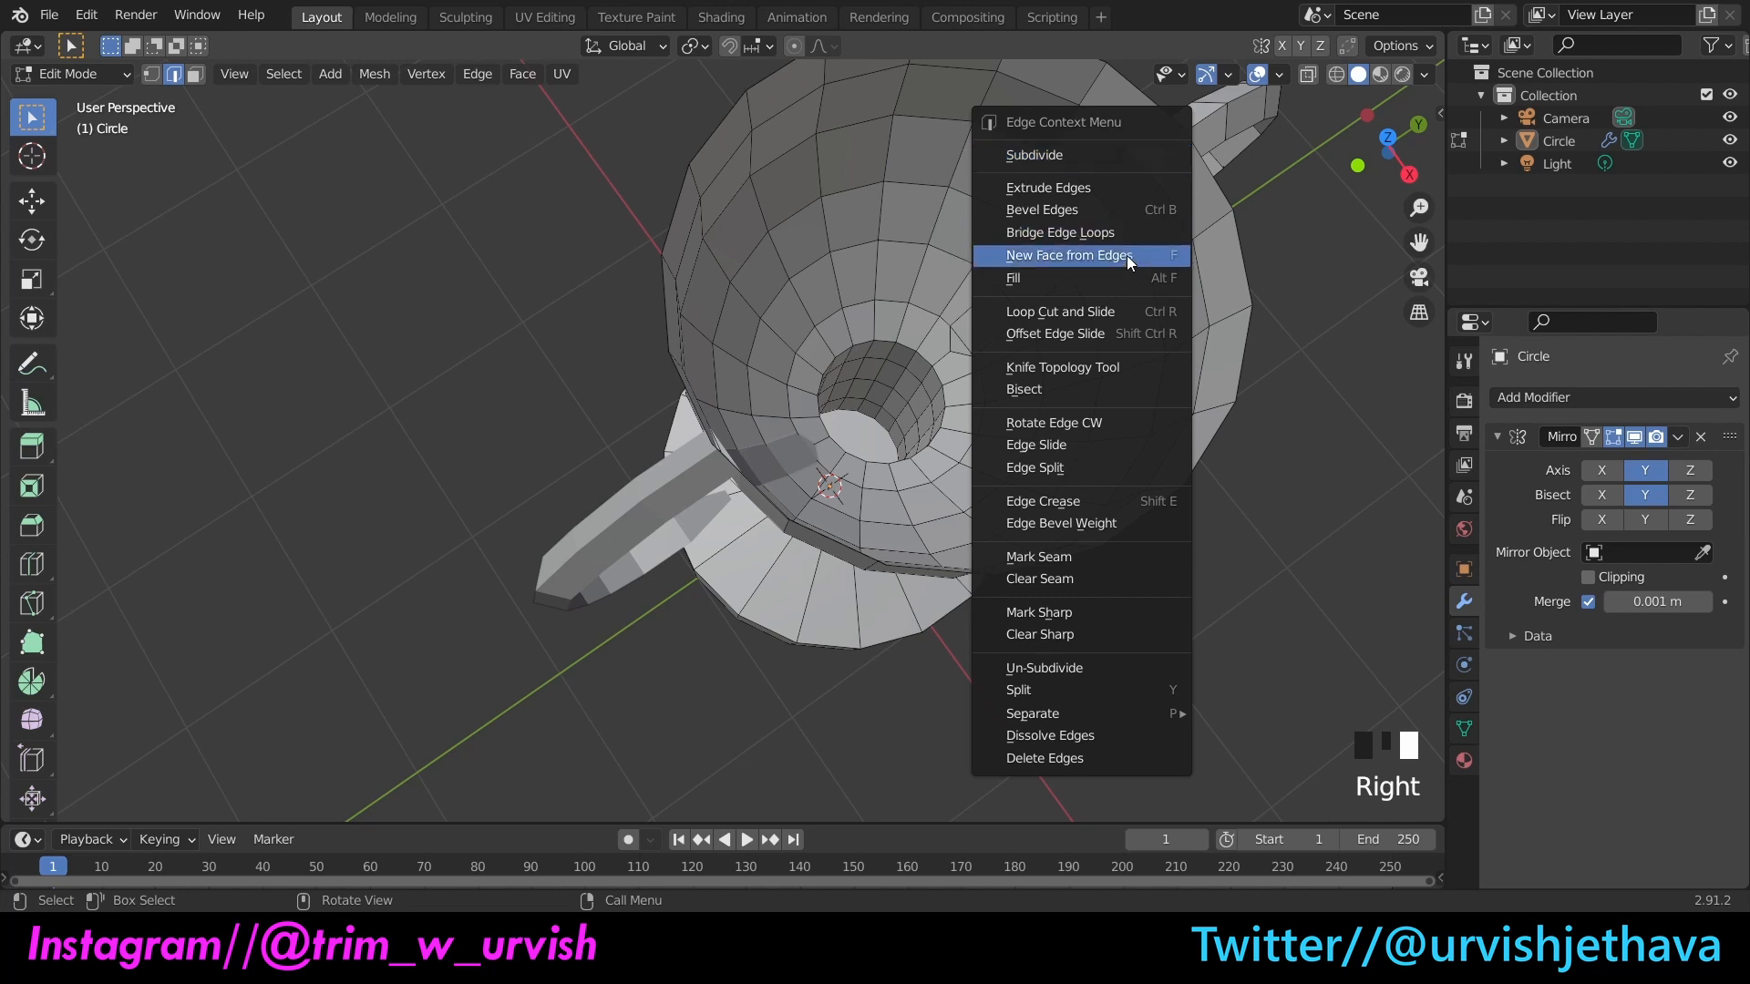
click(1151, 258)
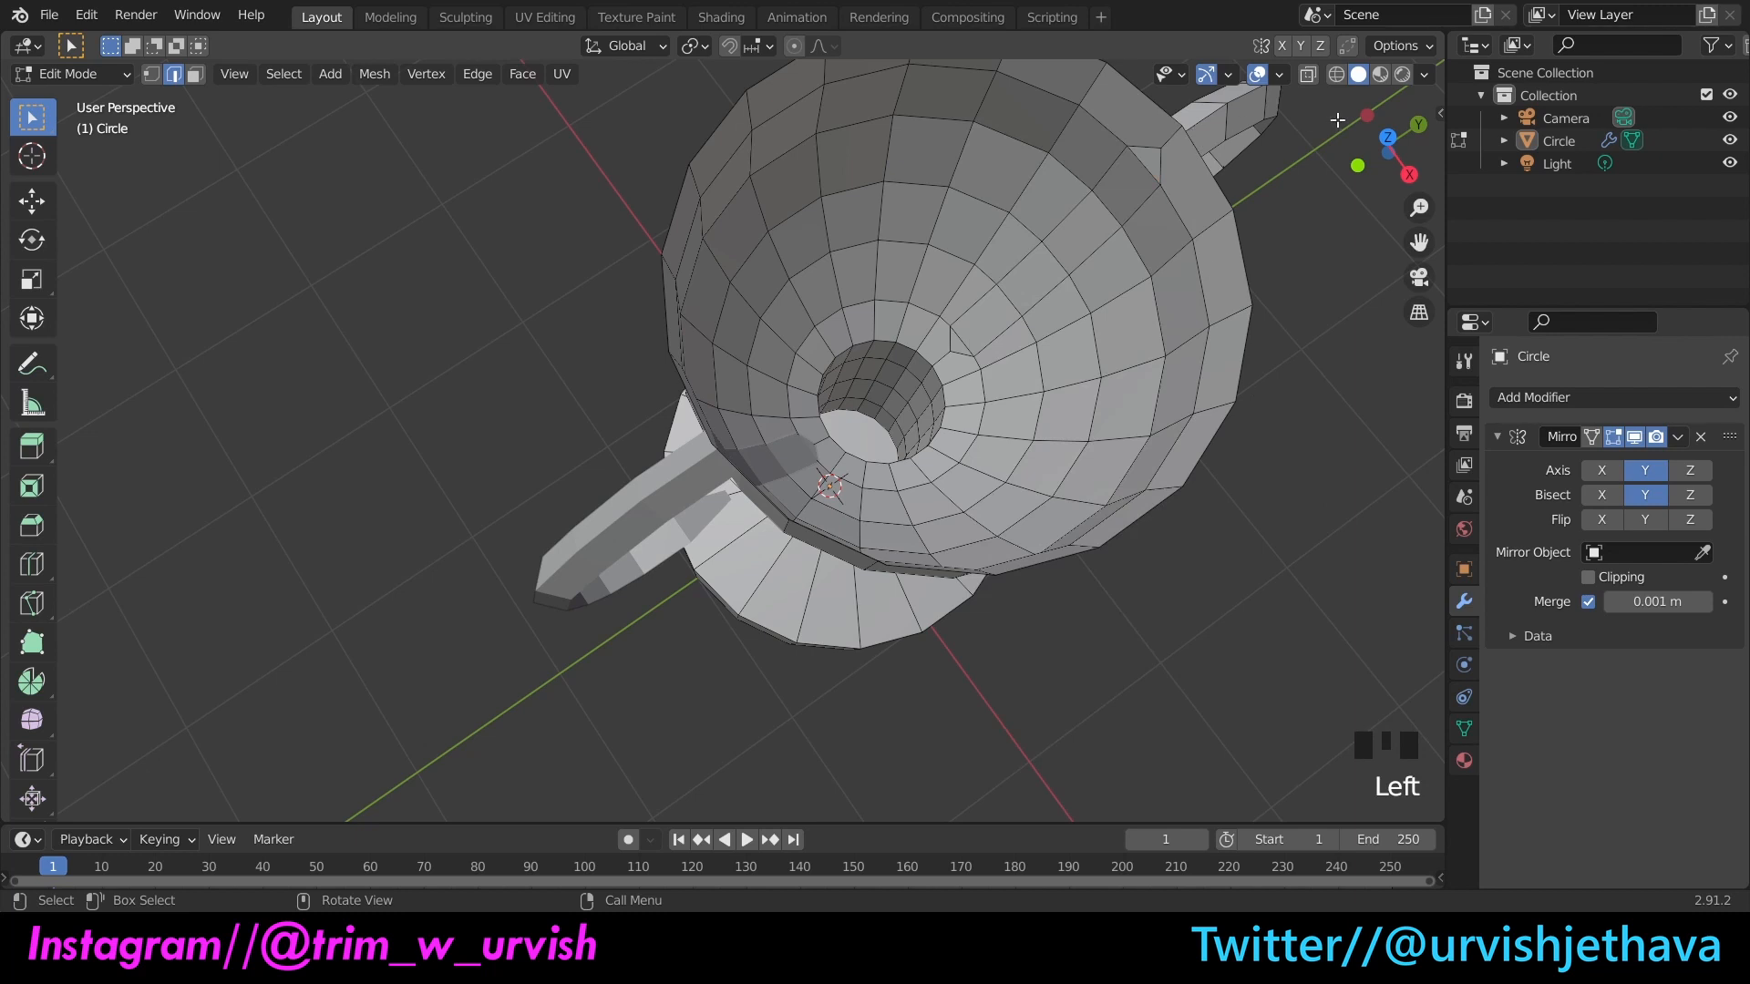
Step: Try to fill the neck opening inside the bowl with a face made from its rim edges
drag(1386, 152, 1304, 228)
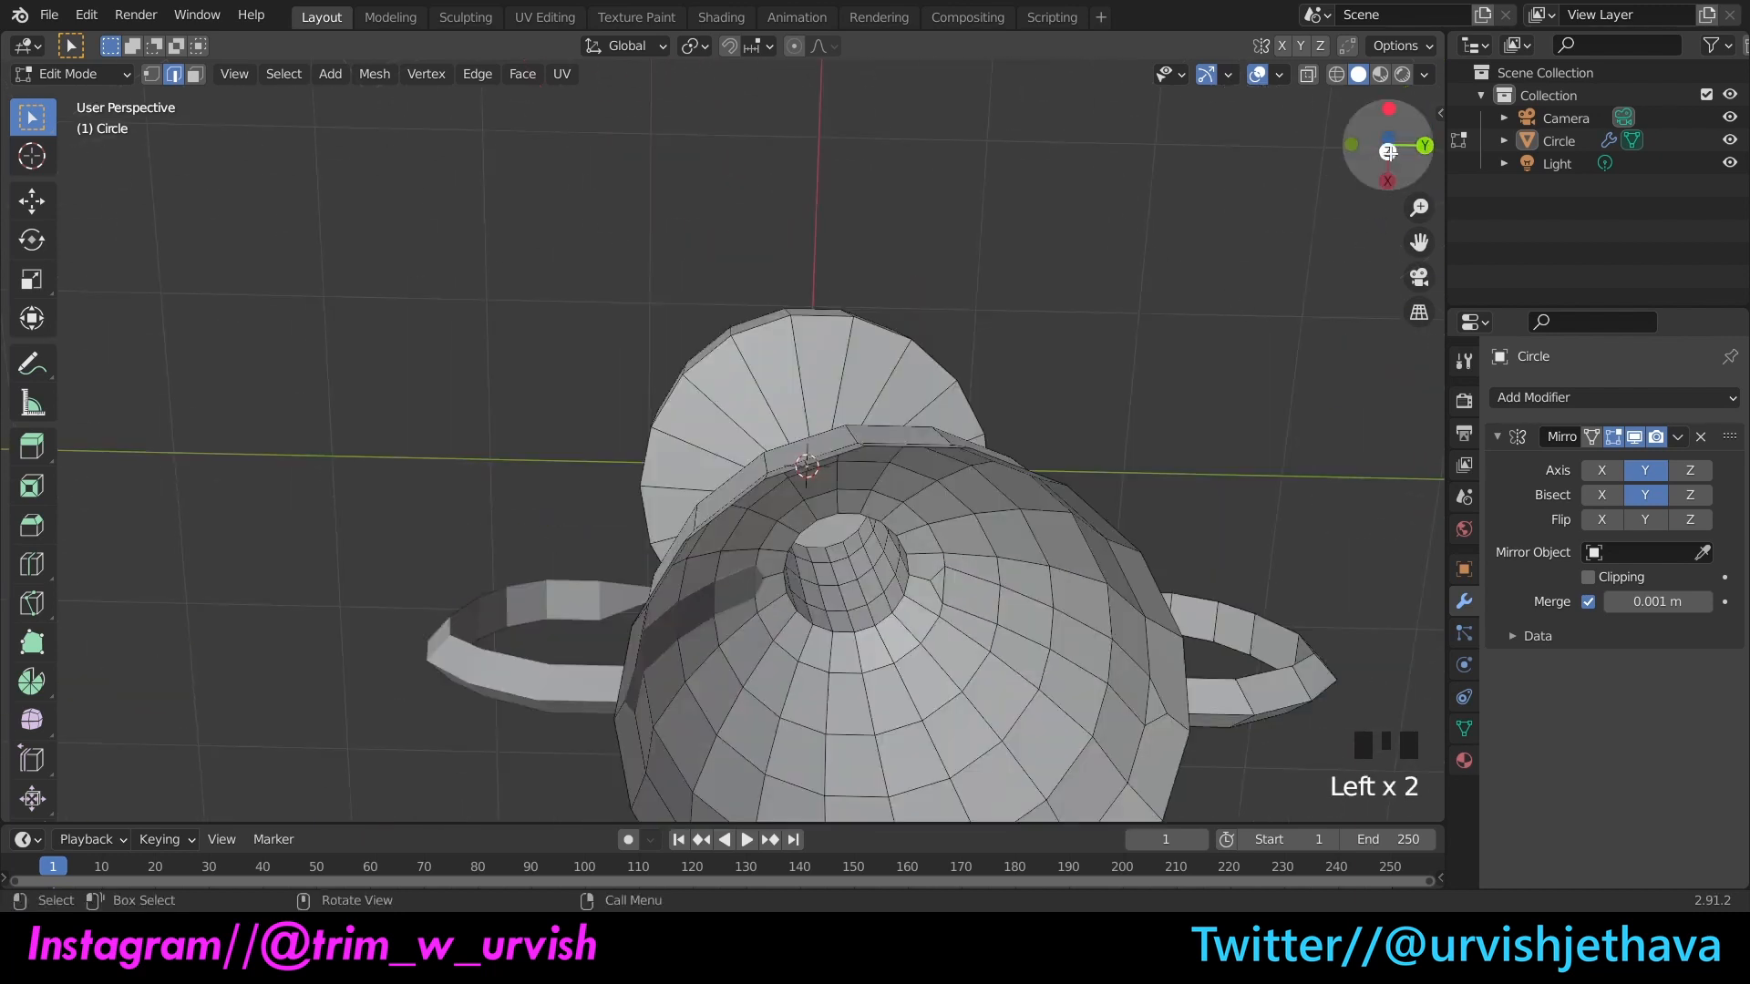
drag(1387, 152, 1385, 127)
scroll(851, 480, up, 2)
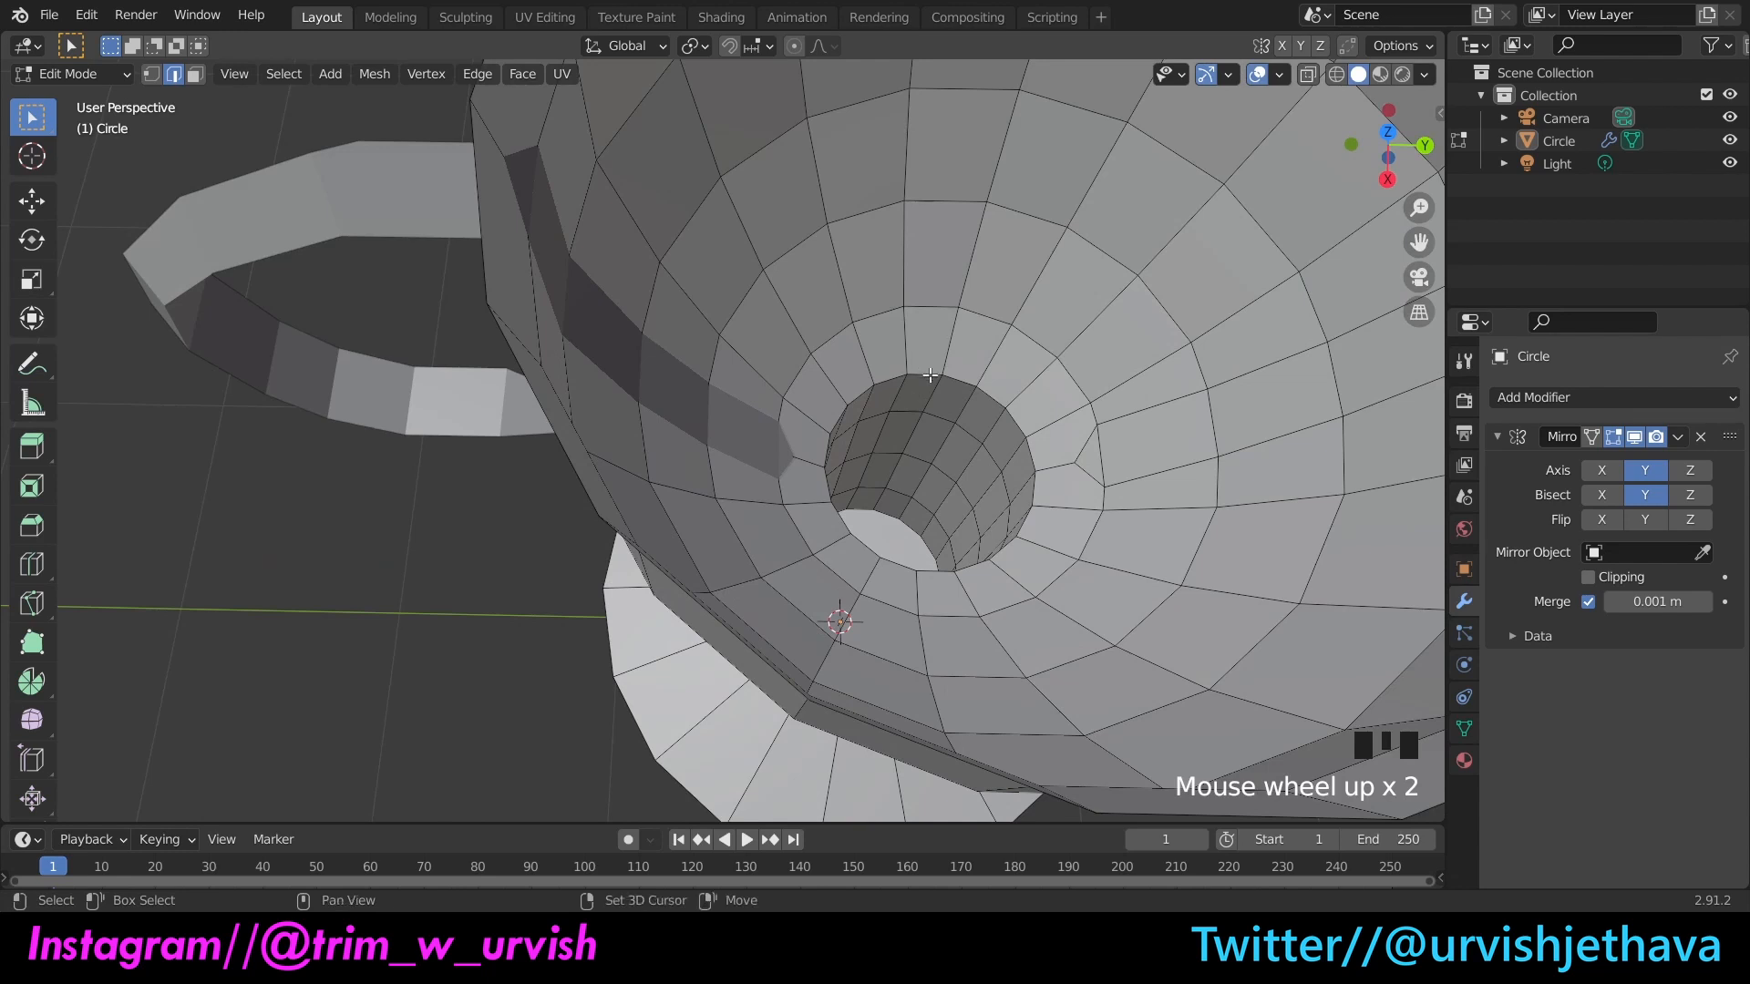
shift+click(928, 373)
shift+click(960, 383)
shift+click(1017, 425)
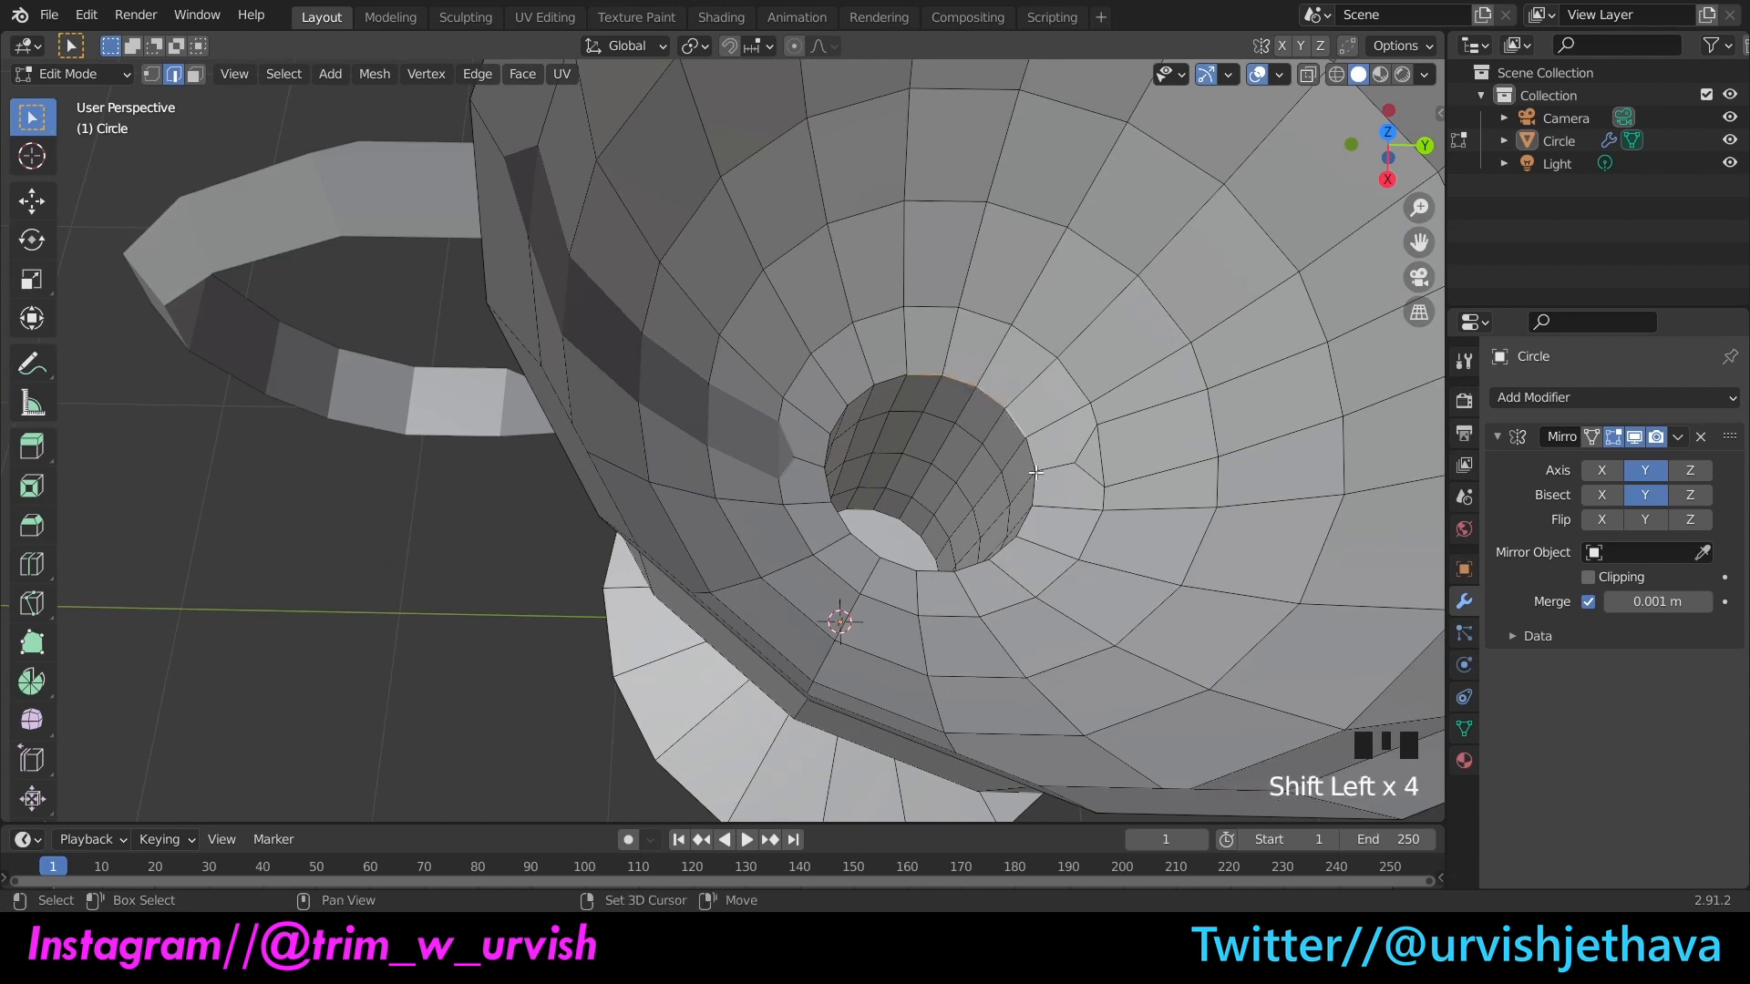
shift+click(1028, 453)
shift+click(1032, 488)
shift+click(1002, 549)
shift+click(965, 568)
shift+click(915, 573)
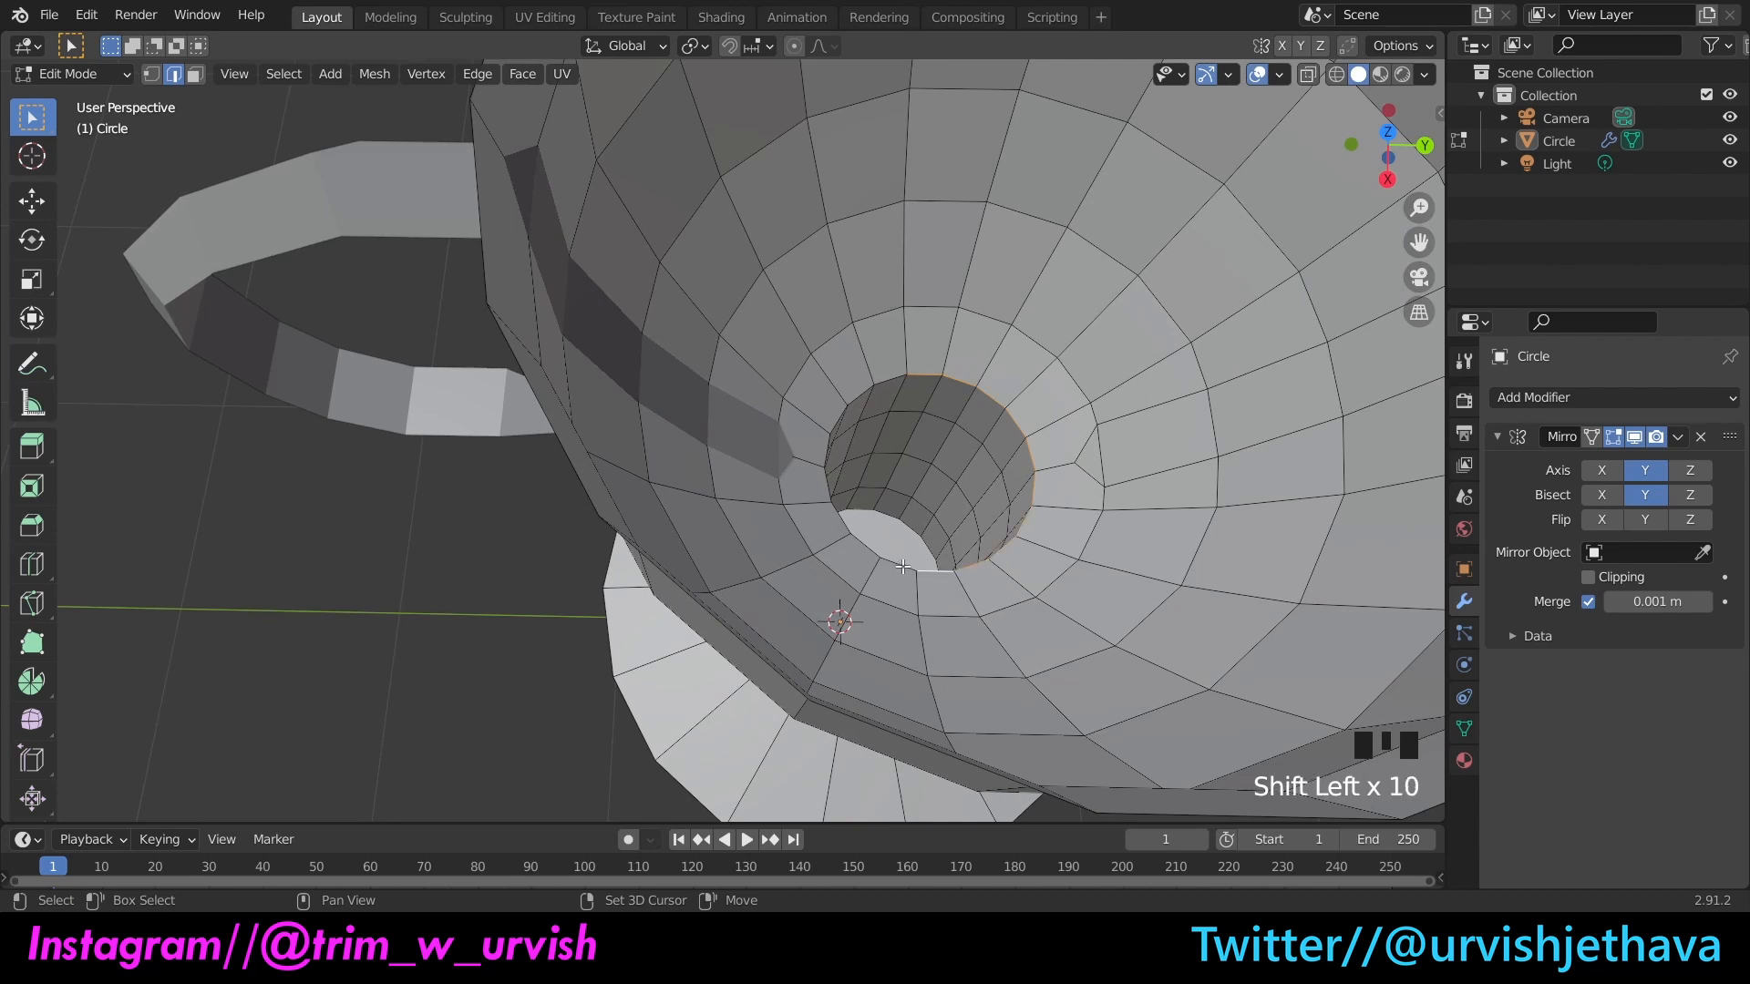
shift+click(875, 559)
shift+click(839, 514)
shift+click(826, 476)
shift+click(830, 441)
shift+click(849, 412)
shift+click(870, 392)
shift+click(889, 377)
shift+drag(1388, 146, 1357, 166)
shift+click(597, 484)
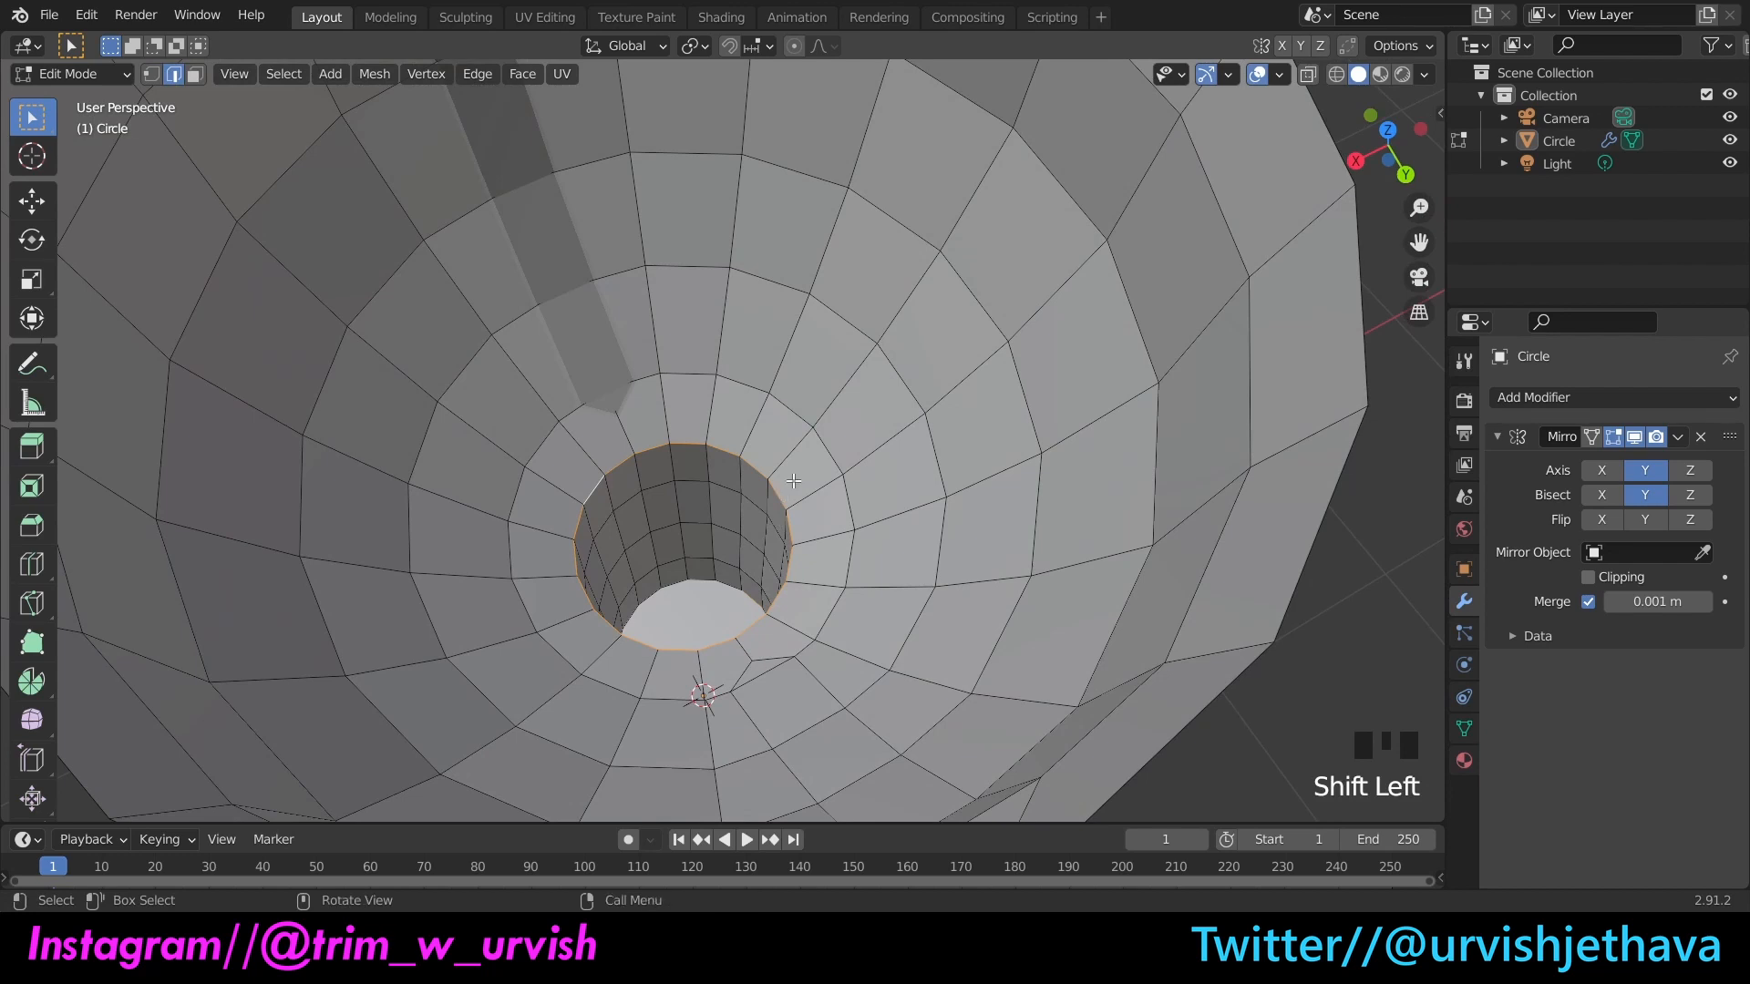
key(f)
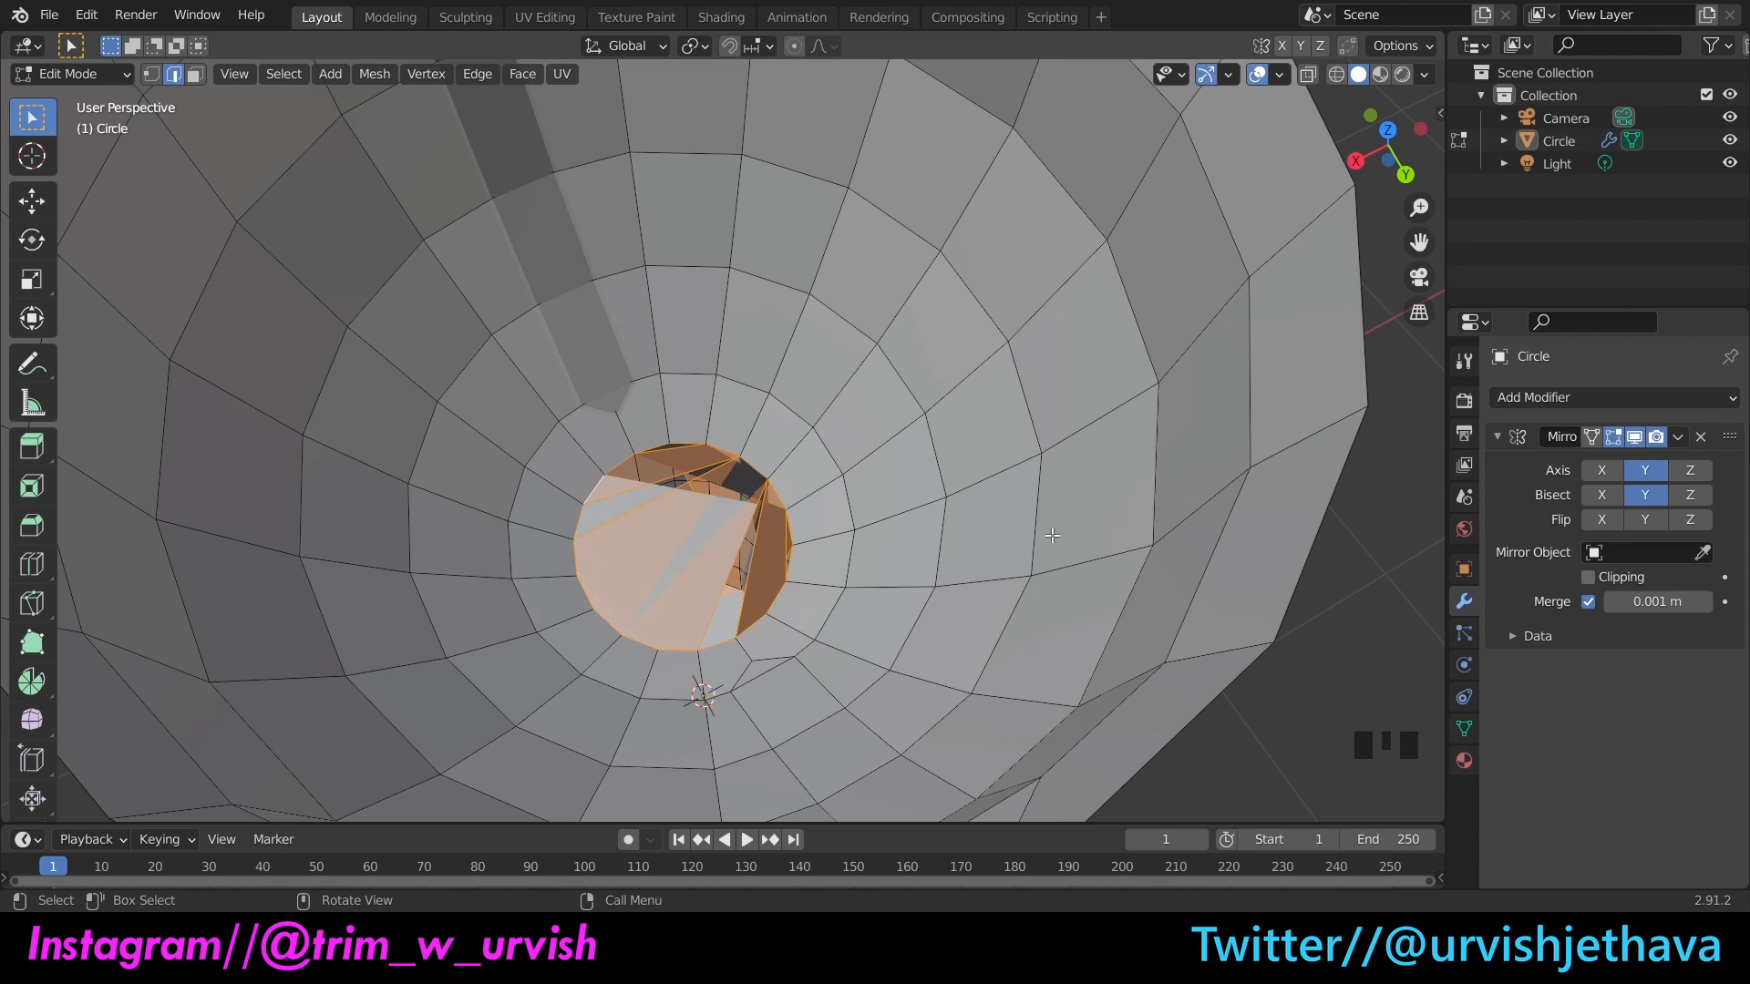
key(ctrl+z)
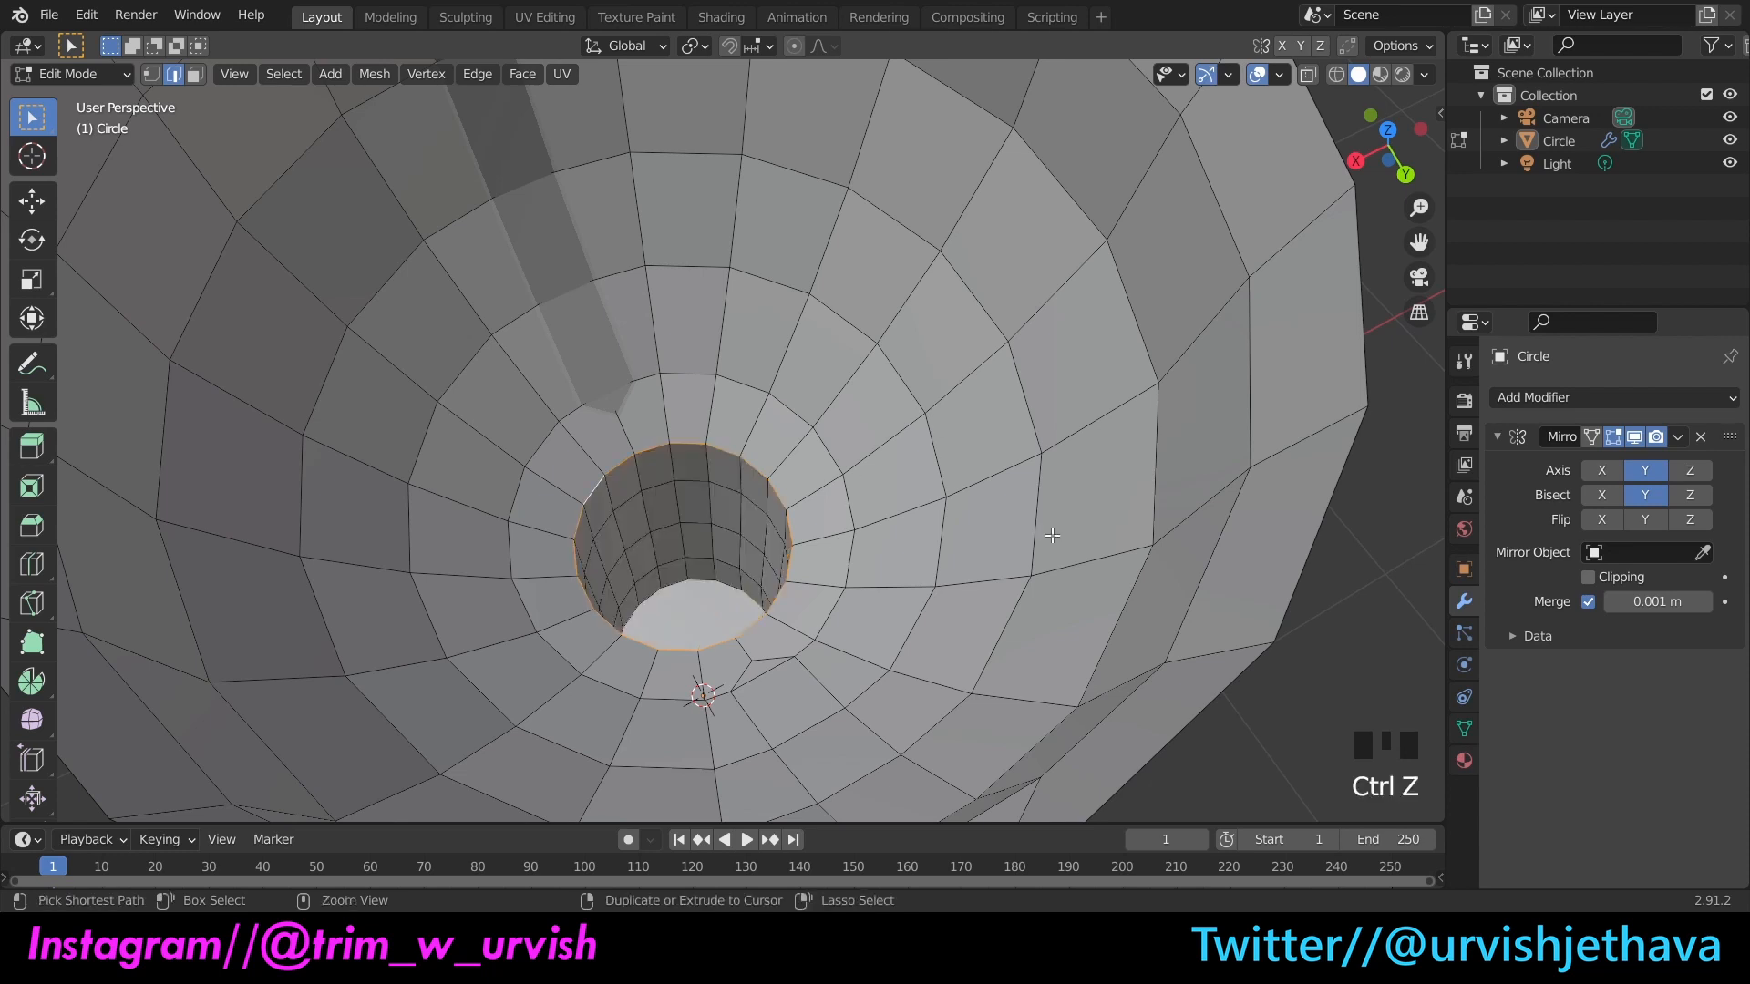
click(944, 582)
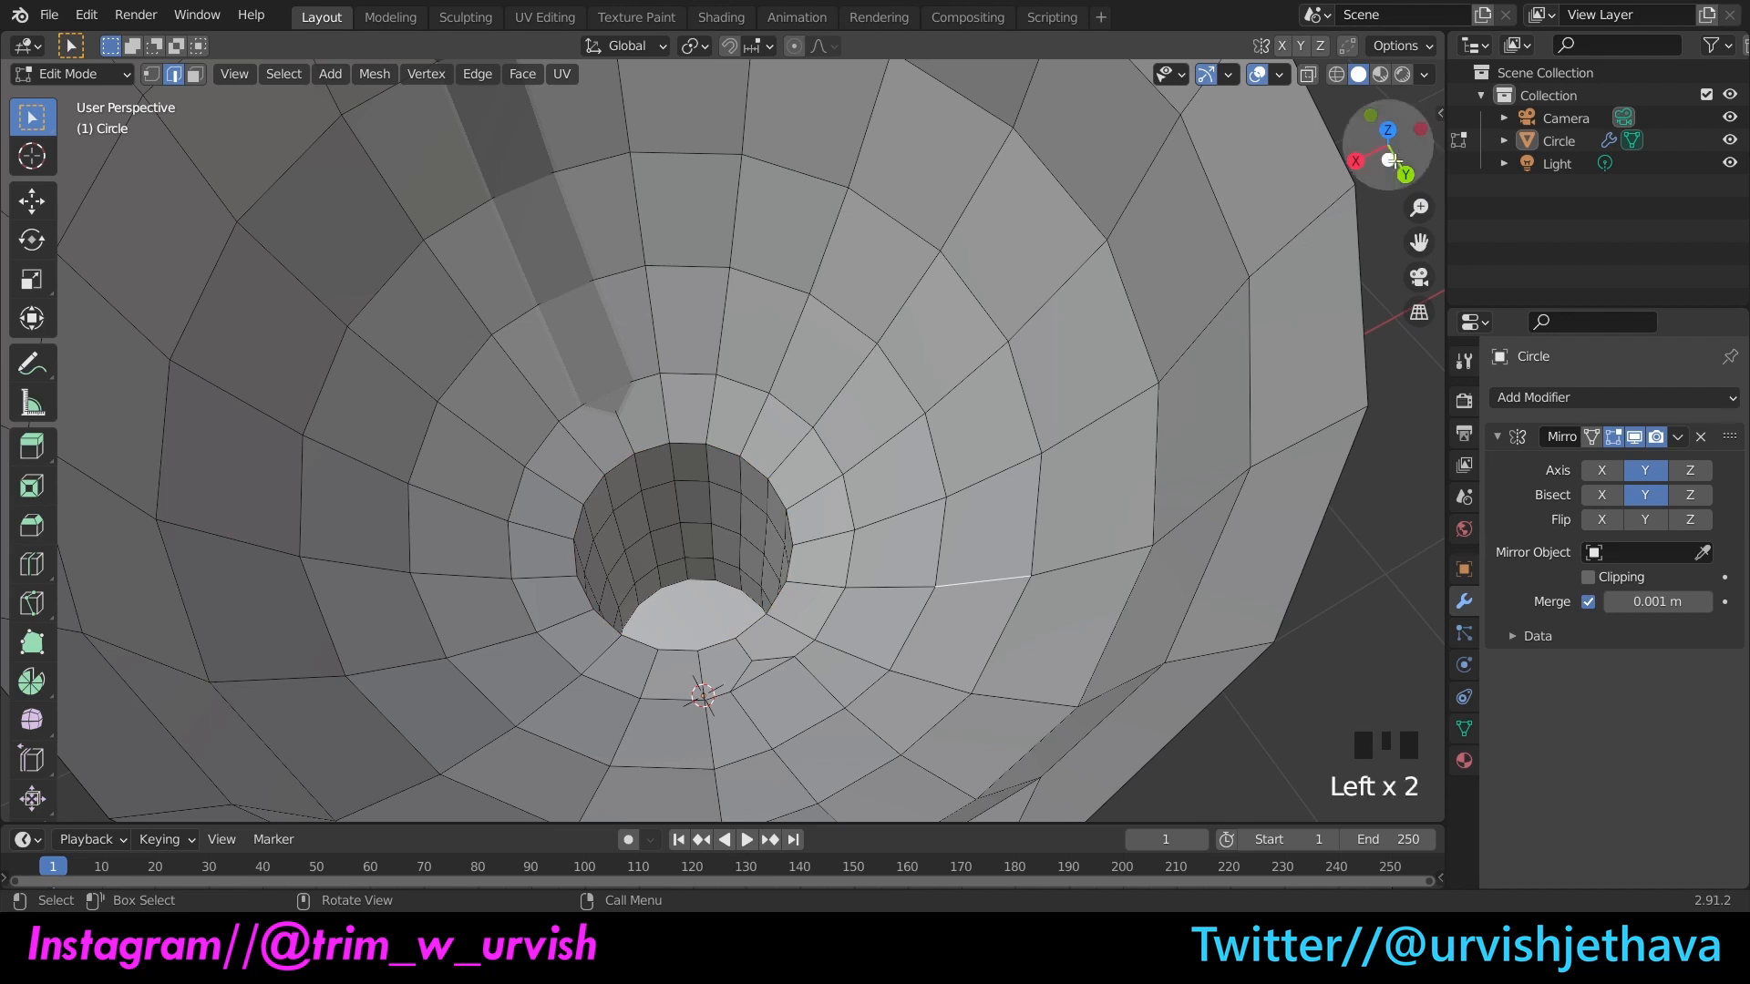
Step: Select every edge around the neck opening's rim inside the bowl, fill the loop with one flat face, and clear the selection
drag(1393, 153, 1294, 166)
scroll(1081, 451, up, 2)
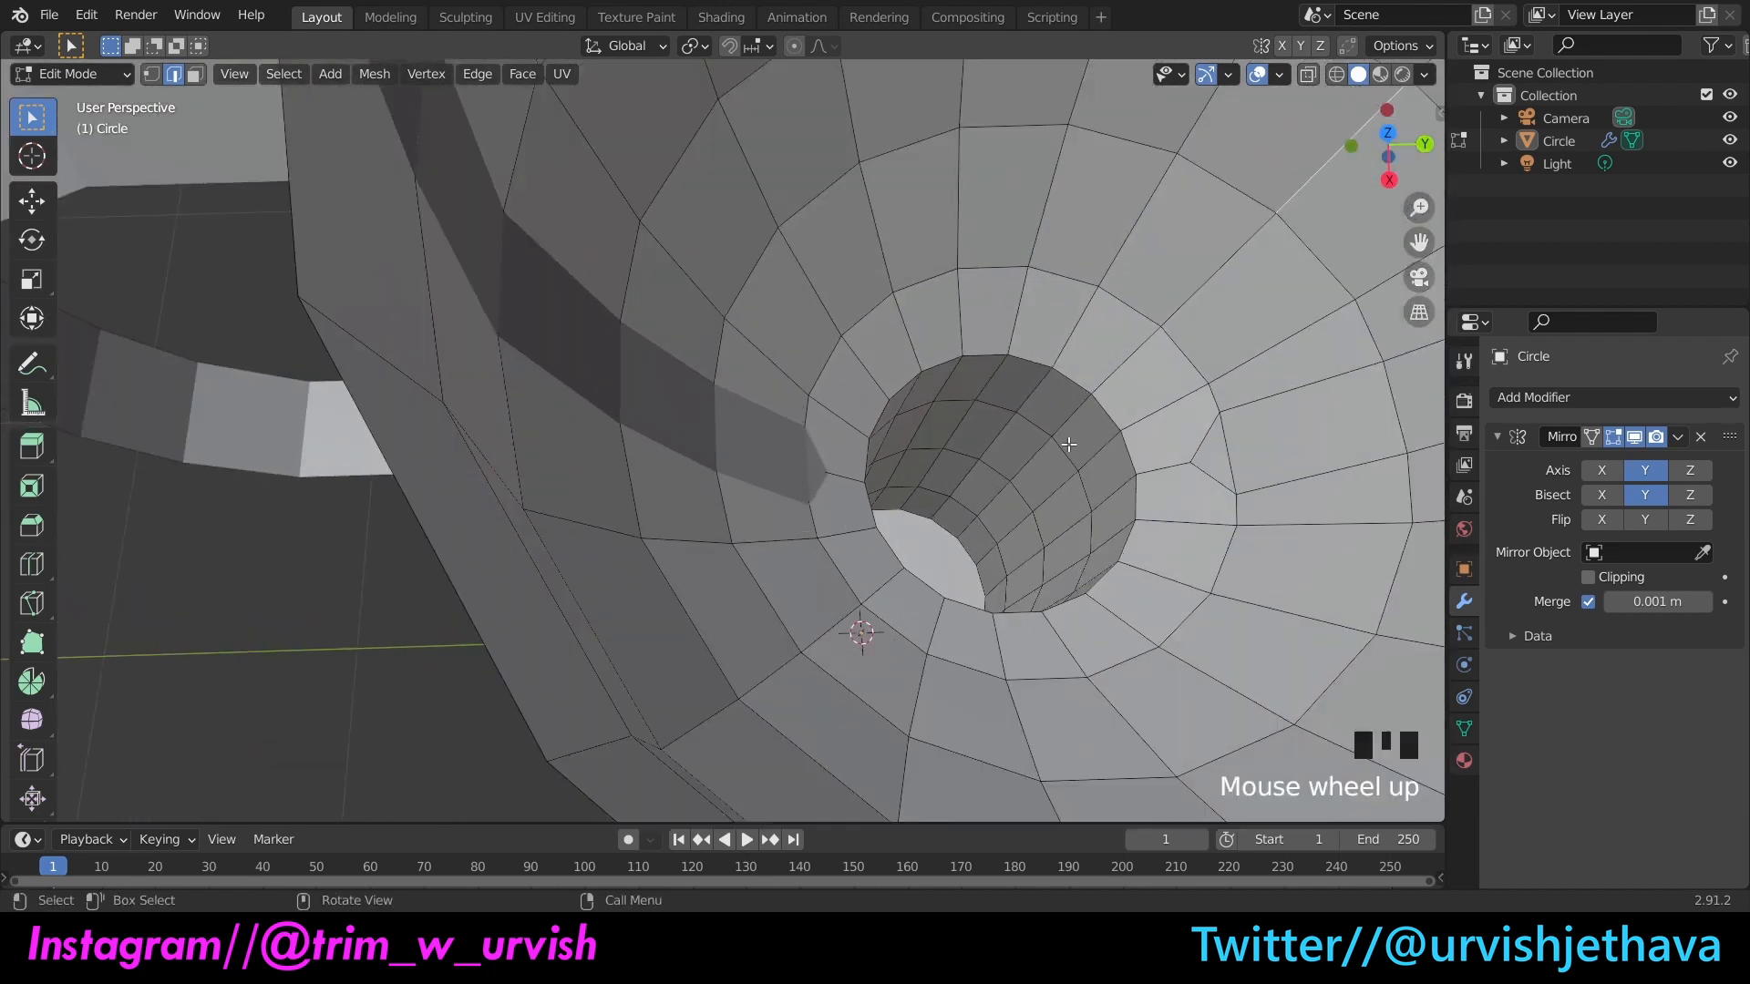
click(1262, 461)
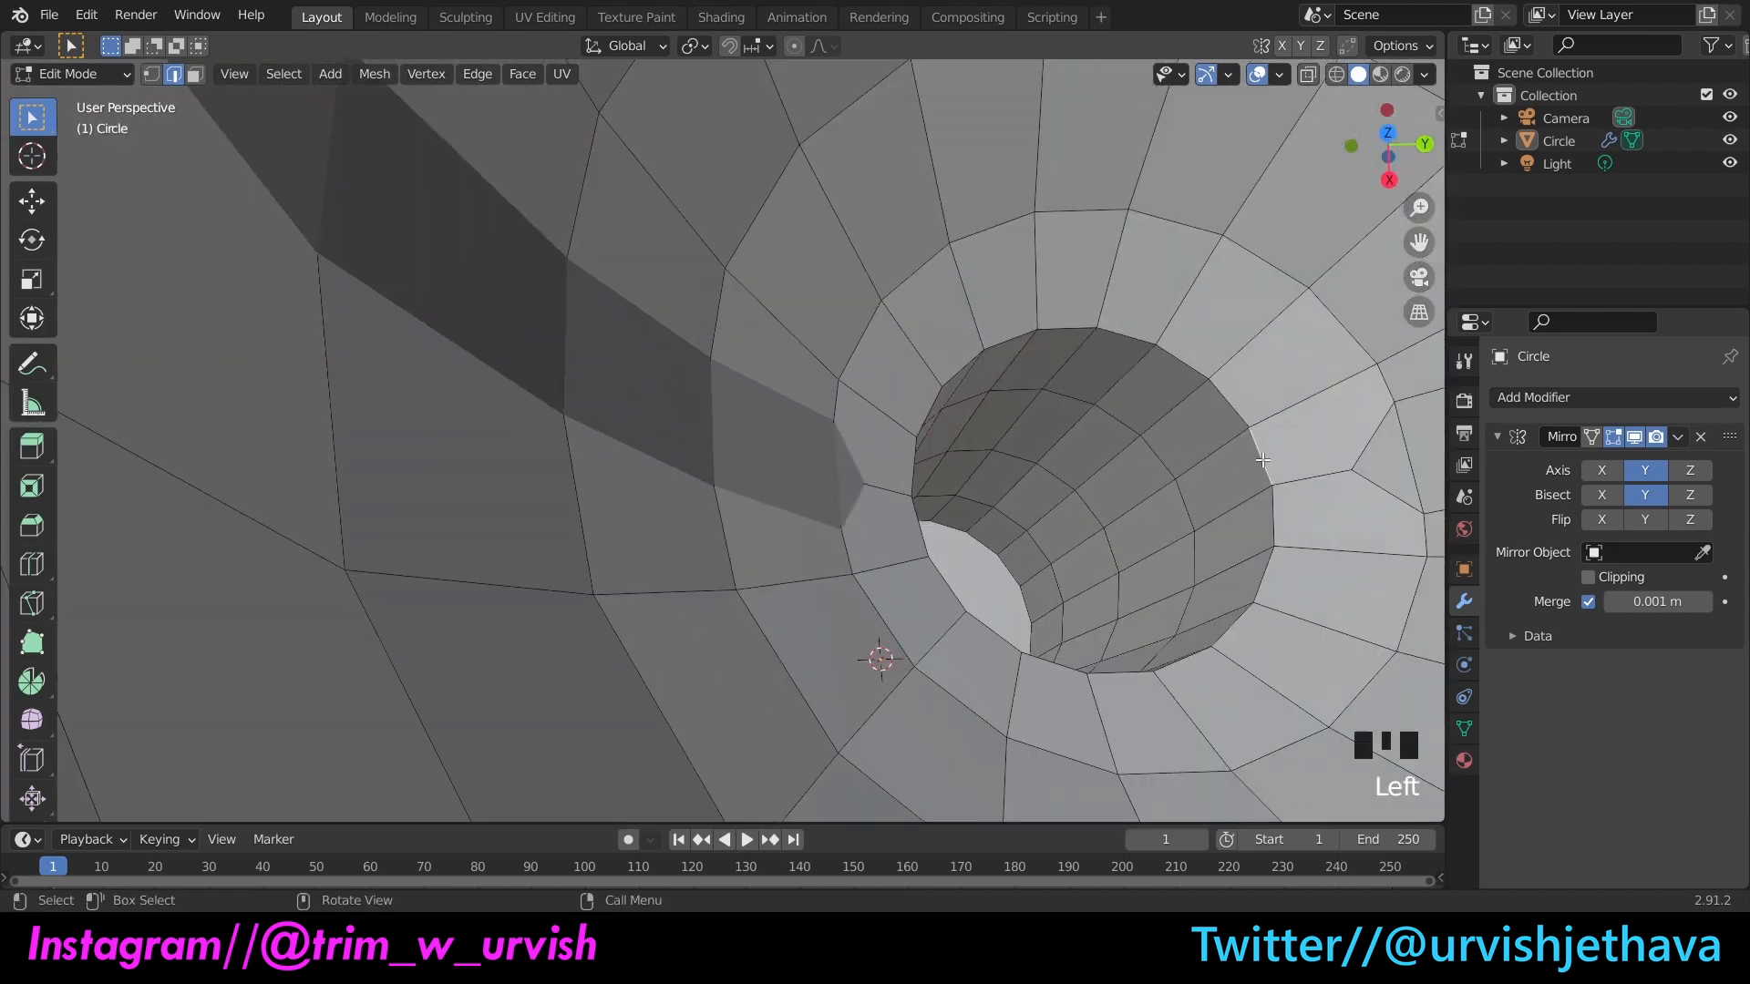
shift+click(1271, 520)
shift+click(1266, 594)
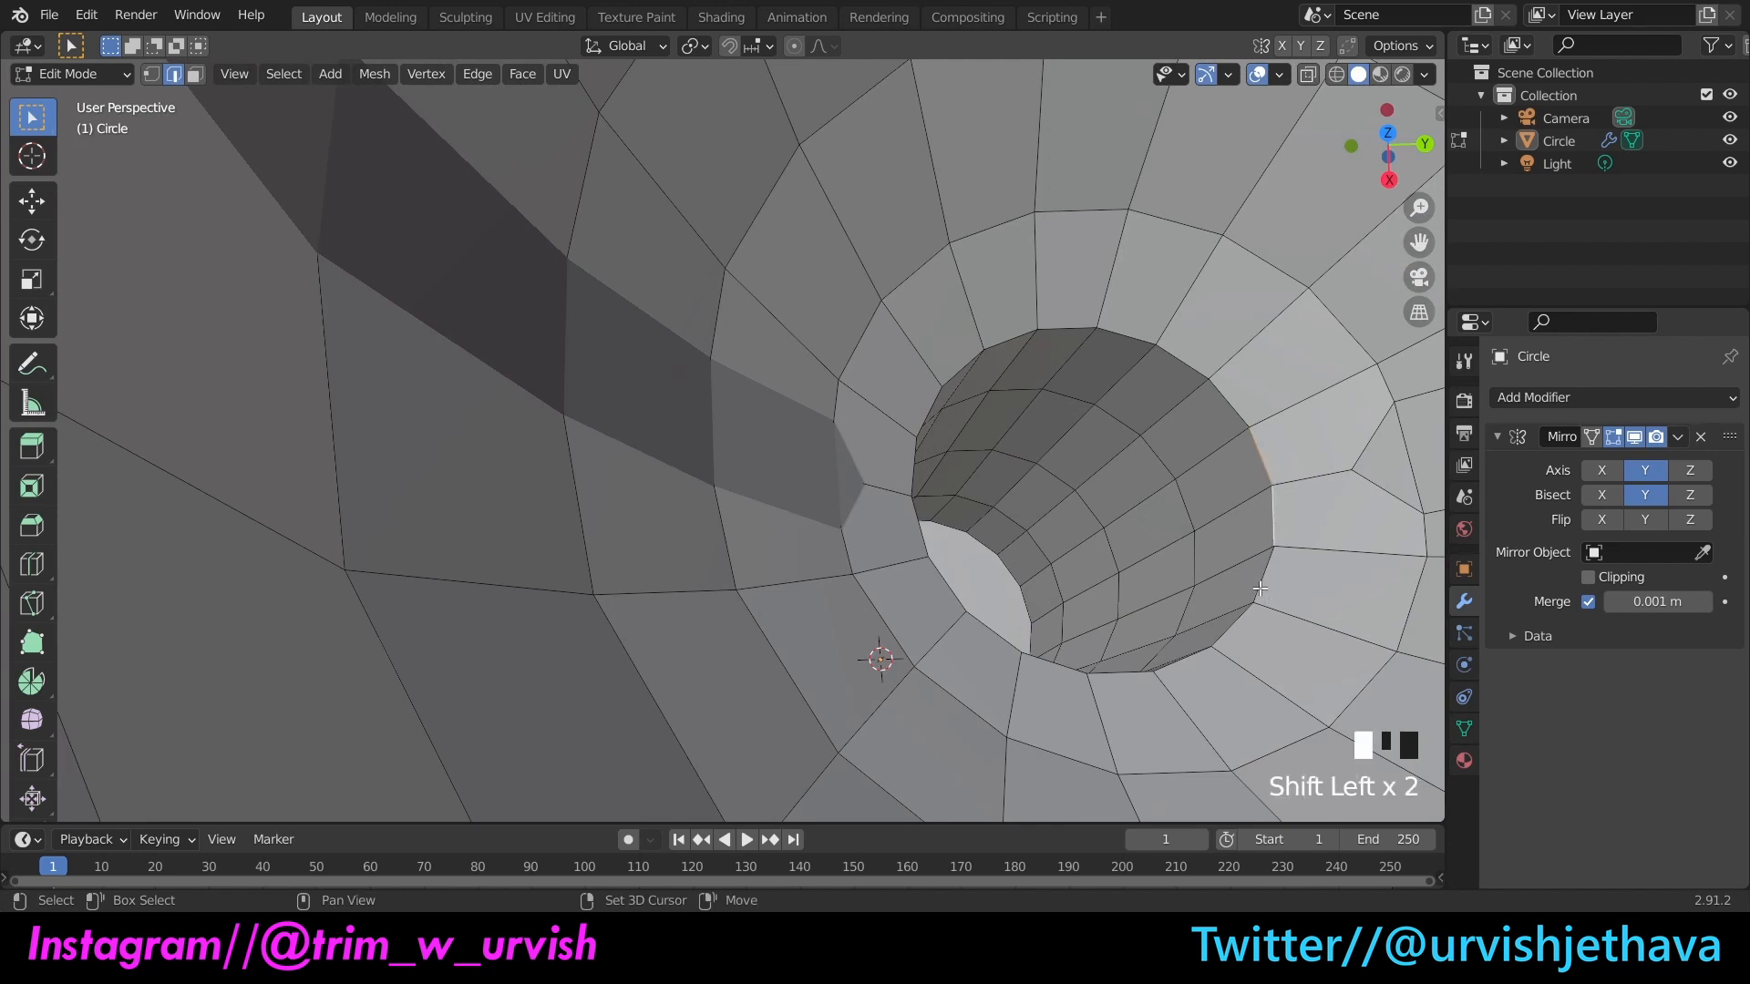
shift+drag(1399, 114, 1185, 146)
middle_drag(1176, 159, 1171, 574)
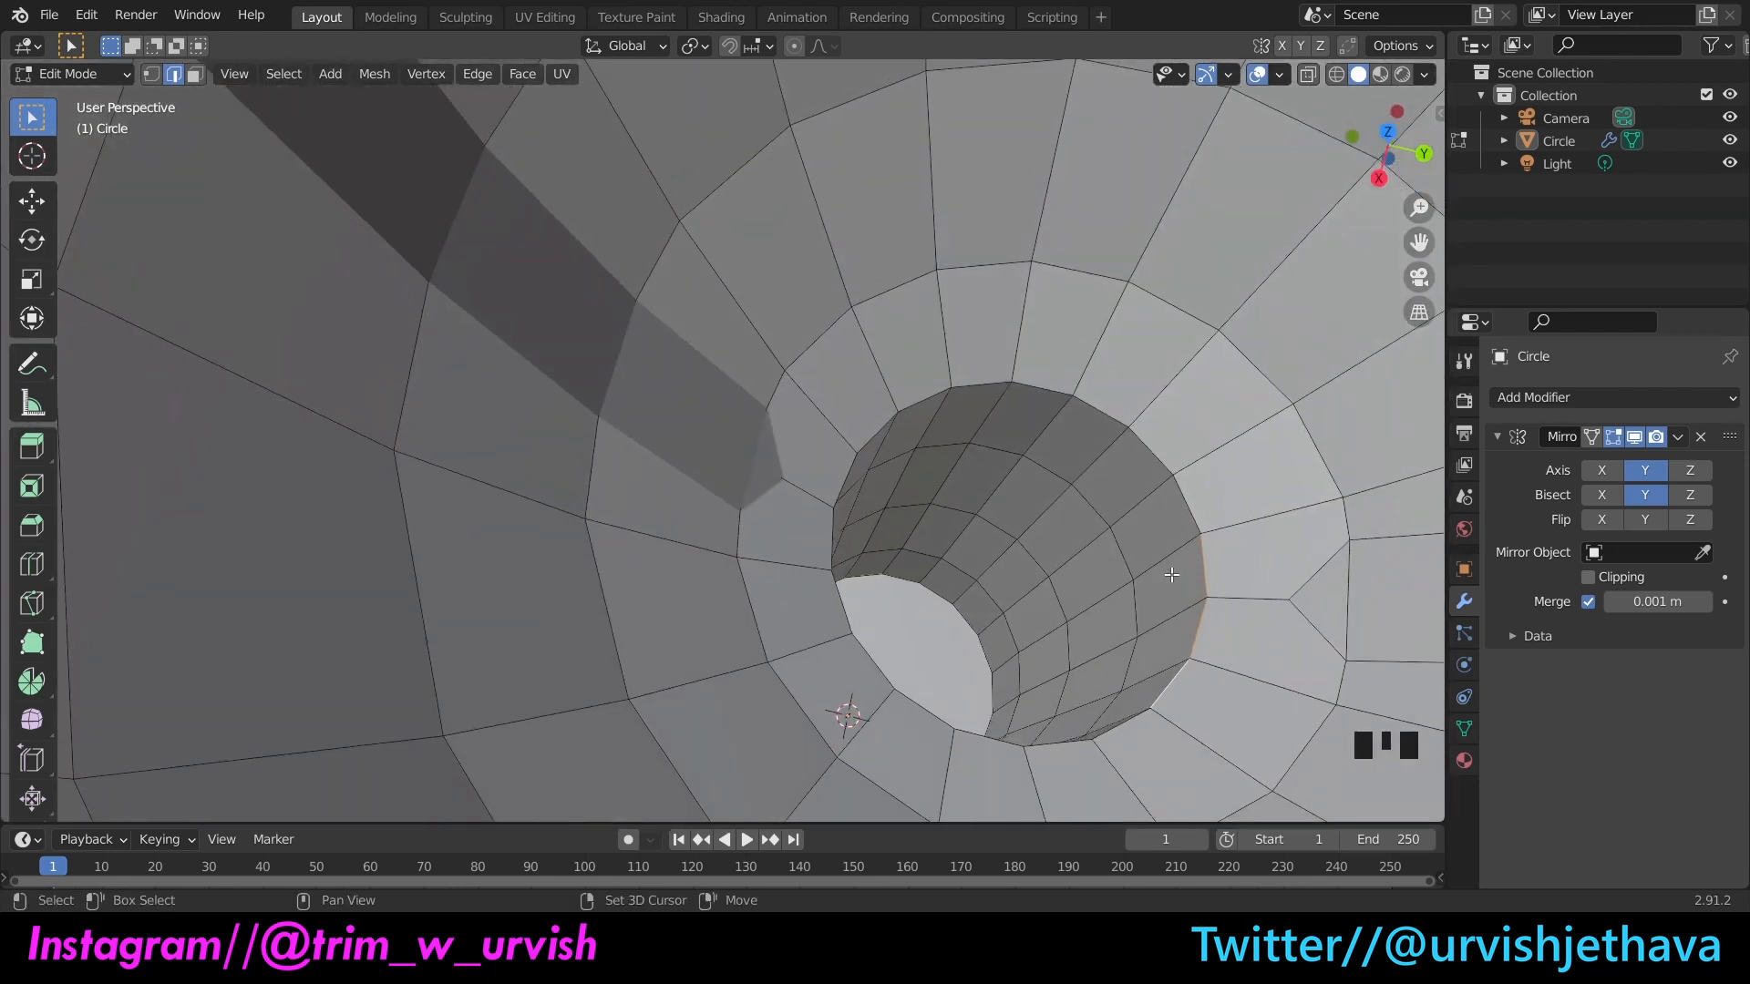
shift+click(1192, 504)
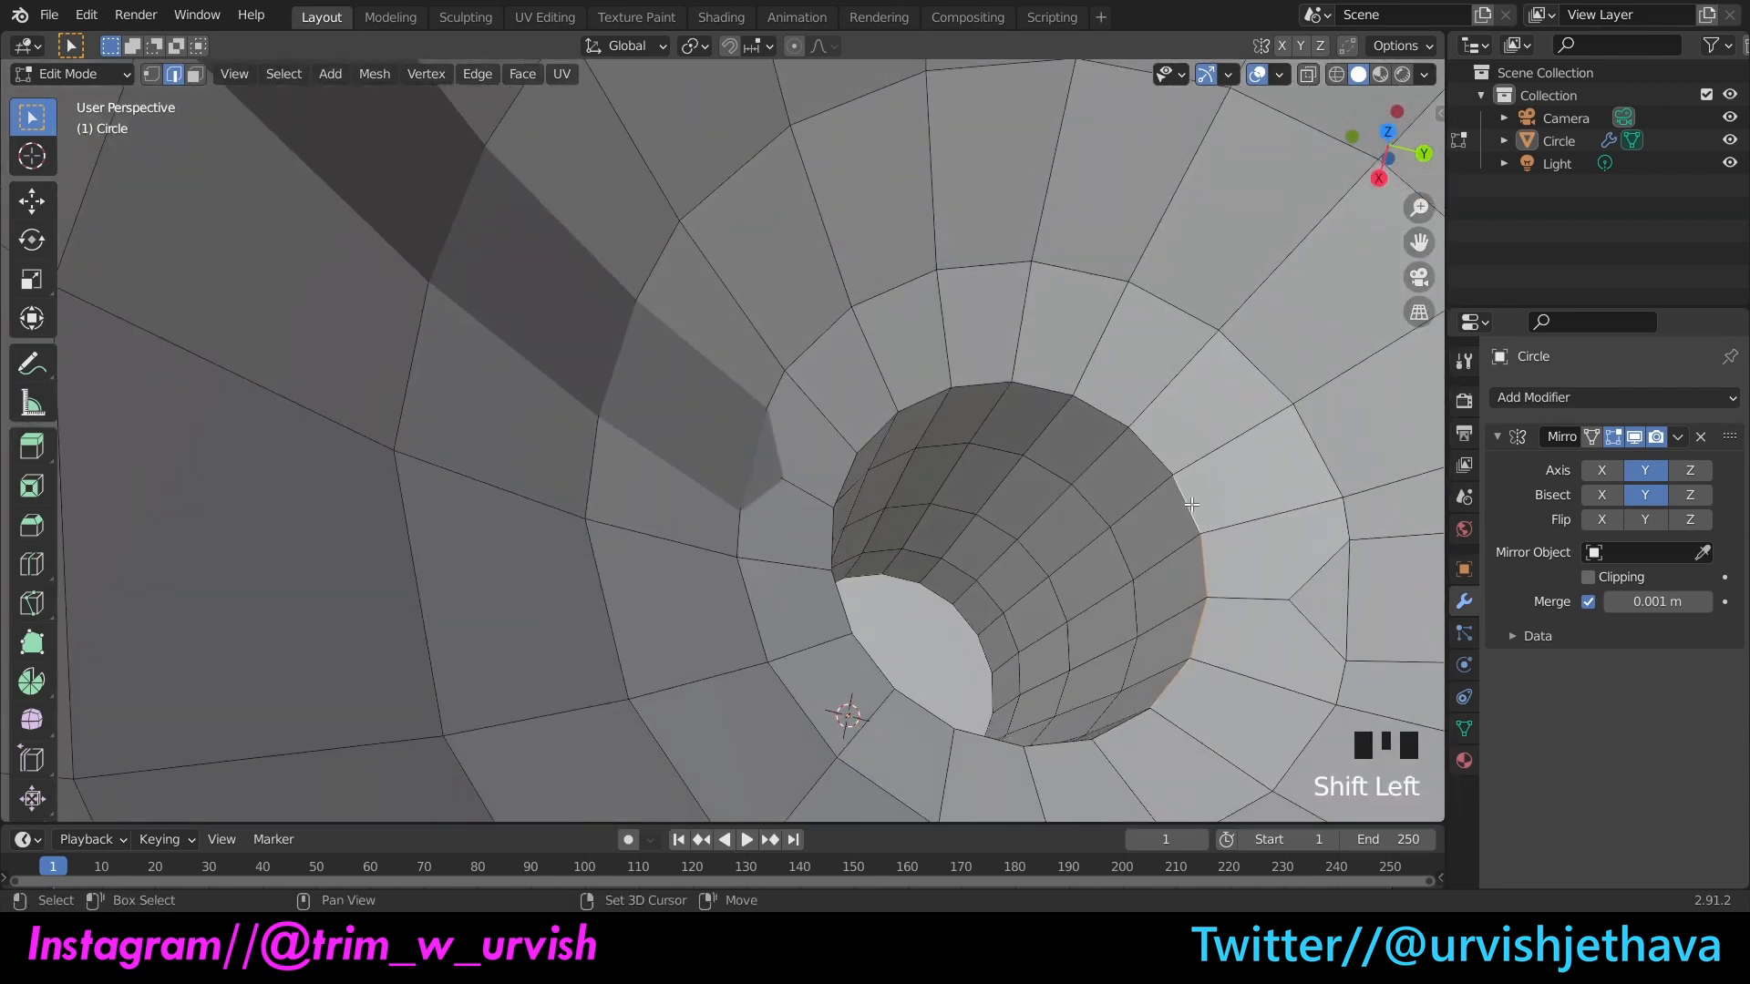
shift+click(1150, 450)
shift+click(1101, 411)
shift+click(1040, 387)
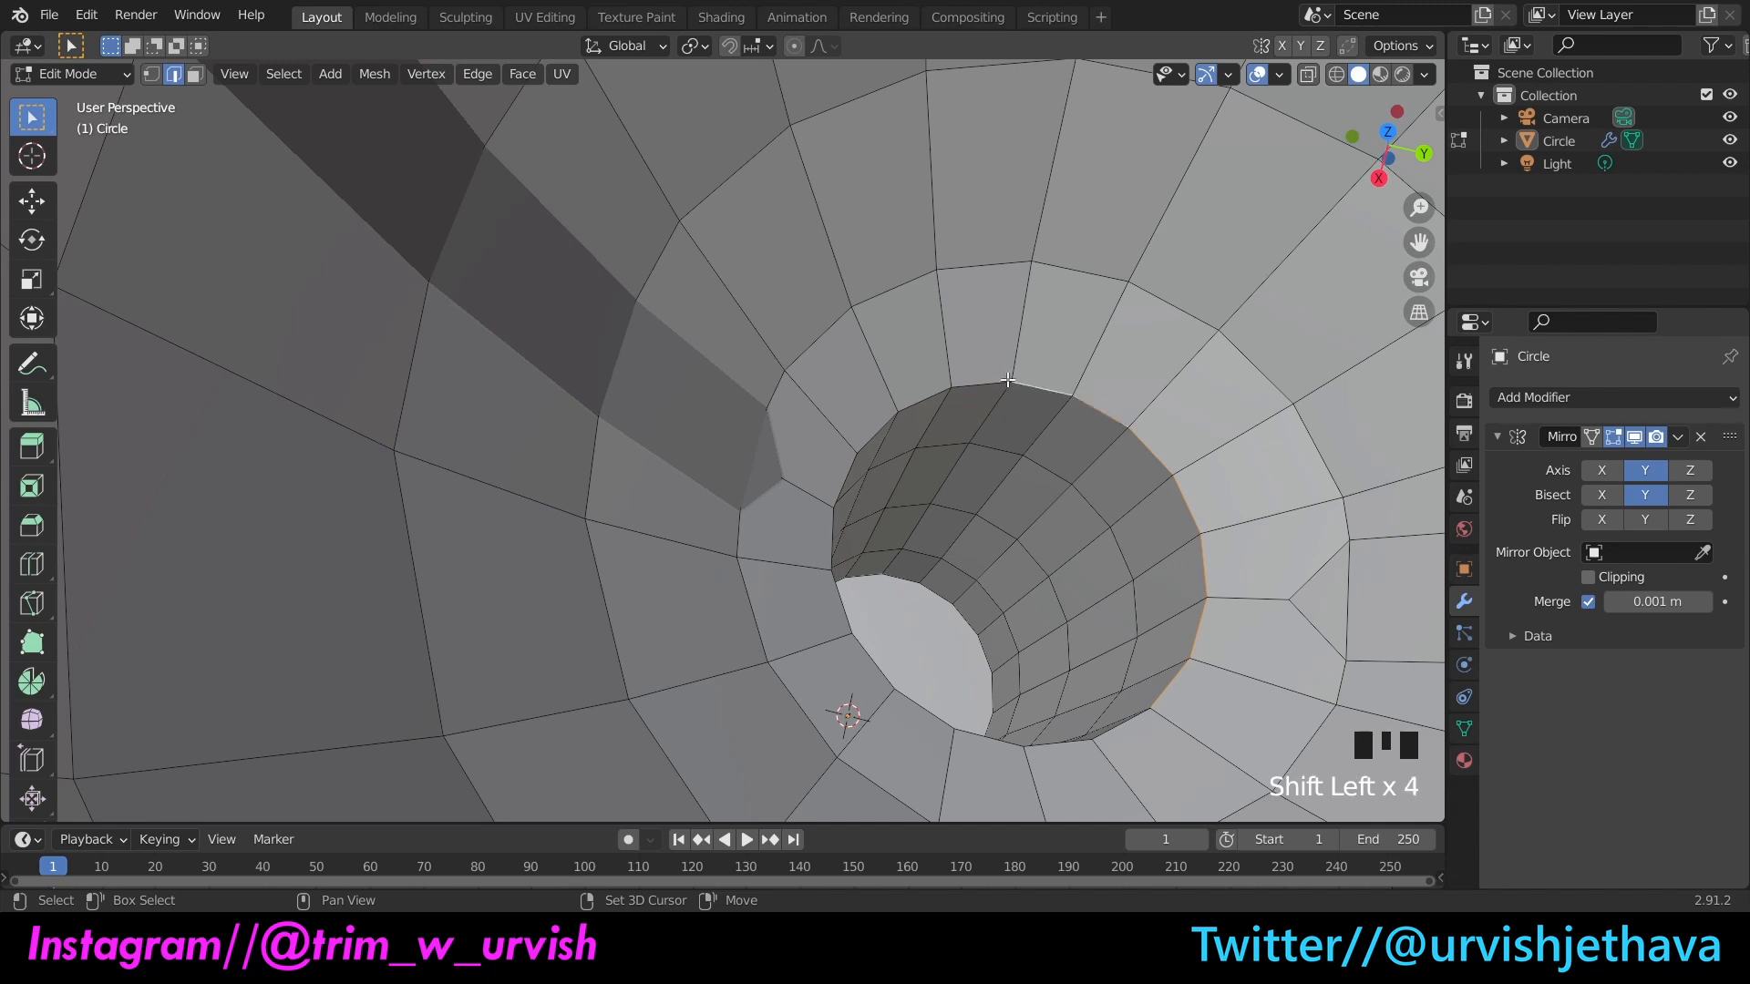
shift+click(977, 384)
shift+click(930, 396)
shift+click(875, 427)
shift+click(843, 483)
shift+click(828, 538)
shift+click(838, 588)
middle_drag(839, 588, 688, 543)
shift+click(1399, 145)
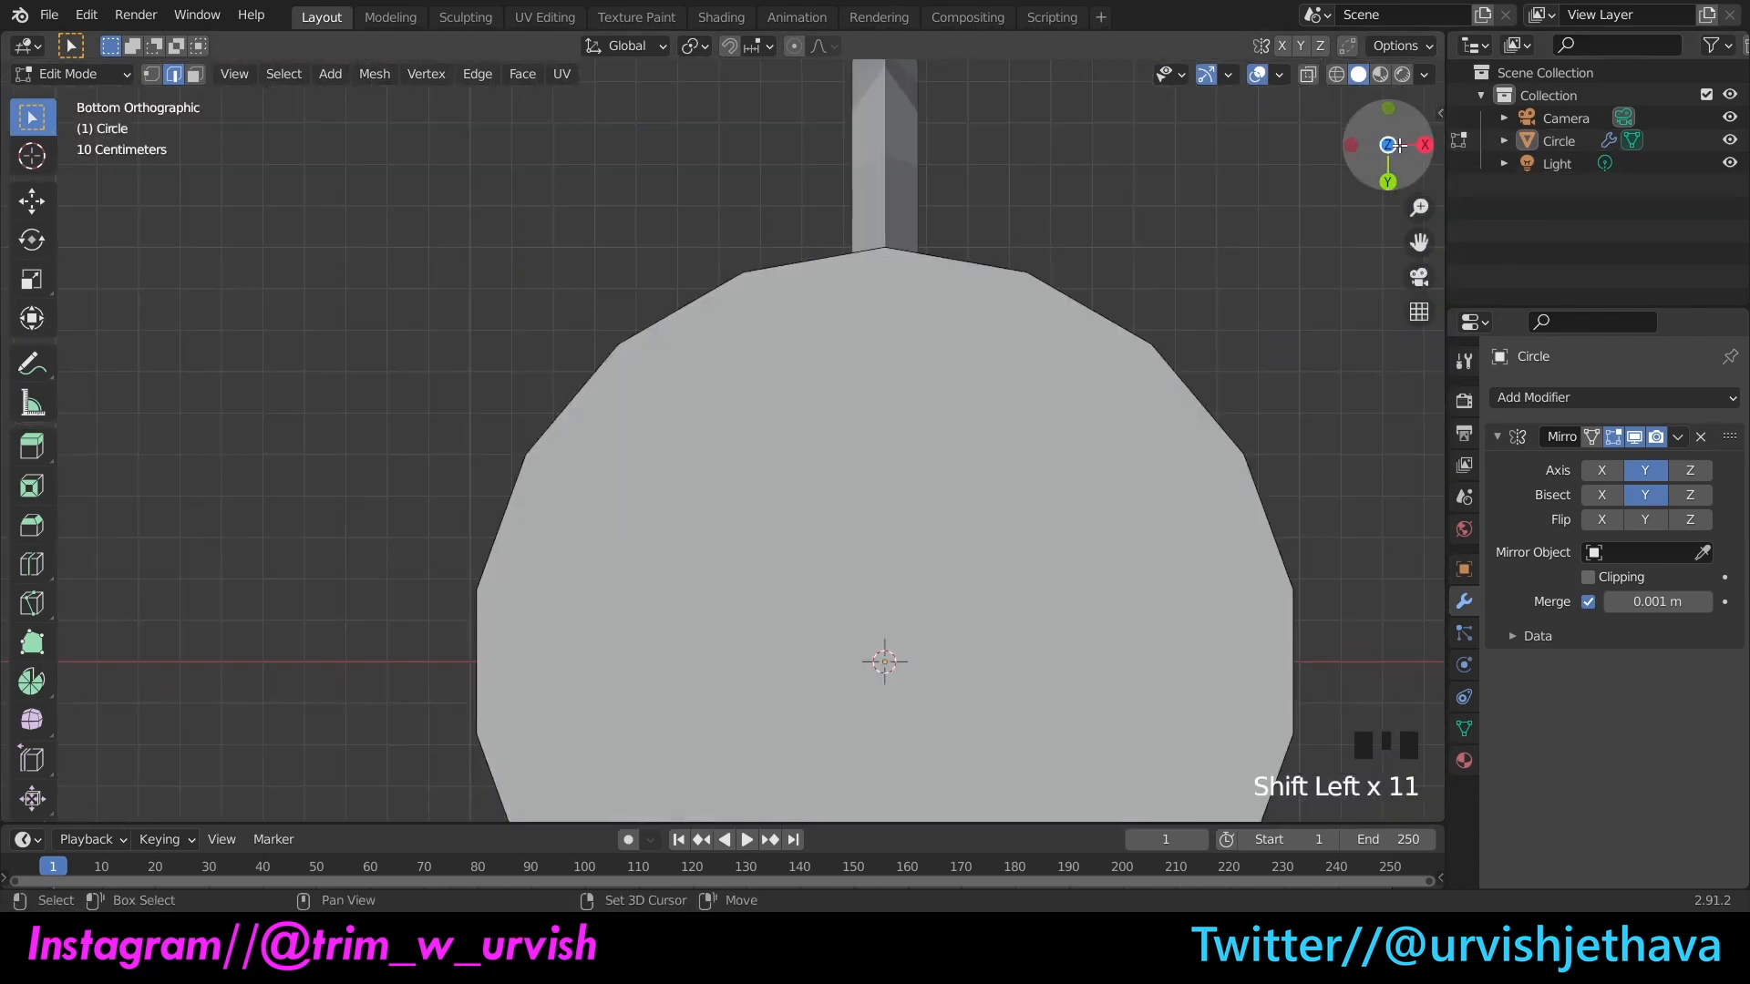
drag(1399, 144, 1194, 625)
scroll(802, 410, up, 3)
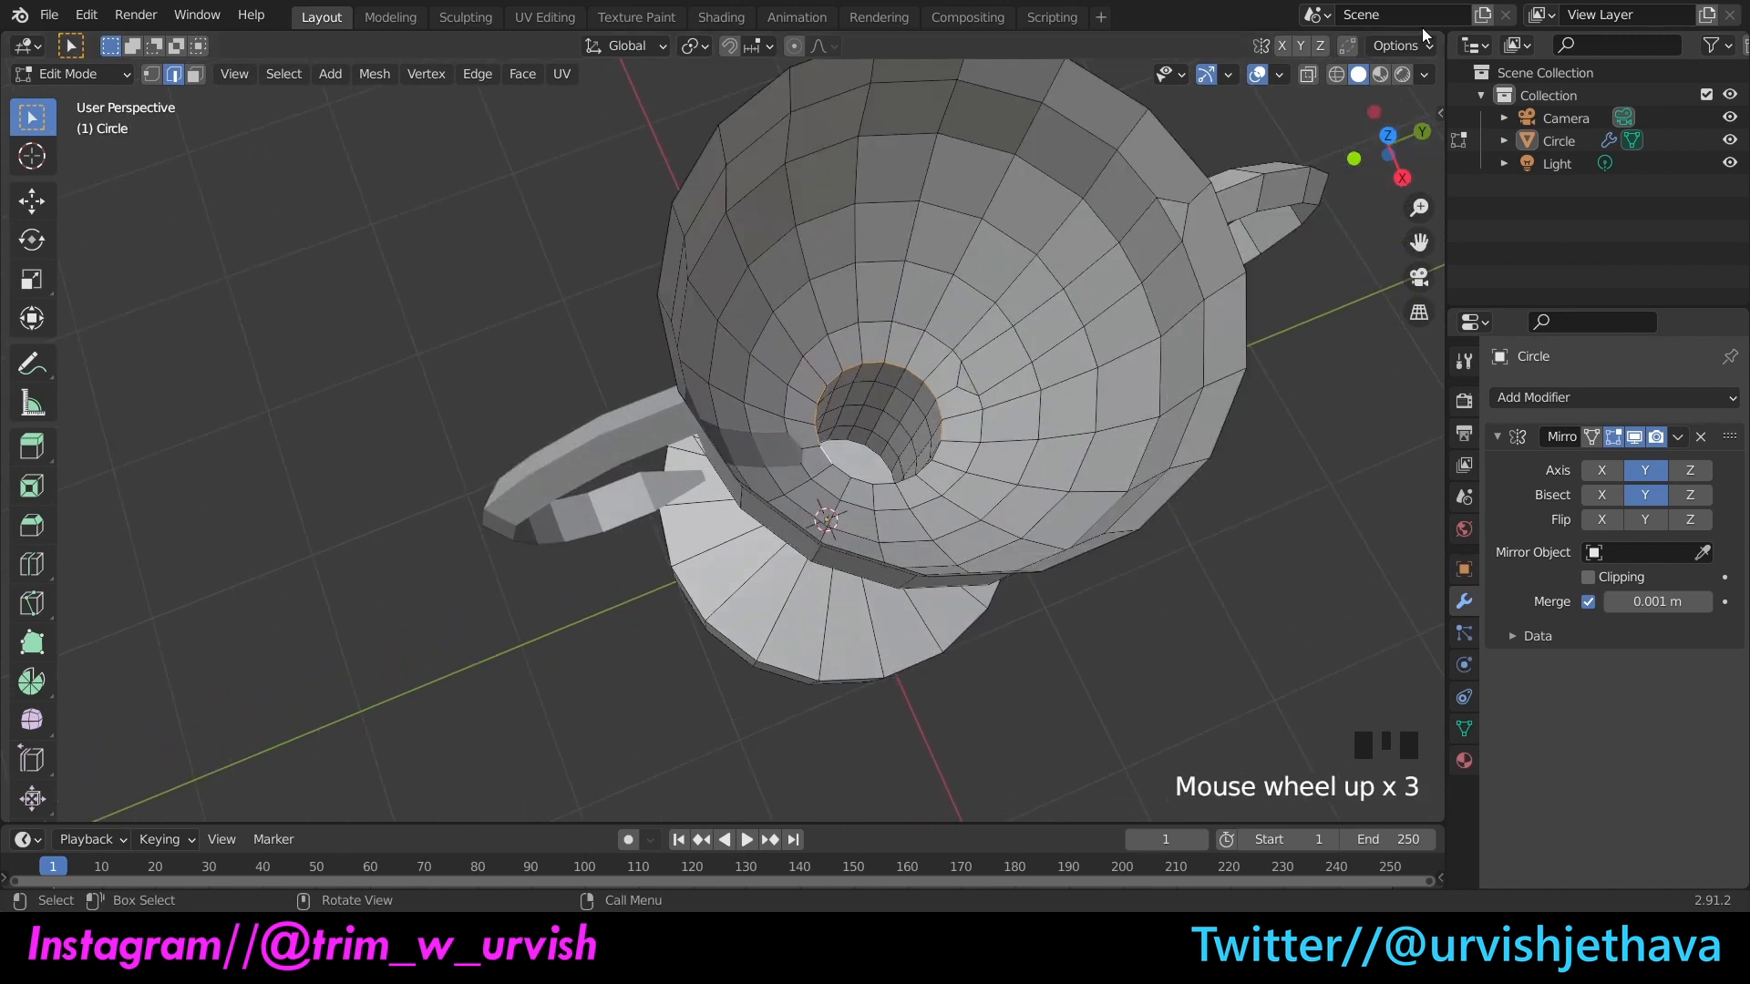
click(1388, 136)
drag(1388, 136, 993, 206)
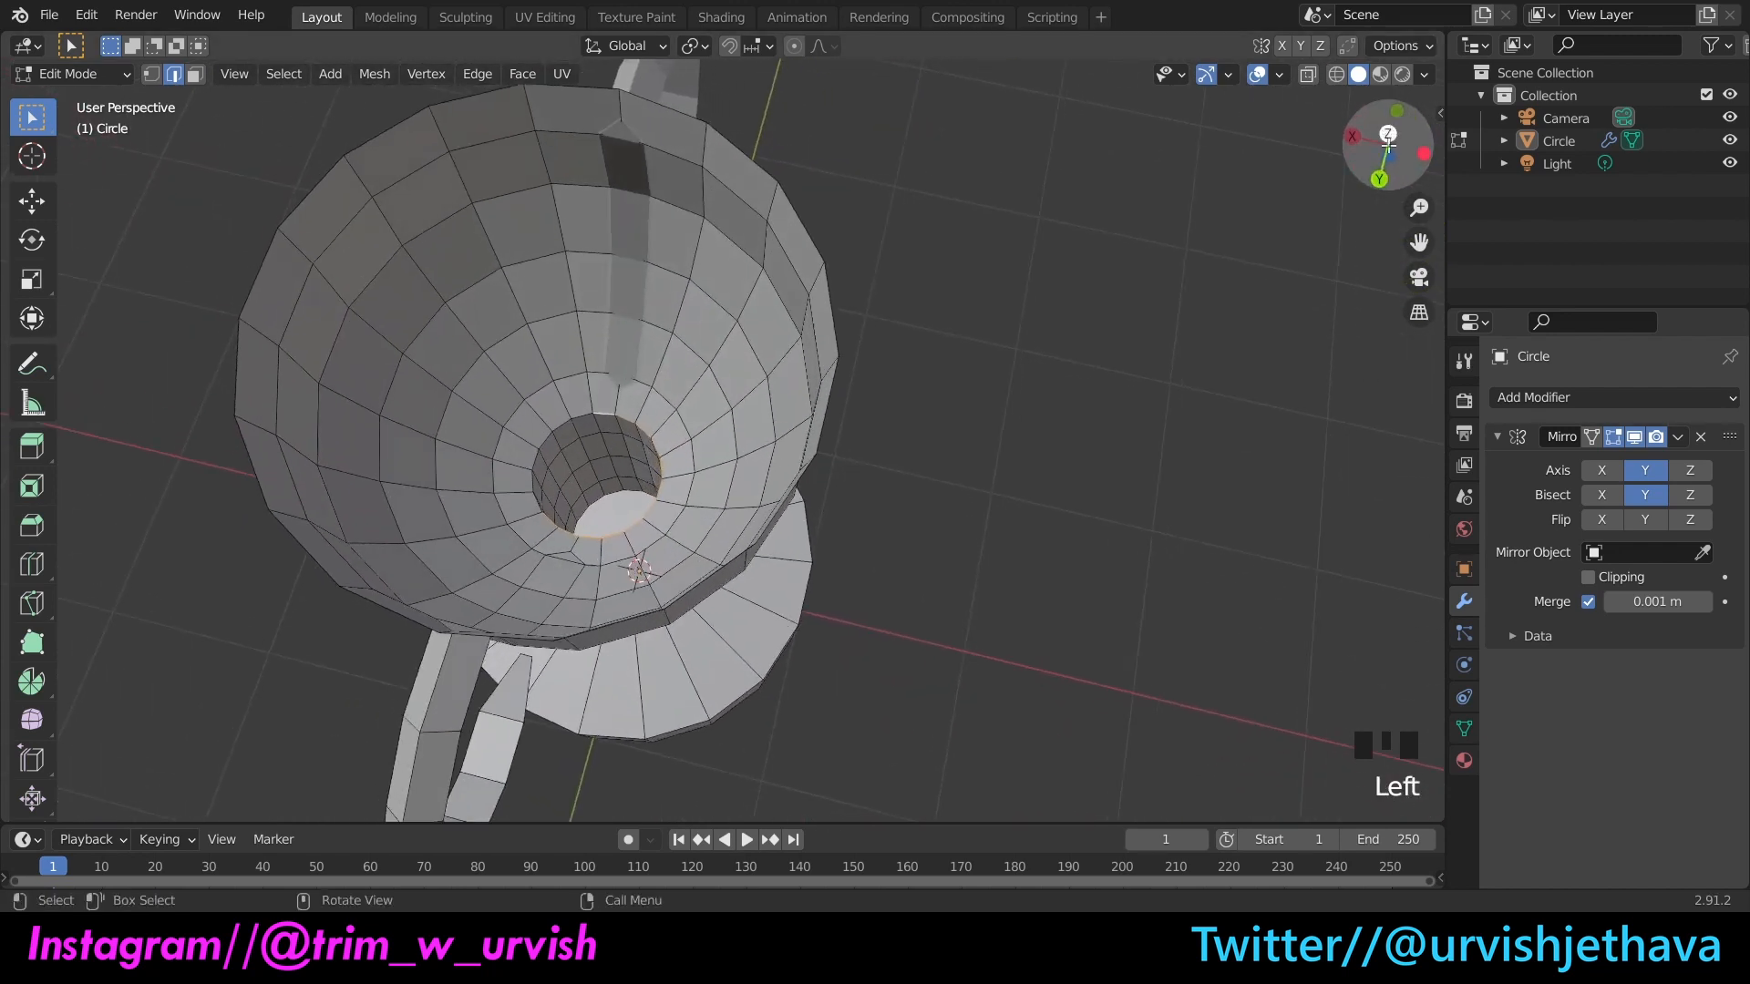
shift+scroll(451, 350, up, 1)
scroll(490, 390, up, 2)
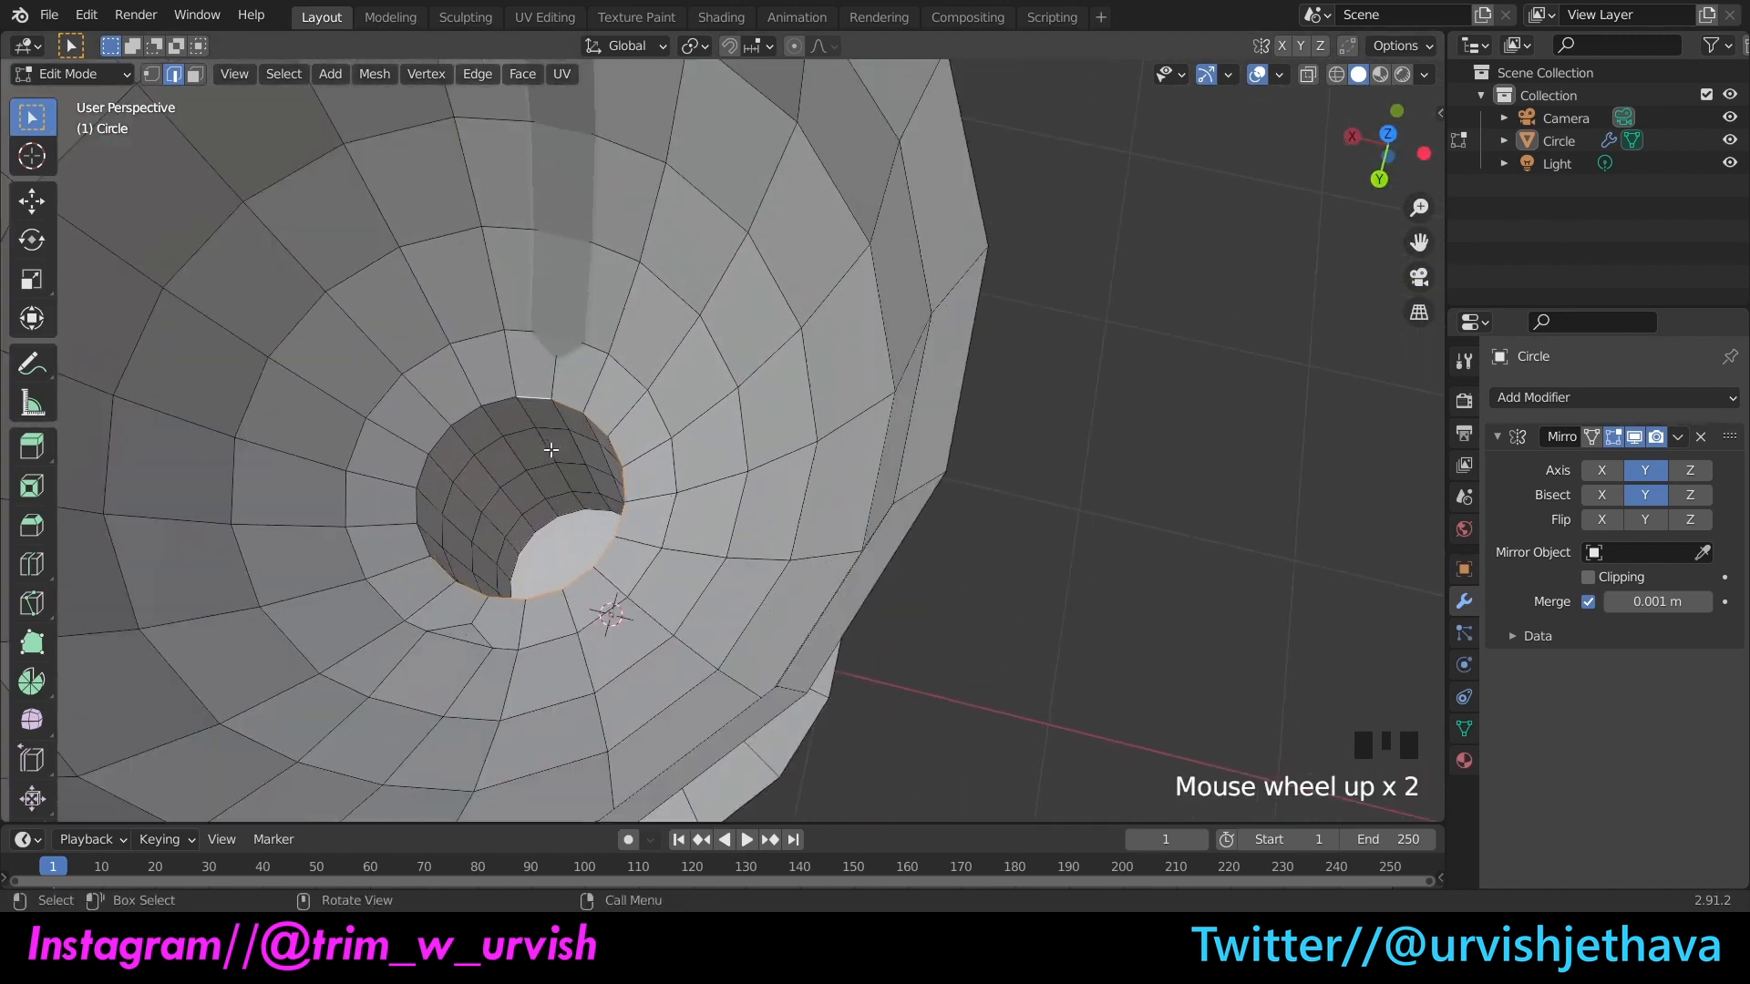
shift+click(499, 398)
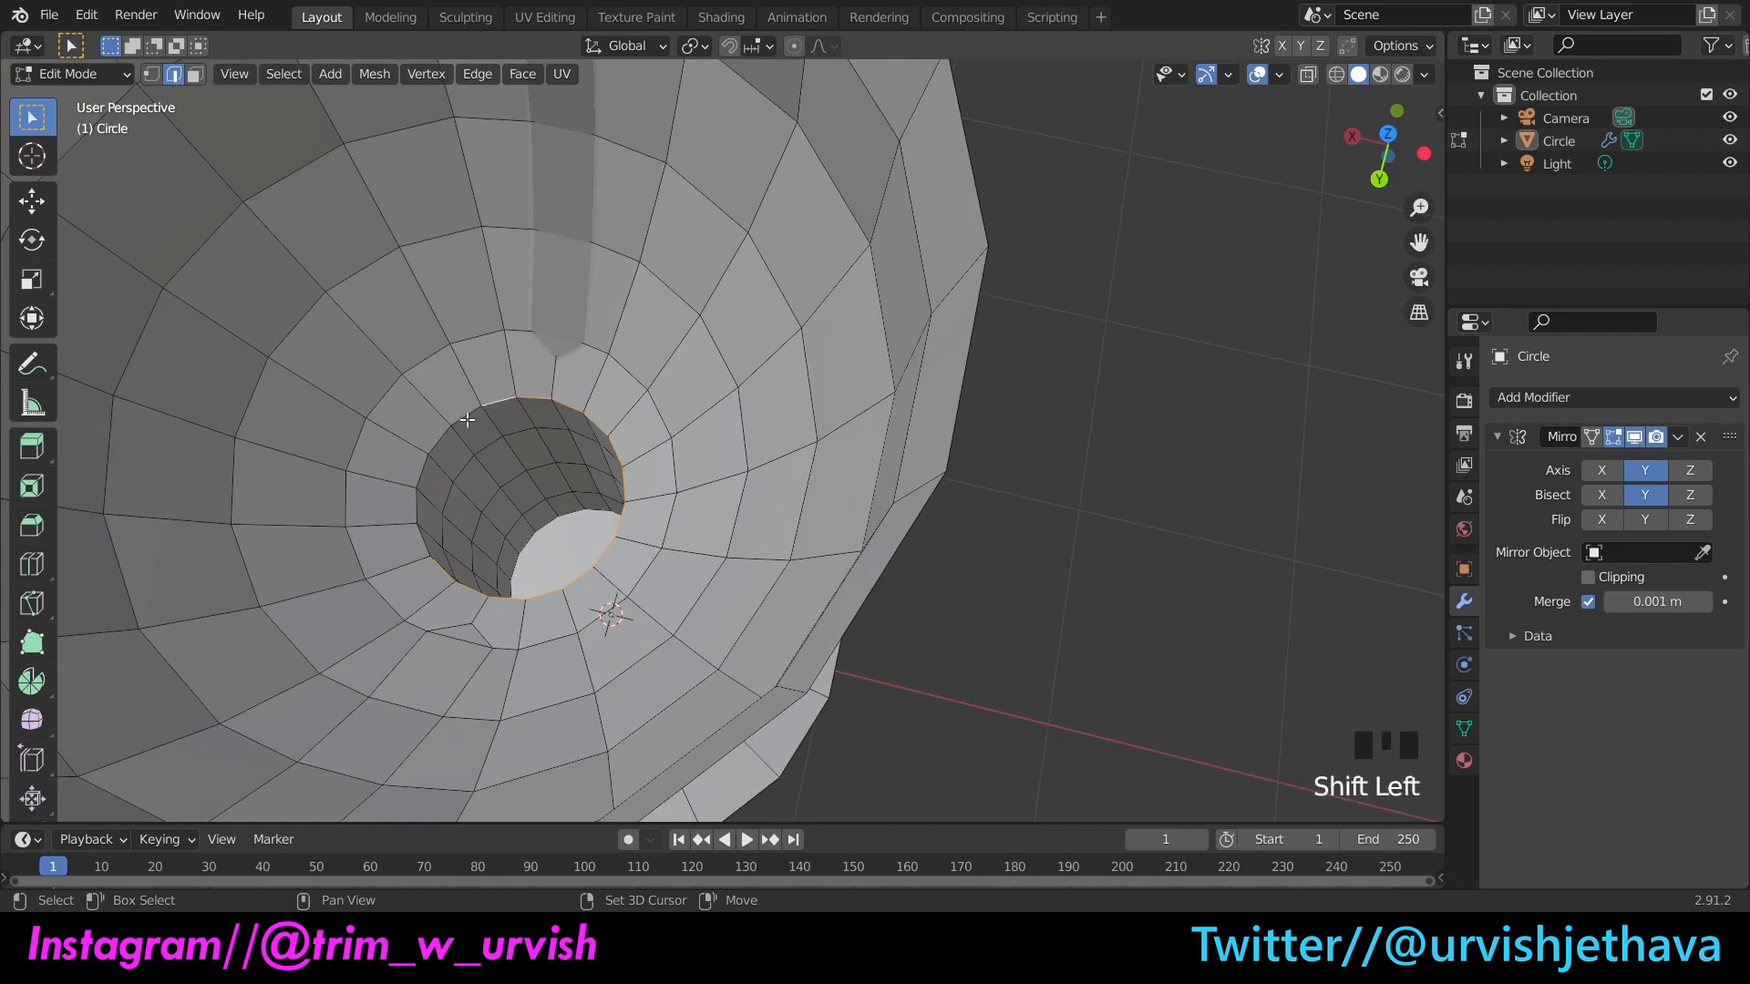
shift+click(466, 420)
shift+click(423, 469)
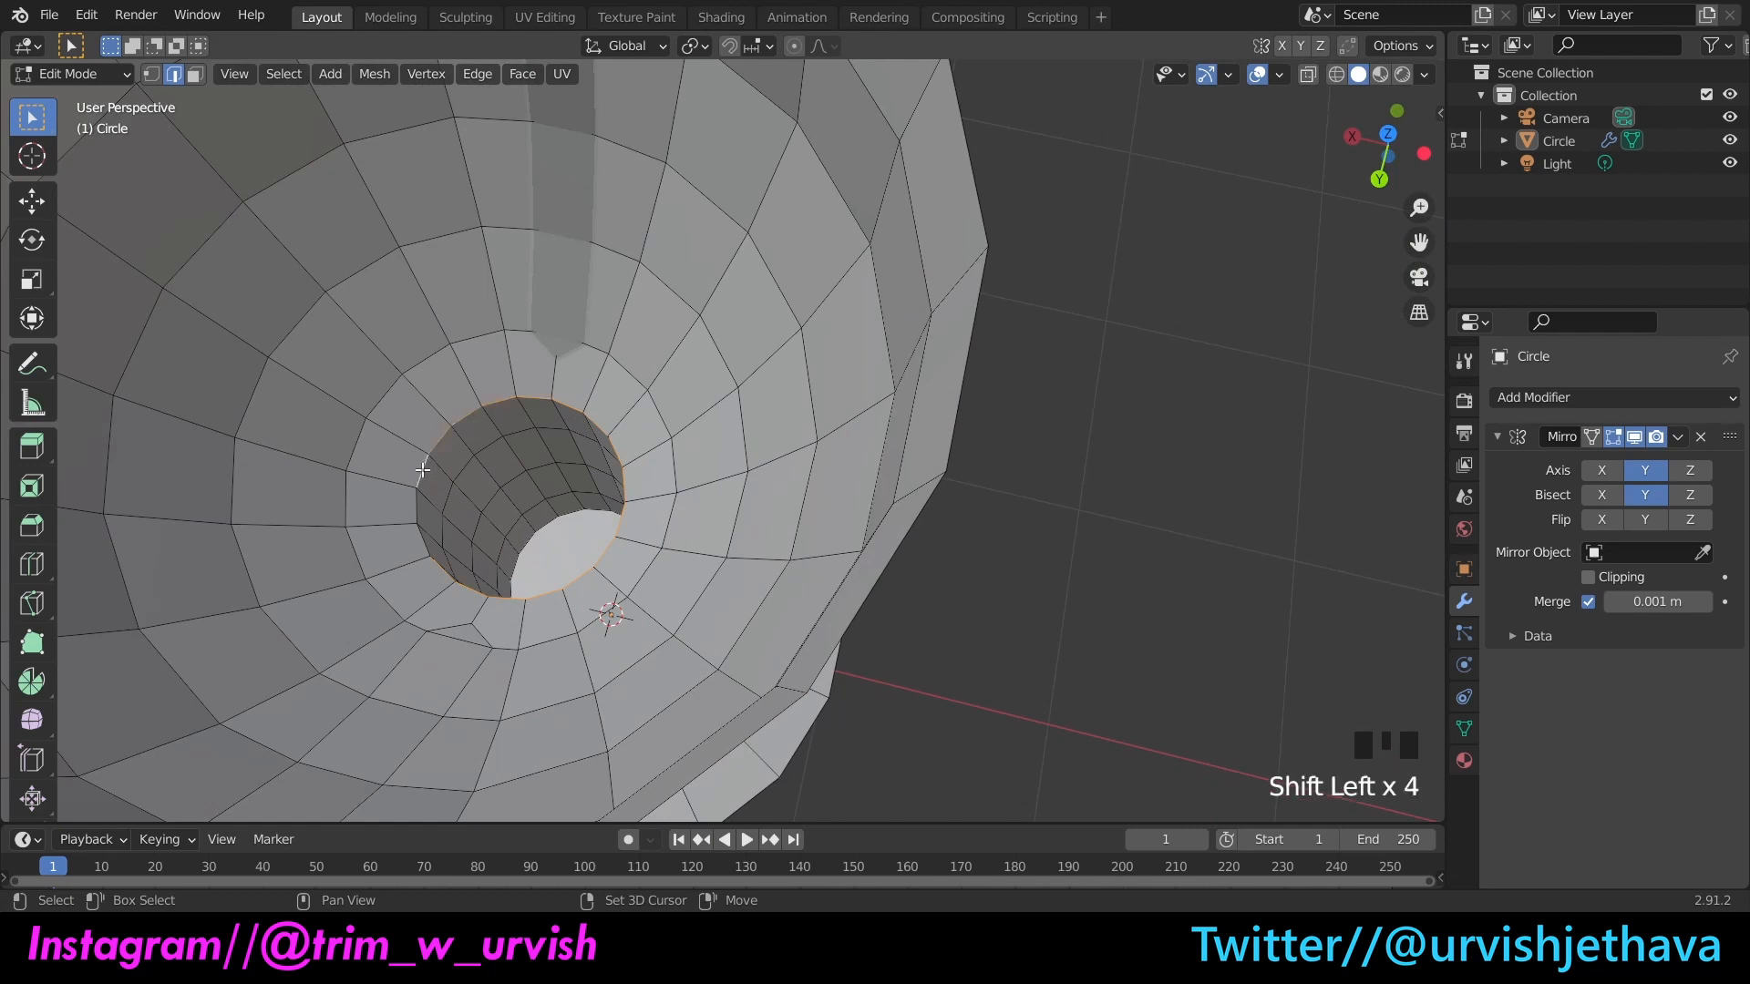
shift+click(417, 511)
shift+click(423, 544)
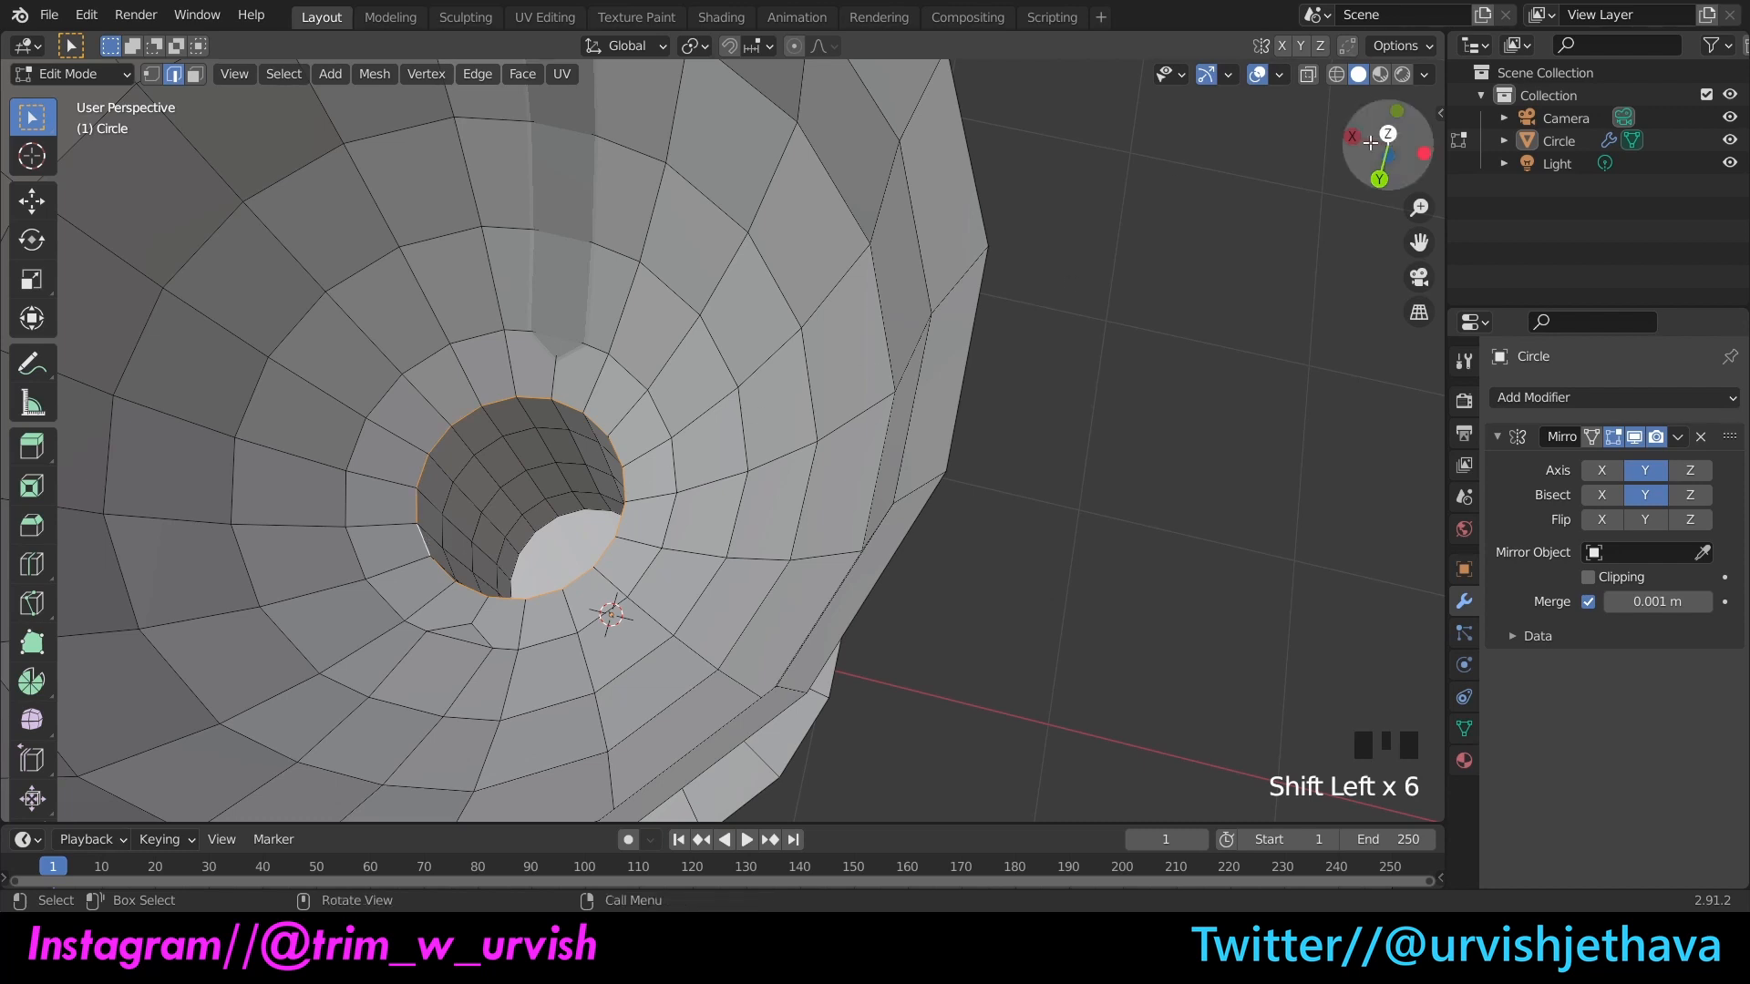
drag(1388, 137, 1416, 138)
right_drag(513, 517, 526, 383)
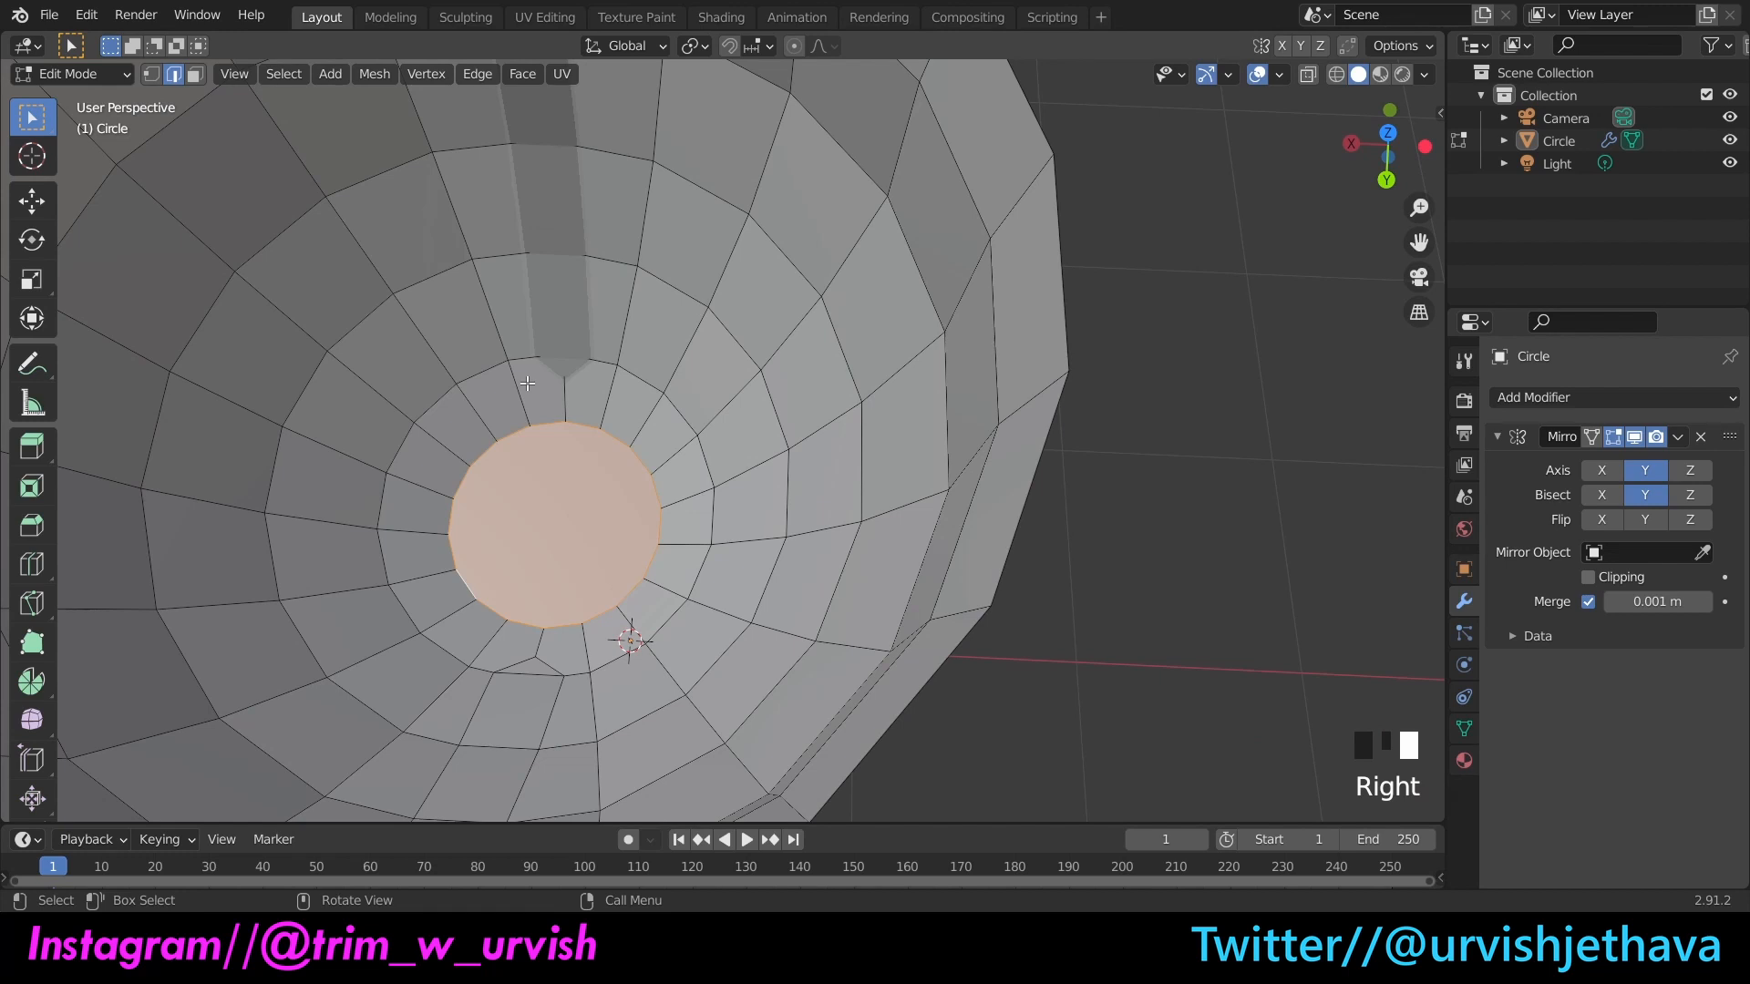
click(1220, 570)
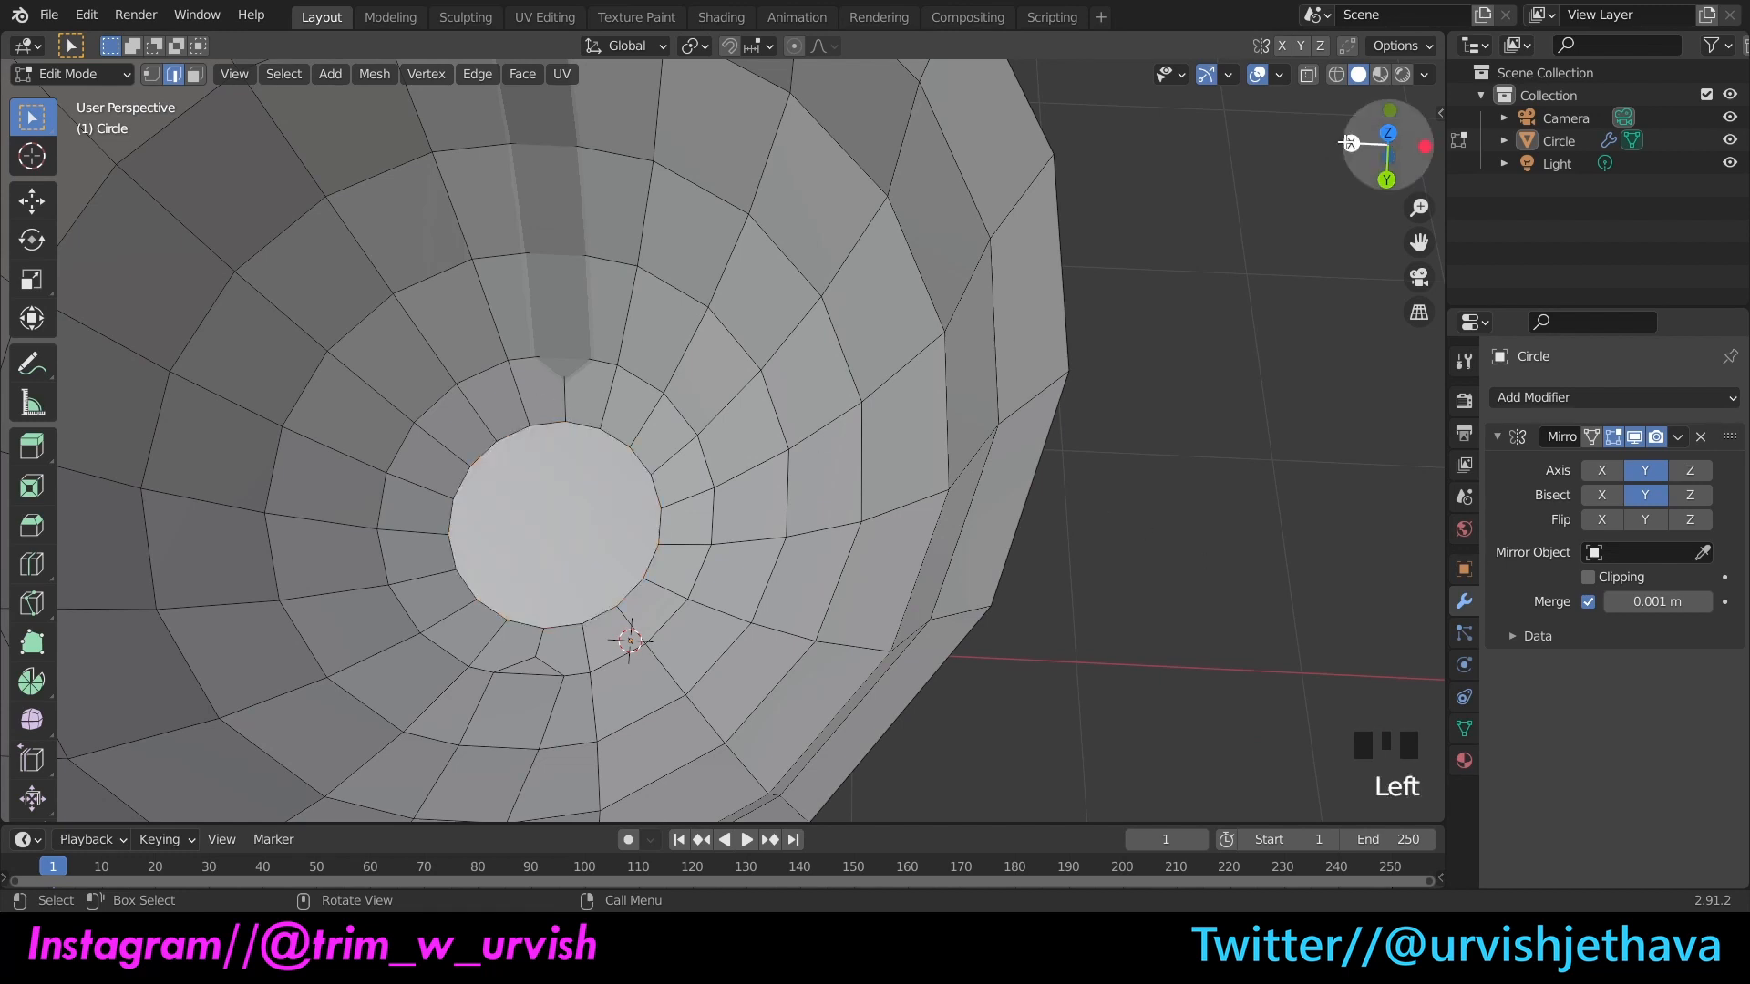
Step: Examine the whole trophy from several angles, checking the bowl's interior, both handles, the neck and the base
scroll(1384, 137, down, 1)
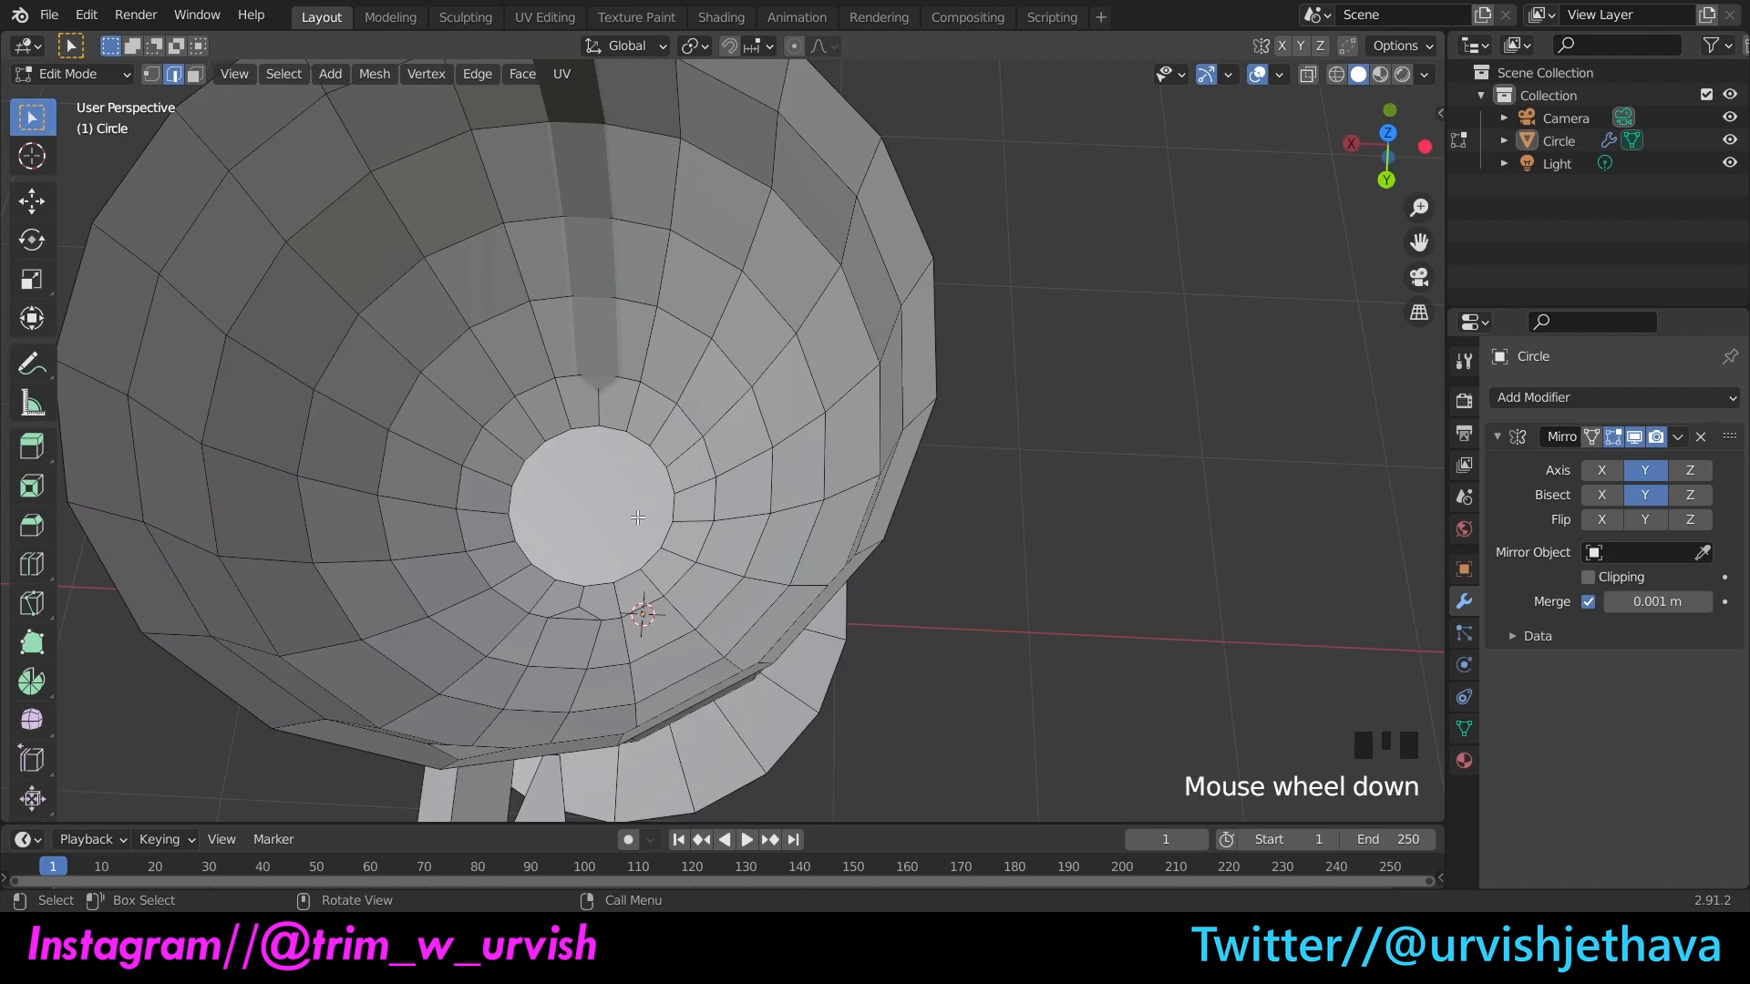
scroll(638, 518, down, 3)
drag(1387, 143, 1259, 102)
scroll(1140, 160, down, 3)
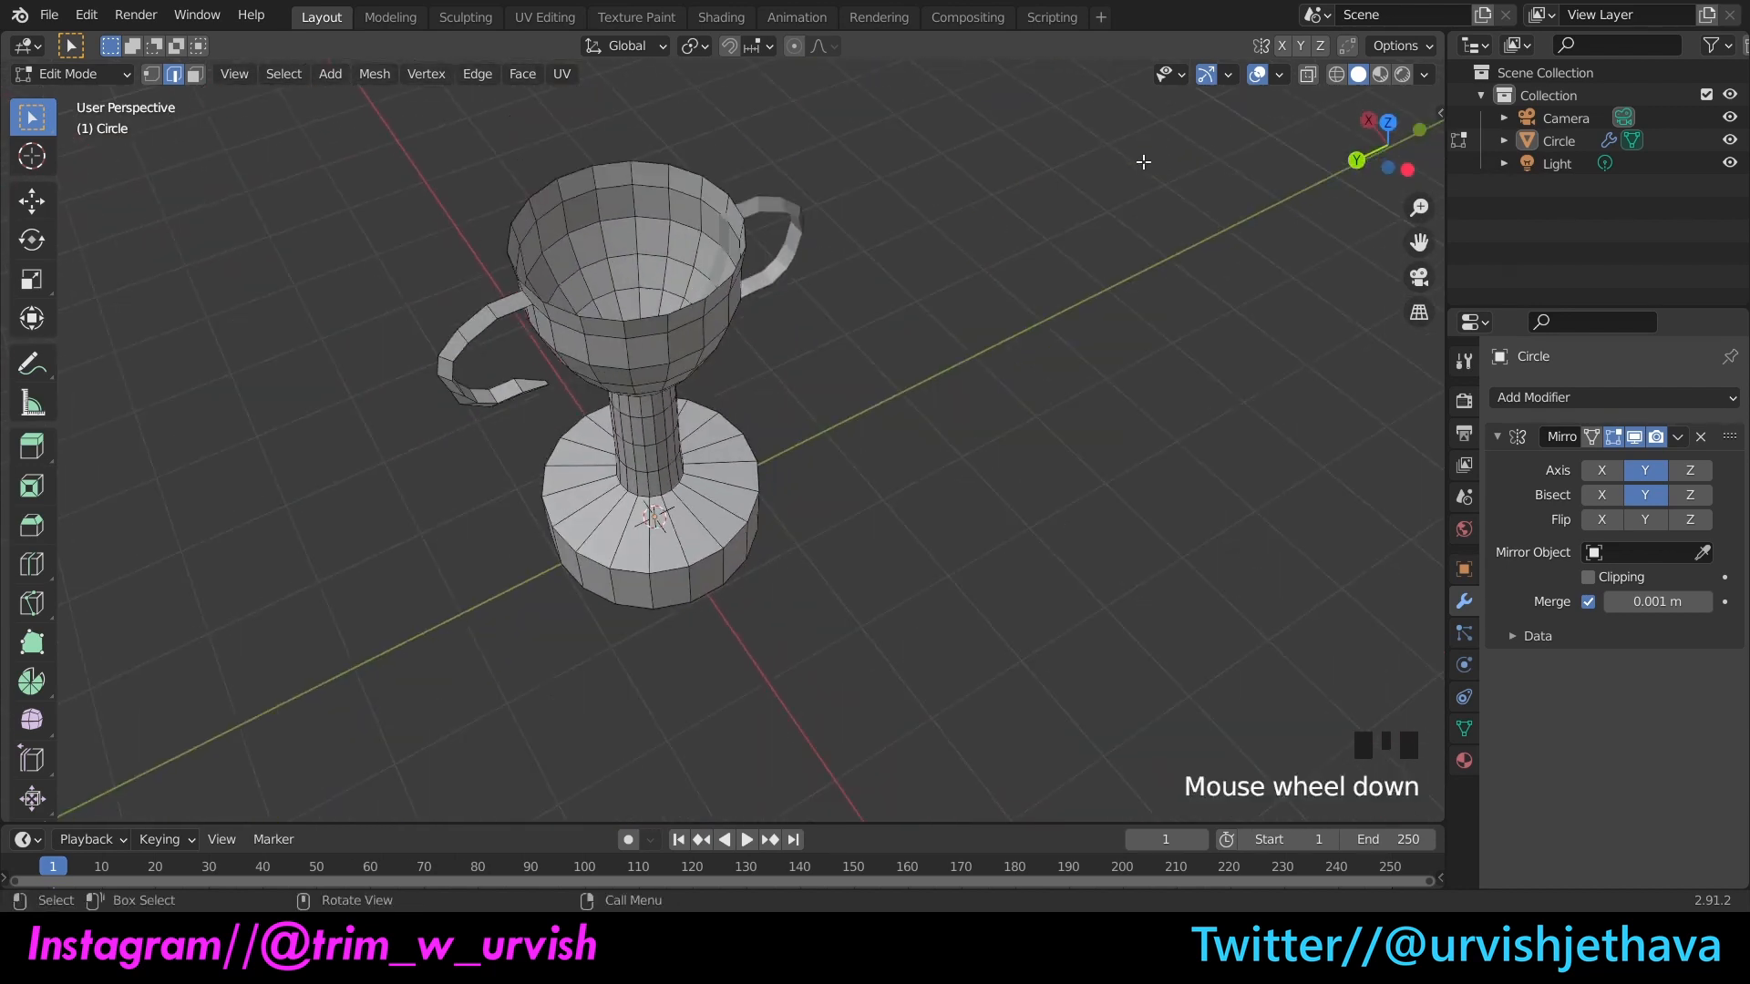
drag(1387, 143, 1244, 140)
middle_drag(1244, 141, 1191, 168)
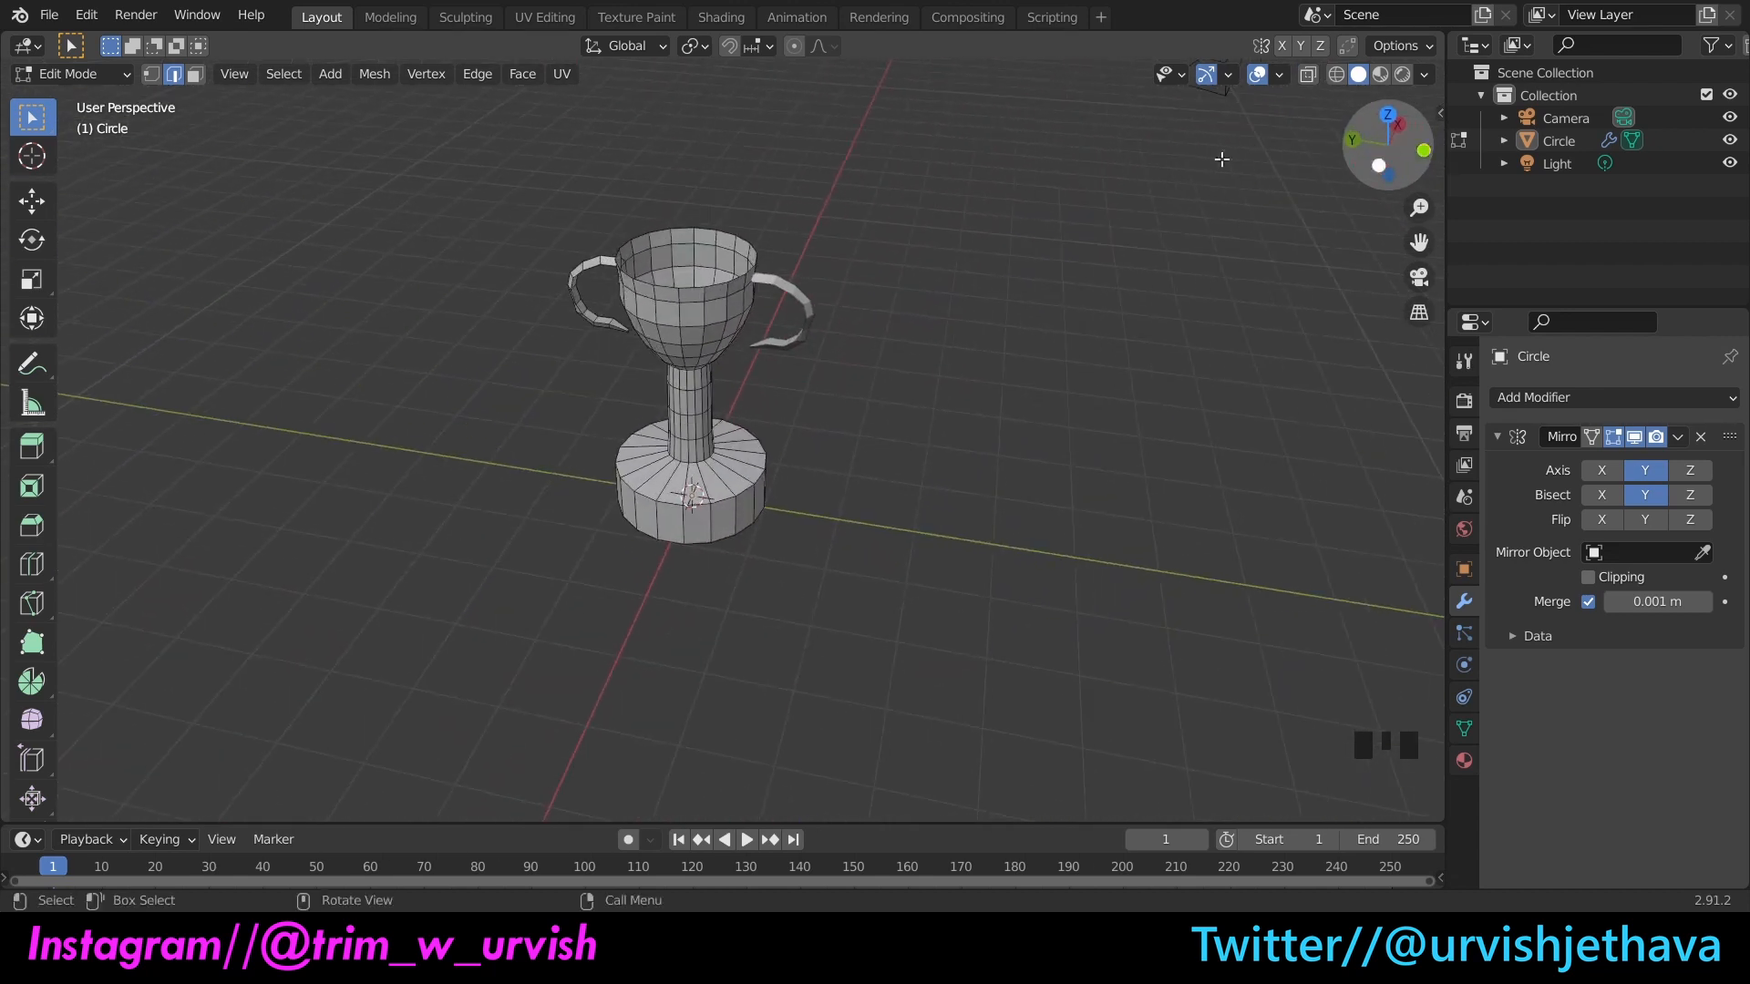
scroll(1191, 168, up, 2)
scroll(1191, 167, down, 3)
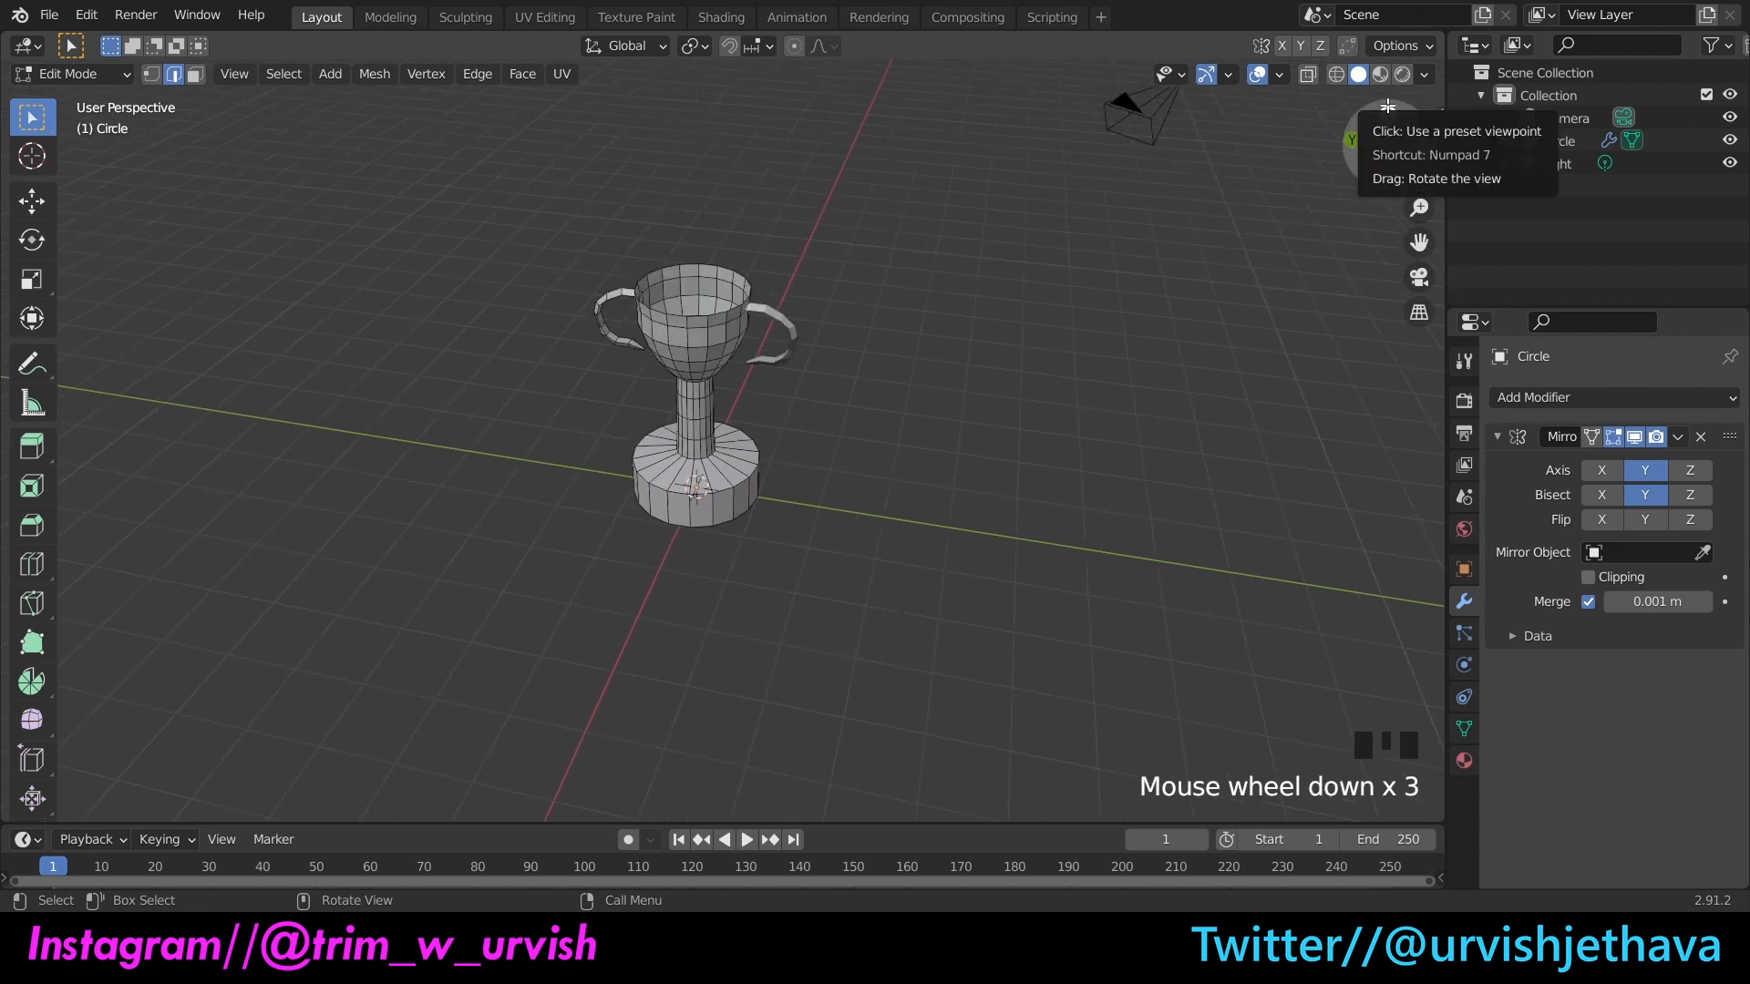
drag(1392, 110, 1291, 114)
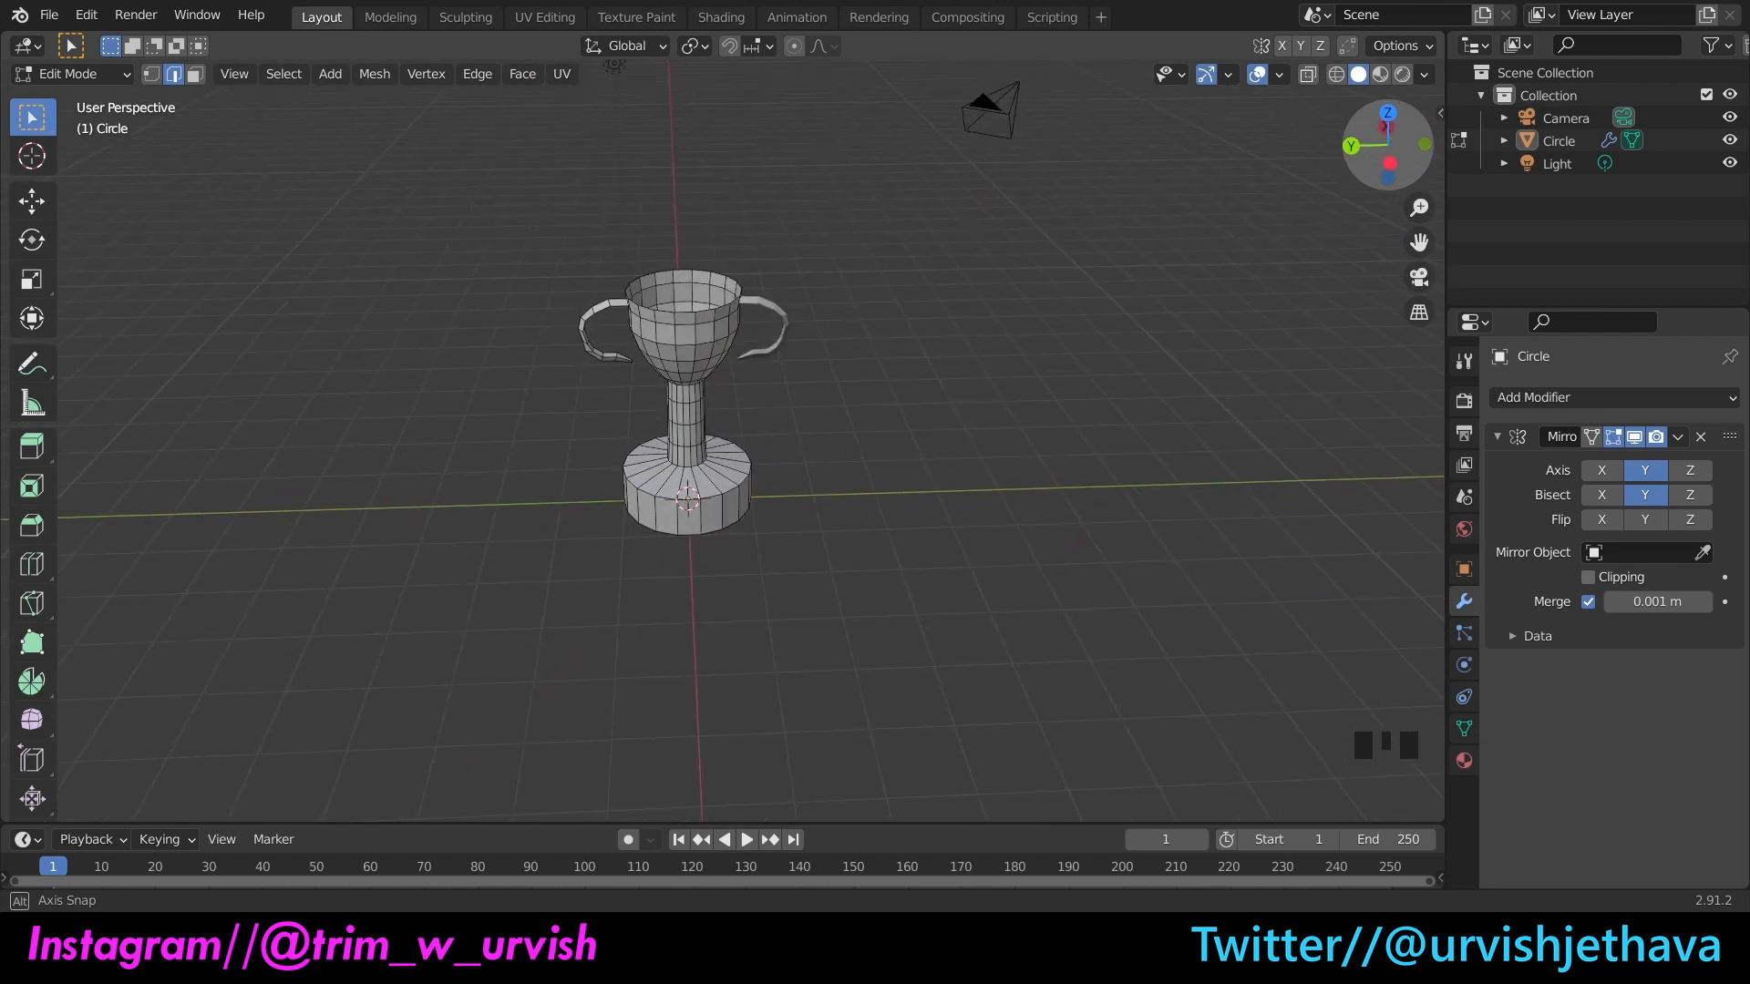
drag(1291, 114, 1390, 111)
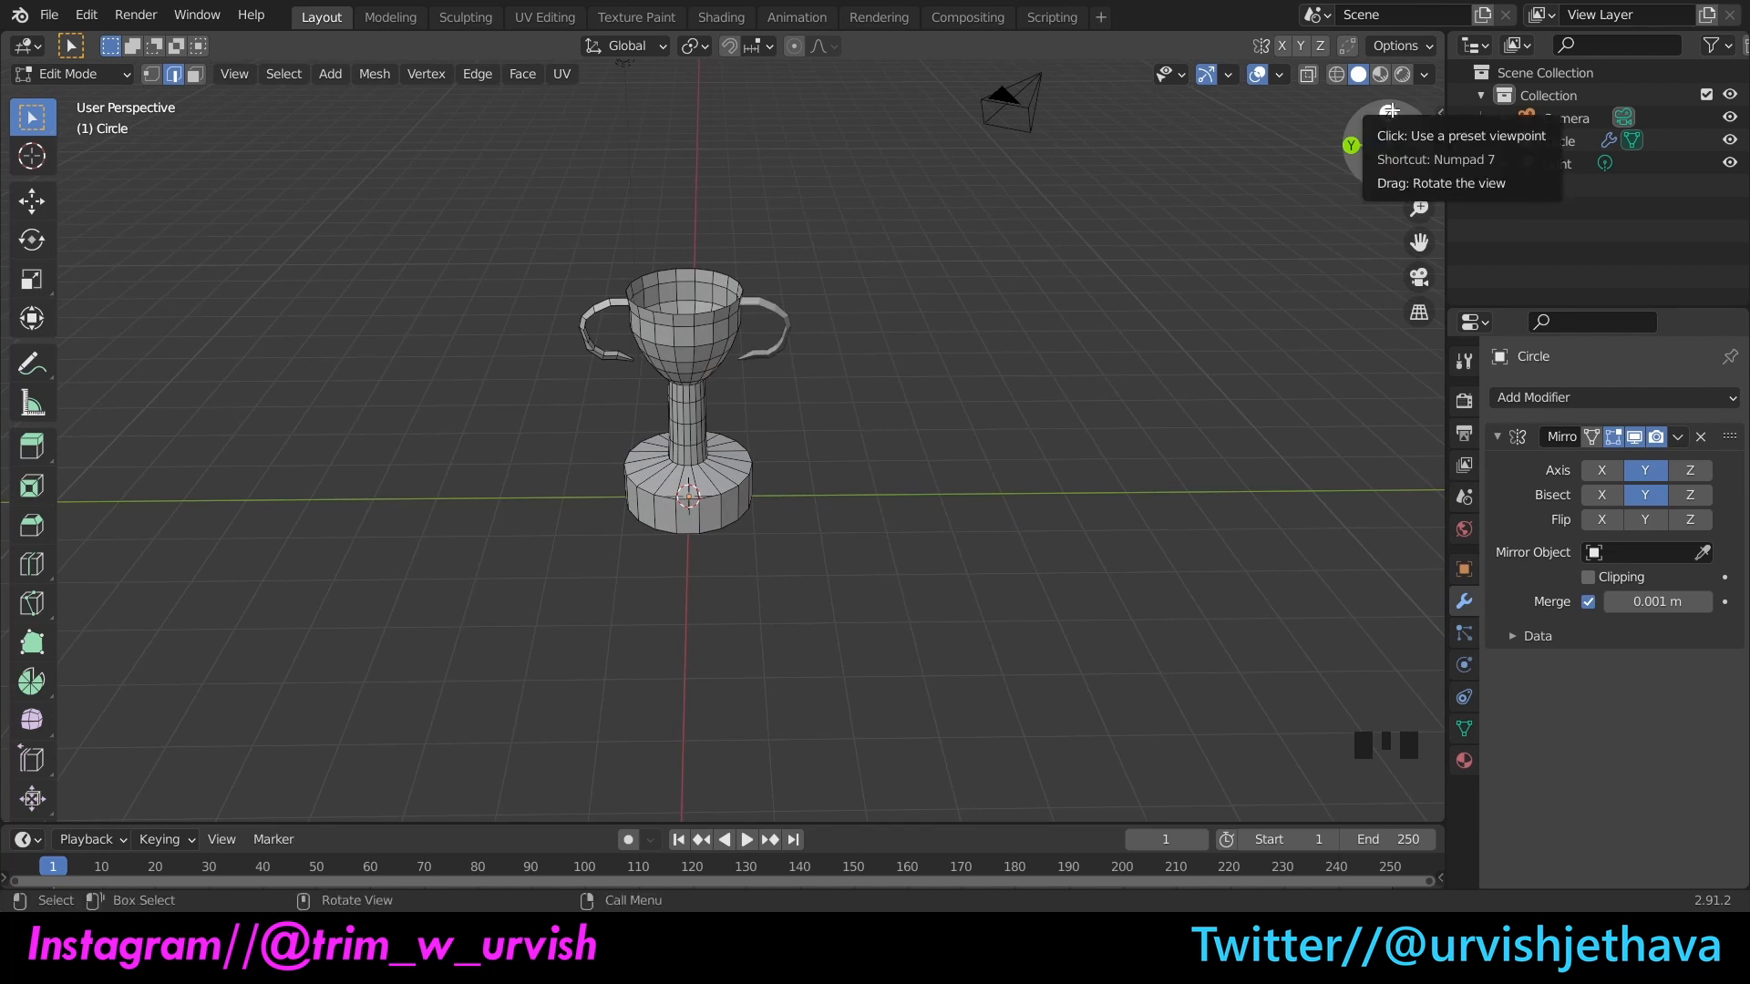